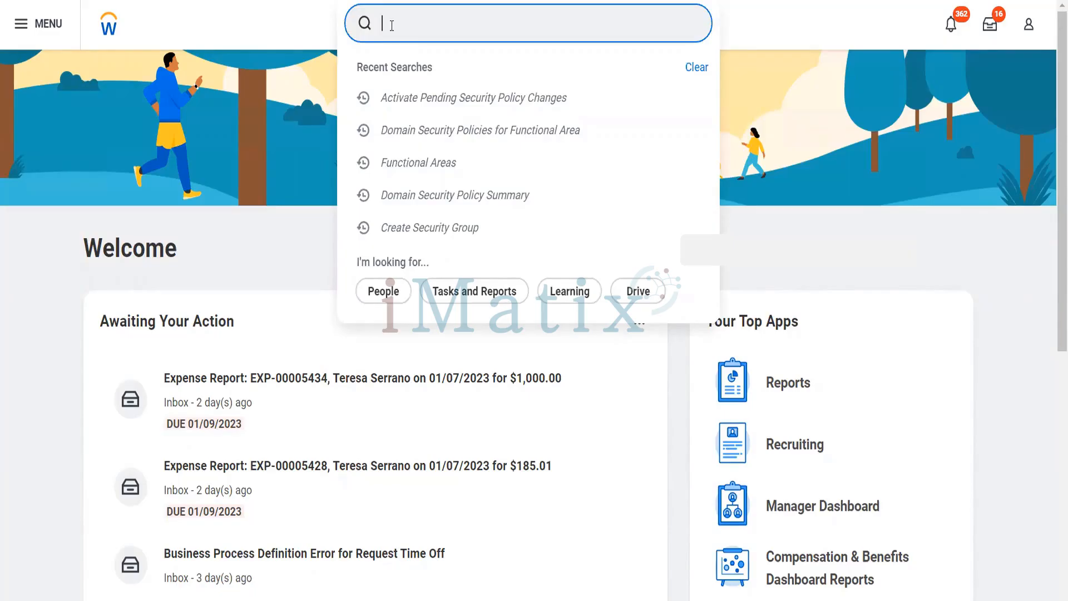
Search for "BP: Project" and open the Create Project (Default Definition) business process definition
{"action": "type", "text": "BP: Pr"}
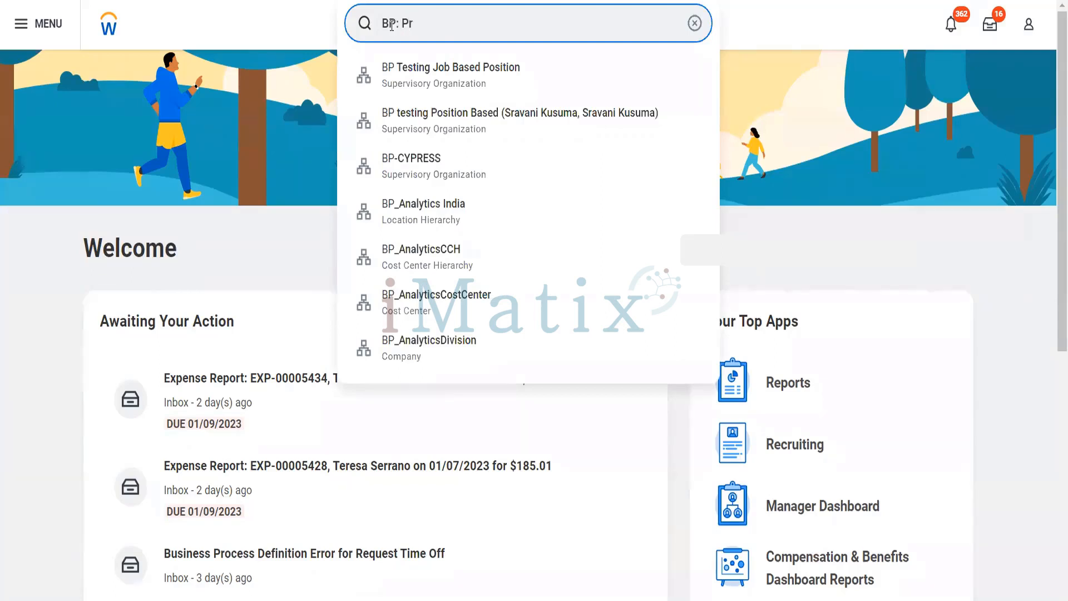
{"action": "type", "text": "oject"}
{"action": "key", "text": "Return"}
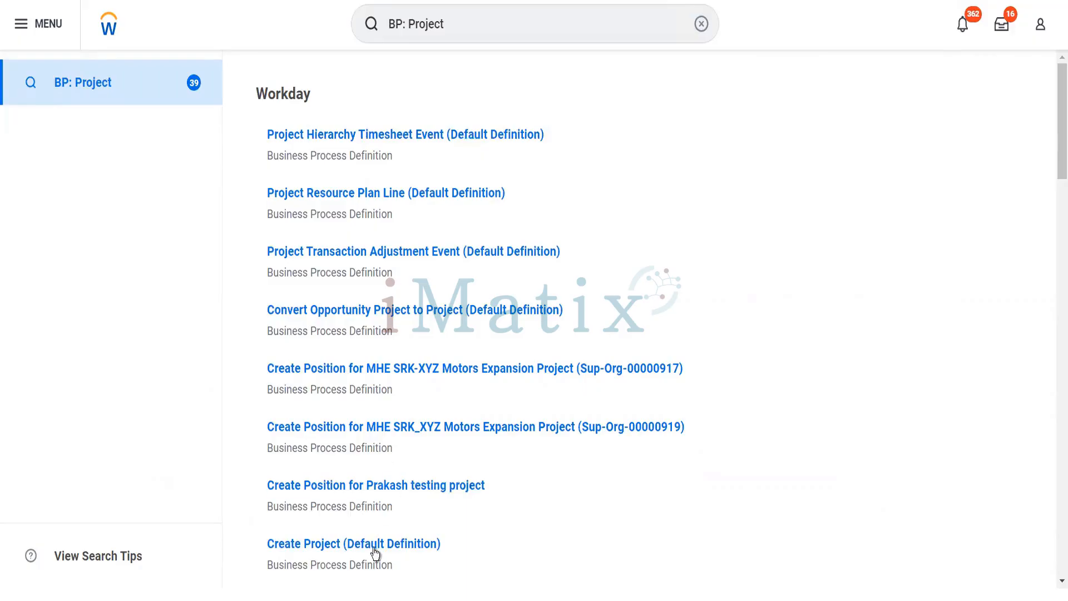
{"action": "scroll", "coordinate": [375, 554], "scroll_direction": "down", "scroll_amount": 3}
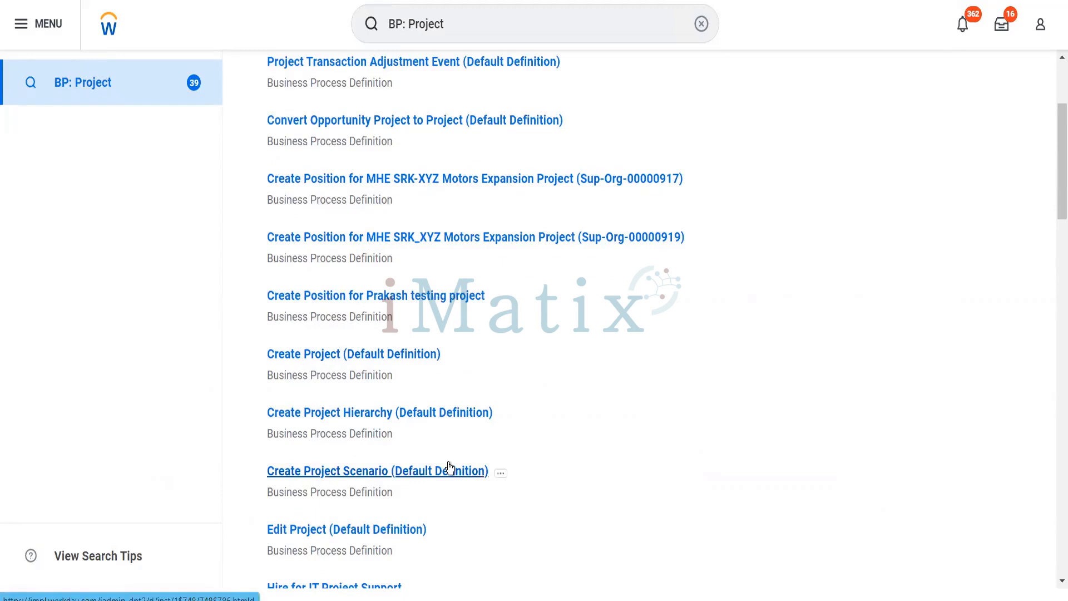
{"action": "left_click", "coordinate": [376, 356]}
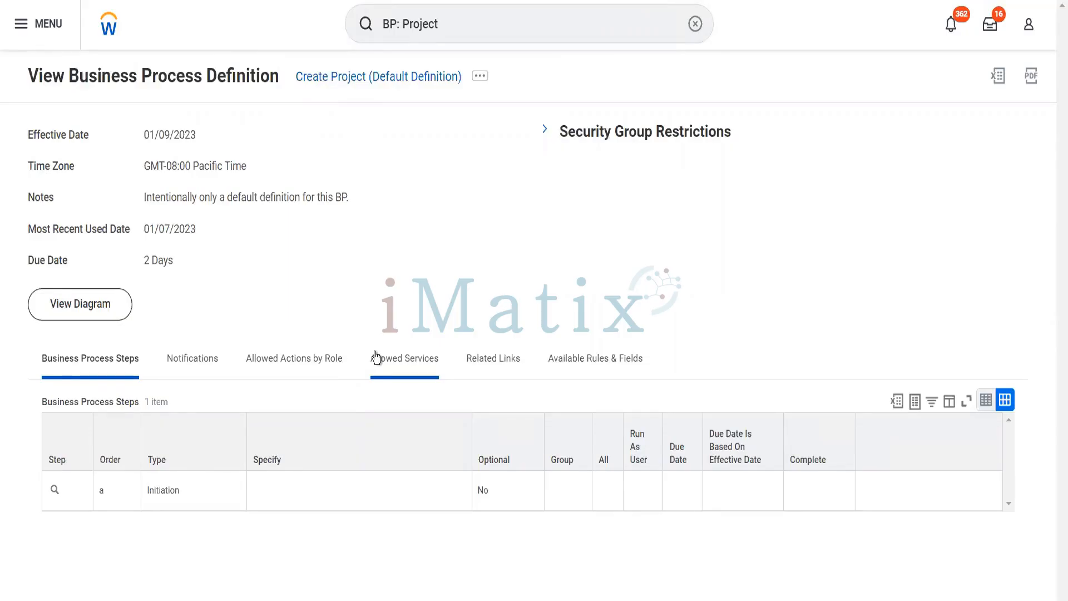
Expand the definition's Security Group Restrictions and open its business process security policy for viewing
{"action": "left_click", "coordinate": [545, 132]}
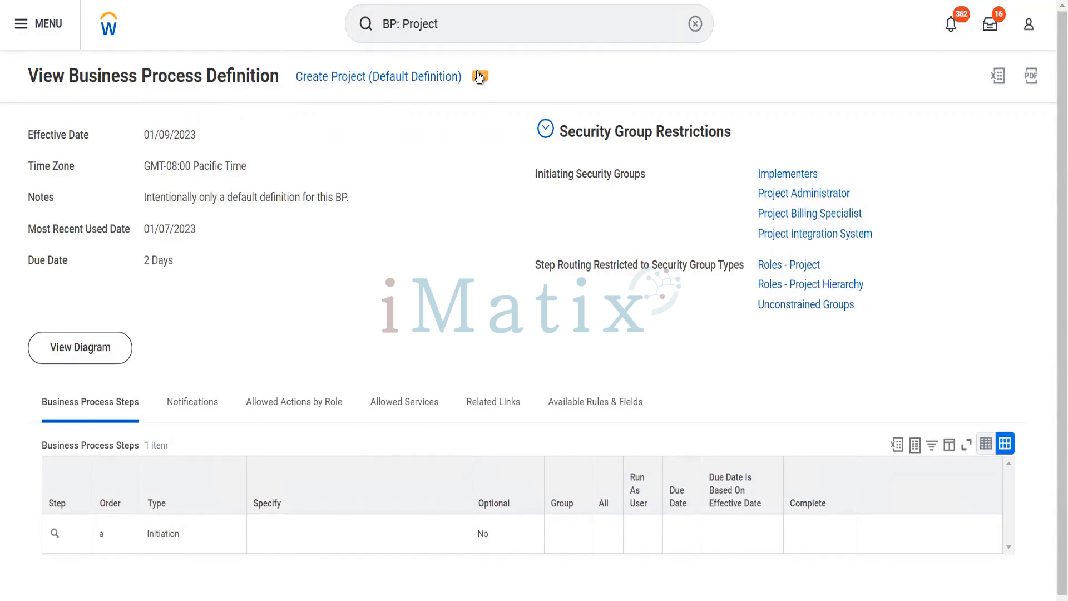
{"action": "left_click", "coordinate": [479, 76]}
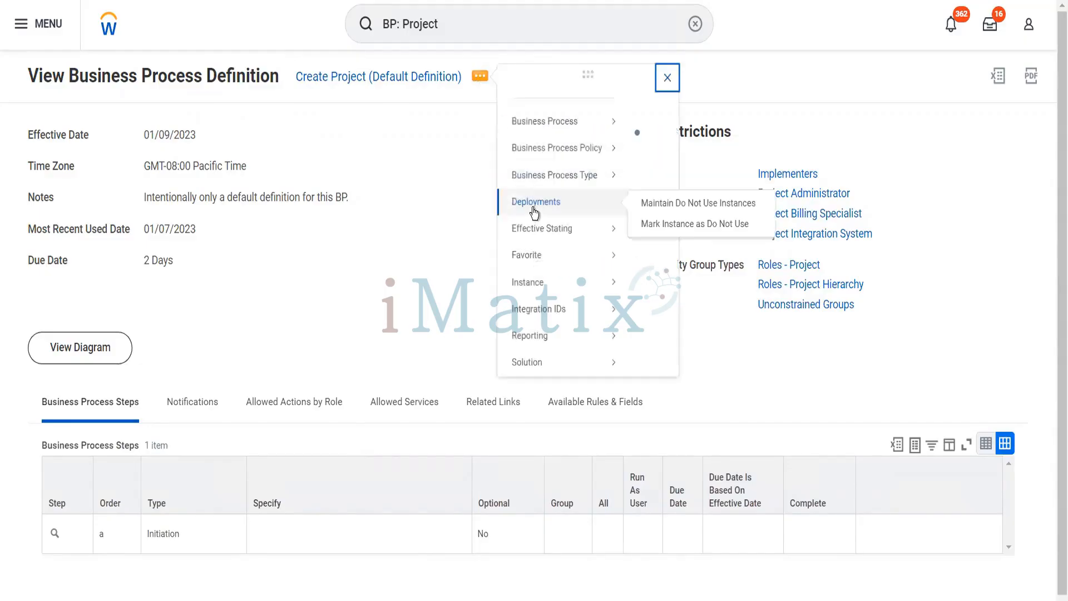
{"action": "mouse_move", "coordinate": [605, 181]}
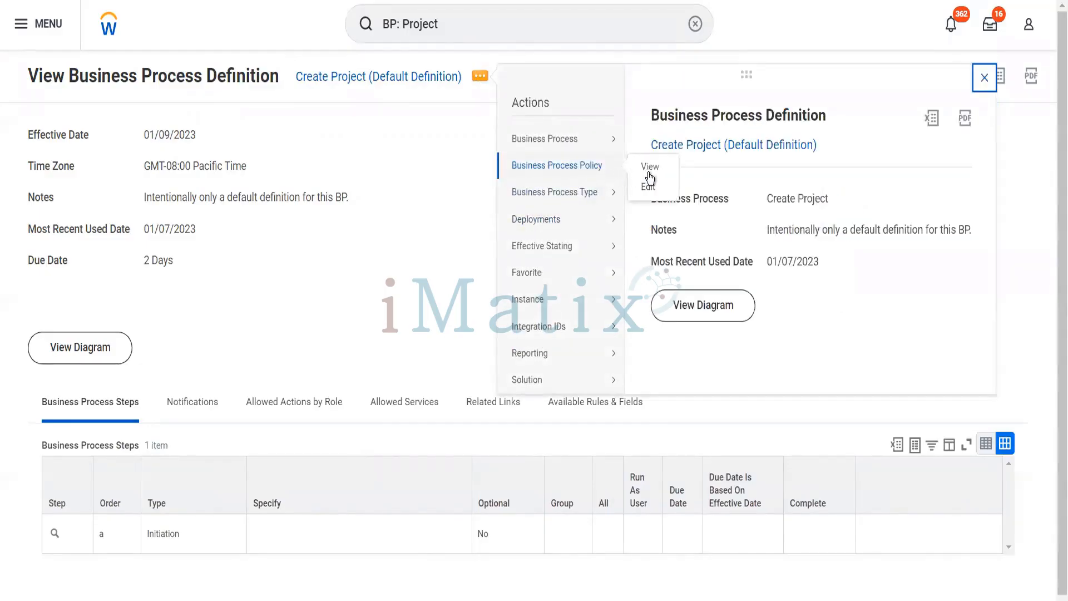
{"action": "left_click", "coordinate": [648, 173]}
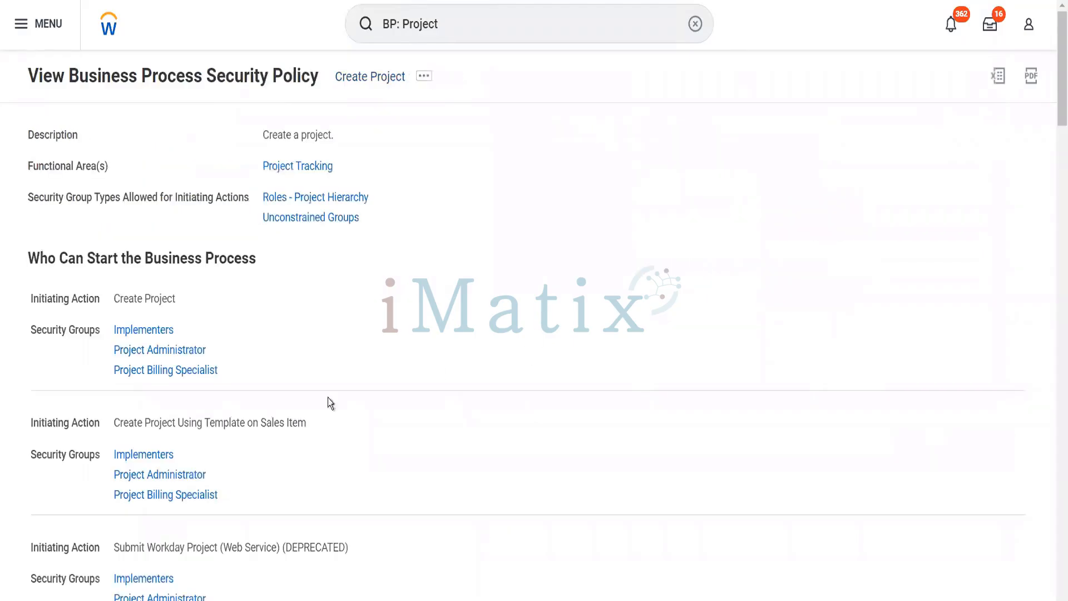
Examine which security groups can initiate, process and act on the Create Project business process in its security policy
{"action": "mouse_move", "coordinate": [183, 332]}
{"action": "mouse_move", "coordinate": [157, 449]}
{"action": "scroll", "coordinate": [286, 452], "scroll_direction": "down", "scroll_amount": 2}
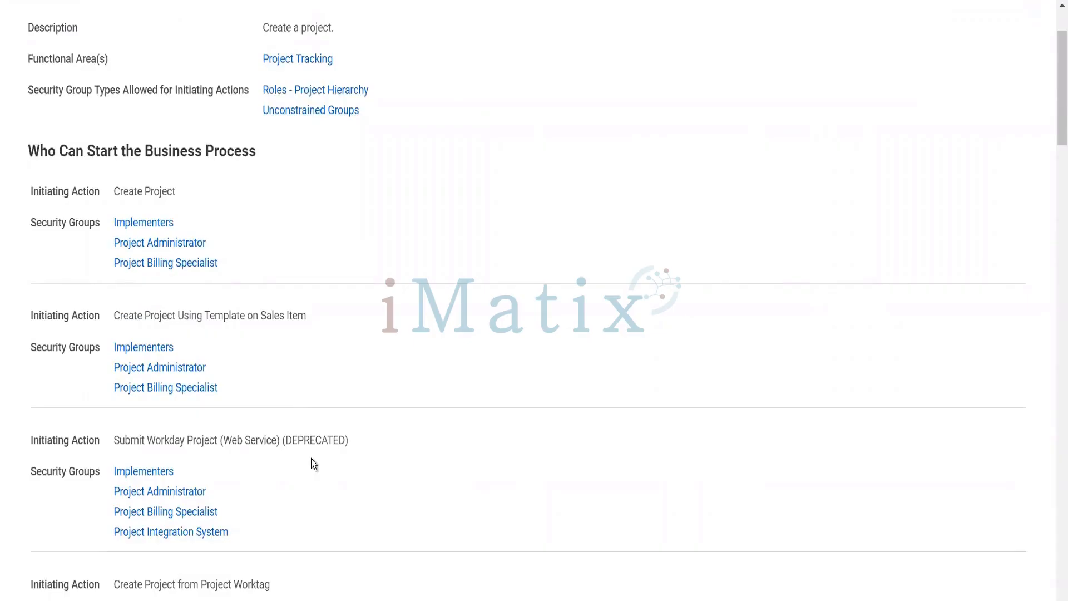
{"action": "scroll", "coordinate": [311, 459], "scroll_direction": "down", "scroll_amount": 3}
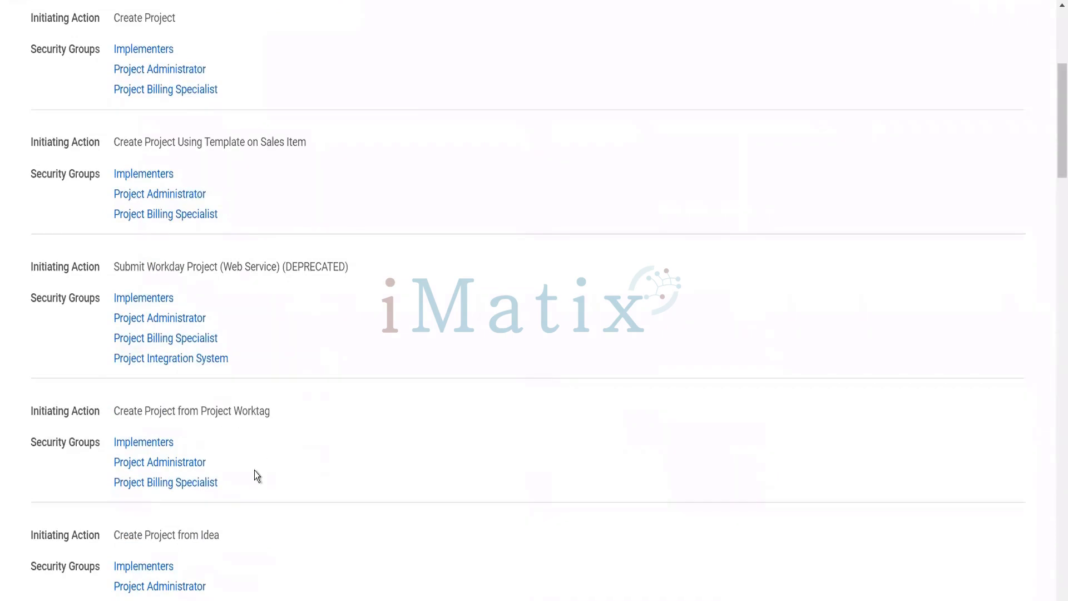
{"action": "scroll", "coordinate": [256, 472], "scroll_direction": "down", "scroll_amount": 3}
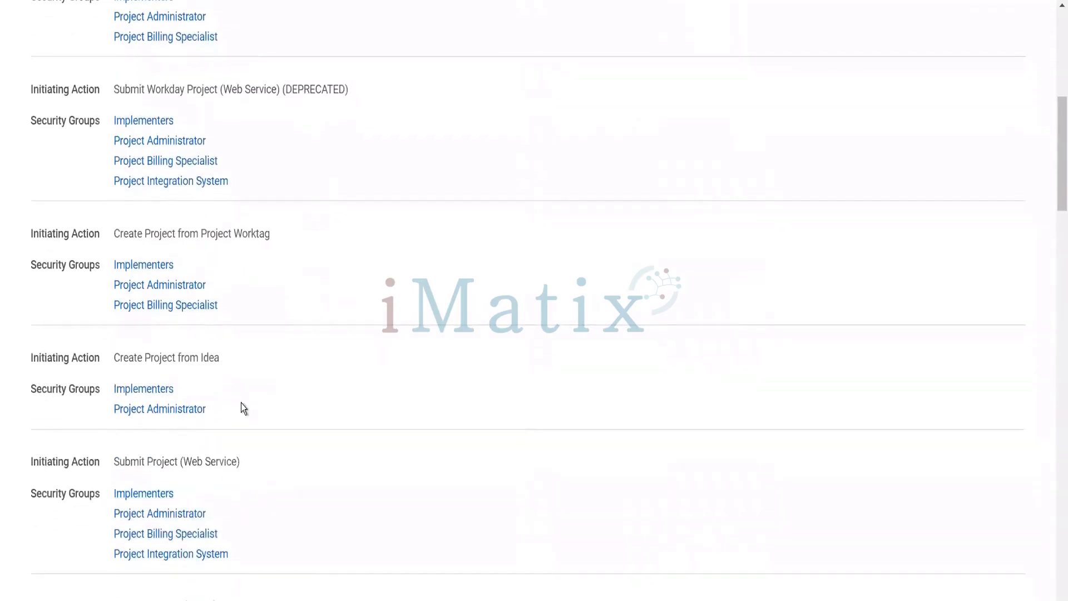
{"action": "scroll", "coordinate": [244, 409], "scroll_direction": "down", "scroll_amount": 5}
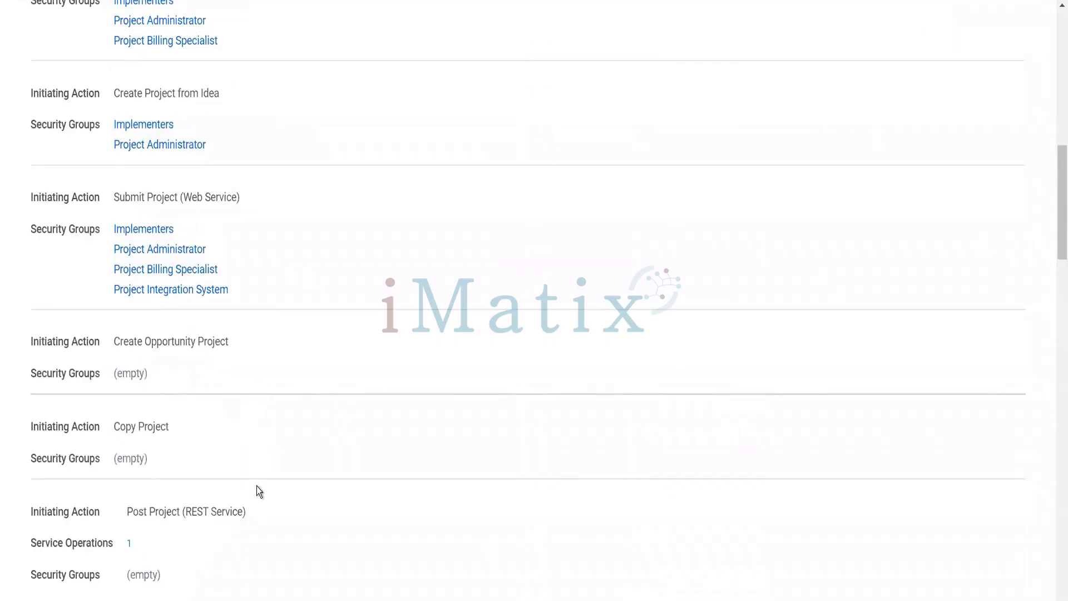
{"action": "scroll", "coordinate": [257, 490], "scroll_direction": "down", "scroll_amount": 2}
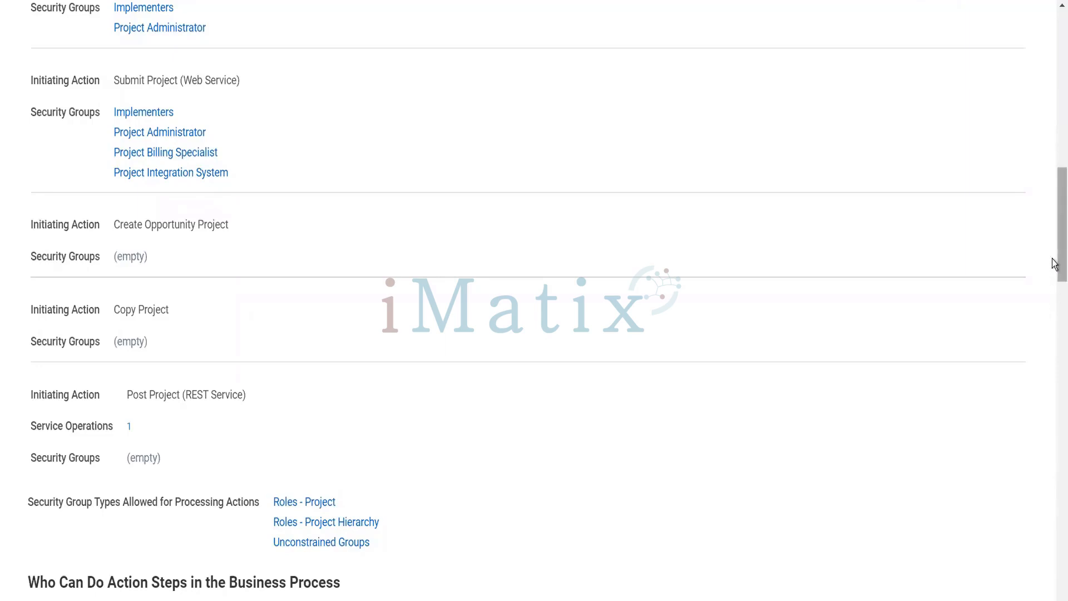
{"action": "left_click_drag", "start_coordinate": [1054, 262], "coordinate": [1055, 392]}
{"action": "scroll", "coordinate": [1054, 216], "scroll_direction": "up", "scroll_amount": 2}
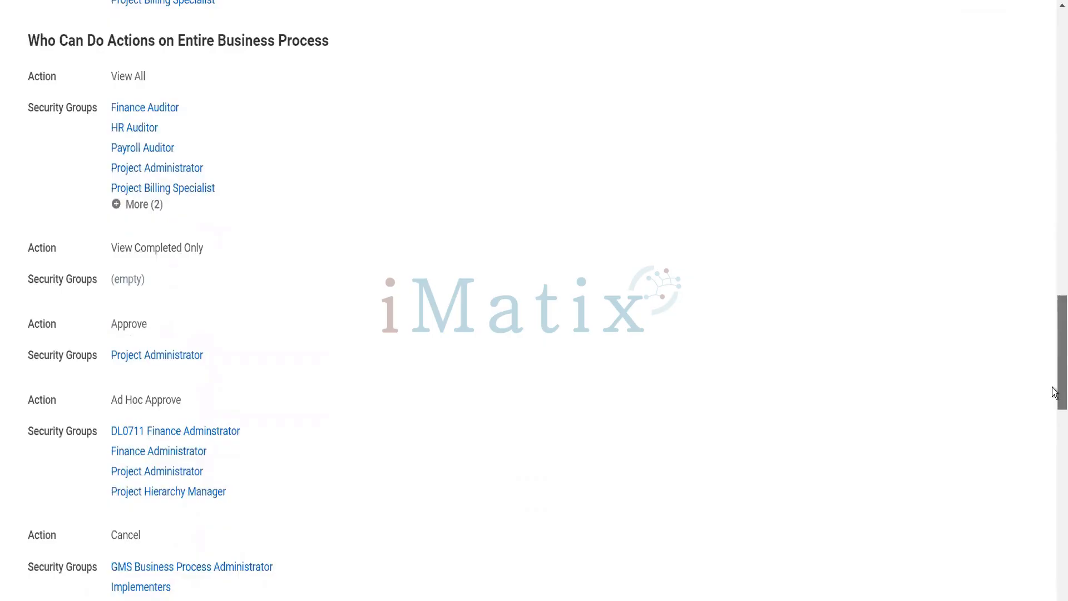
{"action": "left_click_drag", "start_coordinate": [1055, 392], "coordinate": [1055, 402]}
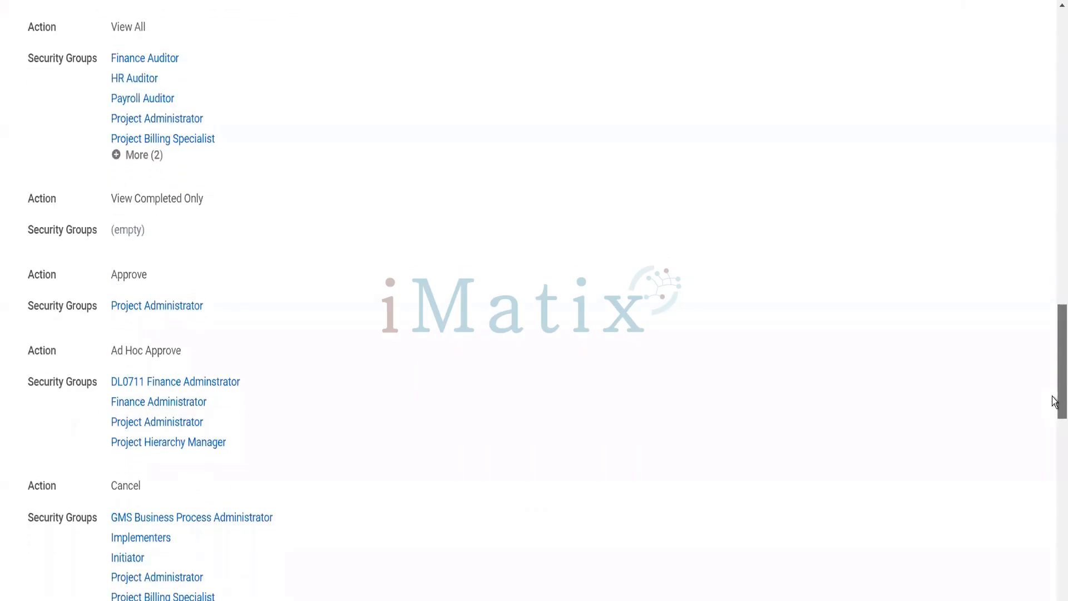
{"action": "left_click_drag", "start_coordinate": [1054, 402], "coordinate": [1007, 102]}
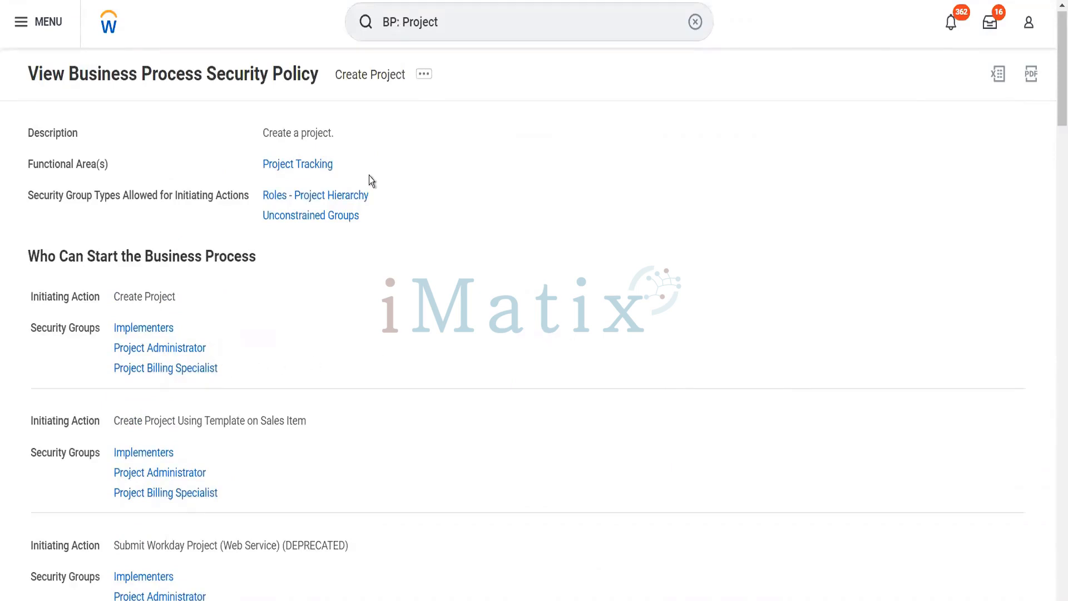
Open the Create Project business process security policy for editing
{"action": "left_click", "coordinate": [422, 77]}
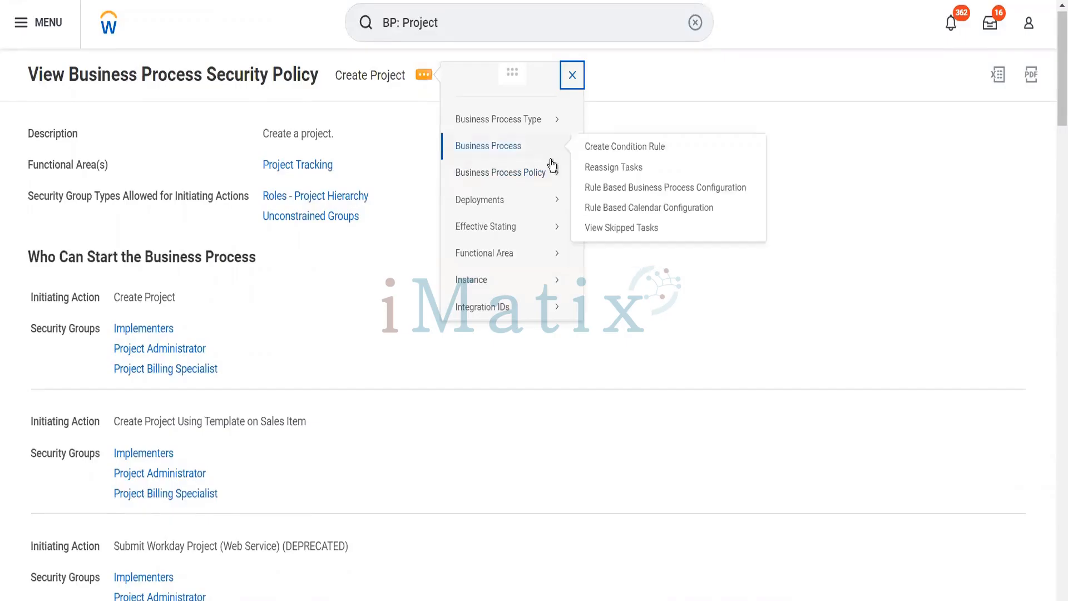
{"action": "mouse_move", "coordinate": [552, 175]}
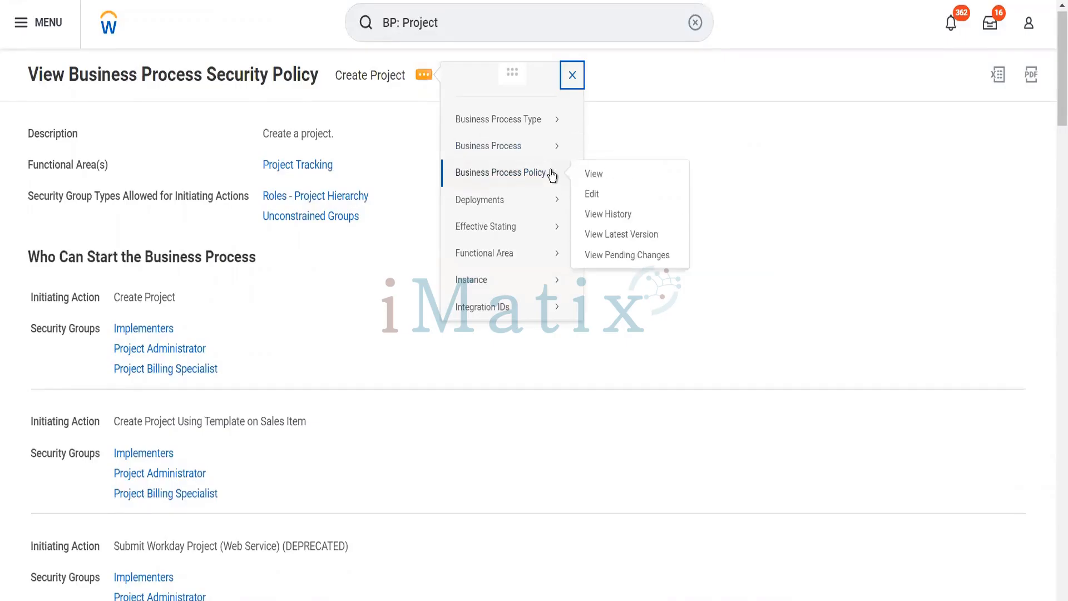
{"action": "left_click", "coordinate": [590, 196]}
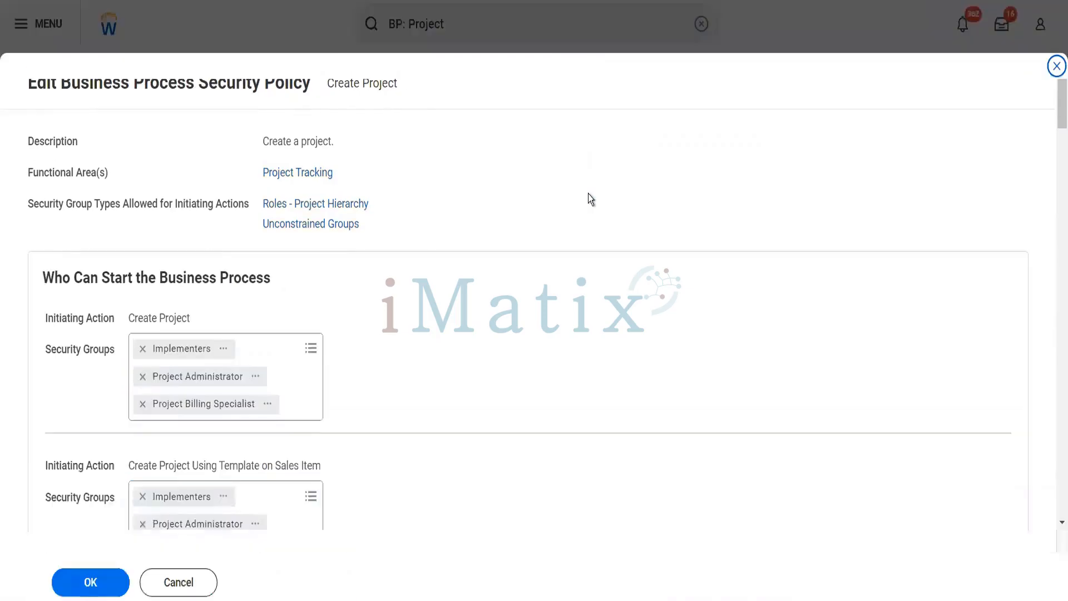
Add the Implementers security group to the Copy Project initiating action
{"action": "scroll", "coordinate": [552, 295], "scroll_direction": "down", "scroll_amount": 15}
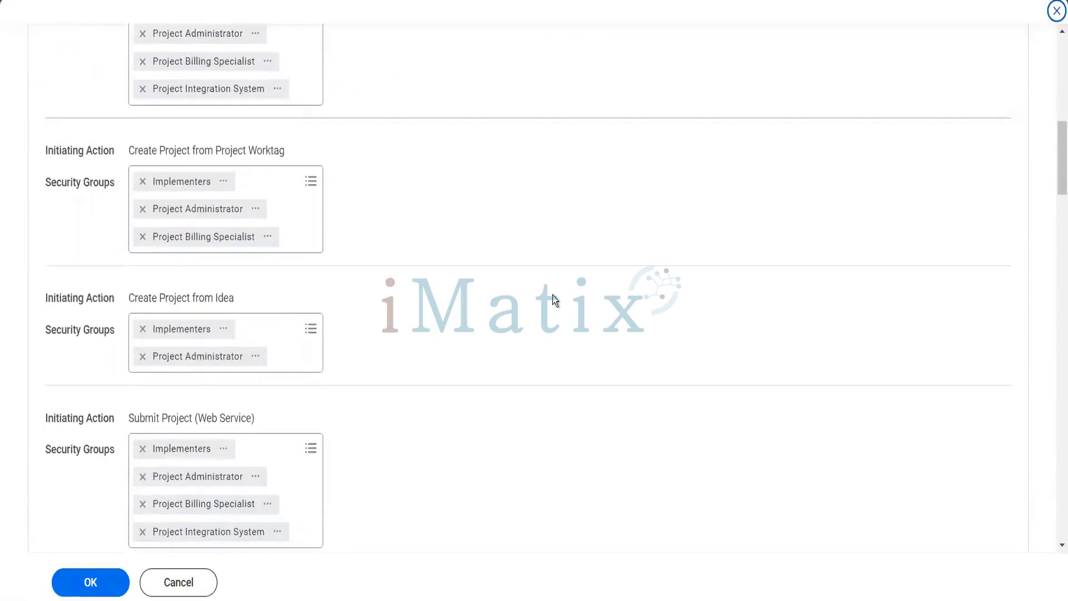
{"action": "scroll", "coordinate": [552, 295], "scroll_direction": "down", "scroll_amount": 3}
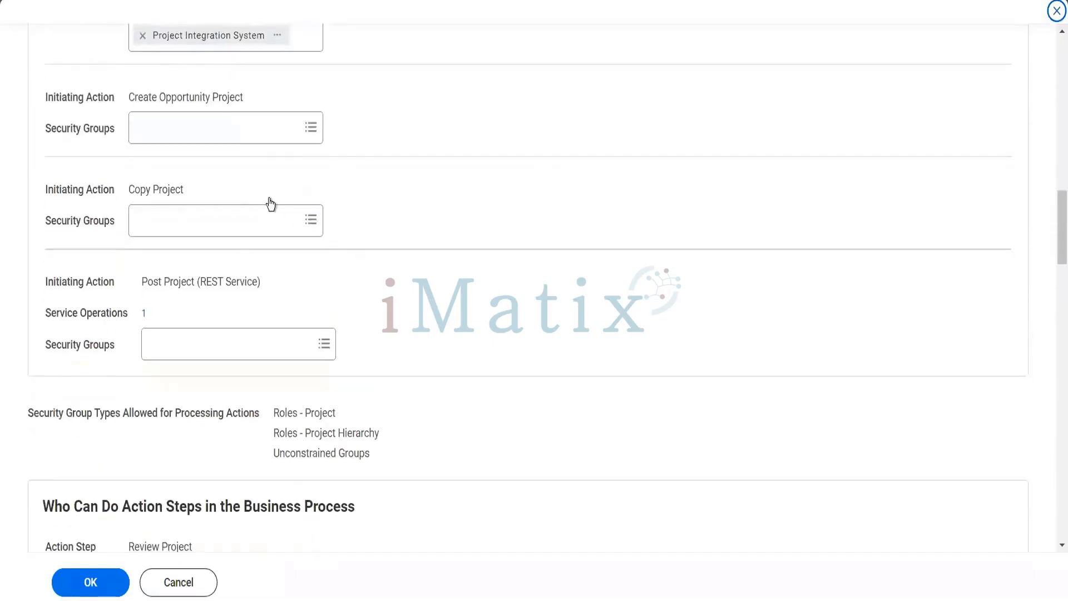
{"action": "left_click", "coordinate": [219, 231]}
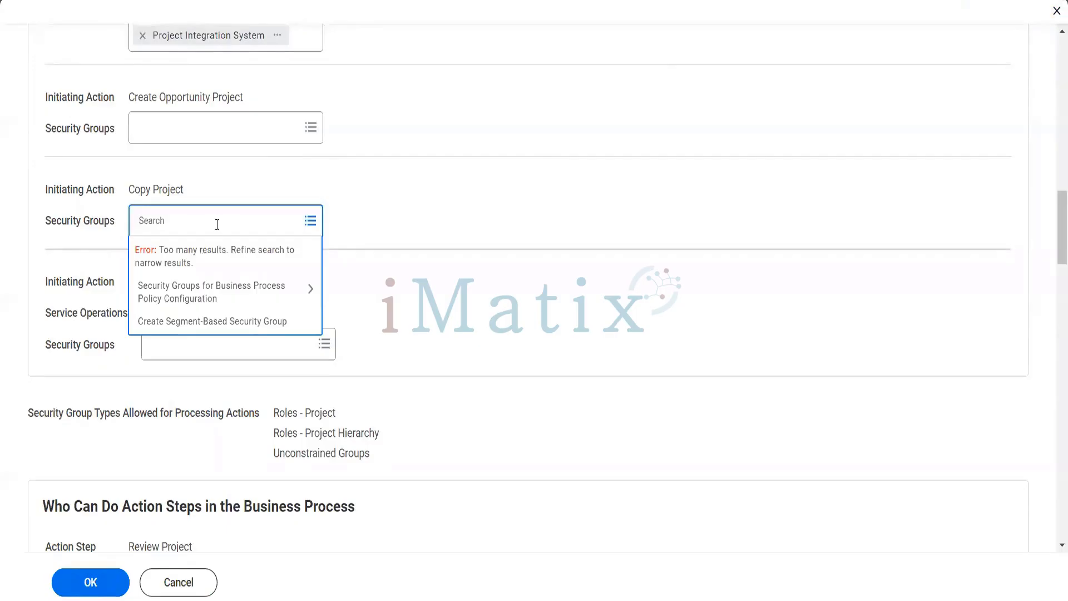
{"action": "type", "text": "imple"}
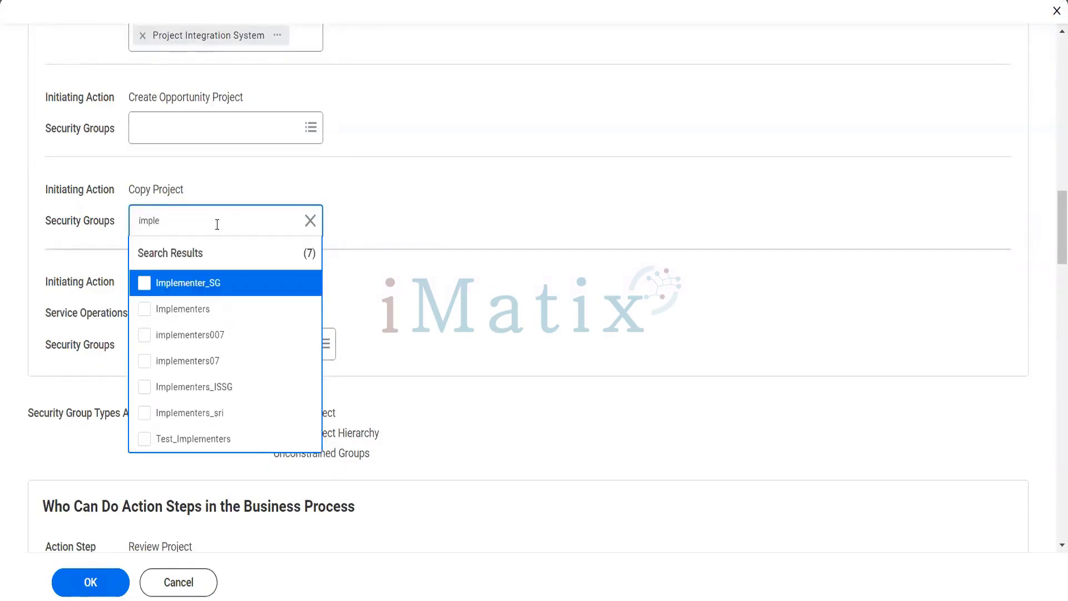
{"action": "left_click", "coordinate": [144, 310]}
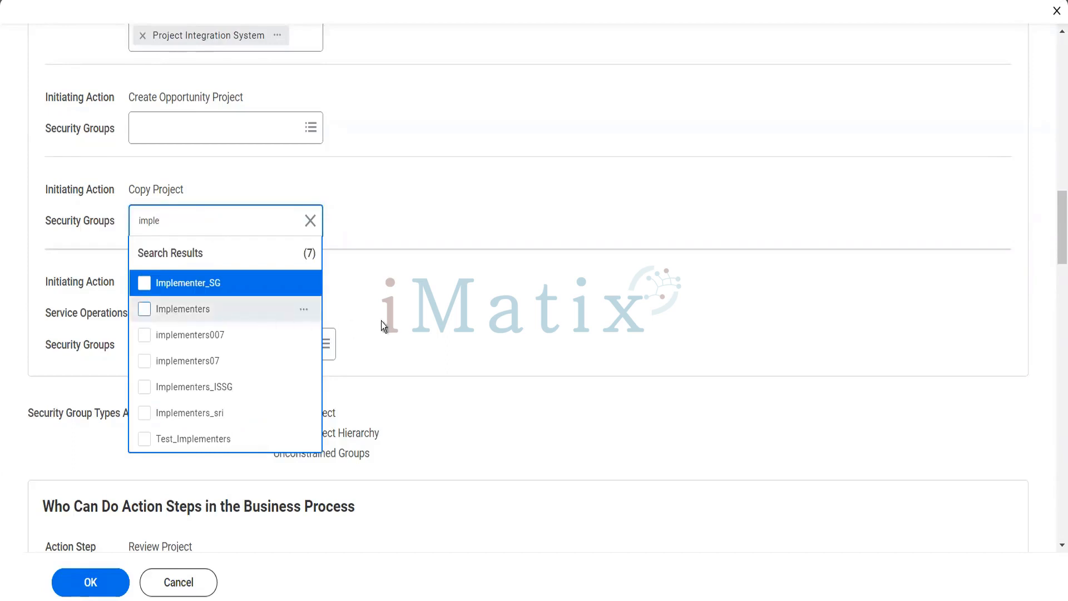
{"action": "left_click", "coordinate": [263, 236]}
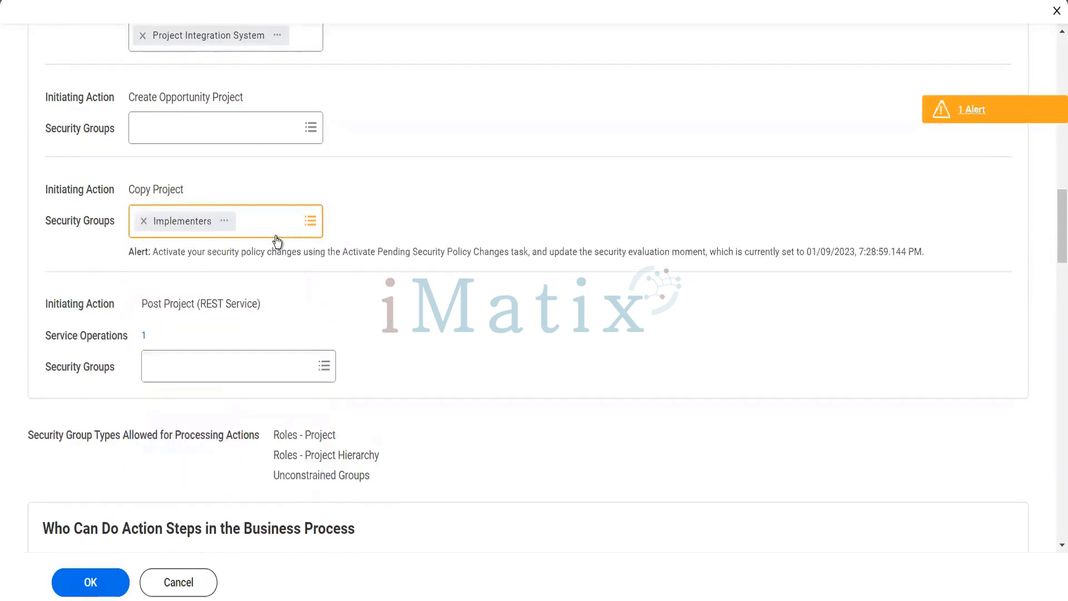
Add the Project Billing Specialist security group to the Copy Project initiating action and save the policy
{"action": "left_click", "coordinate": [277, 235]}
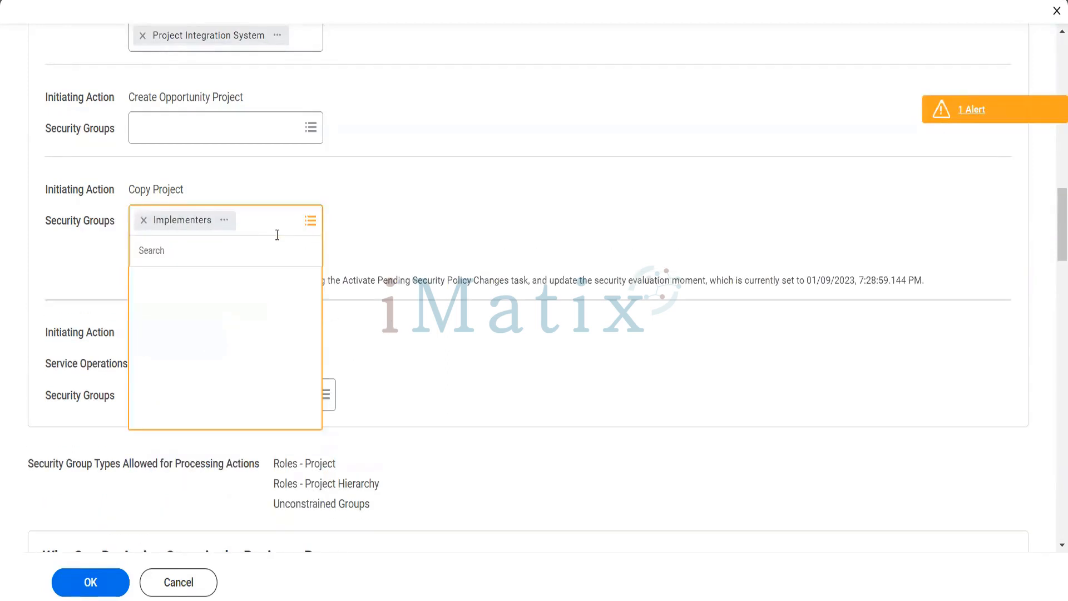
{"action": "type", "text": "project billing"}
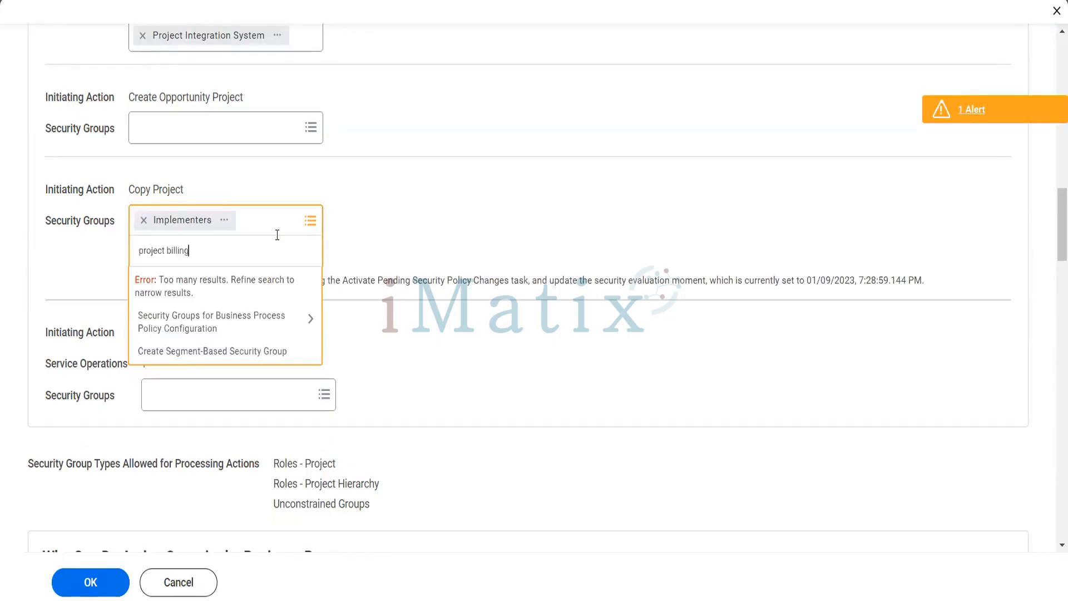
{"action": "key", "text": "Return"}
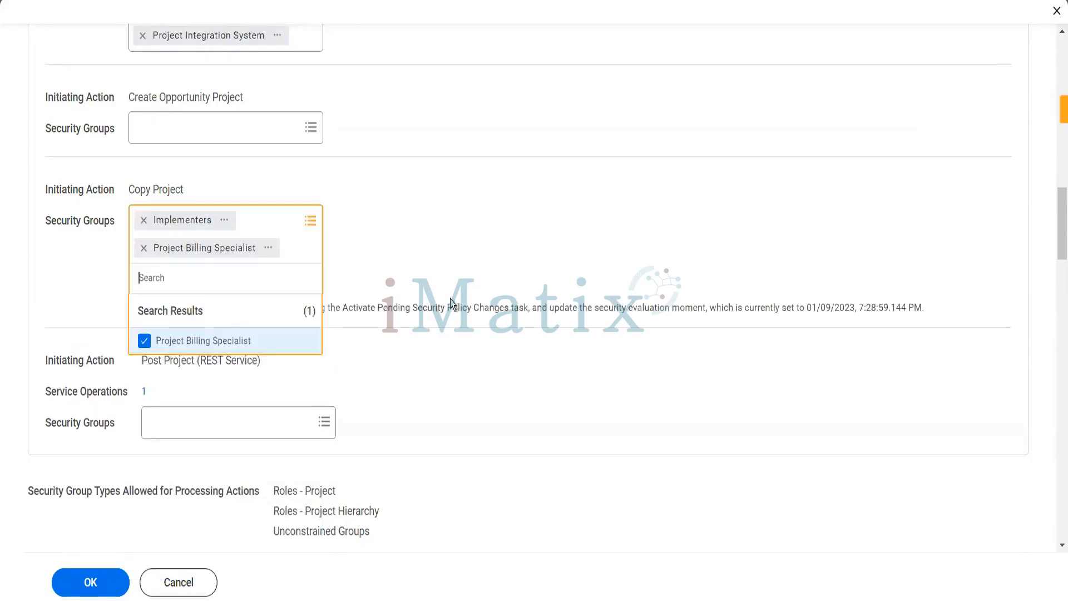
{"action": "left_click", "coordinate": [449, 299]}
{"action": "left_click", "coordinate": [105, 587]}
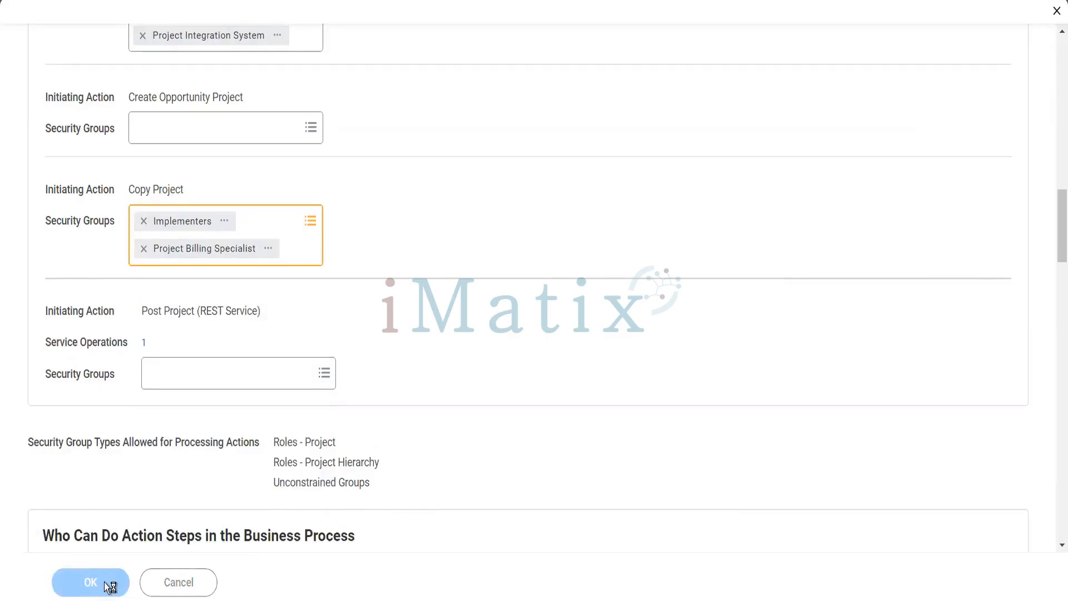
{"action": "left_click", "coordinate": [105, 582]}
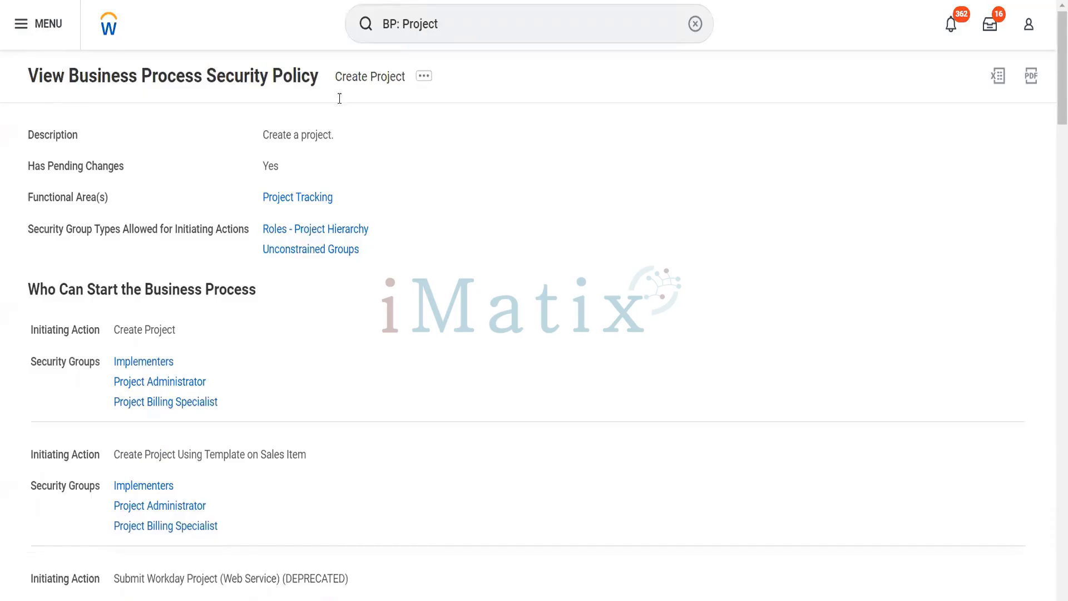
Search for BP: Project, open the Edit Project default definition and examine its initiating security group restrictions
{"action": "left_click", "coordinate": [454, 32]}
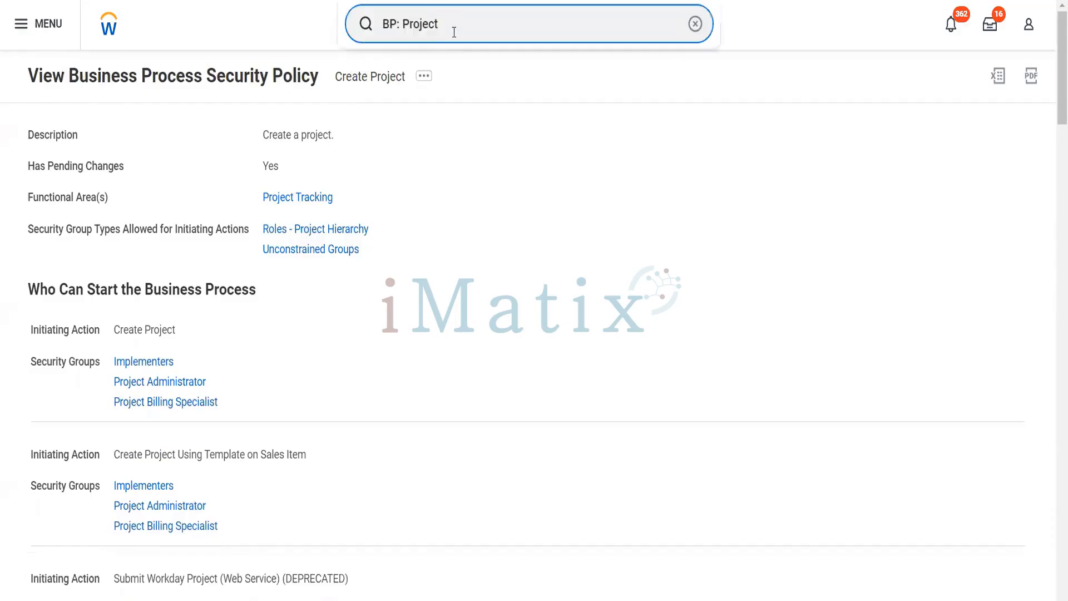
{"action": "key", "text": "Return"}
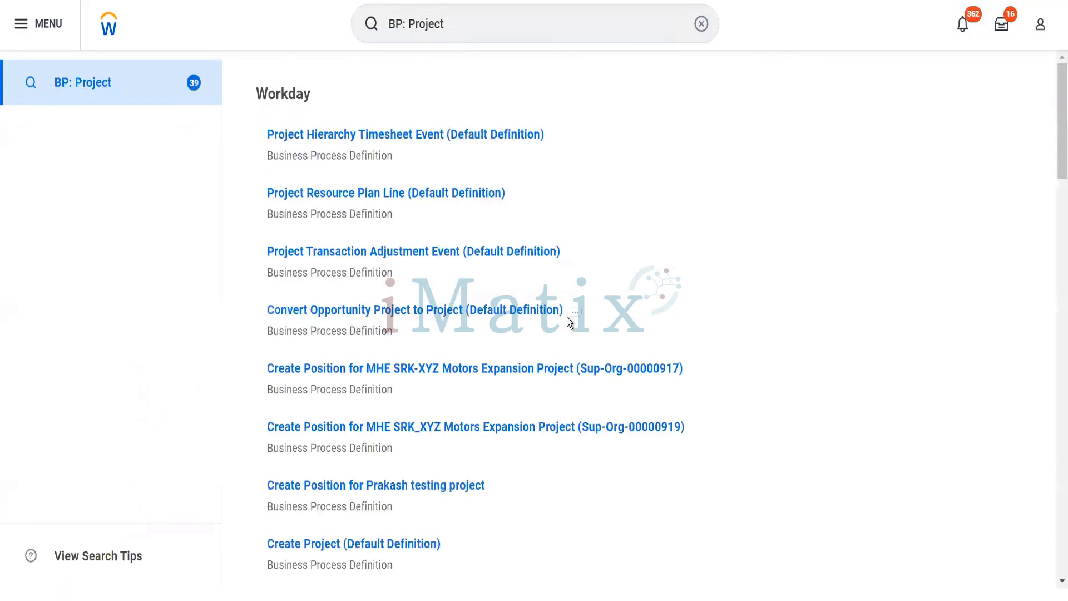
{"action": "scroll", "coordinate": [566, 317], "scroll_direction": "down", "scroll_amount": 15}
{"action": "scroll", "coordinate": [566, 317], "scroll_direction": "down", "scroll_amount": 9}
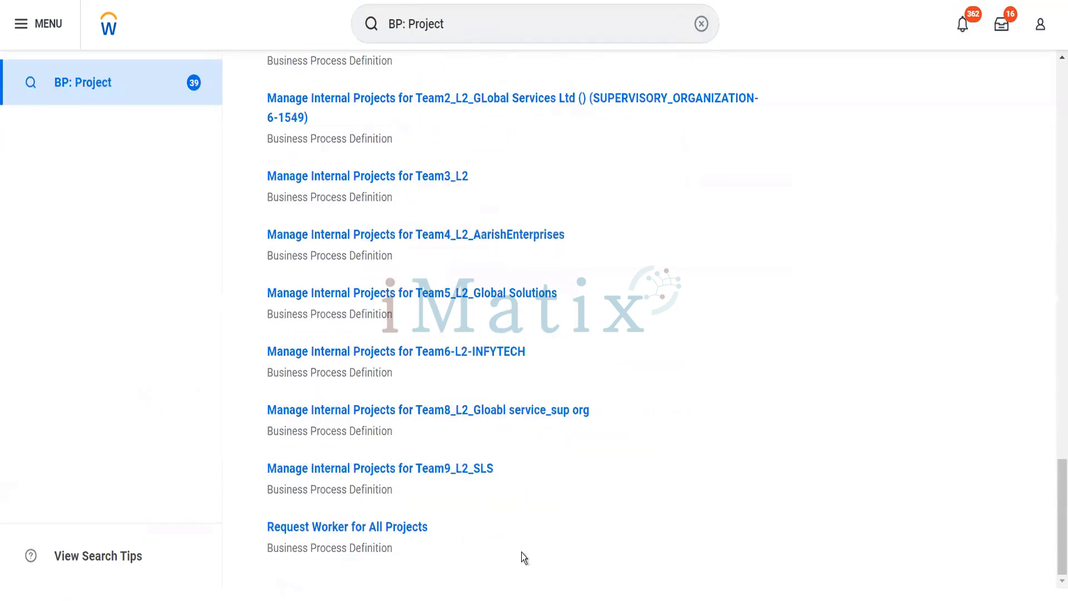
{"action": "scroll", "coordinate": [498, 421], "scroll_direction": "up", "scroll_amount": 6}
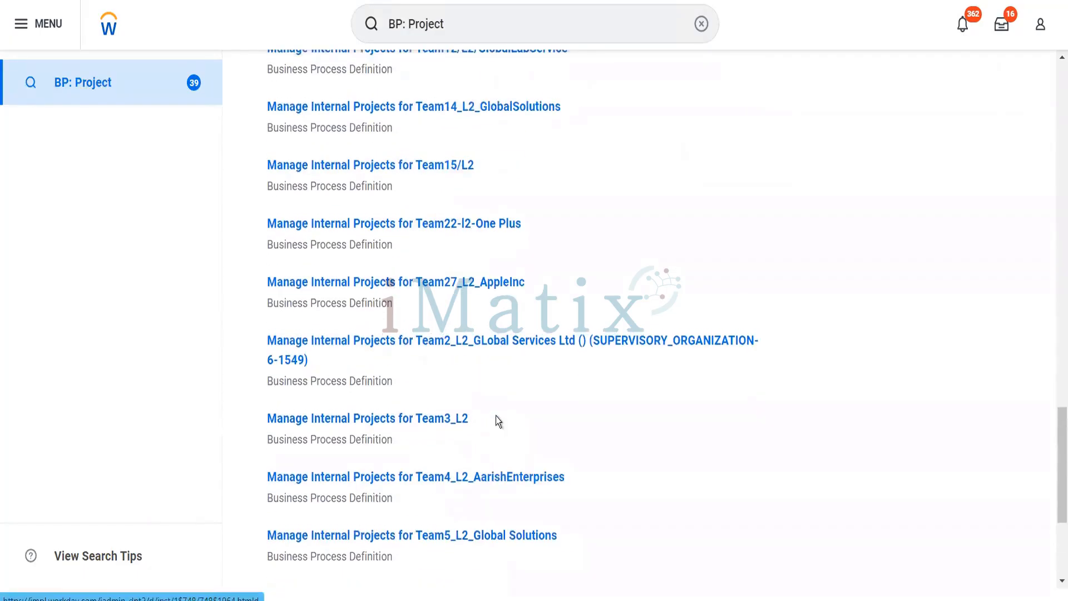
{"action": "scroll", "coordinate": [497, 421], "scroll_direction": "up", "scroll_amount": 7}
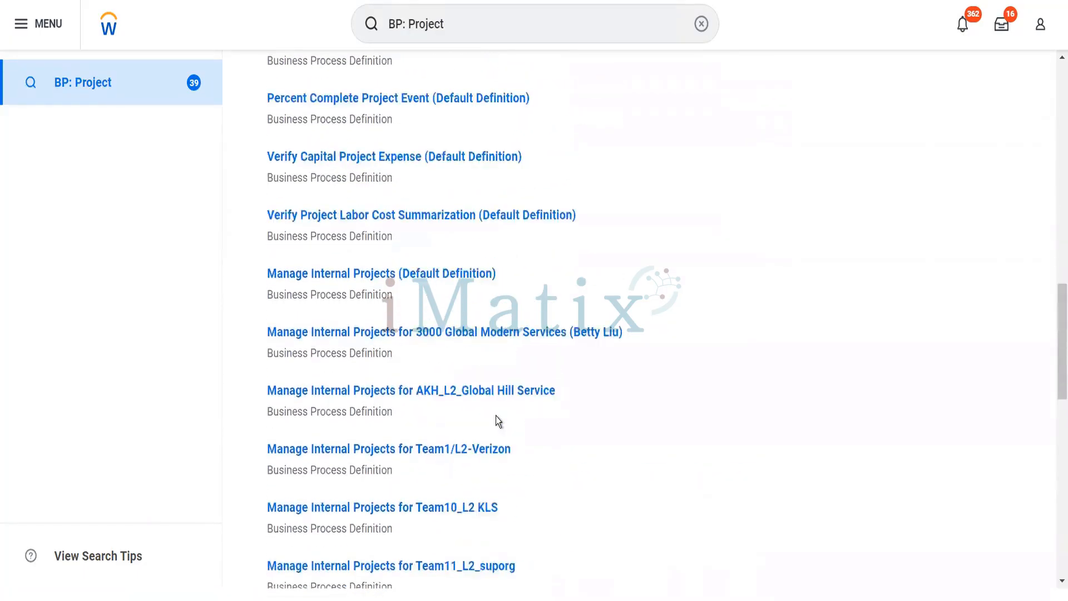
{"action": "scroll", "coordinate": [497, 421], "scroll_direction": "up", "scroll_amount": 7}
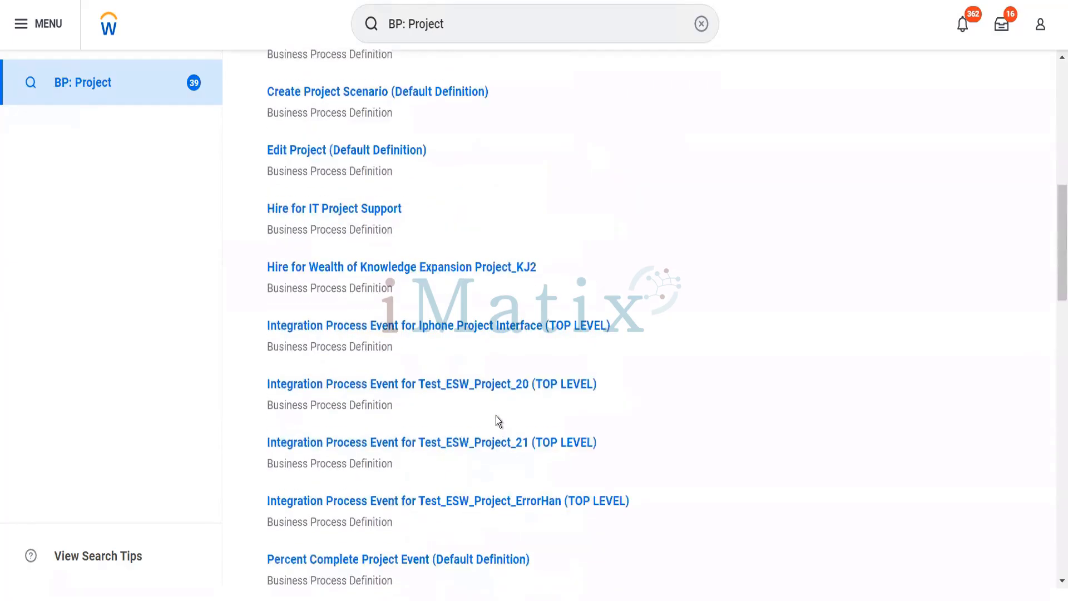
{"action": "scroll", "coordinate": [496, 416], "scroll_direction": "up", "scroll_amount": 5}
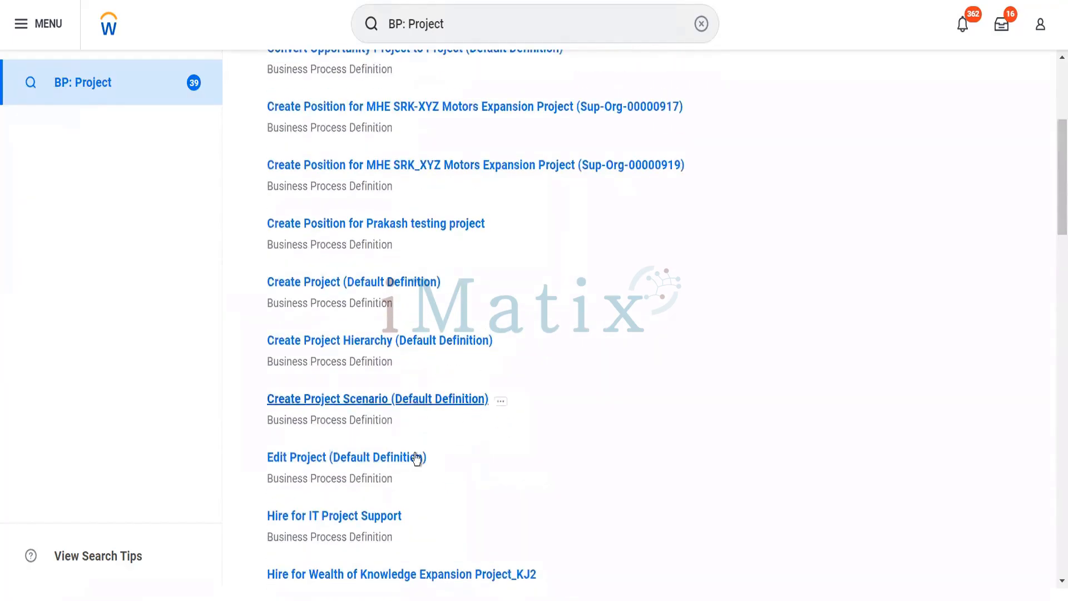
{"action": "left_click", "coordinate": [496, 453]}
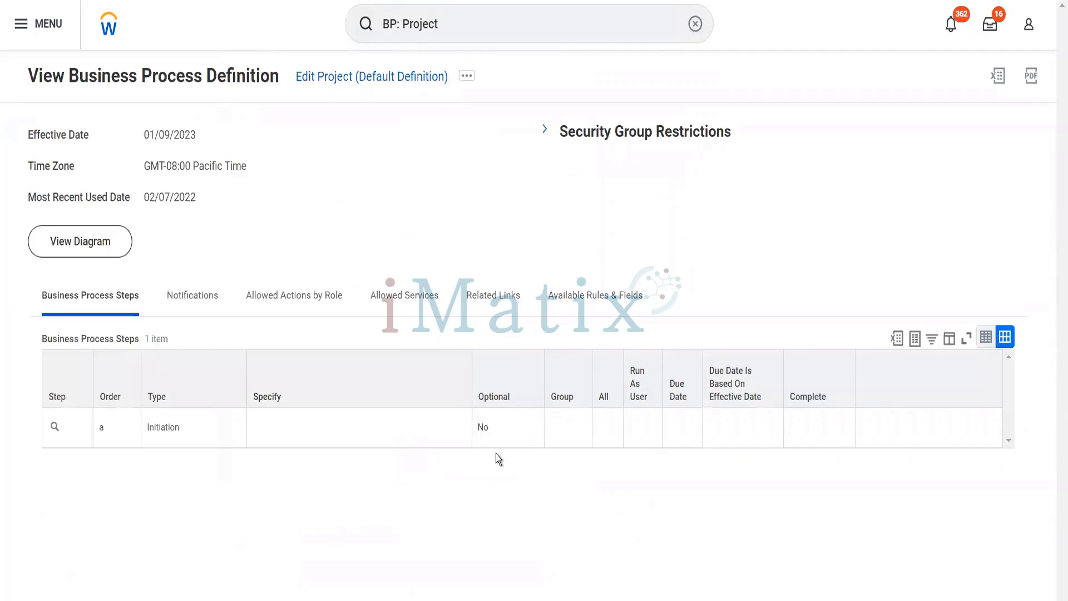
{"action": "left_click", "coordinate": [545, 129]}
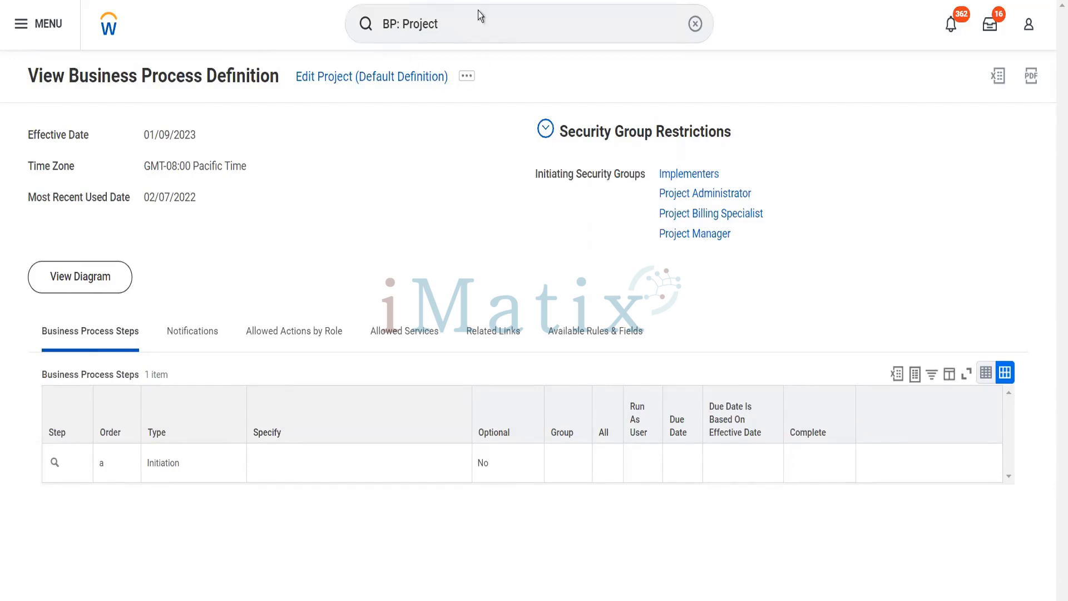
Find the Create Project Hierarchy task by searching for "cr proj hier" and open it
{"action": "left_click", "coordinate": [470, 22]}
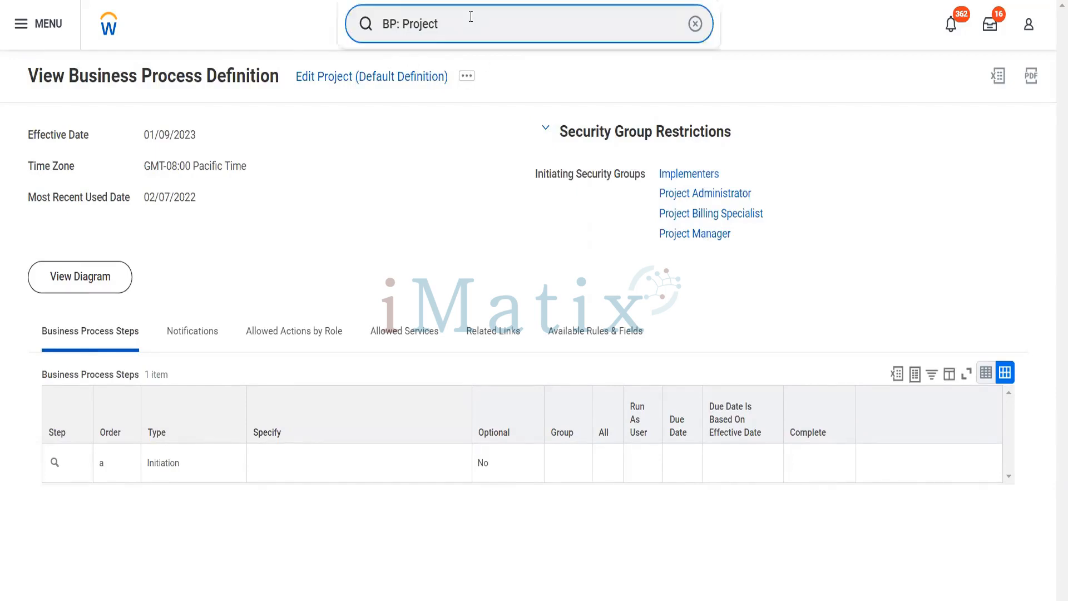
{"action": "triple_click", "coordinate": [385, 8]}
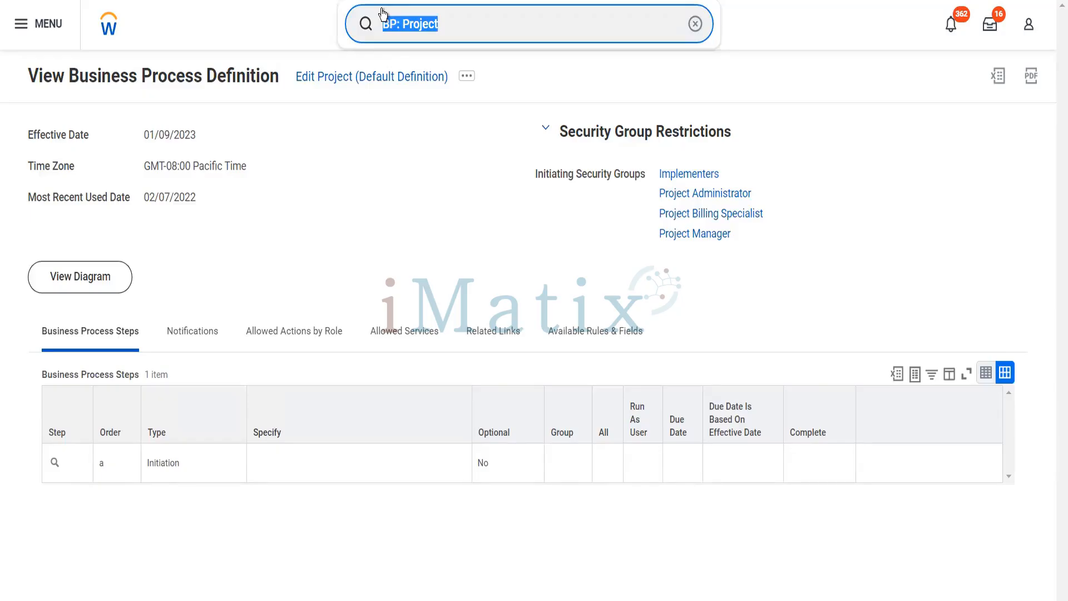
{"action": "type", "text": "cr"}
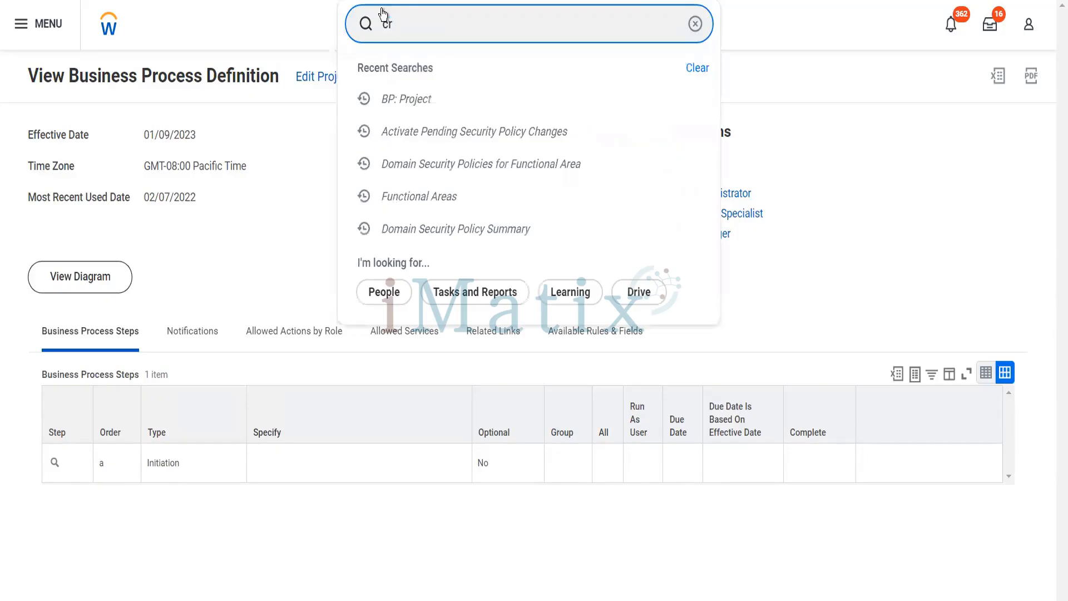
{"action": "type", "text": " proj hier"}
{"action": "left_click", "coordinate": [417, 85]}
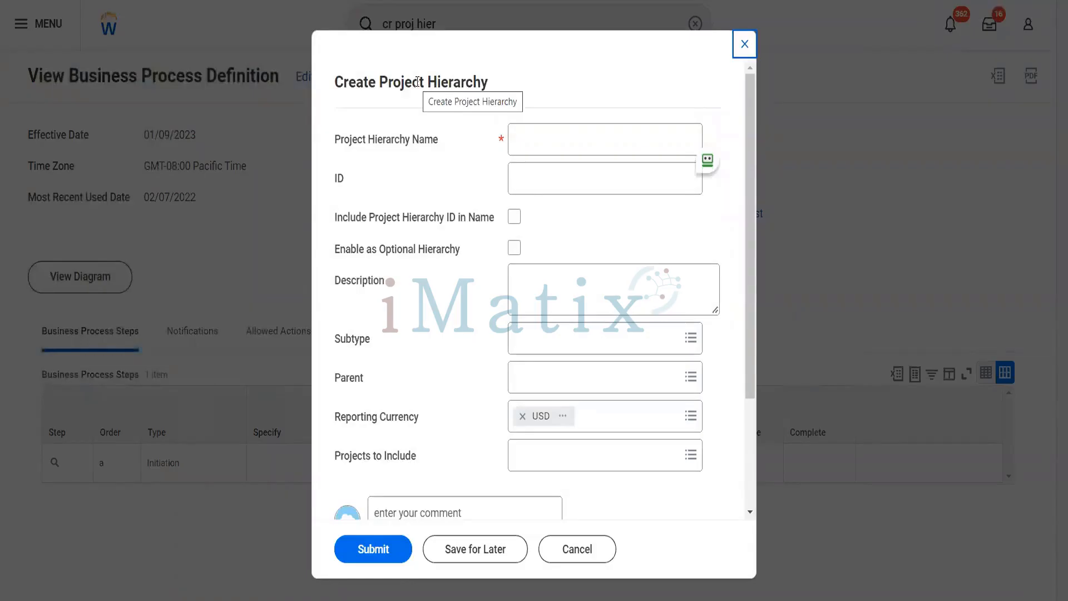
Name the new project hierarchy "Blinkit Proposed EMEA market"
{"action": "left_click", "coordinate": [549, 145]}
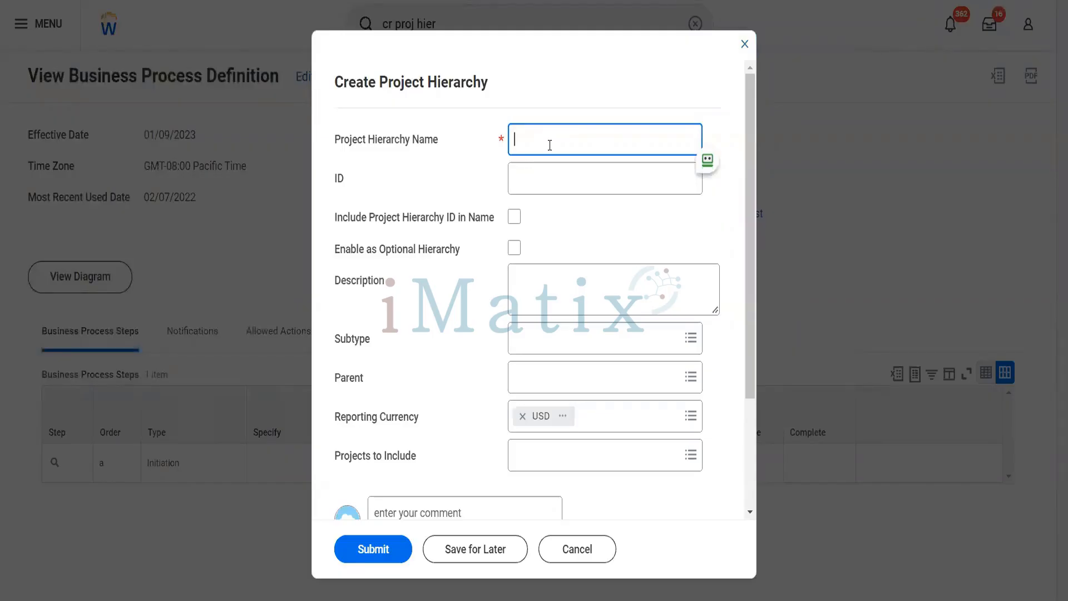
{"action": "type", "text": "Blinkit EMEA"}
{"action": "key", "text": "BackSpace"}
{"action": "key", "text": "BackSpace"}
{"action": "key", "text": "BackSpace"}
{"action": "key", "text": "BackSpace"}
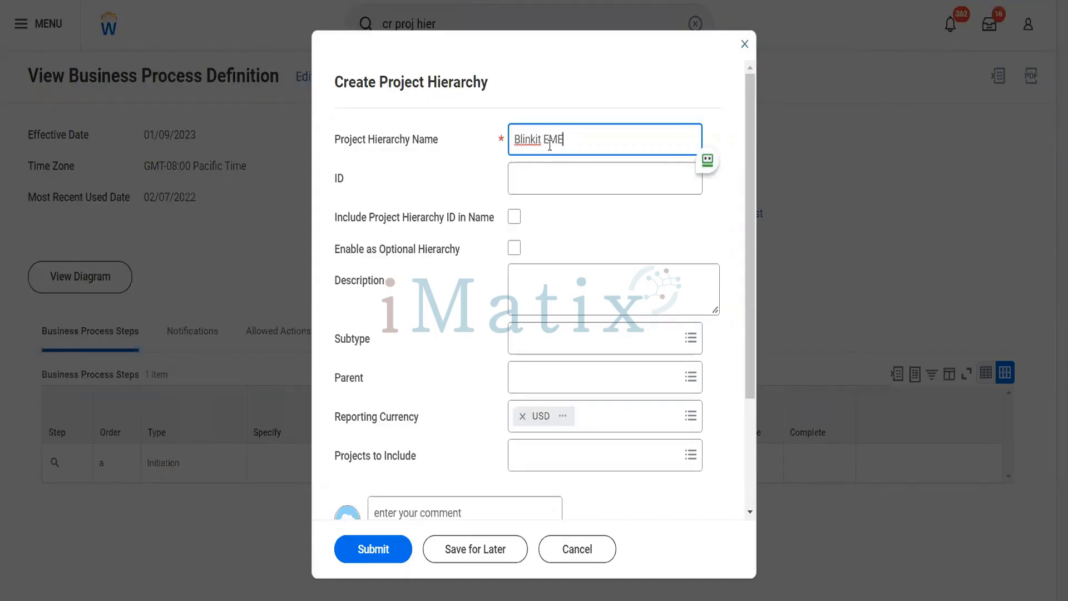
{"action": "type", "text": "Proposed EMEA ma"}
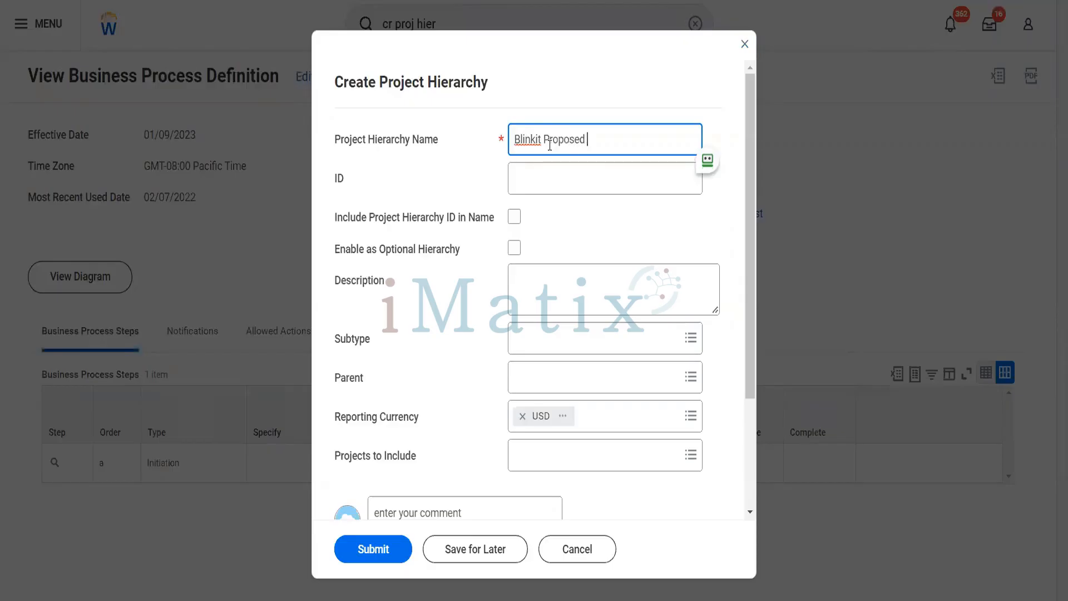
{"action": "type", "text": "rket"}
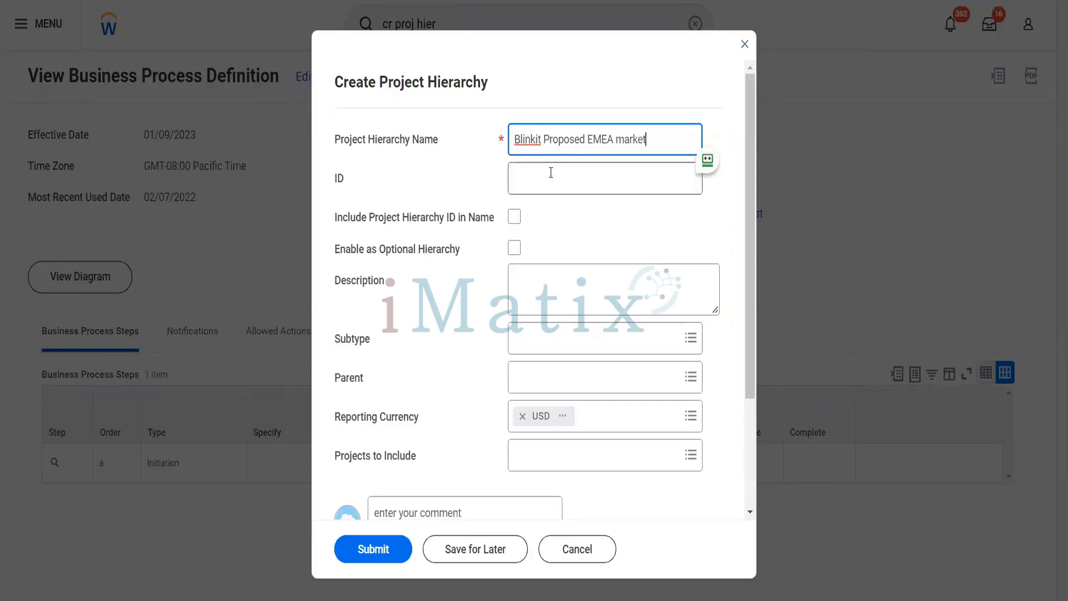
Enter Blinkit25141 as the project hierarchy's ID
{"action": "left_click", "coordinate": [551, 172]}
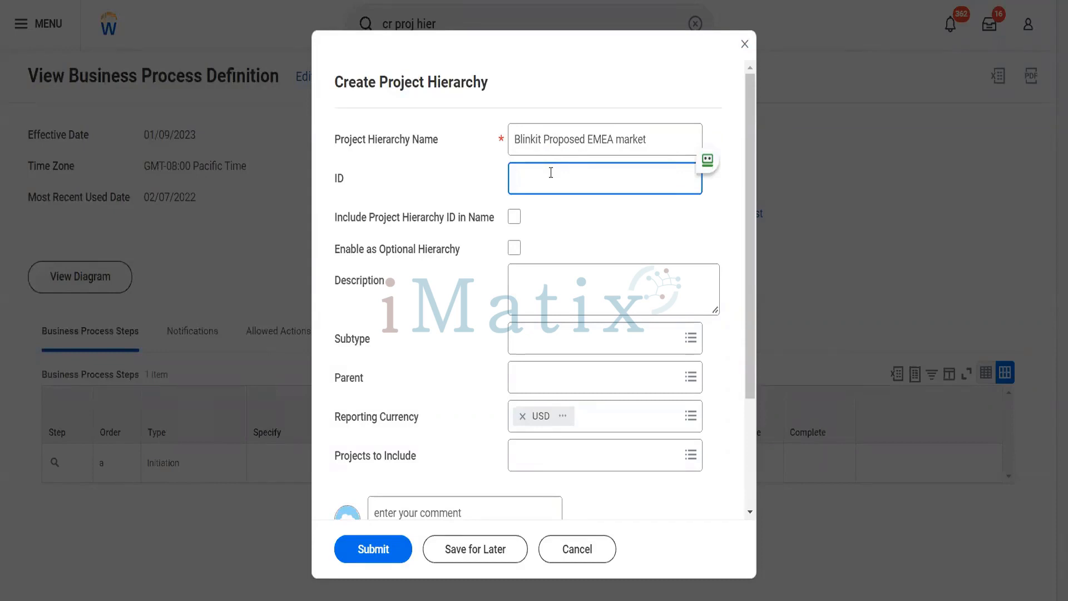
{"action": "type", "text": "Blinkt"}
{"action": "key", "text": "BackSpace"}
{"action": "type", "text": "it&"}
{"action": "key", "text": "BackSpace"}
{"action": "type", "text": "25141"}
{"action": "key", "text": "Tab"}
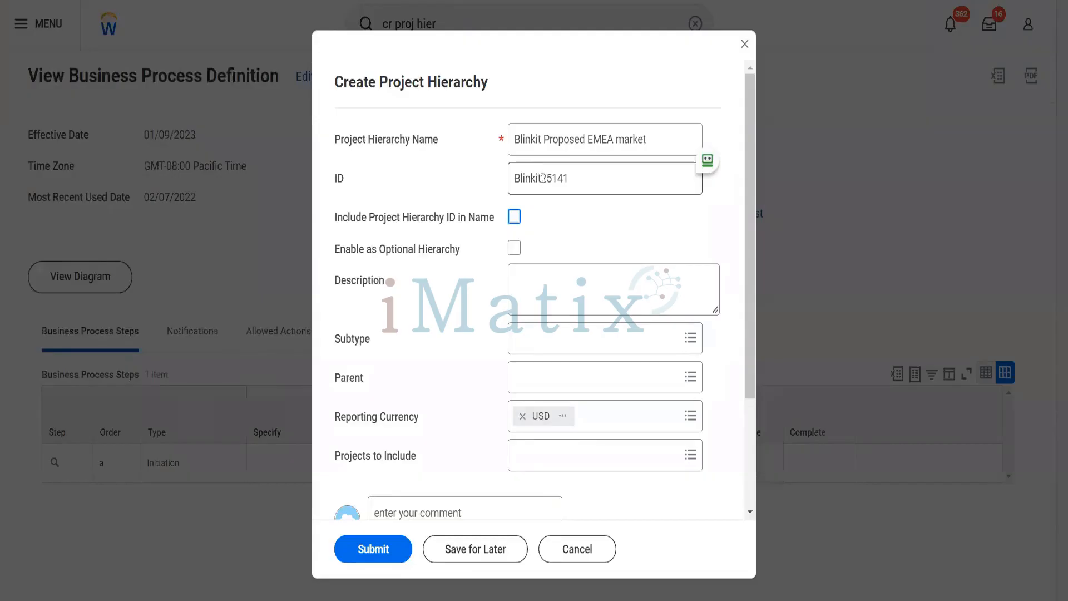
Shorten the hierarchy's ID to Bl25141 and include the project hierarchy ID in the name
{"action": "left_click", "coordinate": [543, 178]}
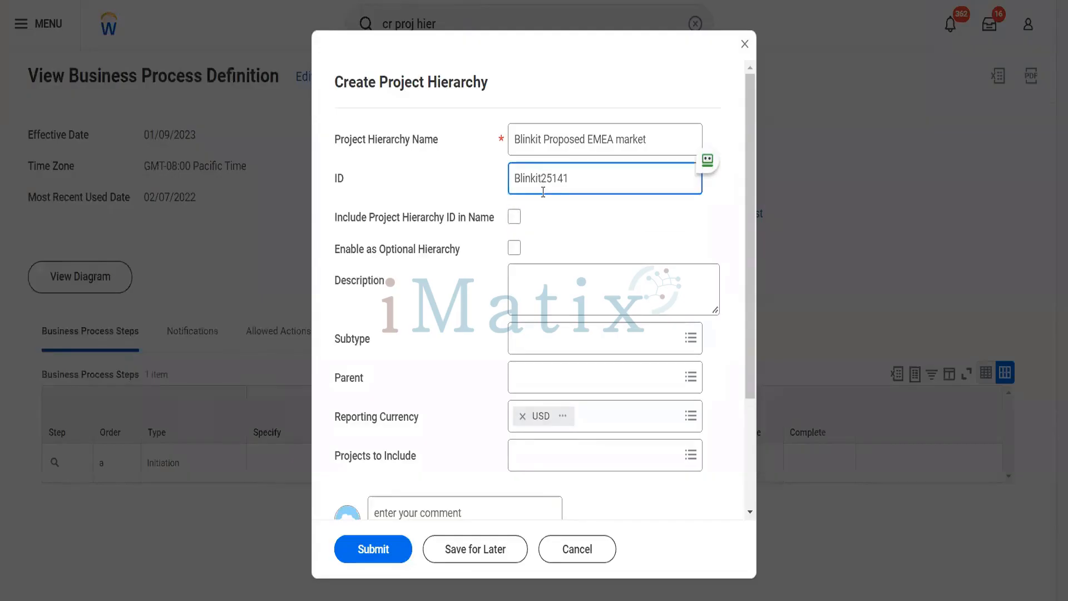
{"action": "key", "text": "BackSpace"}
{"action": "key", "text": "BackSpace"}
{"action": "key", "text": "BackSpace"}
{"action": "key", "text": "BackSpace"}
{"action": "key", "text": "BackSpace"}
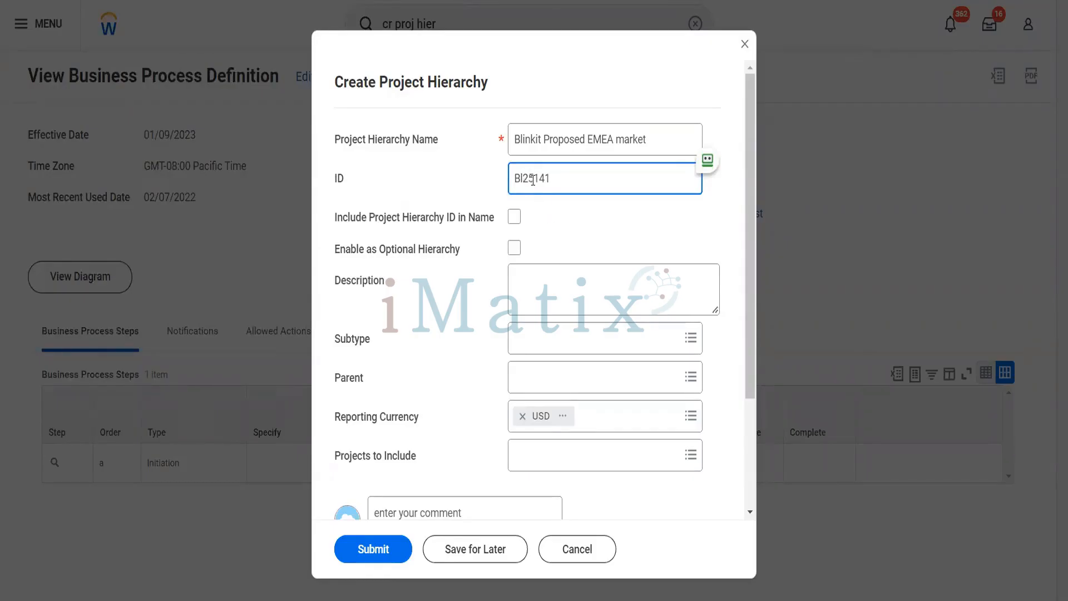
{"action": "left_click", "coordinate": [514, 216]}
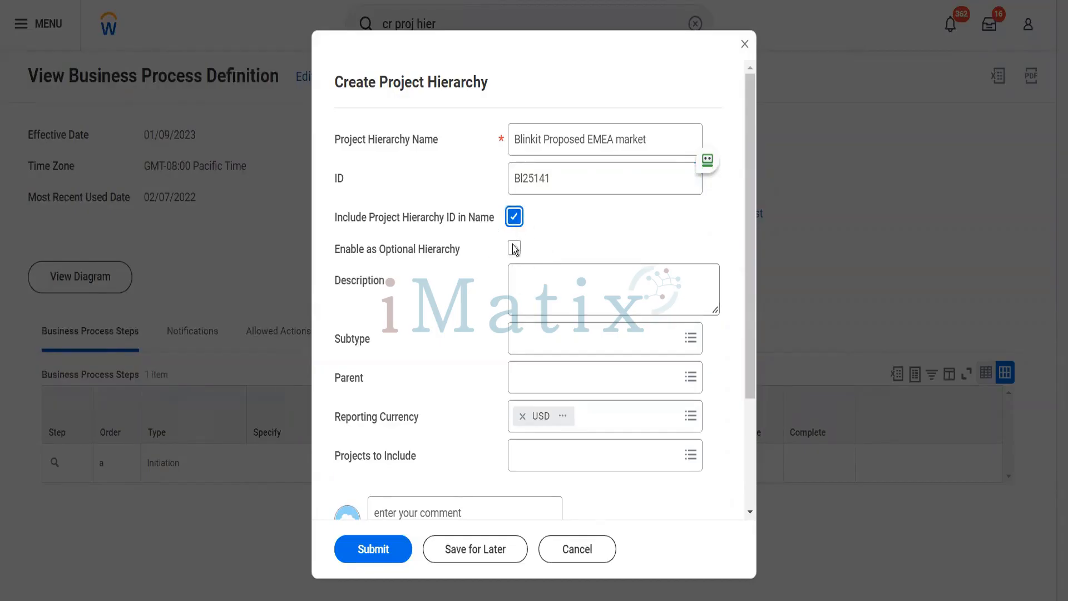
Set the hierarchy's subtype to SBI_SS, leave the parent empty and submit the new project hierarchy
{"action": "left_click", "coordinate": [534, 338]}
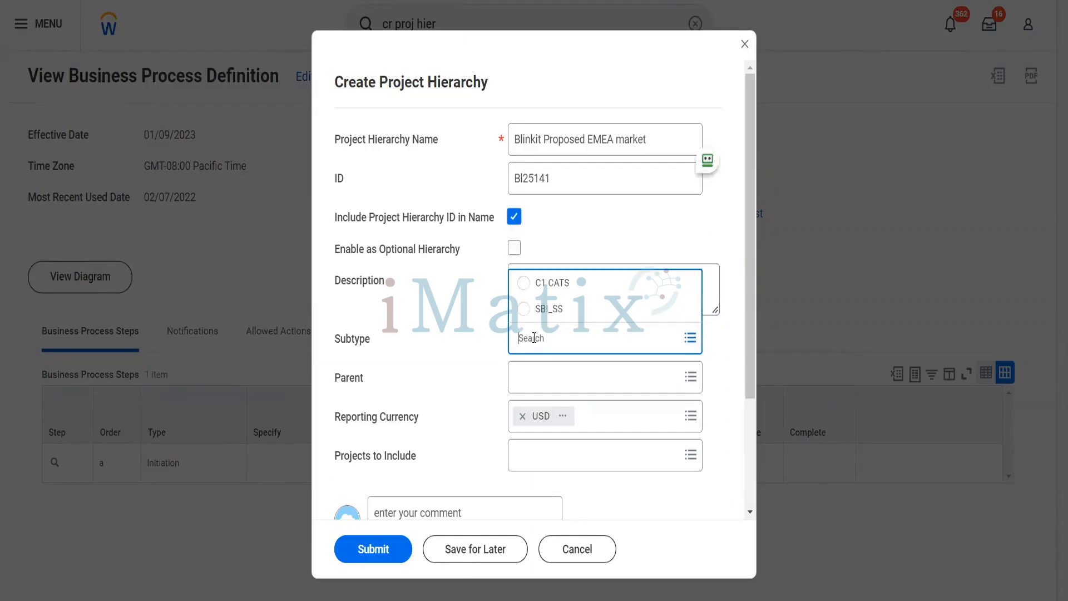
{"action": "left_click", "coordinate": [557, 316]}
{"action": "left_click", "coordinate": [534, 381]}
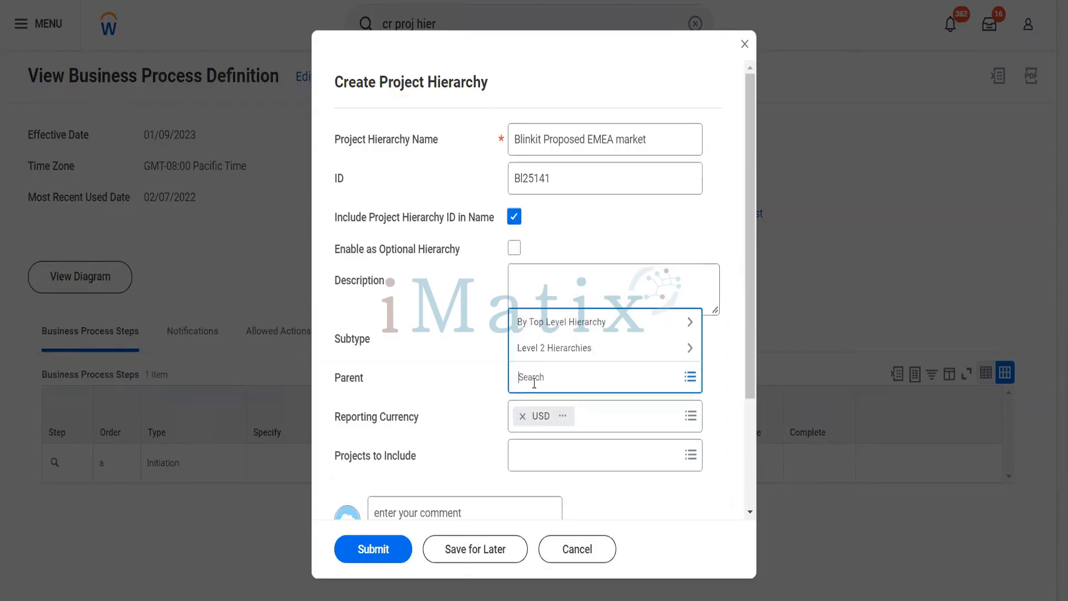
{"action": "left_click", "coordinate": [456, 386]}
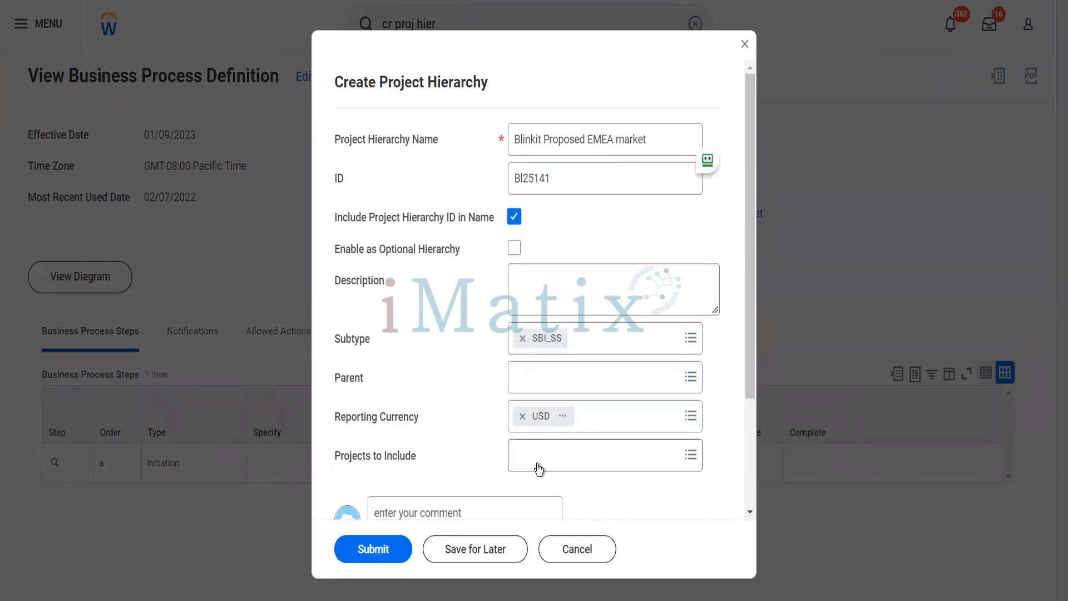
{"action": "scroll", "coordinate": [539, 463], "scroll_direction": "down", "scroll_amount": 3}
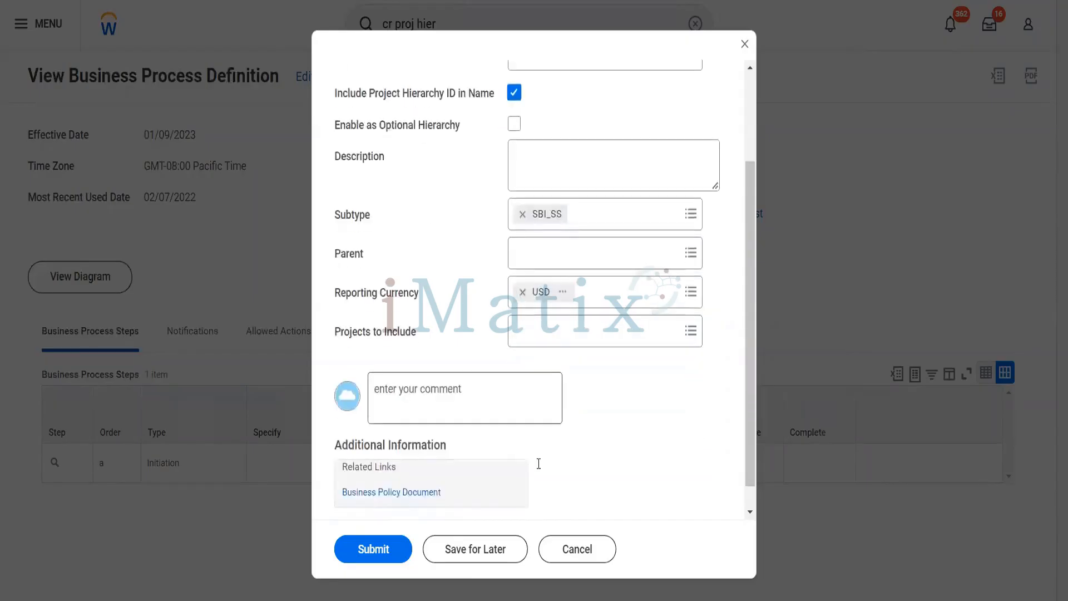
{"action": "left_click", "coordinate": [387, 550]}
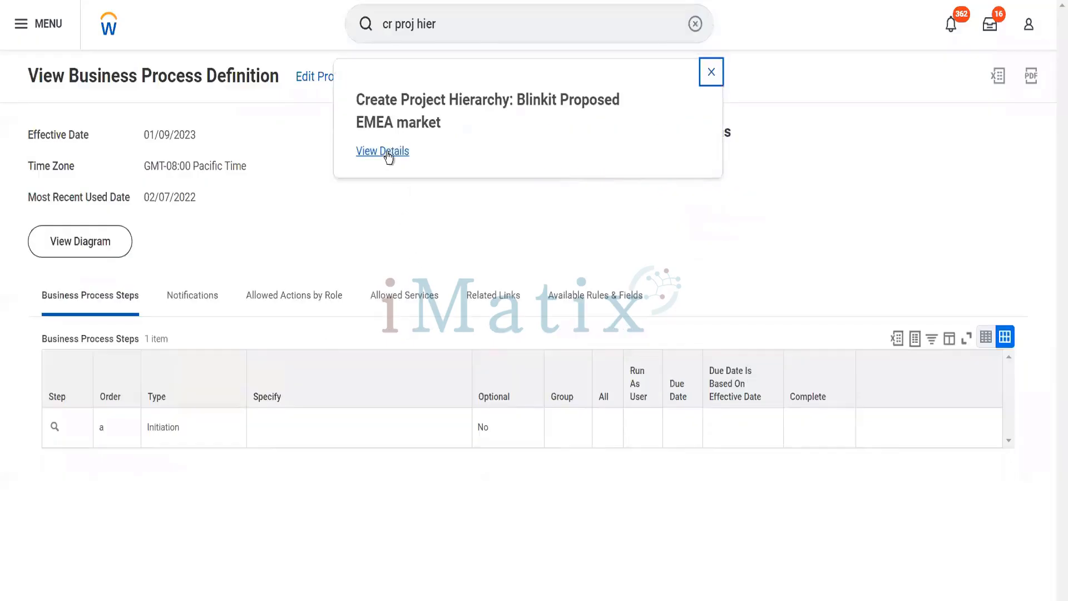
Open the details of the submitted process, view the new project hierarchy and check its ID
{"action": "left_click", "coordinate": [388, 154]}
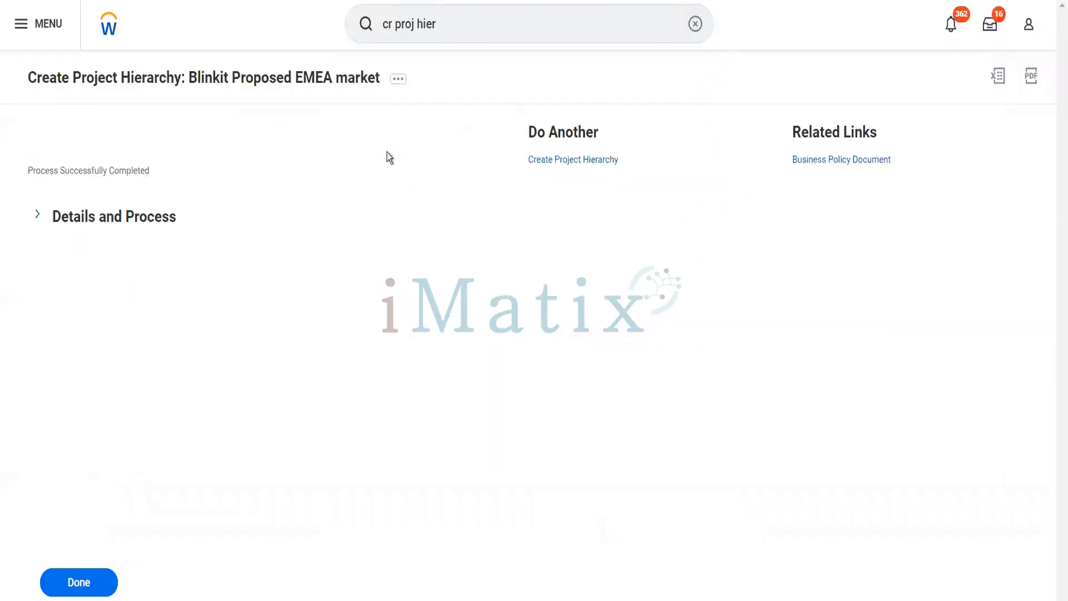
{"action": "left_click", "coordinate": [150, 228]}
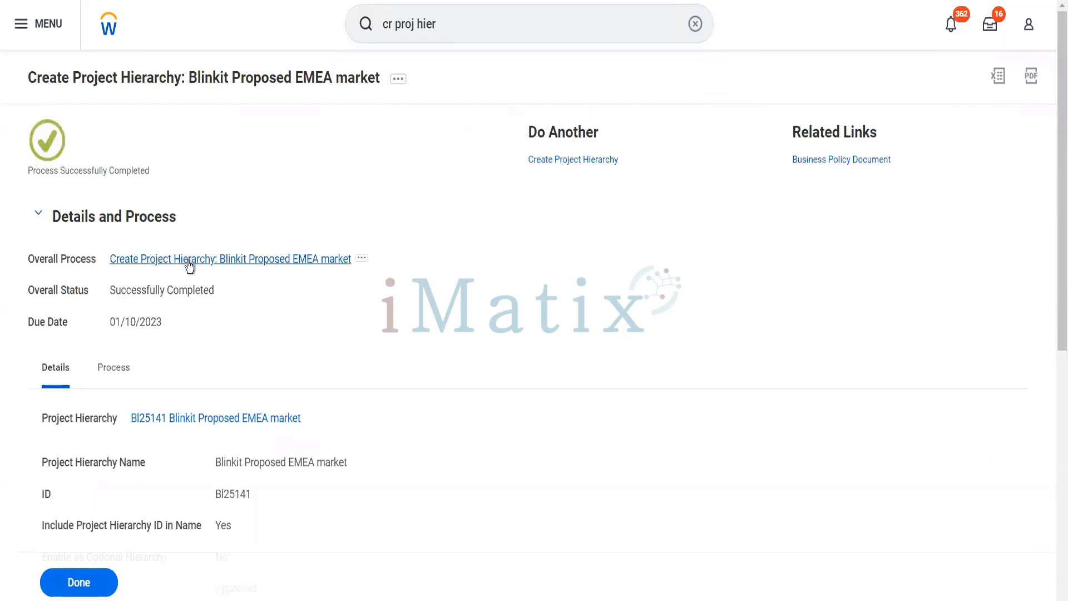
{"action": "left_click", "coordinate": [275, 420]}
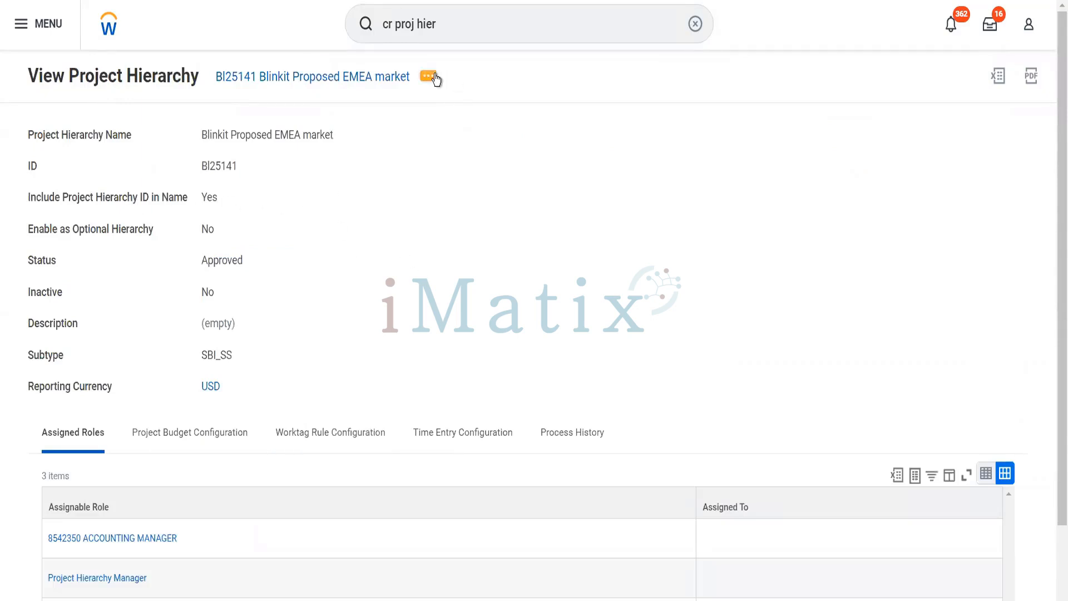
{"action": "left_click_drag", "start_coordinate": [237, 171], "coordinate": [200, 173]}
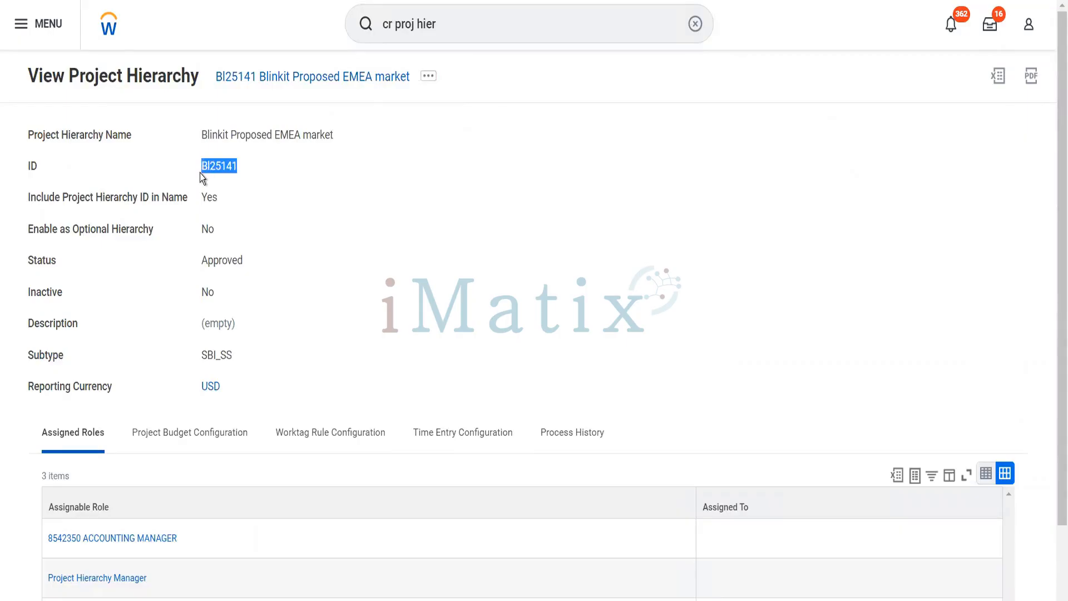
Open the reference ID of the Blinkit Proposed EMEA market project hierarchy for editing
{"action": "left_click", "coordinate": [430, 77]}
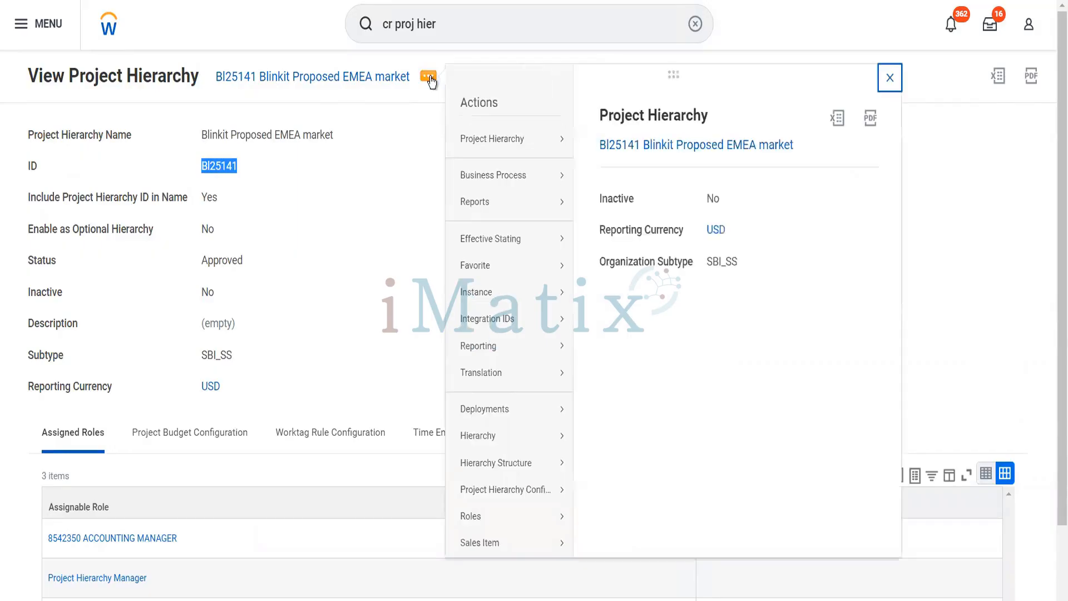
{"action": "mouse_move", "coordinate": [542, 329]}
{"action": "left_click", "coordinate": [243, 357]}
{"action": "left_click", "coordinate": [179, 355]}
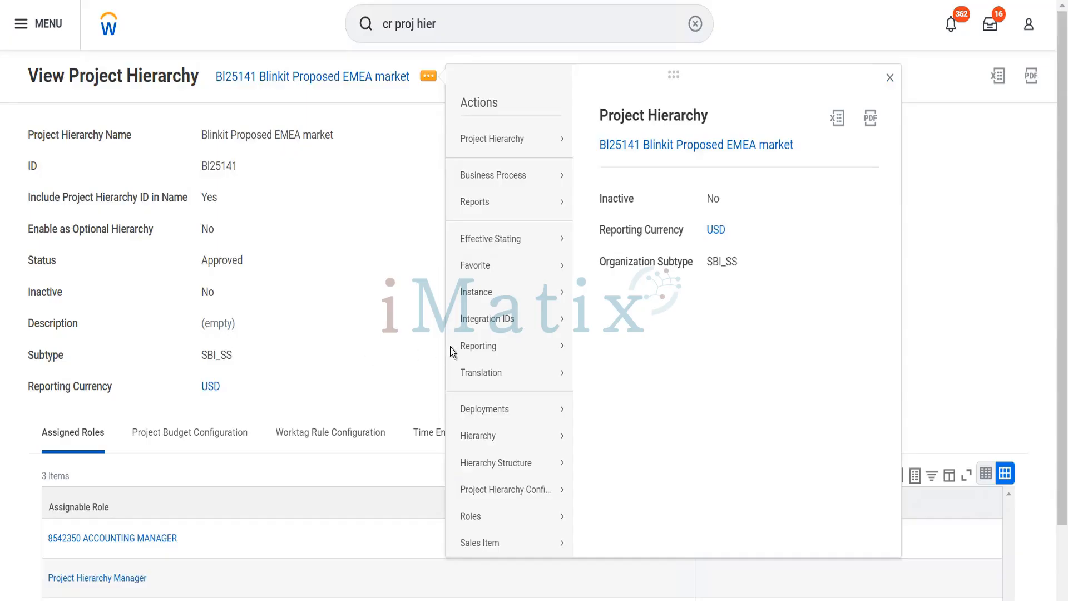
{"action": "mouse_move", "coordinate": [511, 359]}
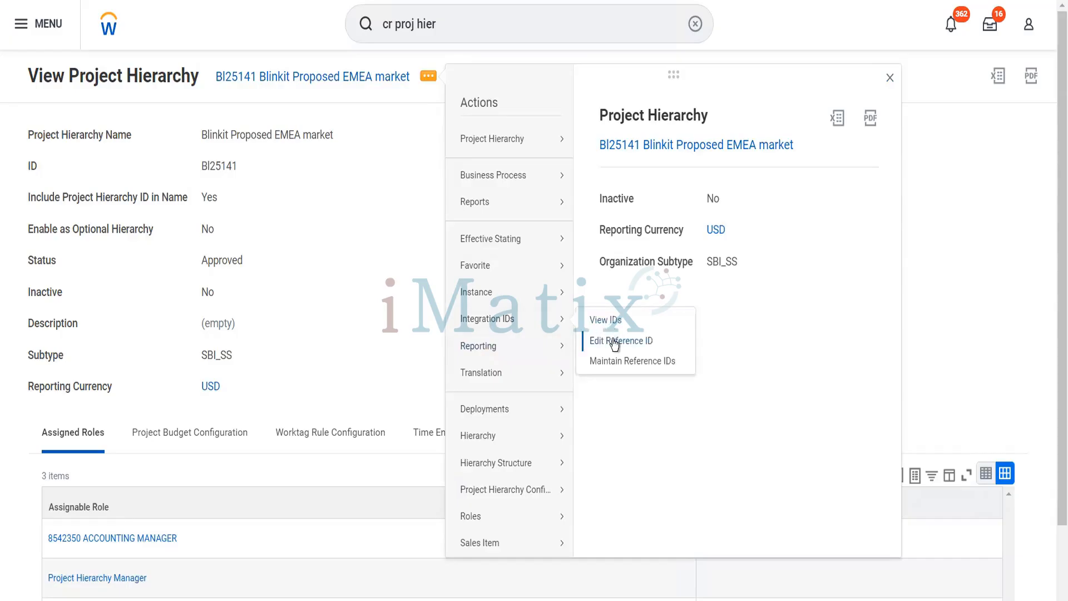
{"action": "left_click", "coordinate": [614, 342]}
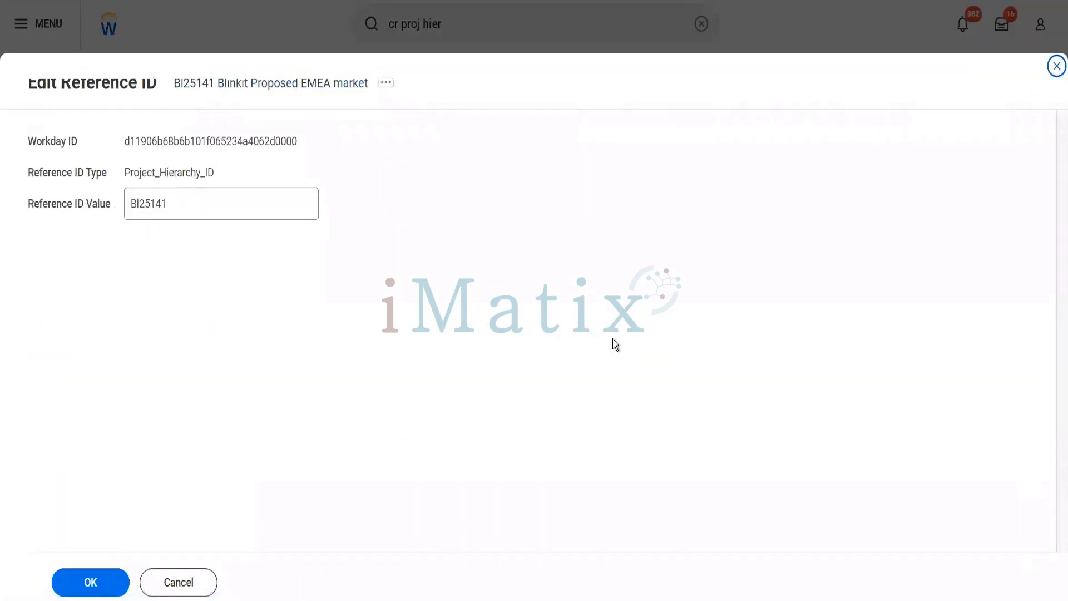
Confirm the hierarchy's reference ID and review its assigned roles and its worktag rule, time entry and project budget configurations
{"action": "left_click", "coordinate": [99, 581]}
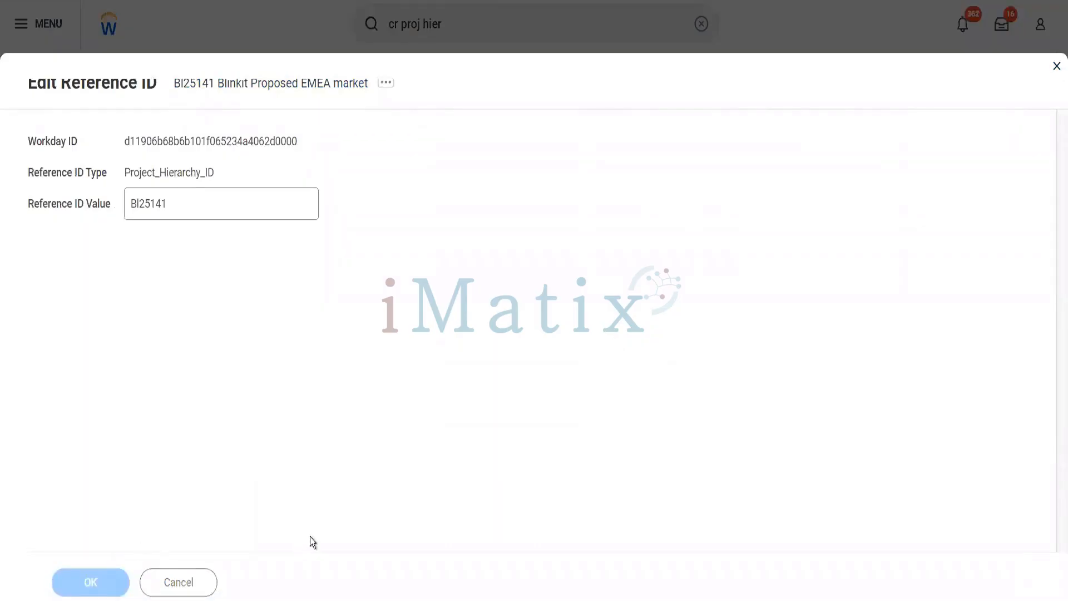
{"action": "left_click", "coordinate": [95, 584]}
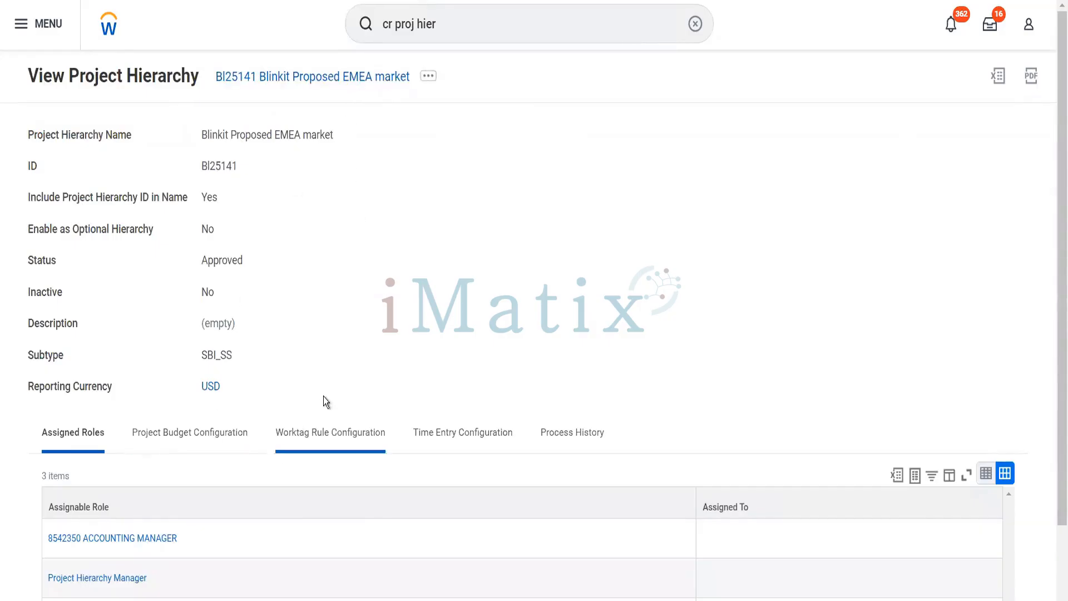
{"action": "scroll", "coordinate": [324, 397], "scroll_direction": "down", "scroll_amount": 2}
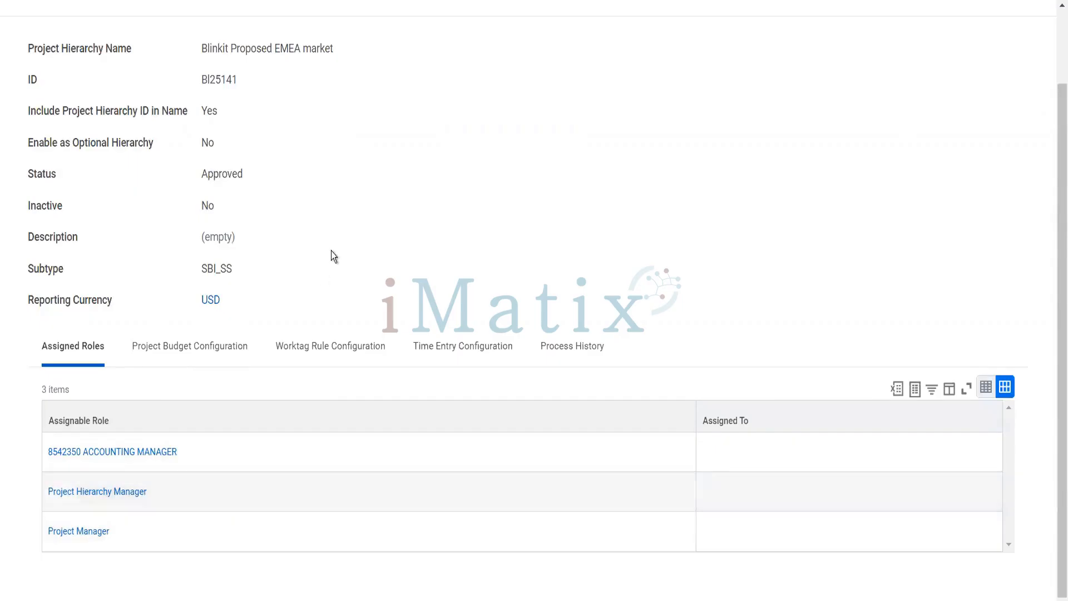
{"action": "left_click", "coordinate": [334, 341]}
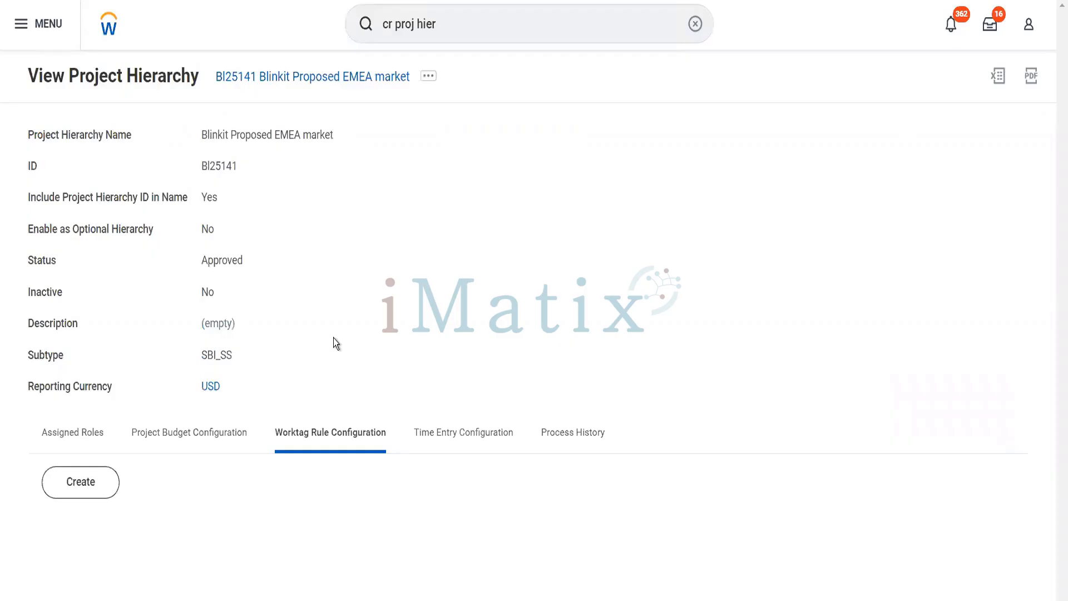
{"action": "left_click", "coordinate": [432, 445]}
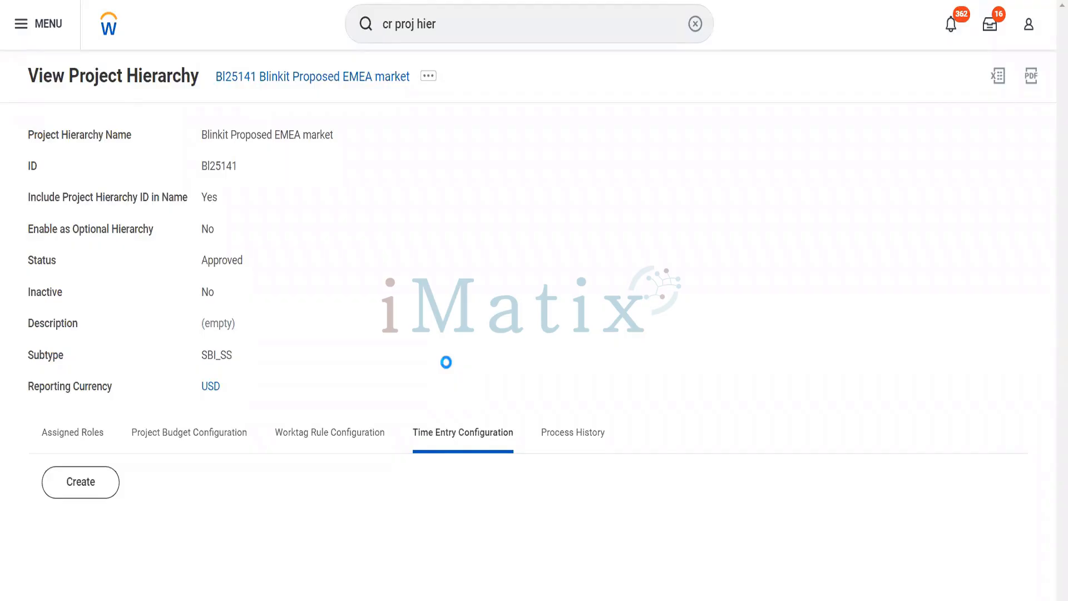
{"action": "left_click", "coordinate": [224, 436]}
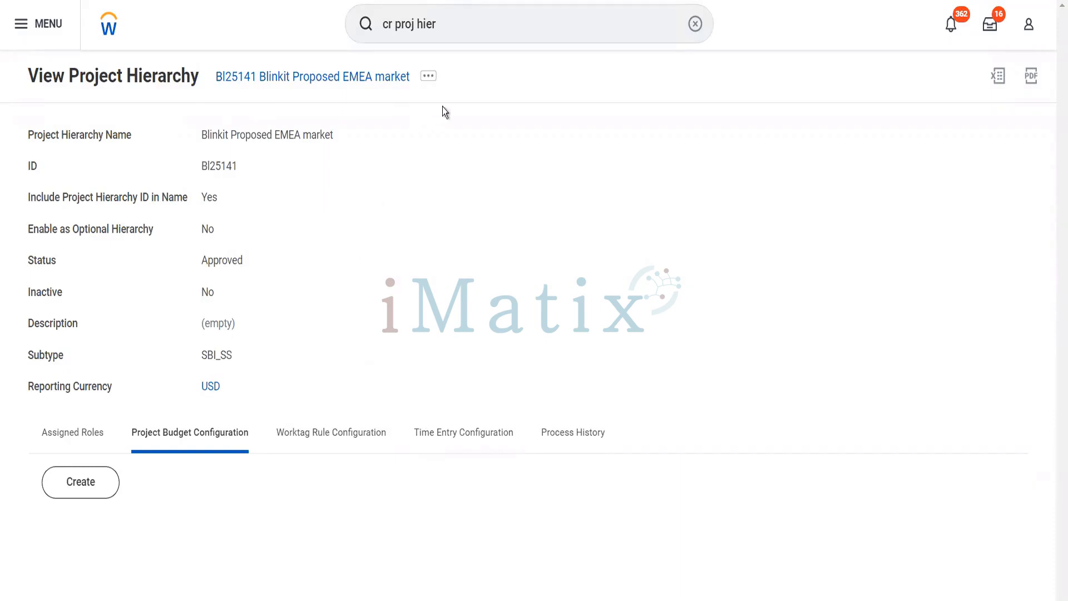
Start assigning roles for the Blinkit Proposed EMEA market hierarchy with the effective date 01/09/2023
{"action": "left_click", "coordinate": [428, 81]}
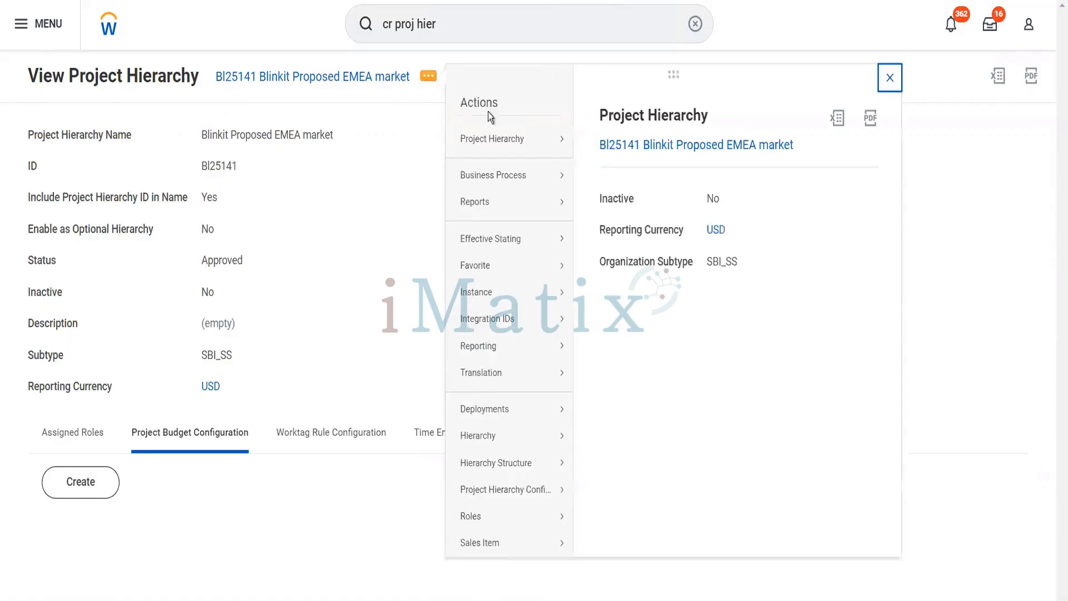
{"action": "mouse_move", "coordinate": [534, 152]}
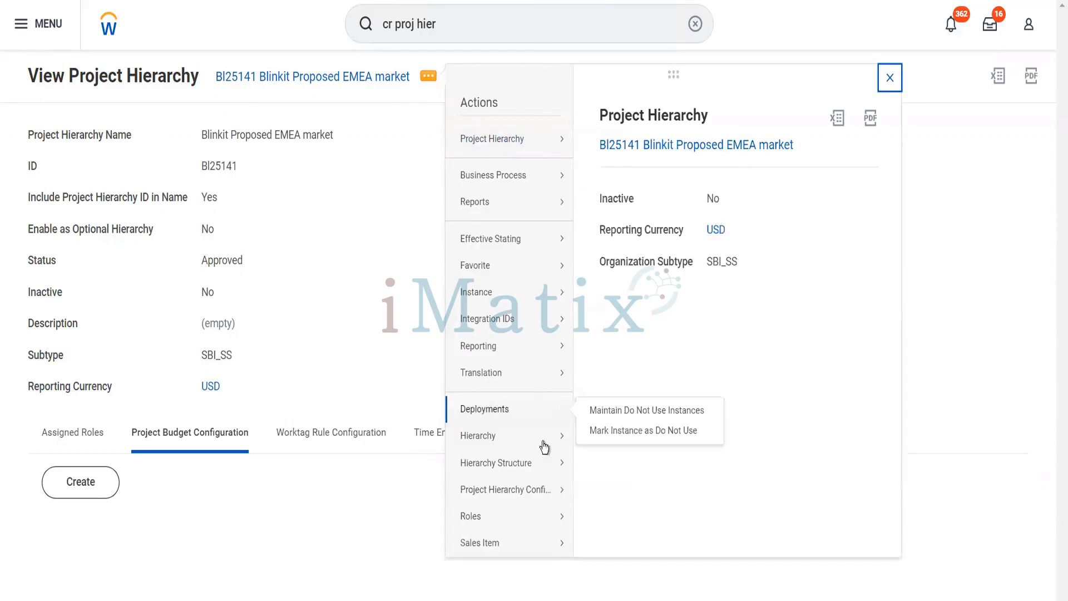
{"action": "mouse_move", "coordinate": [538, 527]}
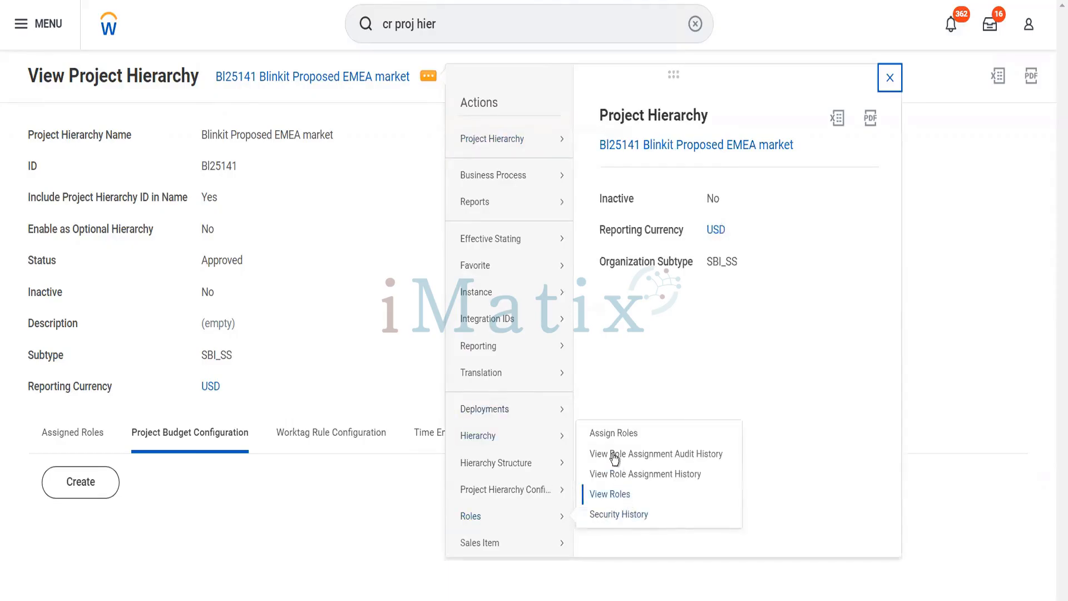
{"action": "left_click", "coordinate": [613, 441]}
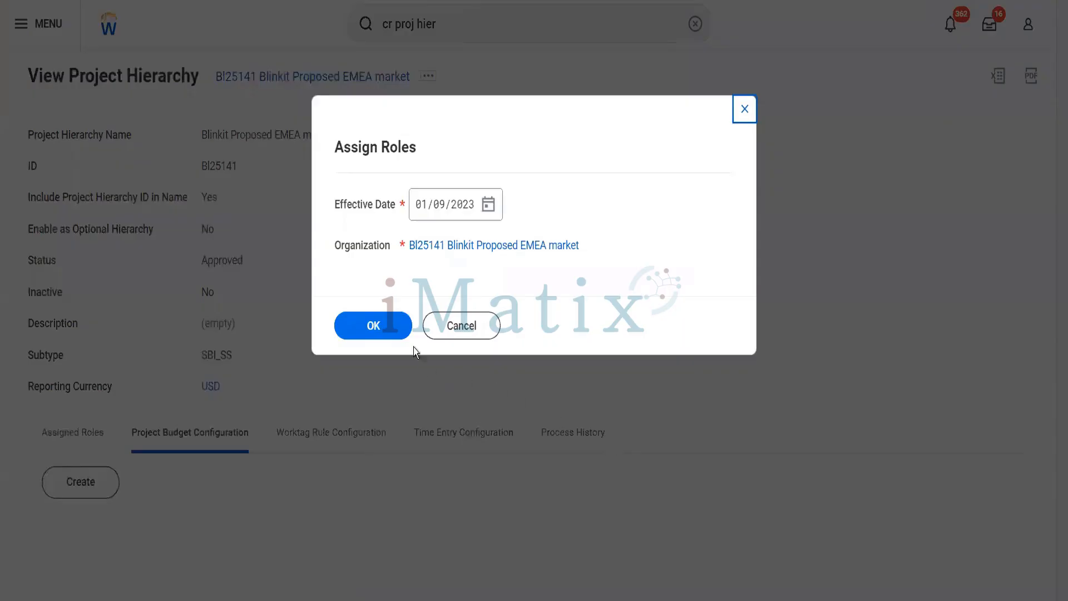
{"action": "left_click", "coordinate": [401, 329]}
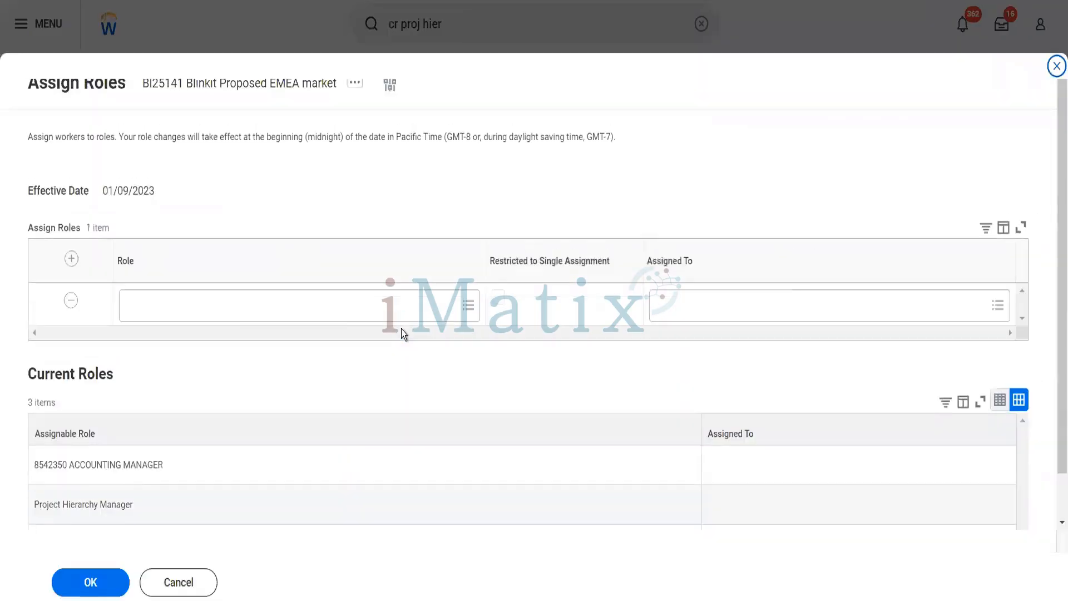
Assign the Project Billing Specialist role to the Senior Financial Analyst, submit the assignment and check the hierarchy's assigned roles
{"action": "left_click", "coordinate": [258, 306]}
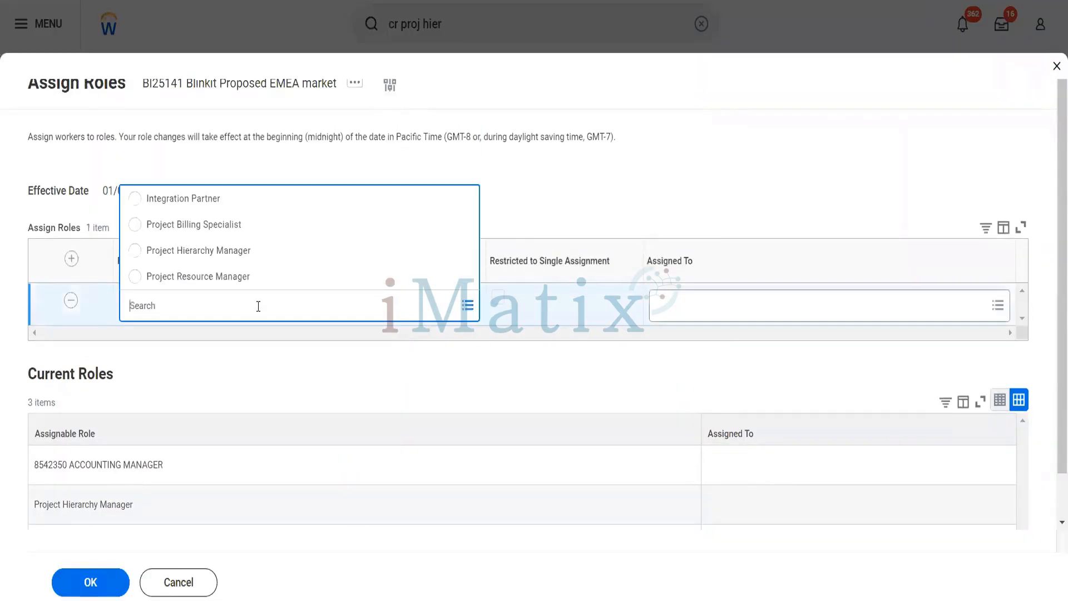
{"action": "type", "text": "proj billing"}
{"action": "left_click", "coordinate": [241, 227]}
{"action": "left_click", "coordinate": [675, 309]}
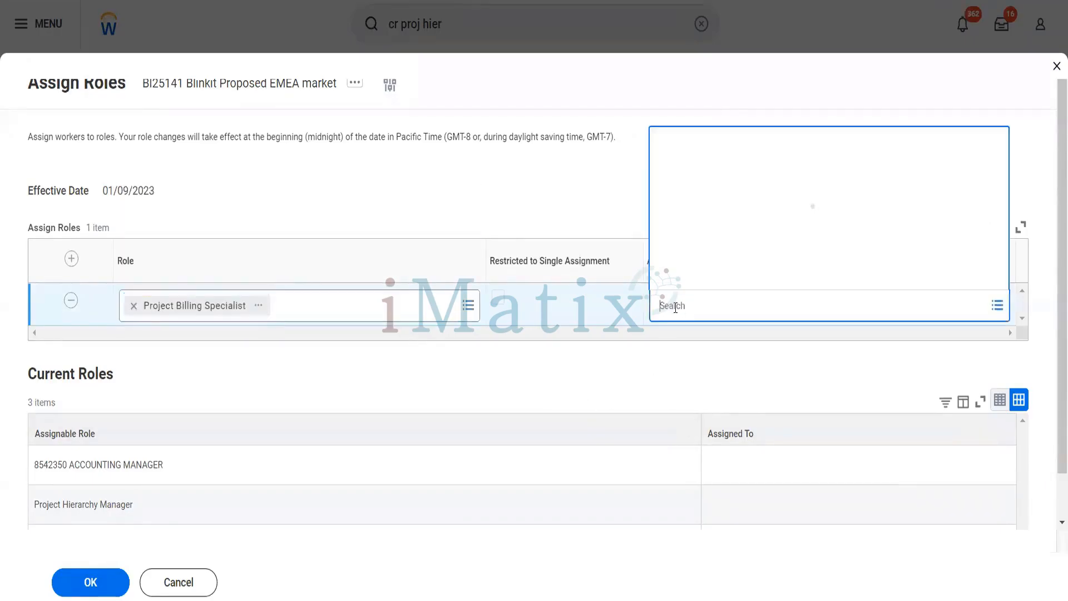
{"action": "type", "text": "ter ser"}
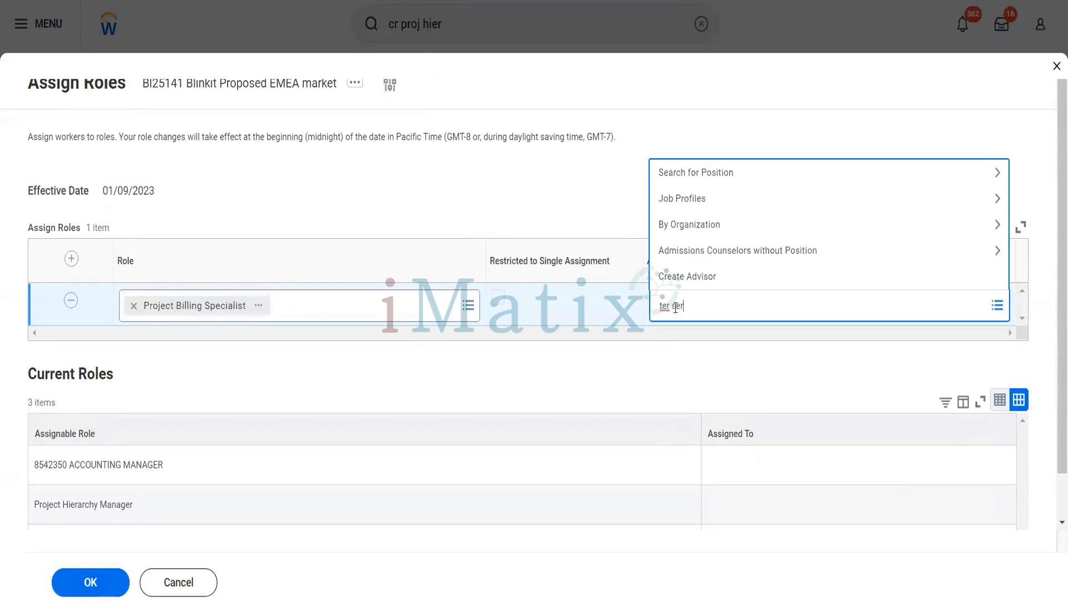
{"action": "key", "text": "Return"}
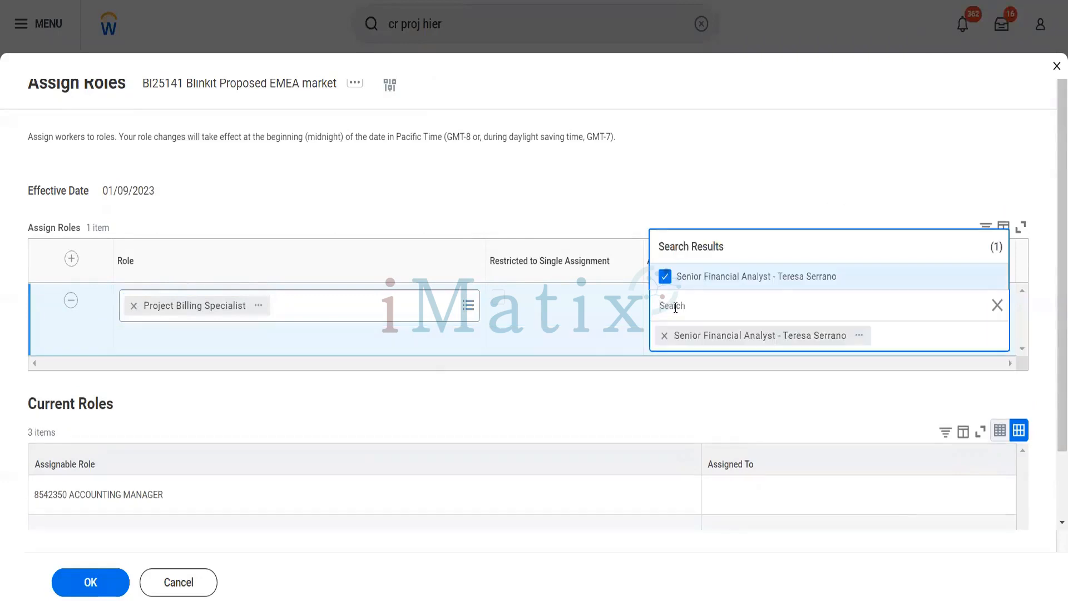
{"action": "left_click", "coordinate": [102, 590]}
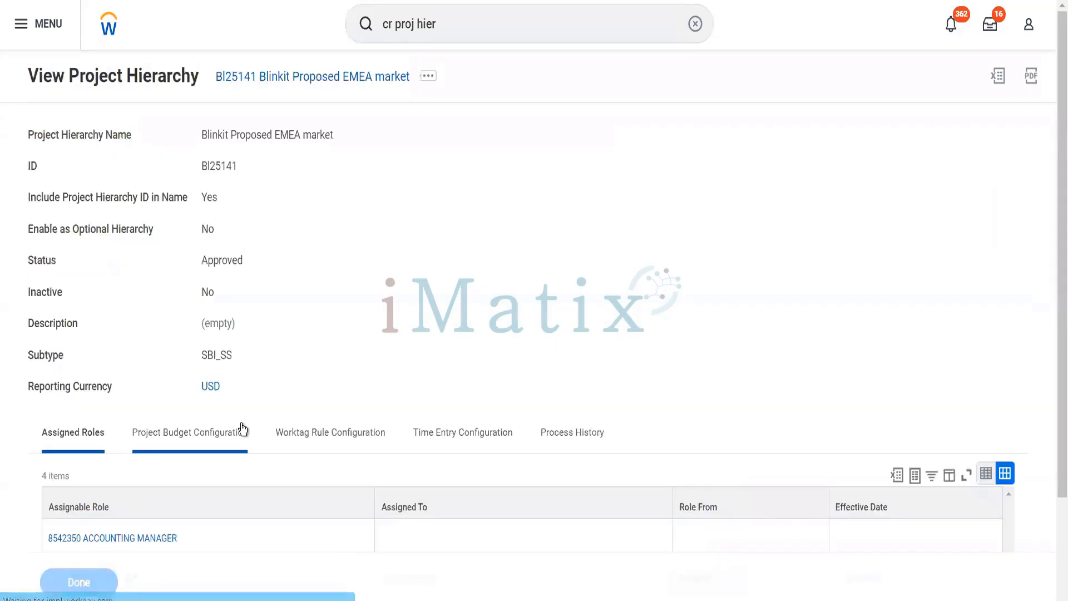
{"action": "scroll", "coordinate": [301, 365], "scroll_direction": "down", "scroll_amount": 2}
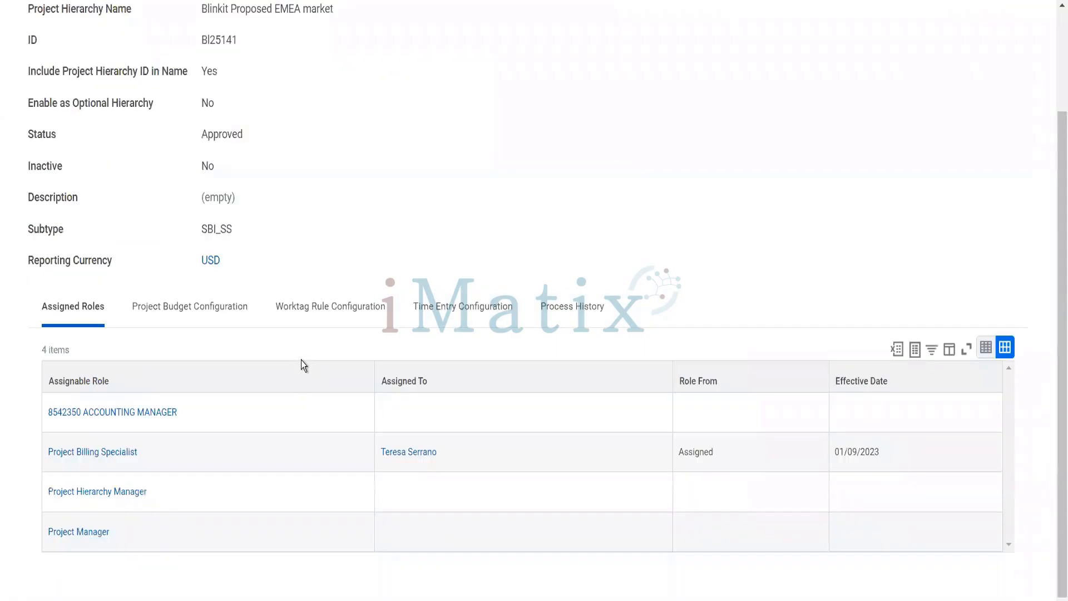
Open a new project budget configuration for the hierarchy, review its actuals and plan calculation settings, and leave without saving
{"action": "left_click", "coordinate": [202, 314]}
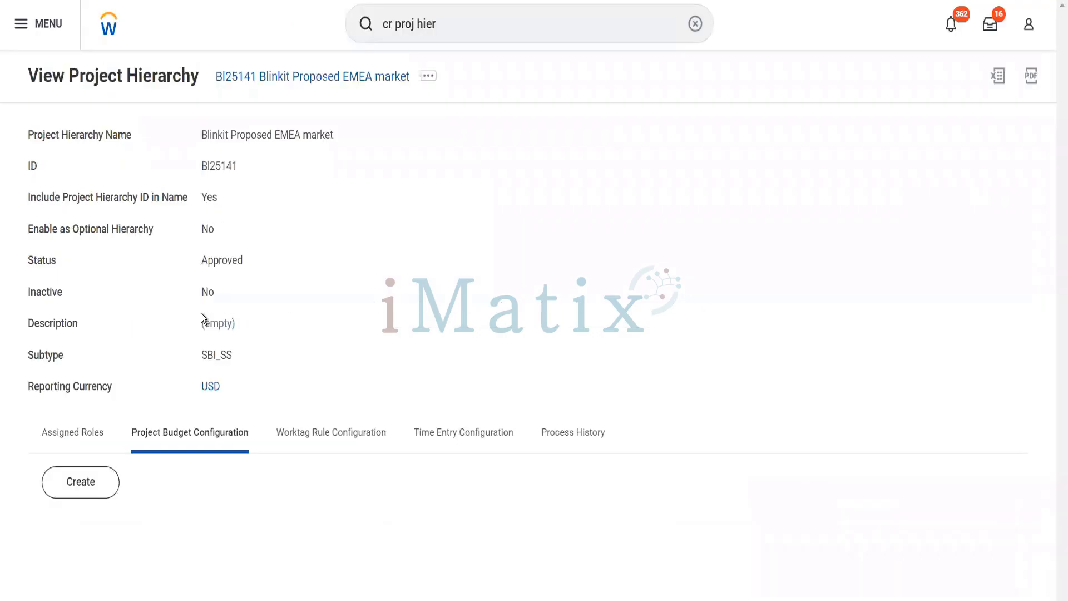
{"action": "left_click", "coordinate": [106, 490]}
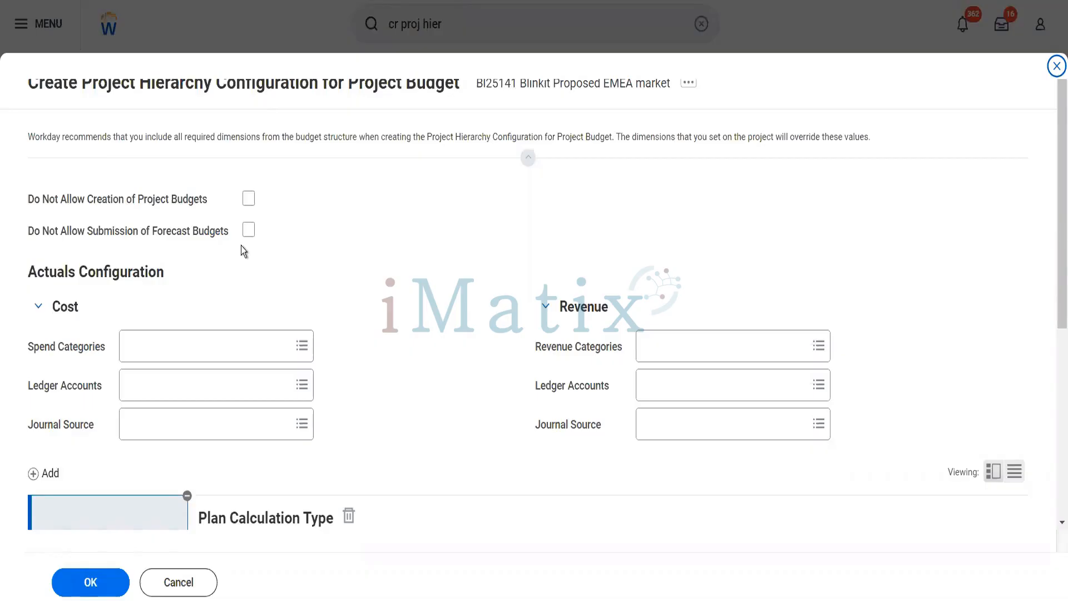
{"action": "scroll", "coordinate": [241, 246], "scroll_direction": "down", "scroll_amount": 6}
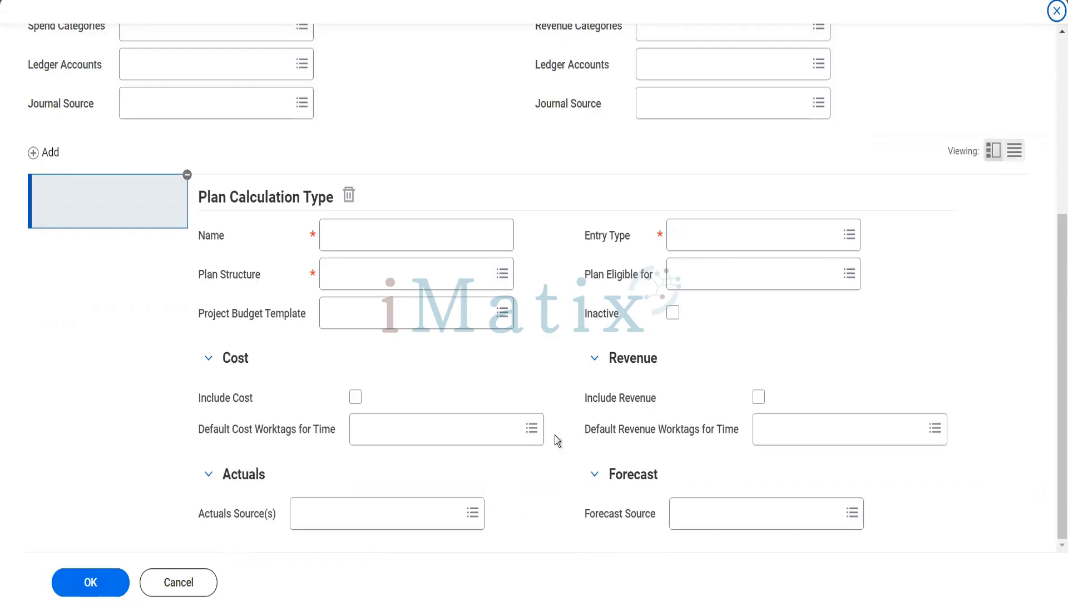
{"action": "left_click", "coordinate": [186, 585]}
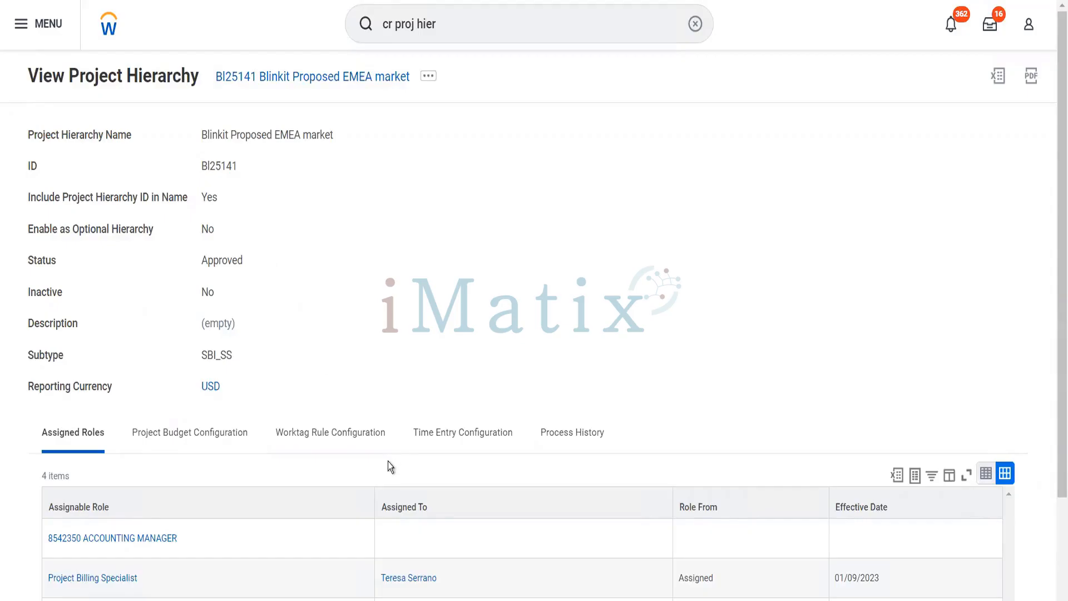
Open a new worktag rule configuration for the hierarchy, review the expense, time and supplier invoice rules, and leave without saving
{"action": "left_click", "coordinate": [375, 446]}
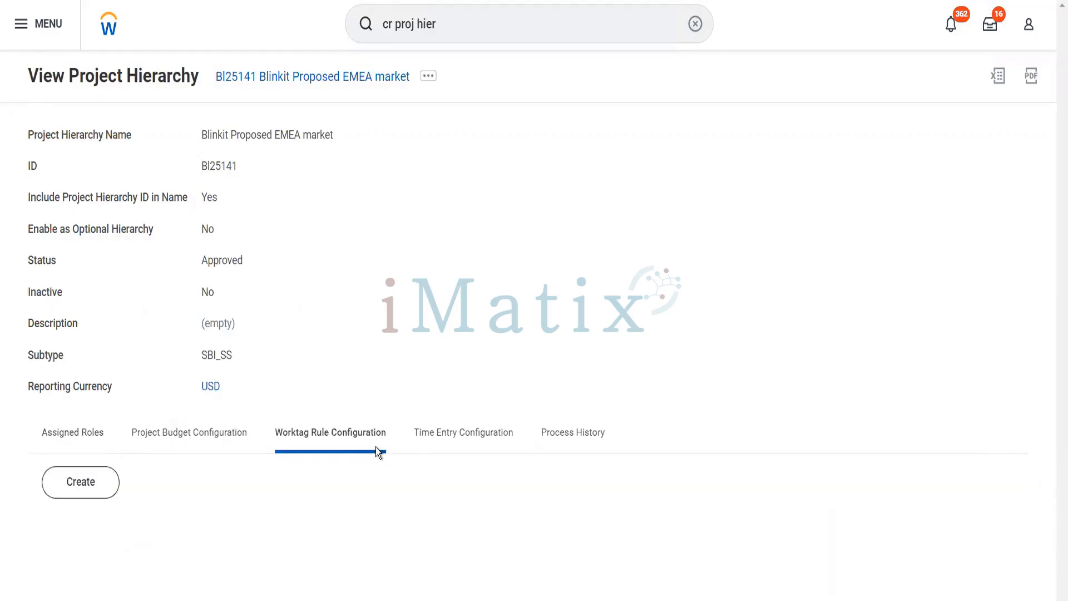
{"action": "left_click", "coordinate": [86, 482]}
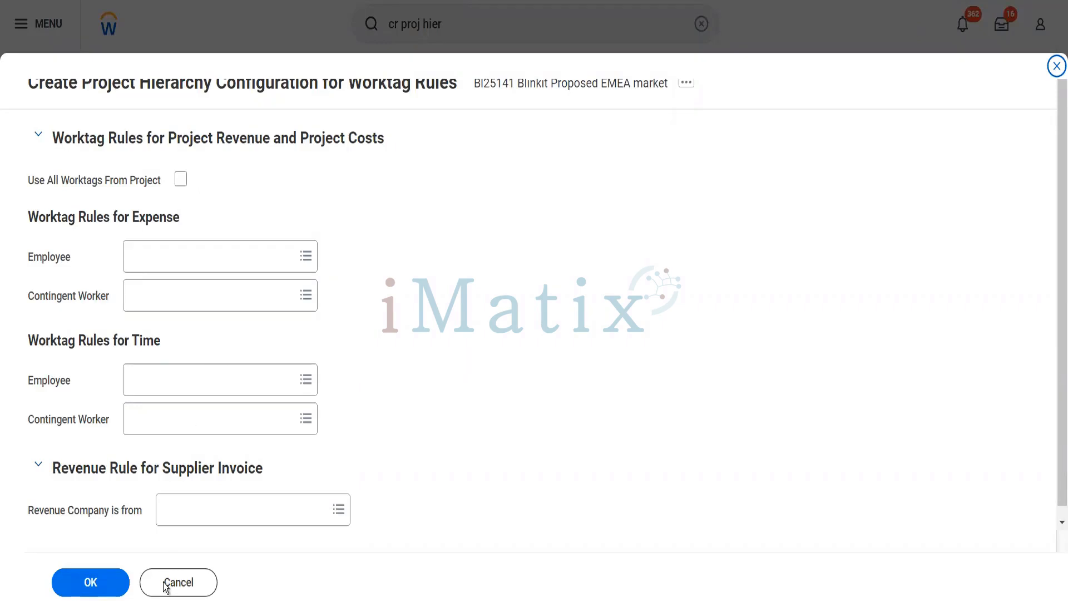
{"action": "left_click", "coordinate": [178, 582]}
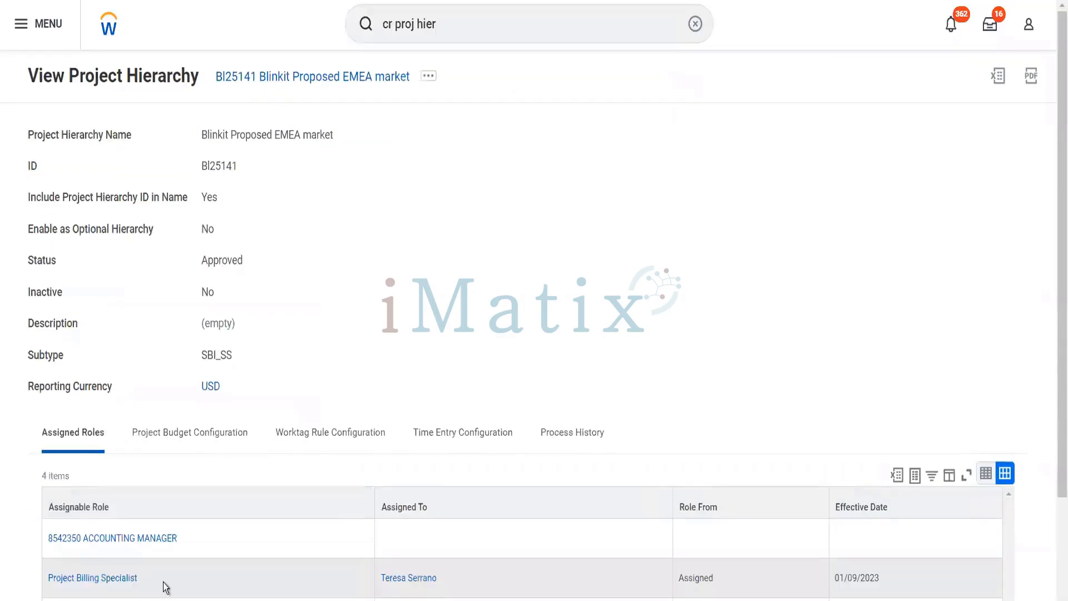
Create a time entry configuration for the hierarchy with Restrict Future Time Entry enabled
{"action": "left_click", "coordinate": [429, 434]}
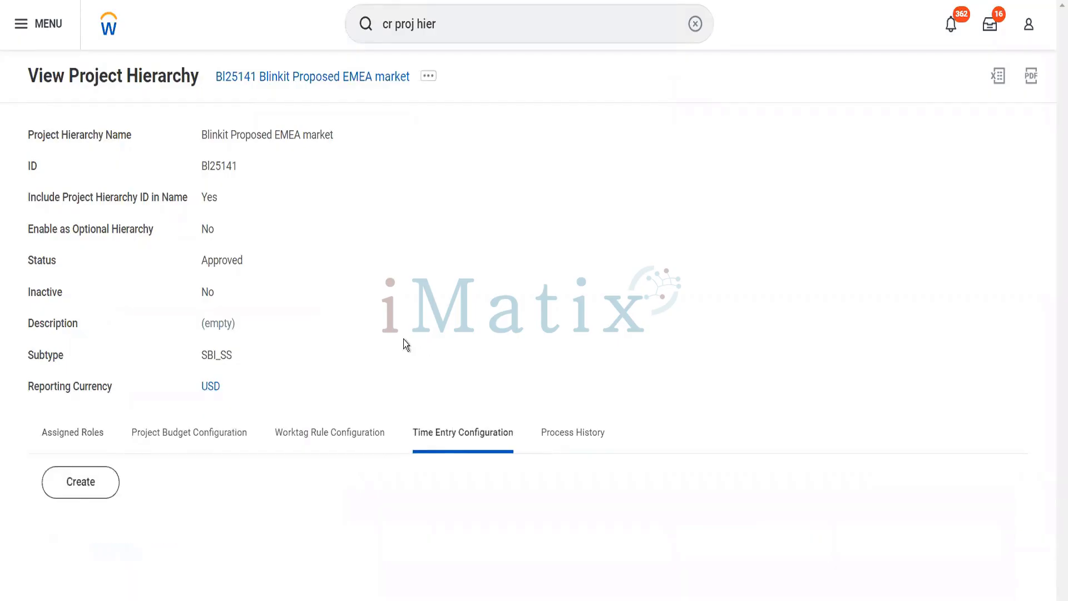
{"action": "left_click", "coordinate": [67, 501]}
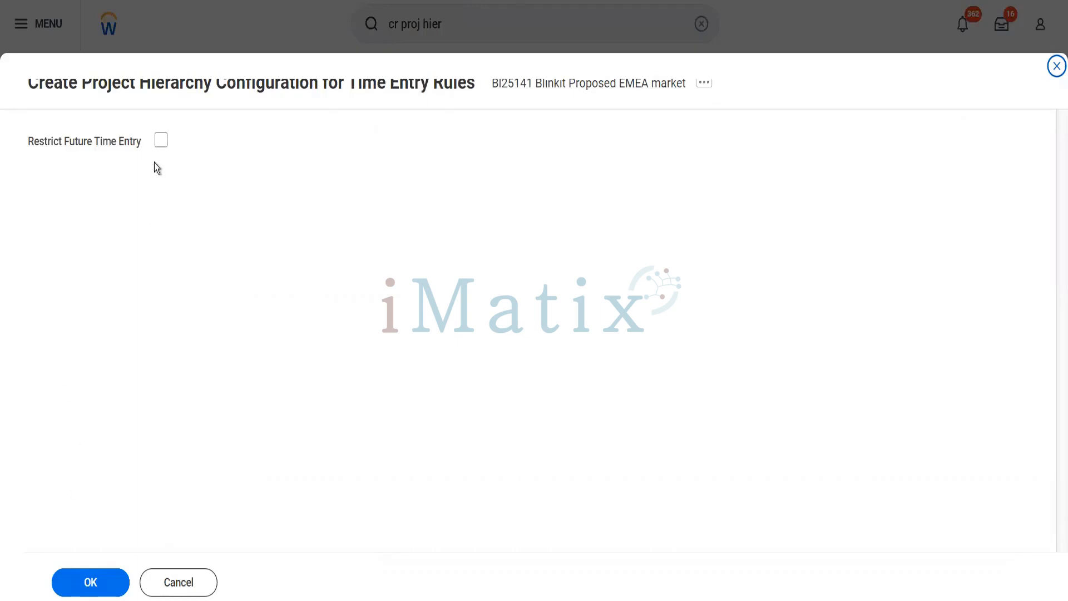
{"action": "left_click", "coordinate": [161, 141]}
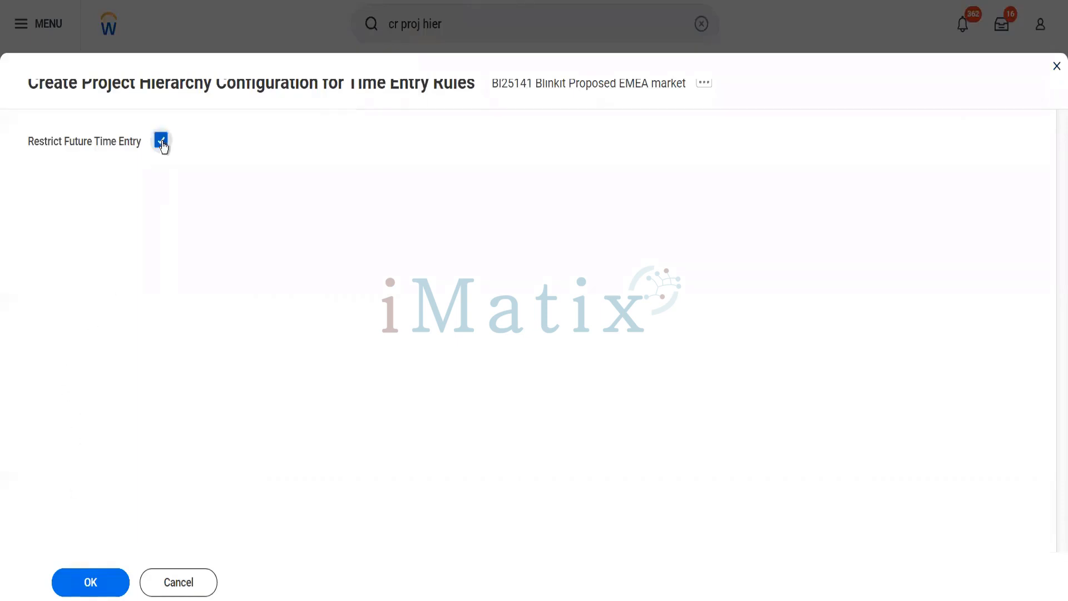
{"action": "left_click", "coordinate": [101, 584]}
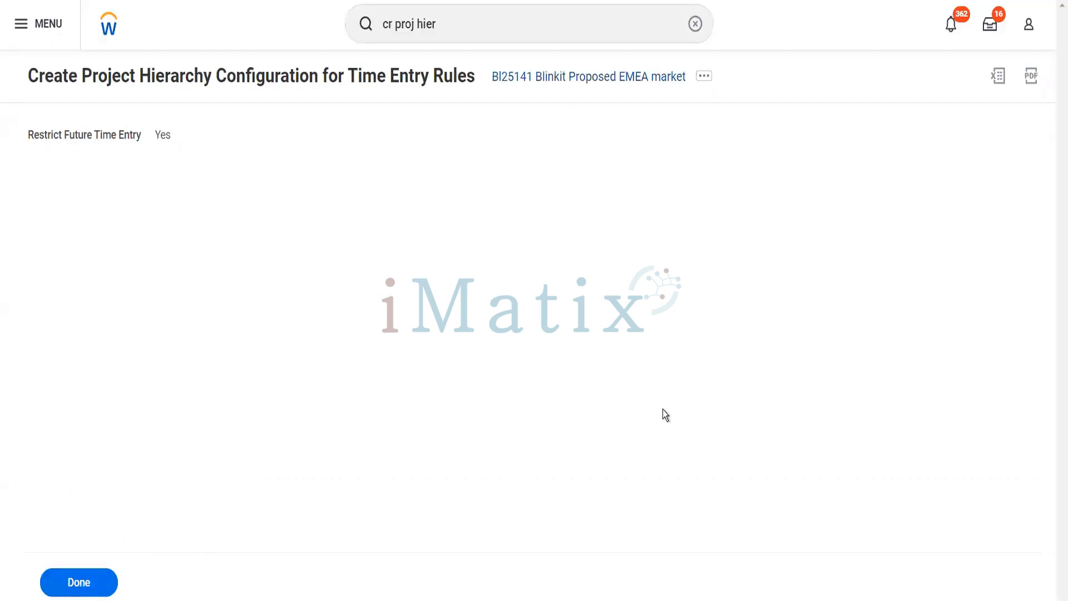
{"action": "left_click", "coordinate": [92, 580]}
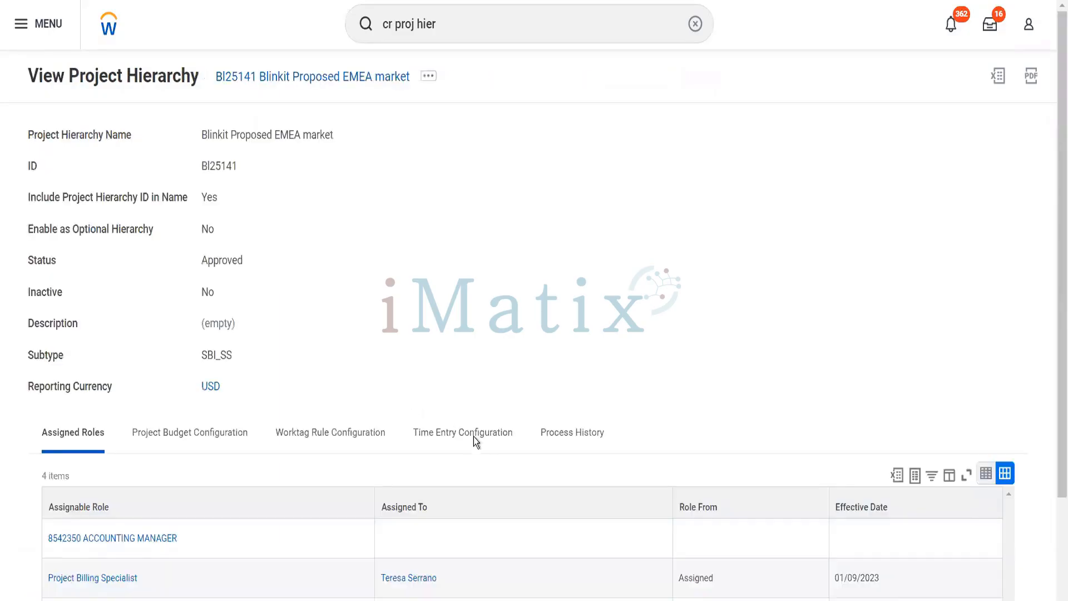
Review the hierarchy's process history and its assigned roles
{"action": "left_click", "coordinate": [580, 436]}
{"action": "scroll", "coordinate": [580, 437], "scroll_direction": "down", "scroll_amount": 1}
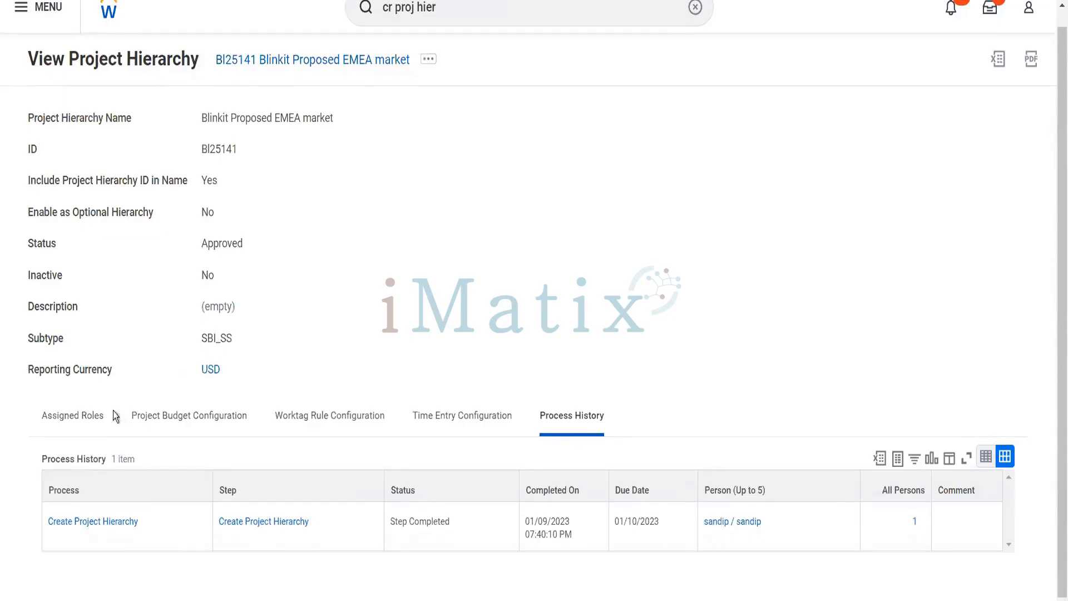
{"action": "left_click", "coordinate": [92, 417]}
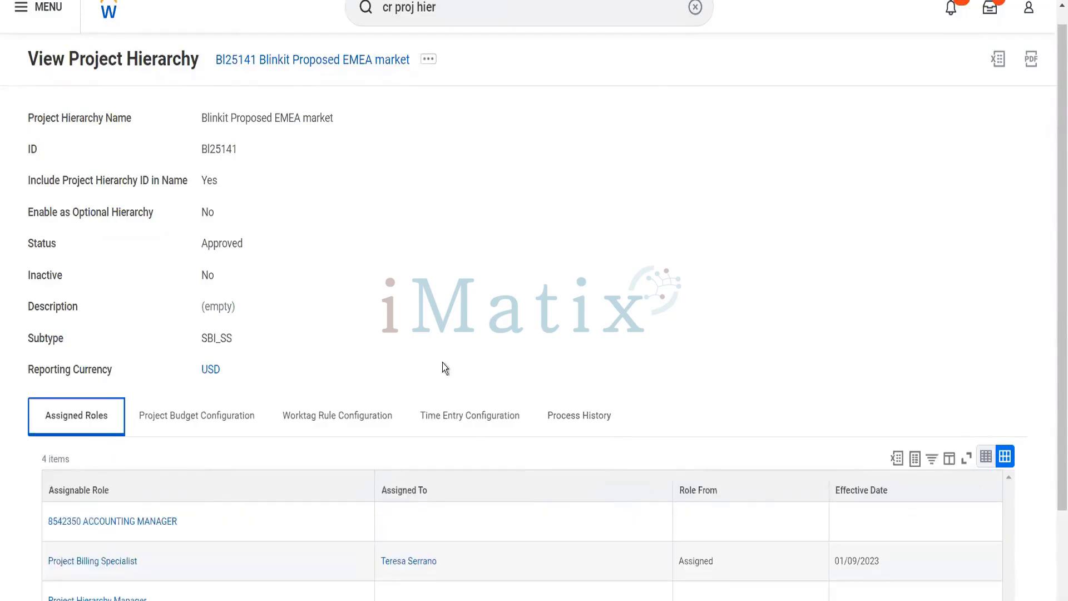
{"action": "scroll", "coordinate": [443, 362], "scroll_direction": "down", "scroll_amount": 2}
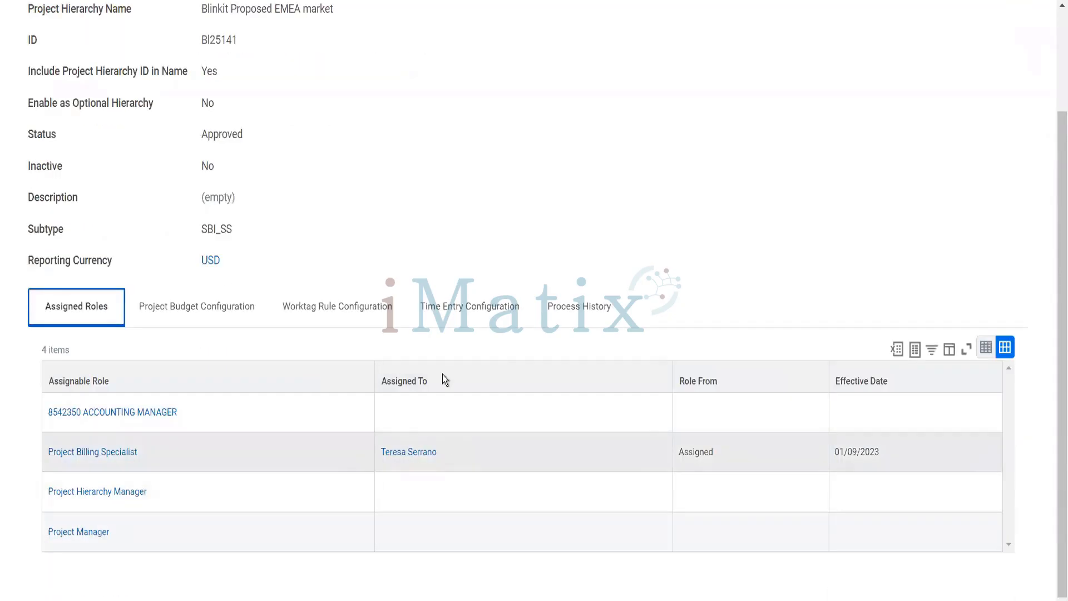
{"action": "scroll", "coordinate": [401, 235], "scroll_direction": "up", "scroll_amount": 2}
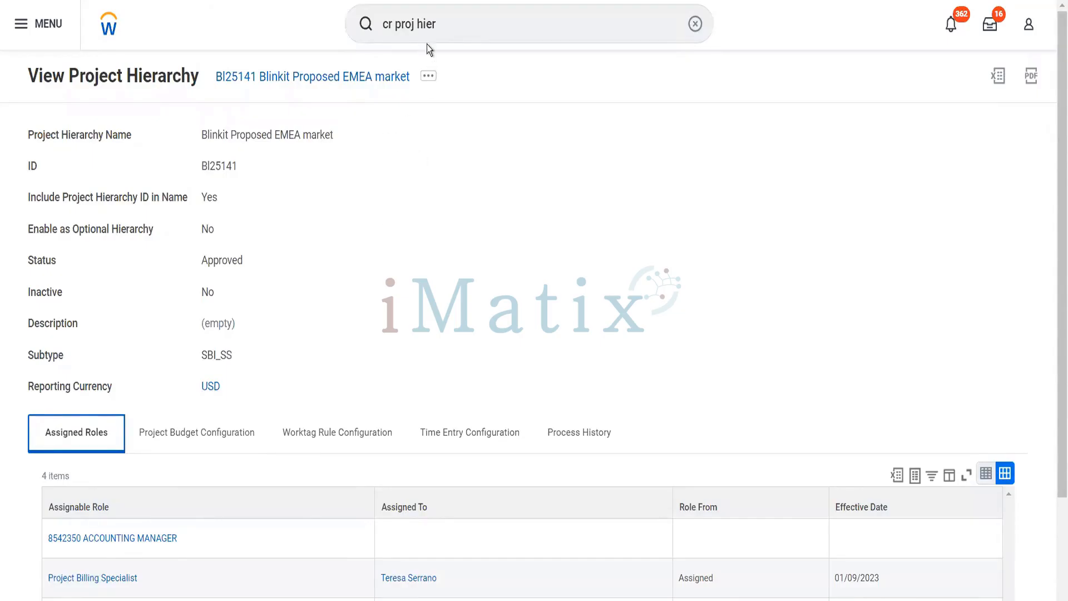
{"action": "left_click", "coordinate": [443, 14]}
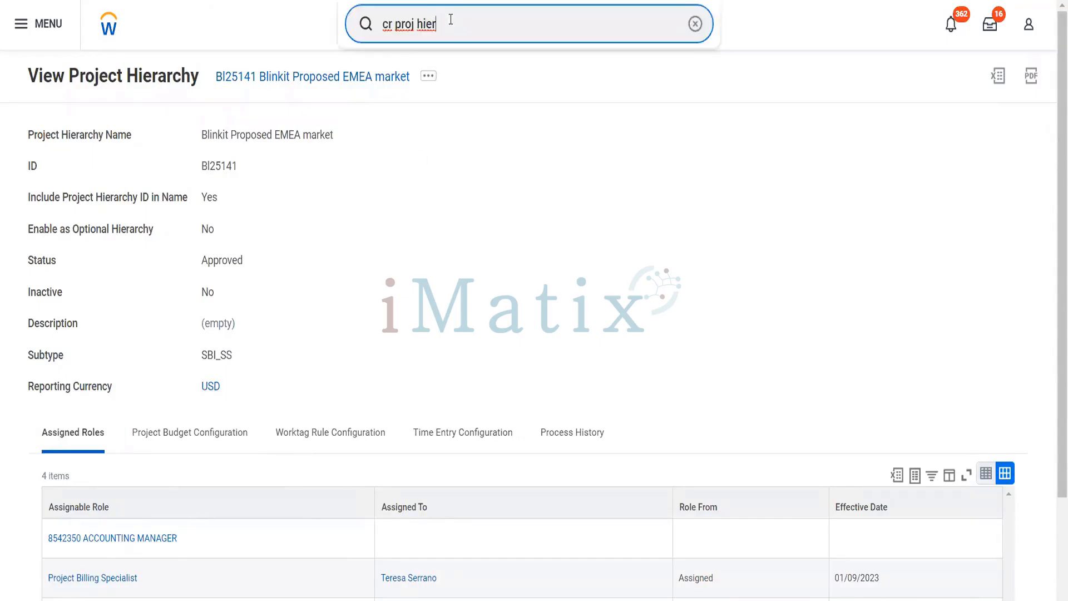
{"action": "left_click_drag", "start_coordinate": [451, 19], "coordinate": [373, 25]}
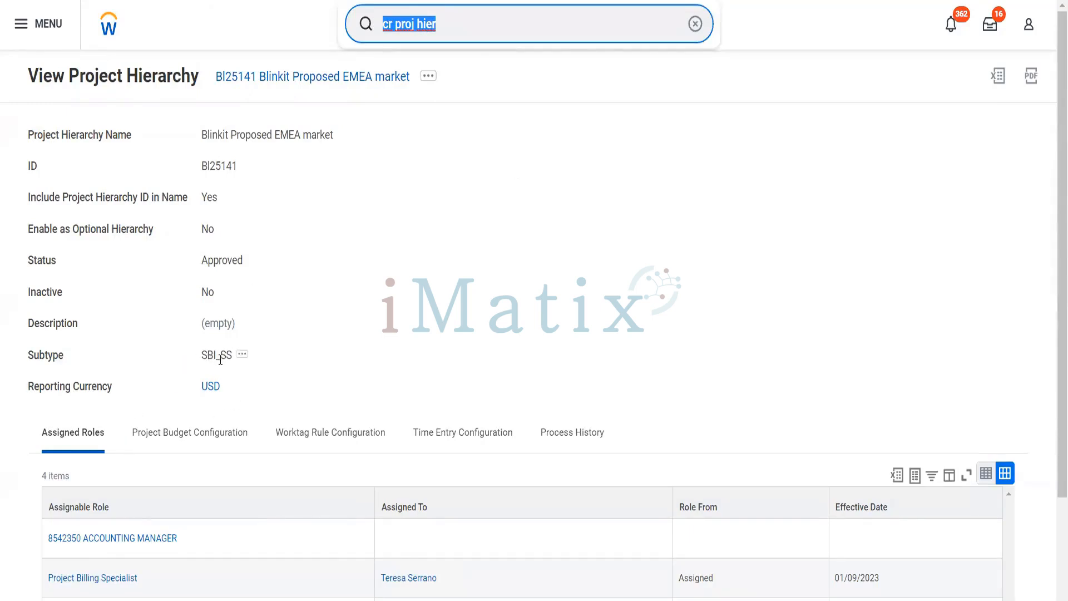
{"action": "key", "text": "BackSpace"}
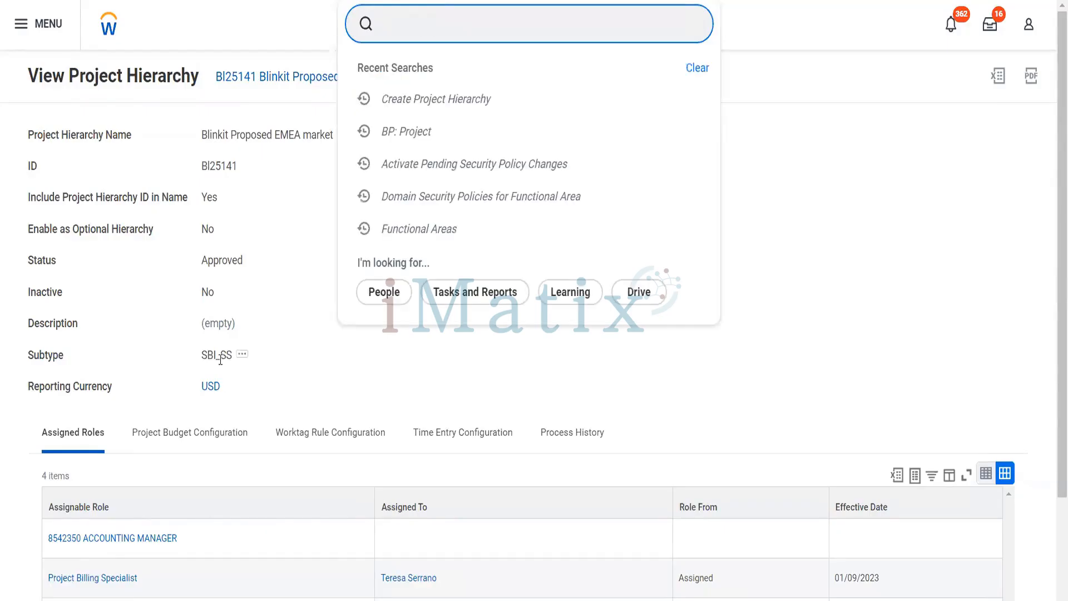
{"action": "type", "text": "cust orgb"}
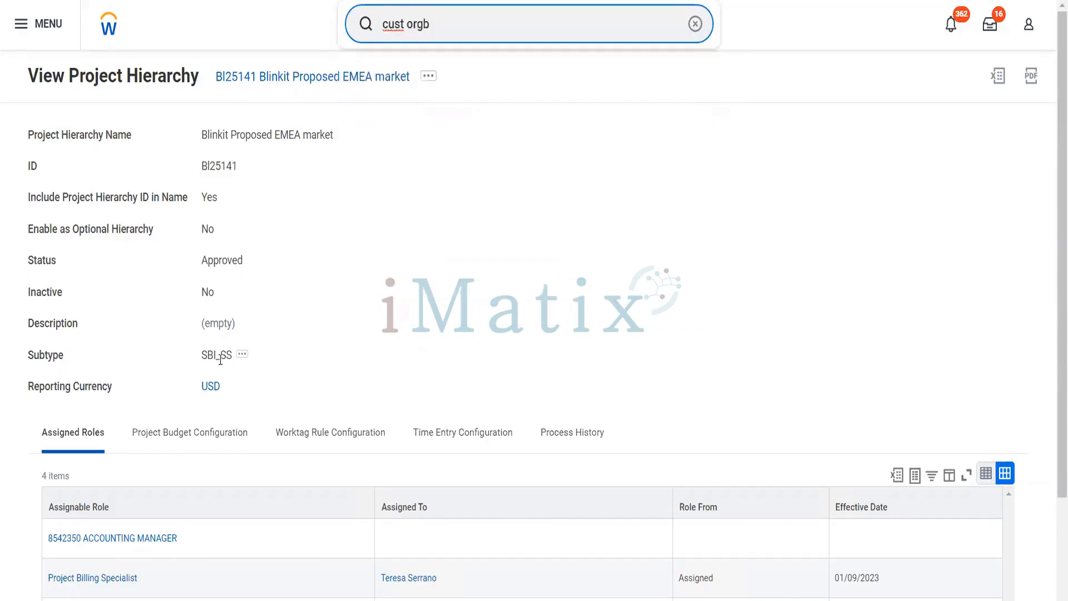
{"action": "key", "text": "BackSpace"}
{"action": "type", "text": "sub"}
{"action": "key", "text": "BackSpace"}
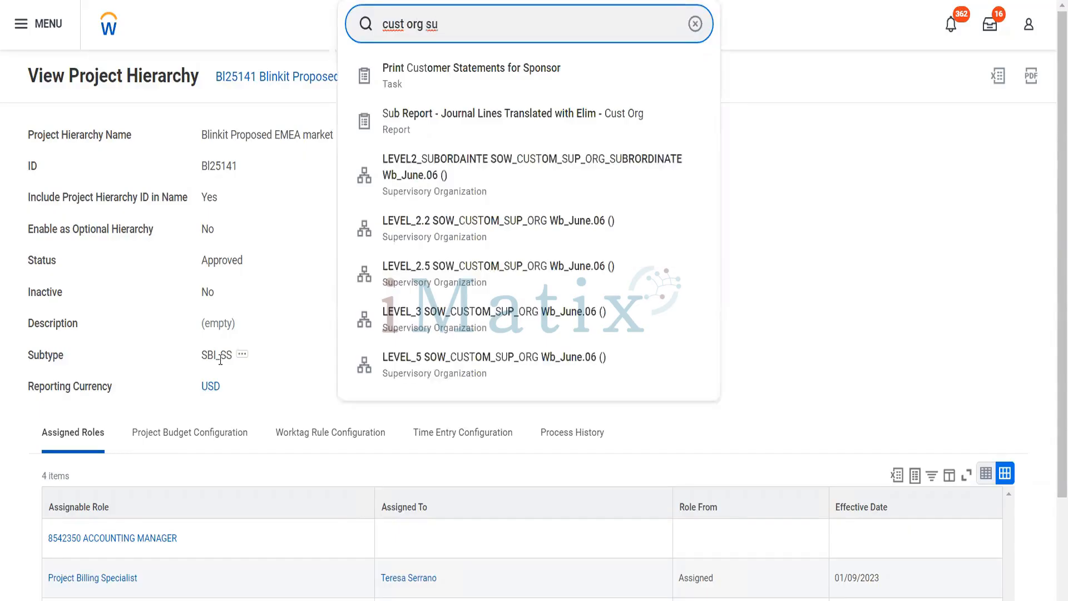
{"action": "key", "text": "BackSpace"}
{"action": "key", "text": "BackSpace"}
{"action": "key", "text": "BackSpace"}
{"action": "key", "text": "BackSpace"}
{"action": "key", "text": "BackSpace"}
{"action": "key", "text": "BackSpace"}
{"action": "key", "text": "BackSpace"}
{"action": "key", "text": "BackSpace"}
{"action": "key", "text": "BackSpace"}
{"action": "key", "text": "BackSpace"}
{"action": "key", "text": "BackSpace"}
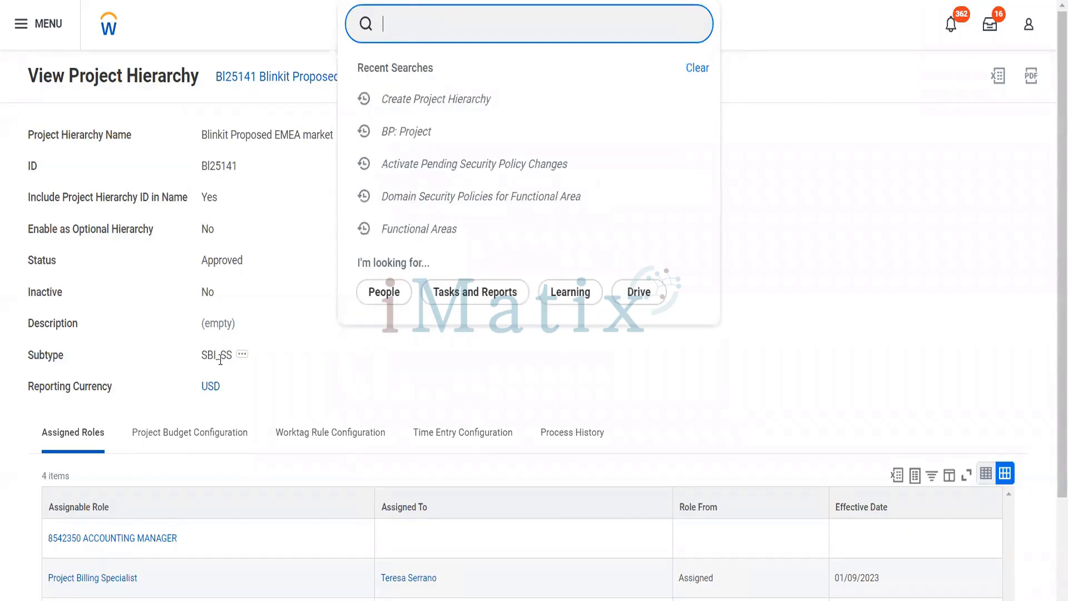
Search for "mai org sub", open the Maintain Organization Subtypes task and look through its list of subtypes
{"action": "type", "text": "mai org sub"}
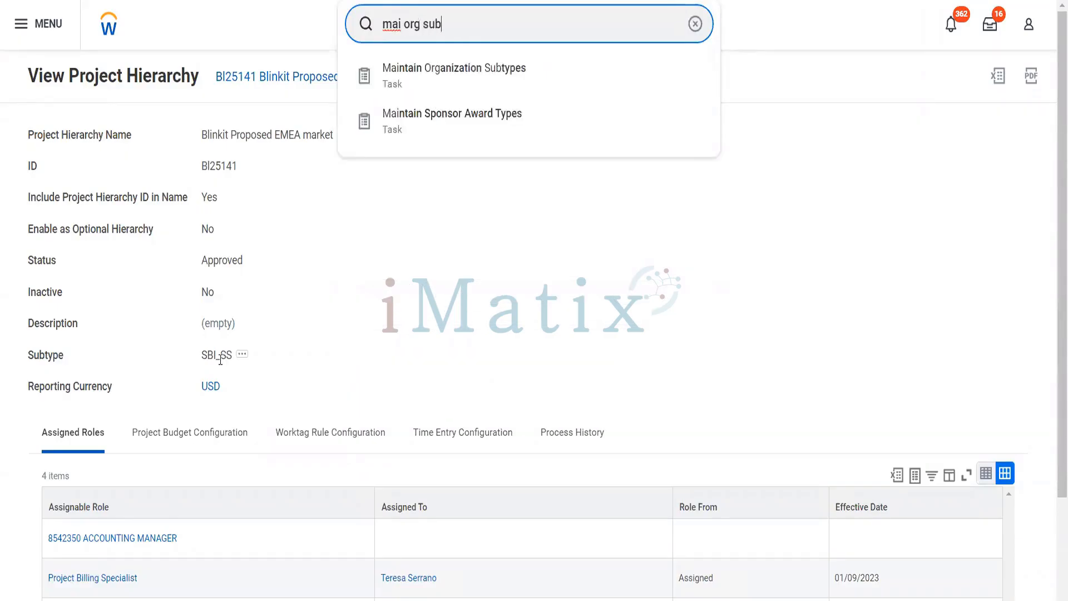
{"action": "key", "text": "Down"}
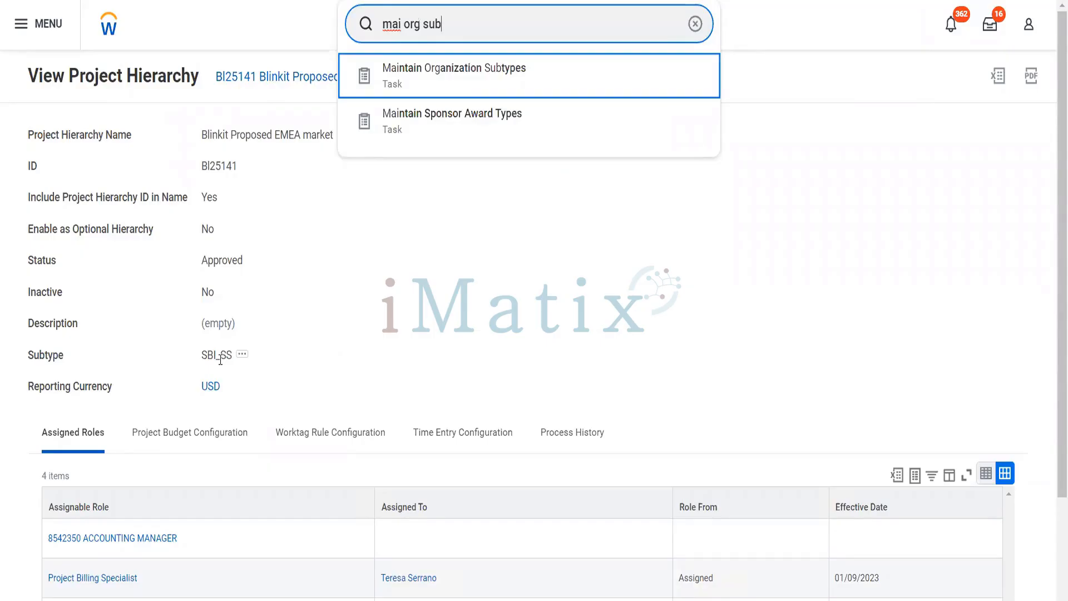
{"action": "key", "text": "Return"}
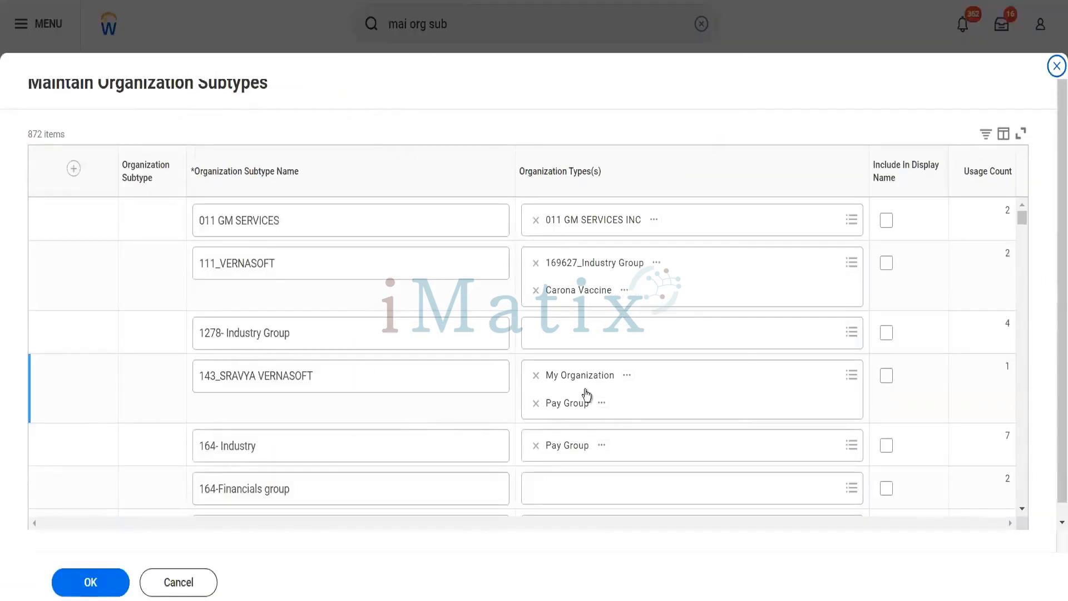
{"action": "scroll", "coordinate": [637, 437], "scroll_direction": "down", "scroll_amount": 5}
{"action": "scroll", "coordinate": [636, 432], "scroll_direction": "up", "scroll_amount": 4}
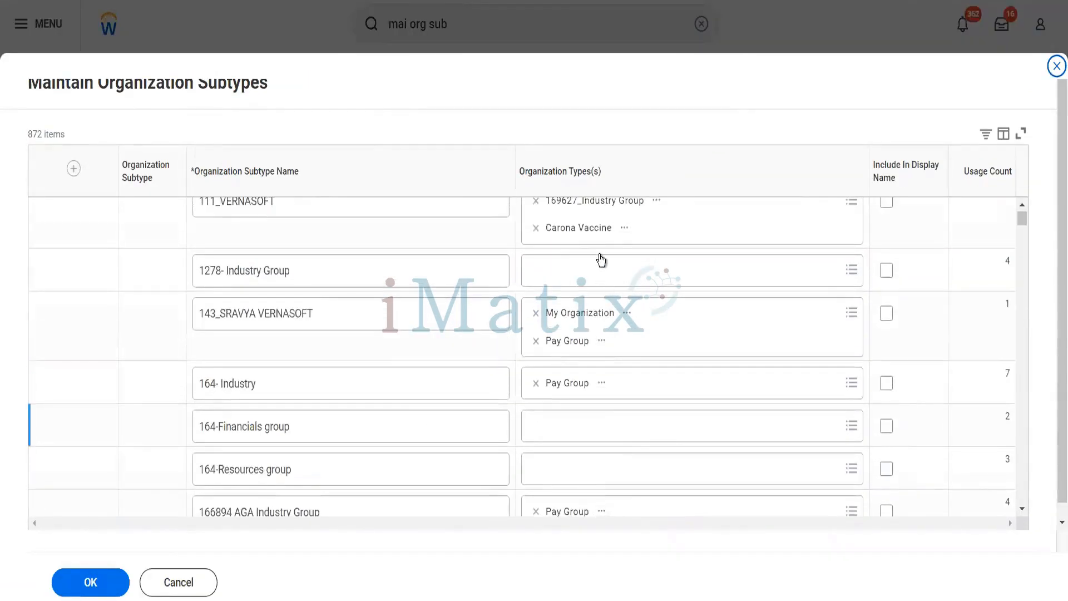
Try to filter the subtypes by the organization type "projects", and leave the task without saving
{"action": "left_click", "coordinate": [611, 185]}
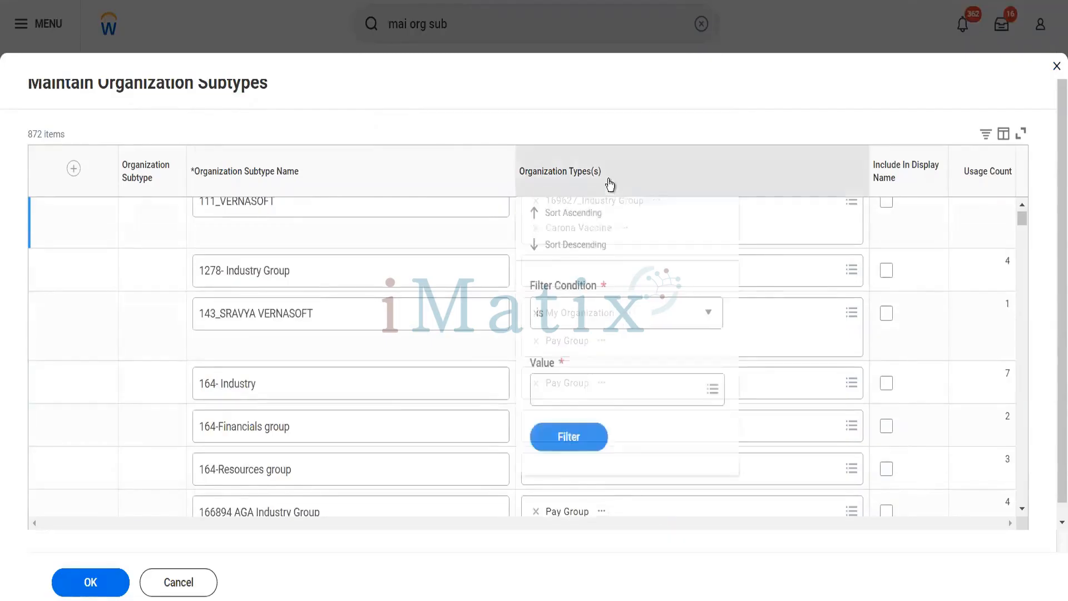
{"action": "left_click", "coordinate": [570, 384]}
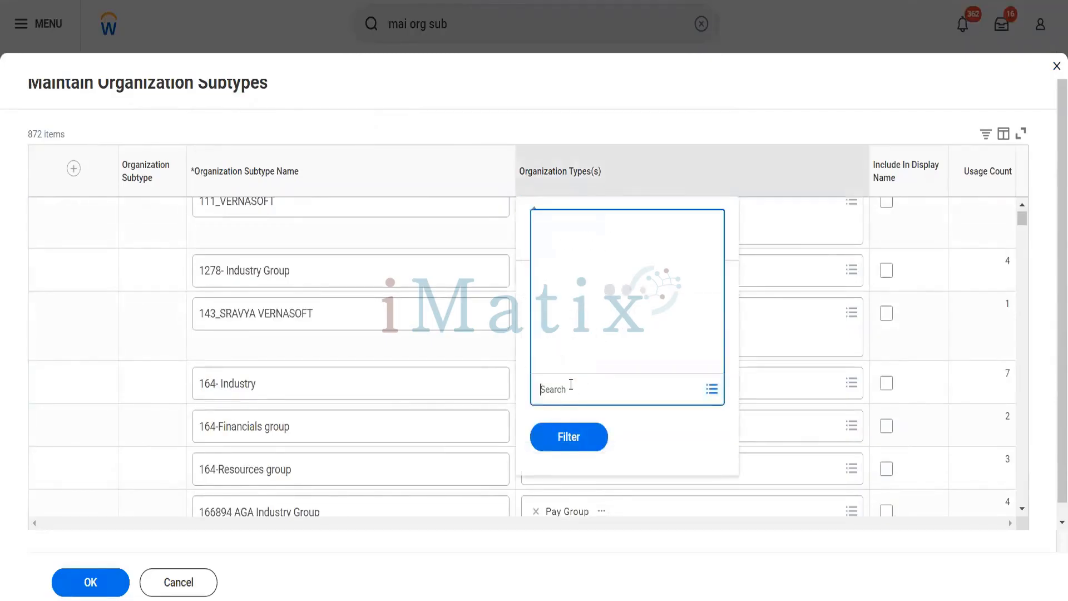
{"action": "type", "text": "p"}
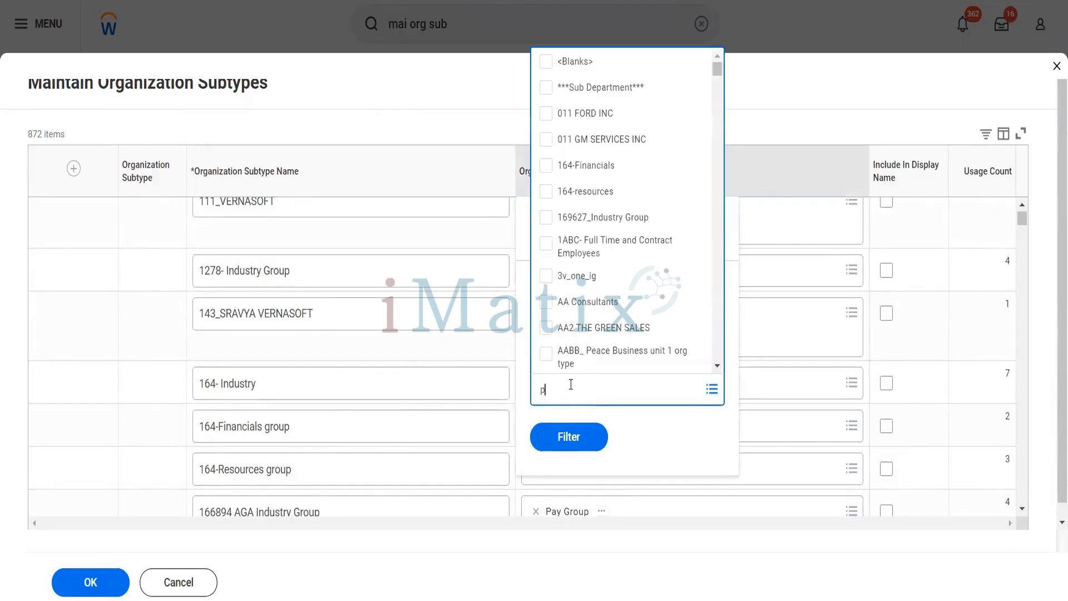
{"action": "type", "text": "rojects"}
{"action": "key", "text": "Return"}
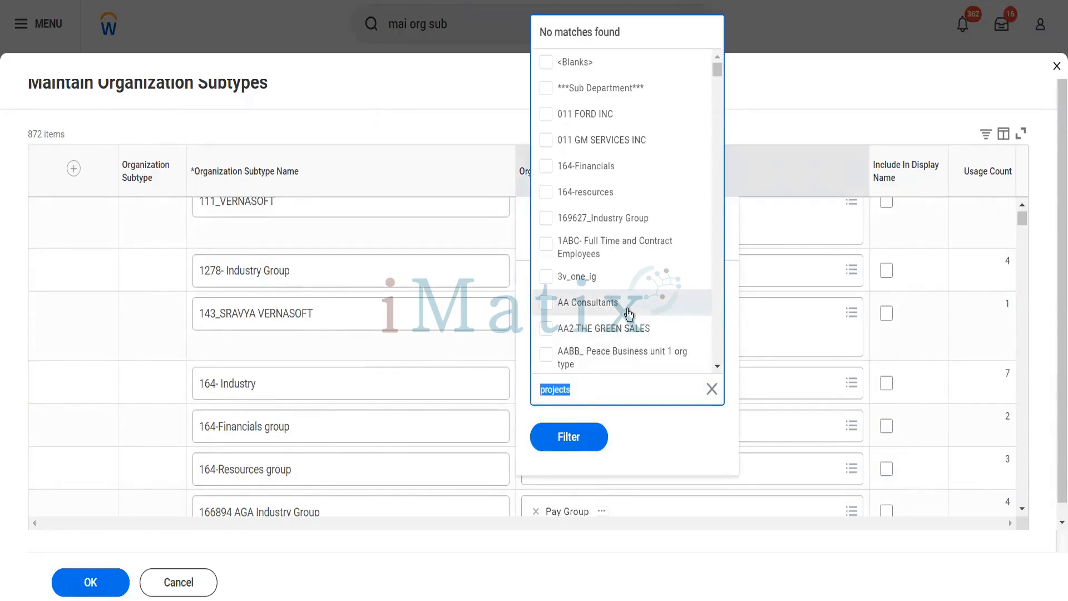
{"action": "scroll", "coordinate": [562, 310], "scroll_direction": "down", "scroll_amount": 5}
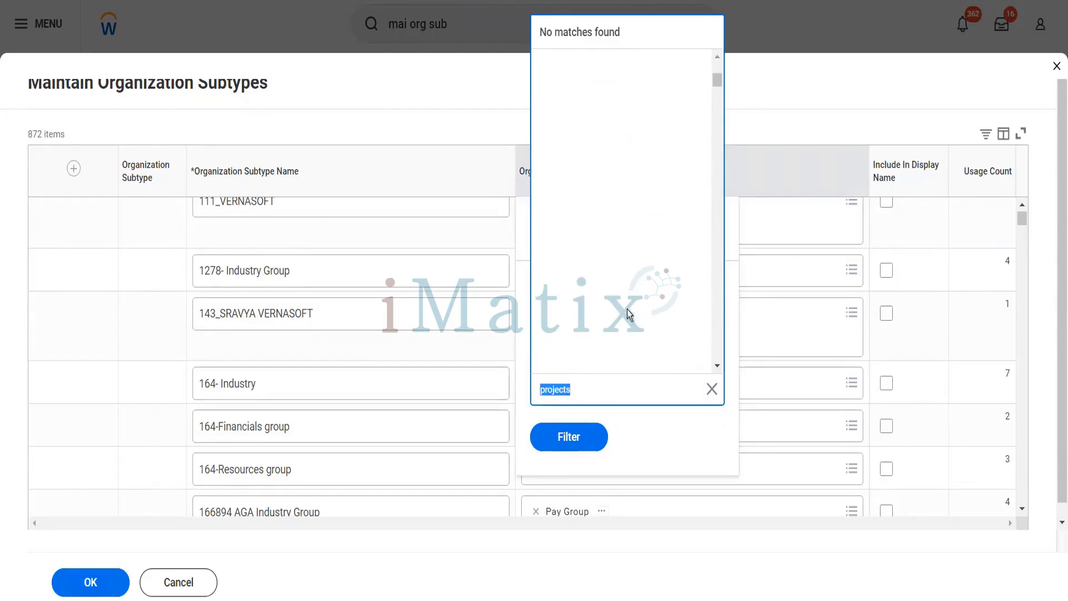
{"action": "scroll", "coordinate": [629, 312], "scroll_direction": "down", "scroll_amount": 10}
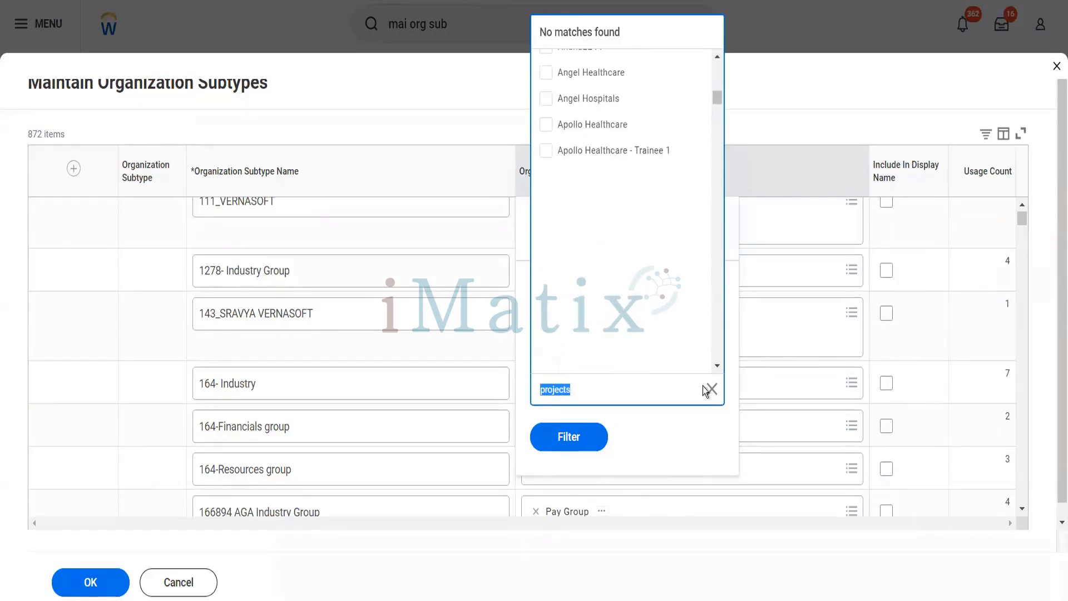
{"action": "left_click", "coordinate": [635, 467]}
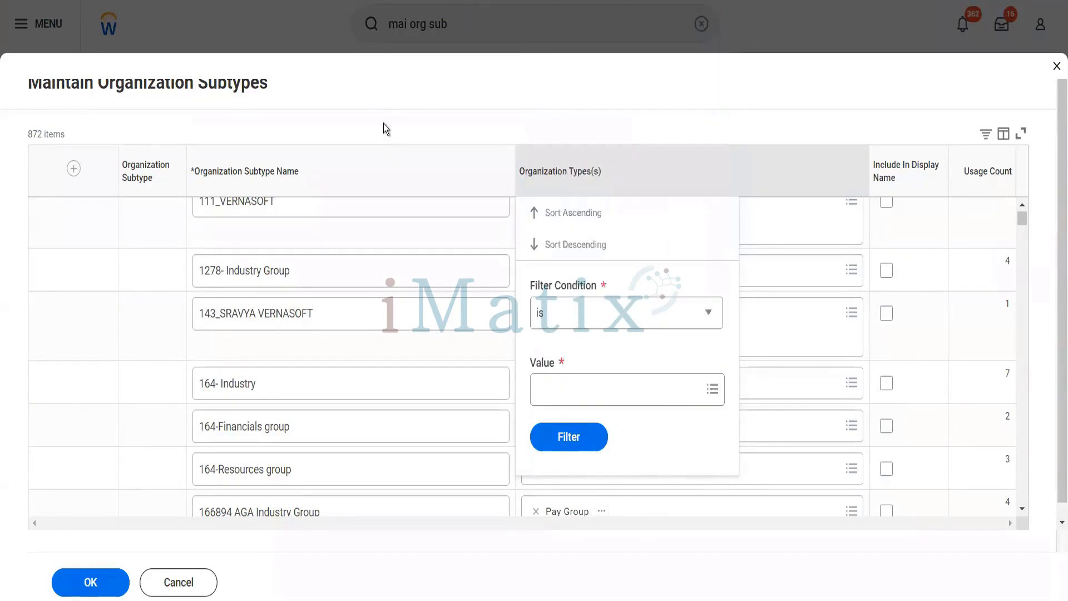
{"action": "left_click", "coordinate": [382, 123]}
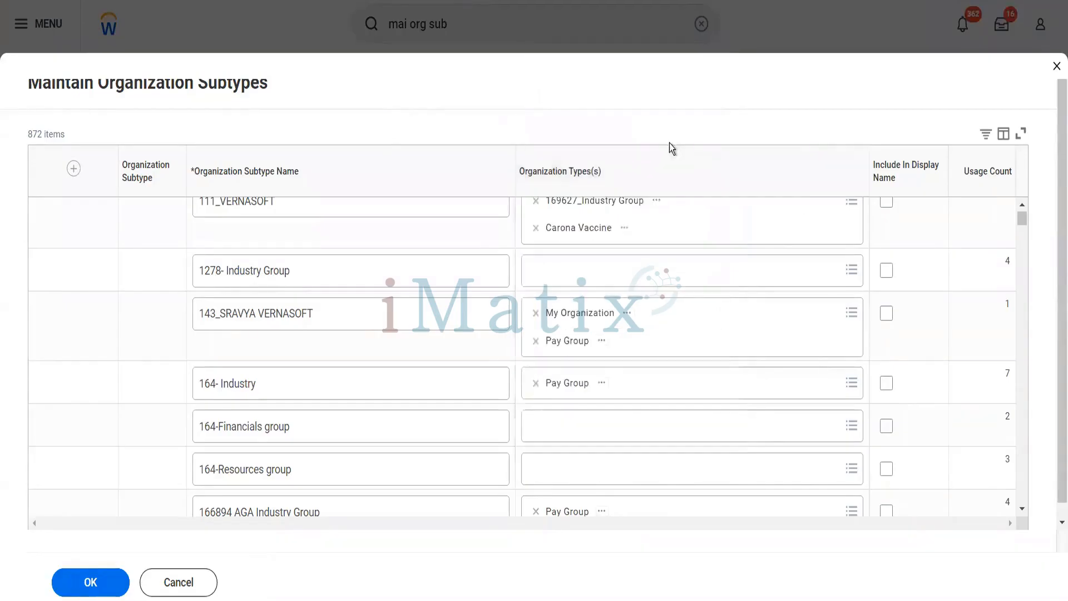
{"action": "left_click", "coordinate": [1054, 73]}
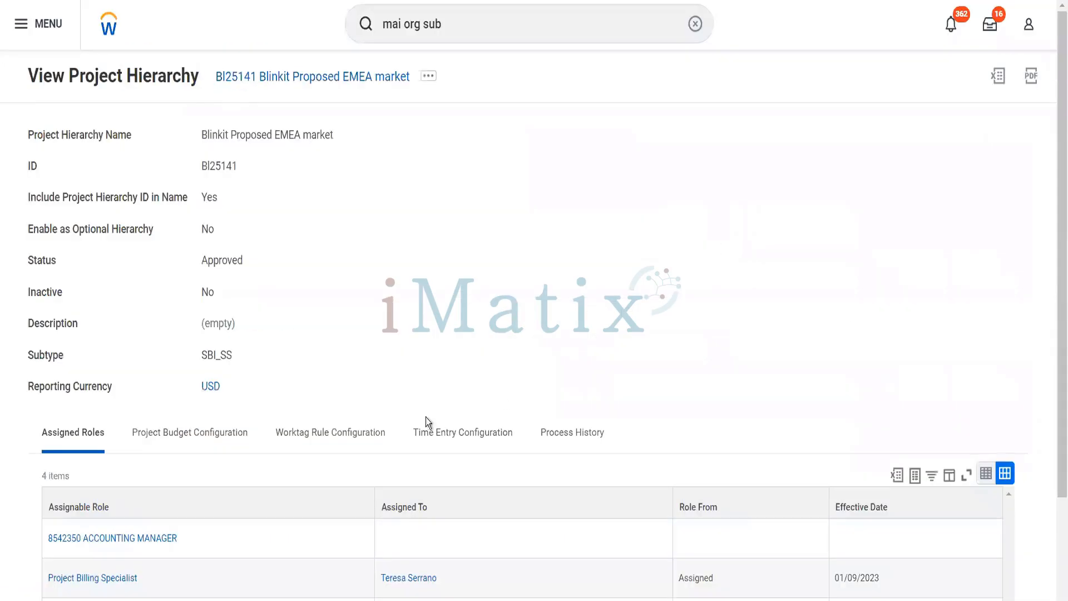
Search for "mai org type" and open the Maintain Organization Types report
{"action": "left_click", "coordinate": [445, 22]}
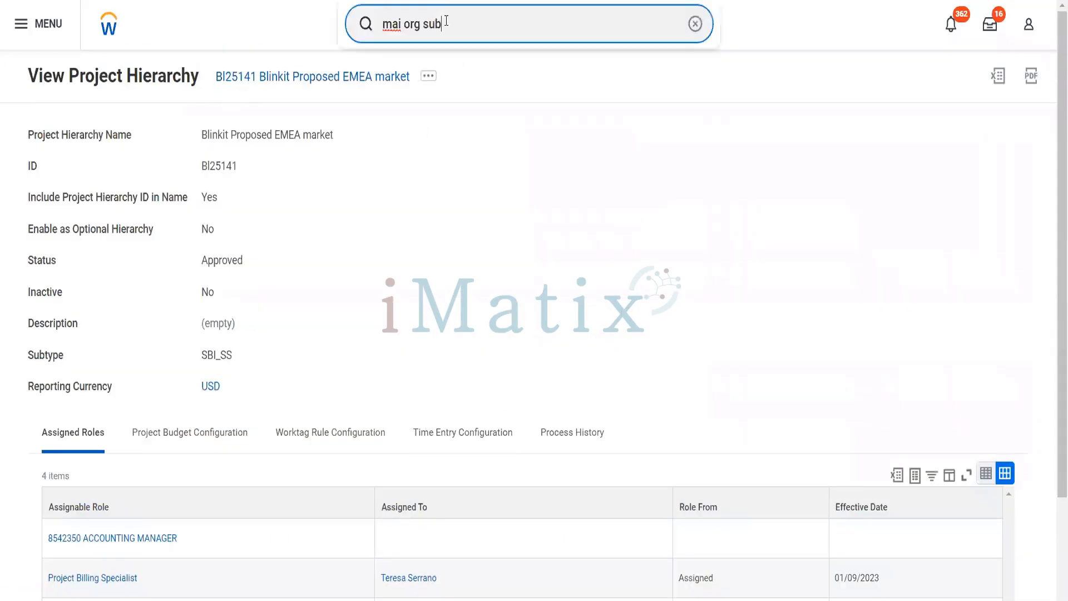
{"action": "key", "text": "BackSpace"}
{"action": "key", "text": "BackSpace"}
{"action": "key", "text": "BackSpace"}
{"action": "type", "text": "type"}
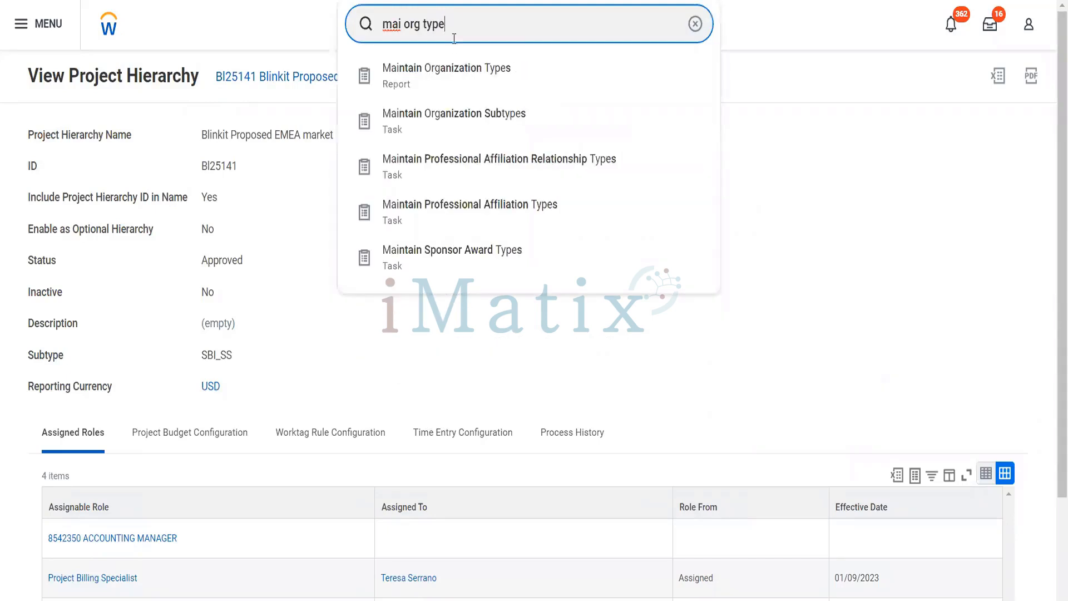
{"action": "left_click", "coordinate": [457, 67]}
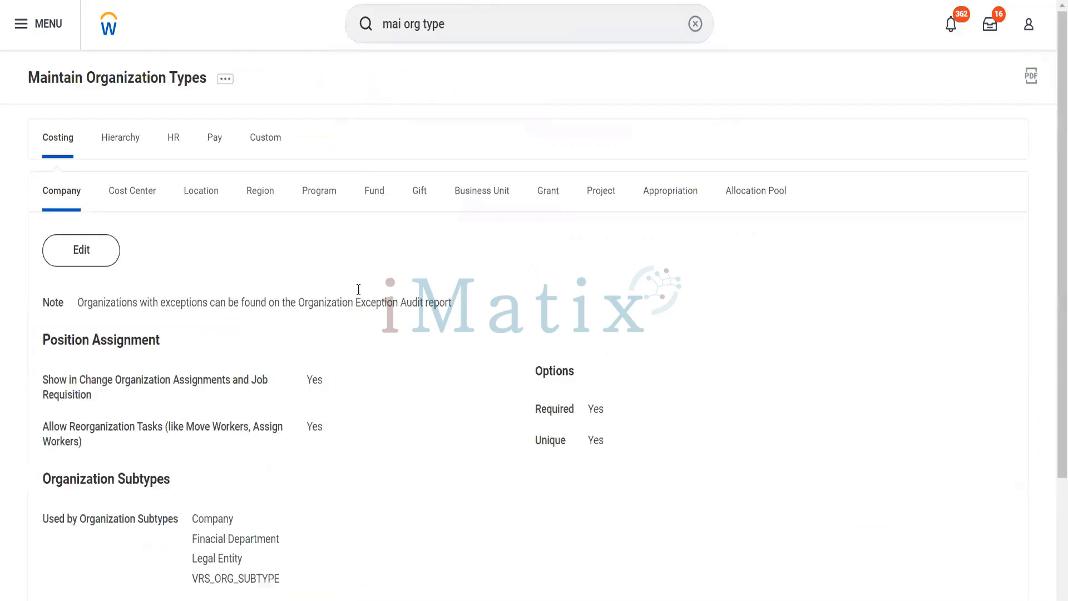
Review the worktag settings of the Project costing organization type in its edit form, and leave without saving
{"action": "left_click", "coordinate": [593, 192]}
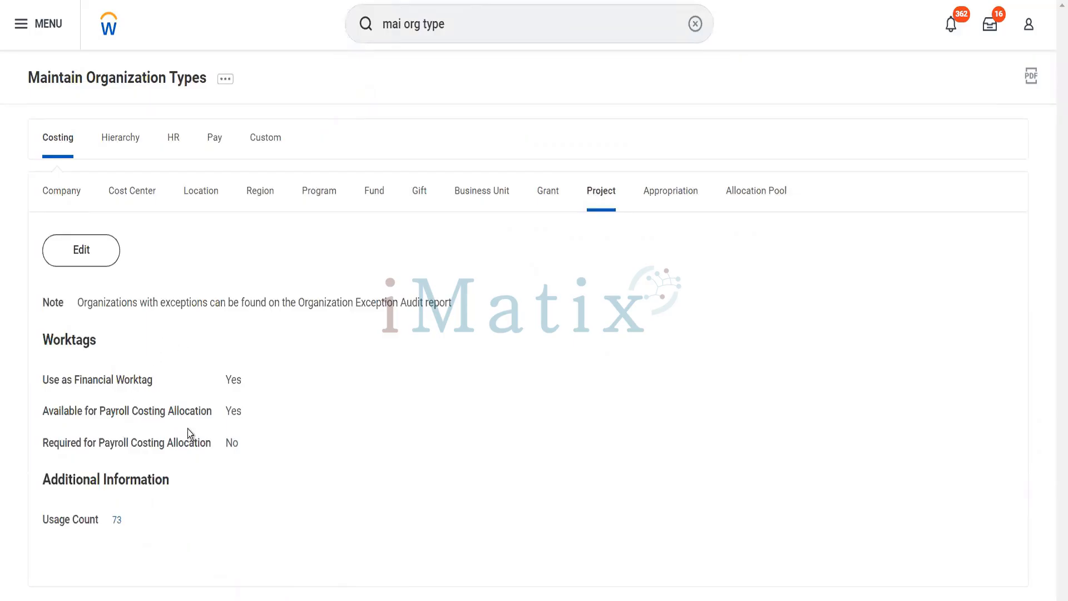
{"action": "left_click", "coordinate": [81, 252]}
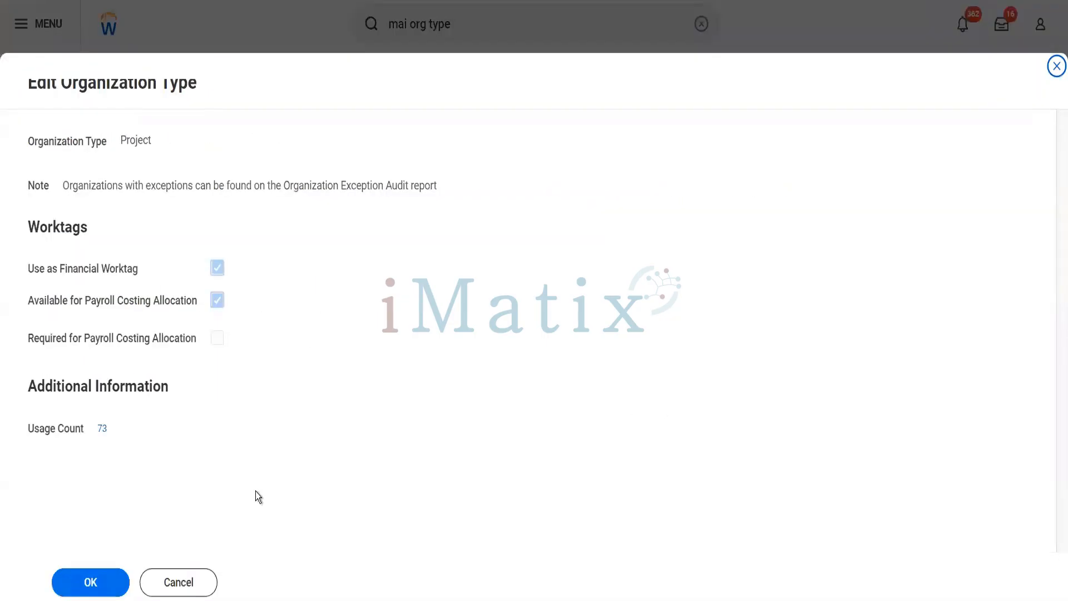
{"action": "left_click", "coordinate": [208, 585]}
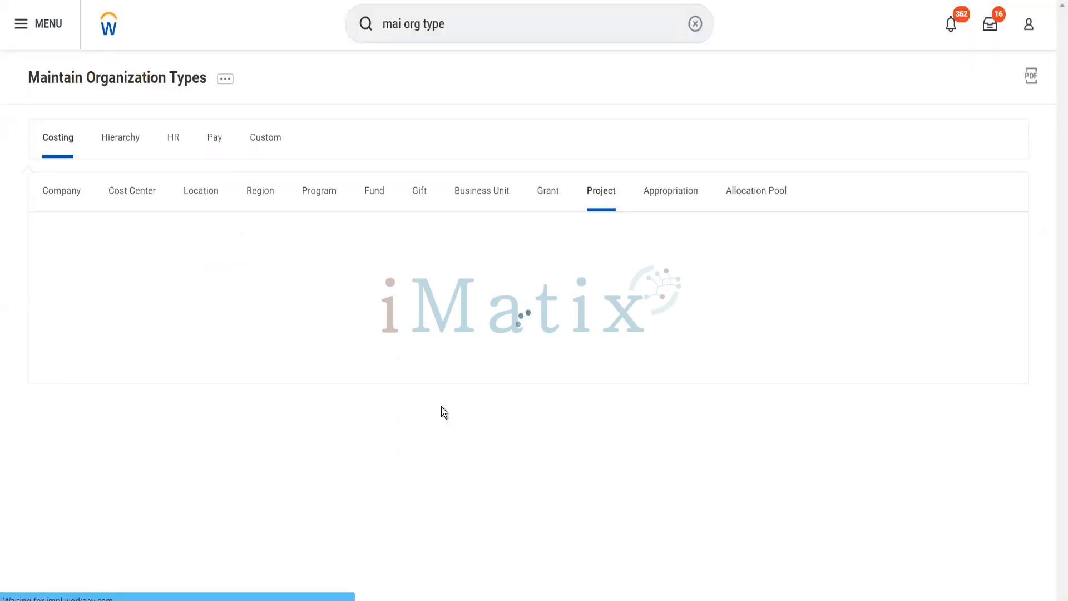
Filter the custom organization types to those whose Organization Type Name contains "project"
{"action": "left_click", "coordinate": [266, 147]}
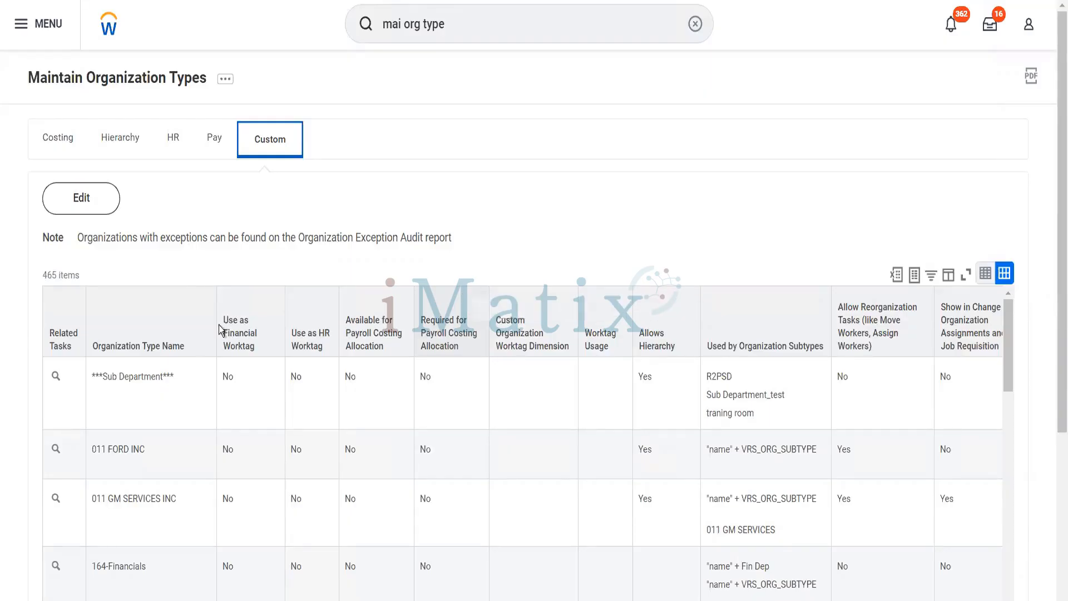
{"action": "left_click", "coordinate": [171, 328]}
{"action": "left_click", "coordinate": [210, 204]}
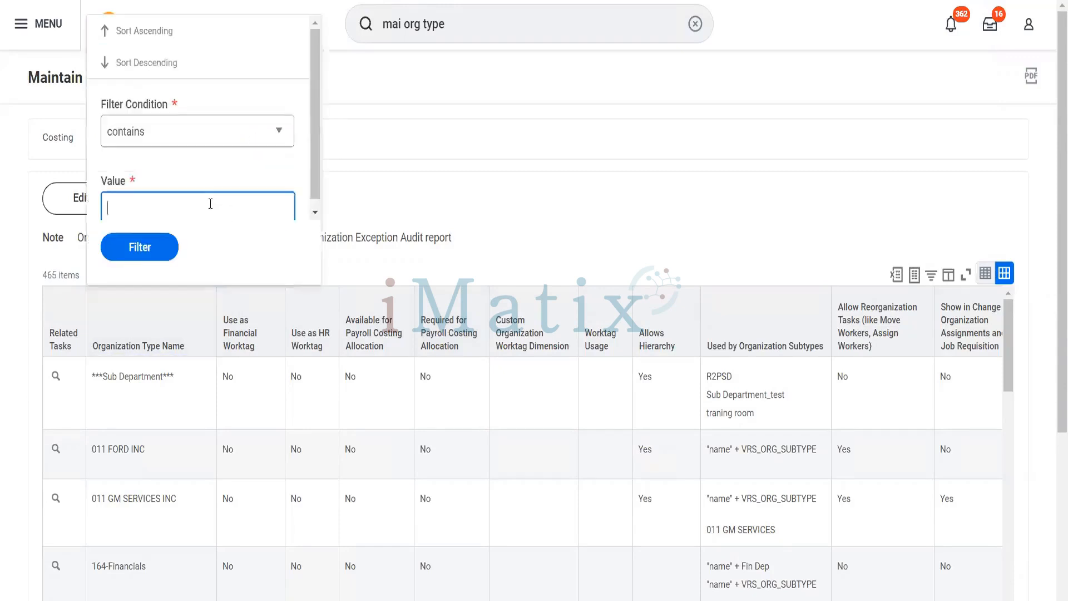
{"action": "type", "text": "project"}
{"action": "left_click", "coordinate": [148, 258]}
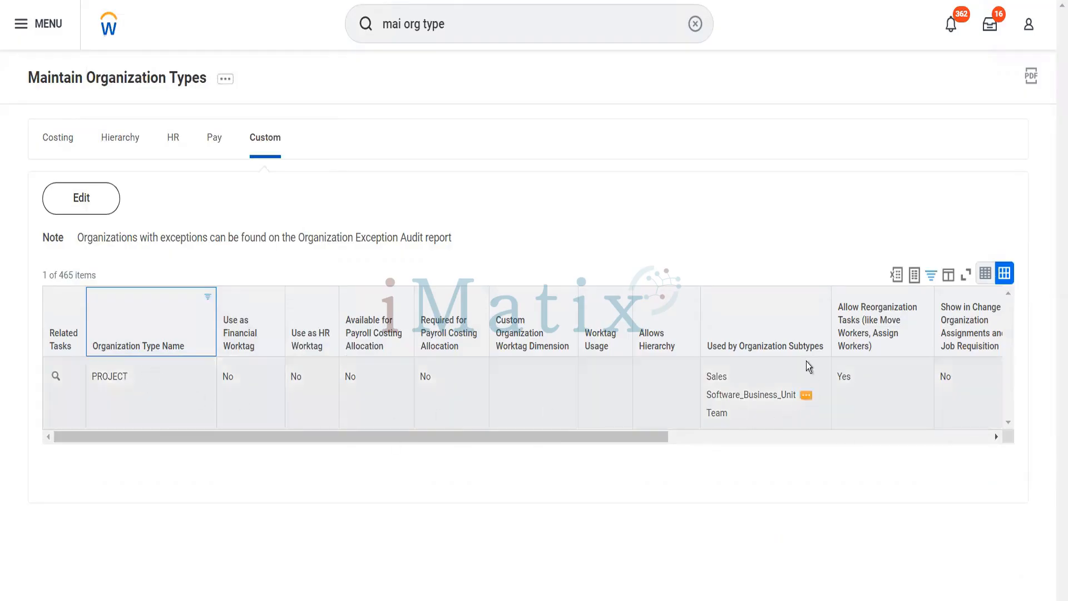
Review the subtypes of the custom PROJECT organization type, view the organizations behind its usage count, and close their list
{"action": "mouse_move", "coordinate": [744, 383]}
{"action": "mouse_move", "coordinate": [742, 416]}
{"action": "left_click_drag", "start_coordinate": [661, 439], "coordinate": [1002, 415]}
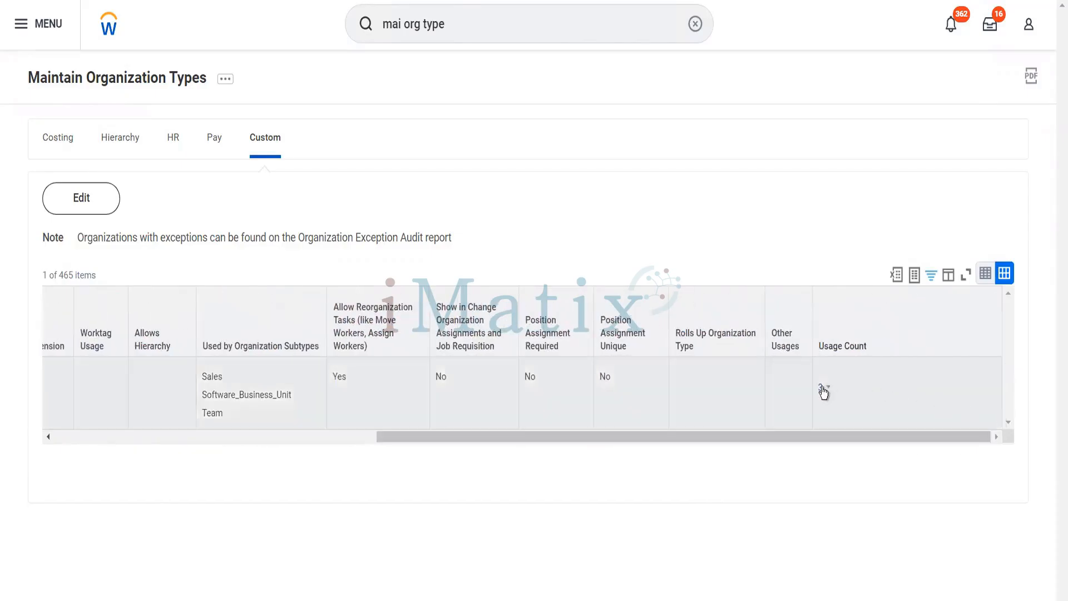
{"action": "left_click", "coordinate": [823, 391]}
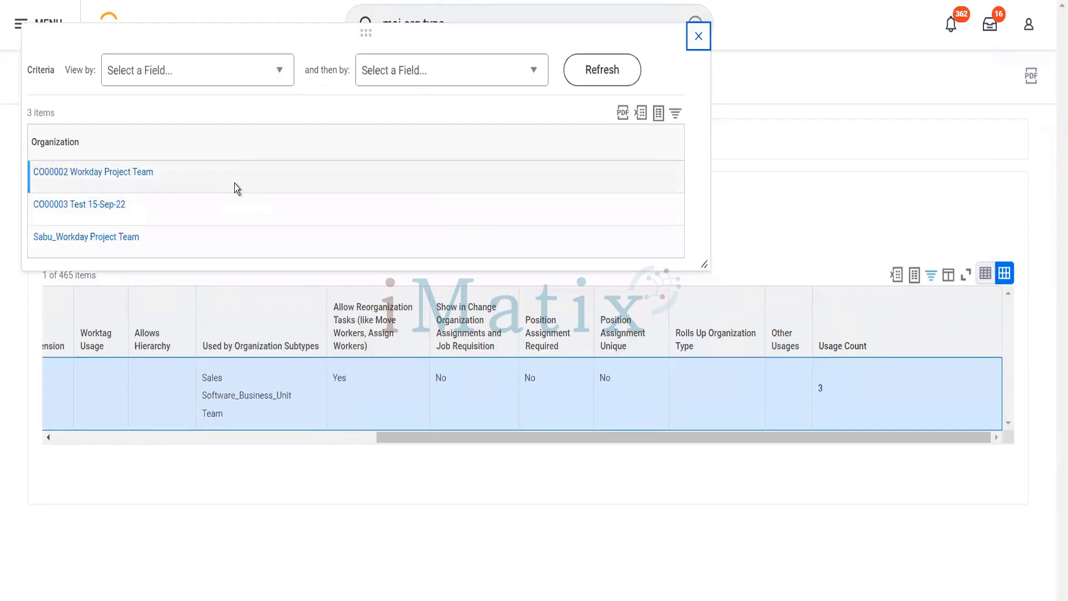
{"action": "mouse_move", "coordinate": [121, 243]}
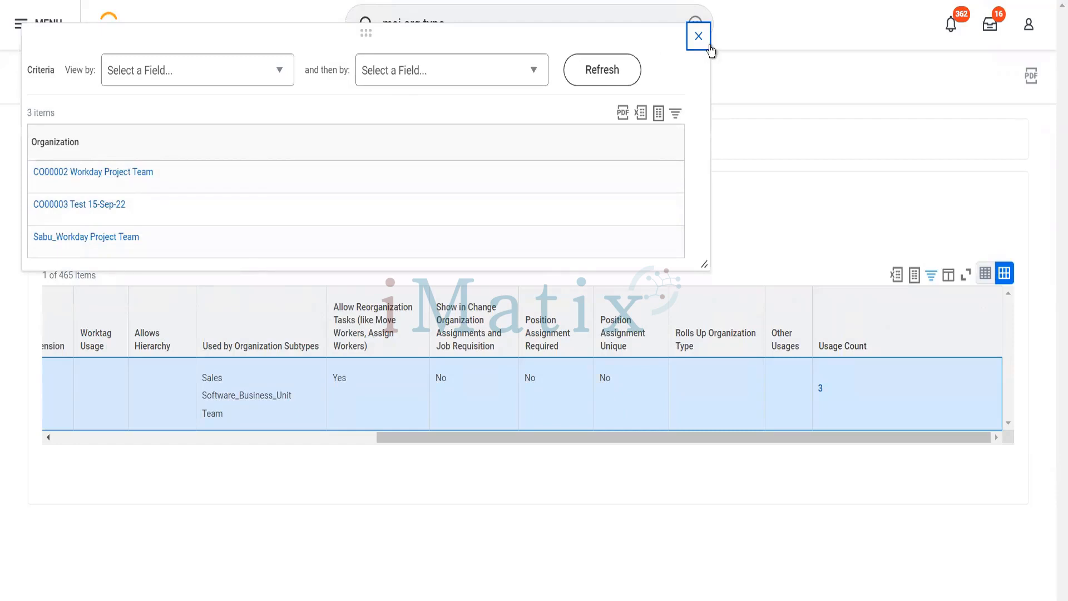
{"action": "left_click", "coordinate": [706, 44]}
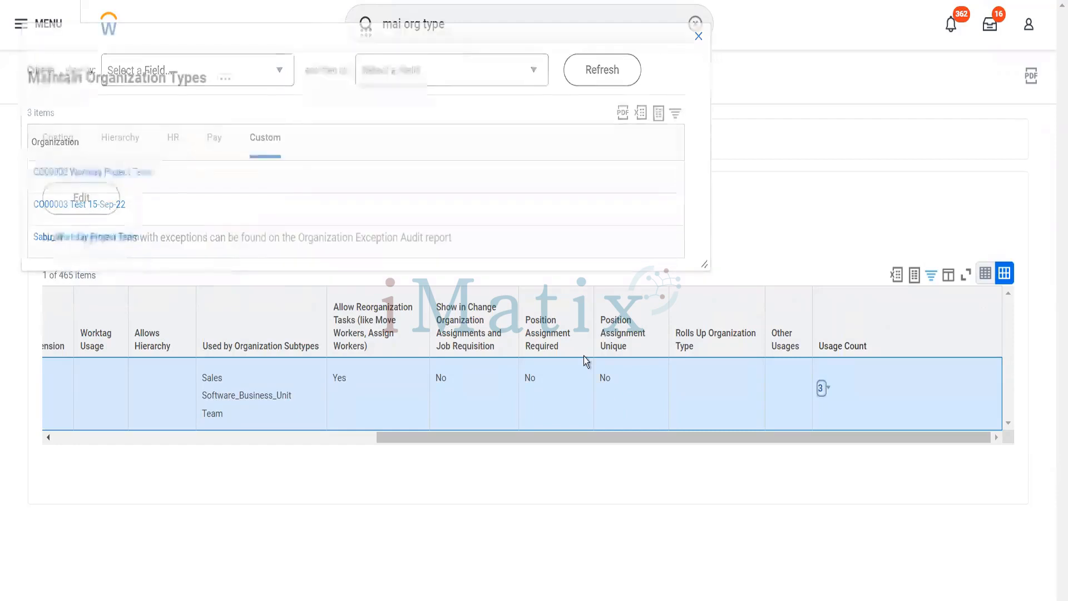
Review the worktag, payroll costing allocation and reorganization settings of the custom PROJECT organization type
{"action": "left_click", "coordinate": [265, 440]}
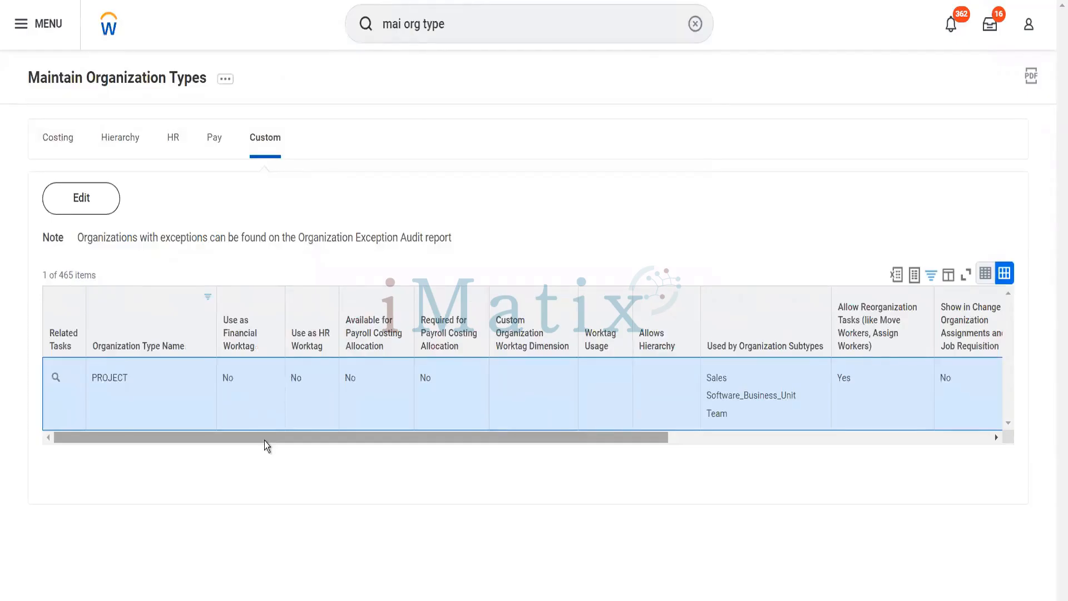
{"action": "mouse_move", "coordinate": [265, 440]}
{"action": "left_mouse_down"}
{"action": "mouse_move", "coordinate": [415, 488]}
{"action": "mouse_move", "coordinate": [276, 423]}
{"action": "left_mouse_up"}
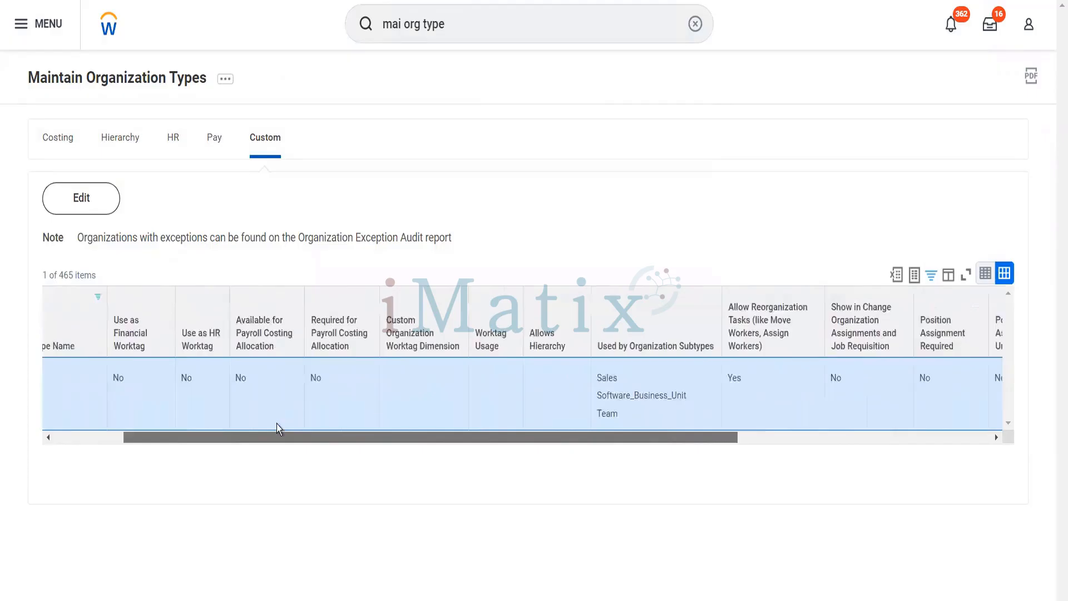
{"action": "scroll", "coordinate": [276, 423], "scroll_direction": "left", "scroll_amount": 3}
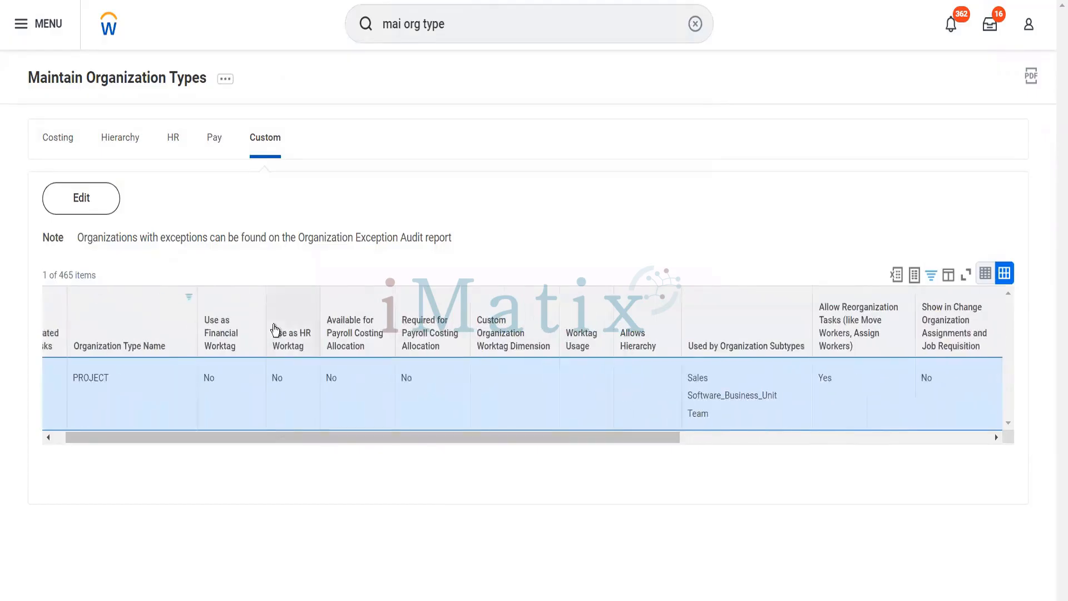
Return to the Project costing organization type and search for "project subtyp", clearing the query at the end
{"action": "left_click", "coordinate": [71, 146]}
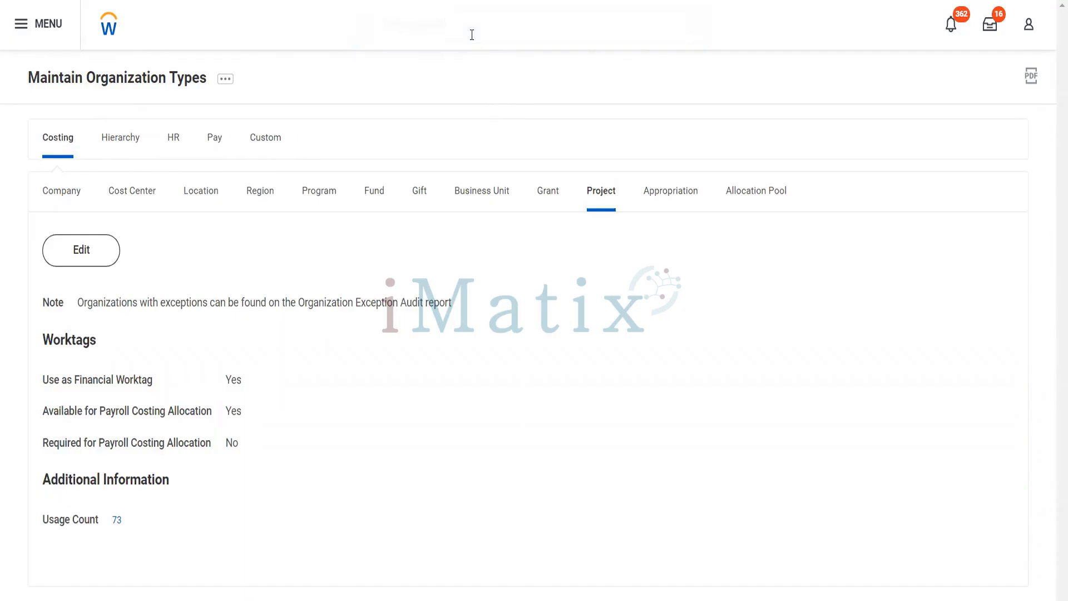
{"action": "left_click", "coordinate": [368, 31]}
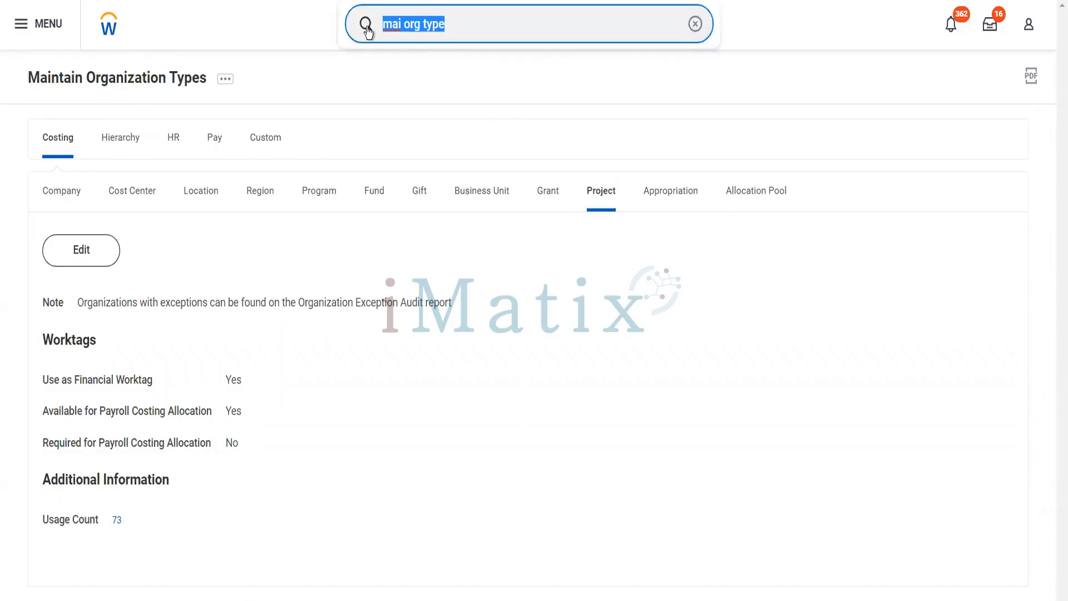
{"action": "type", "text": "project"}
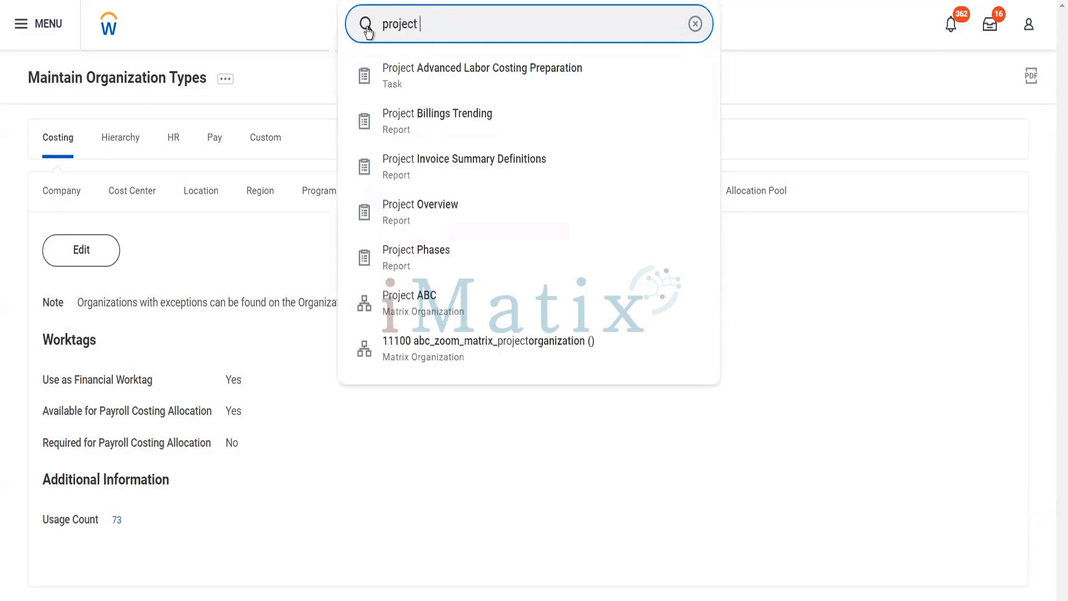
{"action": "type", "text": " sub"}
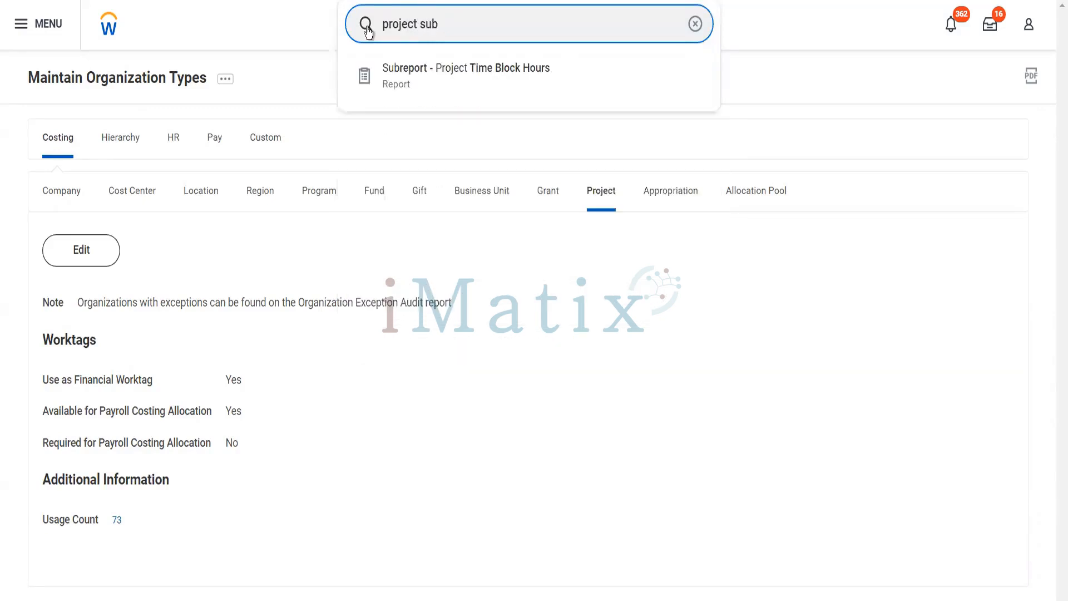
{"action": "type", "text": "type"}
{"action": "key", "text": "BackSpace"}
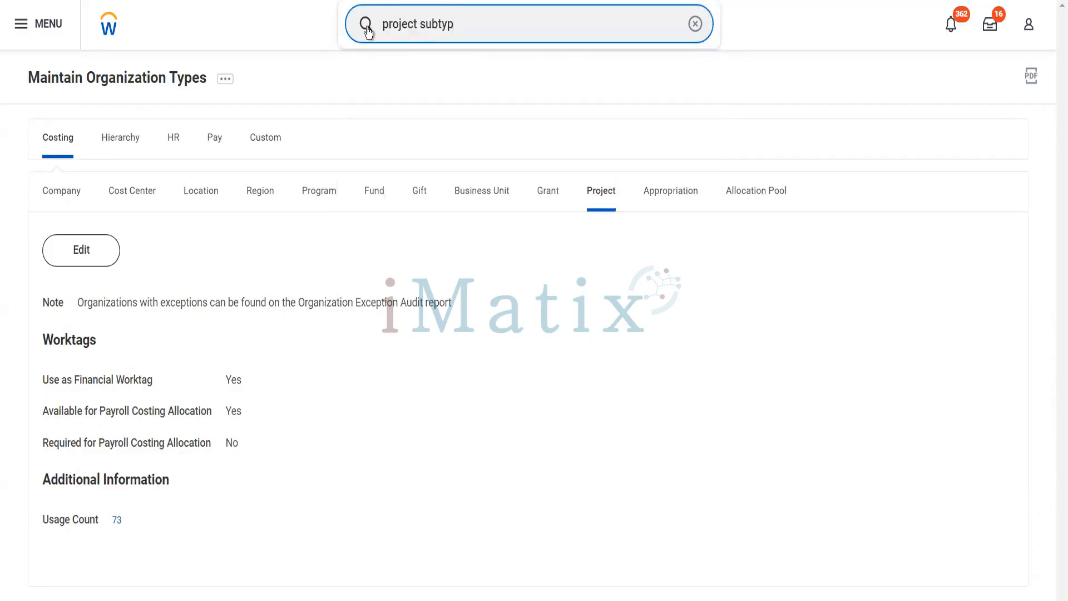
{"action": "key", "text": "ctrl+a"}
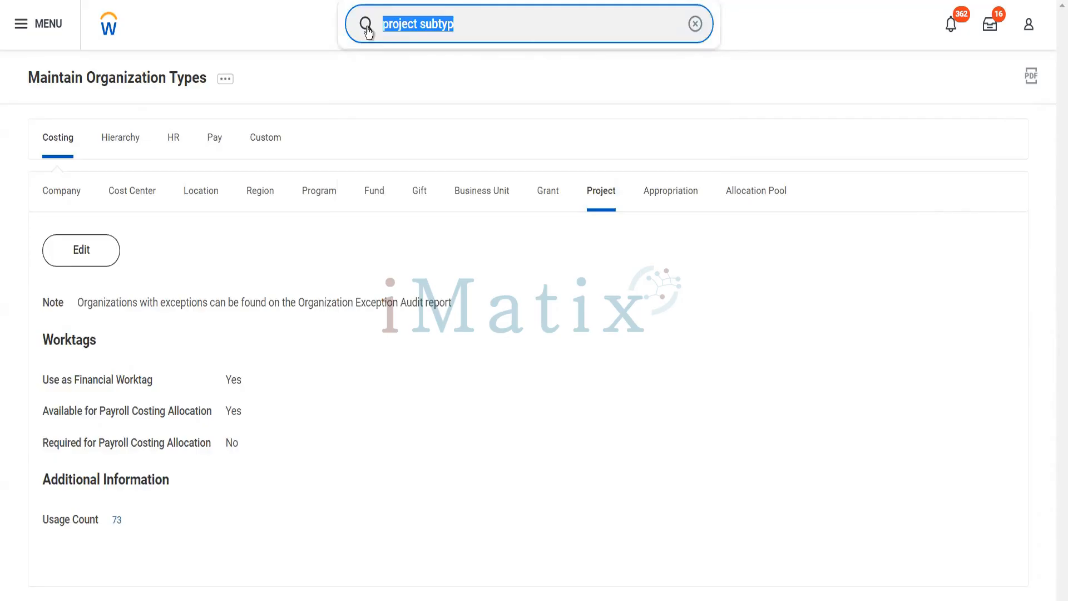
{"action": "type", "text": "mai"}
{"action": "key", "text": "BackSpace"}
{"action": "key", "text": "BackSpace"}
{"action": "key", "text": "BackSpace"}
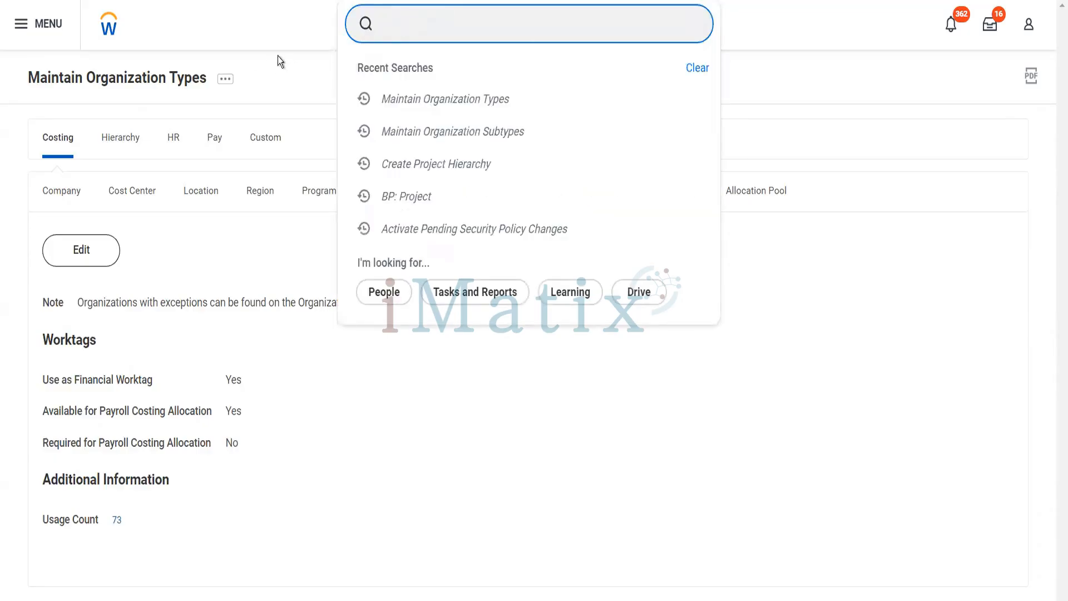
Search for "Project: Blinkit", extend the search to more categories, and rerun the same query
{"action": "type", "text": "Project: W"}
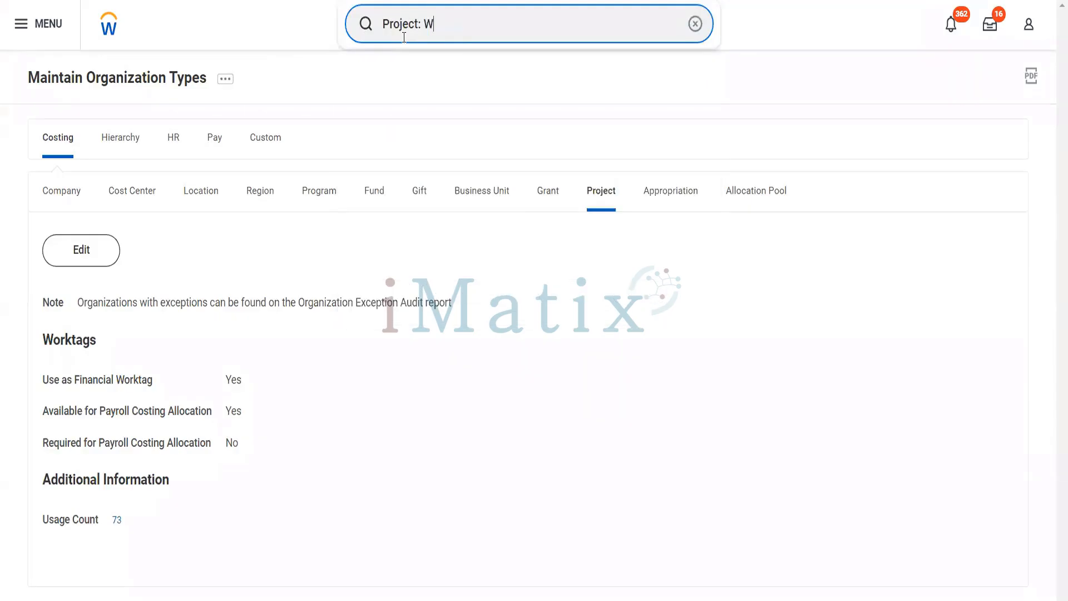
{"action": "key", "text": "BackSpace"}
{"action": "type", "text": "Blinkit"}
{"action": "key", "text": "Return"}
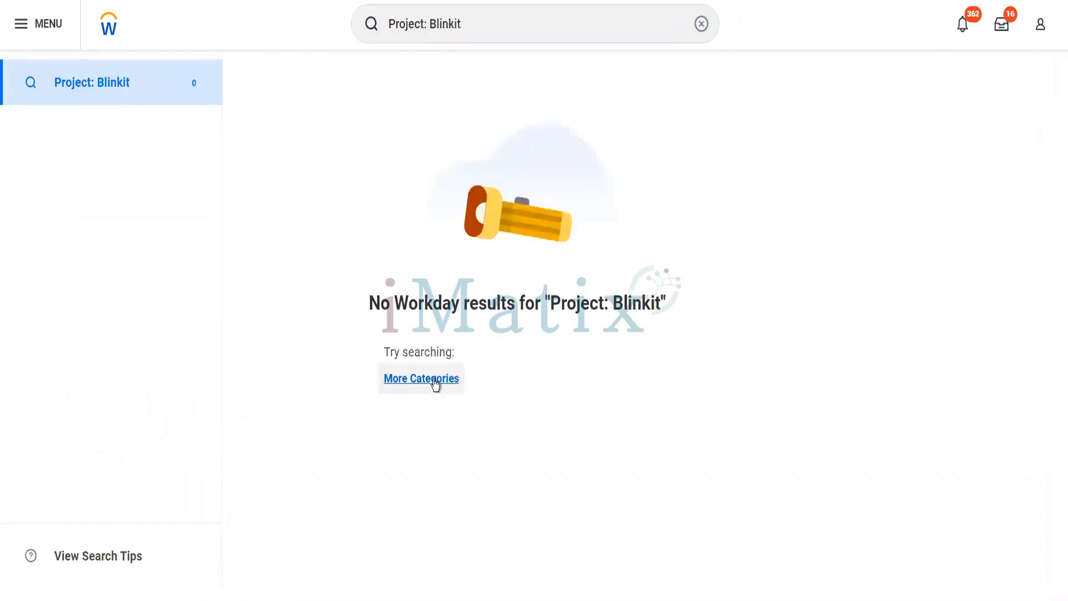
{"action": "left_click", "coordinate": [434, 382]}
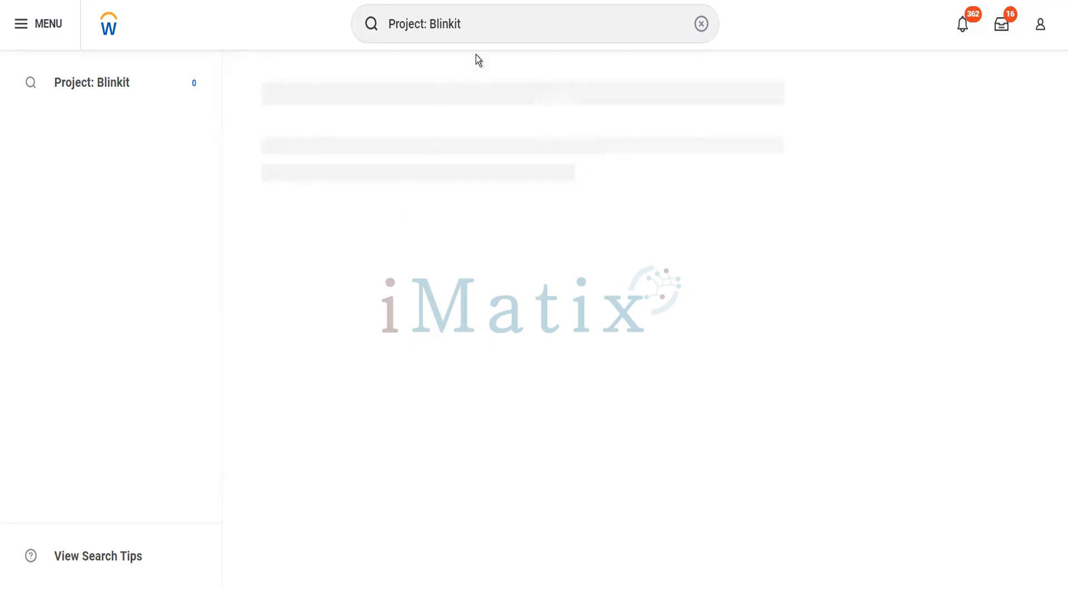
{"action": "left_click", "coordinate": [483, 37]}
{"action": "key", "text": "Return"}
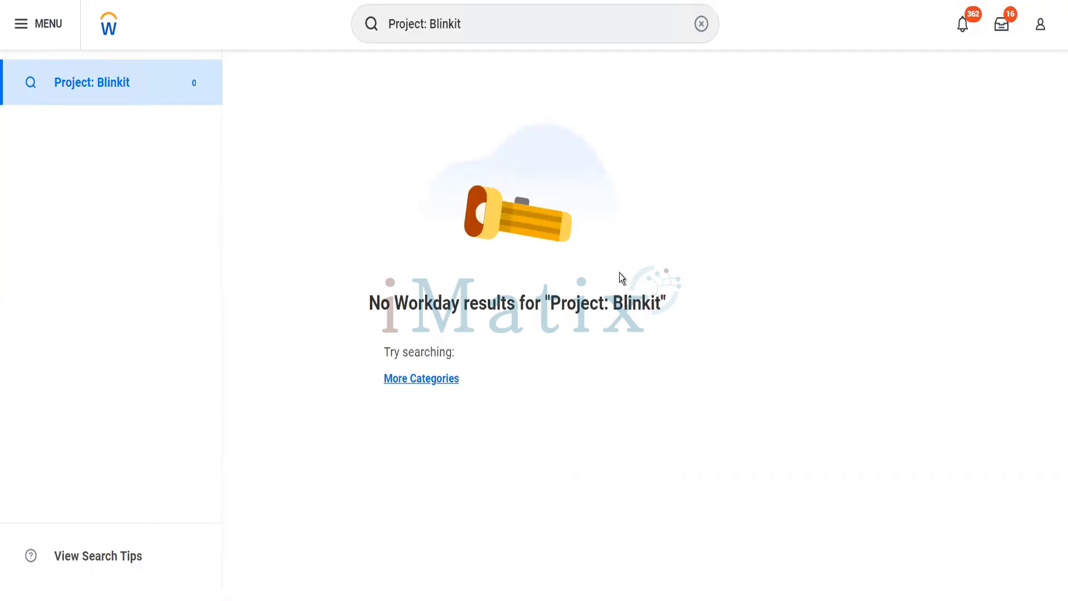
{"action": "left_click", "coordinate": [480, 19]}
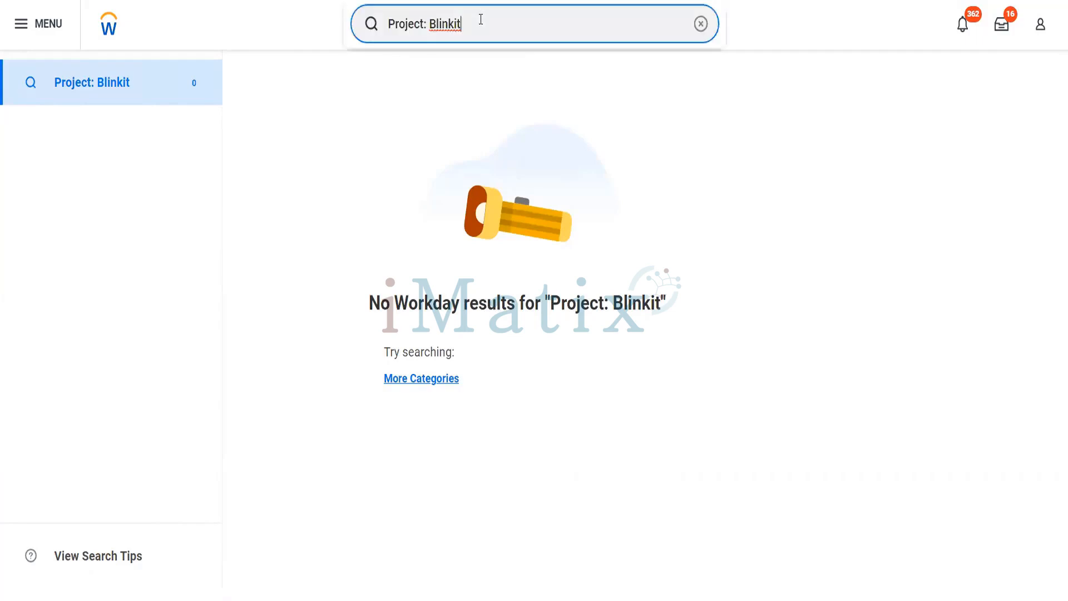
{"action": "key", "text": "Return"}
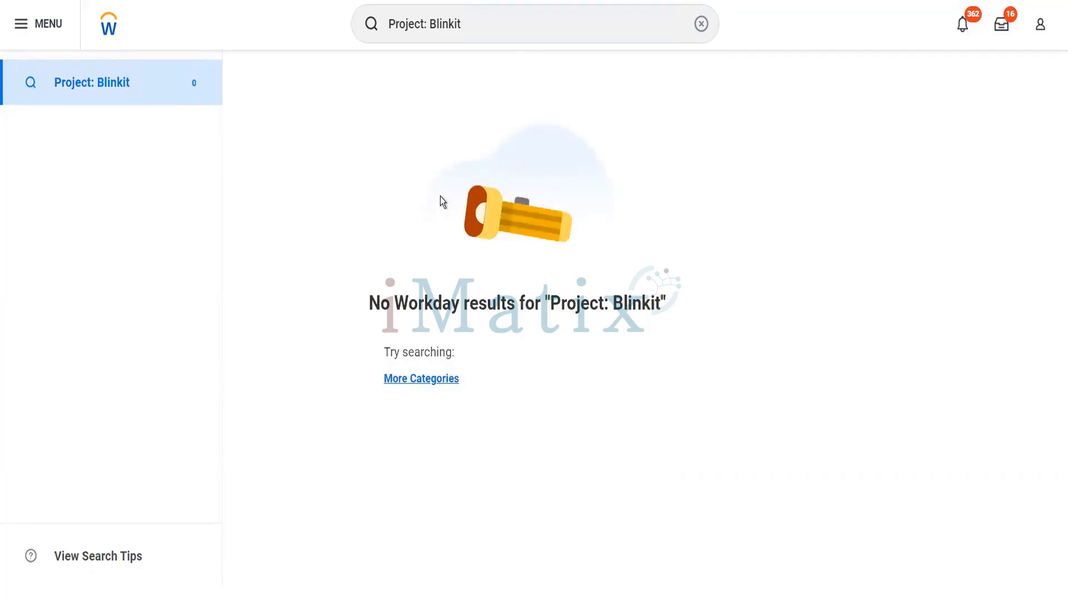
{"action": "left_click", "coordinate": [468, 24]}
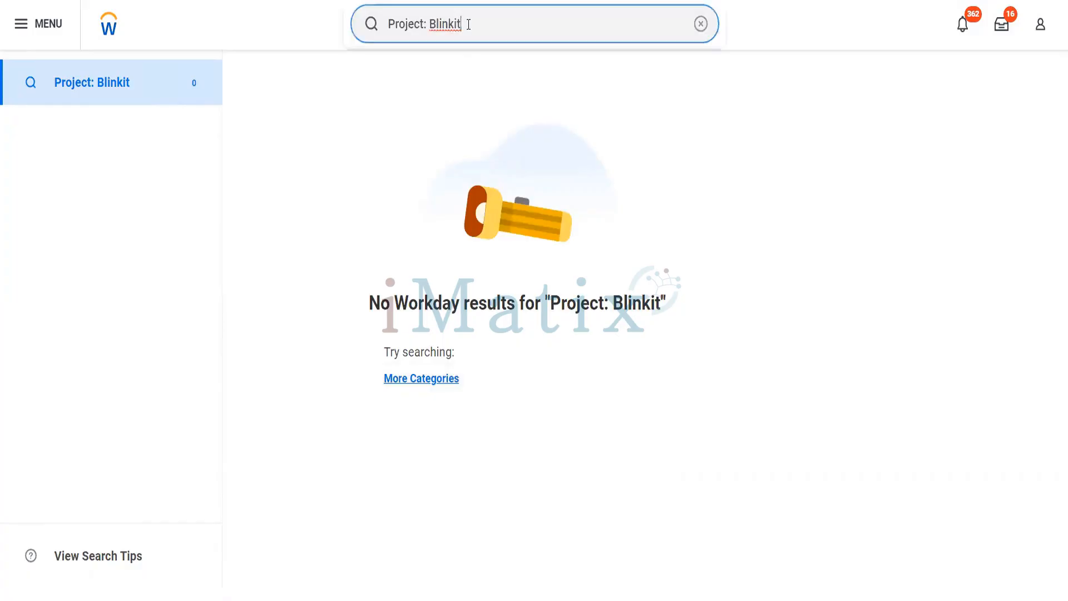
{"action": "key", "text": "ctrl+a"}
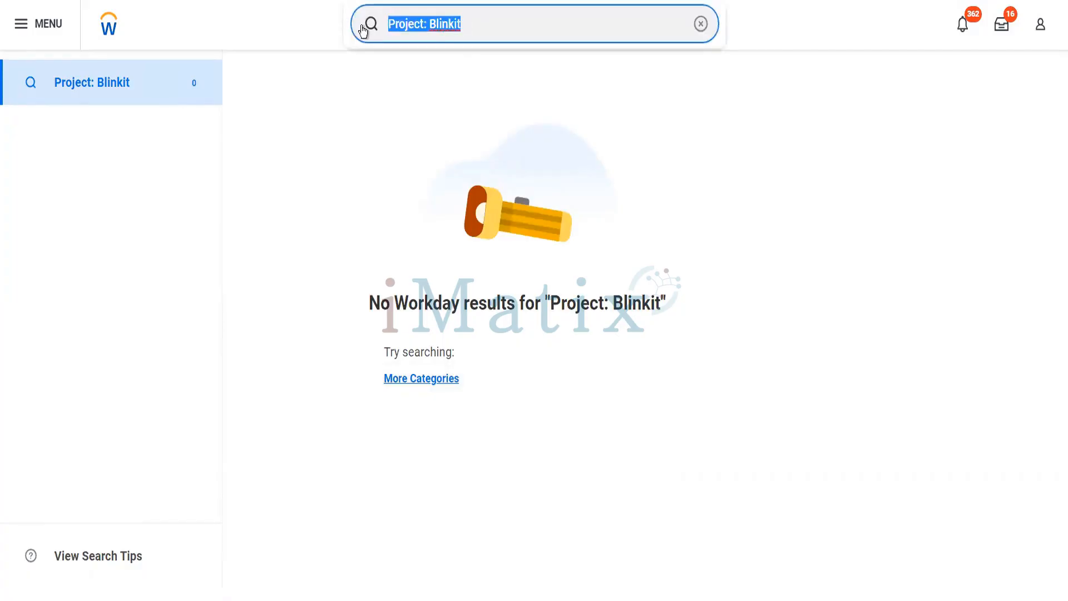
{"action": "type", "text": "project"}
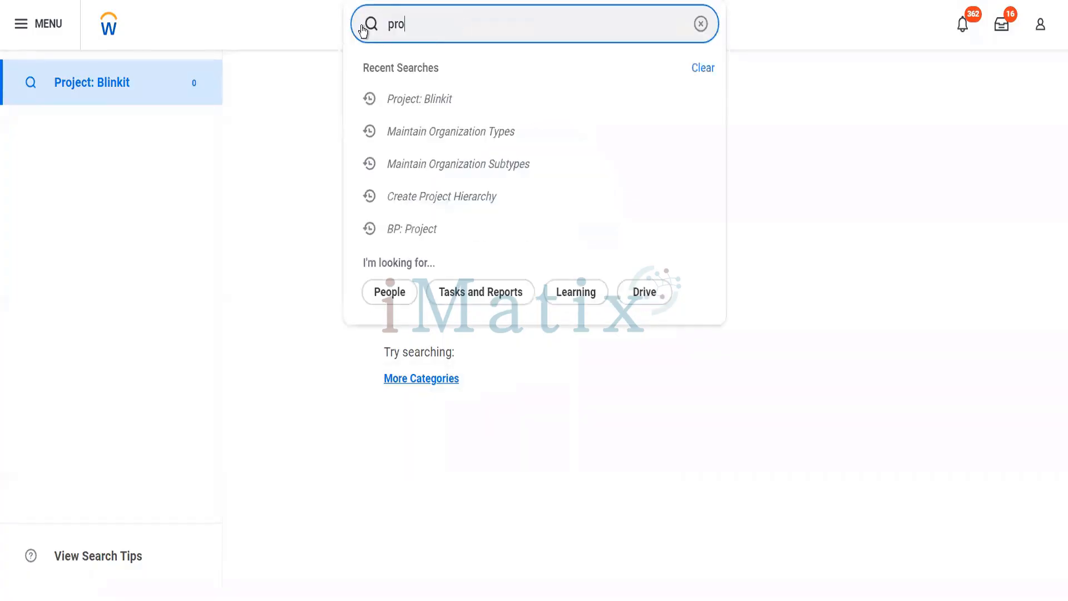
{"action": "key", "text": "BackSpace"}
{"action": "key", "text": "BackSpace"}
{"action": "key", "text": "BackSpace"}
{"action": "type", "text": "r"}
{"action": "key", "text": "BackSpace"}
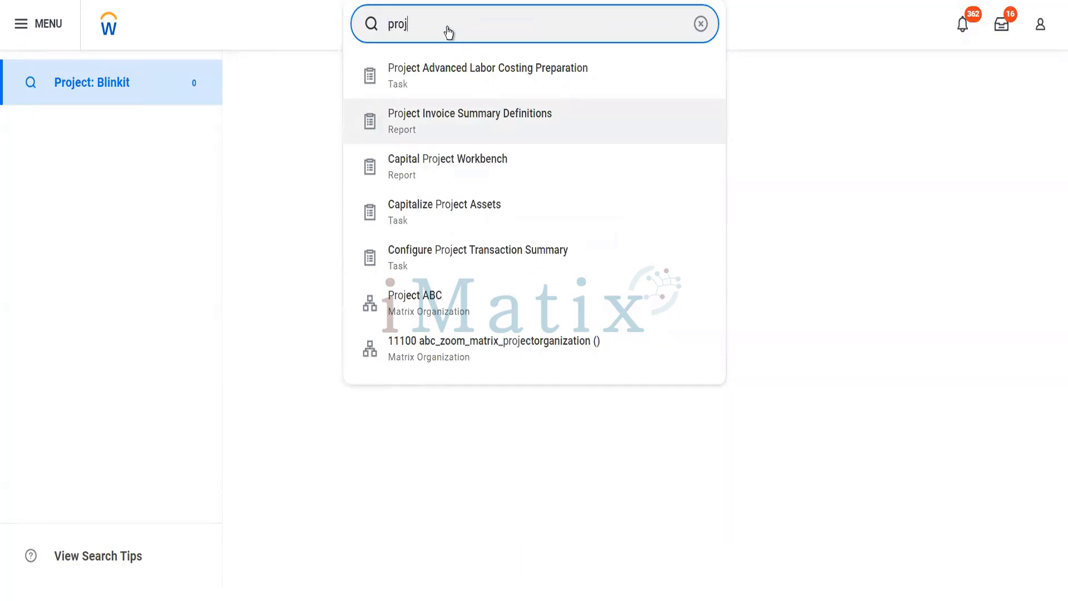
{"action": "key", "text": "BackSpace"}
{"action": "key", "text": "BackSpace"}
{"action": "key", "text": "BackSpace"}
{"action": "key", "text": "BackSpace"}
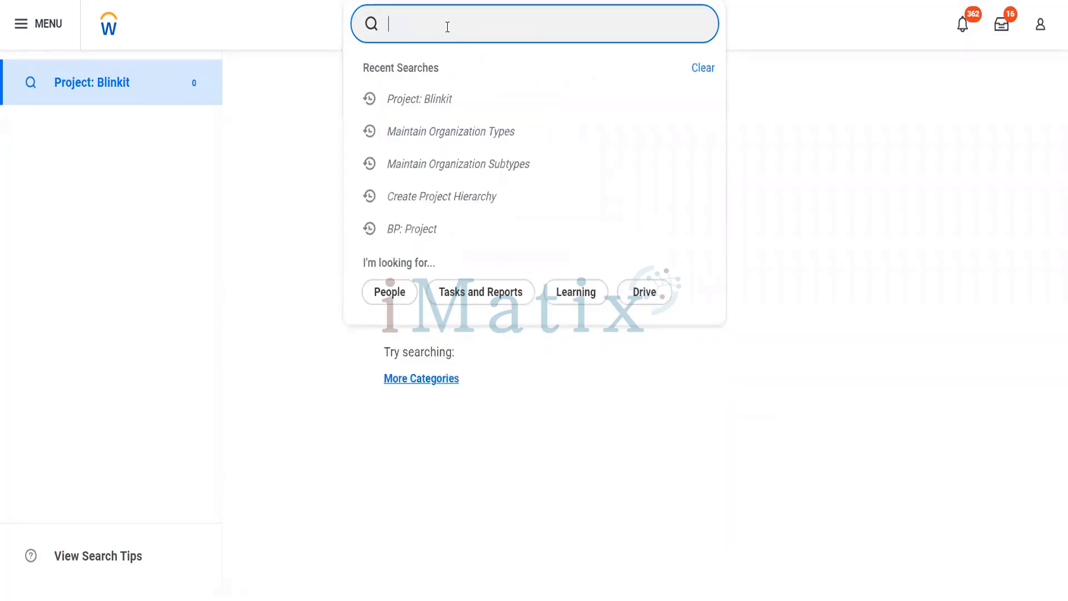
Search for "Find Project" and open the Find Projects report
{"action": "type", "text": "Find Project"}
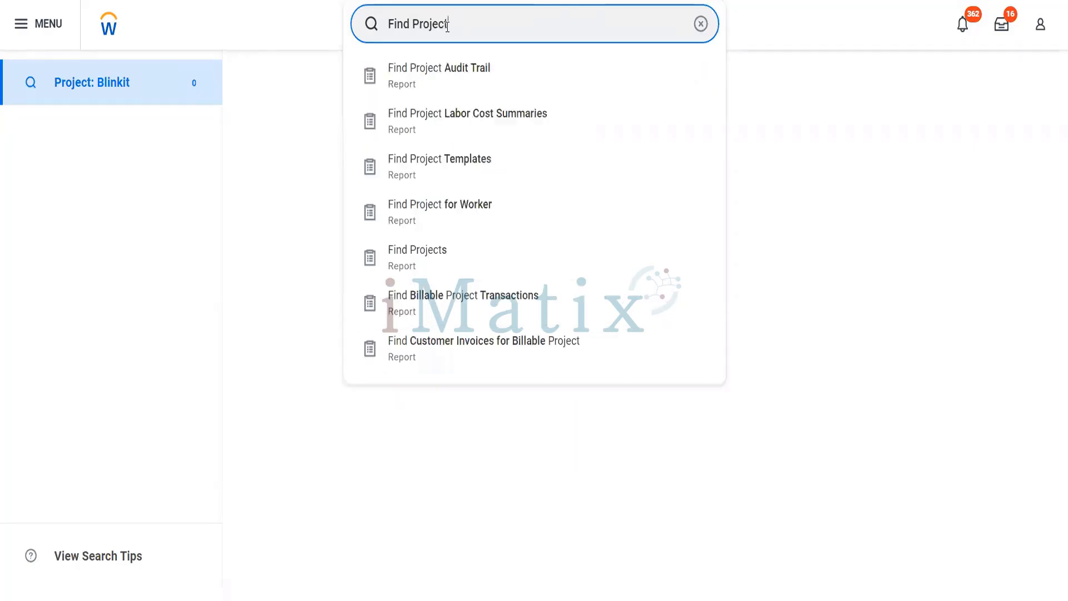
{"action": "key", "text": "Down"}
{"action": "key", "text": "Down"}
{"action": "key", "text": "Down"}
{"action": "key", "text": "Down"}
{"action": "key", "text": "Down"}
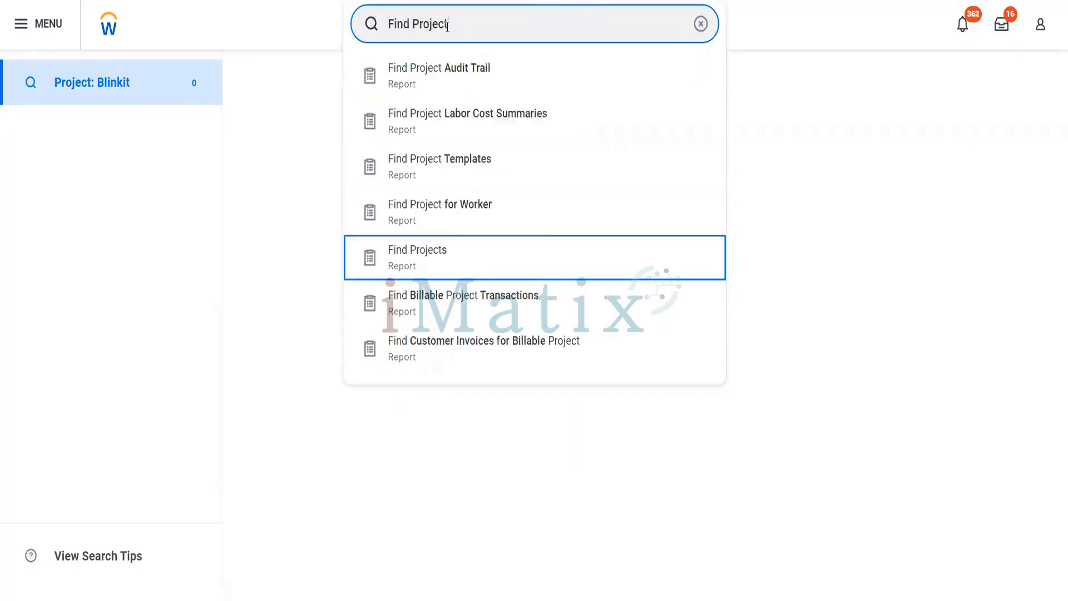
{"action": "key", "text": "Return"}
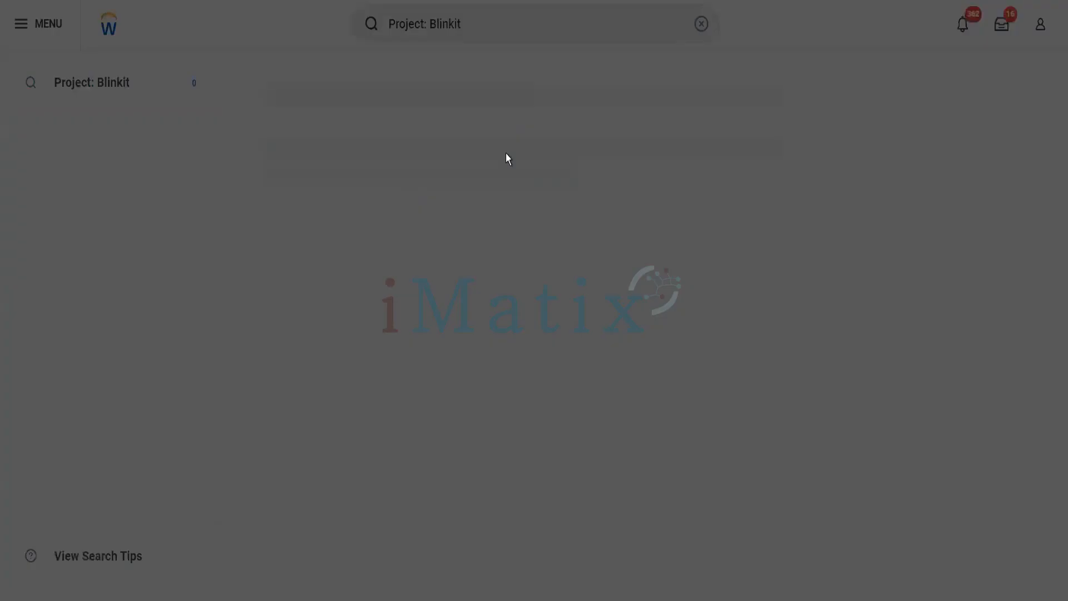
Run the Find Projects report for the Blinkit Proposed EMEA market project hierarchy
{"action": "left_click", "coordinate": [561, 138]}
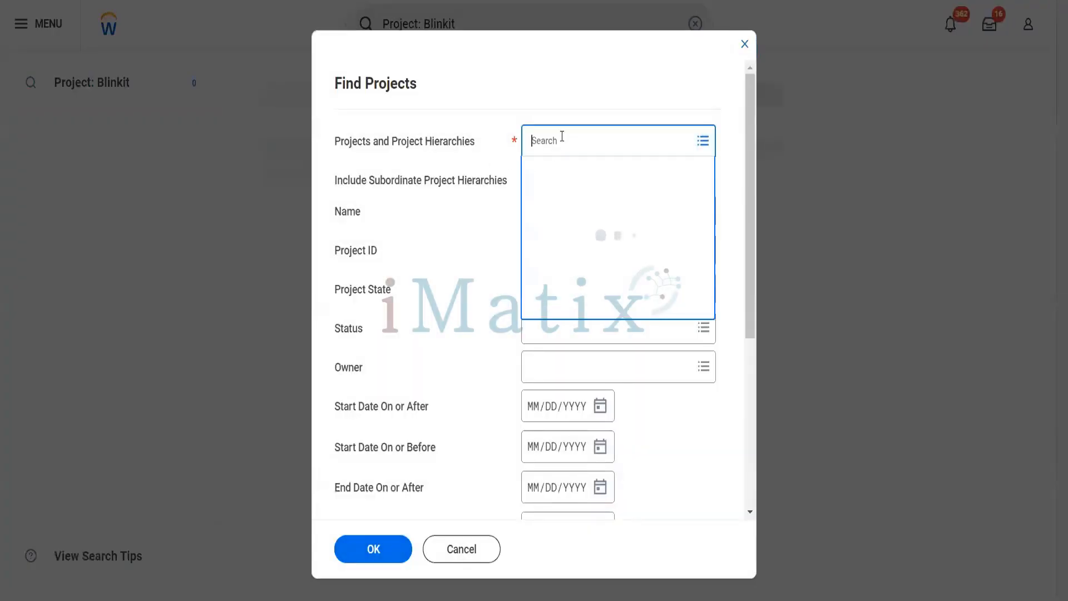
{"action": "type", "text": "blinki"}
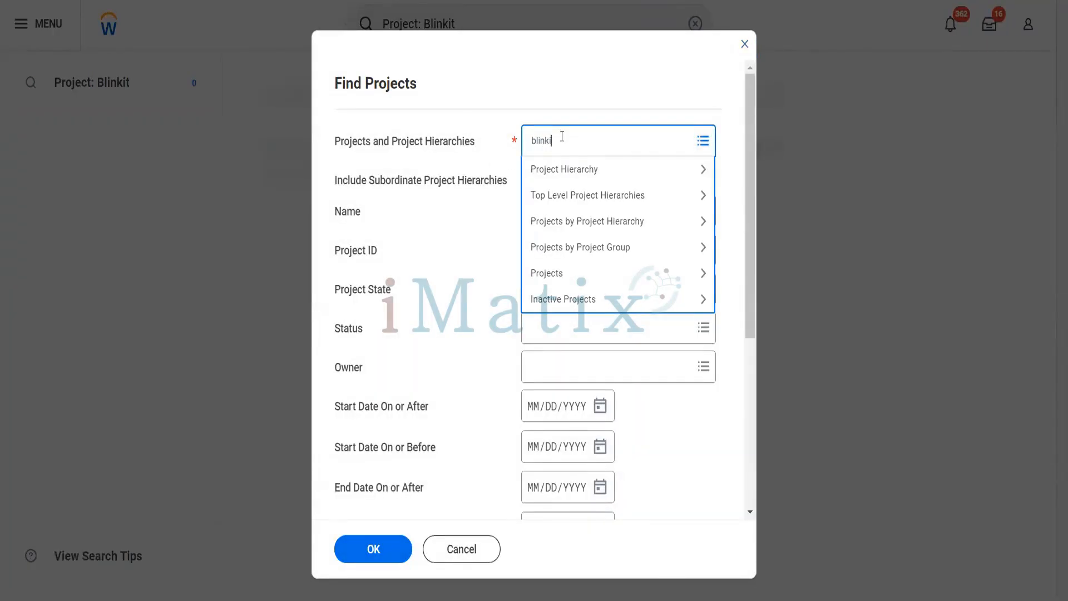
{"action": "key", "text": "Return"}
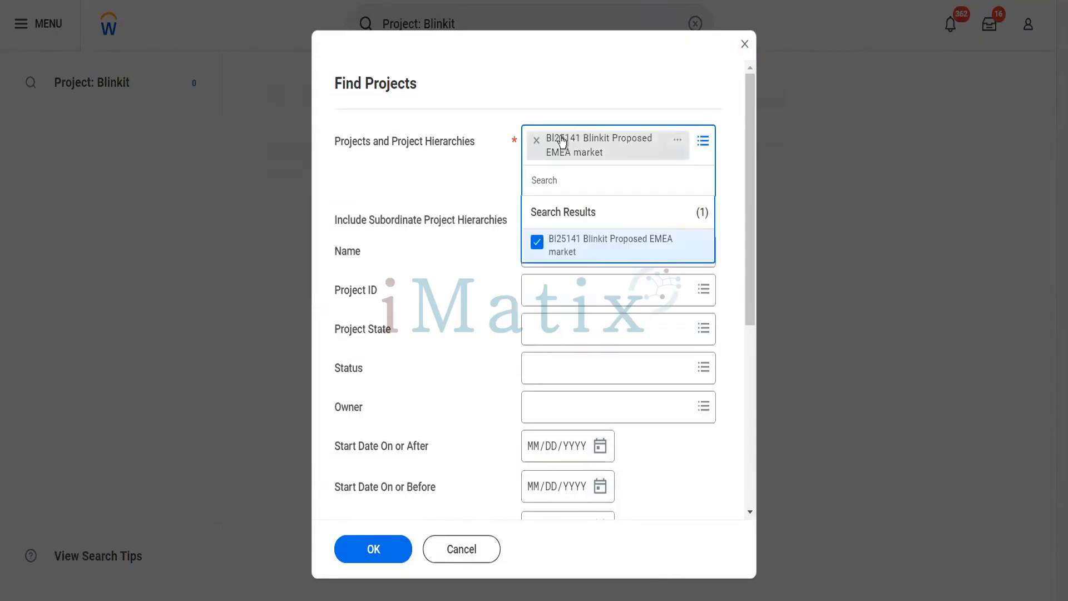
{"action": "left_click", "coordinate": [429, 355]}
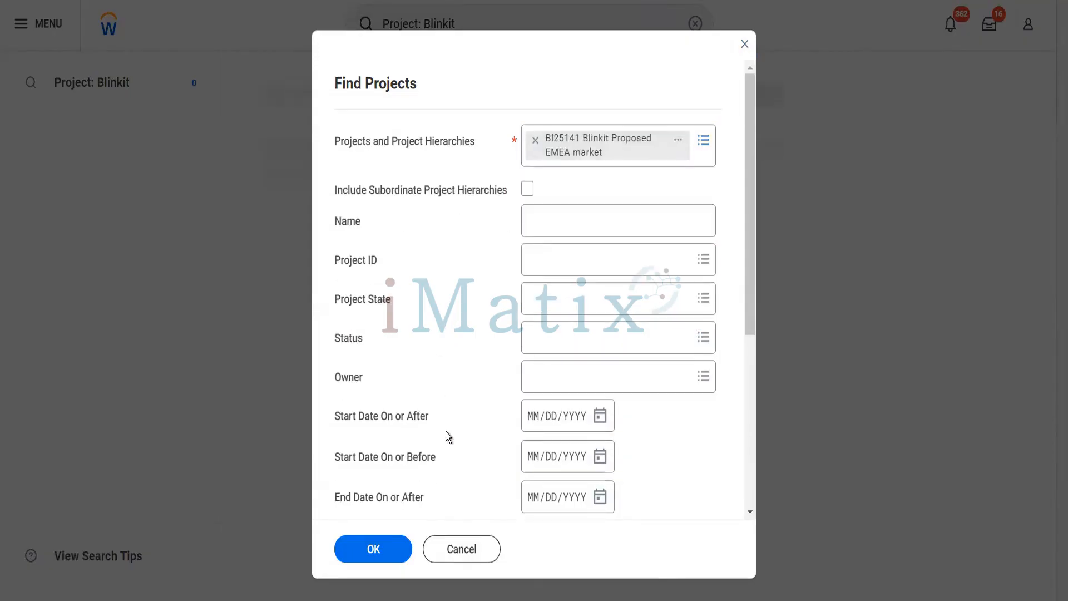
{"action": "left_click", "coordinate": [375, 551]}
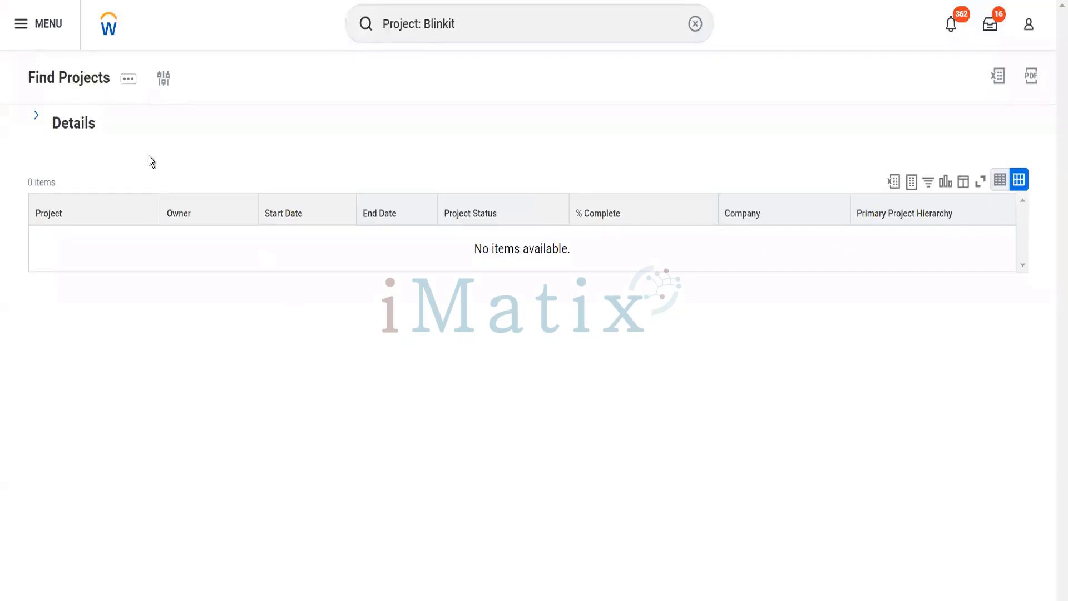
Open the Blinkit Proposed EMEA market hierarchy from the report details and view the related actions of its subtype
{"action": "left_click", "coordinate": [80, 126]}
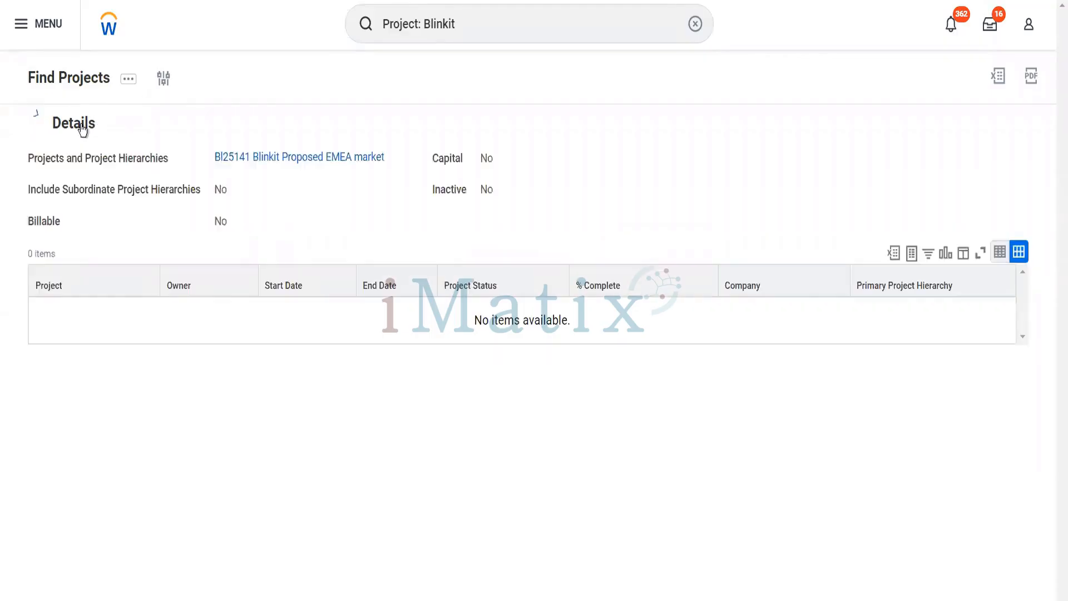
{"action": "left_click", "coordinate": [271, 160]}
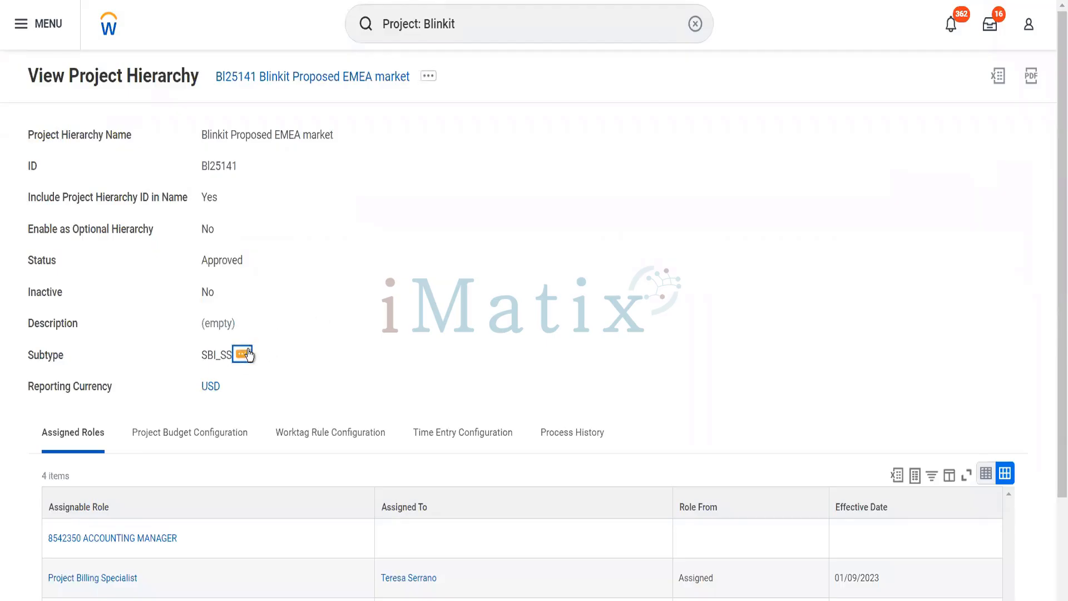
{"action": "left_click", "coordinate": [248, 355]}
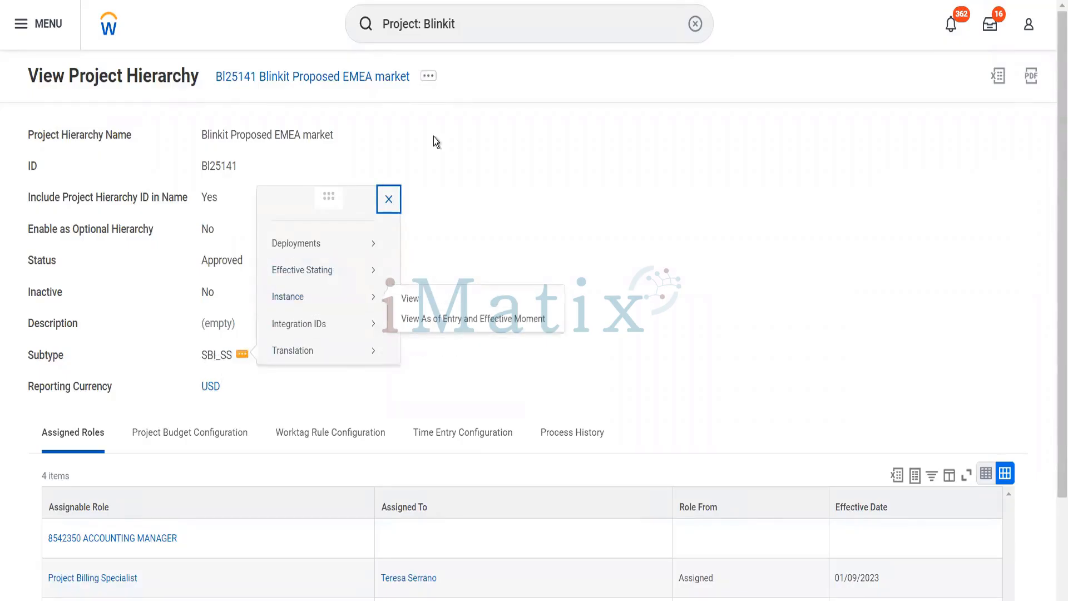
Open the Blinkit Proposed EMEA market hierarchy for editing, review the available subtype options, and leave without saving
{"action": "left_click", "coordinate": [436, 79]}
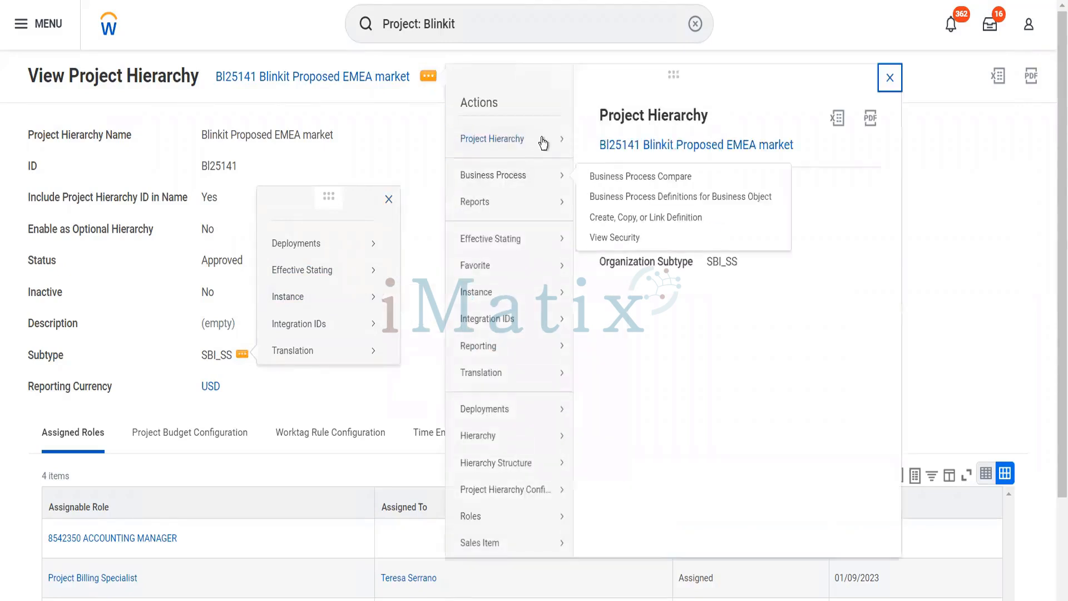
{"action": "left_click", "coordinate": [598, 162]}
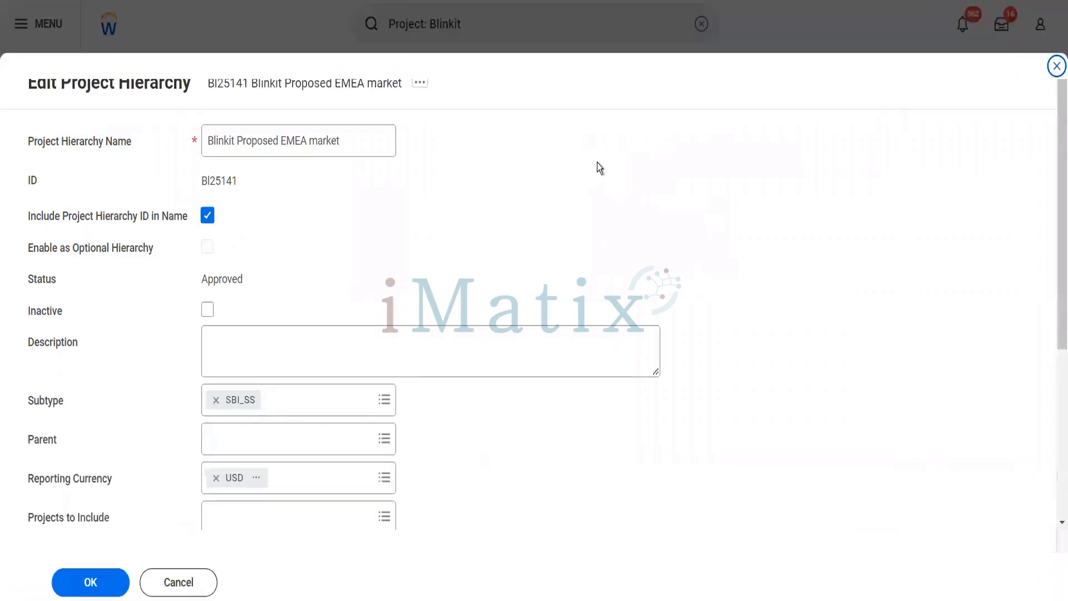
{"action": "left_click", "coordinate": [366, 415]}
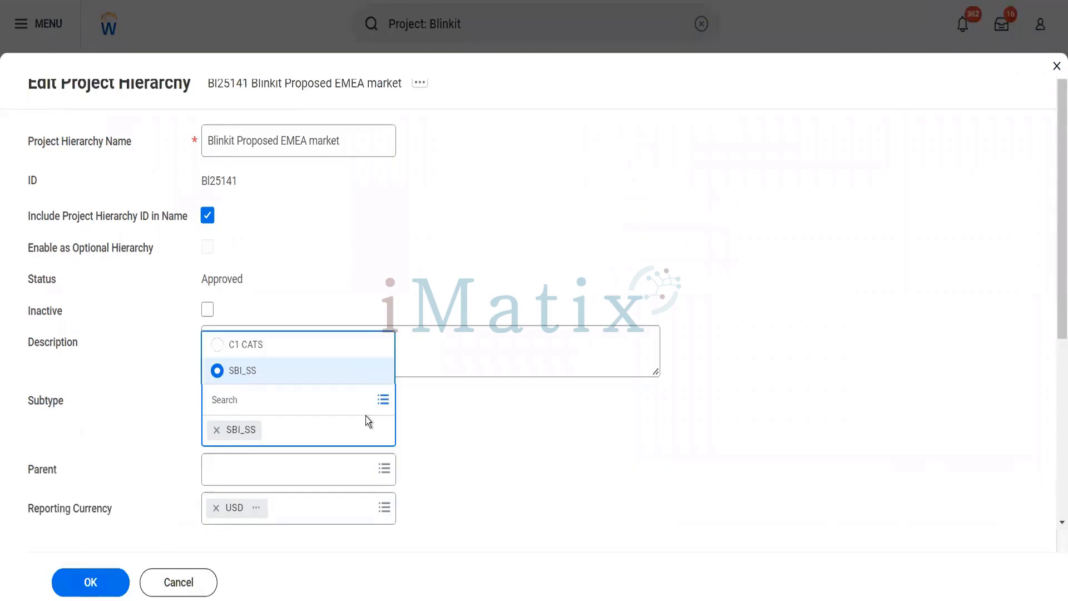
{"action": "left_click", "coordinate": [531, 440]}
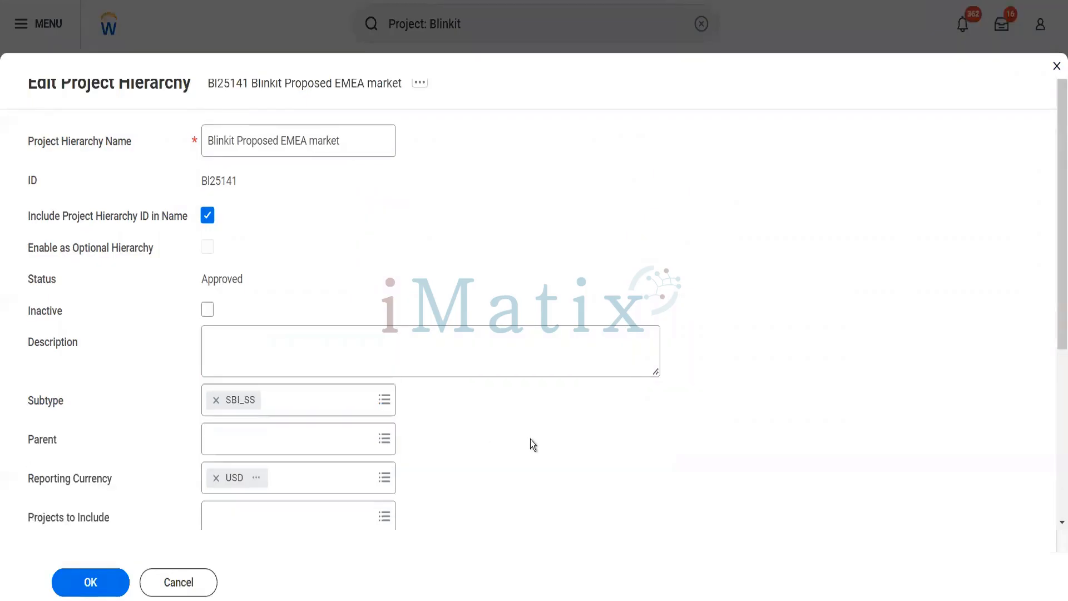
{"action": "left_click", "coordinate": [199, 584]}
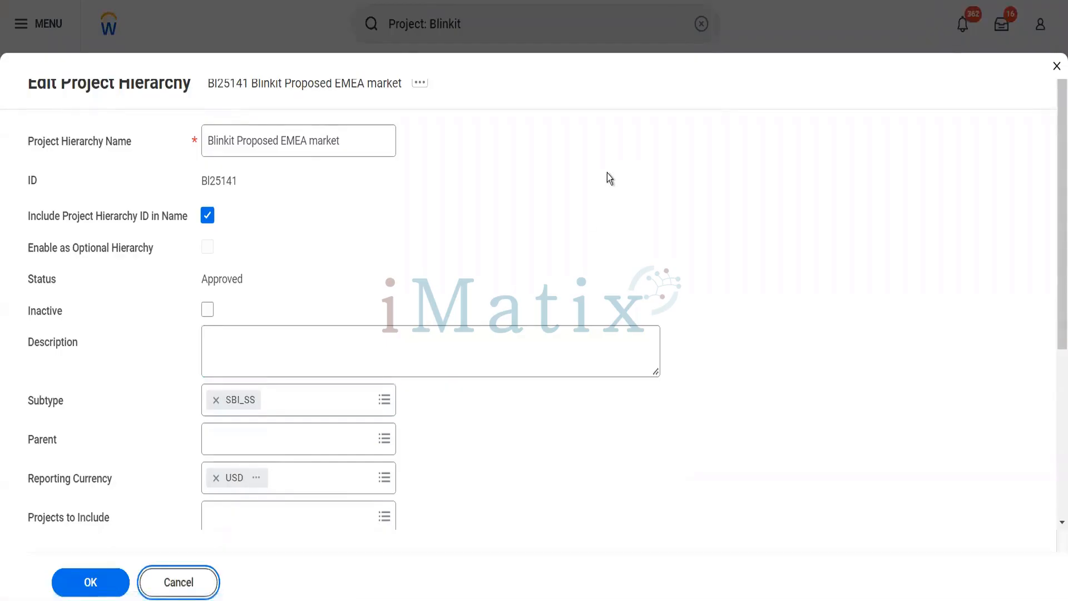
Search for "mai org sub" and open the Maintain Organization Subtypes task
{"action": "left_click_drag", "start_coordinate": [484, 26], "coordinate": [341, 1]}
{"action": "type", "text": "mai "}
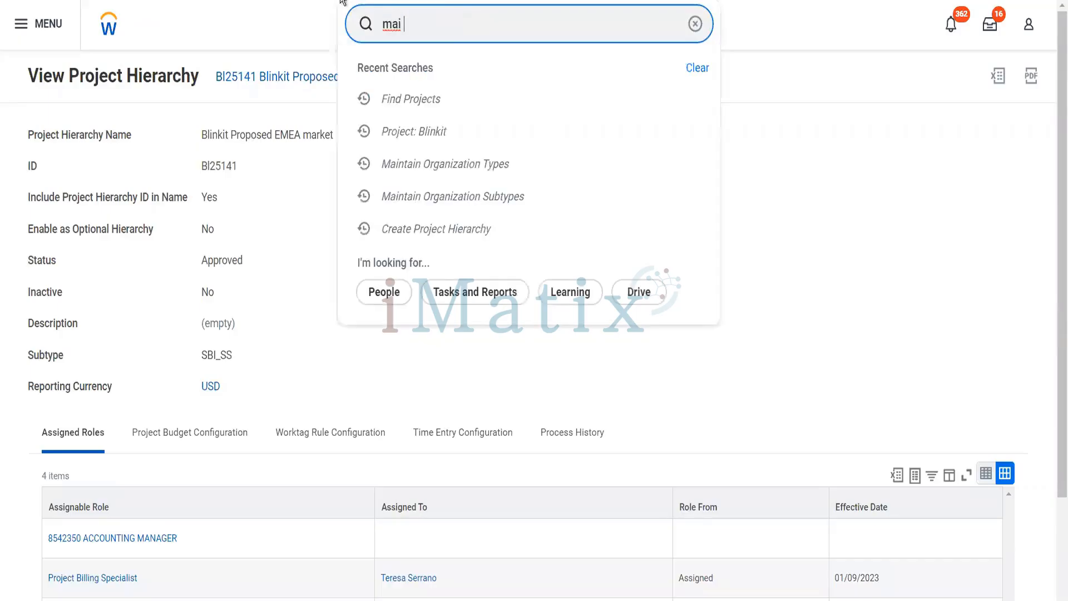
{"action": "type", "text": "org sub"}
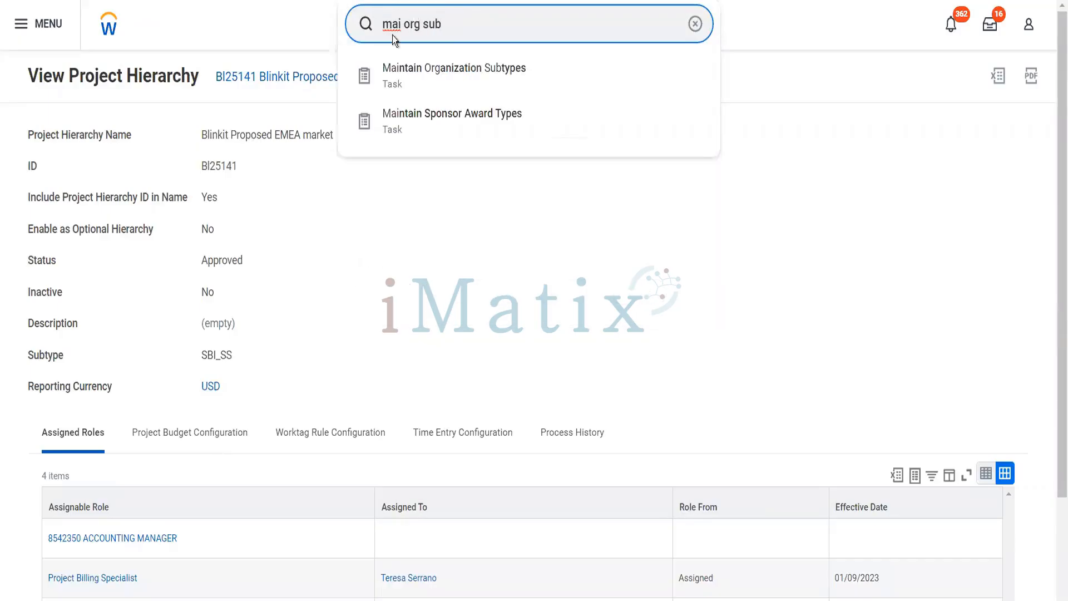
{"action": "left_click", "coordinate": [425, 65]}
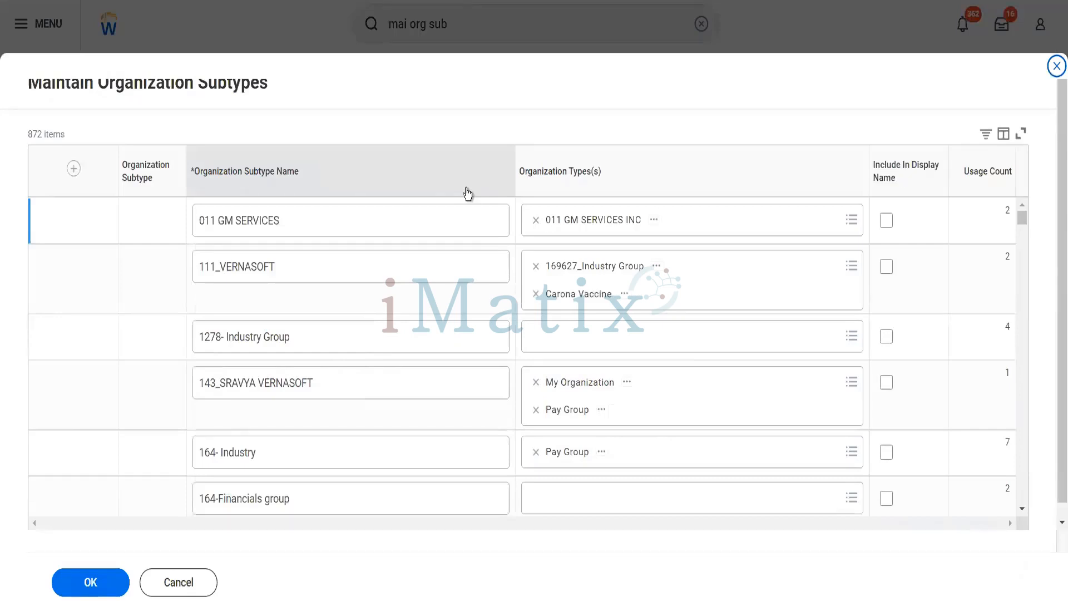
Filter the organization subtypes to names containing "sbi" and review the organization types assigned to SBI_SS
{"action": "left_click", "coordinate": [392, 182]}
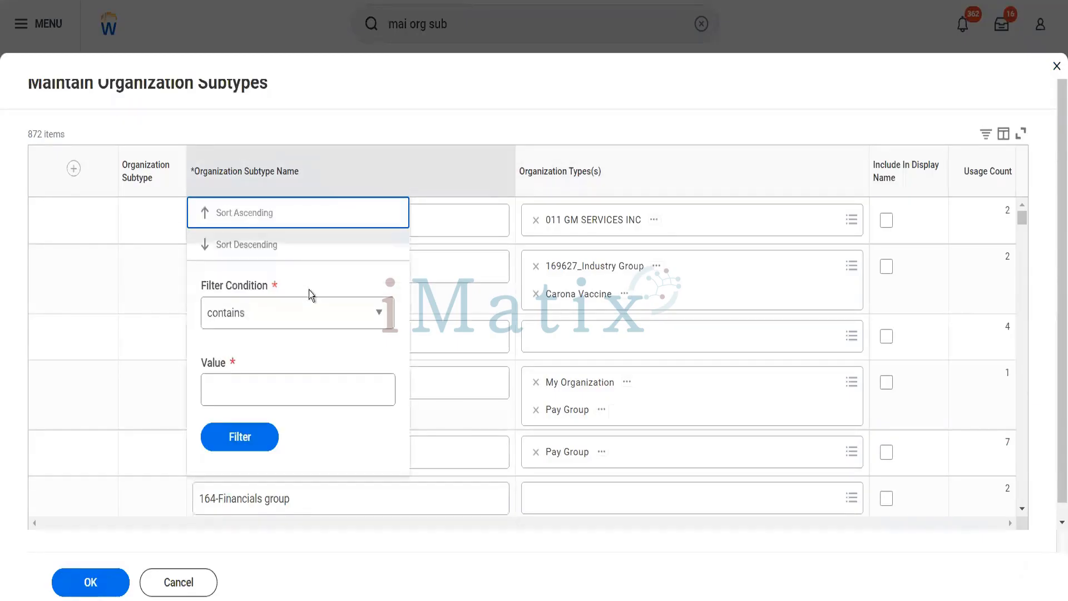
{"action": "left_click", "coordinate": [275, 386]}
{"action": "left_click", "coordinate": [274, 385]}
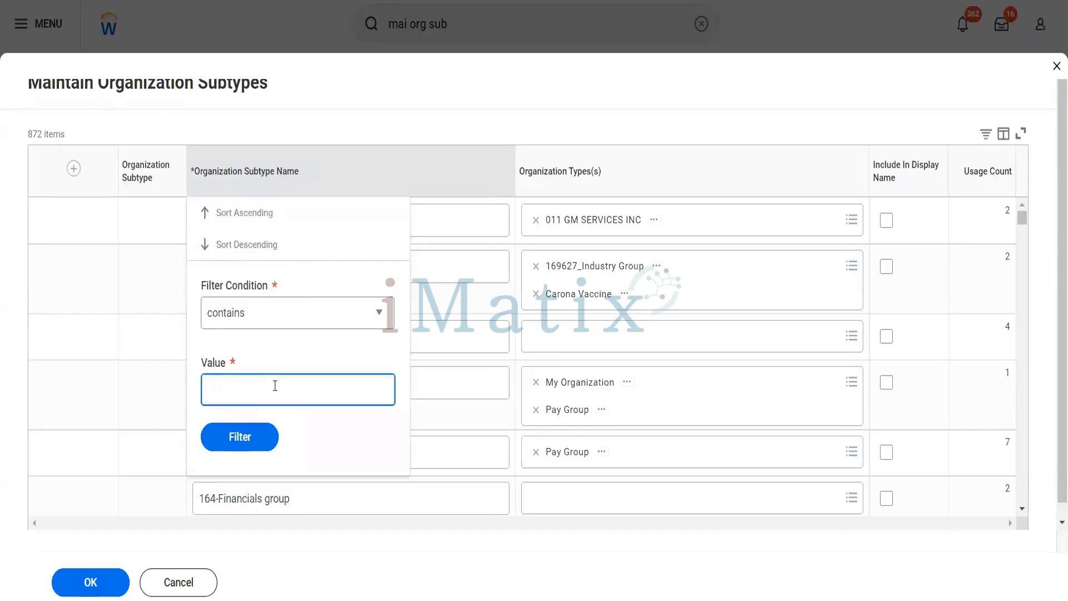
{"action": "type", "text": "sbi"}
{"action": "left_click", "coordinate": [249, 436]}
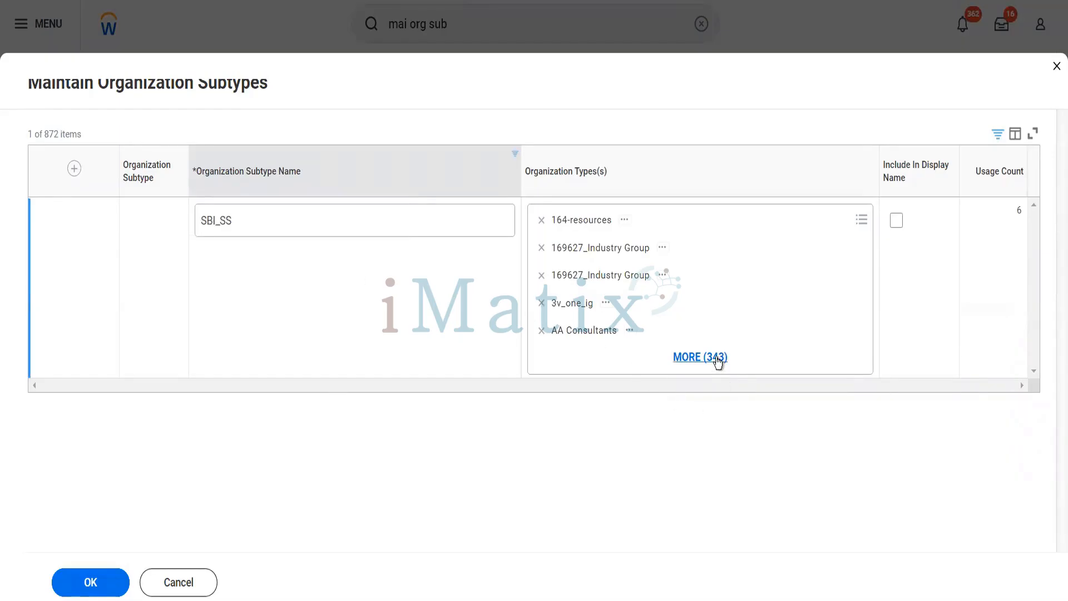
{"action": "left_click", "coordinate": [718, 215]}
Add a new organization subtype row named "Blinkit Project Hierarchy"
{"action": "left_click", "coordinate": [74, 169]}
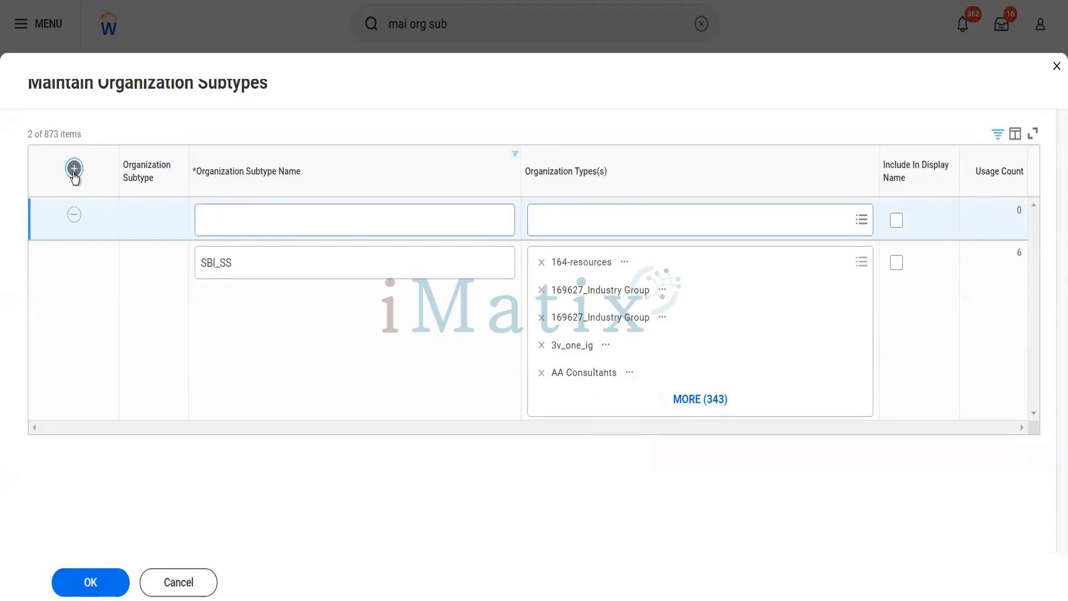
{"action": "left_click", "coordinate": [244, 227]}
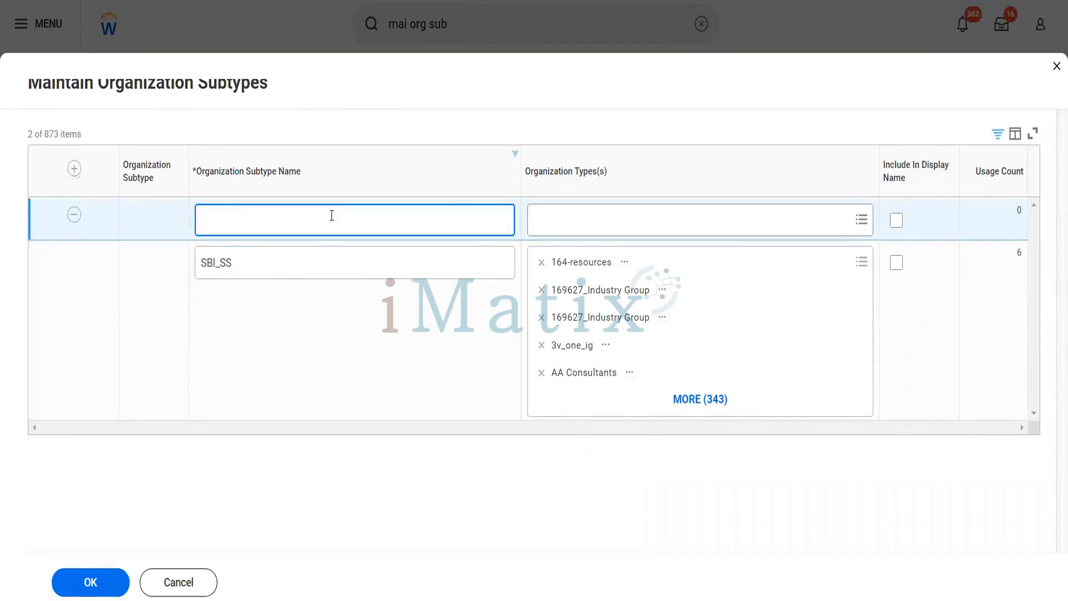
{"action": "type", "text": "Blinkit Project HJierarcy"}
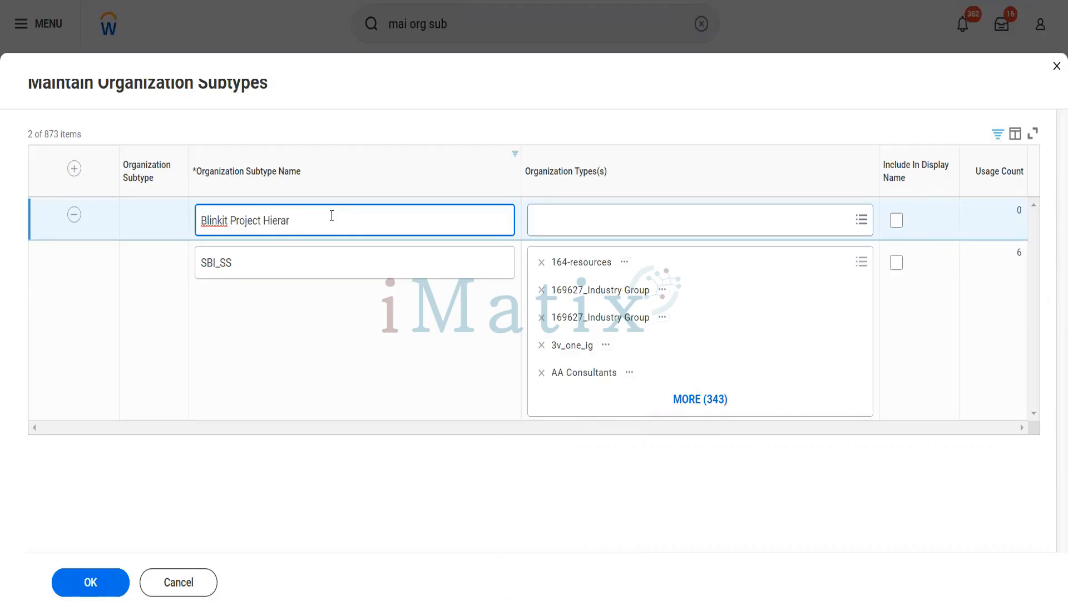
{"action": "key", "text": "BackSpace"}
{"action": "type", "text": "hy"}
{"action": "key", "text": "Tab"}
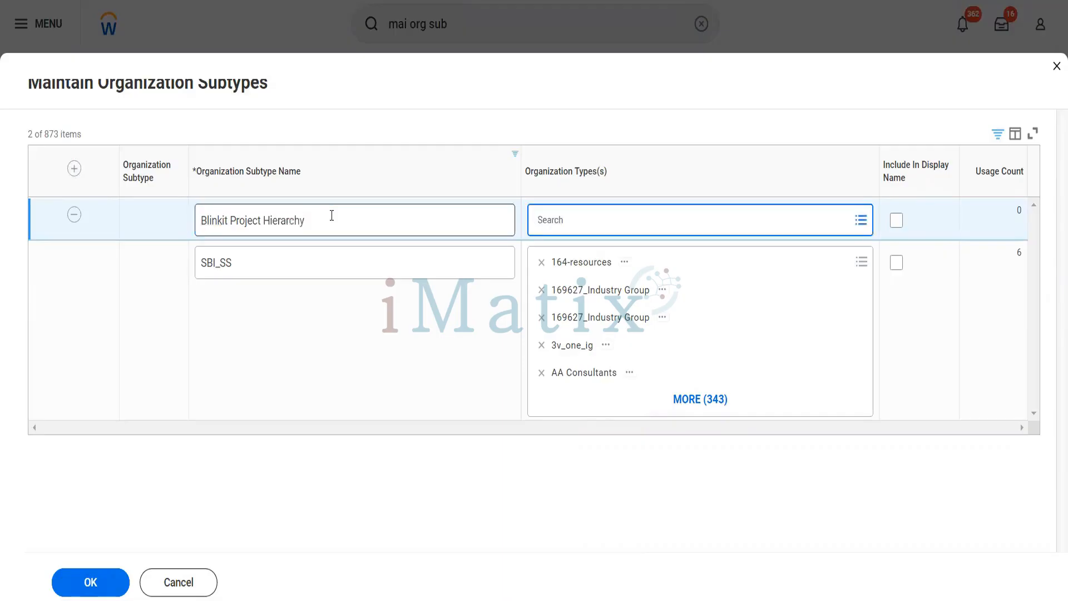
Assign the Project Hierarchy organization type to the new Blinkit Project Hierarchy subtype and save the subtypes
{"action": "type", "text": "Project"}
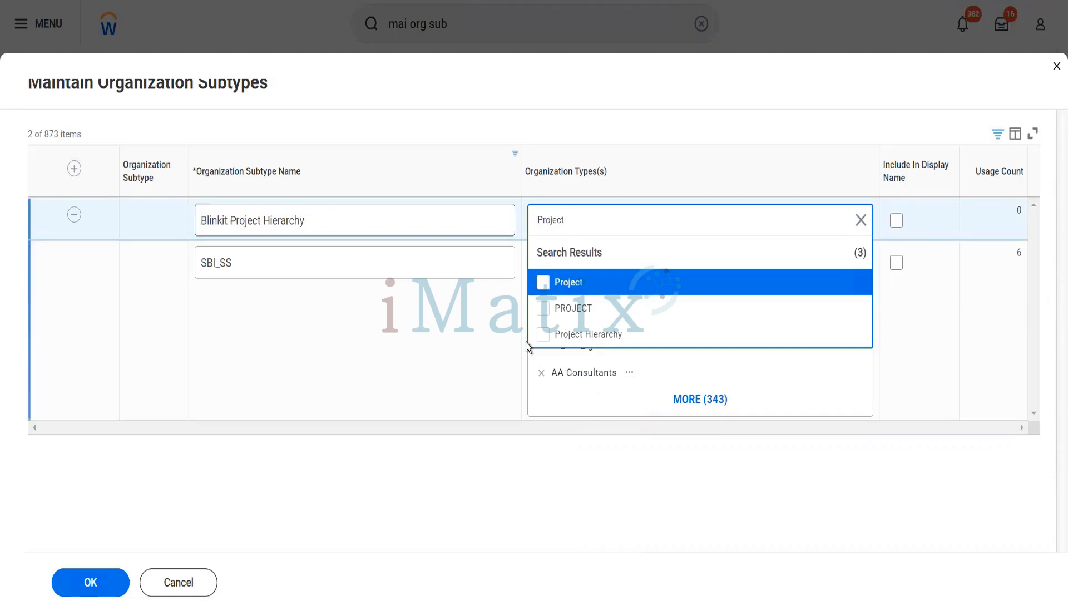
{"action": "left_click", "coordinate": [549, 336]}
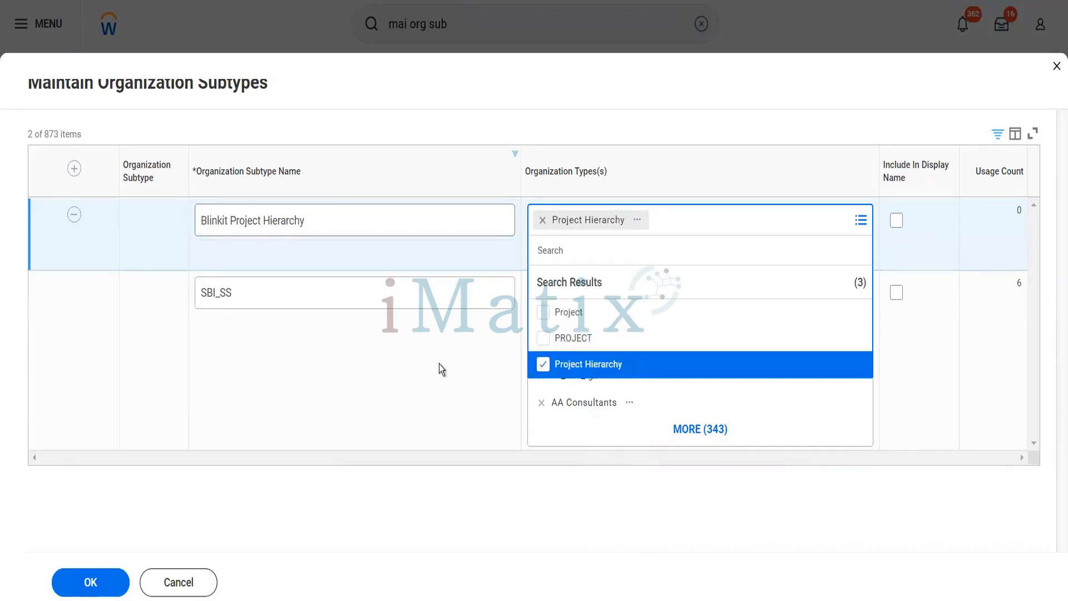
{"action": "left_click", "coordinate": [175, 408]}
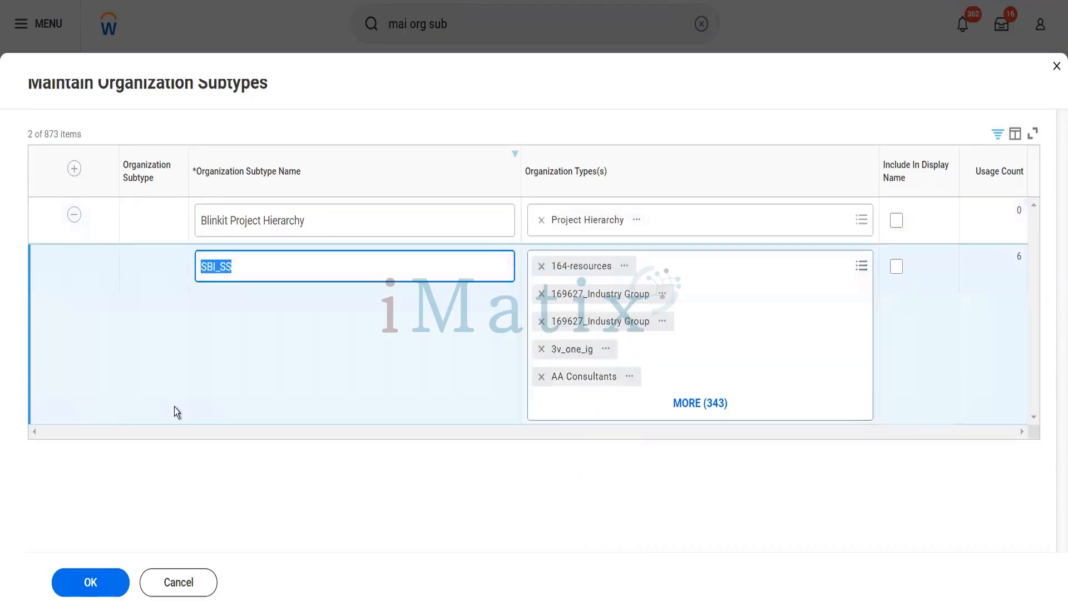
{"action": "left_click", "coordinate": [94, 589]}
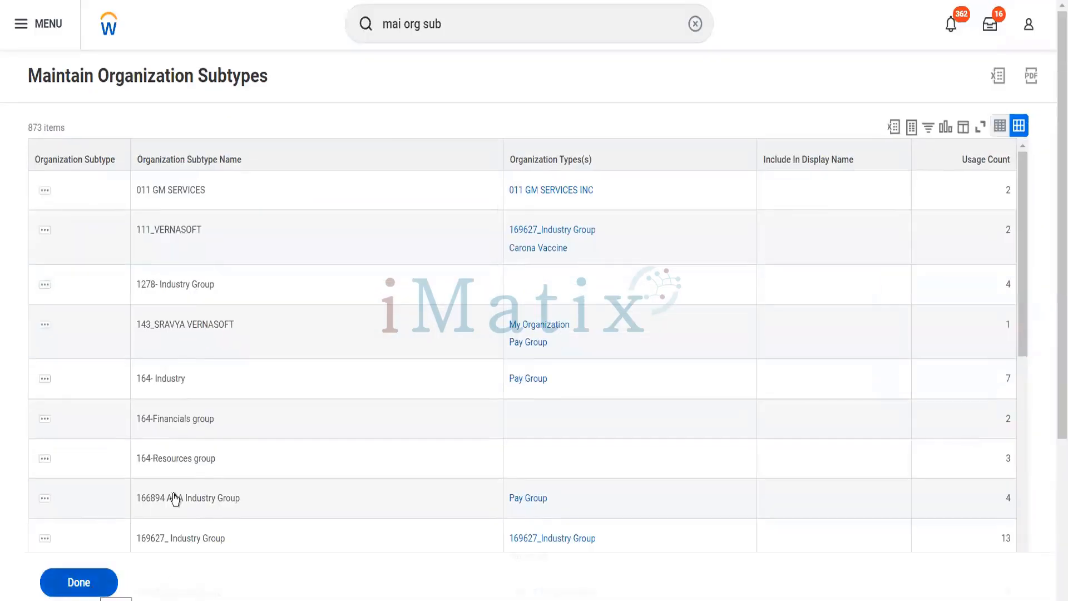
Search for "cr project hier" and open the Create Project Hierarchy task
{"action": "left_click", "coordinate": [454, 23]}
{"action": "left_click_drag", "start_coordinate": [454, 22], "coordinate": [366, 25]}
{"action": "type", "text": "cr project"}
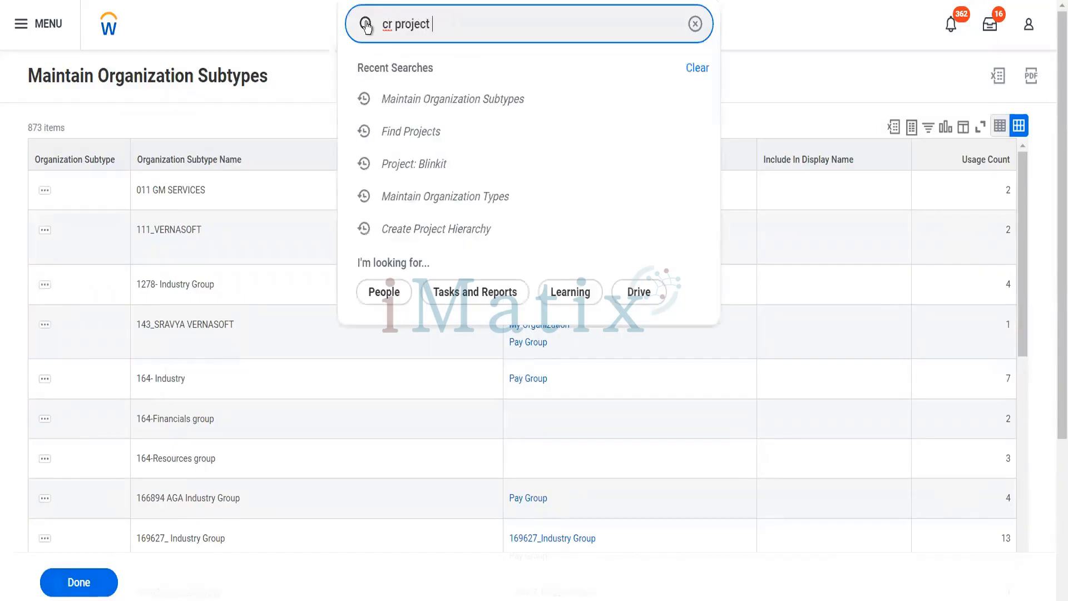
{"action": "type", "text": " hel"}
{"action": "key", "text": "BackSpace"}
{"action": "key", "text": "BackSpace"}
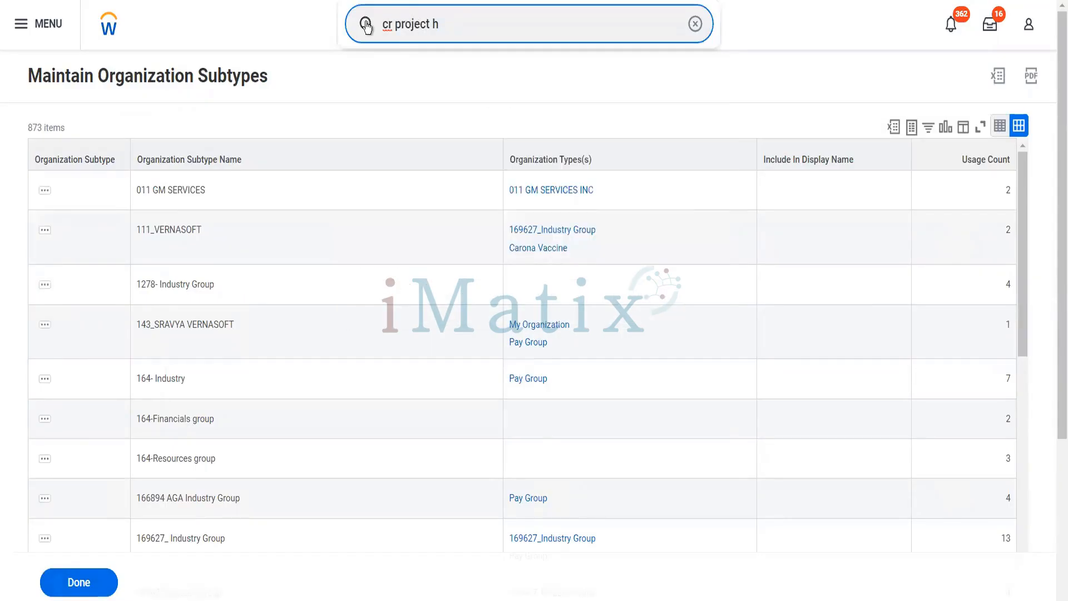
{"action": "type", "text": "ier"}
{"action": "key", "text": "Down"}
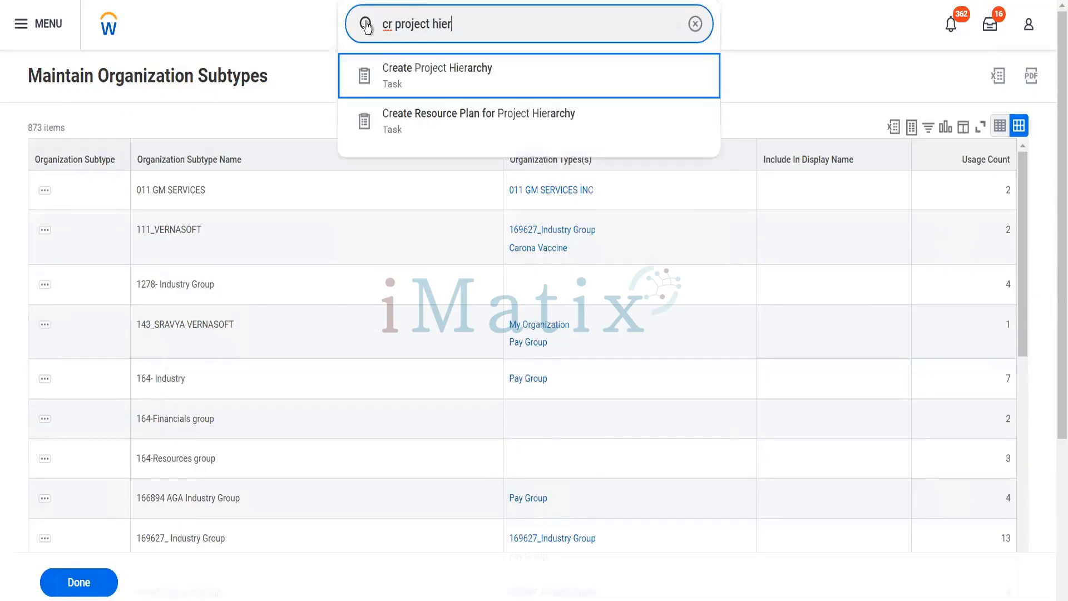
{"action": "key", "text": "Return"}
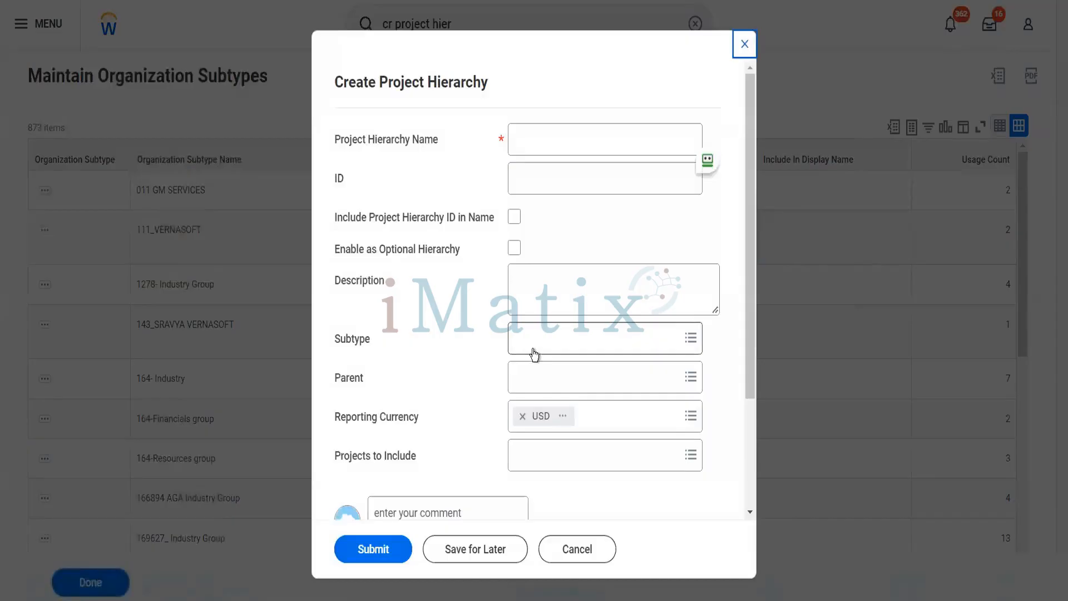
Review the subtype options for a new project hierarchy, then leave it and the organization subtypes without saving
{"action": "left_click", "coordinate": [534, 354]}
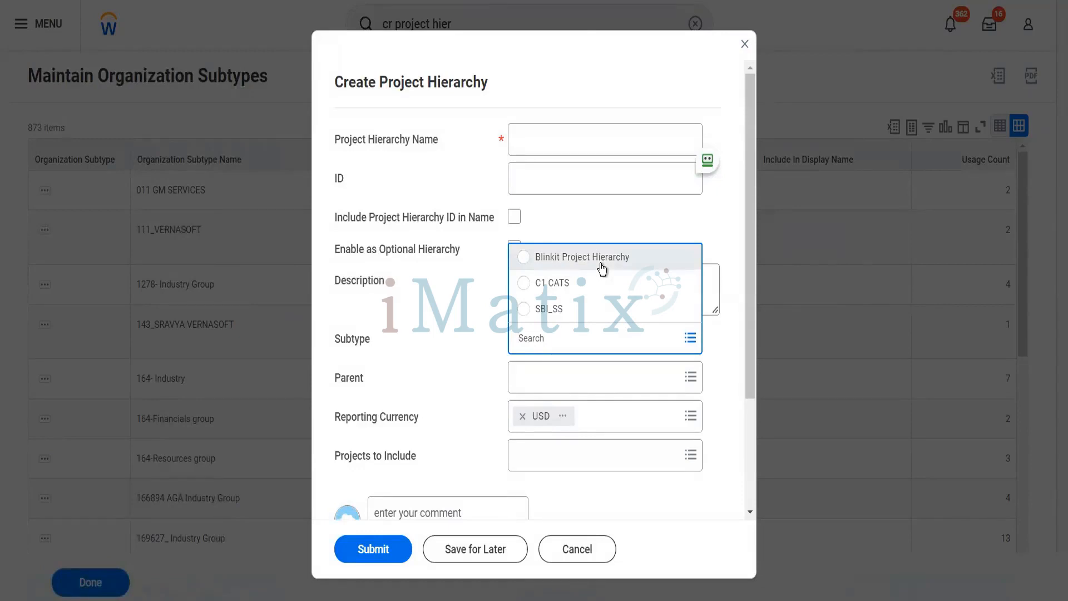
{"action": "left_click", "coordinate": [604, 550]}
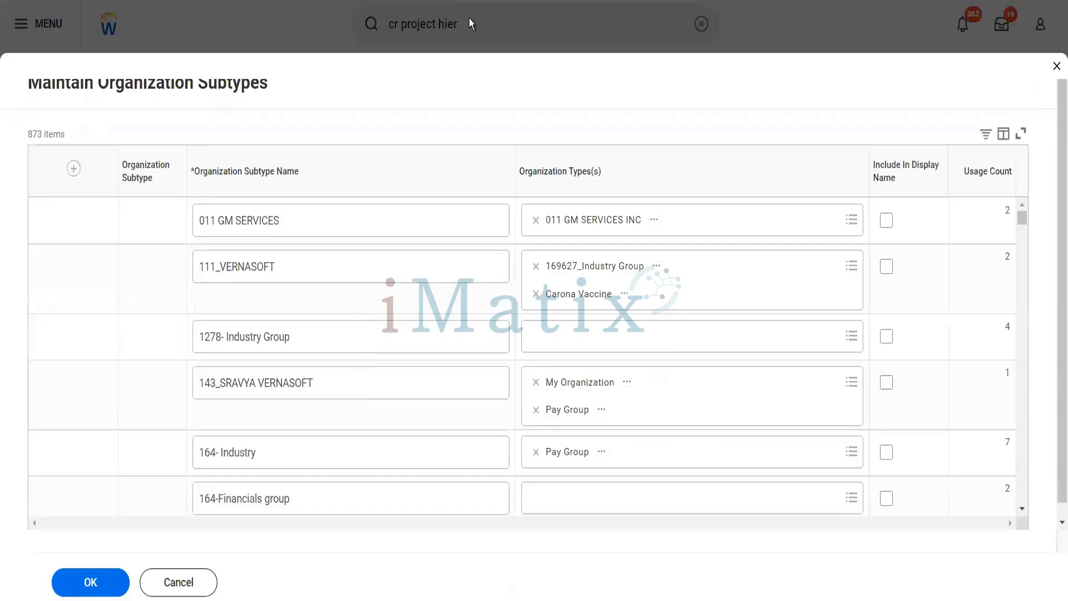
{"action": "left_click", "coordinate": [1056, 67]}
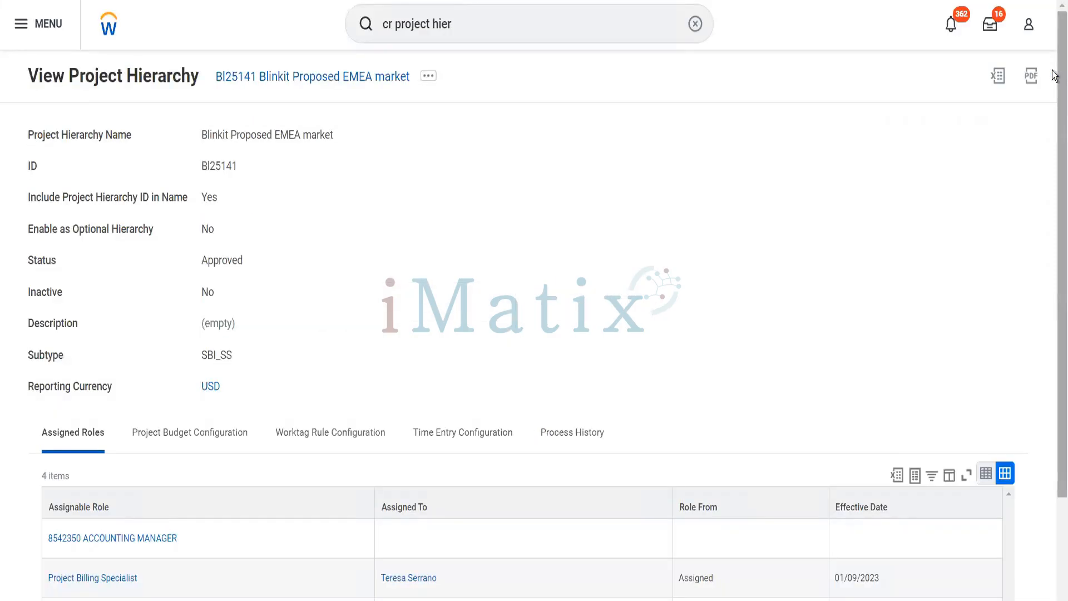
Shorten the search to "cr project" and open the Create Project task
{"action": "left_click", "coordinate": [477, 31]}
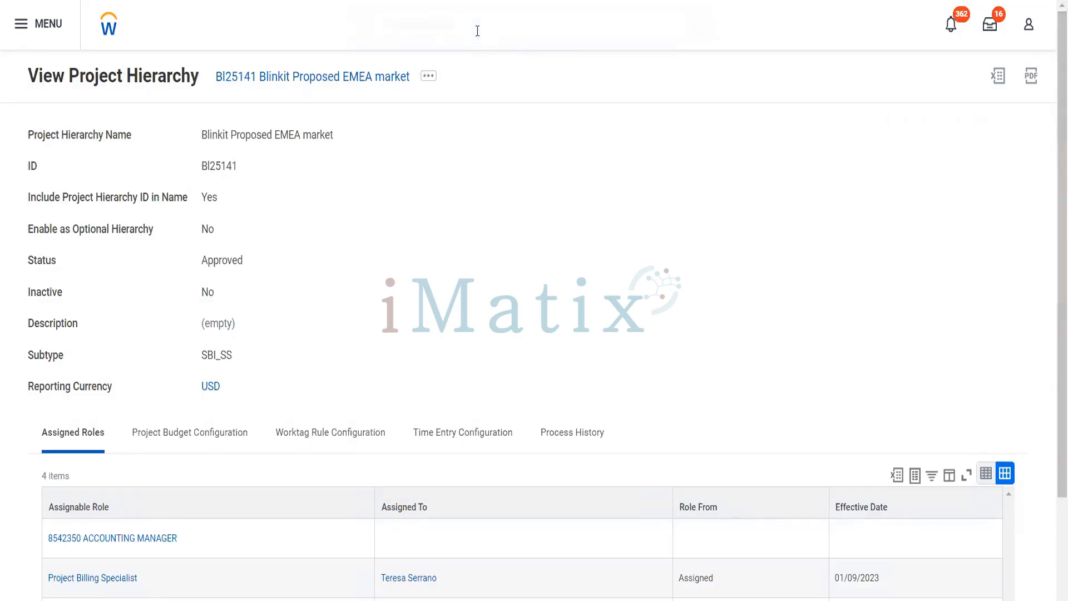
{"action": "key", "text": "BackSpace"}
{"action": "key", "text": "BackSpace"}
{"action": "key", "text": "BackSpace"}
{"action": "key", "text": "BackSpace"}
{"action": "key", "text": "BackSpace"}
{"action": "key", "text": "BackSpace"}
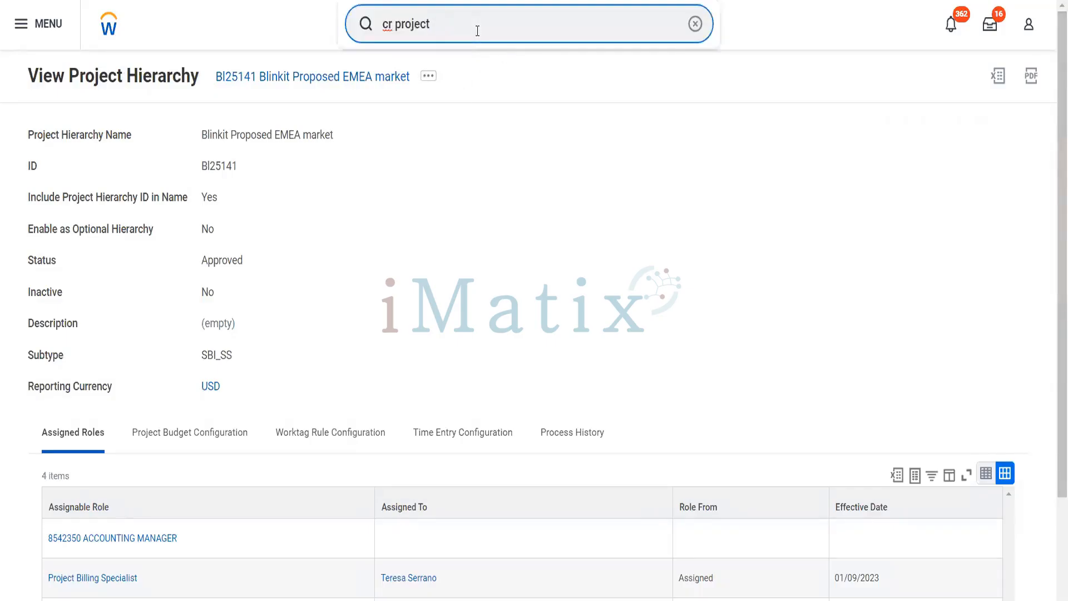
{"action": "type", "text": "t"}
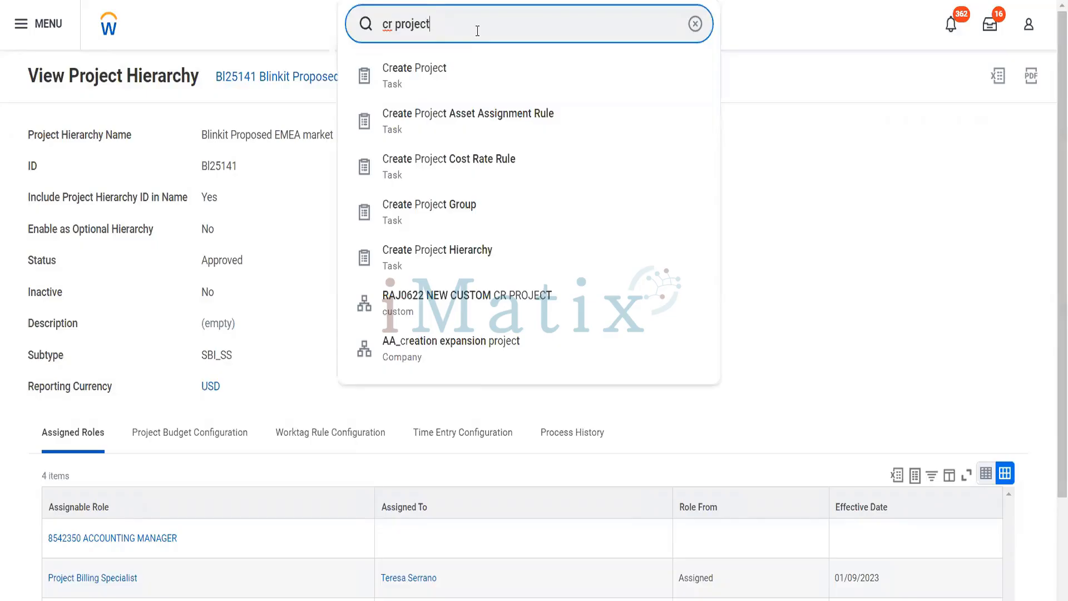
{"action": "left_click", "coordinate": [453, 72]}
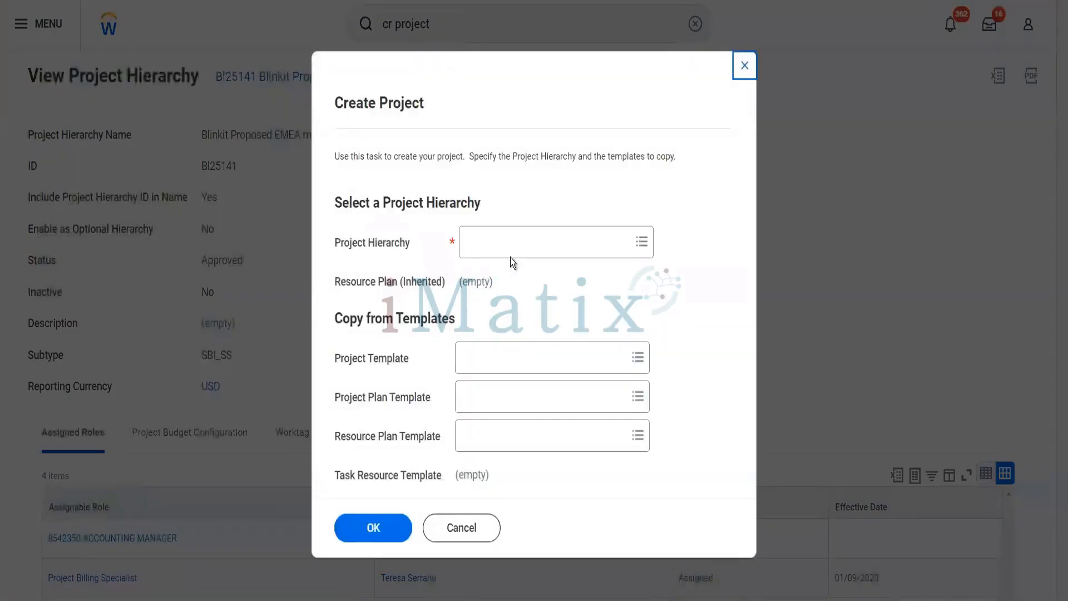
Select the Blinkit Proposed EMEA market project hierarchy for the new project and continue to its details
{"action": "left_click", "coordinate": [511, 243]}
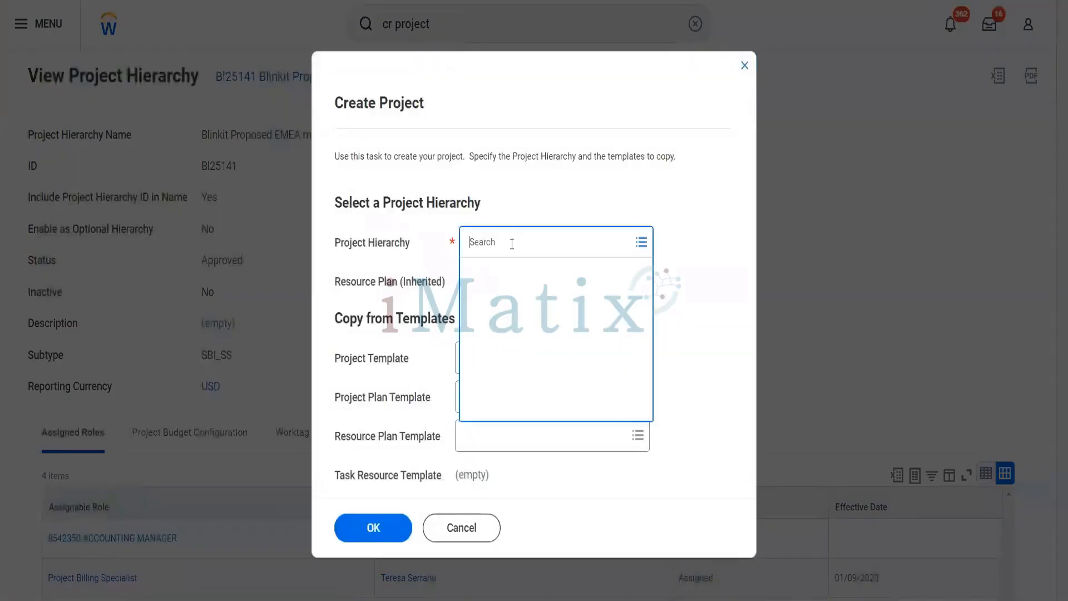
{"action": "type", "text": "blinkit Proposed EMEA market"}
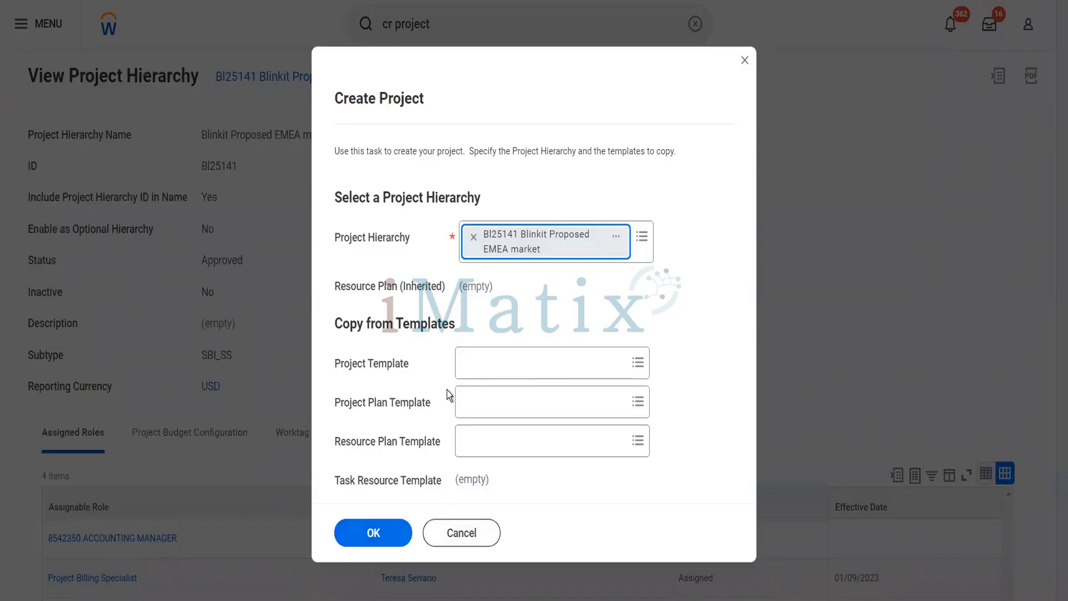
{"action": "left_click", "coordinate": [375, 536]}
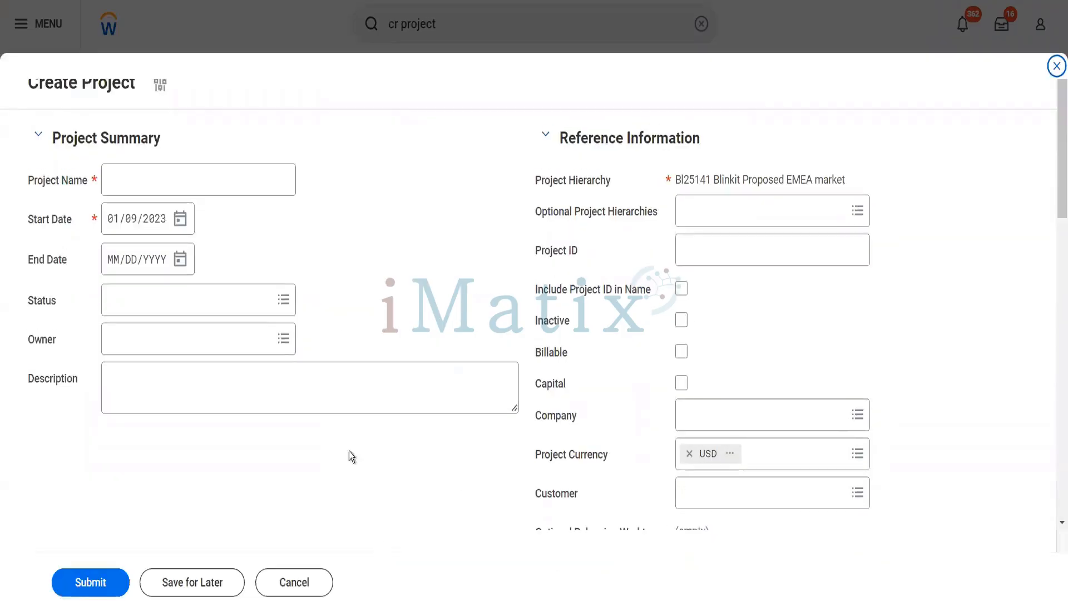
Name the new project "Blinkit Project Chennai" and set its status to Approved
{"action": "left_click", "coordinate": [196, 181]}
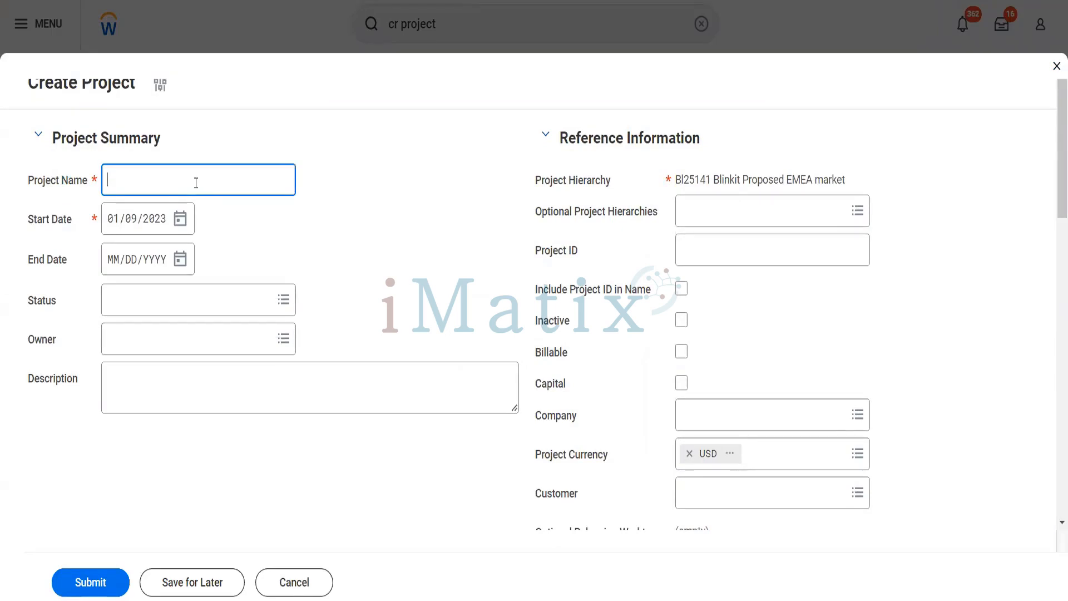
{"action": "type", "text": "Blinkit Project Chenna"}
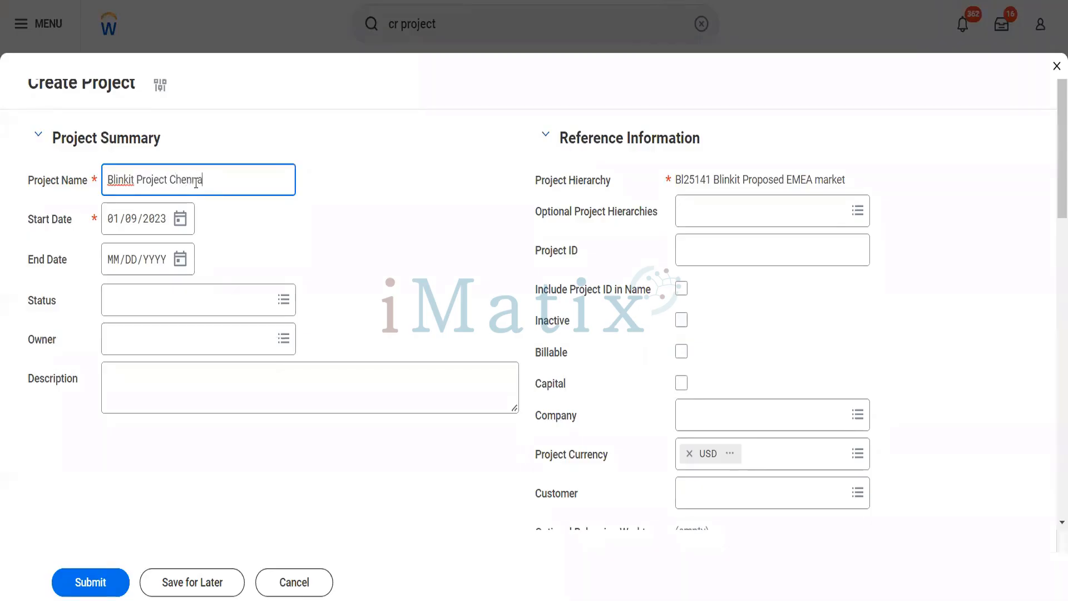
{"action": "type", "text": "i"}
{"action": "left_click", "coordinate": [237, 314]}
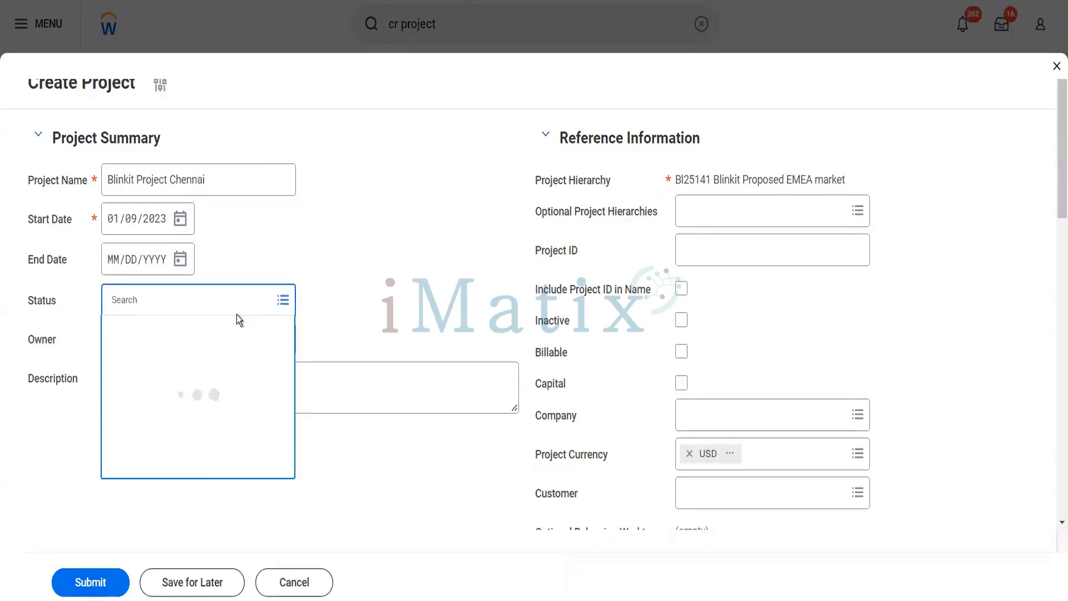
{"action": "left_click", "coordinate": [211, 335]}
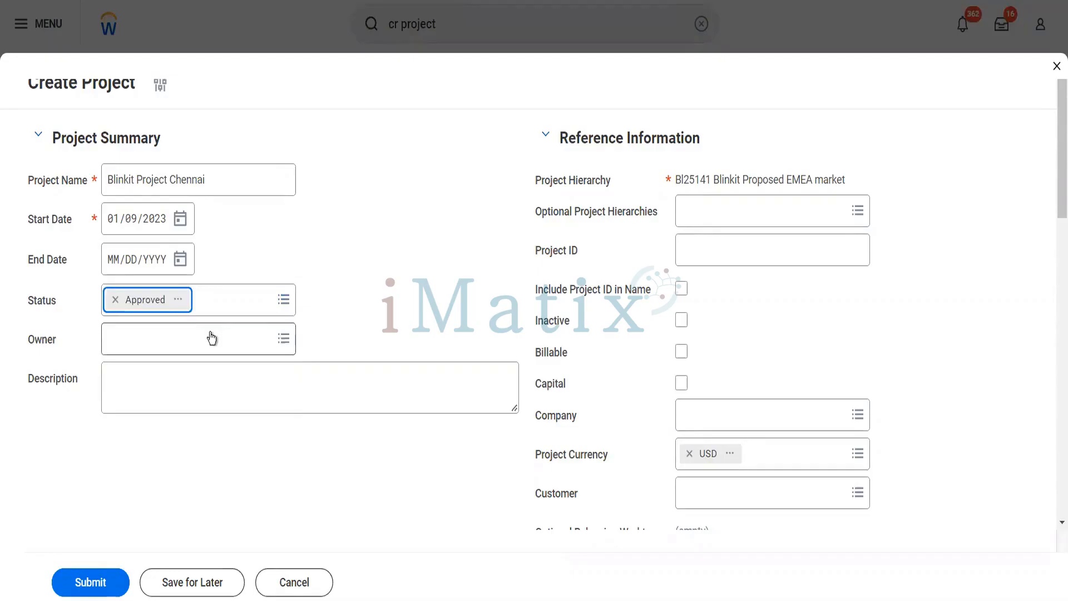
Assign the Senior Financial Analyst from WD People Insights as the owner of the new project
{"action": "left_click", "coordinate": [210, 350]}
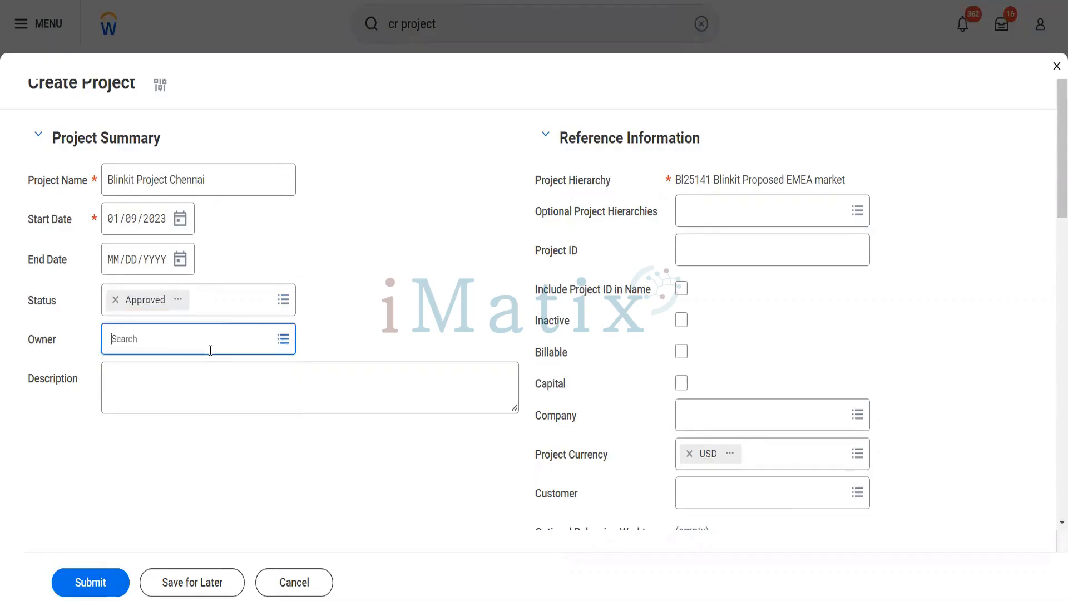
{"action": "type", "text": "t"}
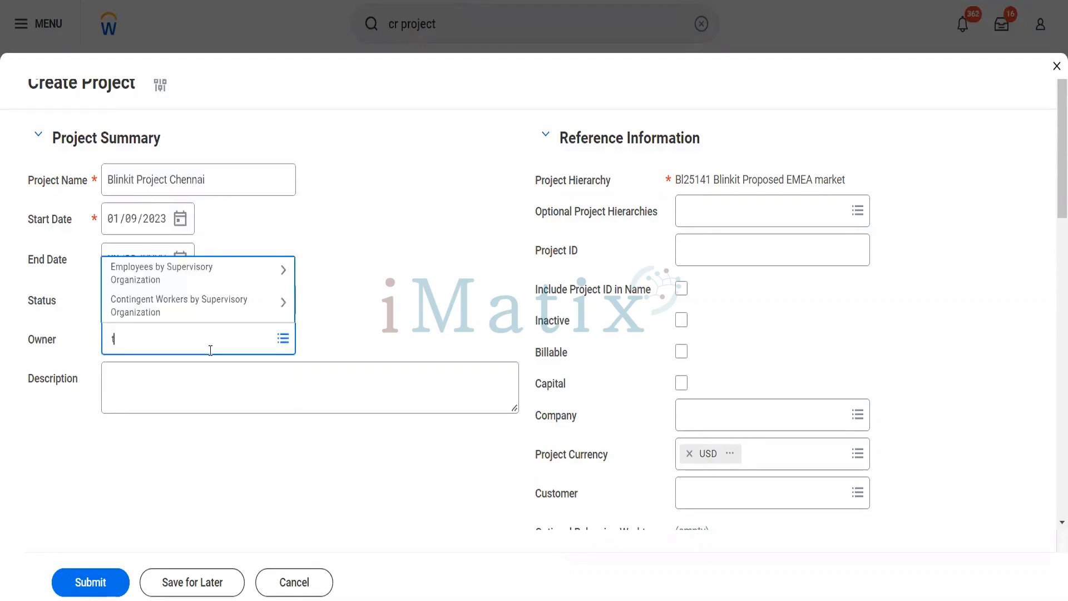
{"action": "type", "text": "er ser"}
{"action": "key", "text": "Return"}
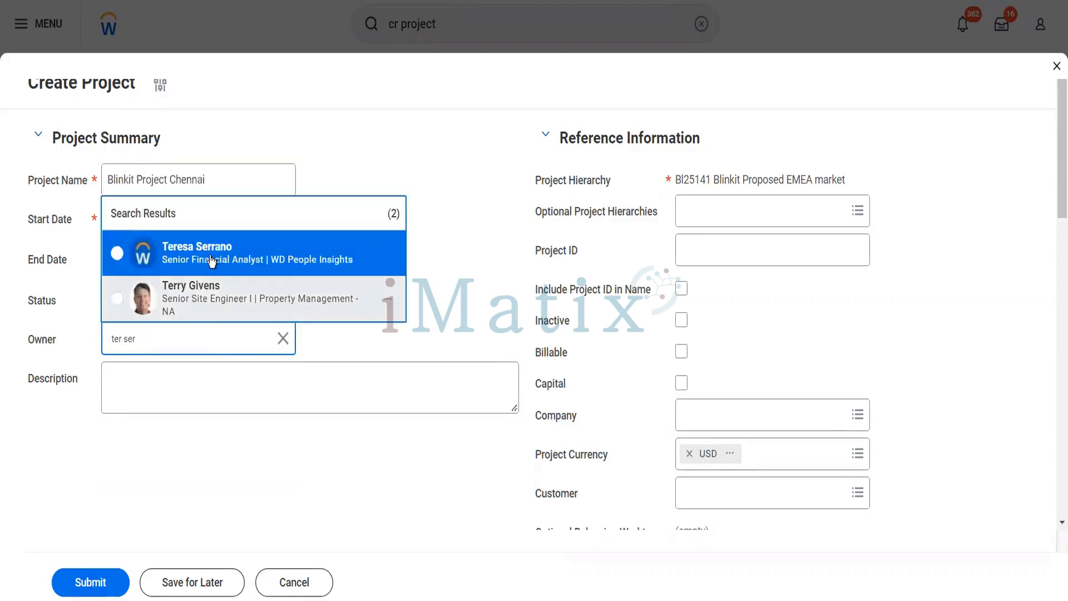
{"action": "left_click", "coordinate": [211, 260]}
Enter the project description "This project is created to have a better market capture in the Chennai"
{"action": "left_click", "coordinate": [250, 379]}
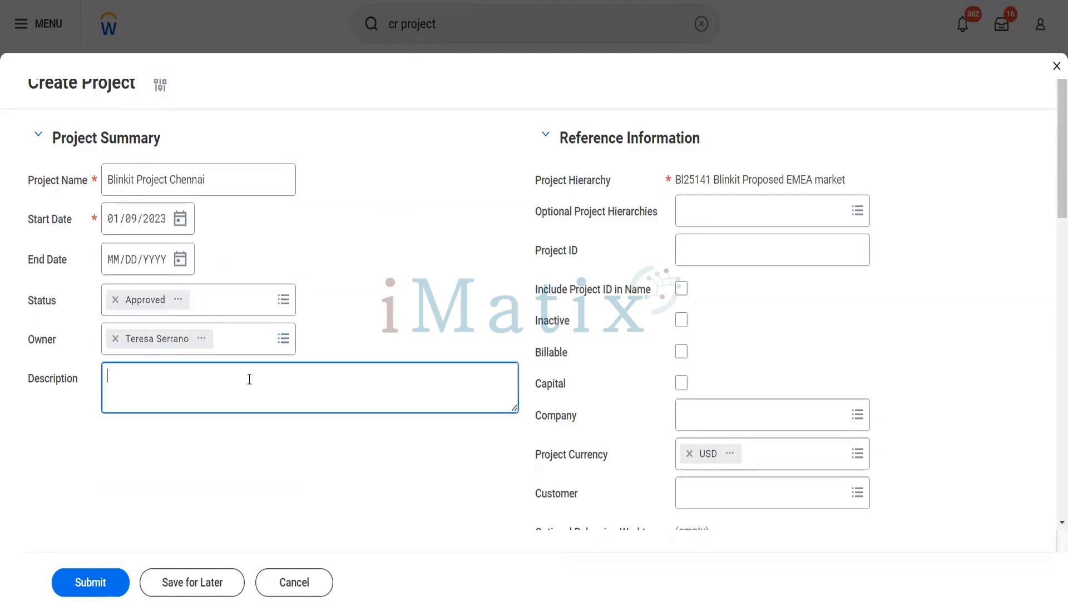
{"action": "type", "text": "This project is crea"}
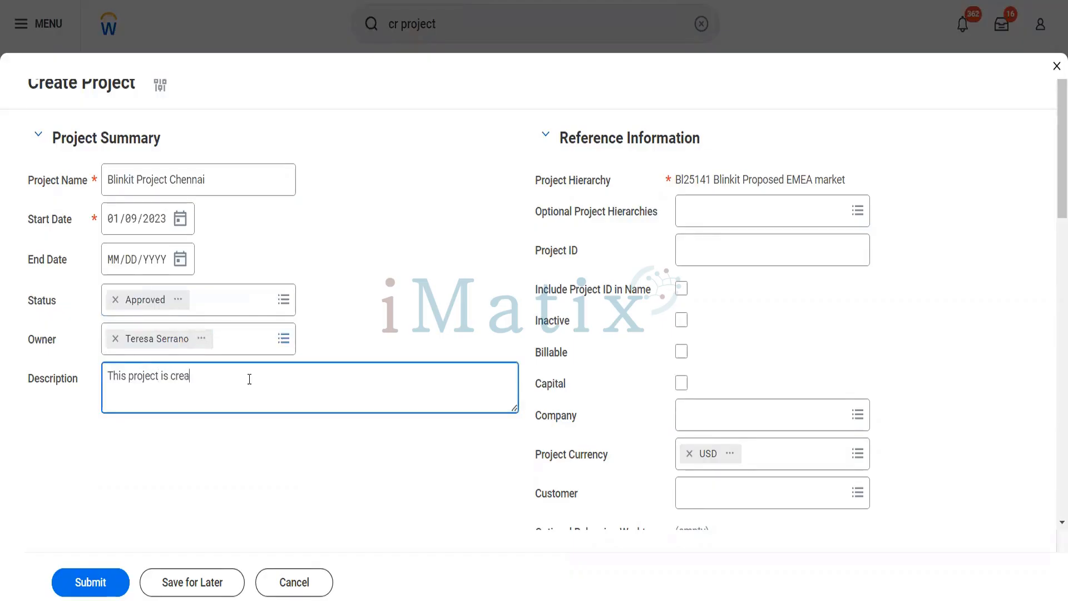
{"action": "type", "text": "ted to have a petter market capture in the "}
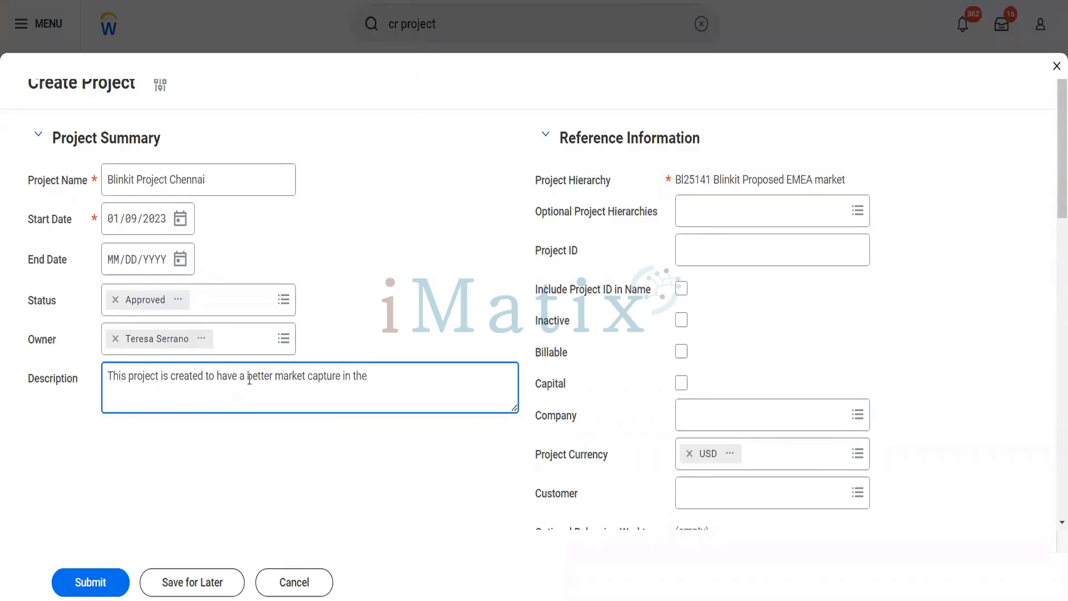
{"action": "type", "text": "Chennai"}
{"action": "left_click", "coordinate": [733, 276]}
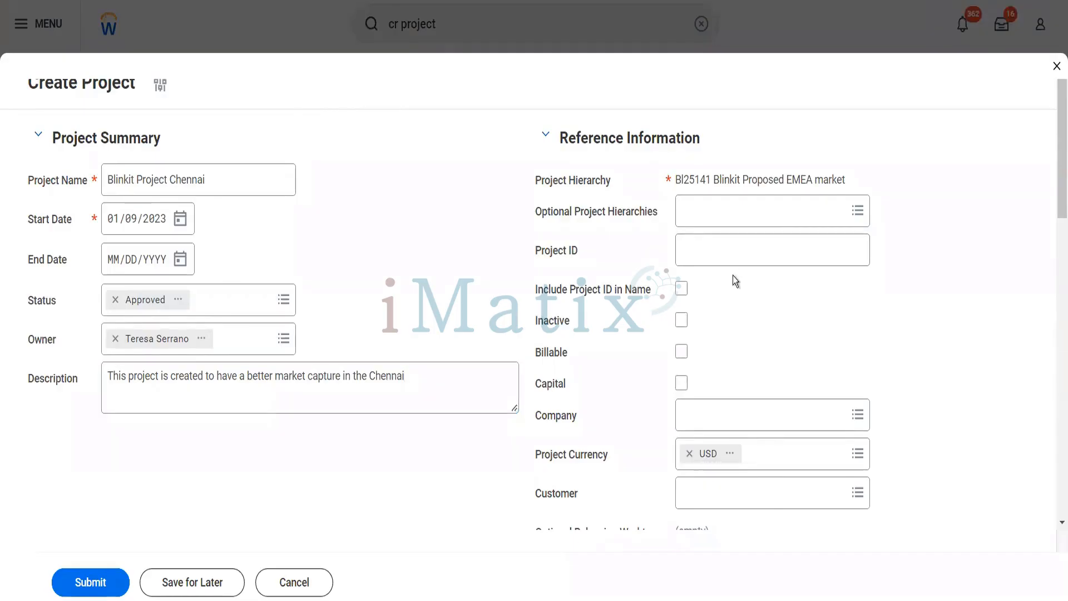
Set the project ID to BPC01 and include the ID in the project name
{"action": "left_click", "coordinate": [723, 252]}
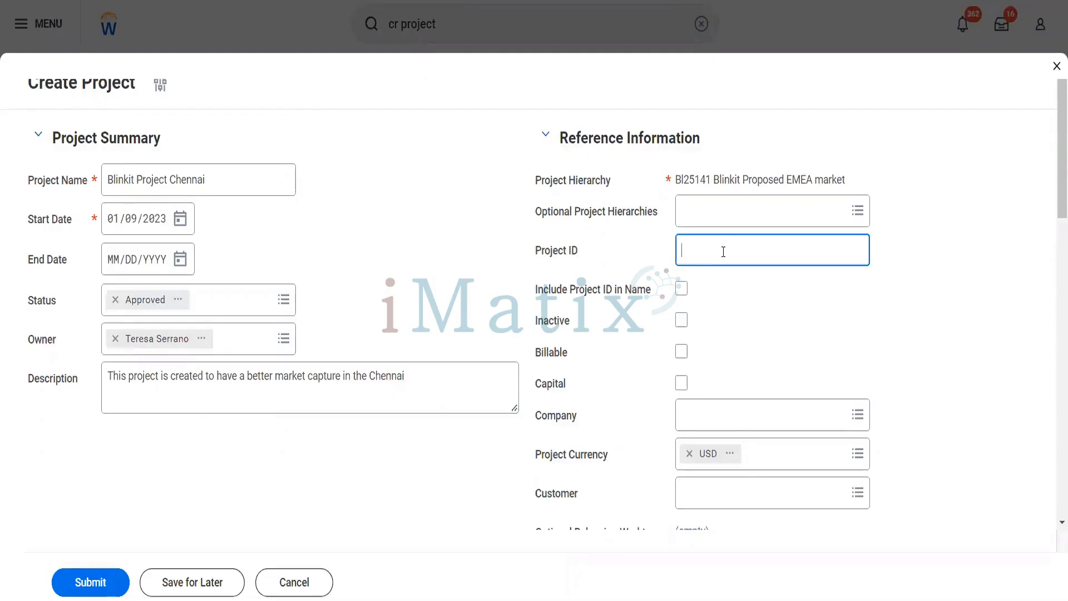
{"action": "type", "text": "BPC01"}
{"action": "left_click", "coordinate": [682, 289]}
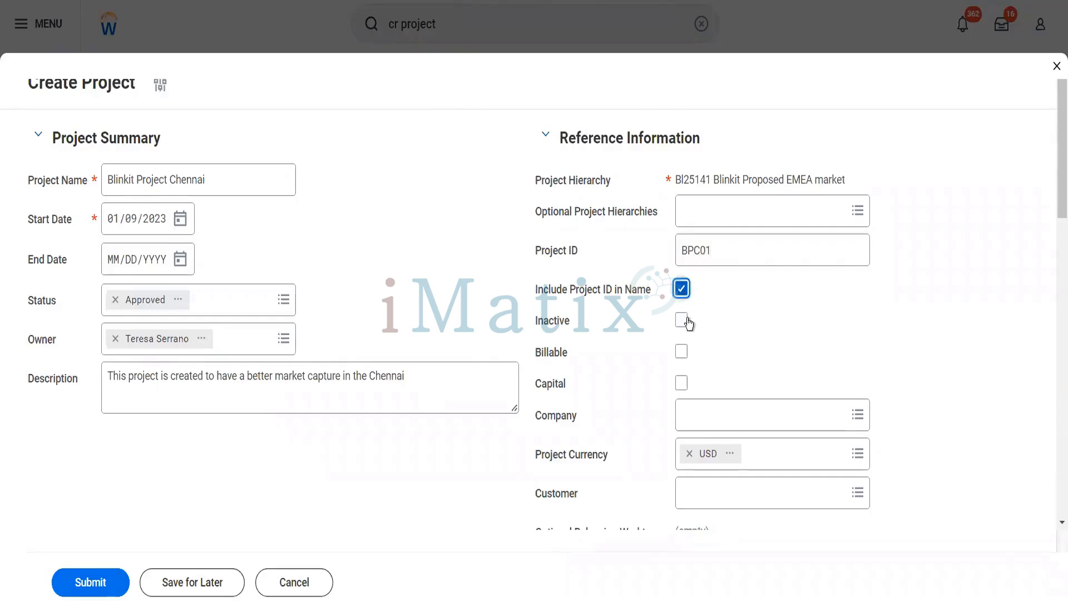
Select BGC Blinkit Grocery Delivery as the project's company
{"action": "mouse_move", "coordinate": [688, 324]}
{"action": "scroll", "coordinate": [726, 385], "scroll_direction": "down", "scroll_amount": 2}
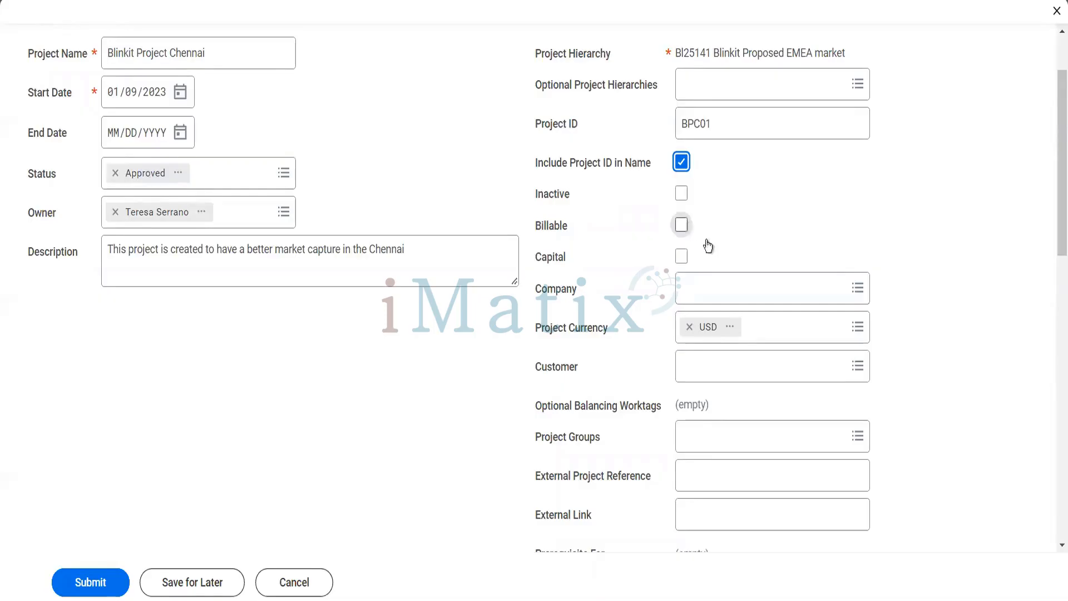
{"action": "left_click", "coordinate": [709, 289]}
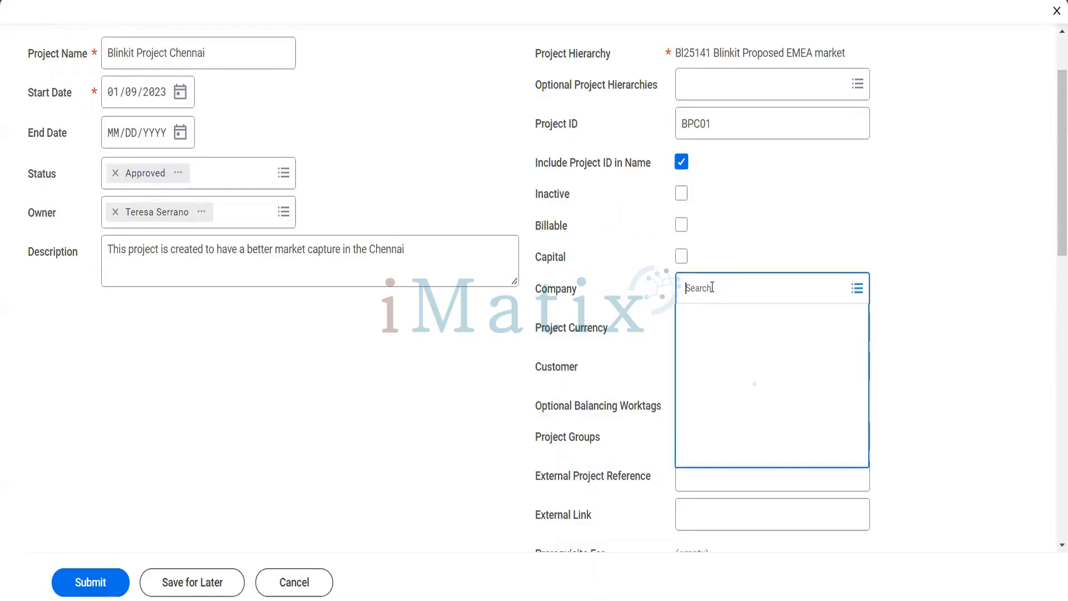
{"action": "type", "text": "bgc"}
{"action": "key", "text": "Return"}
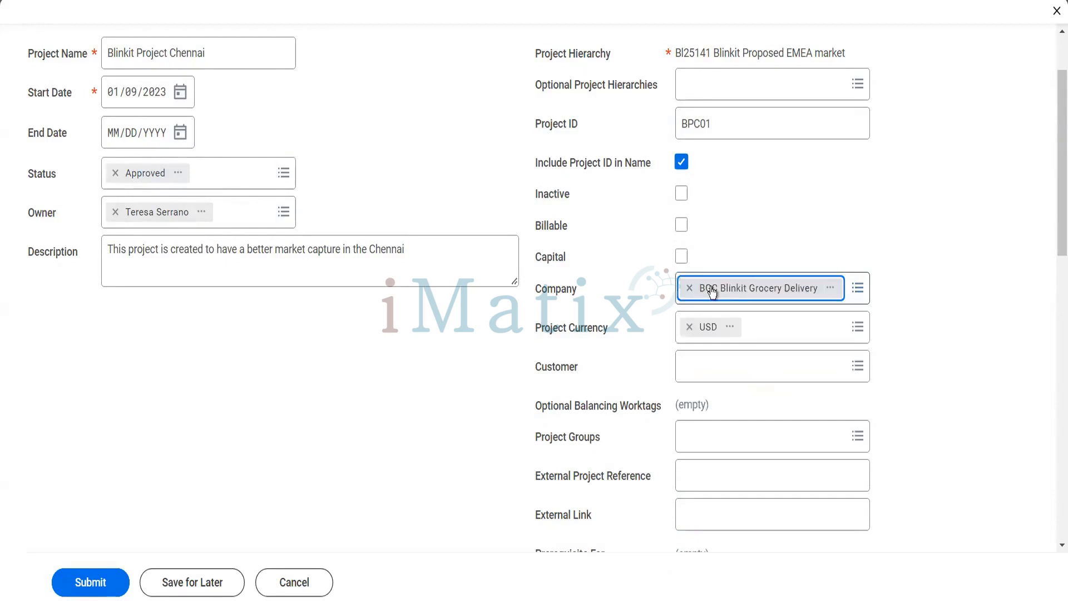
Select Reliance Hotels as the project's customer
{"action": "left_click", "coordinate": [706, 365]}
{"action": "type", "text": "rel"}
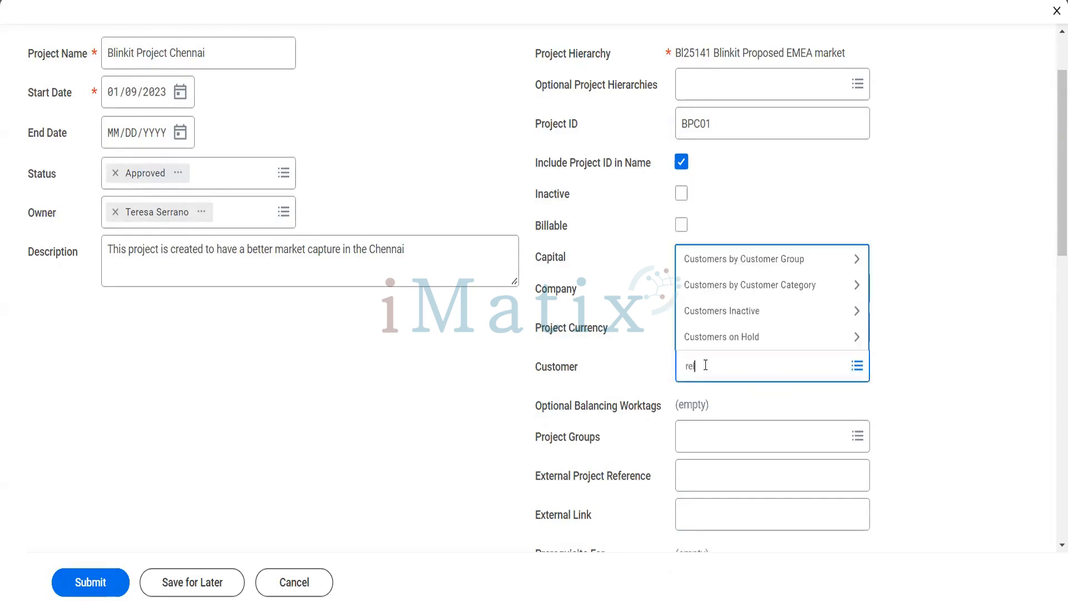
{"action": "type", "text": " hotel"}
{"action": "key", "text": "Return"}
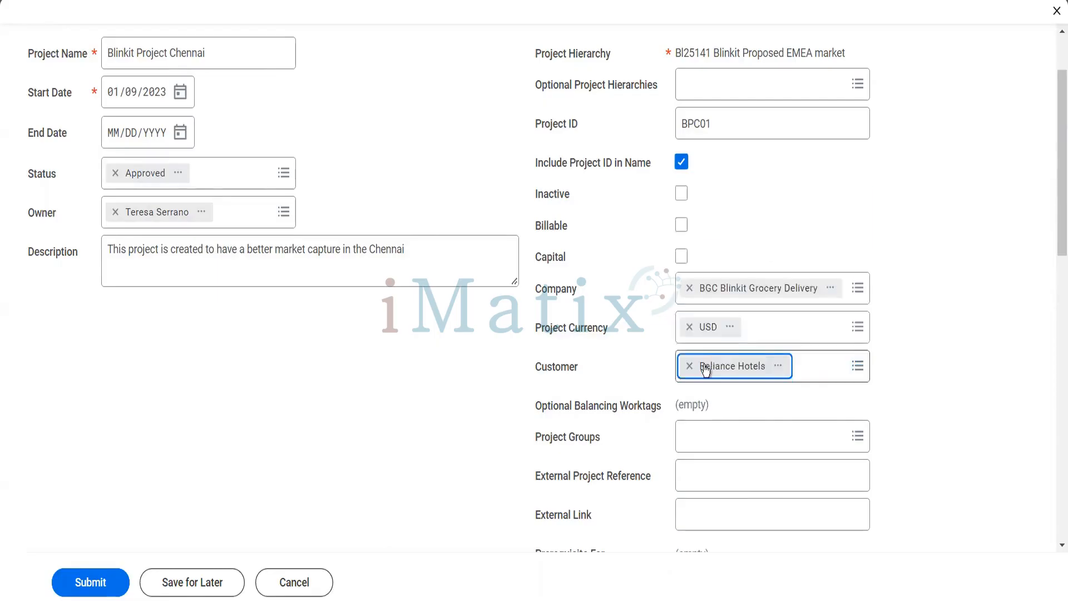
Search the customers for "dell" and change the project's customer to Dell Imports
{"action": "left_click", "coordinate": [822, 369]}
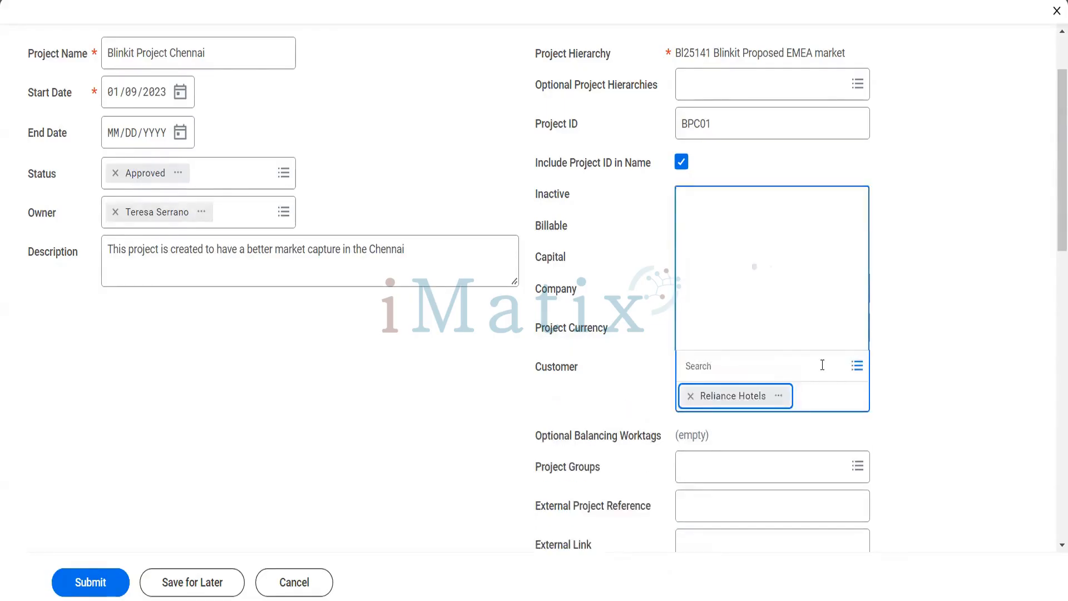
{"action": "type", "text": "de"}
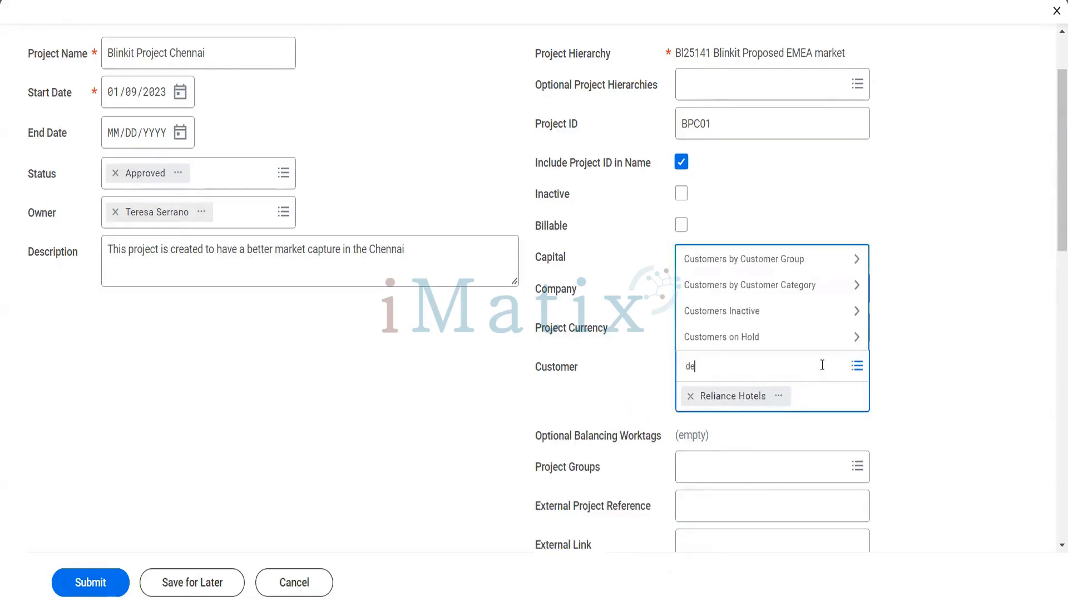
{"action": "type", "text": "ll"}
{"action": "key", "text": "Return"}
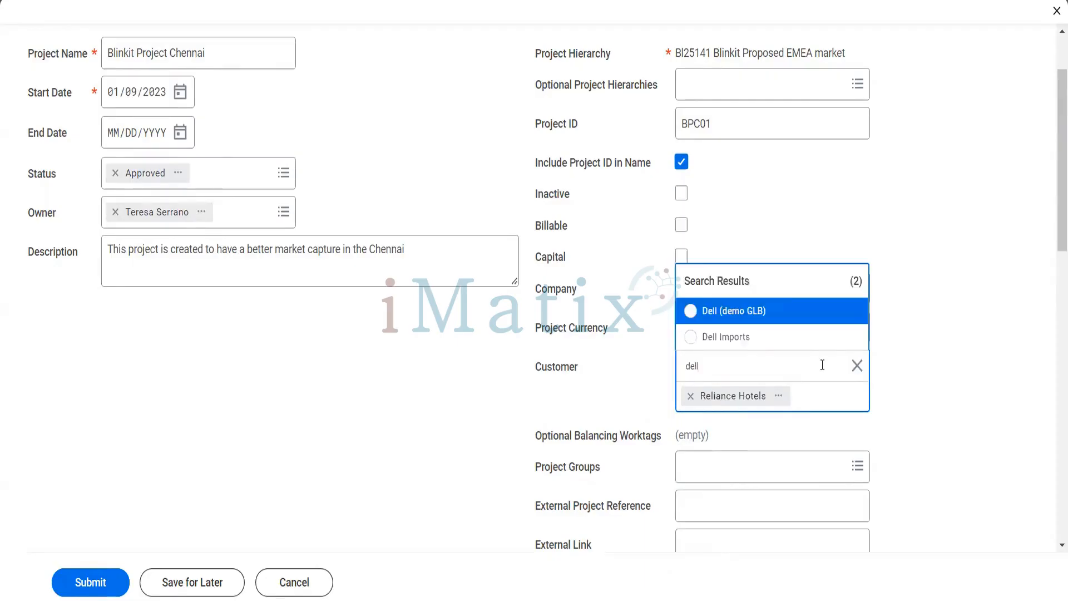
{"action": "left_click", "coordinate": [751, 343]}
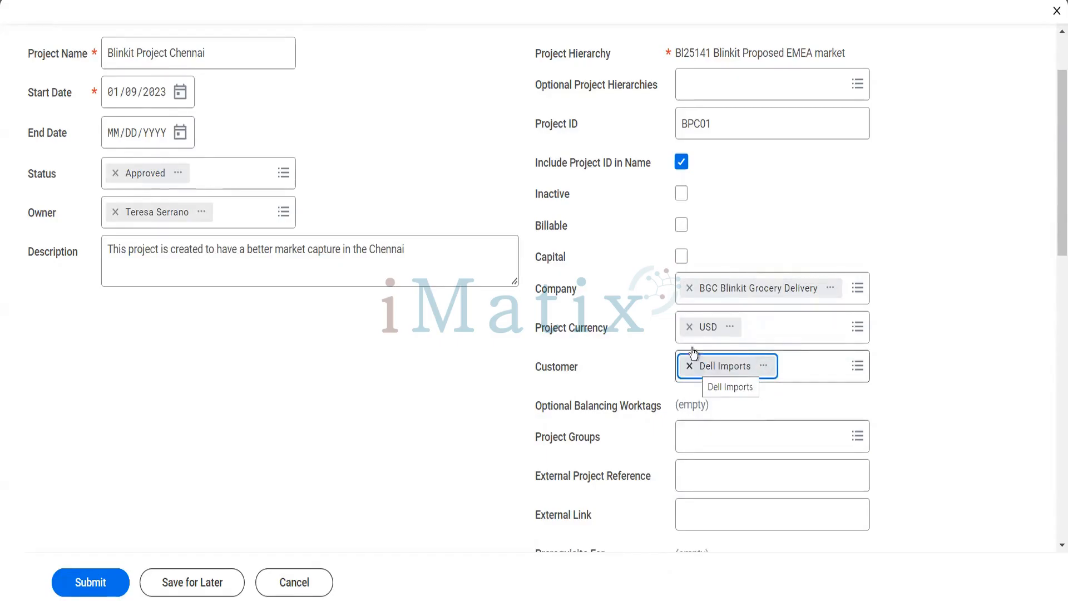
Clear the project's company and replace it with GMS USA Global Modern Services,USA
{"action": "left_click", "coordinate": [689, 288]}
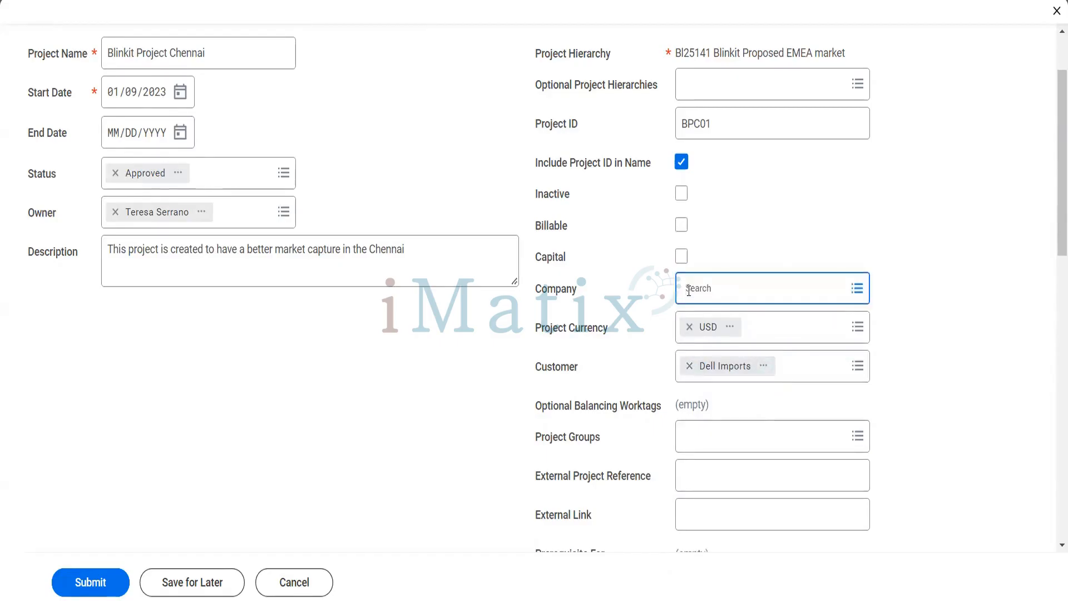
{"action": "type", "text": "gms usas"}
{"action": "key", "text": "Return"}
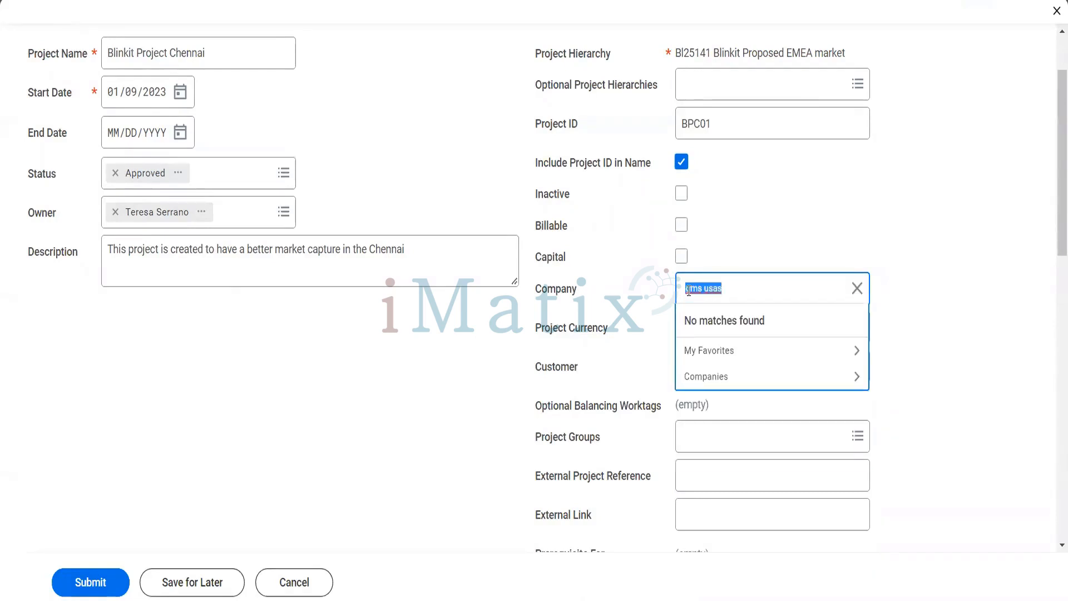
{"action": "key", "text": "End"}
{"action": "key", "text": "BackSpace"}
{"action": "key", "text": "Return"}
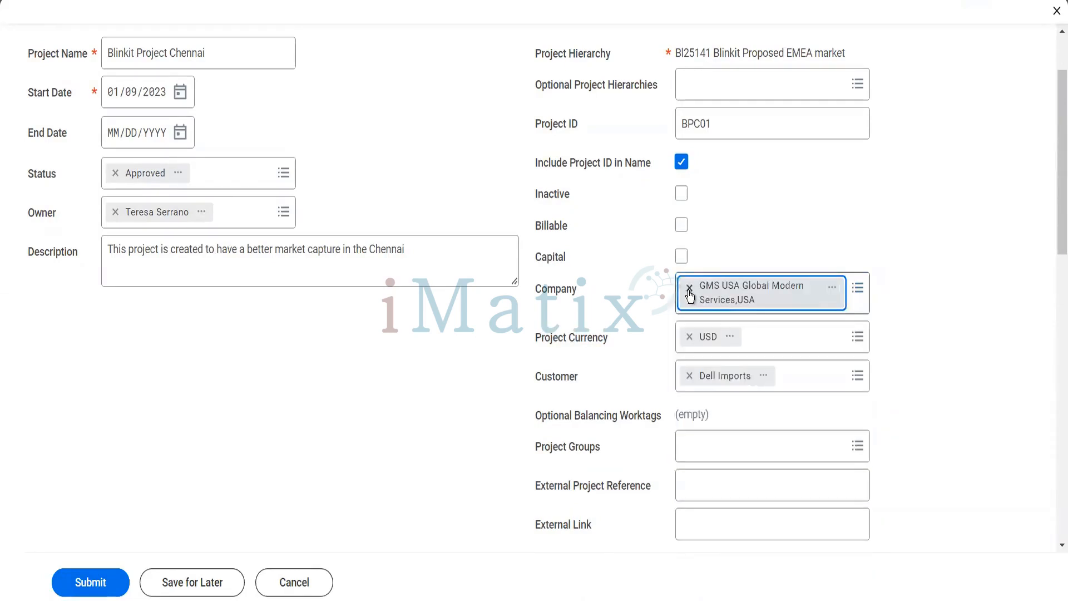
Change the company back to BGC Blinkit Grocery Delivery, then clear it and select the same company again
{"action": "left_click", "coordinate": [857, 290]}
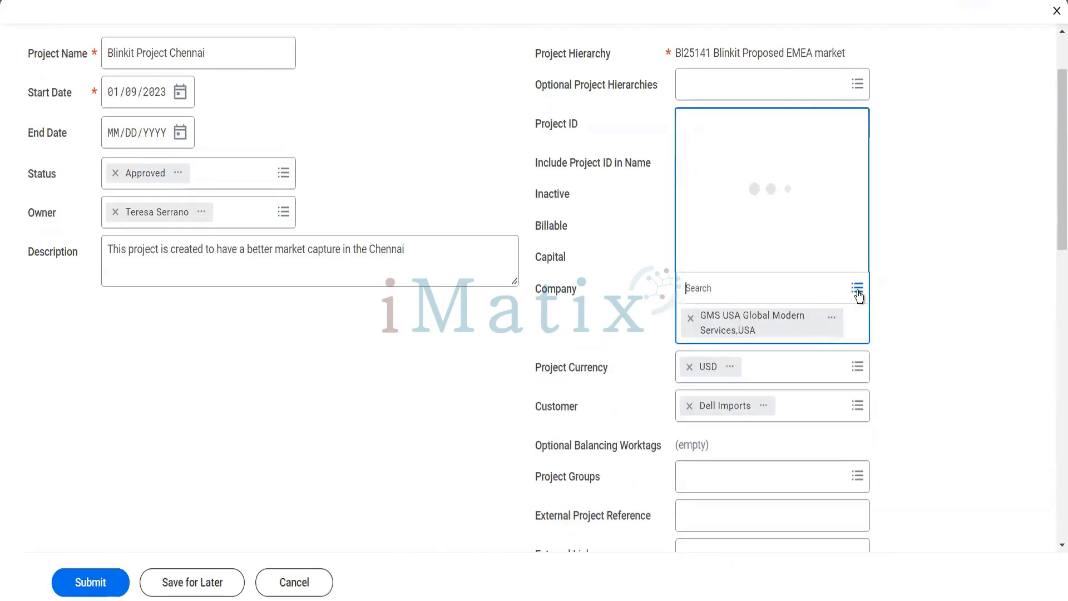
{"action": "type", "text": "b"}
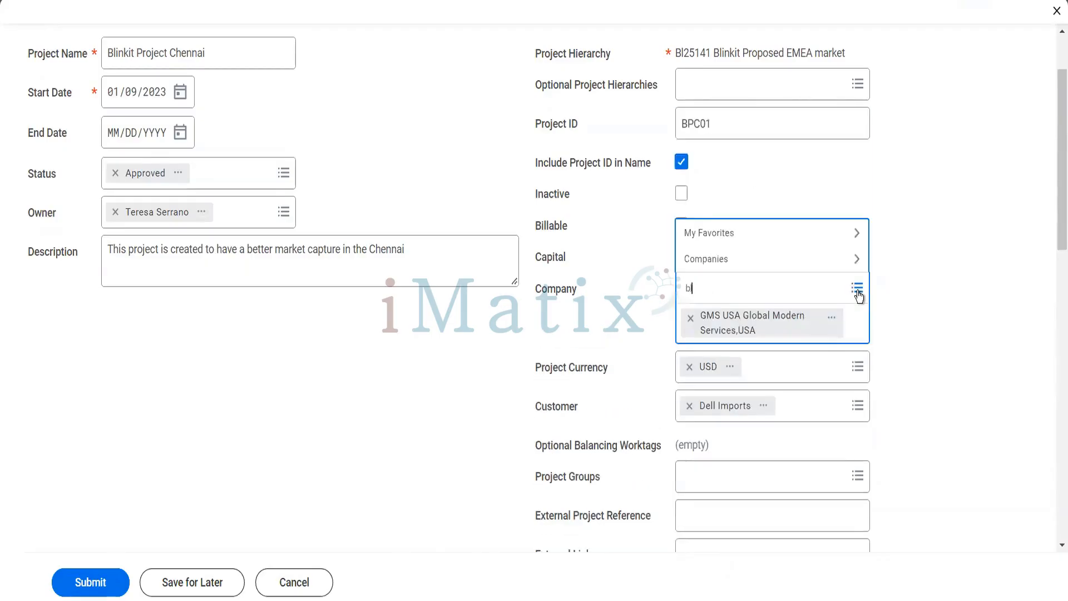
{"action": "type", "text": "linki"}
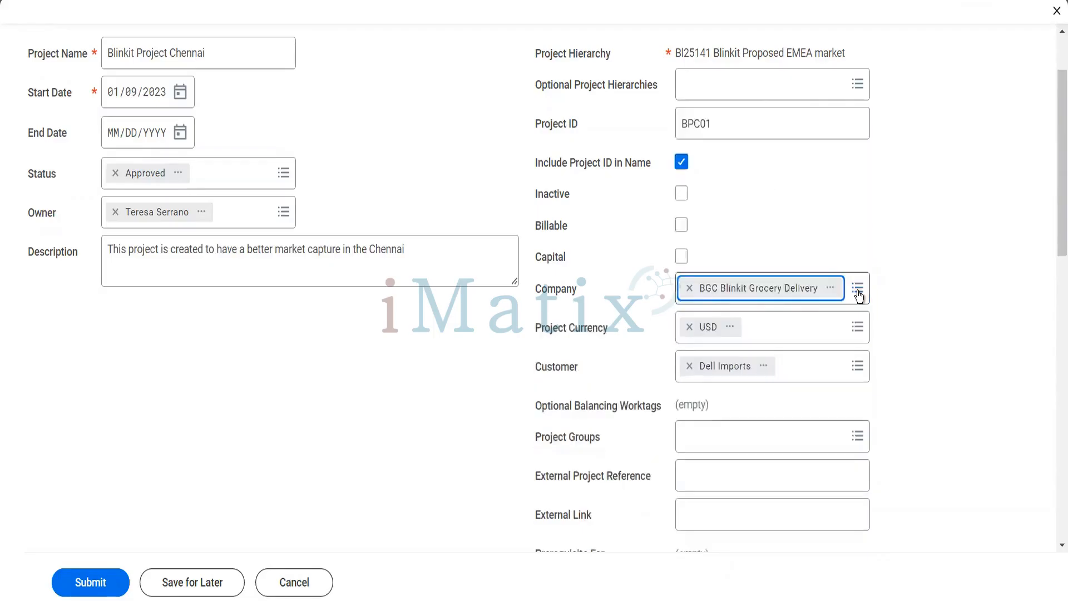
{"action": "left_click", "coordinate": [690, 288]}
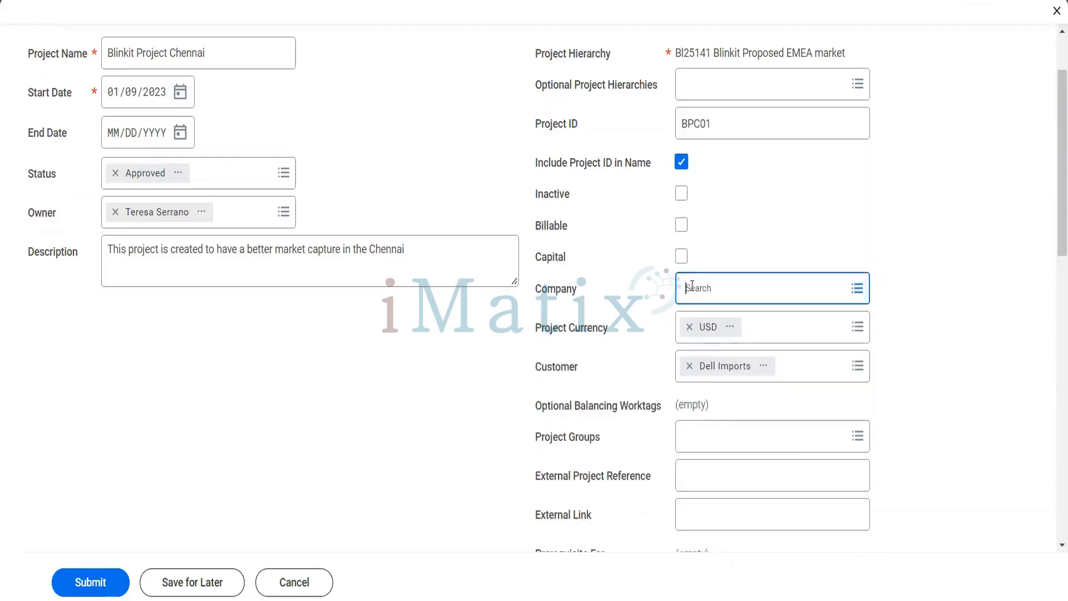
{"action": "type", "text": "bbc"}
{"action": "key", "text": "Return"}
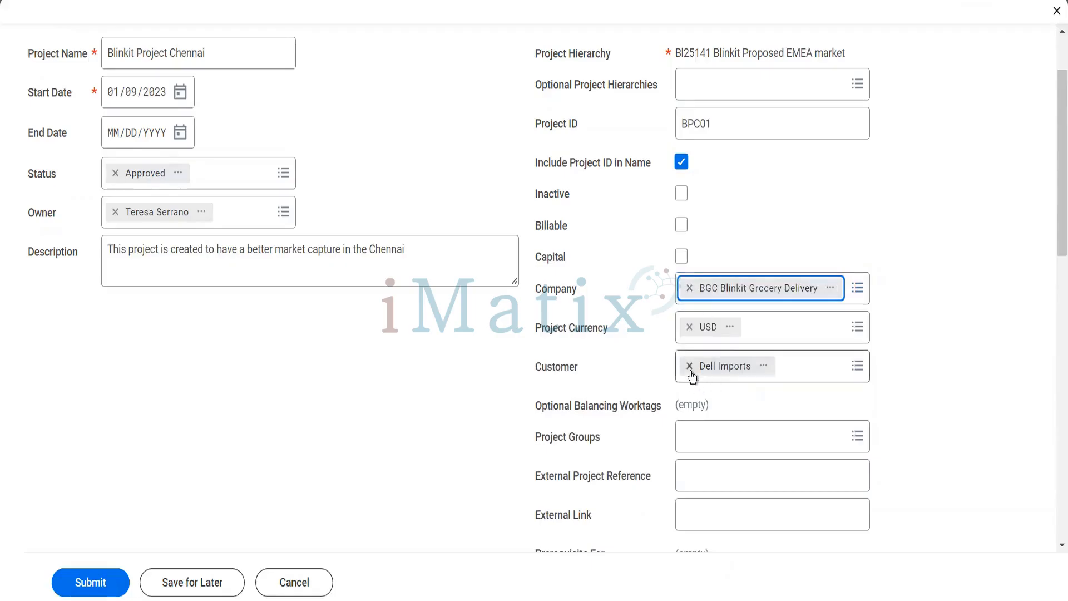
Remove Dell Imports as the project's customer and select Reliance Hotels again
{"action": "left_click", "coordinate": [690, 371]}
{"action": "type", "text": "rel"}
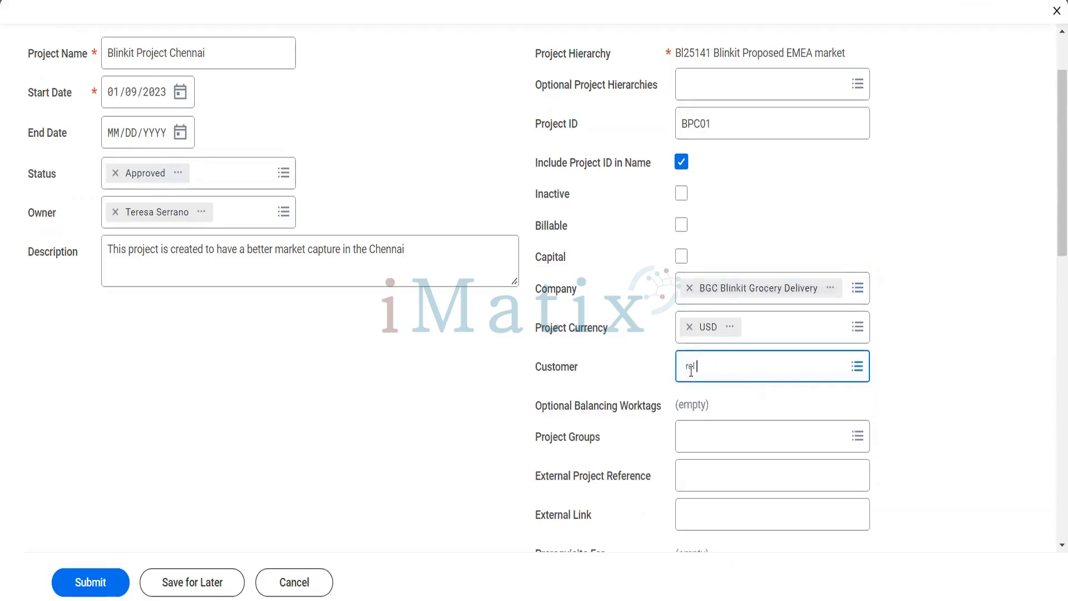
{"action": "type", "text": " hote"}
{"action": "type", "text": "l"}
{"action": "key", "text": "Return"}
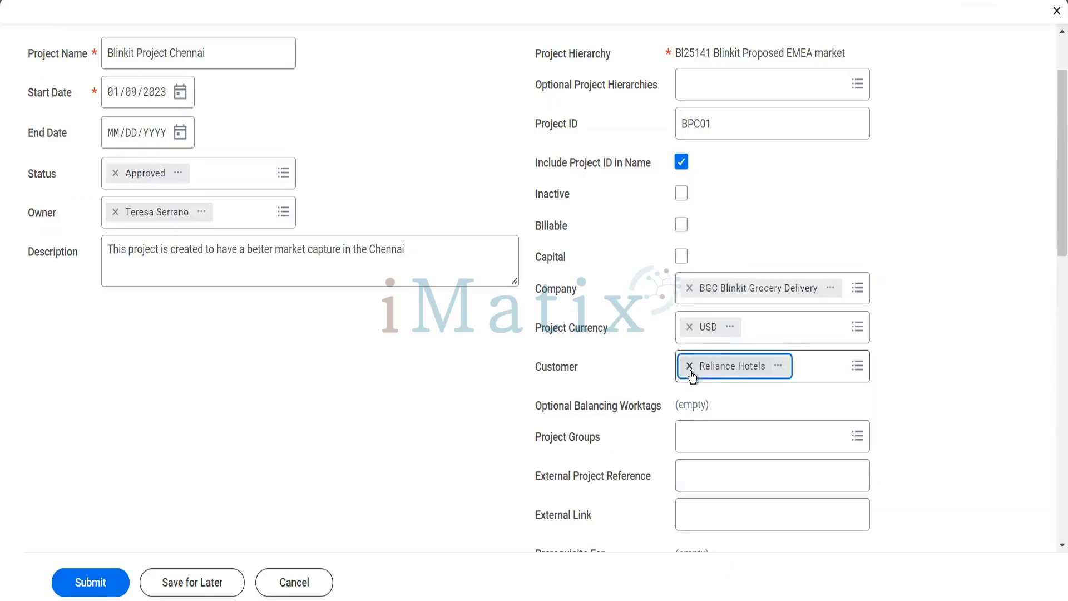
{"action": "scroll", "coordinate": [688, 460], "scroll_direction": "down", "scroll_amount": 3}
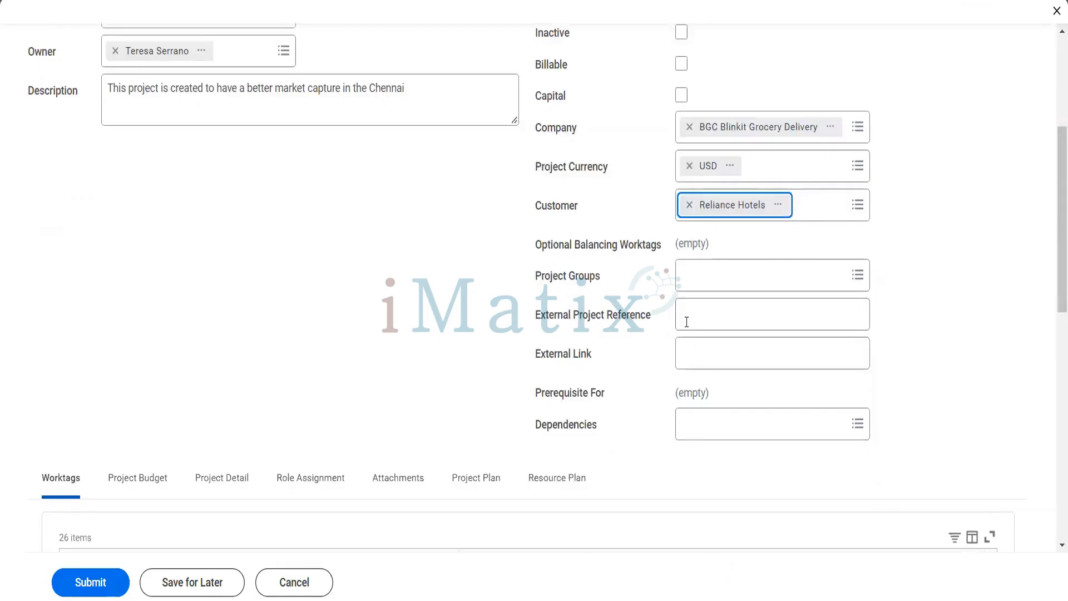
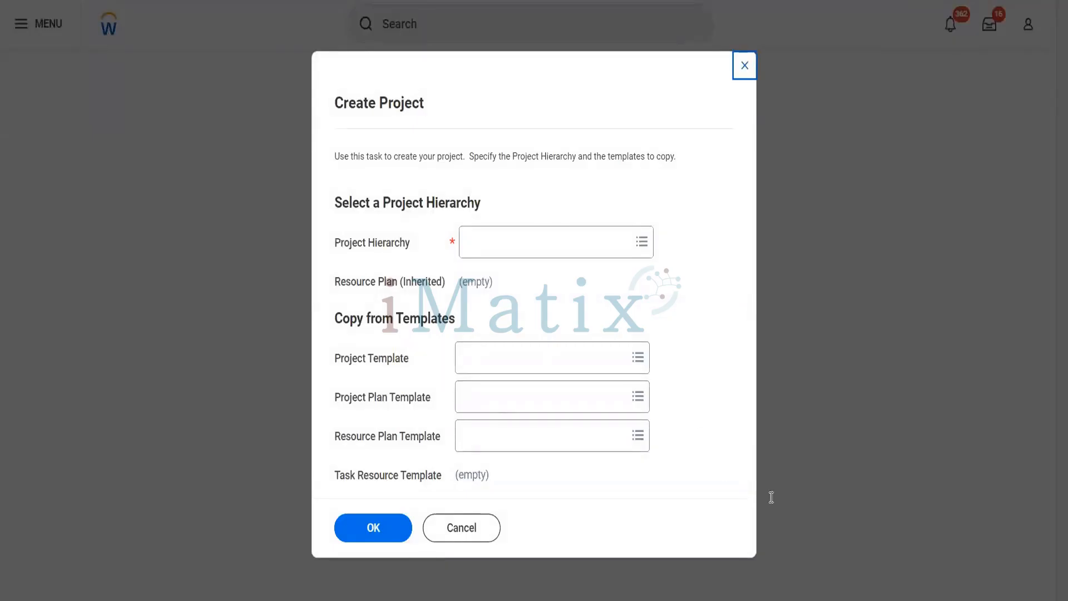
Select the Blinkit Proposed EMEA market hierarchy in the fresh Create Project task and continue to the project details
{"action": "left_click", "coordinate": [516, 257]}
{"action": "type", "text": "bg"}
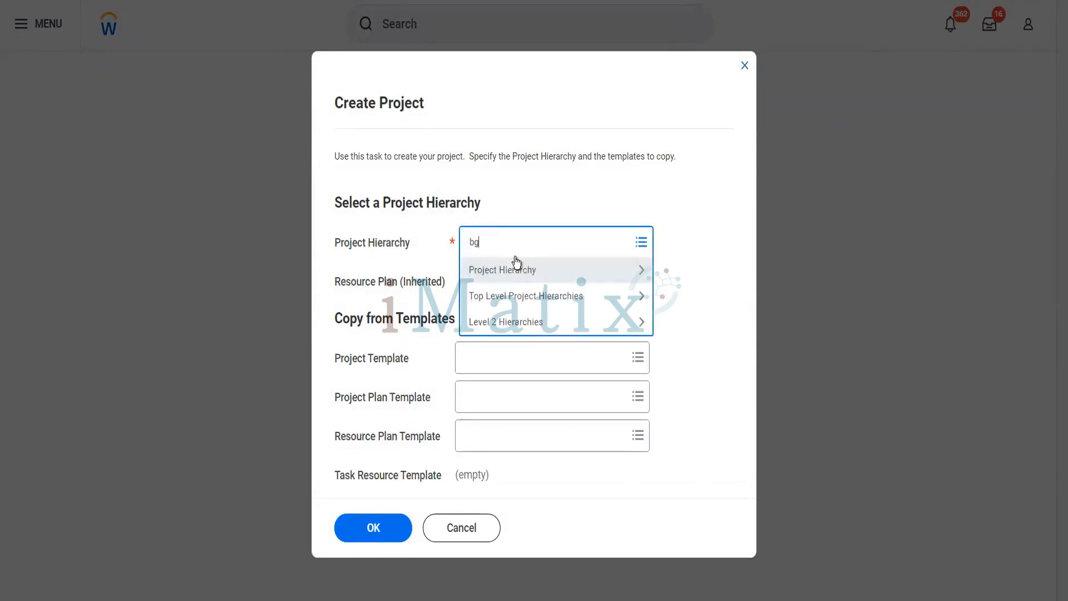
{"action": "key", "text": "BackSpace"}
{"action": "type", "text": "linkit"}
{"action": "key", "text": "Return"}
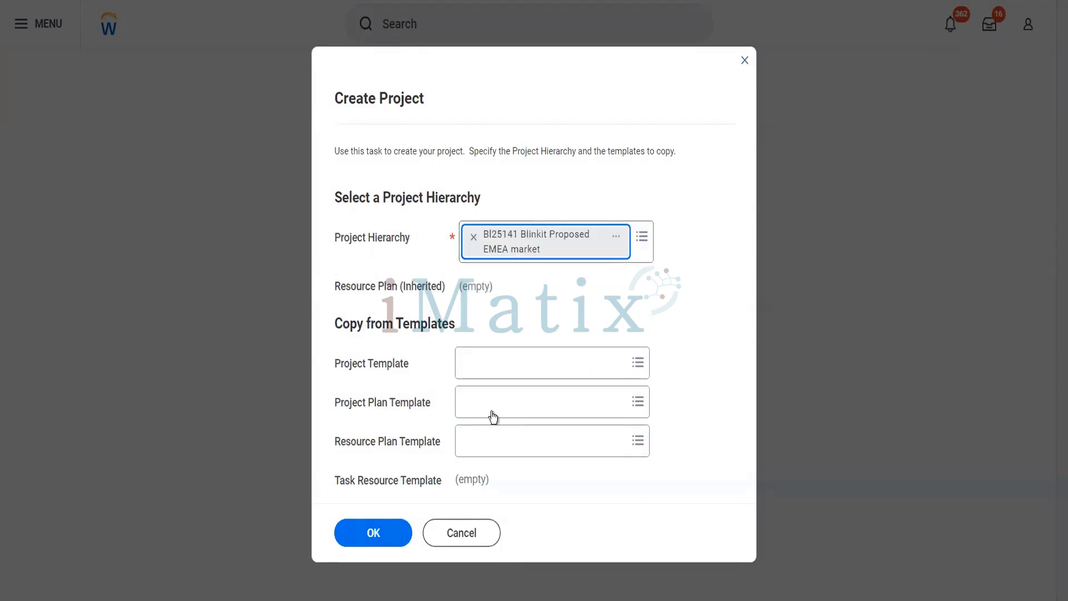
{"action": "left_click", "coordinate": [375, 532]}
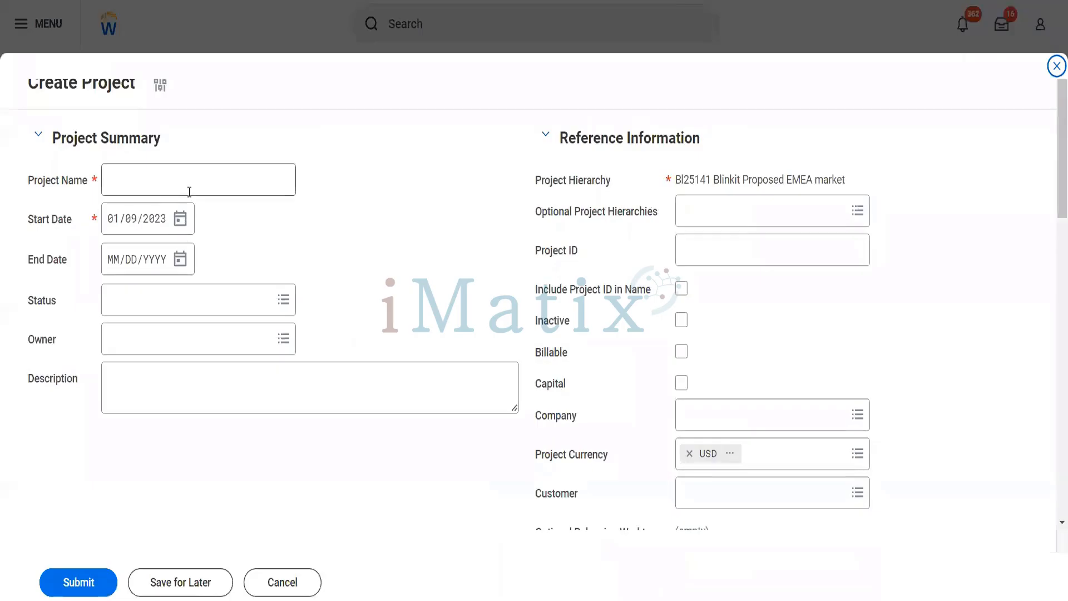
Name the new project Blinkit Chennai and set its status to Approved
{"action": "left_click", "coordinate": [189, 191]}
{"action": "type", "text": "Bli"}
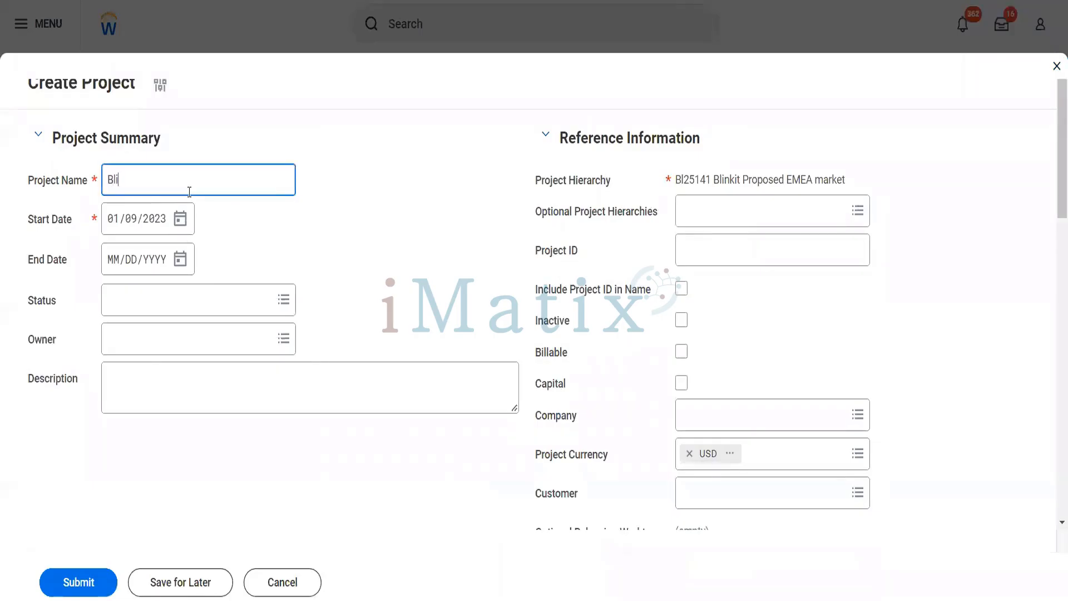
{"action": "type", "text": "nkit Chennai"}
{"action": "left_click", "coordinate": [168, 312]}
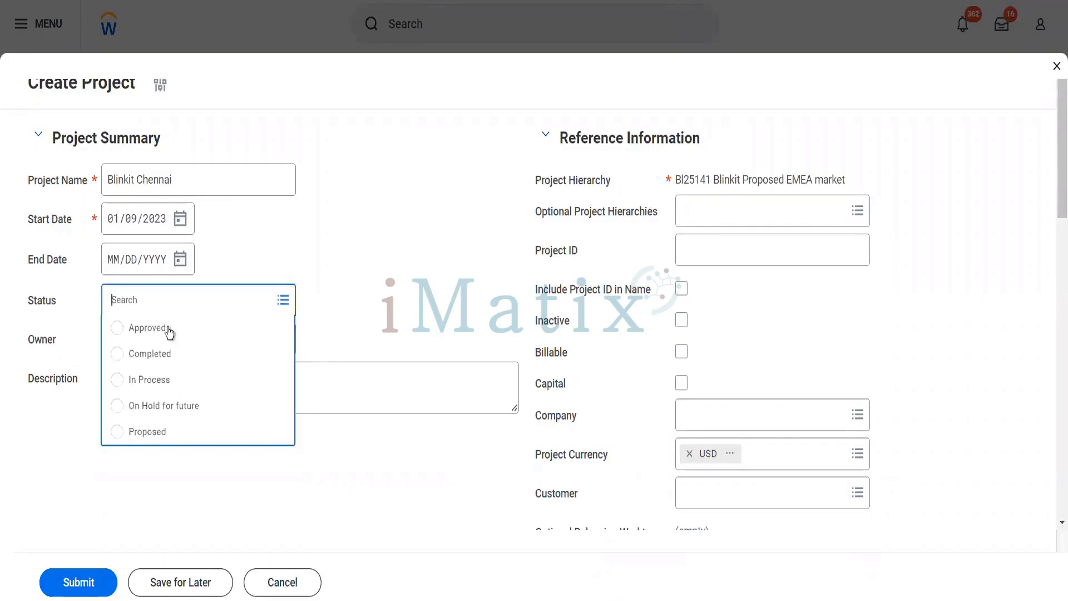
{"action": "left_click", "coordinate": [169, 331]}
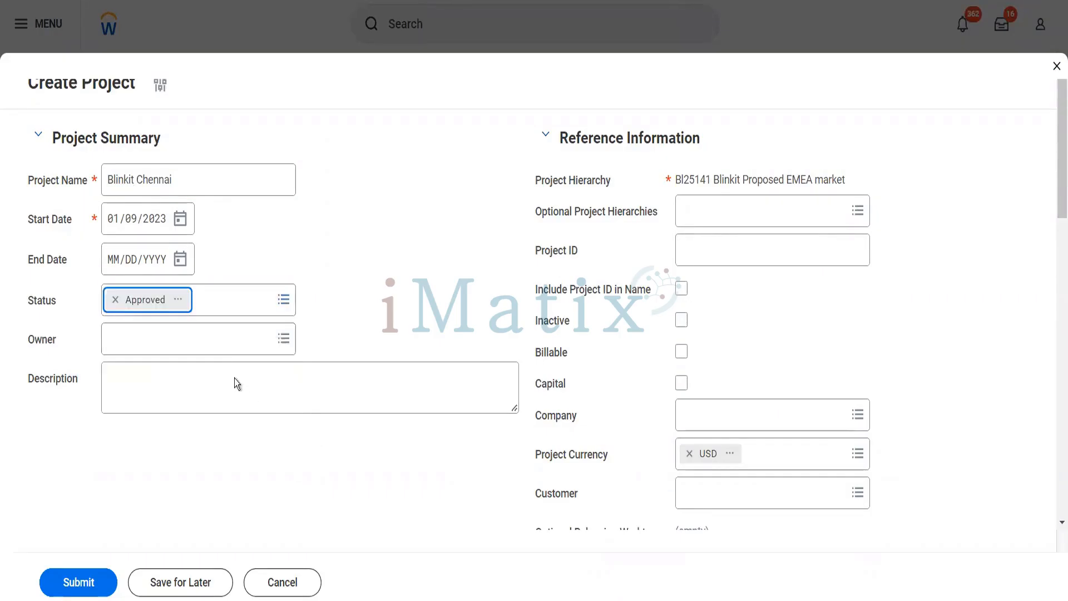
Find the Senior Financial Analyst from WD People Insights and assign that worker as the project's owner
{"action": "left_click", "coordinate": [228, 350]}
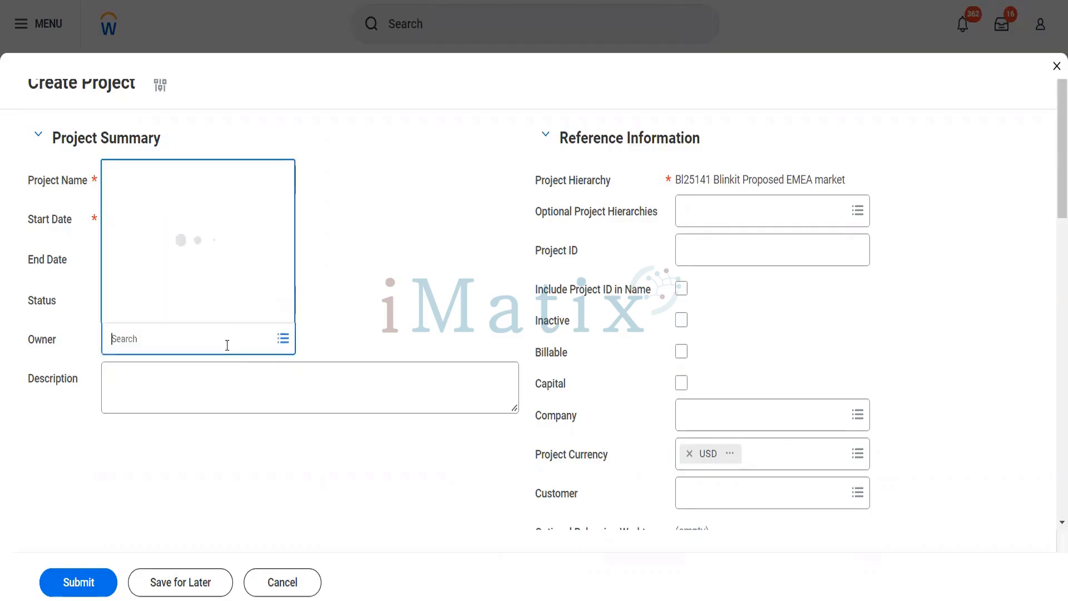
{"action": "type", "text": "ter ser"}
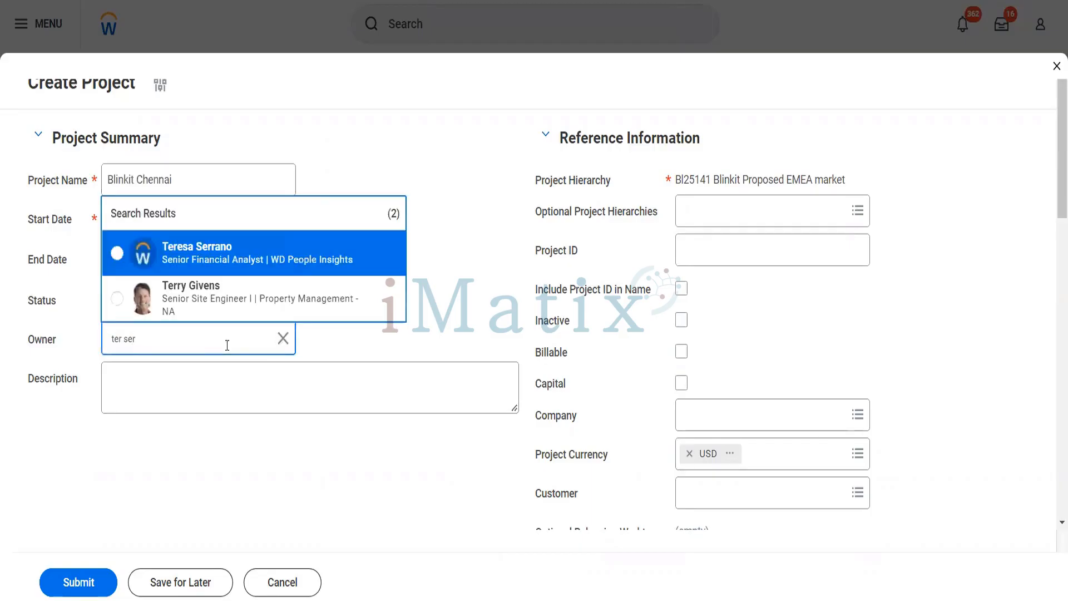
{"action": "left_click", "coordinate": [208, 248]}
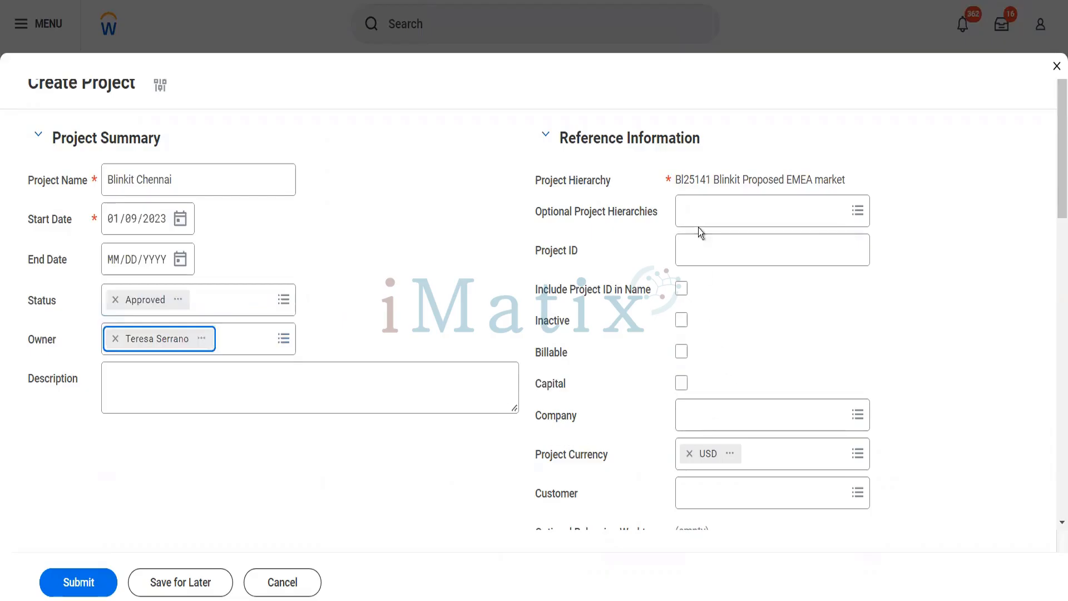
Set the project ID to BGC01 and include the ID in the project name
{"action": "left_click", "coordinate": [699, 245]}
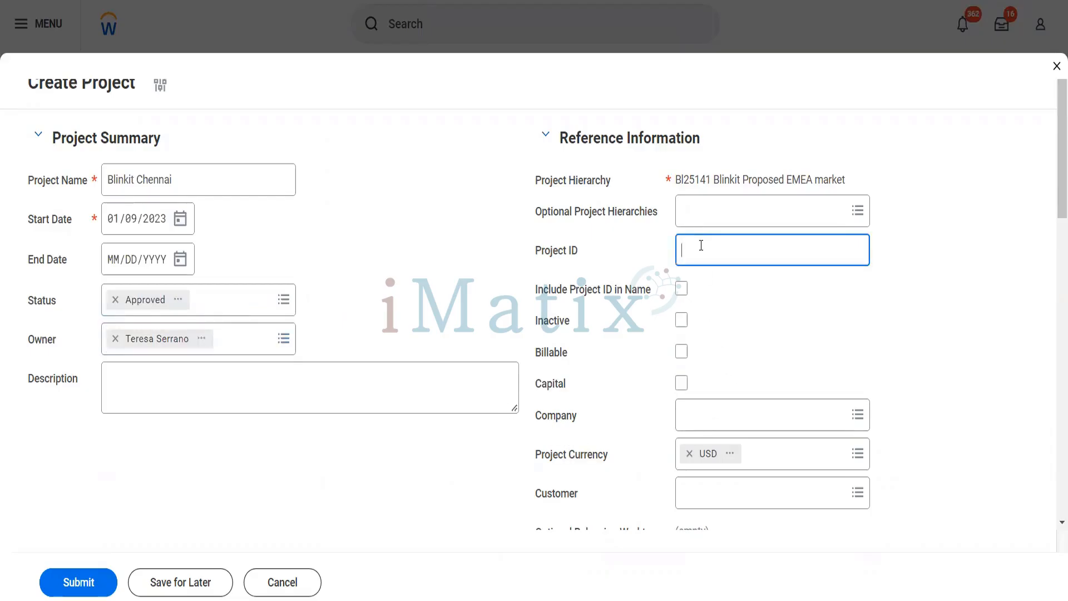
{"action": "type", "text": "BGC01"}
{"action": "key", "text": "Tab"}
{"action": "key", "text": "space"}
Set the project's company to BGC Blinkit Grocery Delivery and its customer to Reliance Hotels
{"action": "key", "text": "Tab"}
{"action": "key", "text": "Tab"}
{"action": "key", "text": "Tab"}
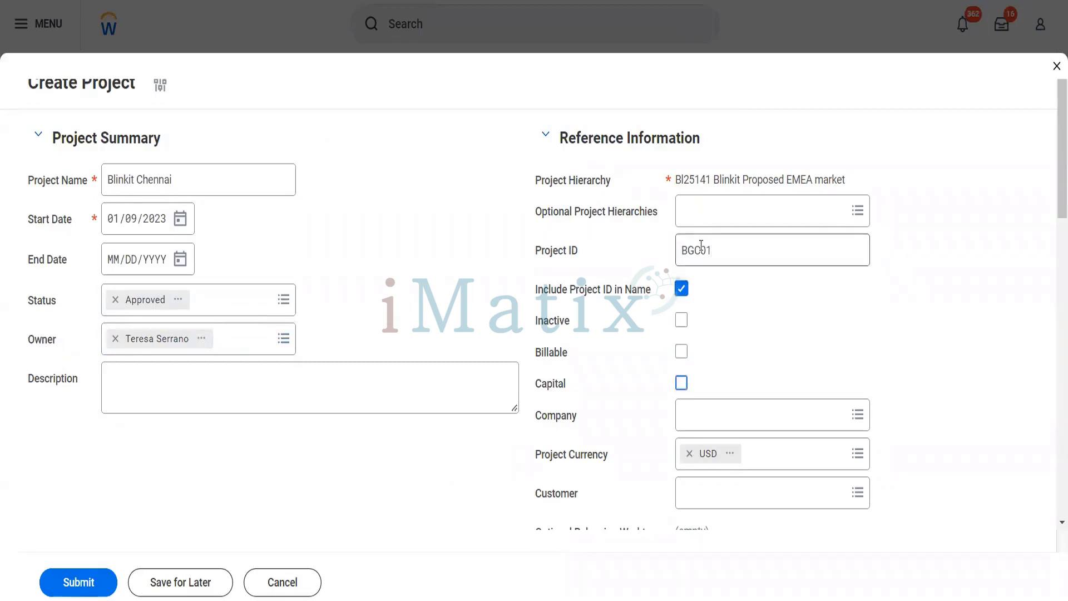
{"action": "key", "text": "Tab"}
{"action": "type", "text": "bgc"}
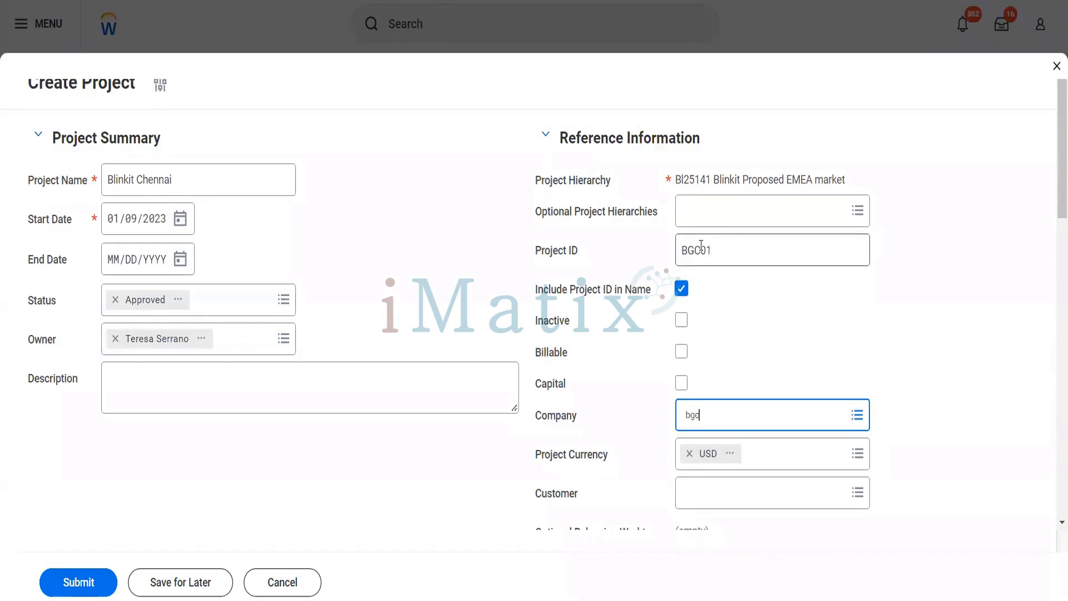
{"action": "left_click", "coordinate": [692, 487]}
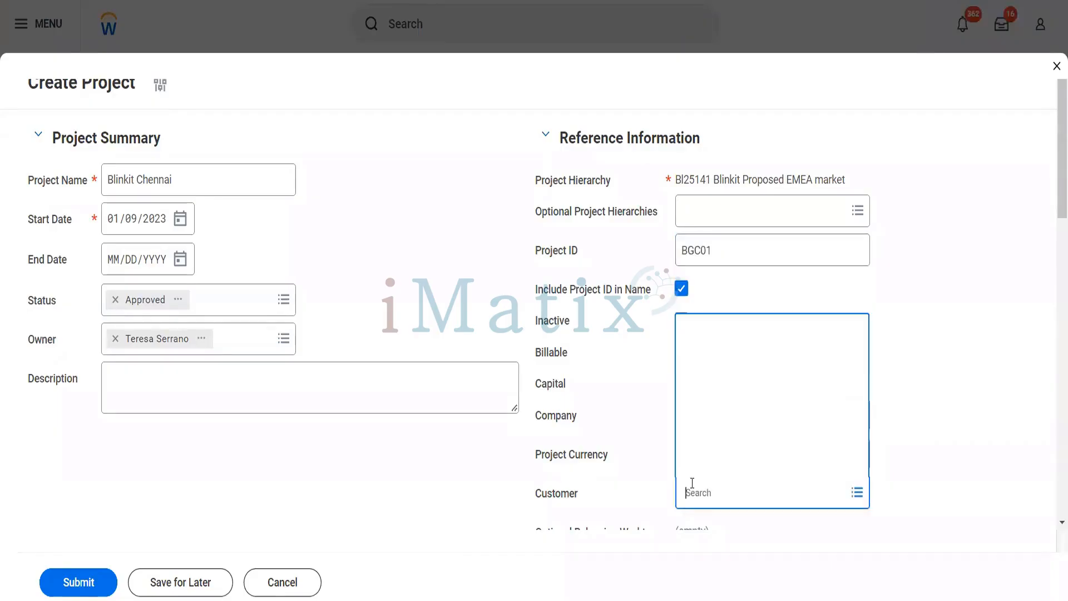
{"action": "type", "text": "Reliance"}
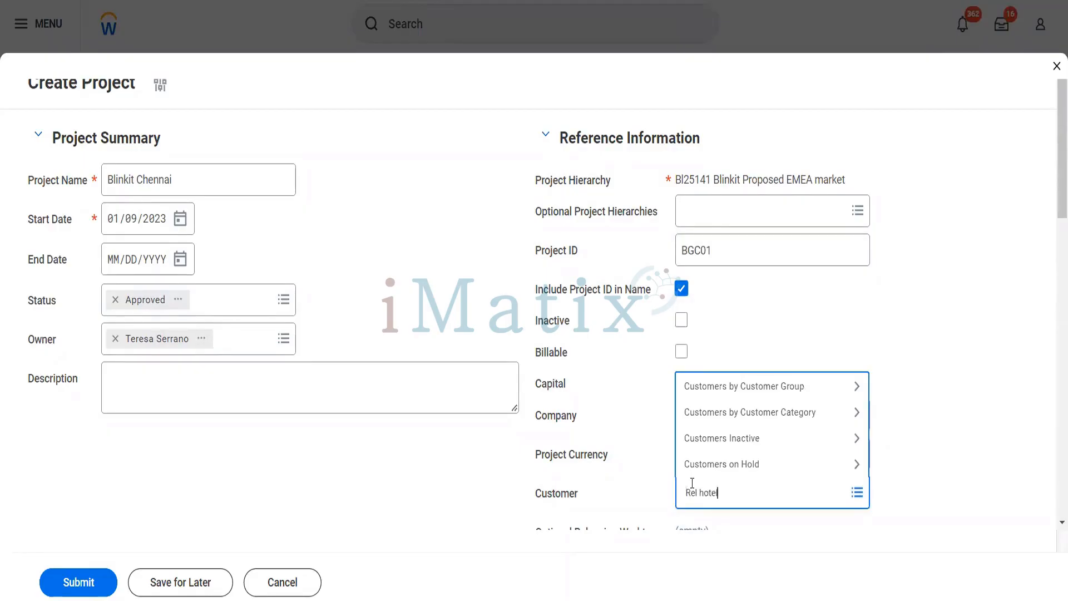
{"action": "key", "text": "Return"}
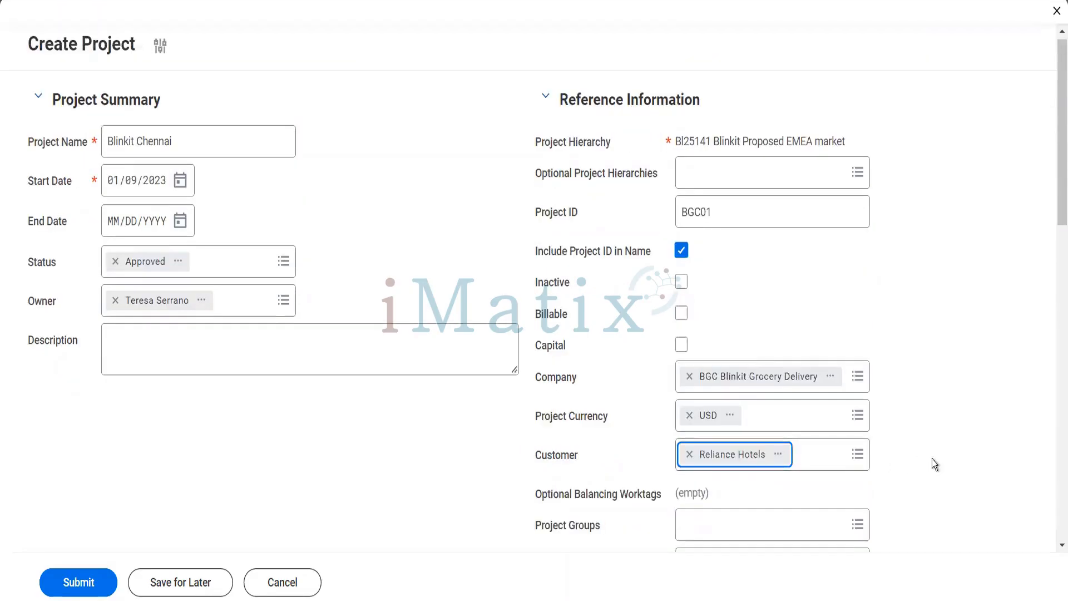
In the project budget, set the estimated budget to 12000 and the estimated revenue/savings to 2000
{"action": "scroll", "coordinate": [932, 461], "scroll_direction": "down", "scroll_amount": 4}
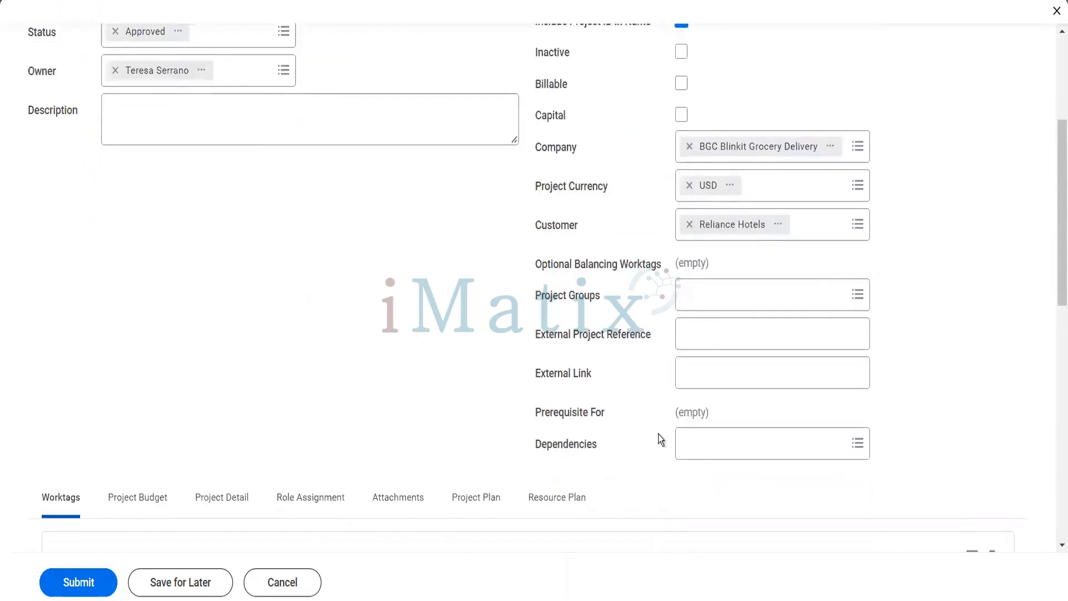
{"action": "scroll", "coordinate": [659, 434], "scroll_direction": "down", "scroll_amount": 3}
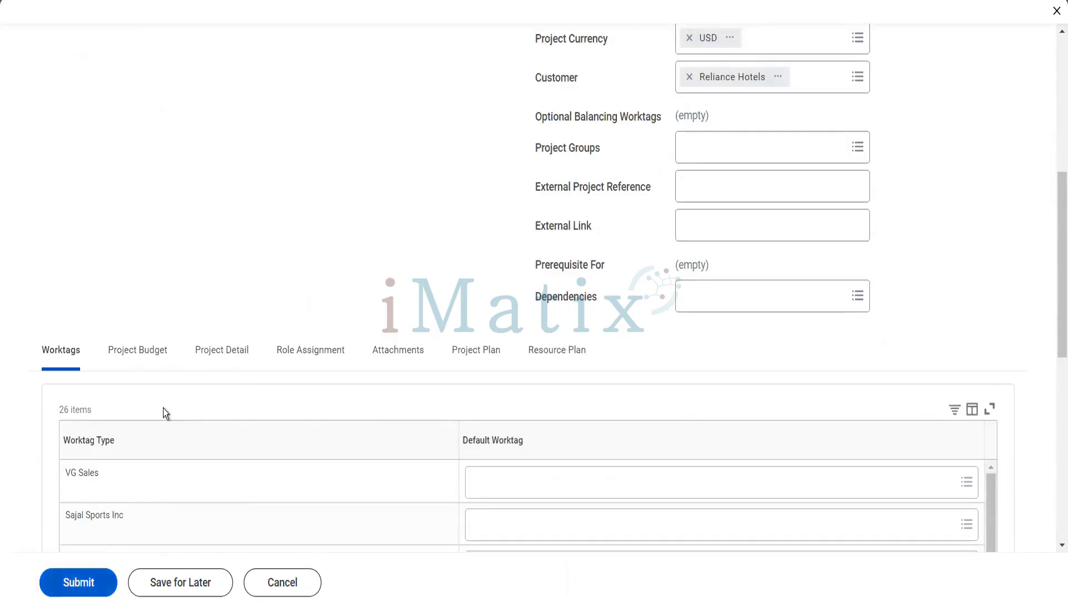
{"action": "scroll", "coordinate": [196, 291], "scroll_direction": "down", "scroll_amount": 4}
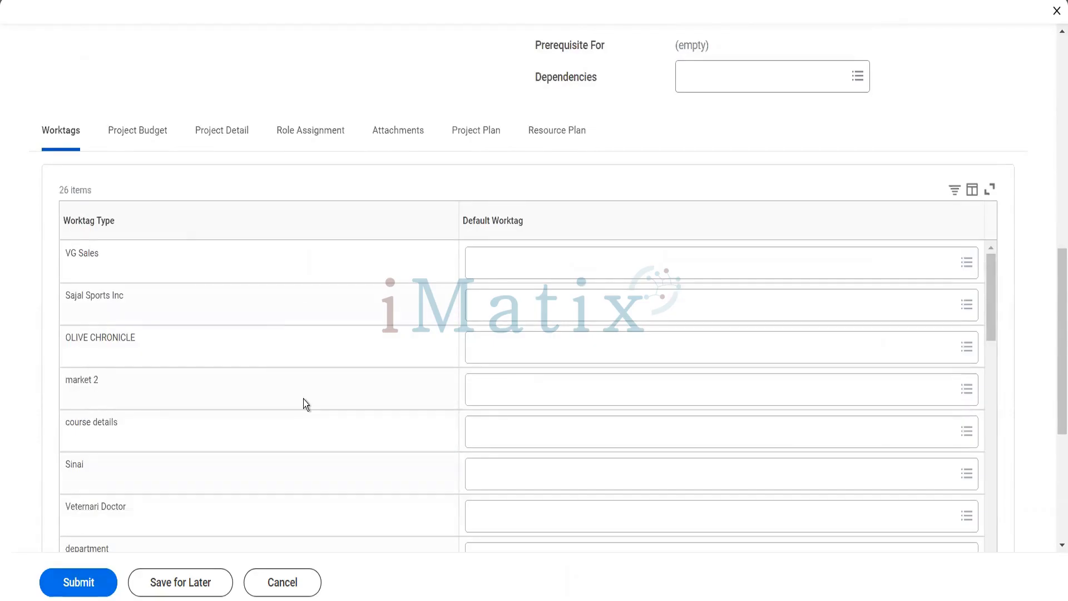
{"action": "left_click", "coordinate": [150, 132]}
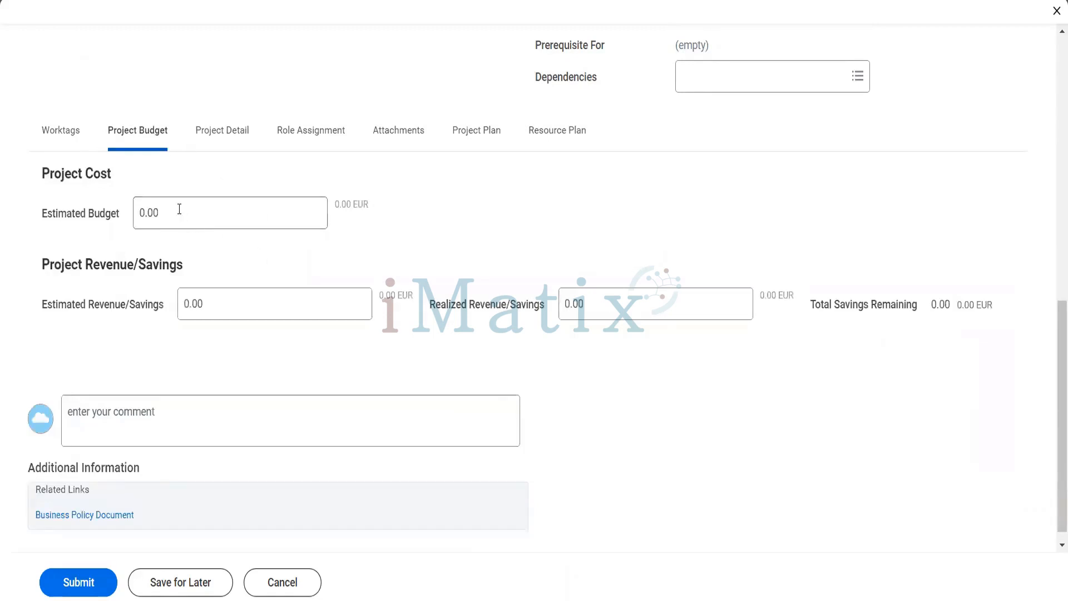
{"action": "left_click", "coordinate": [161, 212]}
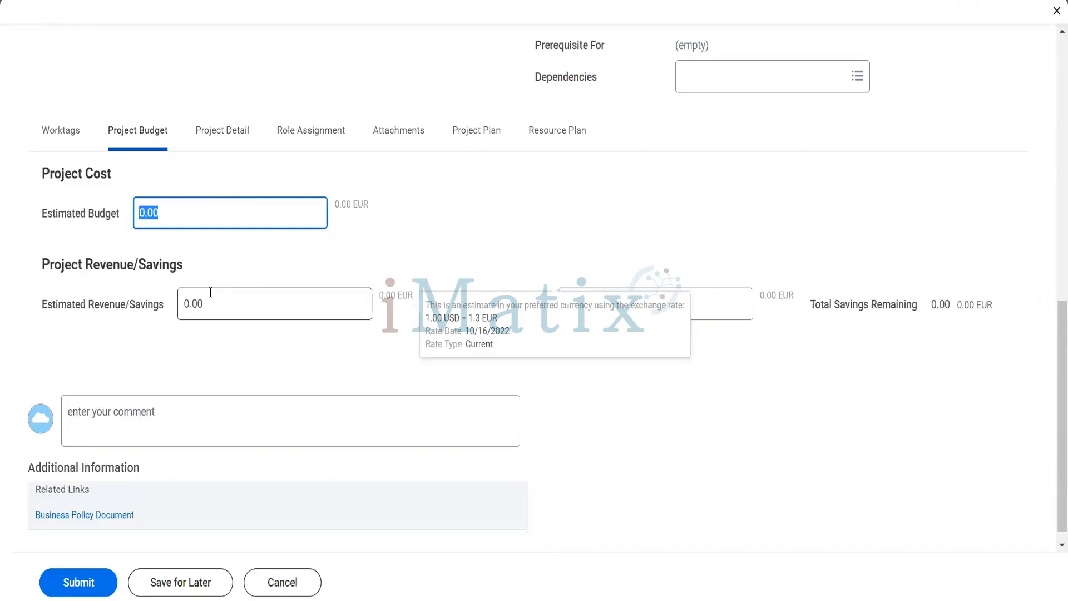
{"action": "type", "text": "12000"}
{"action": "left_click", "coordinate": [210, 292]}
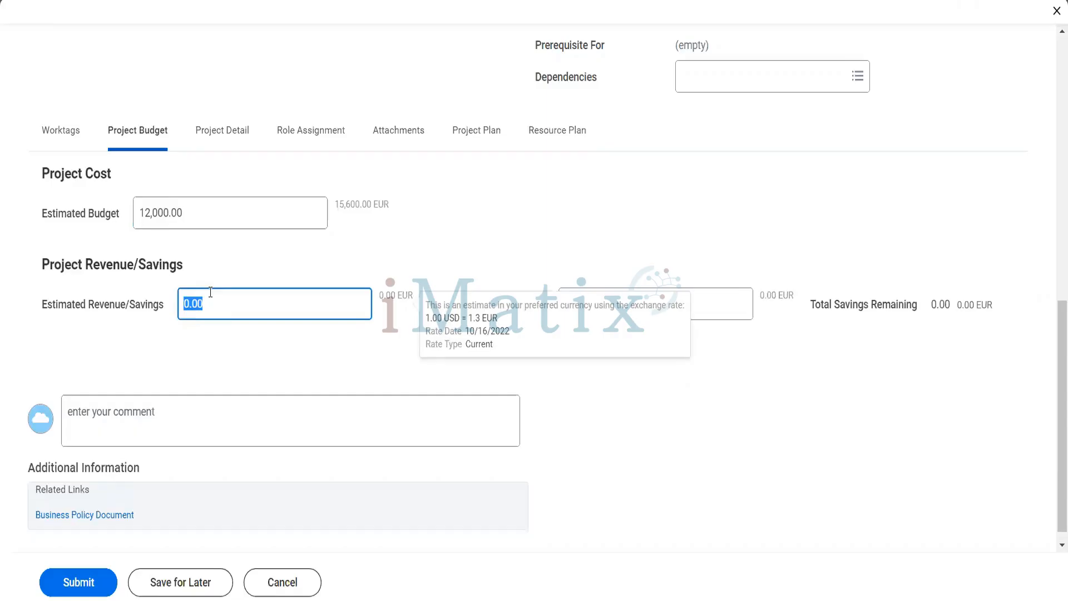
{"action": "type", "text": "2000"}
{"action": "key", "text": "Tab"}
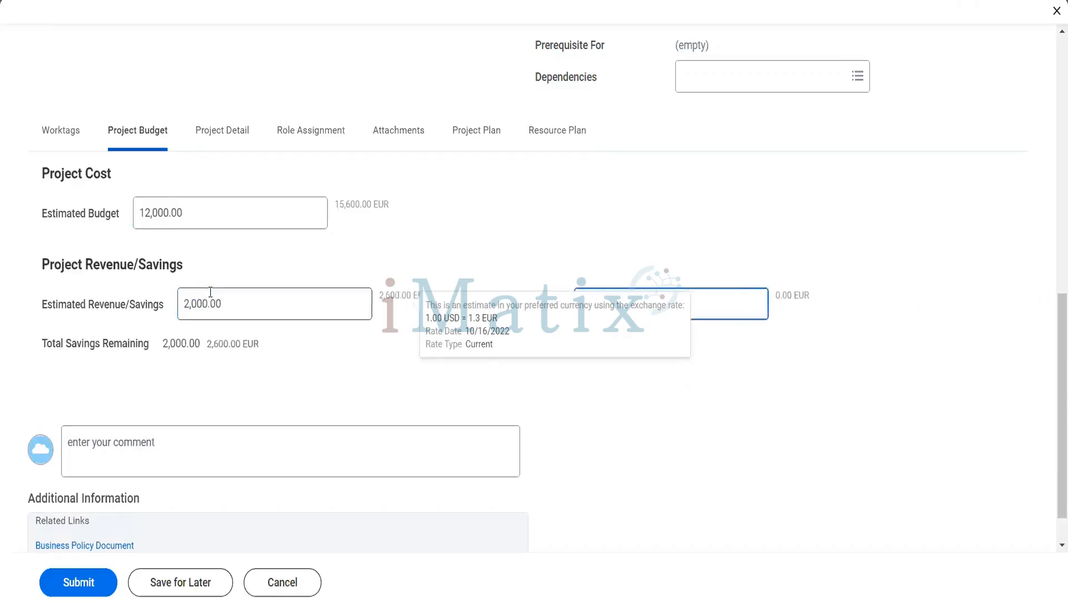
Set the project's realized revenue/savings to 1000
{"action": "left_click", "coordinate": [555, 395]}
{"action": "left_click", "coordinate": [612, 308]}
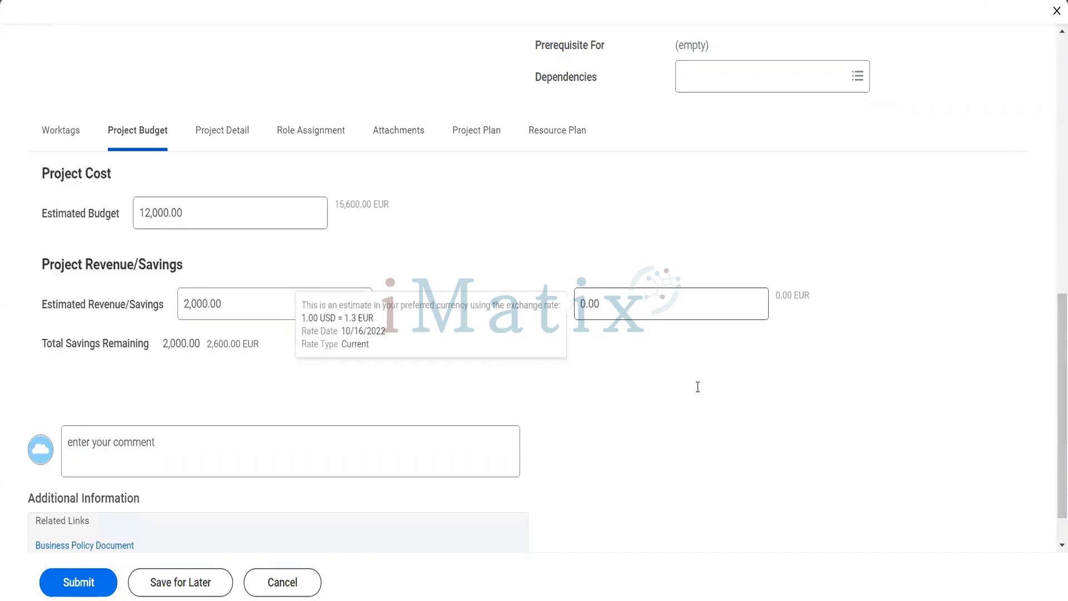
{"action": "left_click", "coordinate": [642, 318]}
{"action": "key", "text": "BackSpace"}
{"action": "key", "text": "BackSpace"}
{"action": "key", "text": "BackSpace"}
{"action": "key", "text": "BackSpace"}
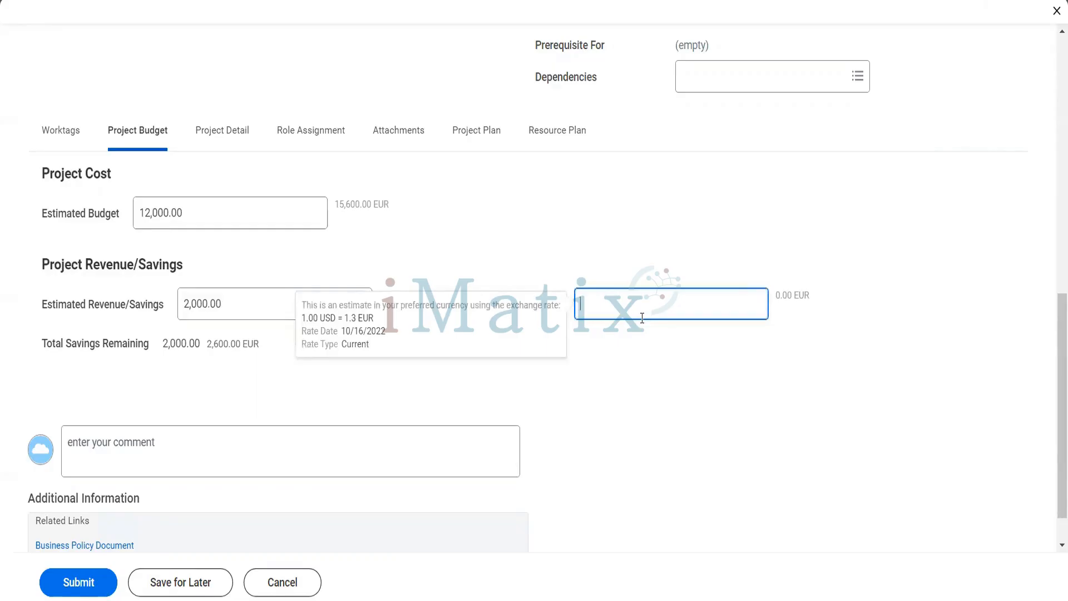
{"action": "type", "text": "1000"}
{"action": "key", "text": "Tab"}
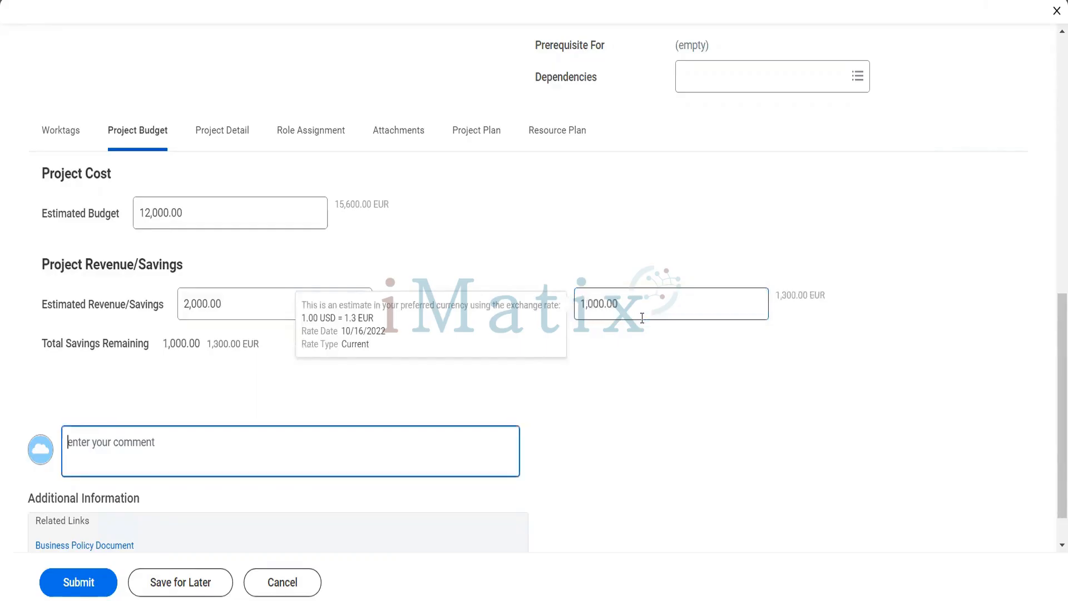
In the project detail, set the percent complete to 20 and the risk level to High
{"action": "left_click", "coordinate": [235, 131]}
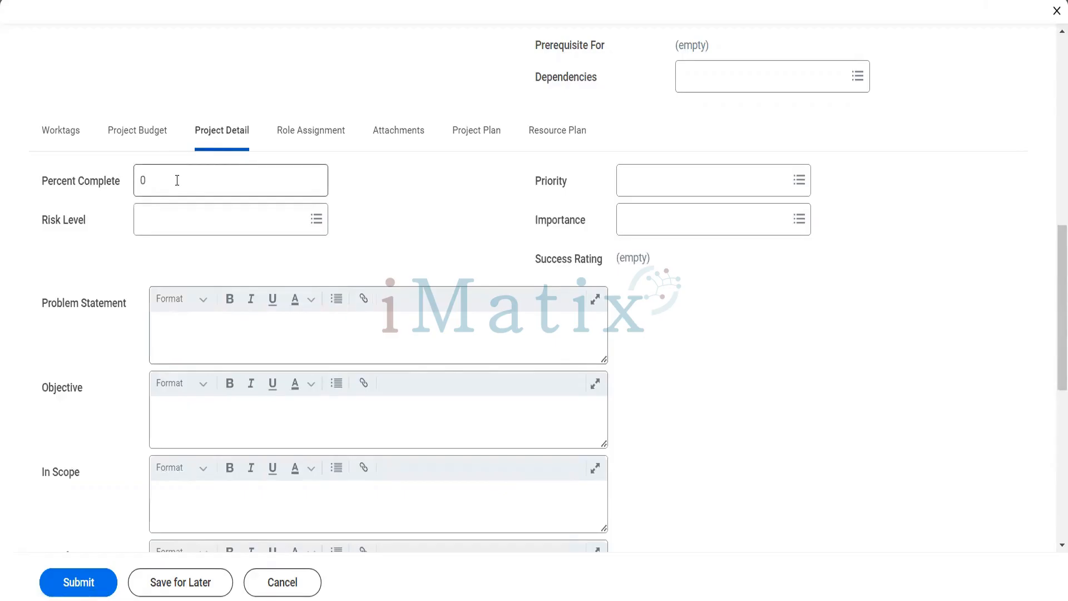
{"action": "left_click", "coordinate": [137, 181]}
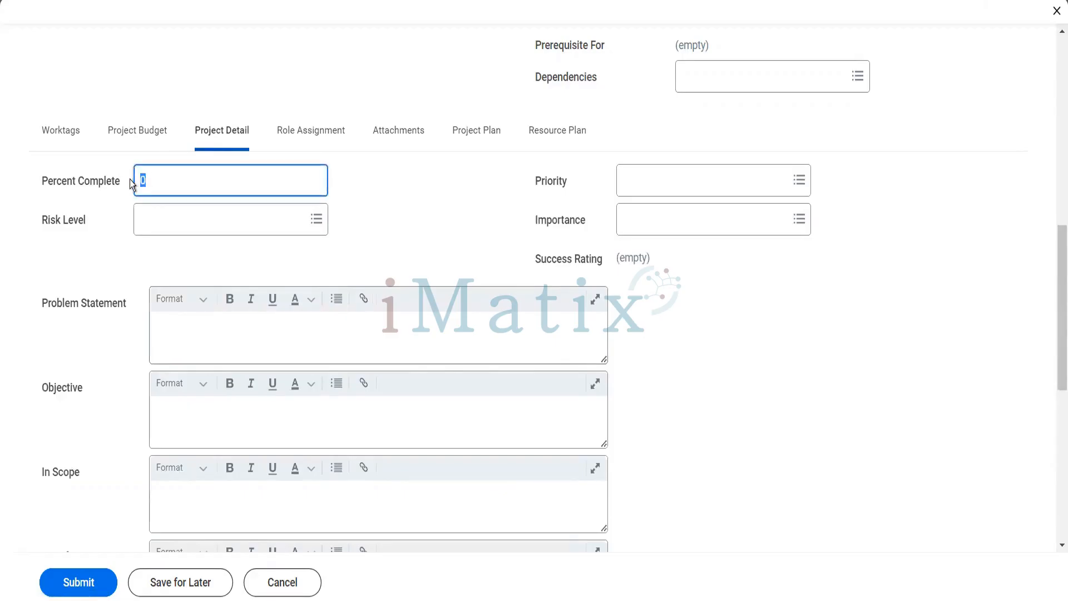
{"action": "type", "text": "20"}
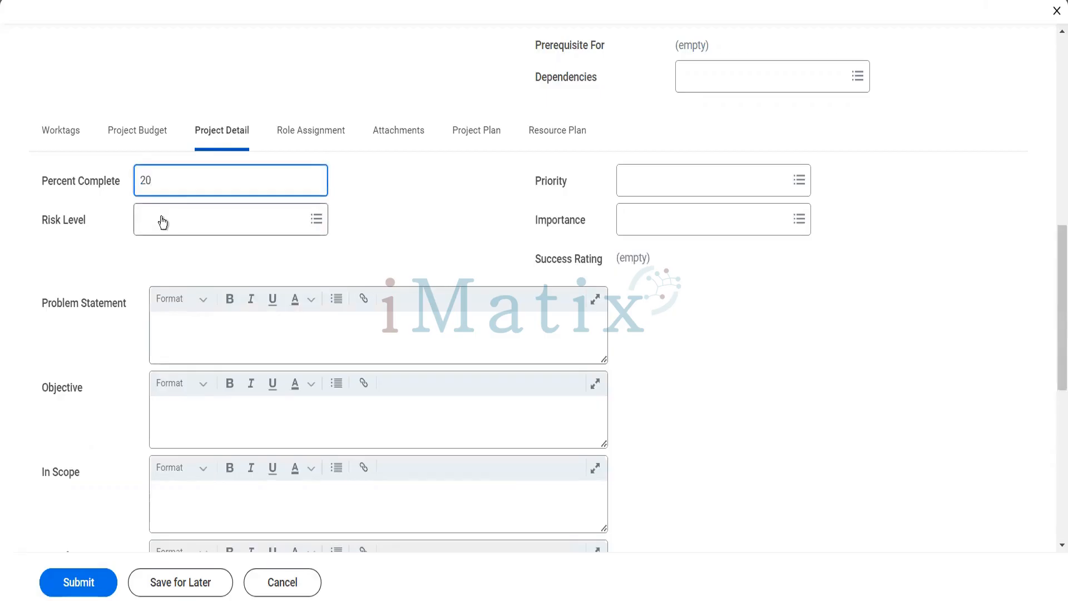
{"action": "left_click", "coordinate": [161, 219]}
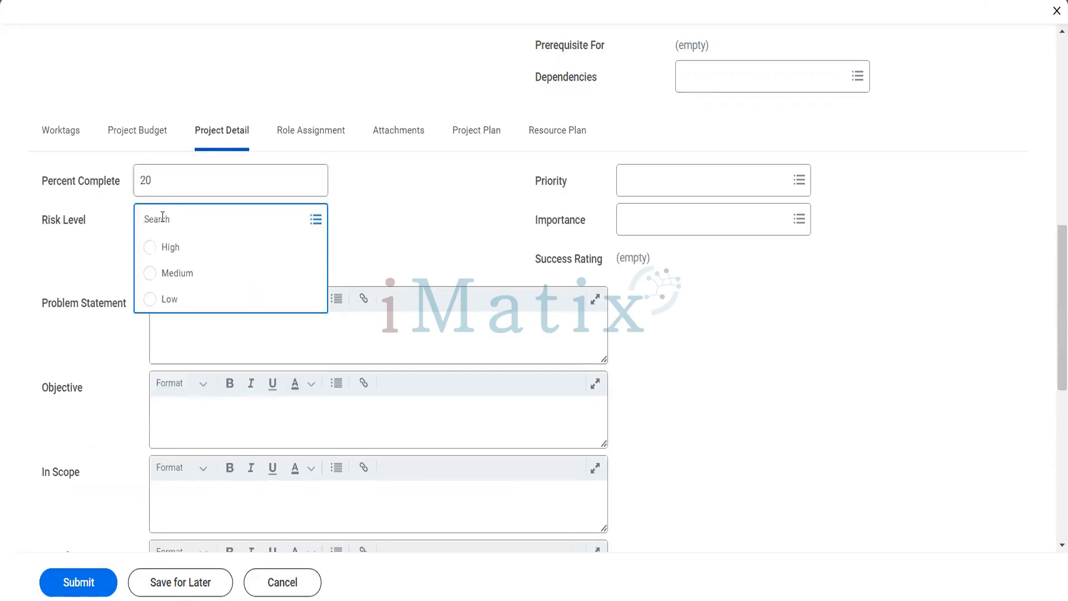
{"action": "left_click", "coordinate": [173, 245]}
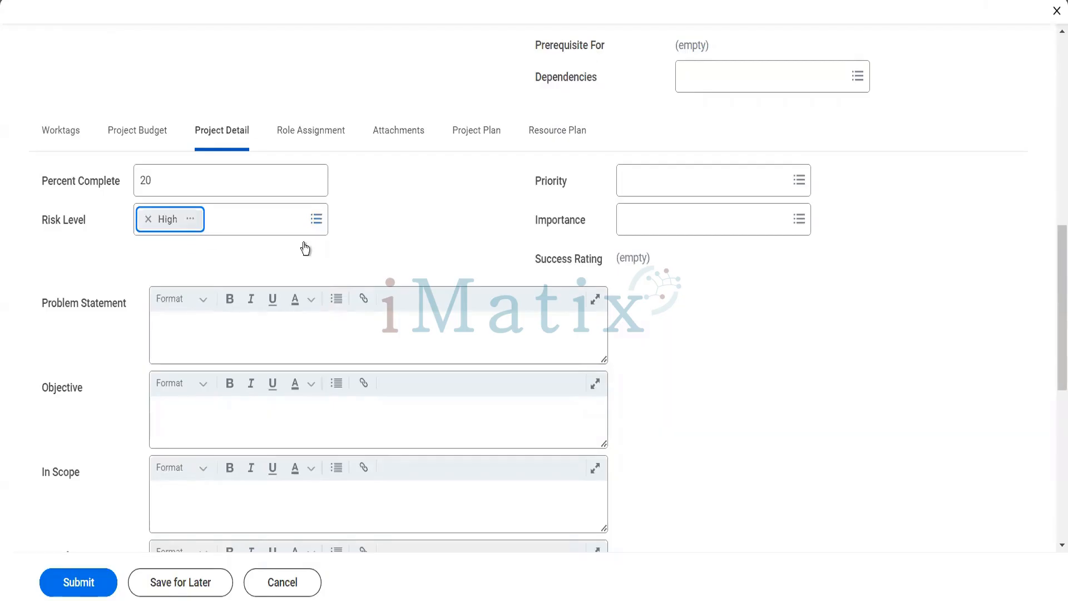
Set the project's priority to A-High and its importance to 1 - Critical
{"action": "left_click", "coordinate": [681, 181]}
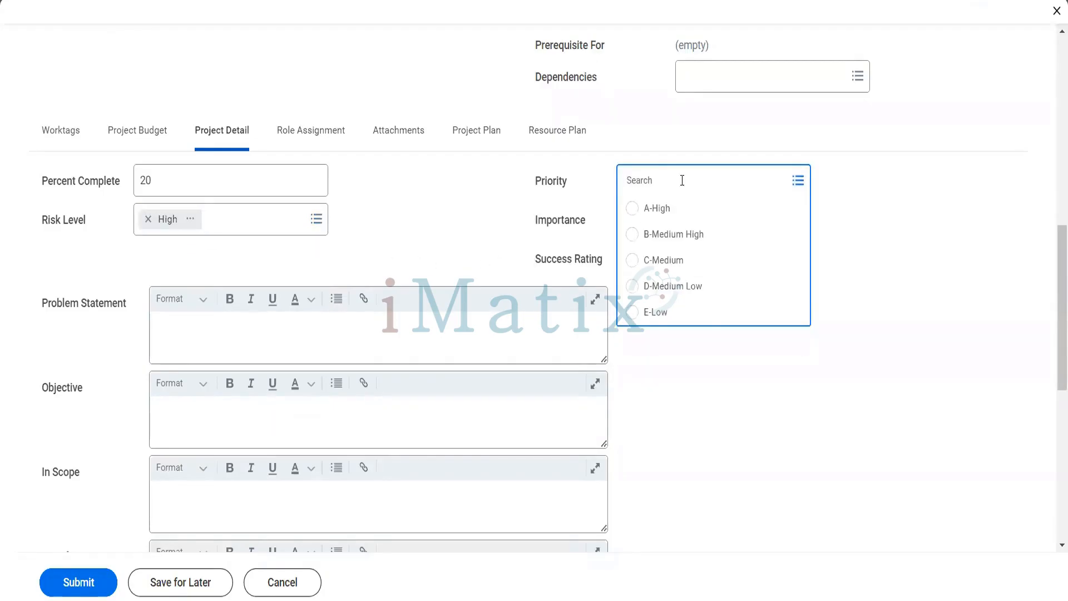
{"action": "left_click", "coordinate": [670, 208]}
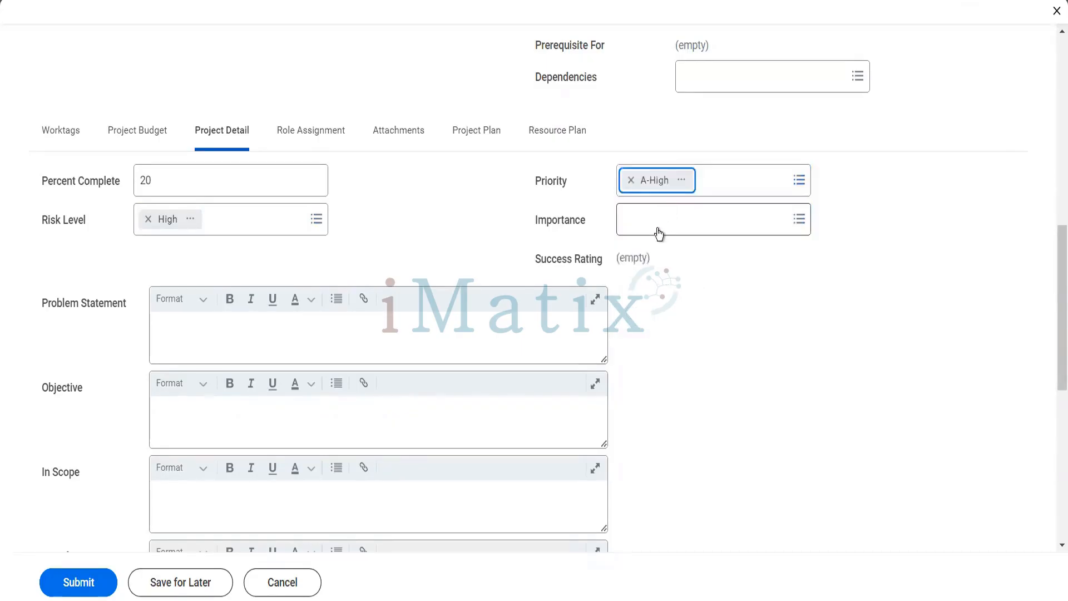
{"action": "left_click", "coordinate": [658, 228]}
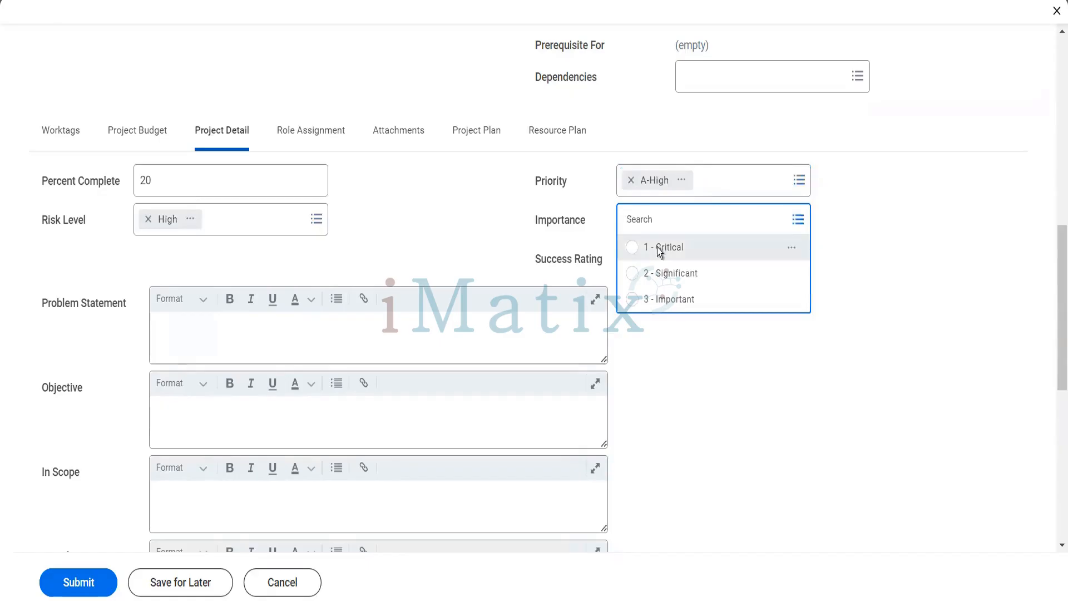
{"action": "left_click", "coordinate": [658, 249]}
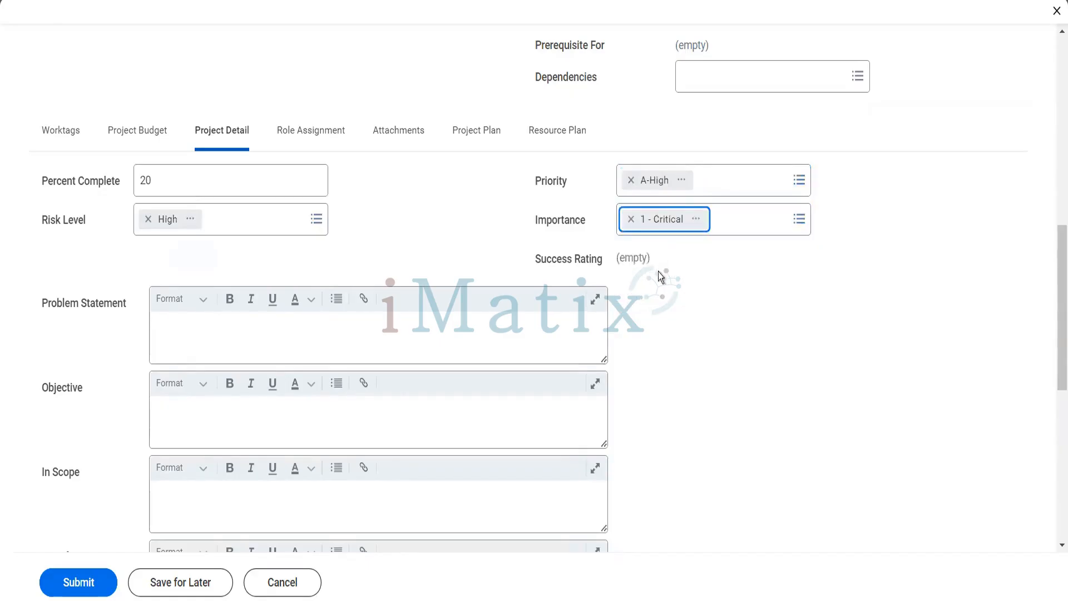
Enter "We never had business in chennai" as the project's problem statement
{"action": "left_click", "coordinate": [383, 327]}
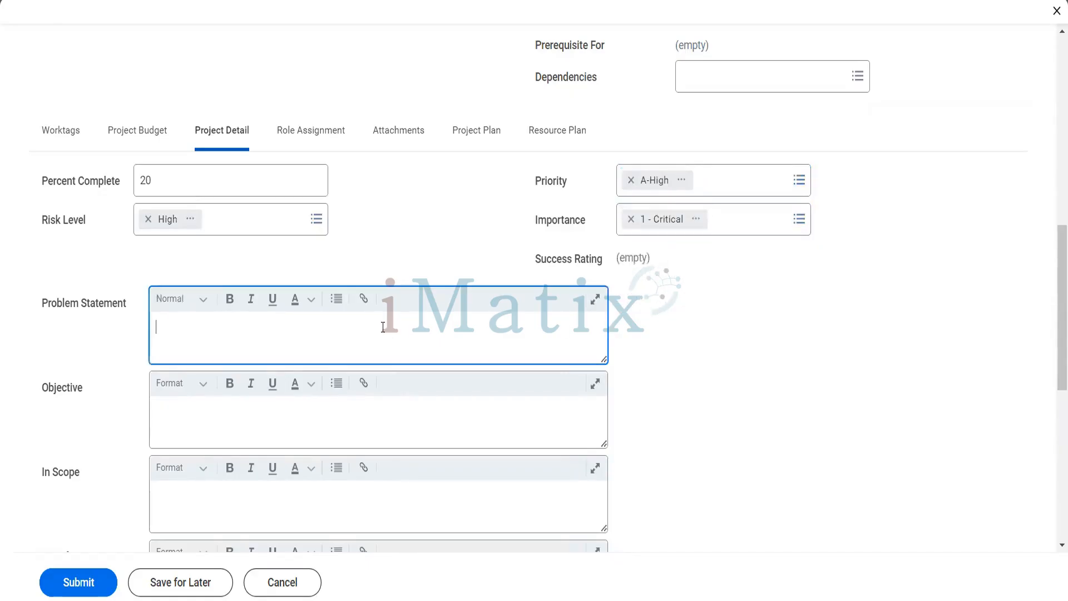
{"action": "type", "text": "We never had business i"}
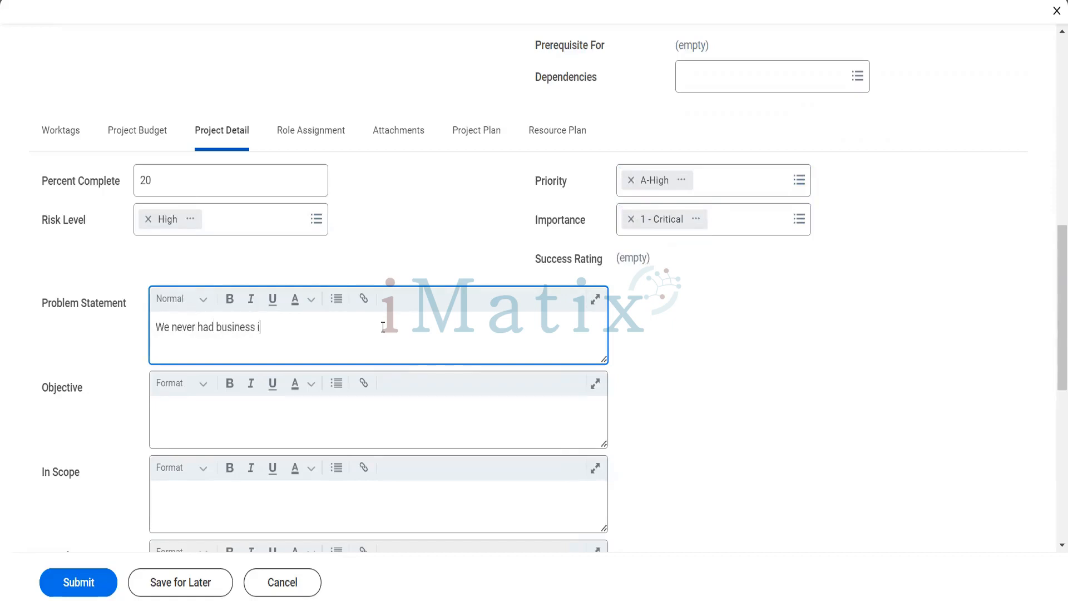
{"action": "type", "text": "n chenaa="}
{"action": "key", "text": "BackSpace"}
{"action": "key", "text": "BackSpace"}
{"action": "key", "text": "BackSpace"}
{"action": "type", "text": "nai"}
Enter "to capture 20% market in next 29 months" as the project's objective
{"action": "left_click", "coordinate": [348, 414]}
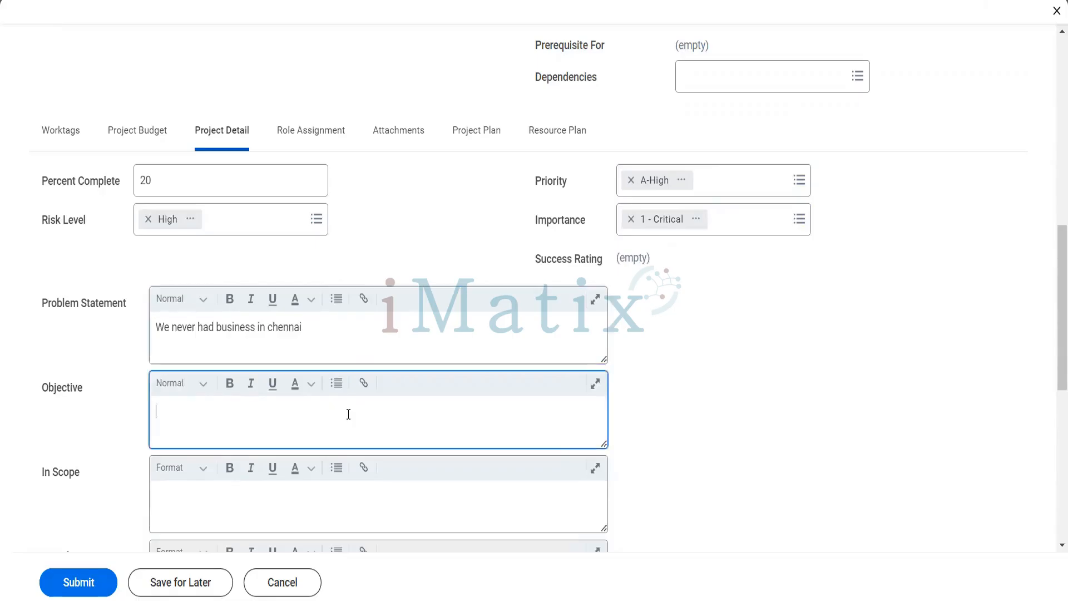
{"action": "type", "text": "to captu"}
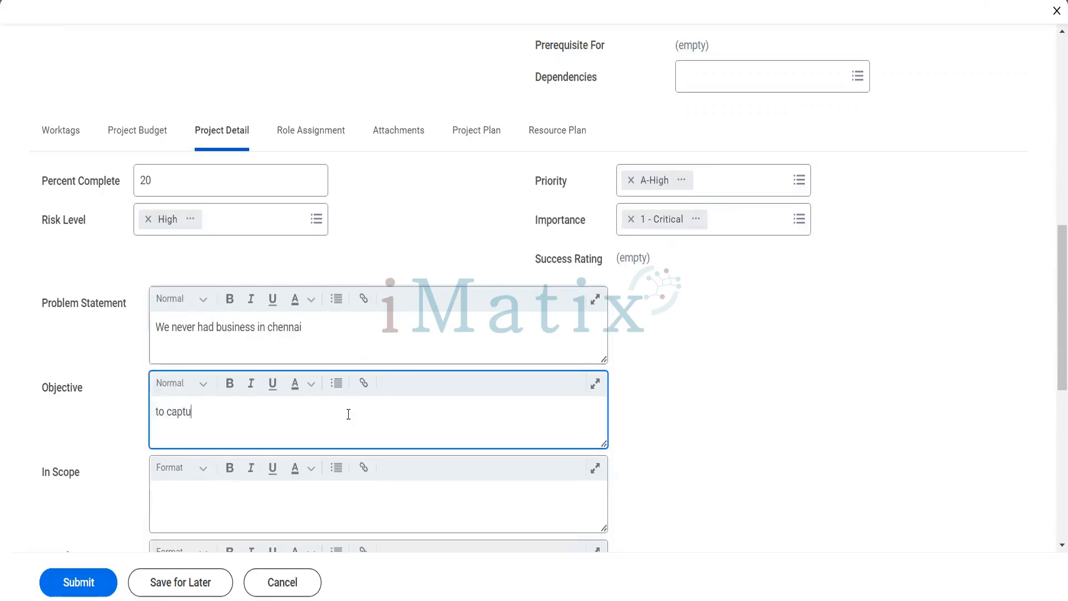
{"action": "type", "text": "re 20% narket"}
{"action": "key", "text": "BackSpace"}
{"action": "key", "text": "BackSpace"}
{"action": "key", "text": "BackSpace"}
{"action": "key", "text": "BackSpace"}
{"action": "key", "text": "BackSpace"}
{"action": "key", "text": "BackSpace"}
{"action": "type", "text": "market i nex"}
{"action": "key", "text": "BackSpace"}
{"action": "key", "text": "BackSpace"}
{"action": "key", "text": "BackSpace"}
{"action": "type", "text": "n next 29"}
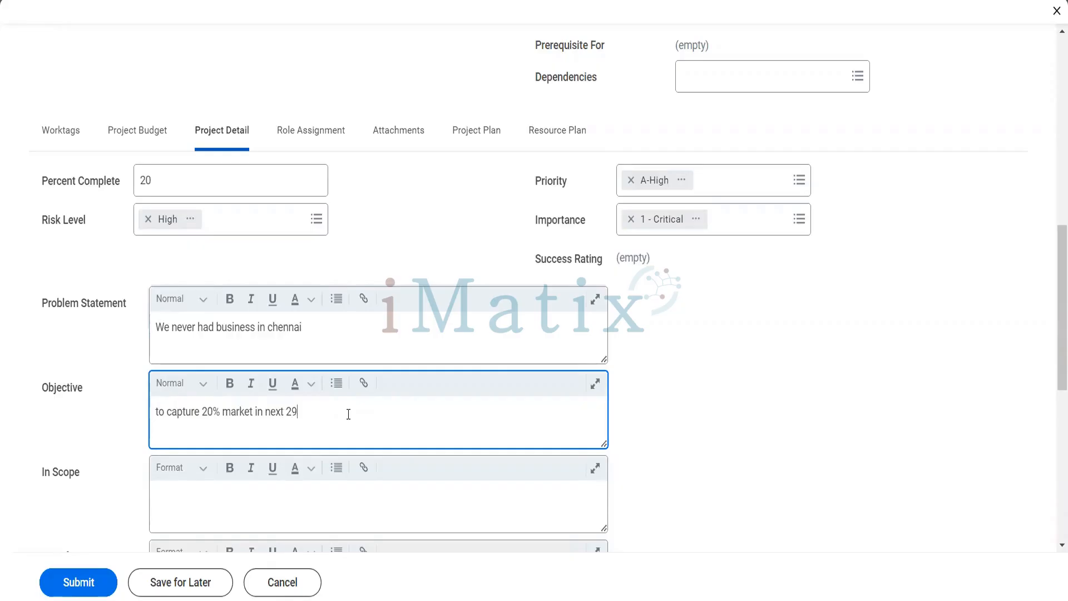
{"action": "type", "text": " months"}
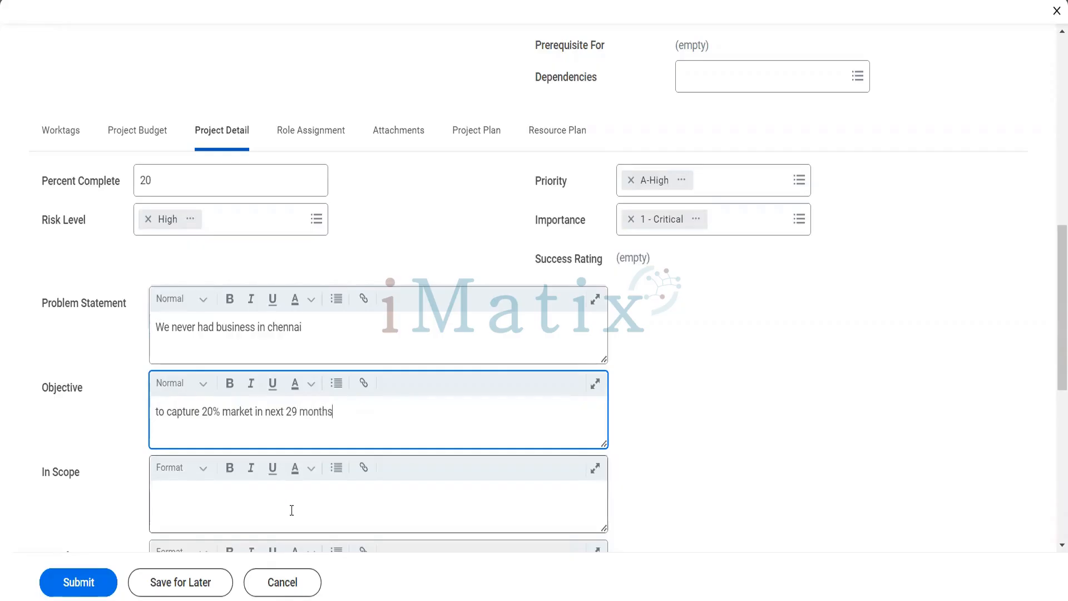
Enter "Retail customers, Small Consumers" as the project's in-scope description
{"action": "left_click", "coordinate": [291, 510]}
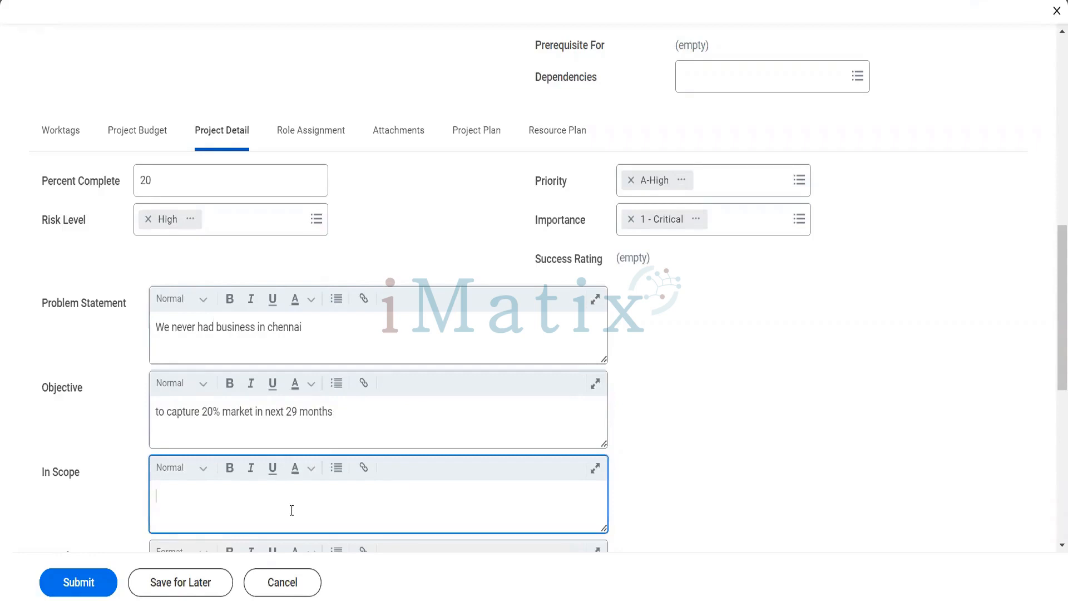
{"action": "type", "text": "Retail customers, Small"}
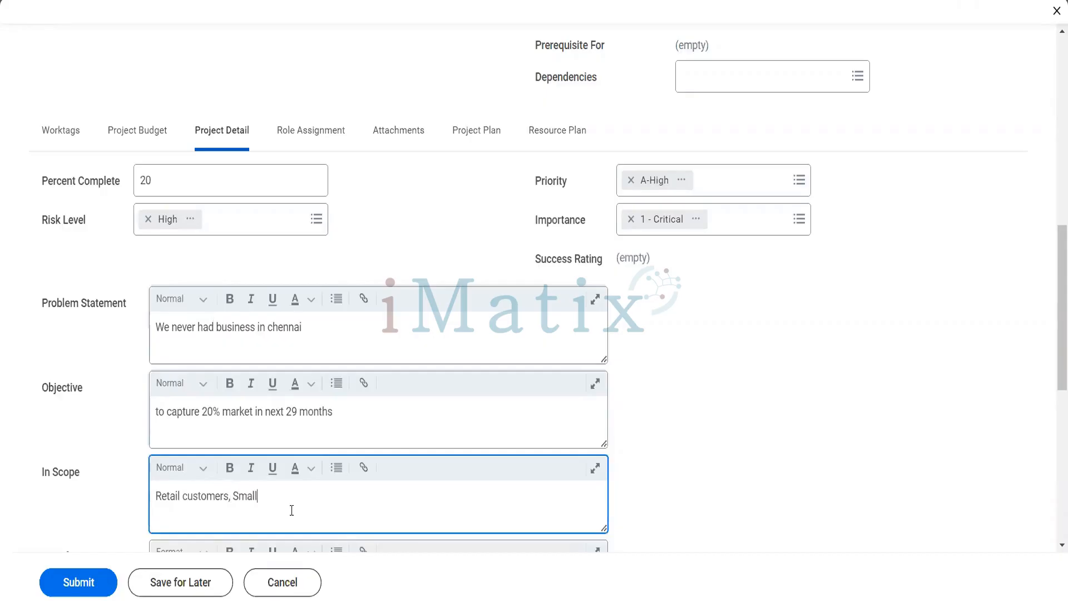
{"action": "type", "text": " Consumers"}
Enter "Big Malls industries negative areas" as the project's out-of-scope description
{"action": "scroll", "coordinate": [683, 492], "scroll_direction": "down", "scroll_amount": 4}
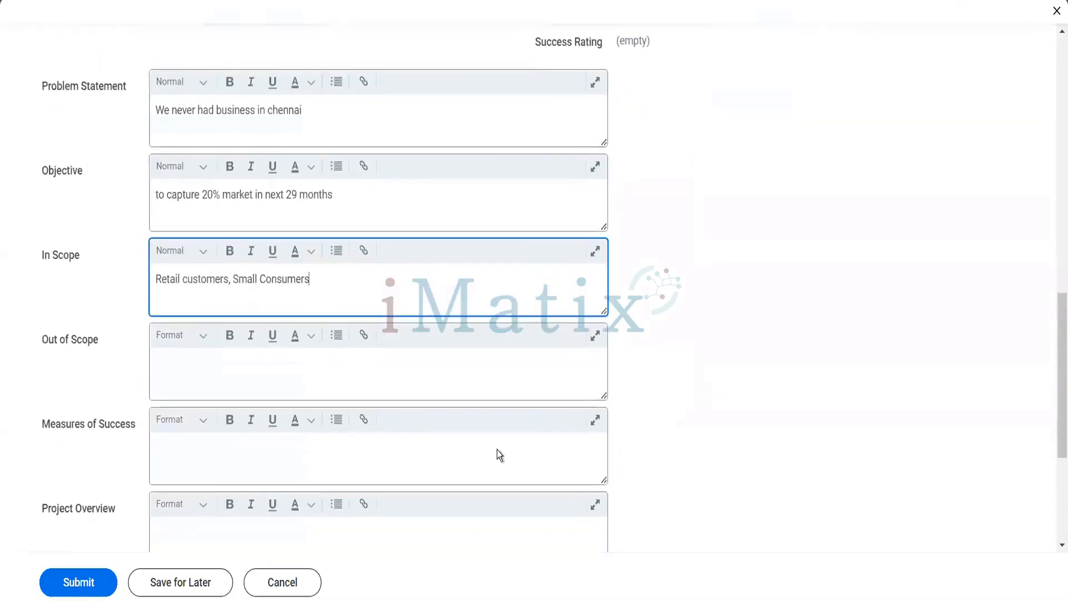
{"action": "left_click", "coordinate": [354, 379]}
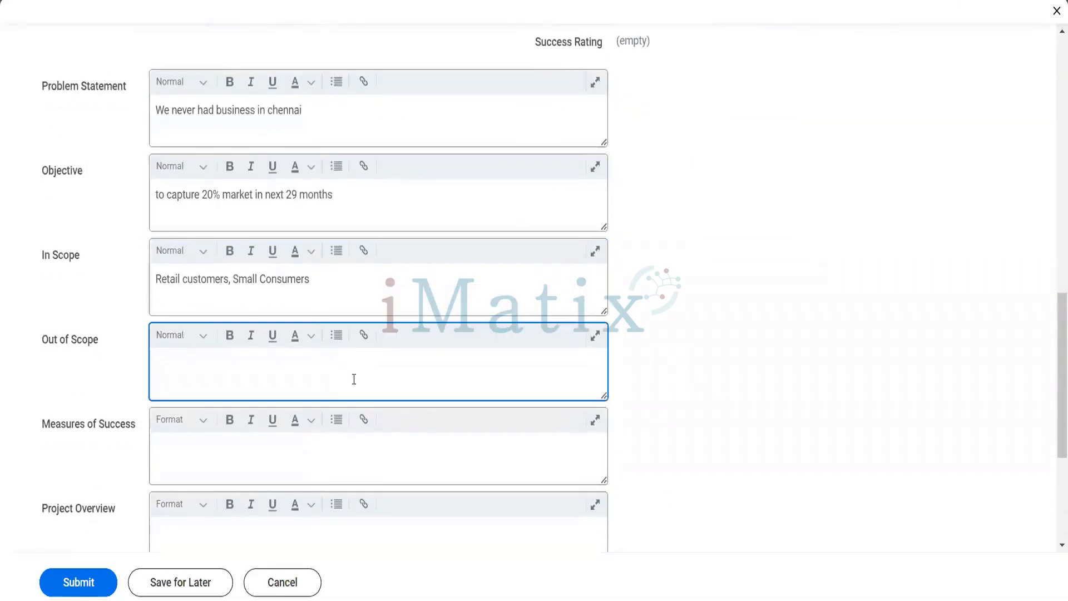
{"action": "type", "text": "Big Malls industries nev=ga"}
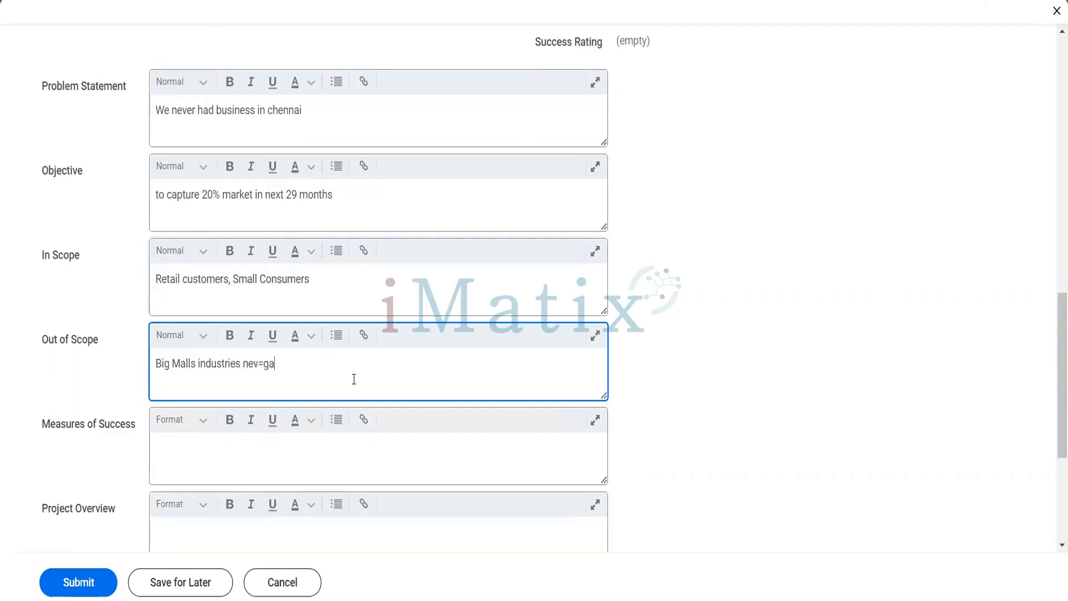
{"action": "type", "text": "ve"}
{"action": "key", "text": "BackSpace"}
{"action": "key", "text": "BackSpace"}
{"action": "key", "text": "BackSpace"}
{"action": "key", "text": "BackSpace"}
{"action": "key", "text": "BackSpace"}
{"action": "key", "text": "BackSpace"}
{"action": "type", "text": "gative areas"}
Enter "Sale vs revenue" as the measures of success and "Local delivery firm to help us" as the project overview
{"action": "left_click", "coordinate": [321, 448]}
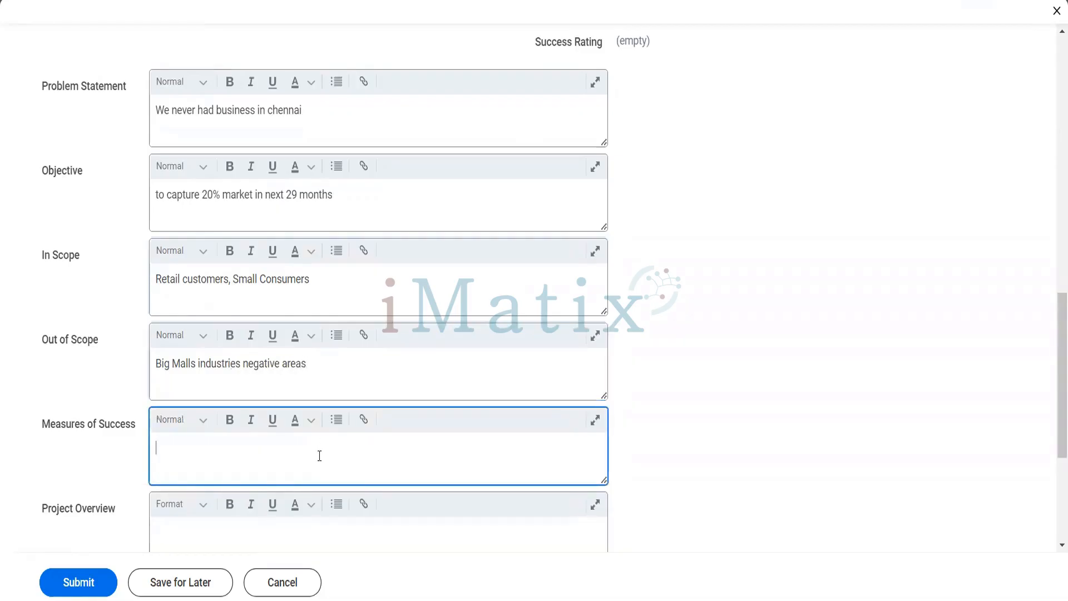
{"action": "type", "text": "Sale vs revenue"}
{"action": "scroll", "coordinate": [320, 456], "scroll_direction": "down", "scroll_amount": 2}
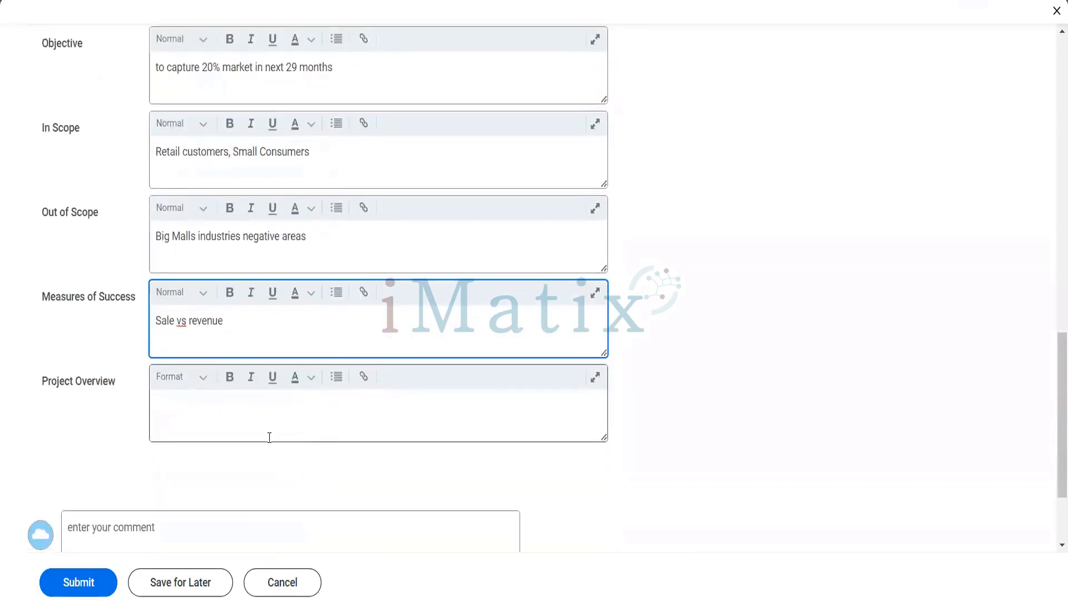
{"action": "left_click", "coordinate": [269, 437]}
{"action": "type", "text": "Local "}
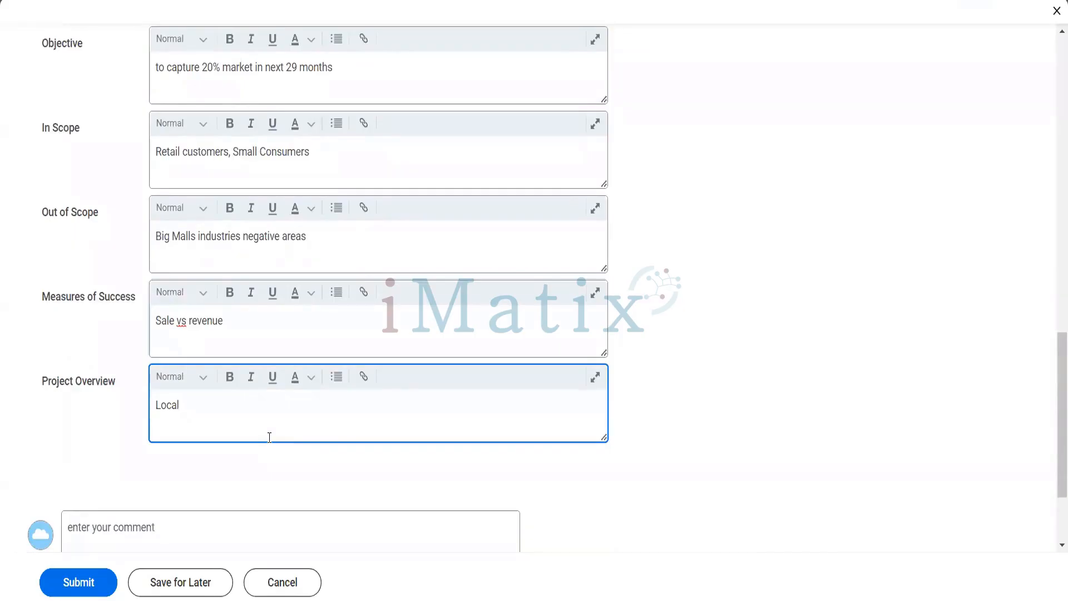
{"action": "type", "text": "delivery firm to help us"}
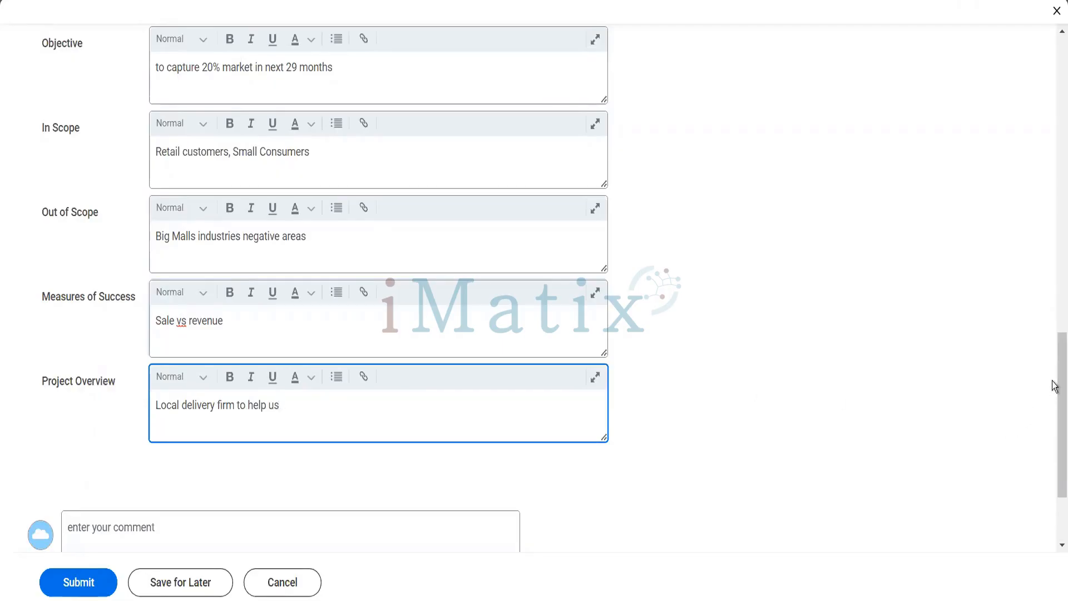
In the project's role assignments, choose Project Resource Manager as the role to assign
{"action": "left_click", "coordinate": [1055, 282]}
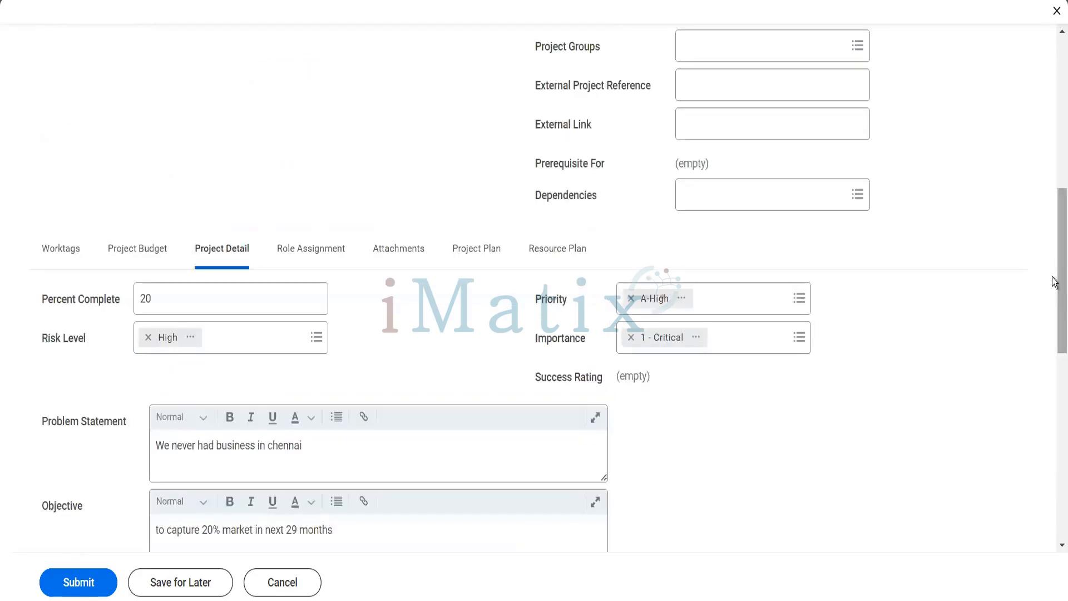
{"action": "left_click", "coordinate": [287, 256]}
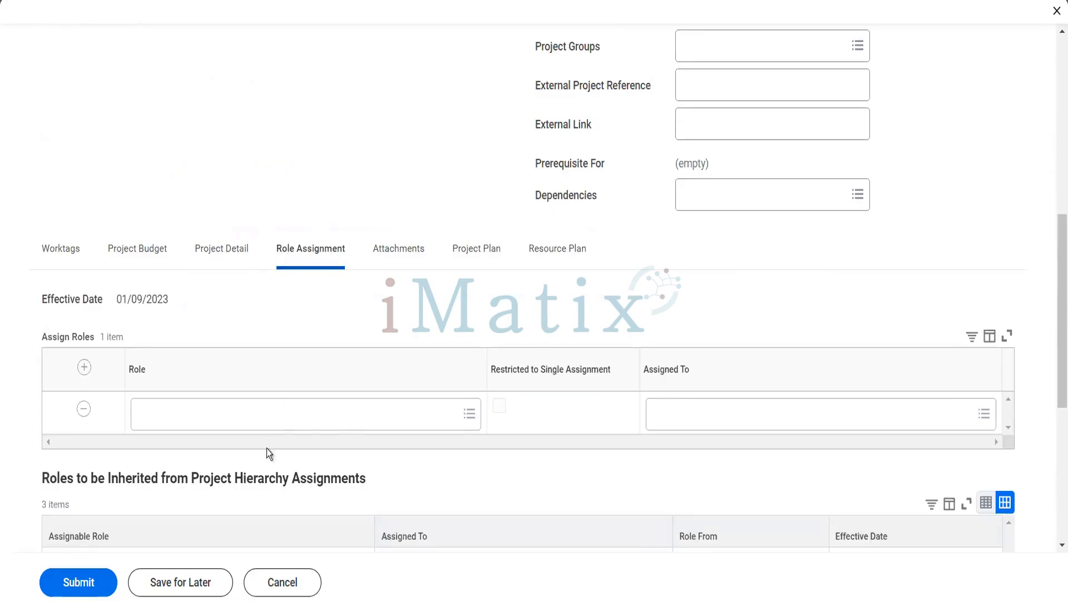
{"action": "left_click", "coordinate": [272, 430]}
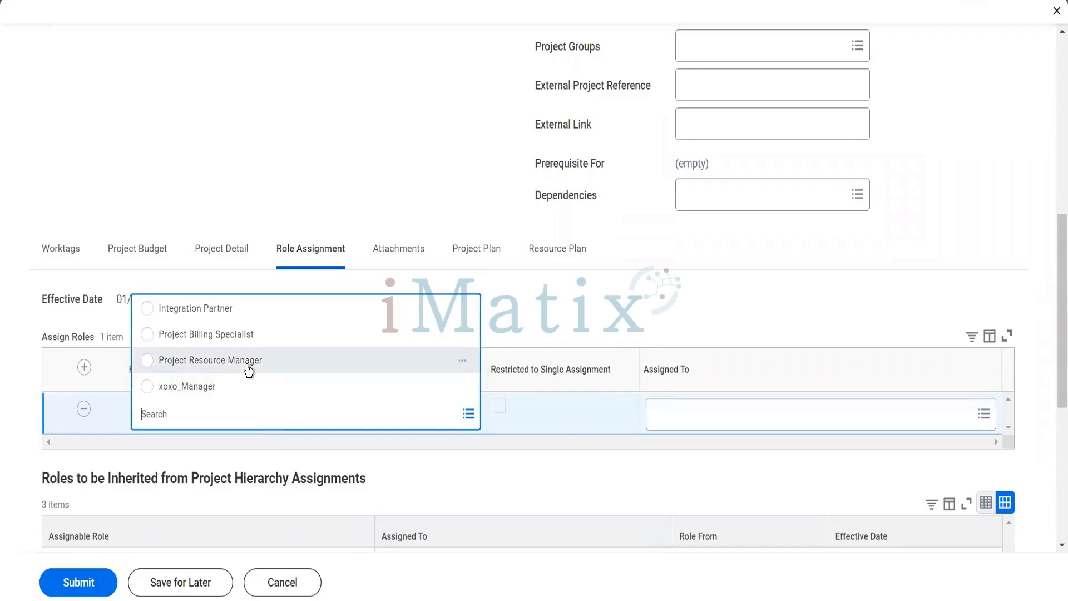
{"action": "left_click", "coordinate": [249, 373]}
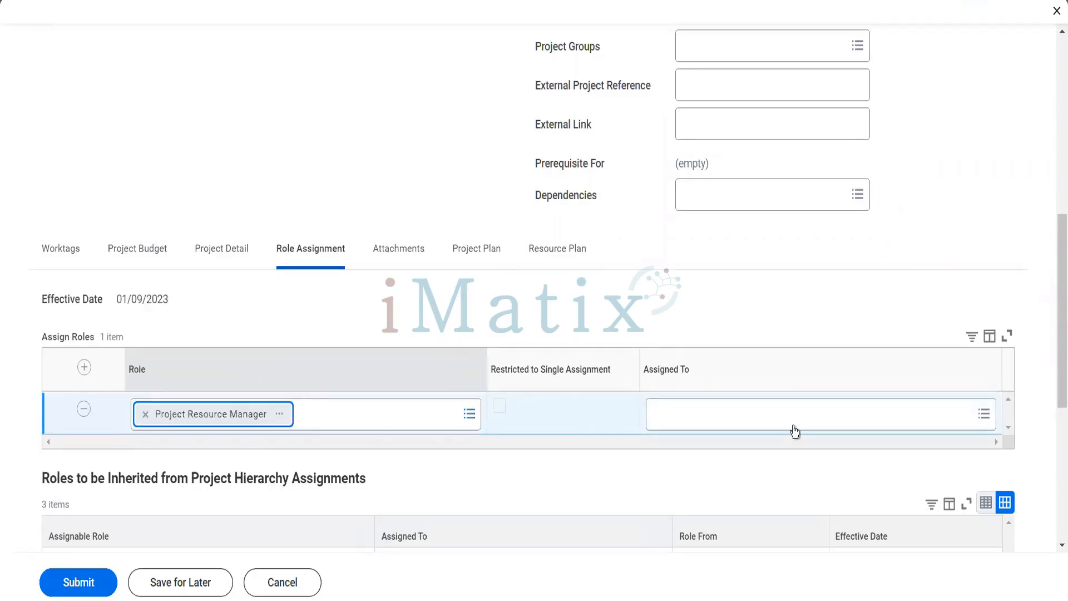
Search for the worker by name and assign them to the Project Resource Manager role
{"action": "left_click", "coordinate": [793, 425]}
{"action": "type", "text": "I"}
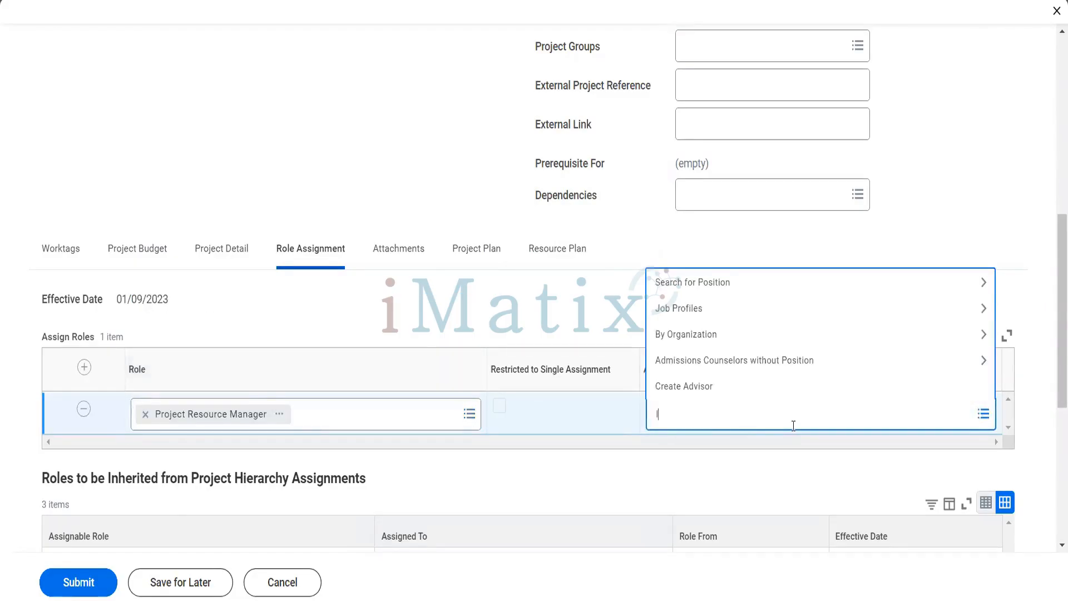
{"action": "type", "text": "mcneil"}
{"action": "key", "text": "Return"}
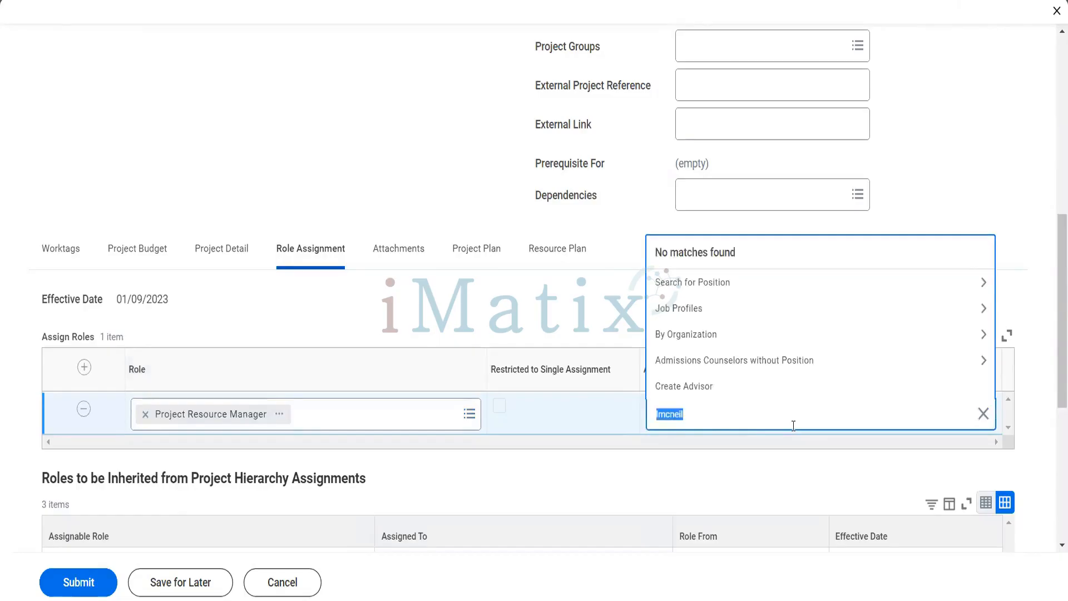
{"action": "type", "text": "logan"}
{"action": "key", "text": "Return"}
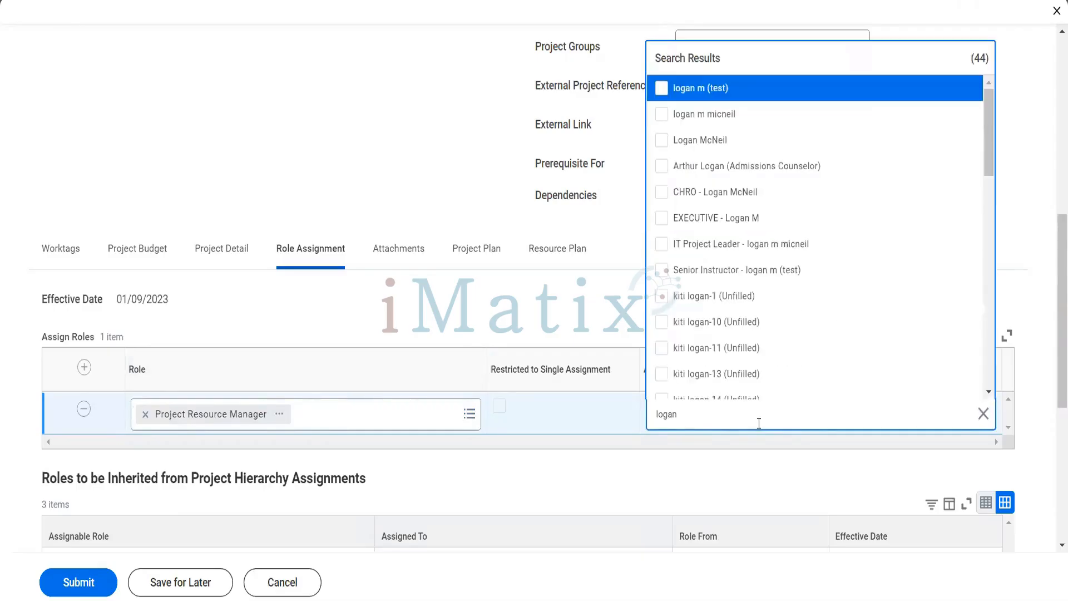
{"action": "left_click", "coordinate": [702, 140]}
{"action": "left_click", "coordinate": [429, 172]}
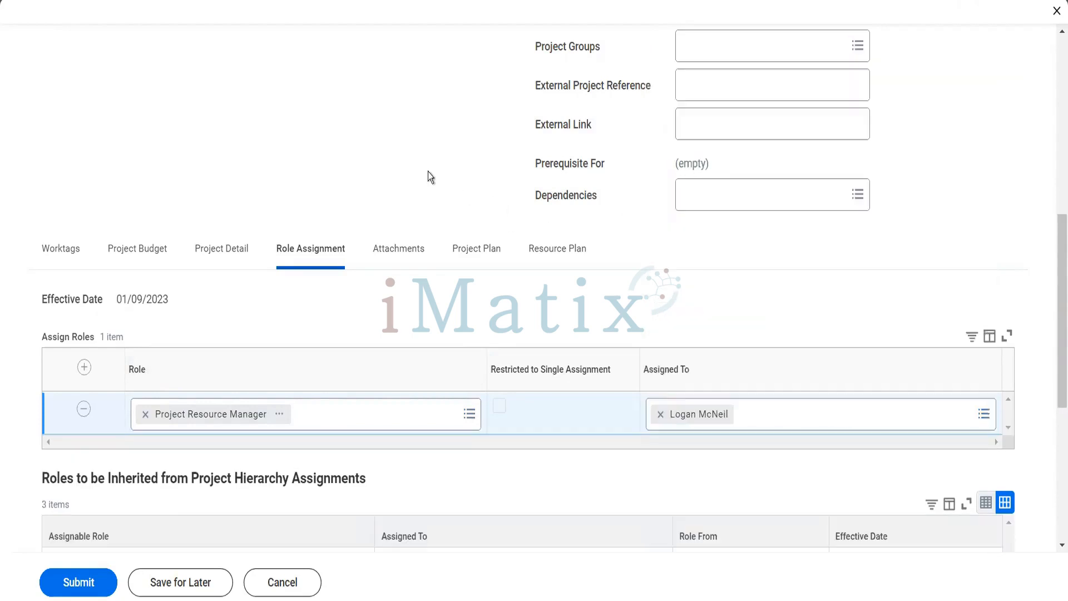
Check the project's attachments section and open its project plan section
{"action": "left_click", "coordinate": [417, 263]}
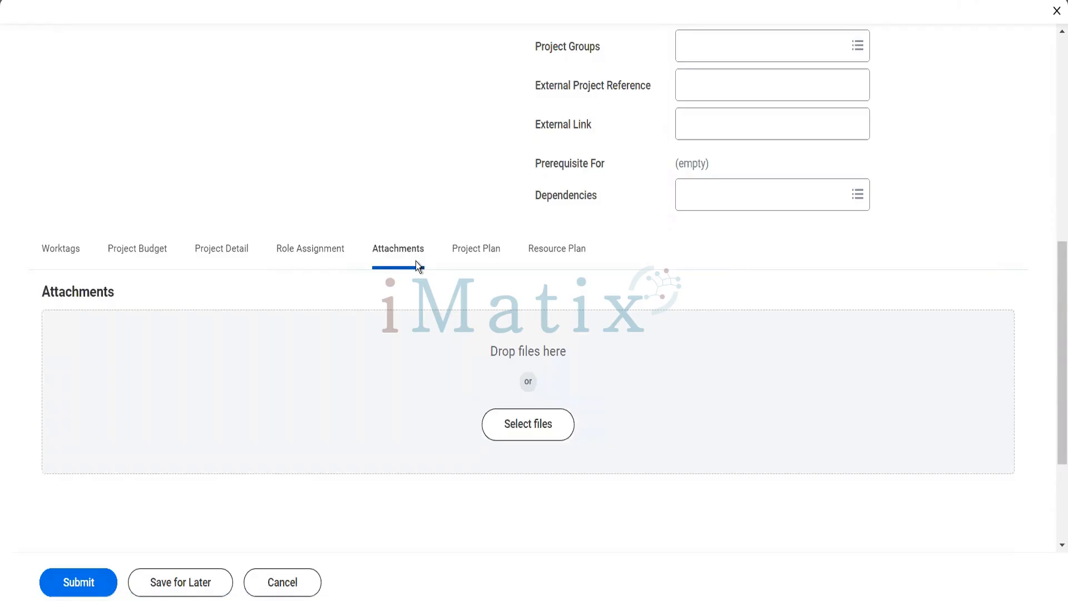
{"action": "left_click", "coordinate": [476, 264]}
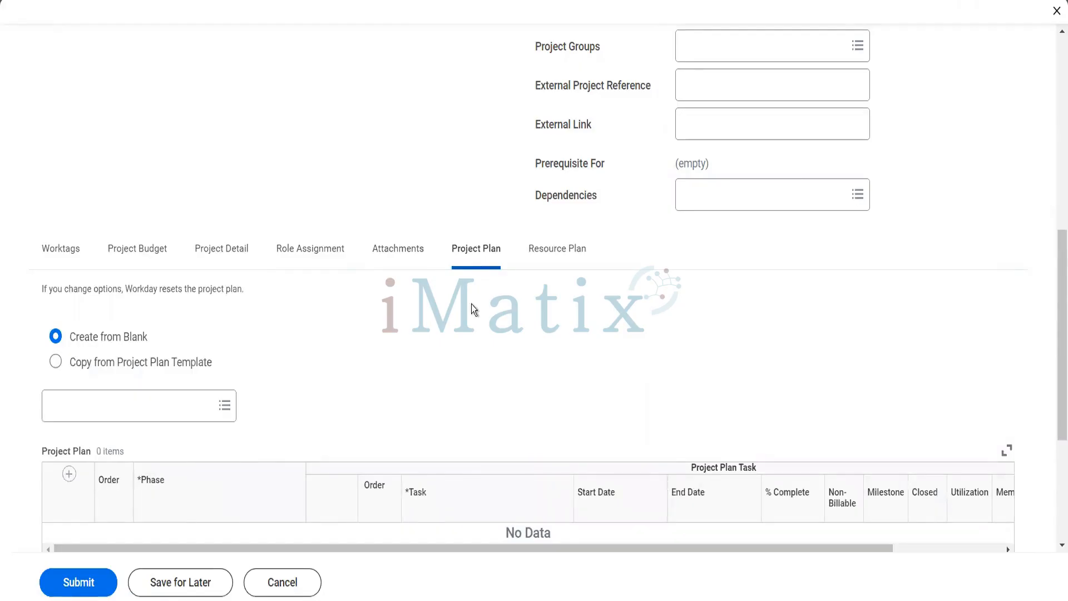
Add a row to the blank project plan and set its phase to 1 - Plan and Strategize
{"action": "scroll", "coordinate": [484, 371], "scroll_direction": "down", "scroll_amount": 3}
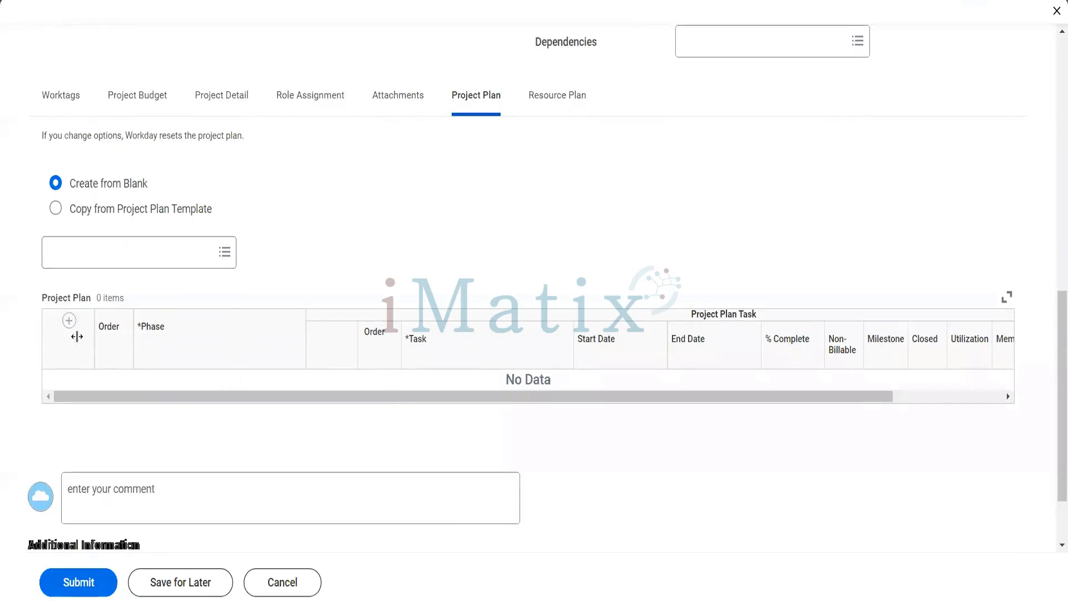
{"action": "left_click", "coordinate": [69, 321]}
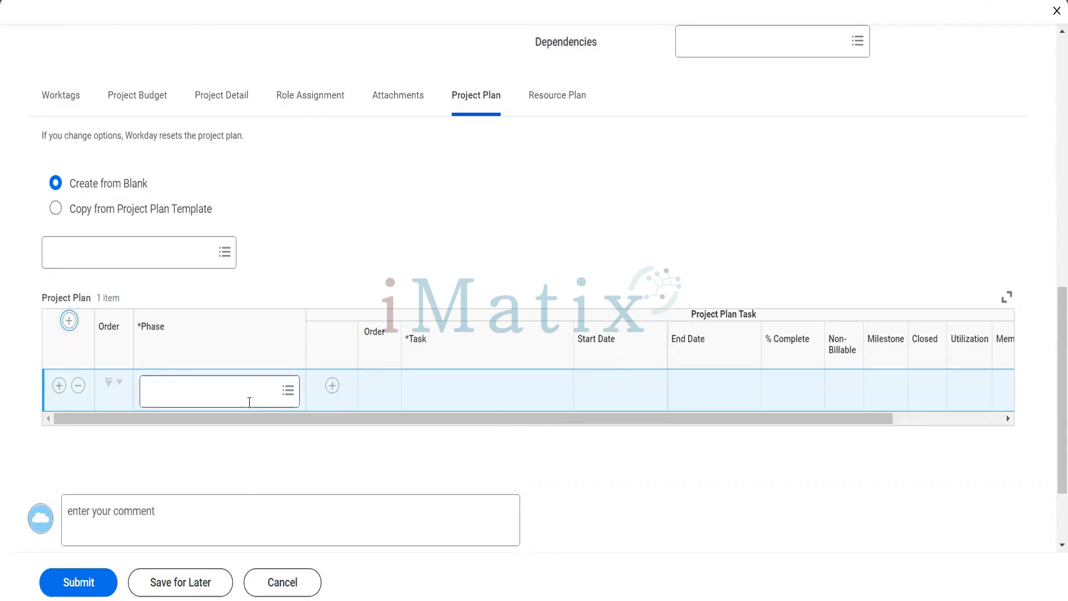
{"action": "left_click", "coordinate": [250, 400]}
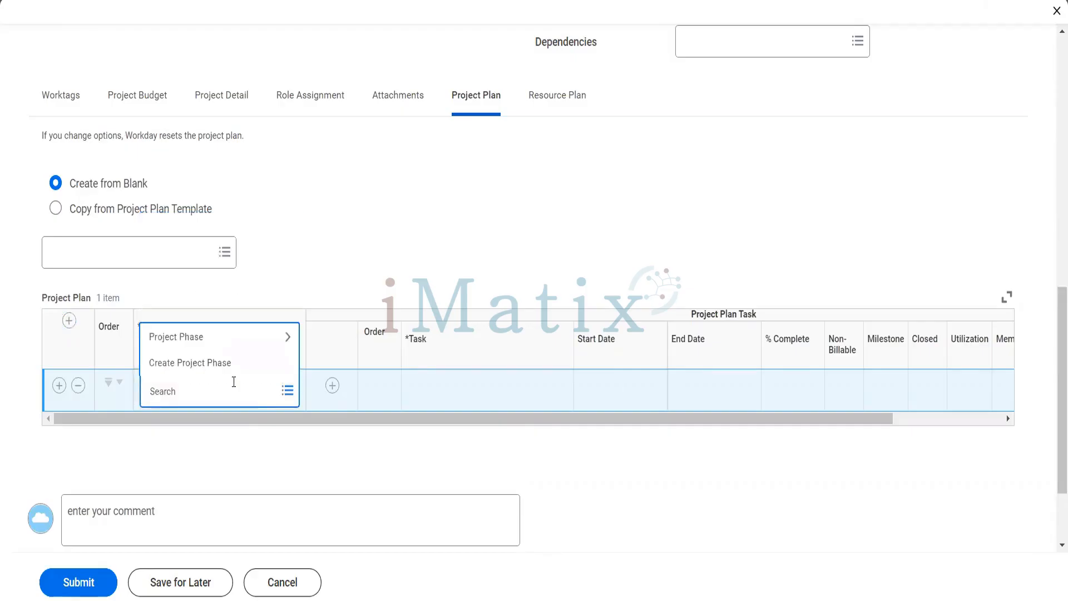
{"action": "left_click", "coordinate": [223, 345]}
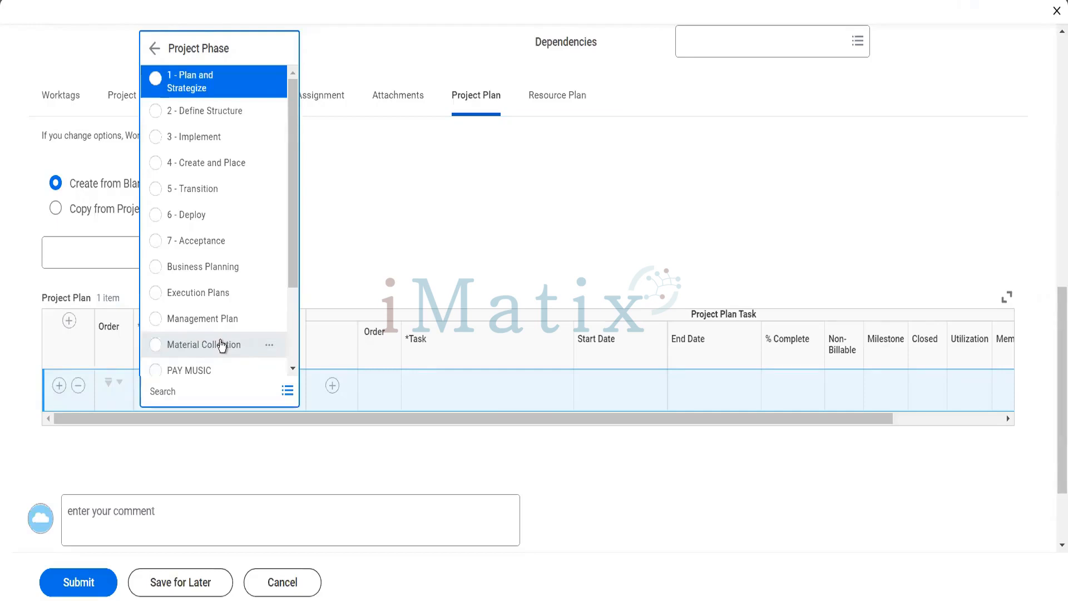
{"action": "left_click", "coordinate": [205, 93]}
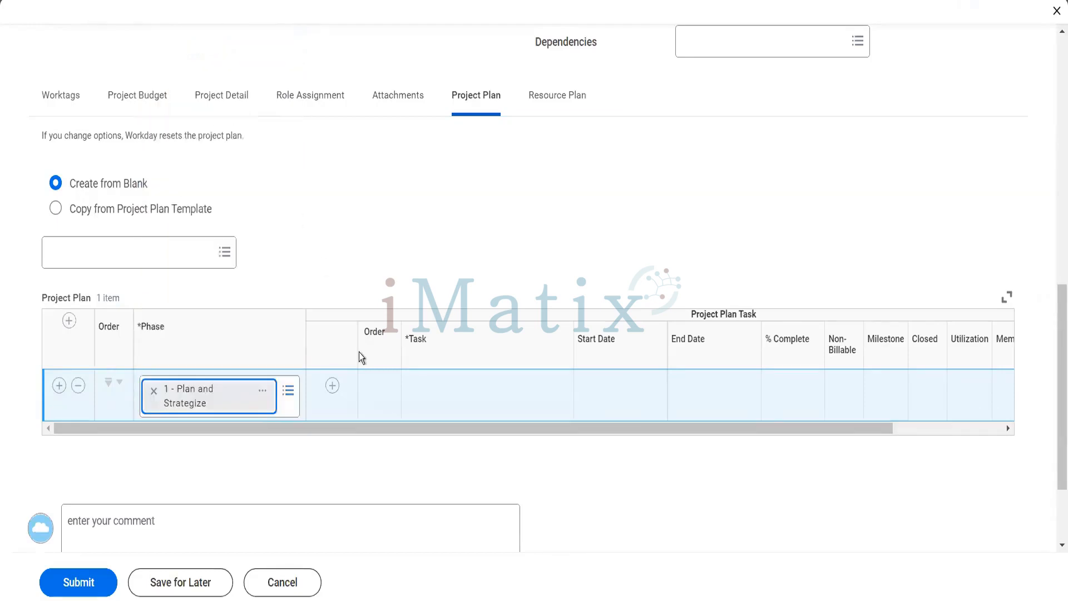
Add a task under the Plan and Strategize phase and set it to the existing project task Communication Plan
{"action": "left_click", "coordinate": [332, 388]}
{"action": "left_click", "coordinate": [484, 452]}
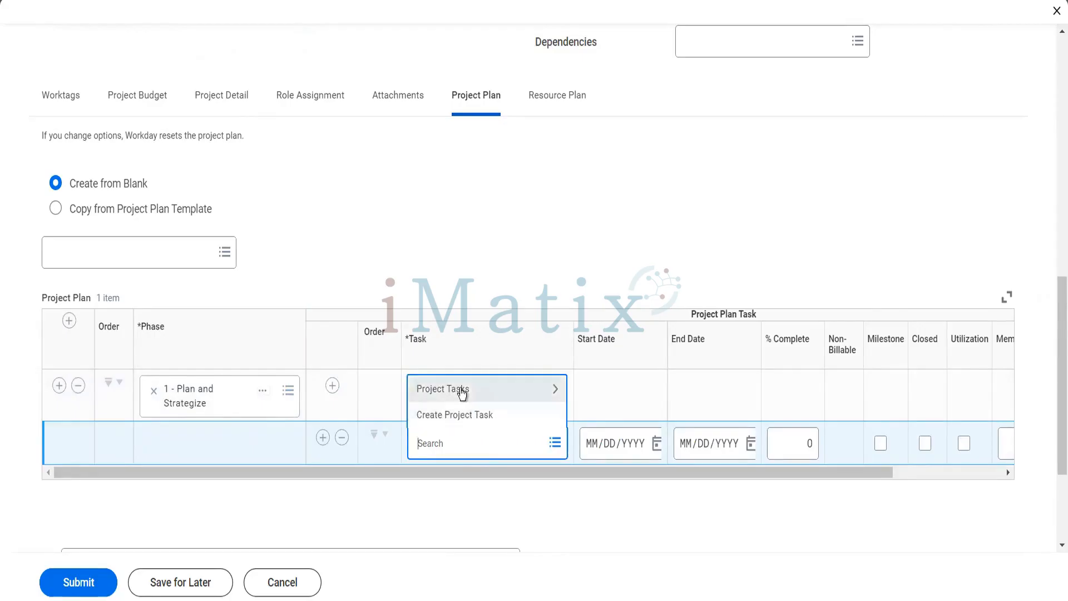
{"action": "left_click", "coordinate": [461, 390]}
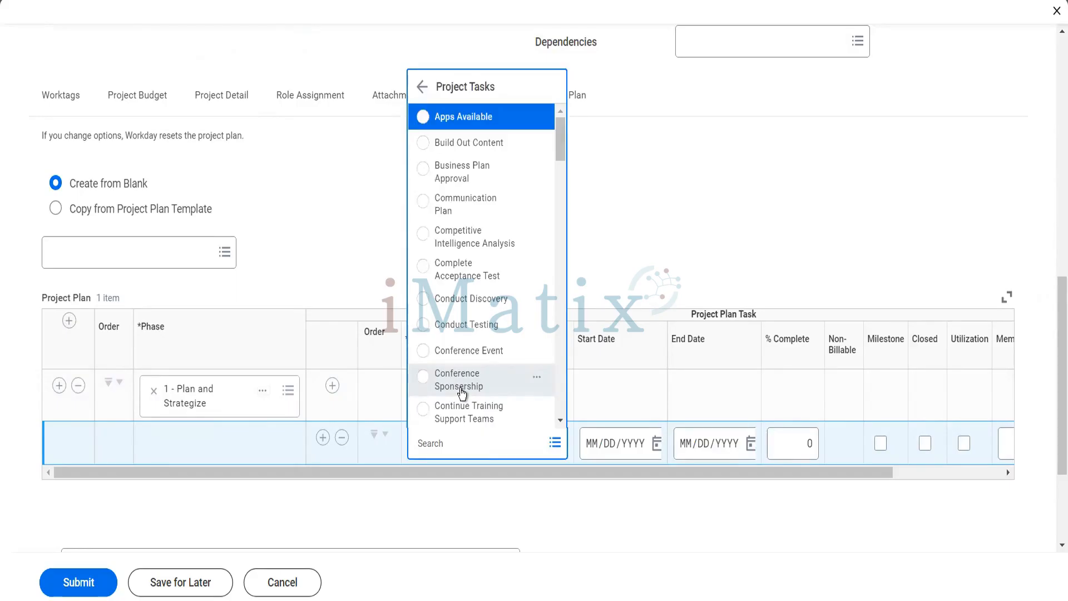
{"action": "left_click", "coordinate": [476, 211]}
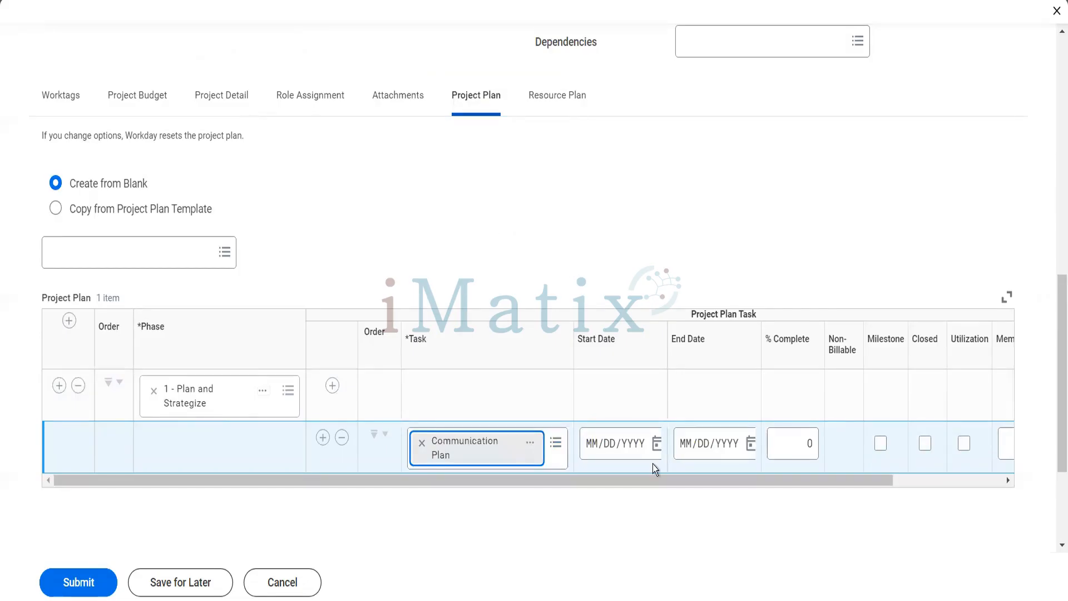
Set the Communication Plan task's start date to 01/10/2023 and its end date to 01/24/2023
{"action": "left_click", "coordinate": [657, 448]}
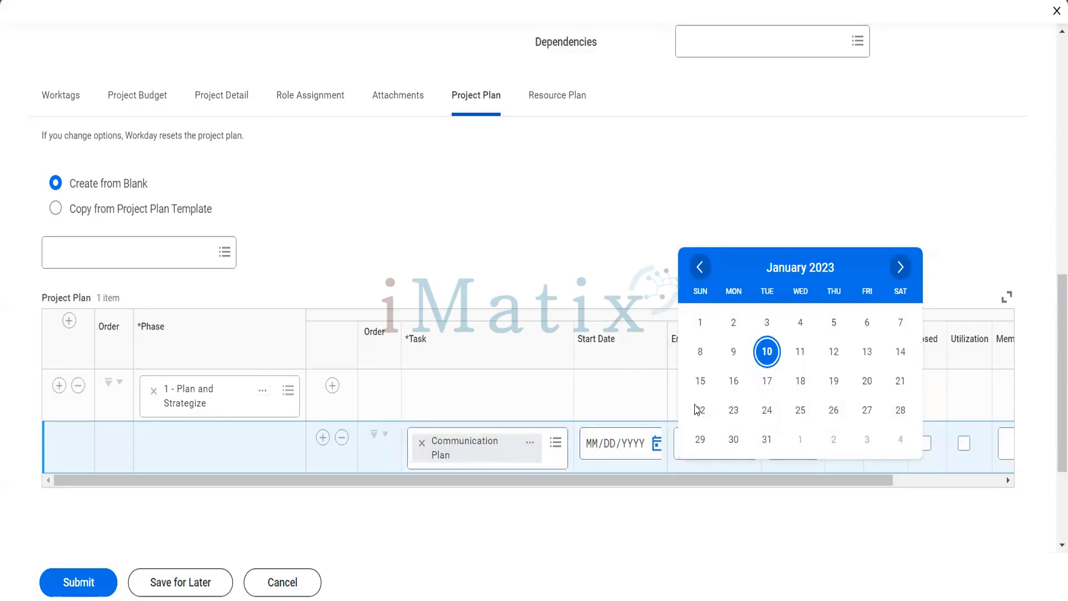
{"action": "left_click", "coordinate": [768, 354]}
{"action": "left_click", "coordinate": [749, 445]}
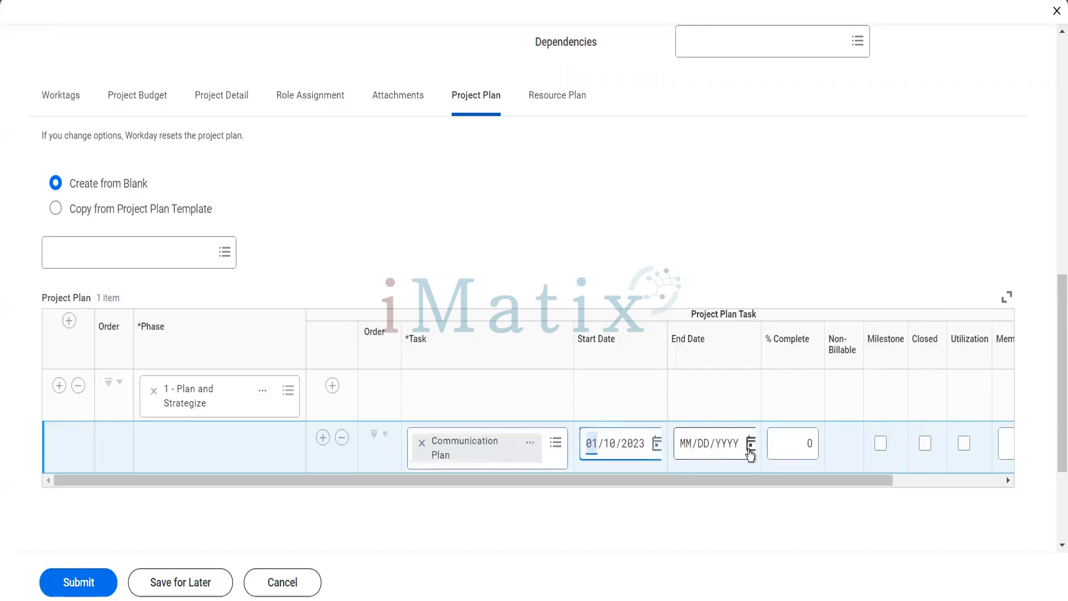
{"action": "left_click", "coordinate": [858, 412]}
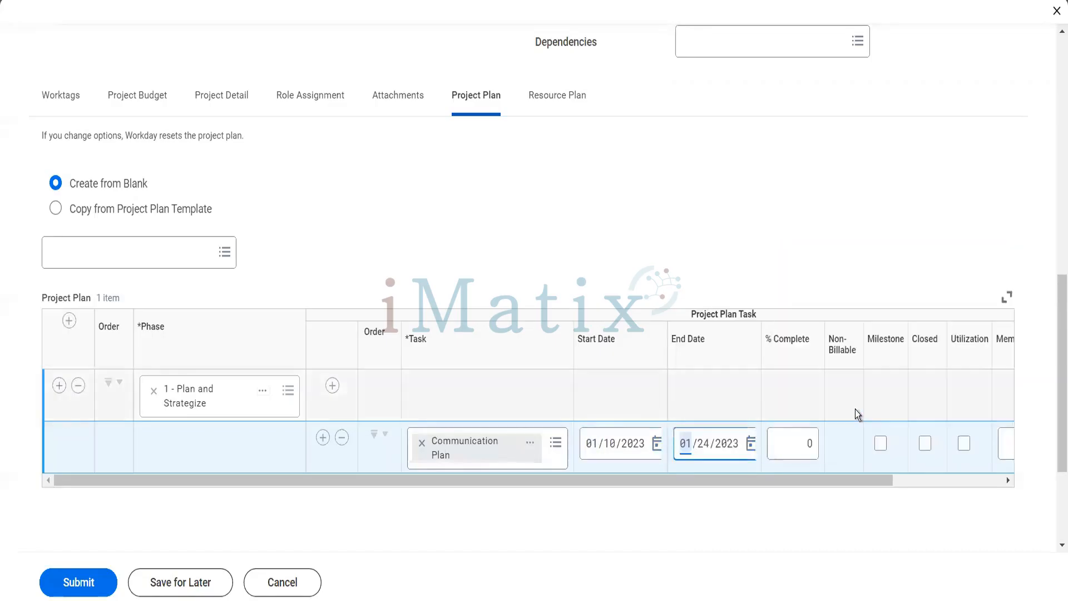
{"action": "left_click", "coordinate": [801, 448]}
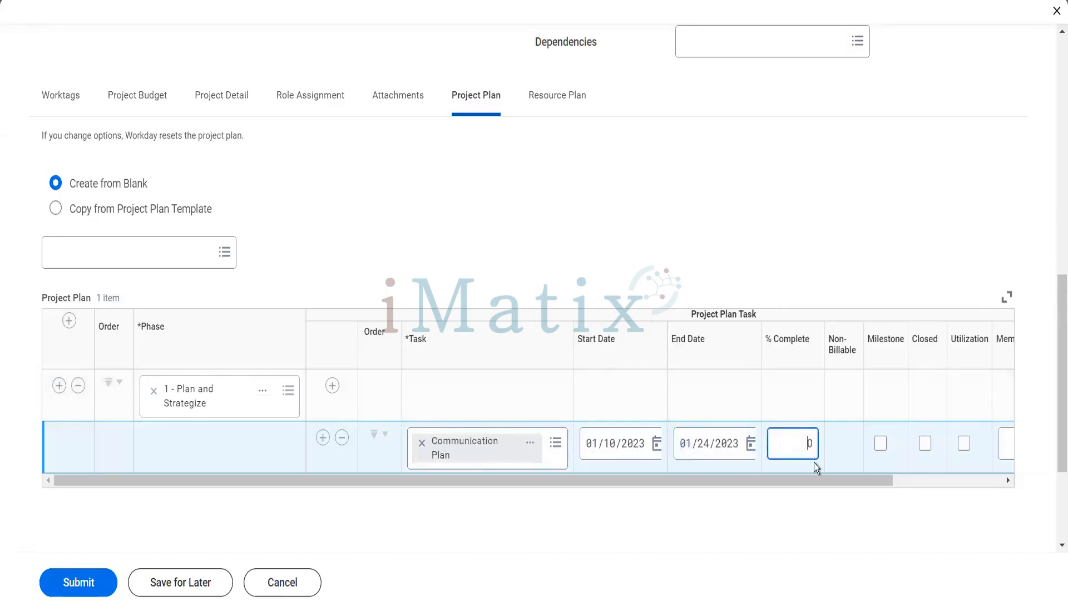
{"action": "left_click_drag", "start_coordinate": [816, 480], "coordinate": [897, 472]}
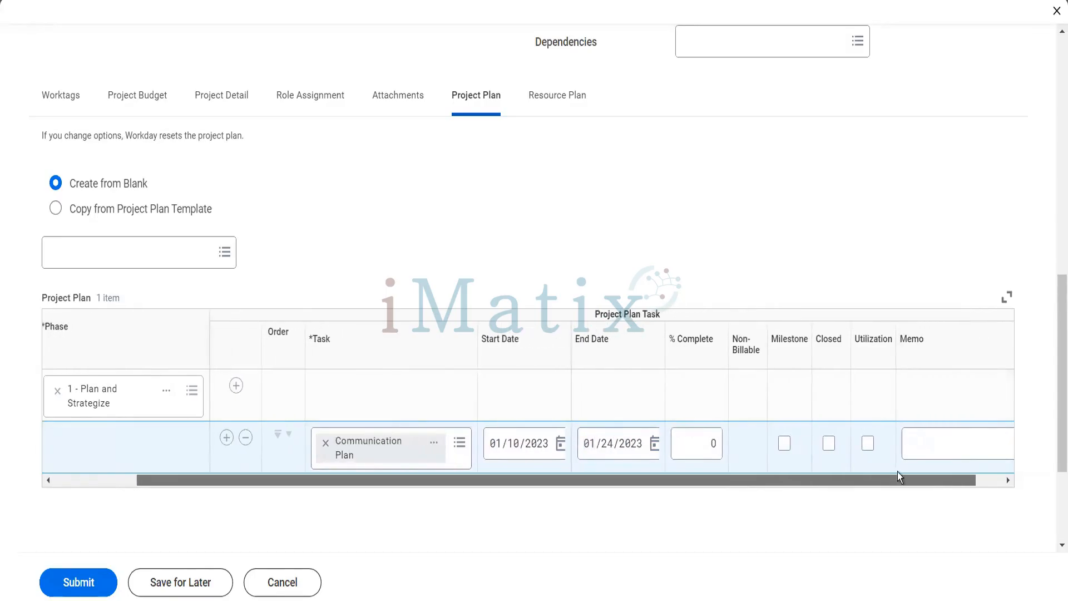
{"action": "left_click_drag", "start_coordinate": [897, 472], "coordinate": [902, 472]}
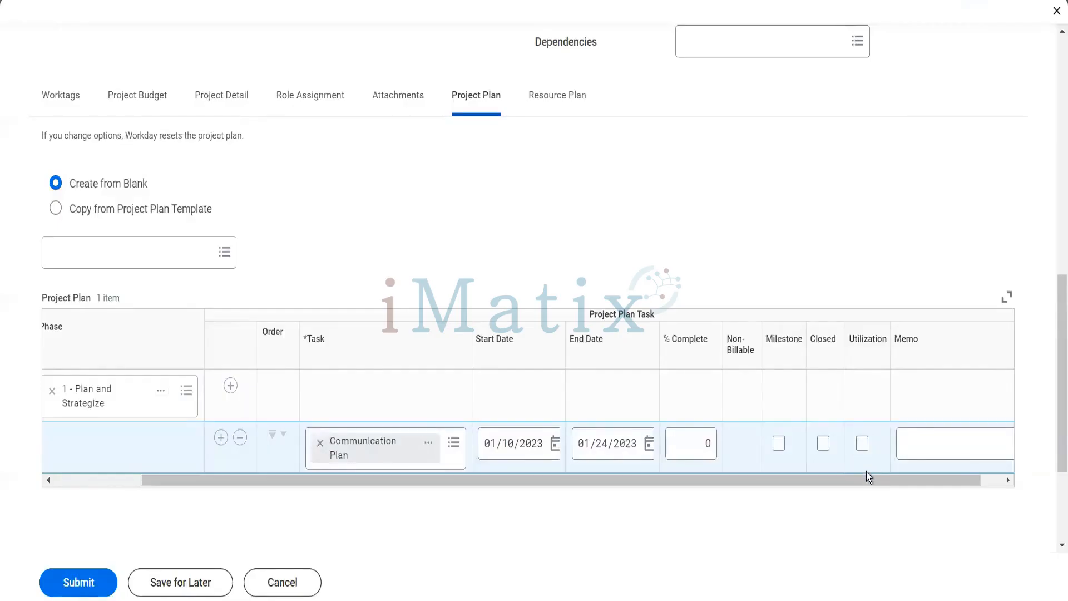
{"action": "left_click_drag", "start_coordinate": [863, 478], "coordinate": [920, 476]}
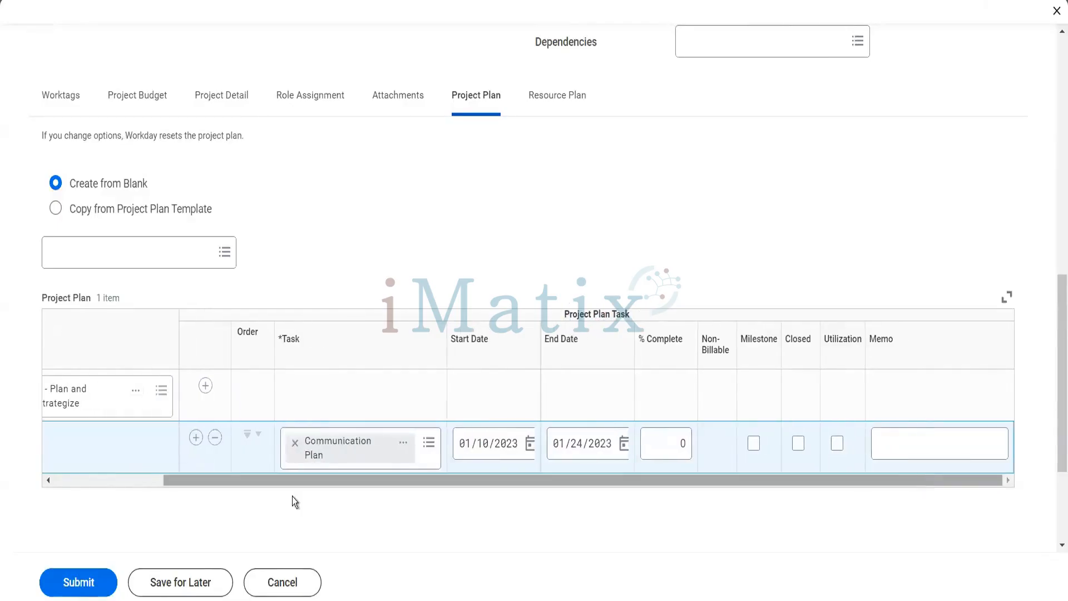
Add a second phase row to the project plan and set it to 4 - Create and Place
{"action": "left_click", "coordinate": [113, 482]}
{"action": "left_click", "coordinate": [58, 385]}
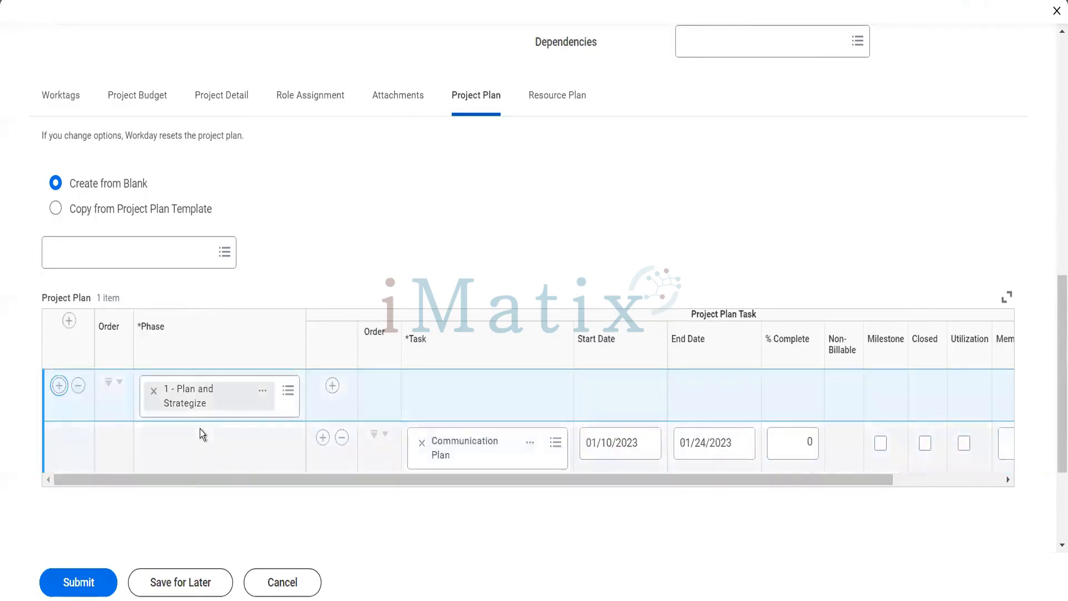
{"action": "left_click", "coordinate": [198, 487]}
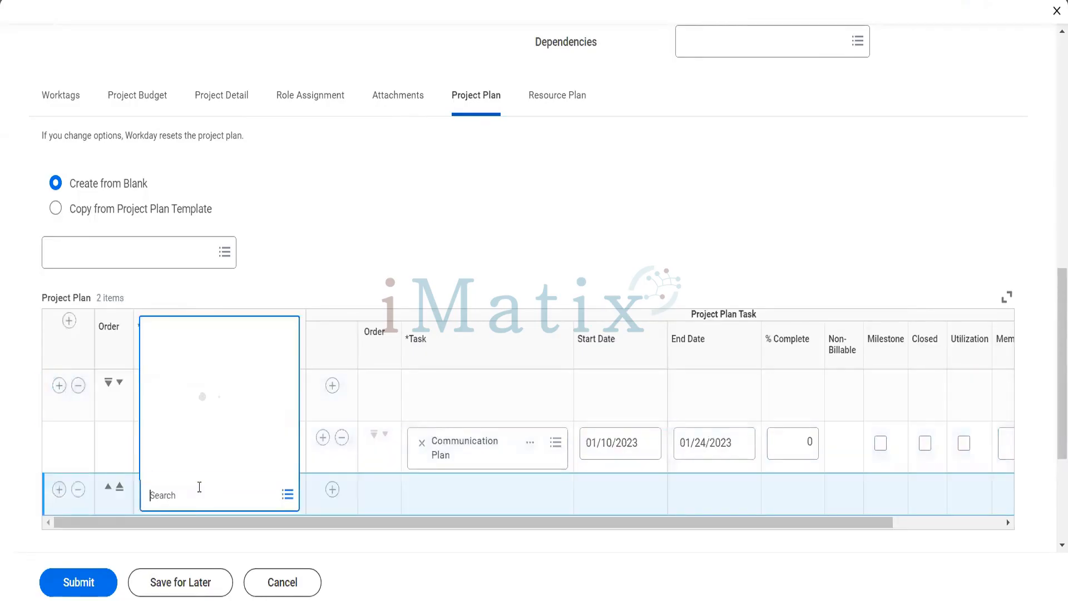
{"action": "left_click", "coordinate": [192, 374]}
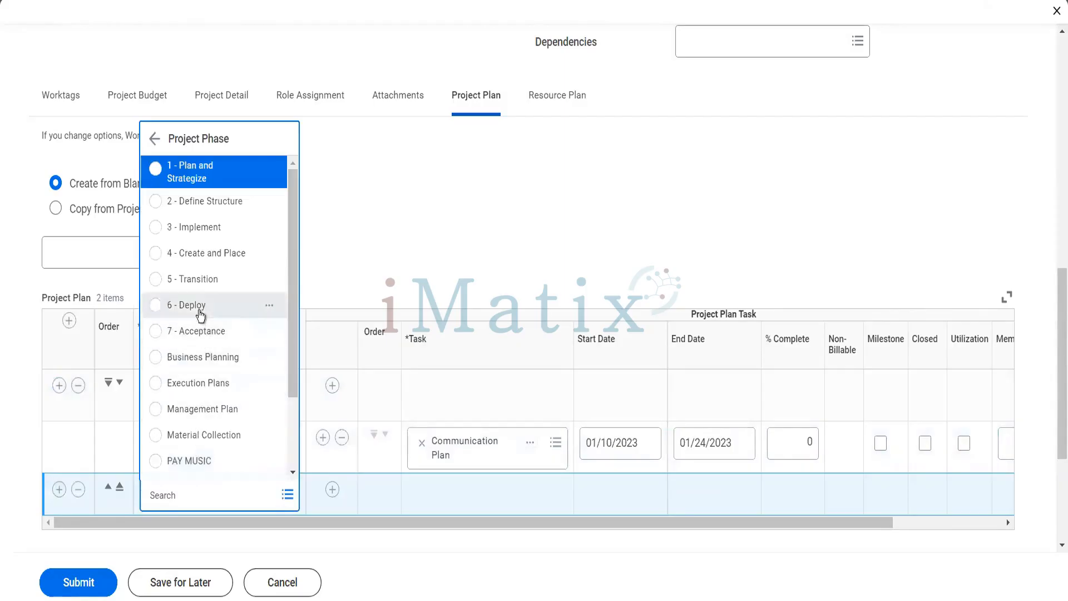
{"action": "left_click", "coordinate": [211, 257]}
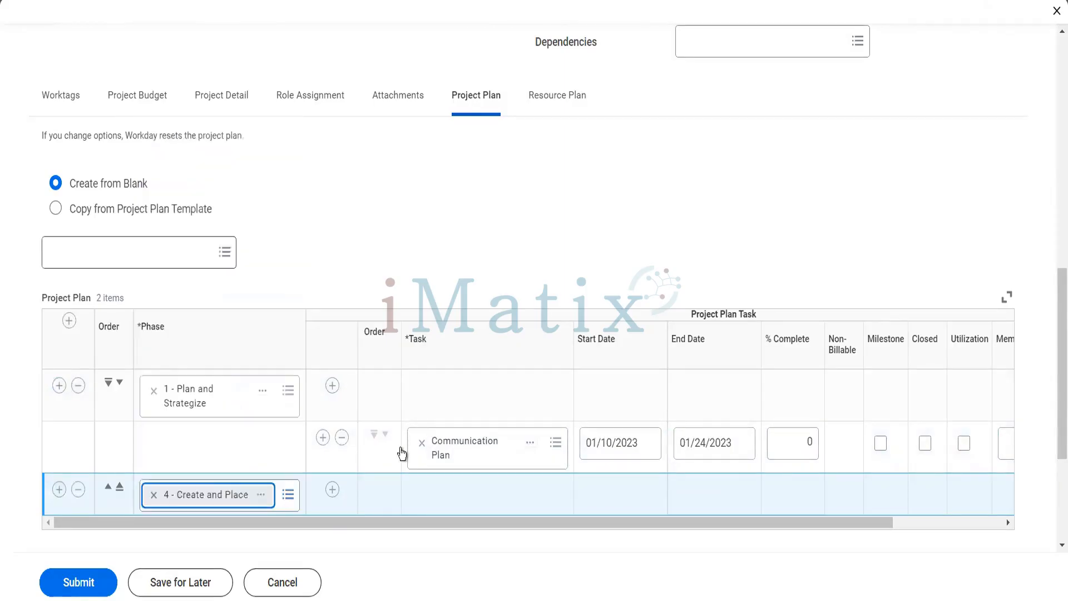
Add a task row under the Create and Place phase and open the form for creating a new project task
{"action": "left_click", "coordinate": [332, 489]}
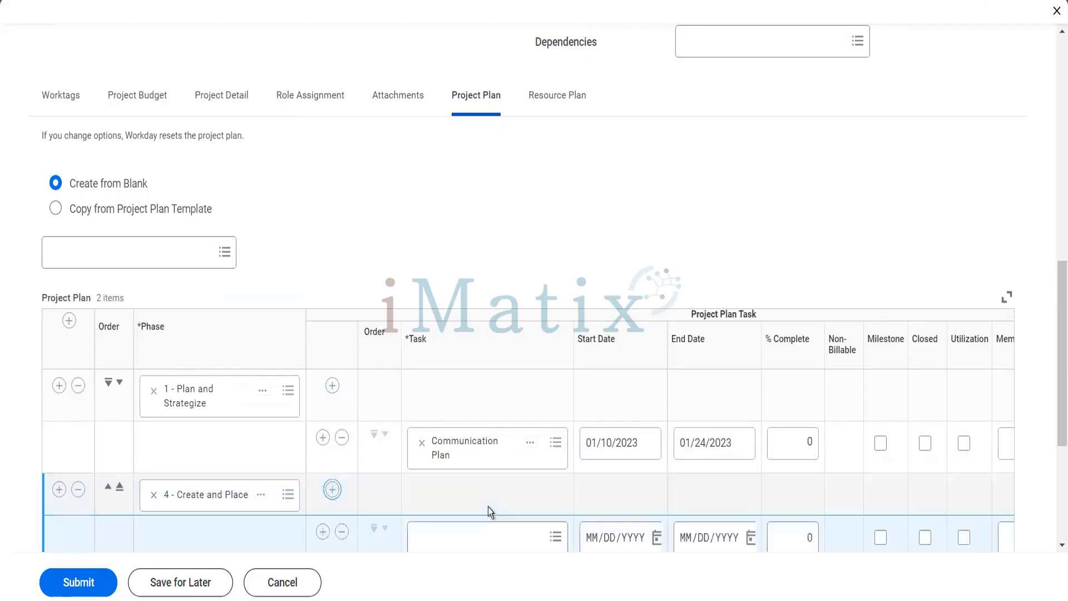
{"action": "scroll", "coordinate": [488, 507], "scroll_direction": "down", "scroll_amount": 3}
{"action": "left_click", "coordinate": [465, 363]}
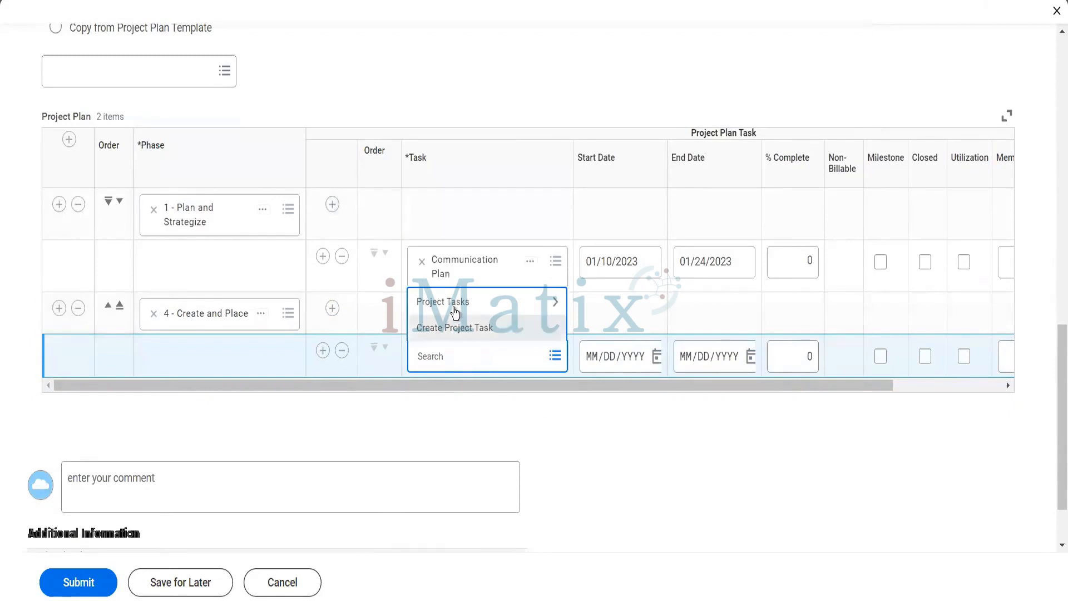
{"action": "left_click", "coordinate": [452, 330]}
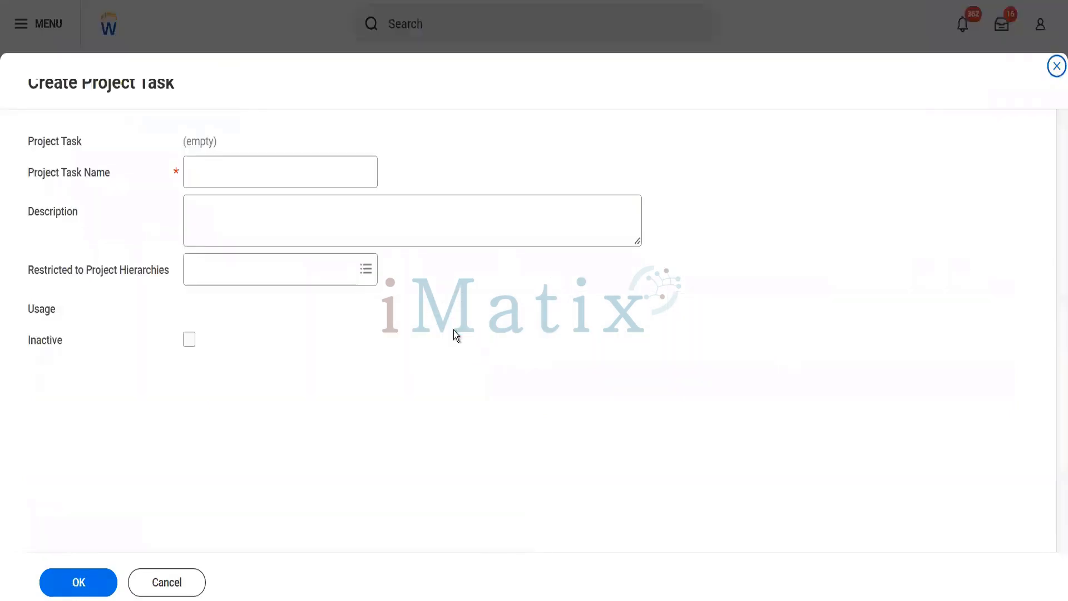
Name the new project task Opening Godown and save it without a description
{"action": "left_click", "coordinate": [271, 173]}
{"action": "type", "text": "Opening"}
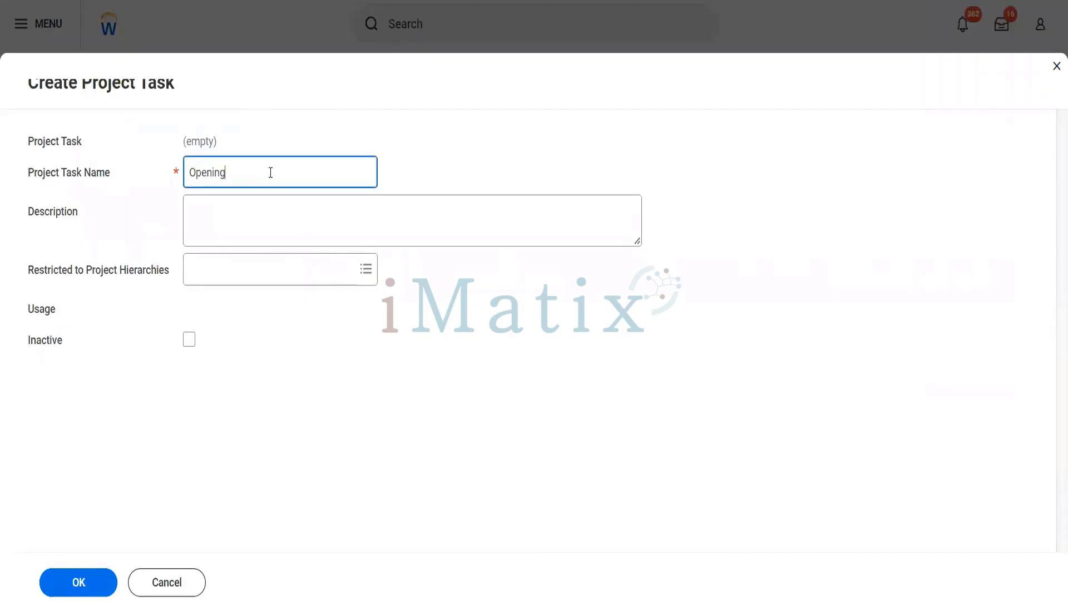
{"action": "type", "text": " Goddown"}
{"action": "key", "text": "BackSpace"}
{"action": "key", "text": "BackSpace"}
{"action": "key", "text": "BackSpace"}
{"action": "key", "text": "BackSpace"}
{"action": "key", "text": "BackSpace"}
{"action": "type", "text": "down"}
{"action": "key", "text": "Tab"}
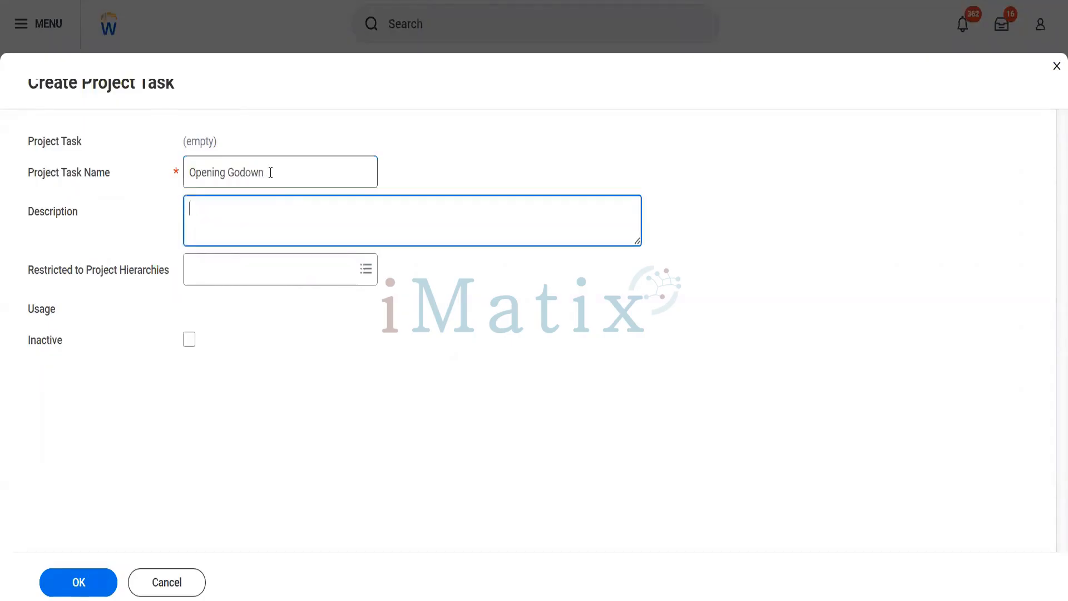
{"action": "left_click", "coordinate": [188, 311]}
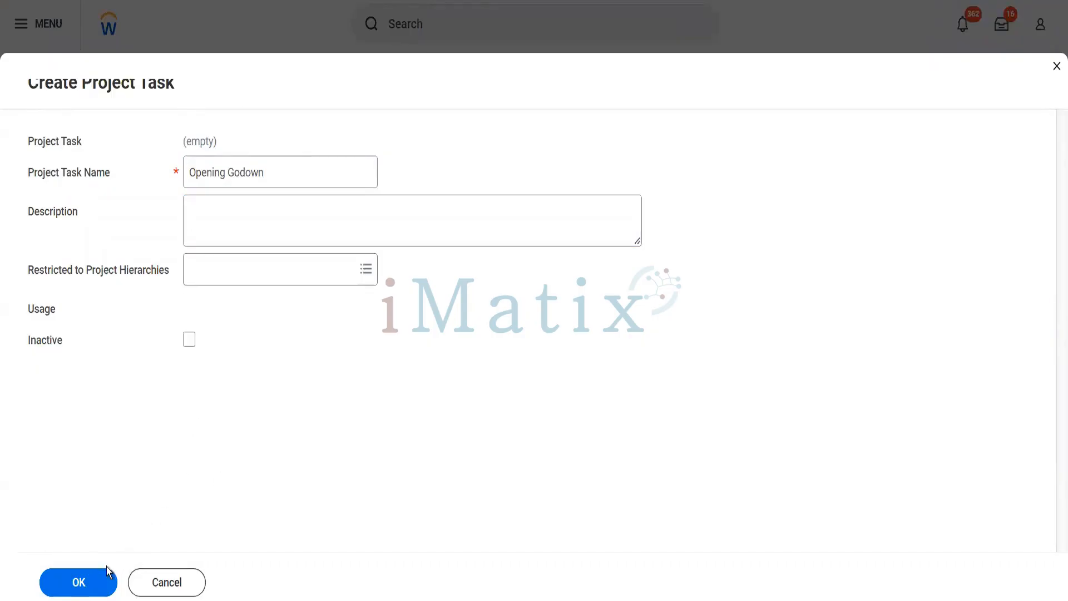
{"action": "left_click", "coordinate": [98, 583]}
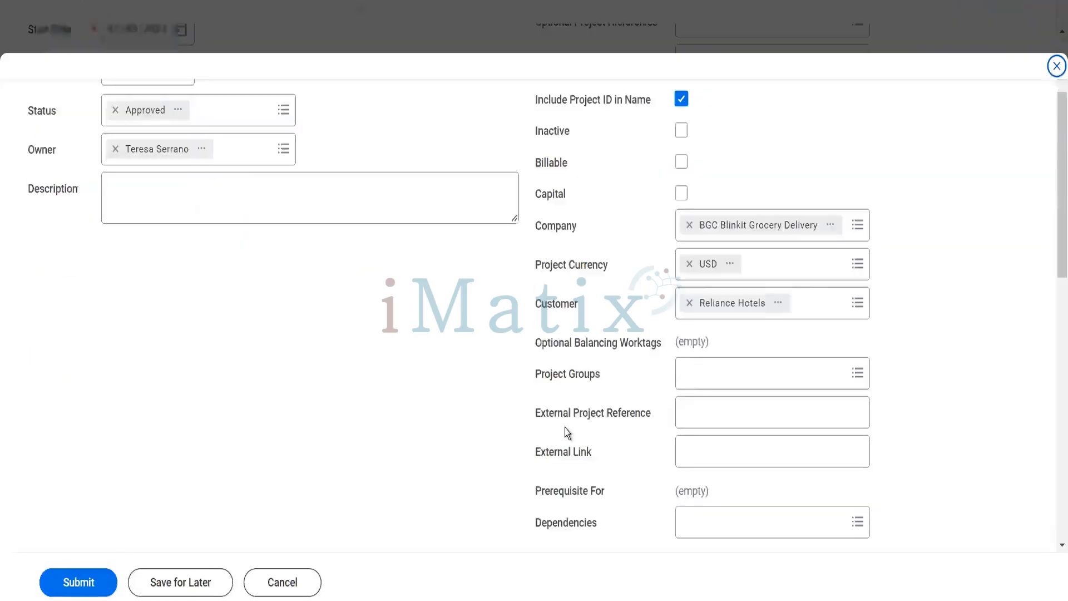
Return to the project plan and set the Opening Godown task's start date to 01/24/2023 and end date to 01/31/2023
{"action": "scroll", "coordinate": [422, 178], "scroll_direction": "down", "scroll_amount": 9}
{"action": "scroll", "coordinate": [423, 178], "scroll_direction": "up", "scroll_amount": 6}
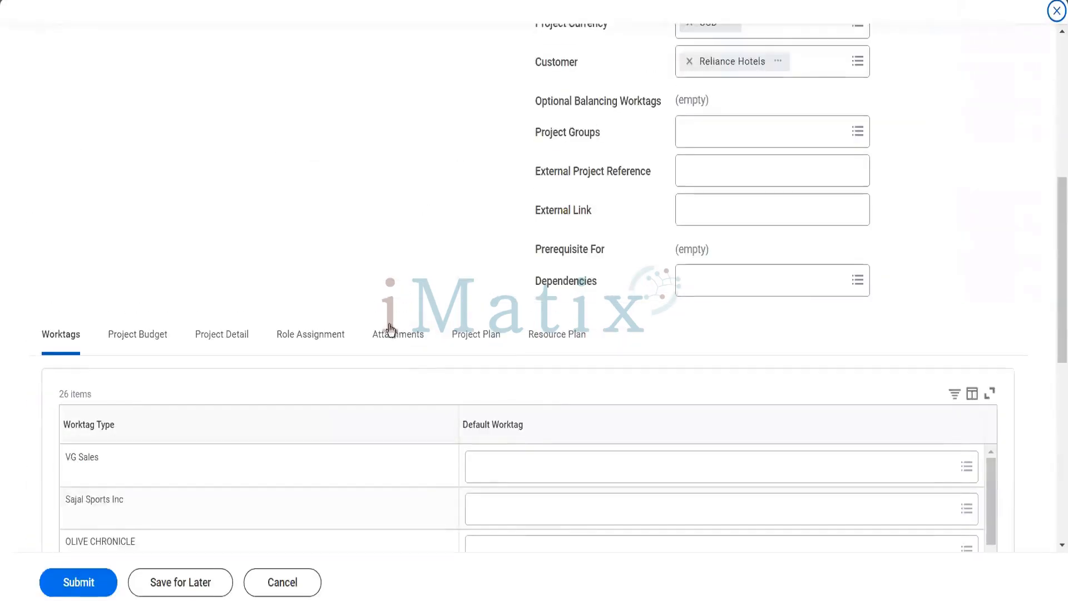
{"action": "left_click", "coordinate": [459, 332]}
{"action": "scroll", "coordinate": [459, 332], "scroll_direction": "down", "scroll_amount": 8}
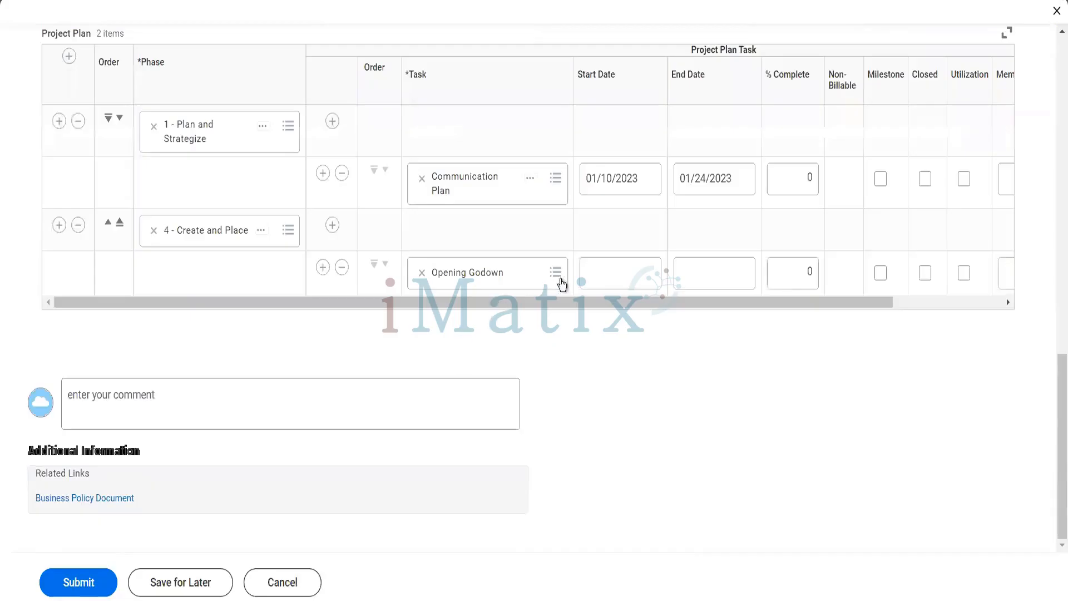
{"action": "left_click", "coordinate": [633, 277]}
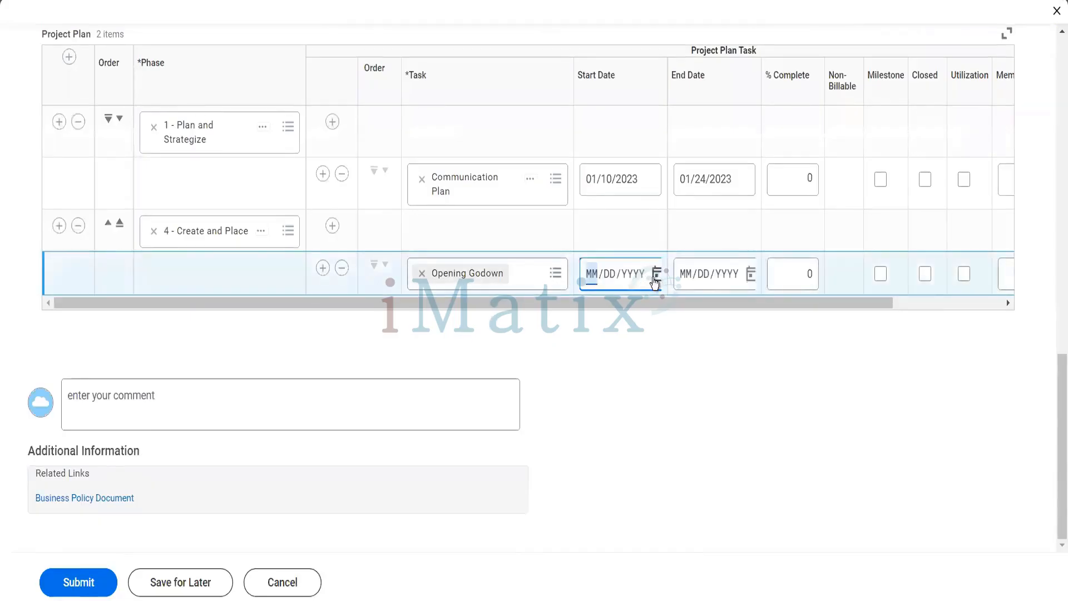
{"action": "left_click", "coordinate": [656, 281]}
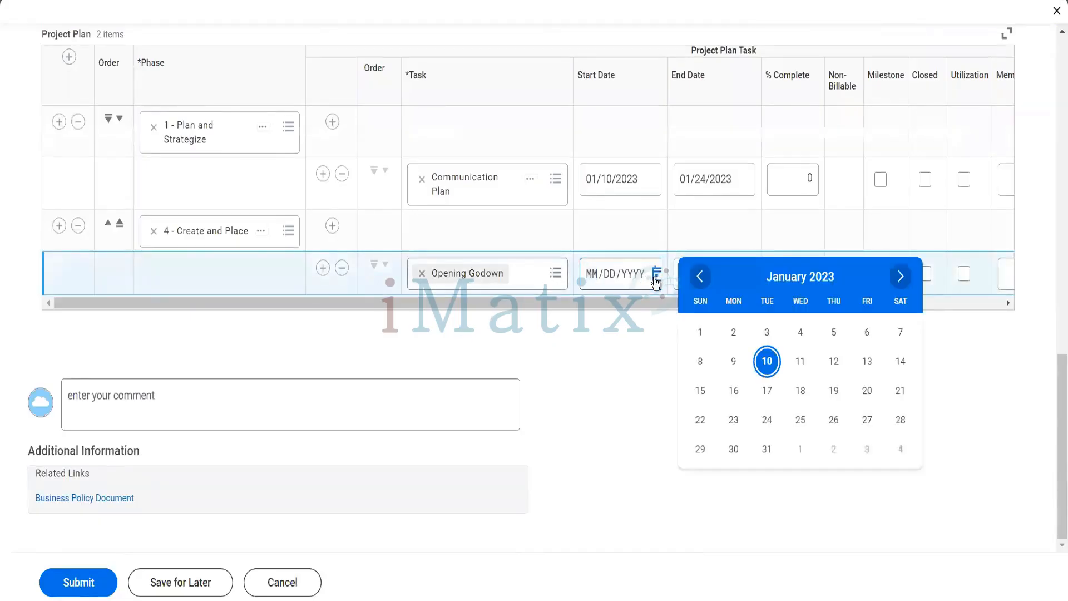
{"action": "left_click", "coordinate": [767, 421]}
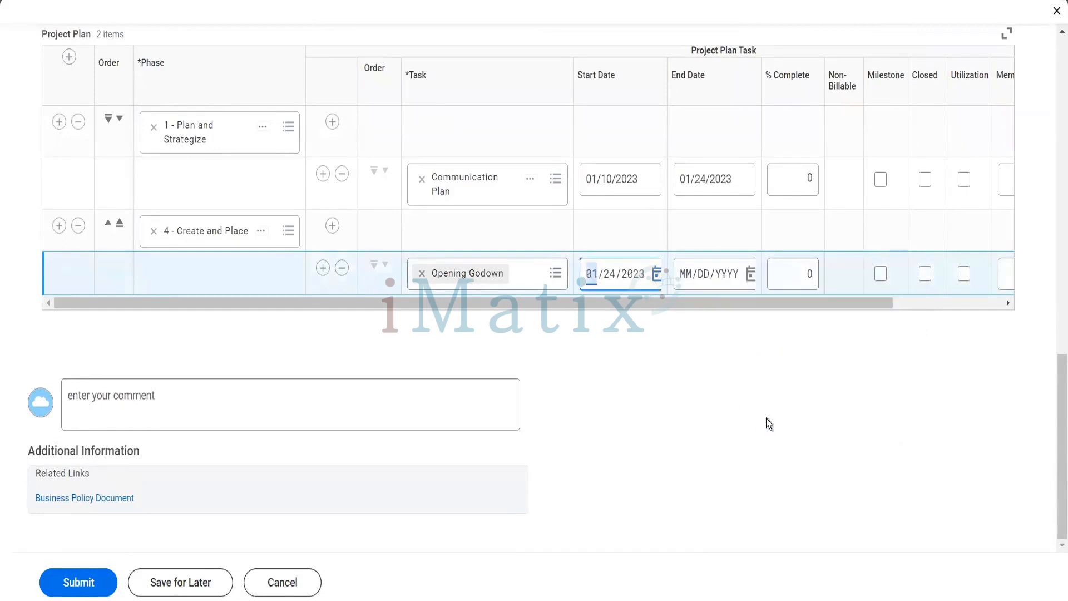
{"action": "left_click", "coordinate": [751, 274]}
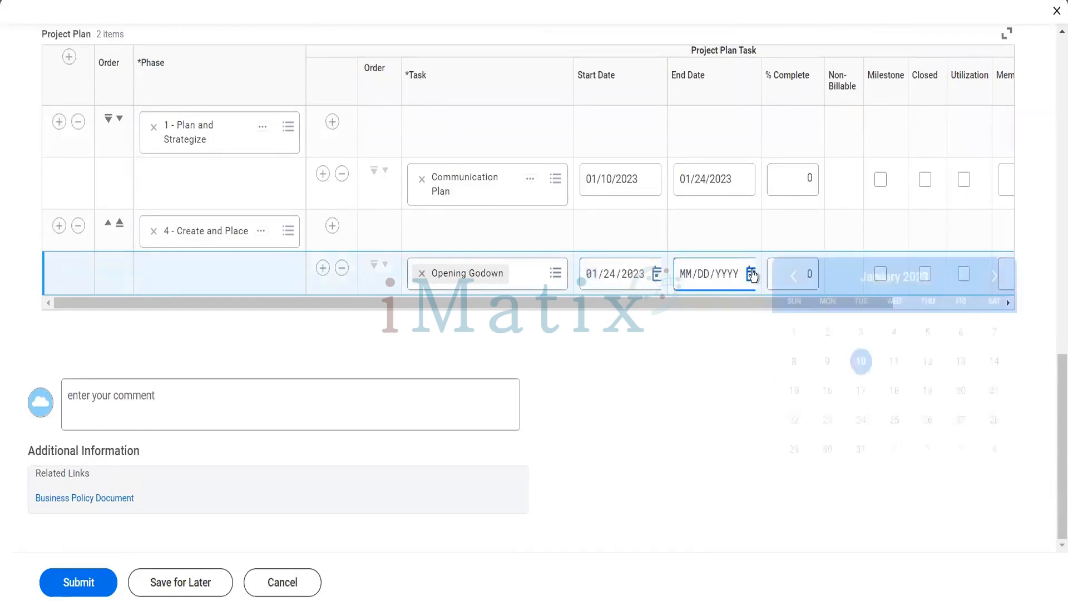
{"action": "left_click", "coordinate": [861, 451]}
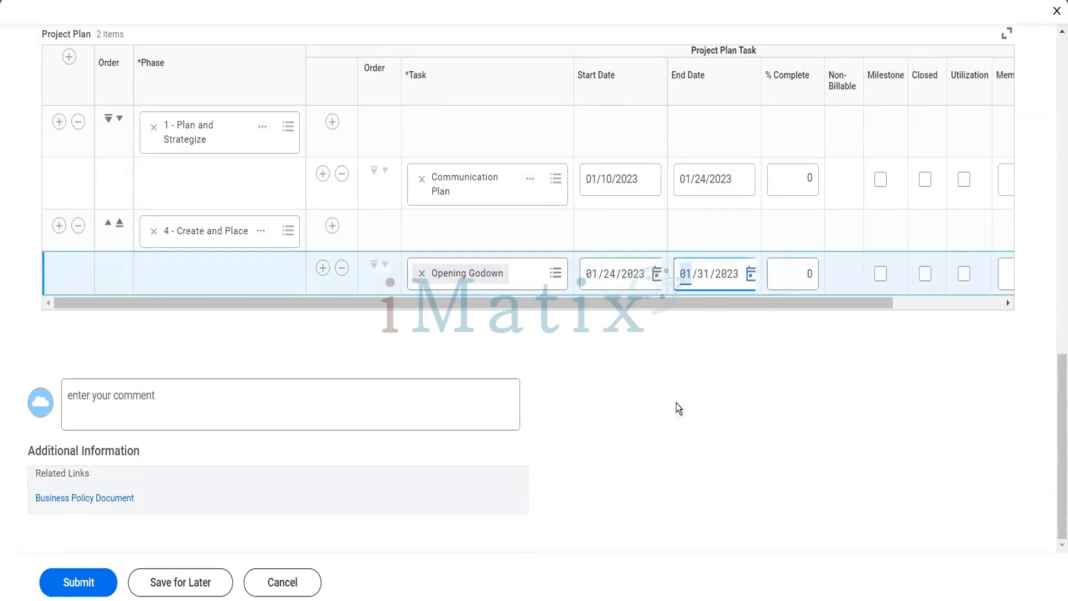
{"action": "scroll", "coordinate": [506, 340], "scroll_direction": "up", "scroll_amount": 3}
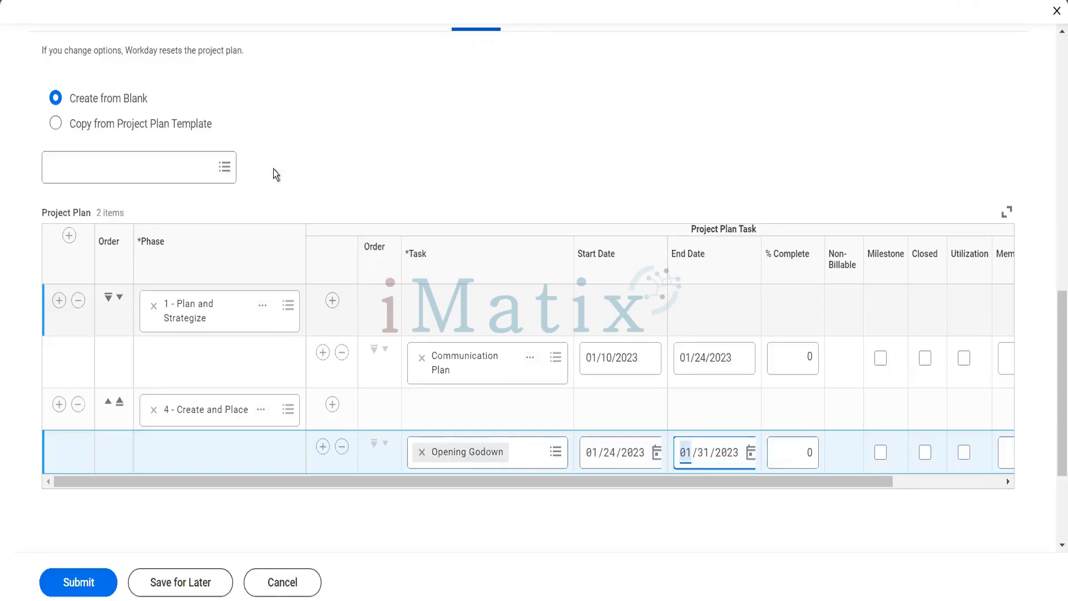
{"action": "scroll", "coordinate": [373, 135], "scroll_direction": "up", "scroll_amount": 4}
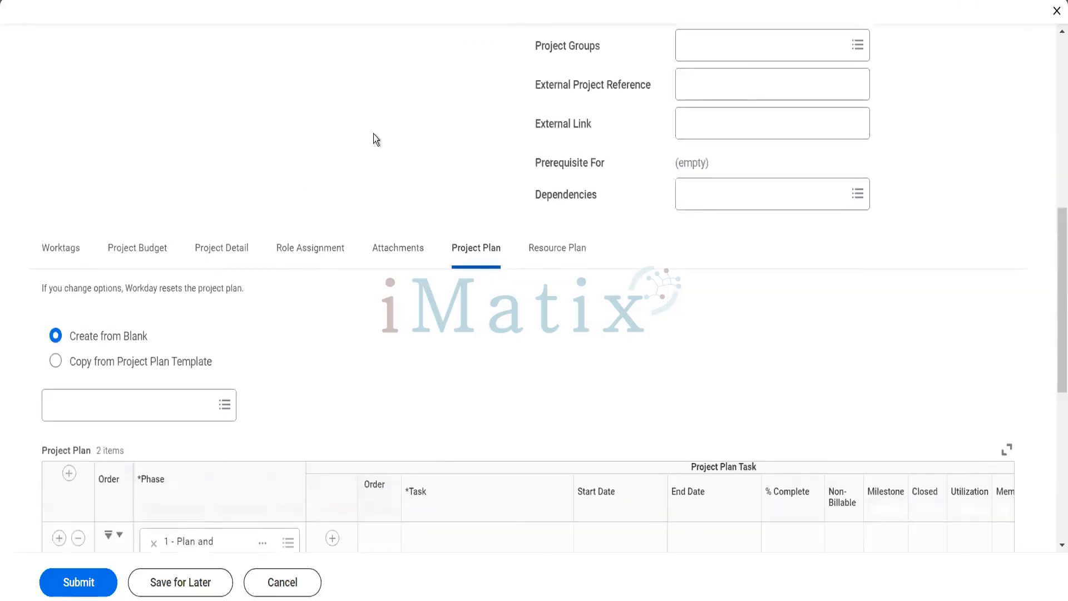
Add a line to the project's blank resource plan and set its project role to Chief Financial Officer
{"action": "left_click", "coordinate": [566, 246]}
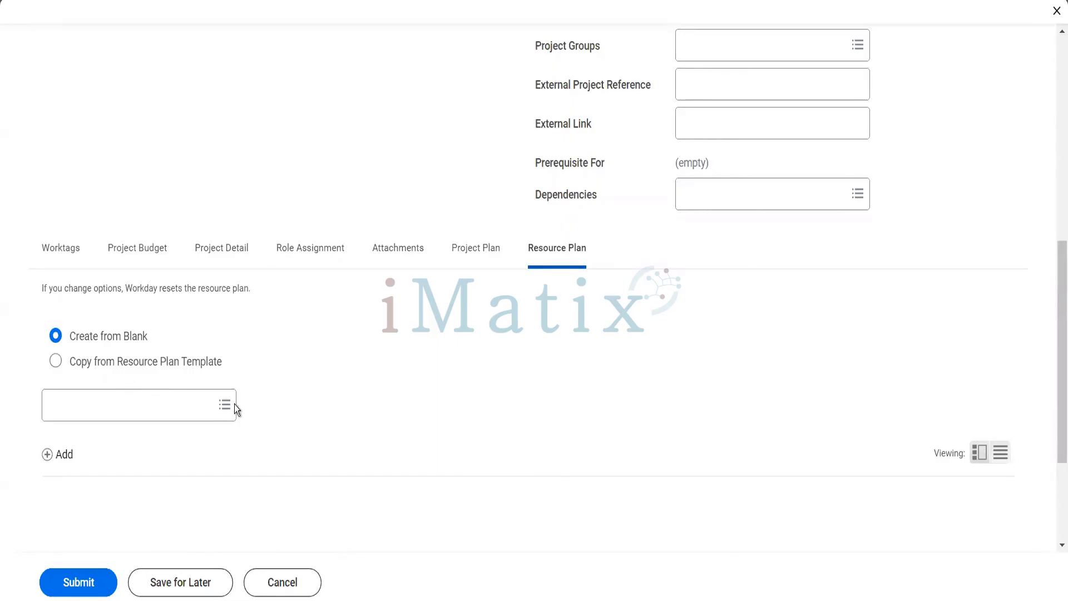
{"action": "left_click", "coordinate": [59, 456]}
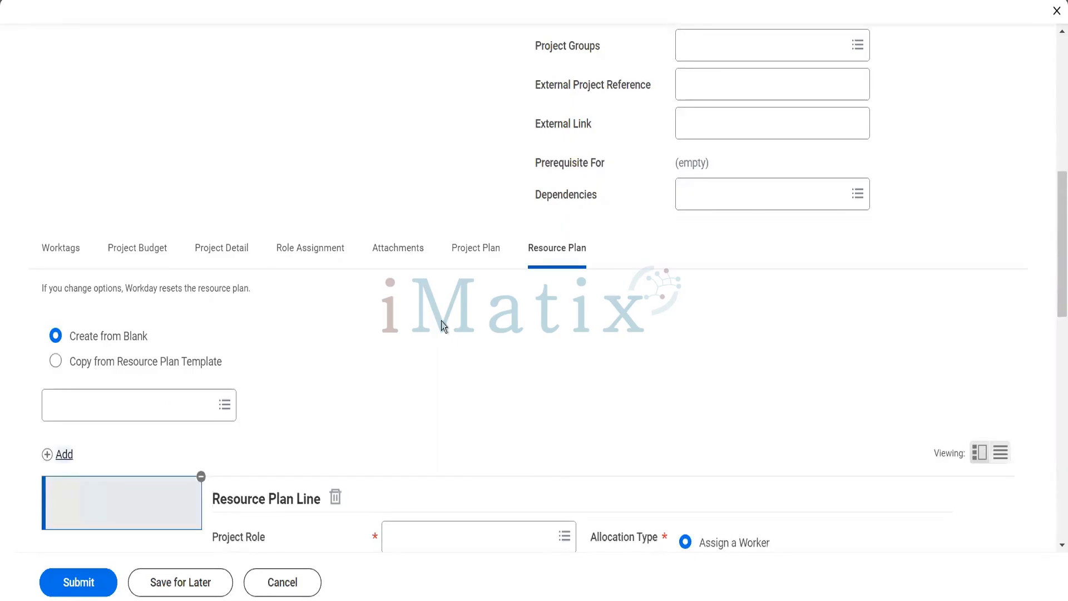
{"action": "scroll", "coordinate": [441, 322], "scroll_direction": "down", "scroll_amount": 6}
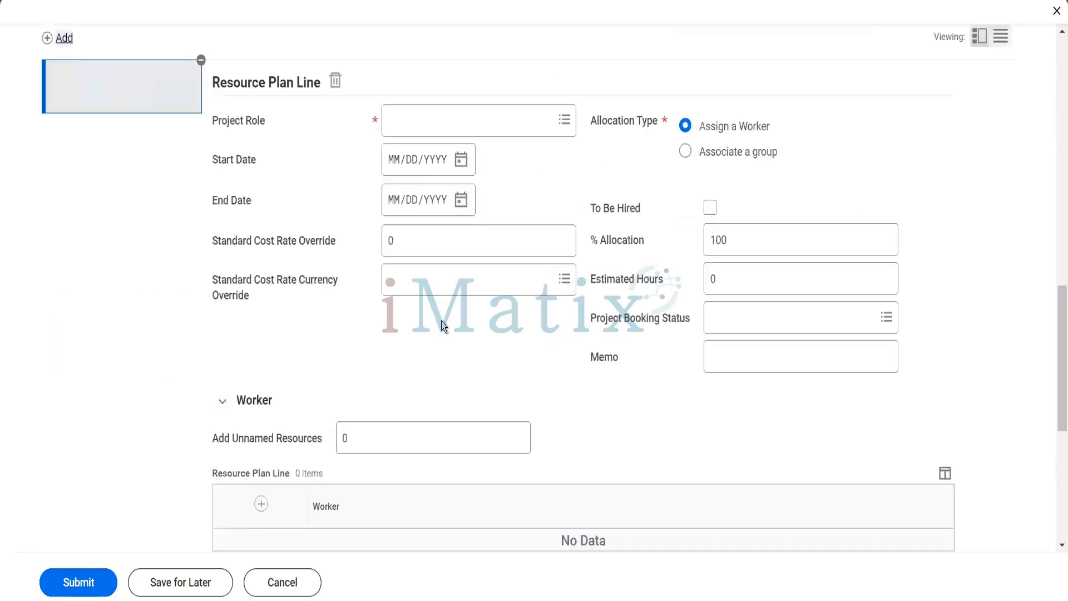
{"action": "left_click", "coordinate": [484, 120]}
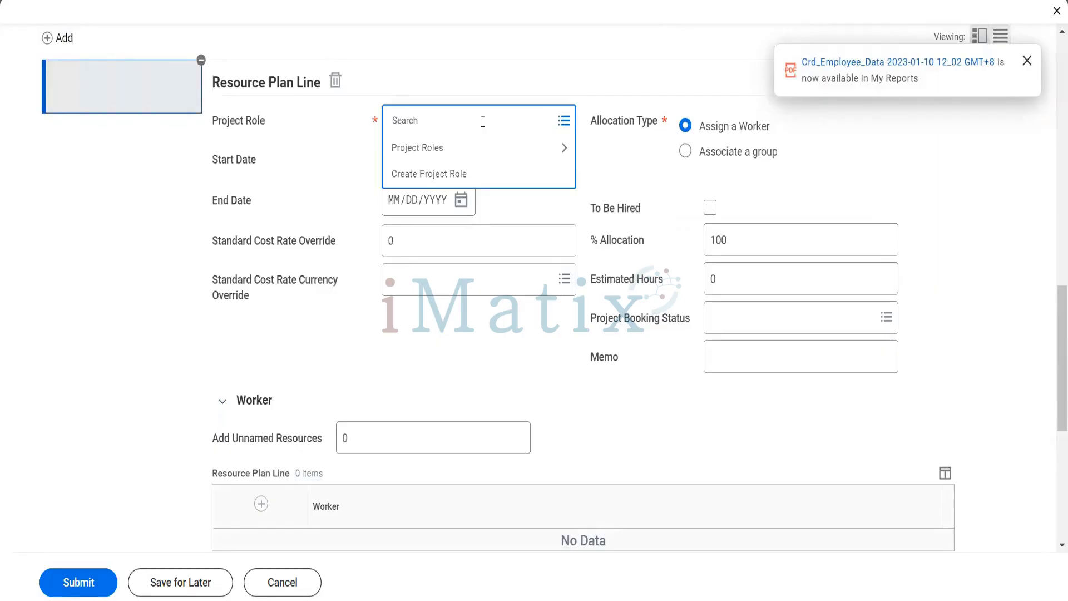
{"action": "left_click", "coordinate": [430, 148]}
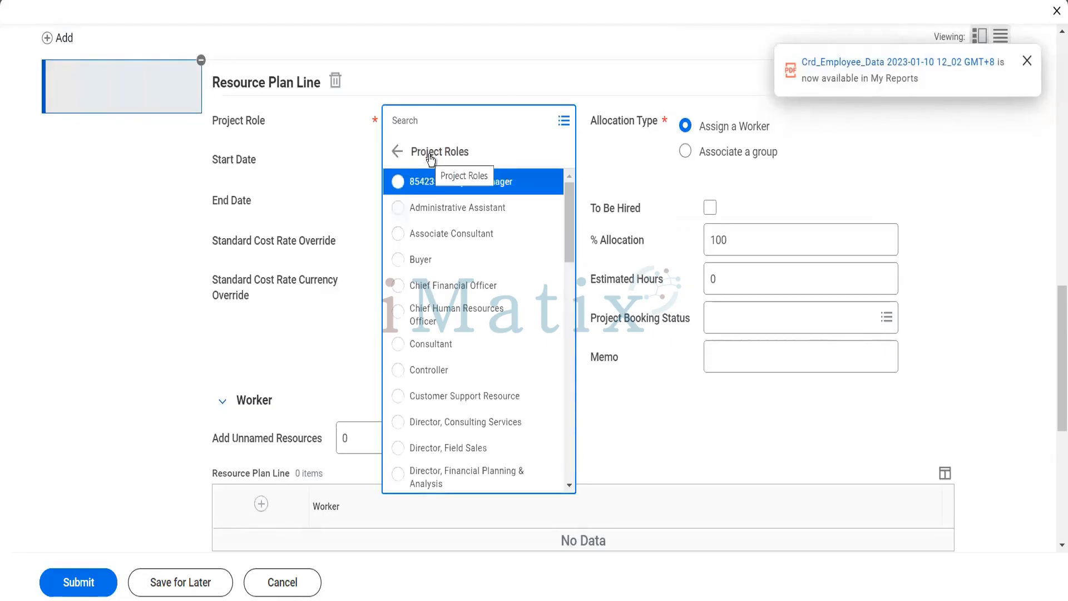
{"action": "left_click", "coordinate": [450, 286]}
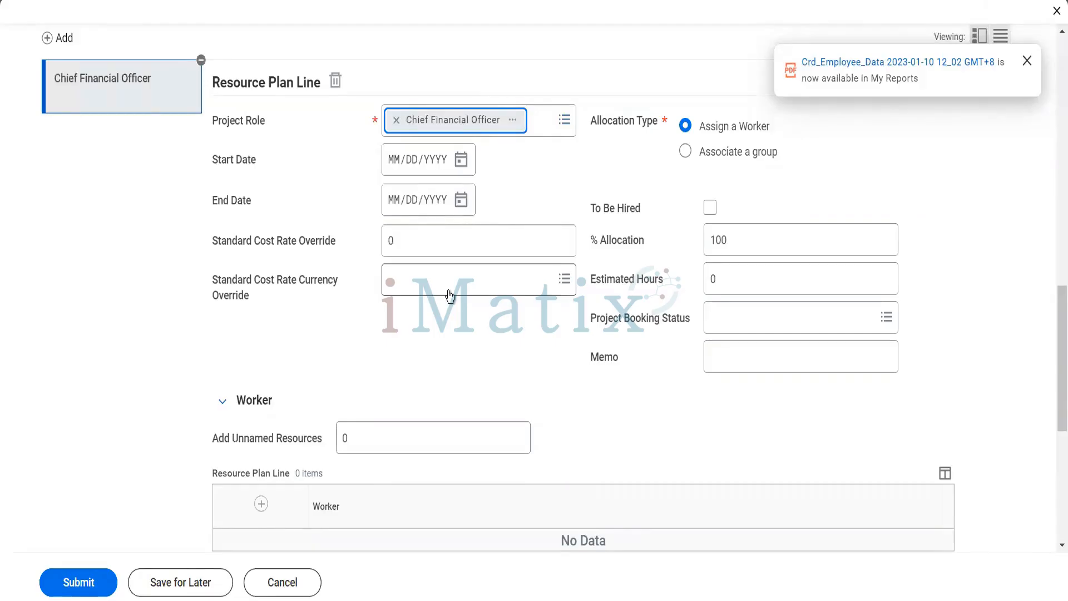
Set the resource plan line's start date to 01/10/2023 and its end date to 01/24/2024
{"action": "left_click", "coordinate": [462, 161]}
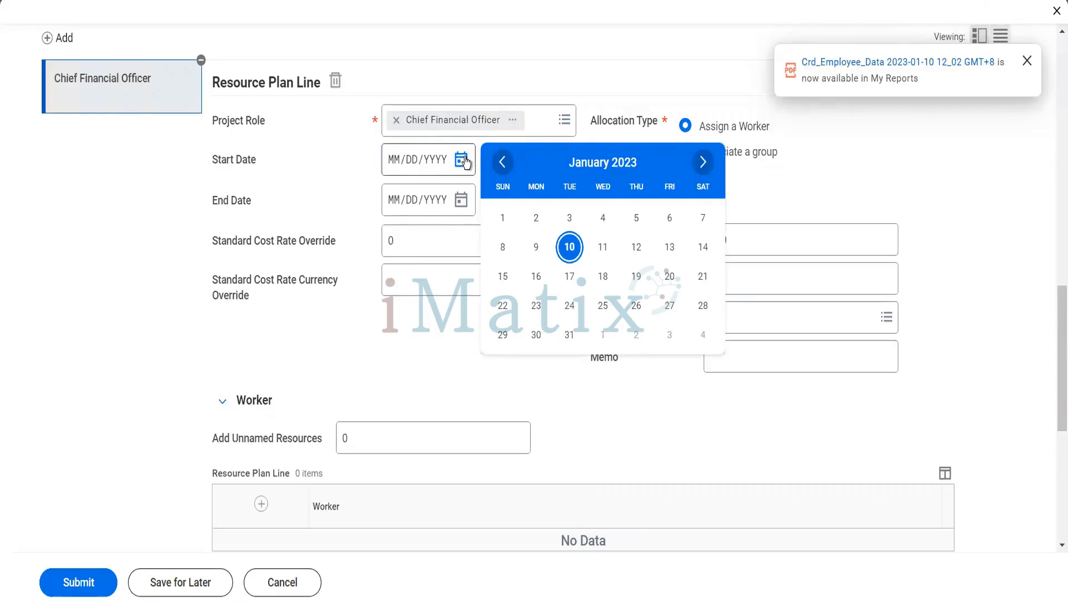
{"action": "left_click", "coordinate": [568, 249]}
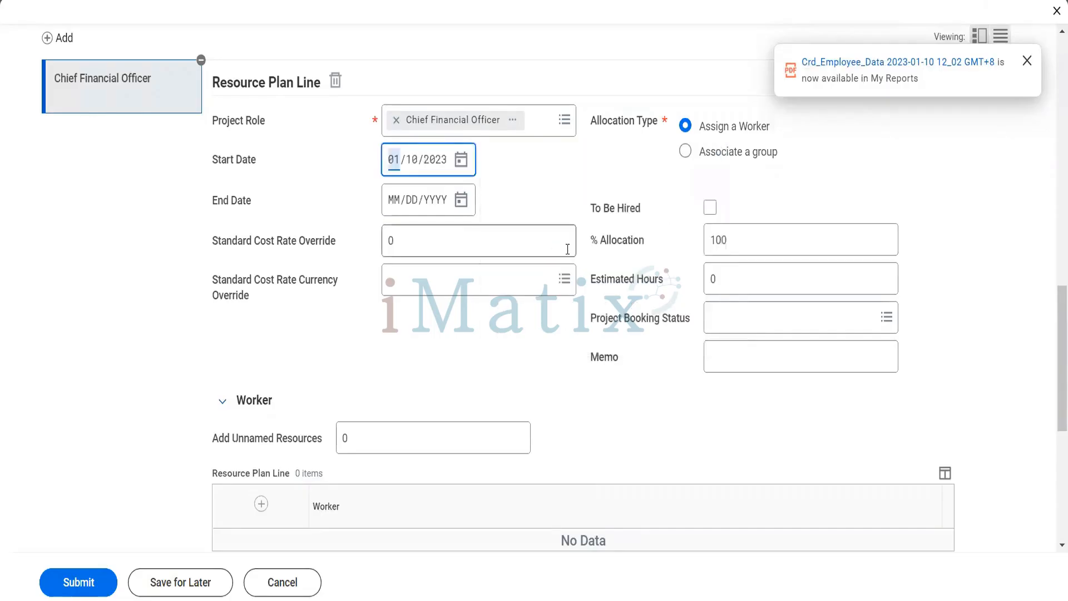
{"action": "left_click", "coordinate": [461, 201]}
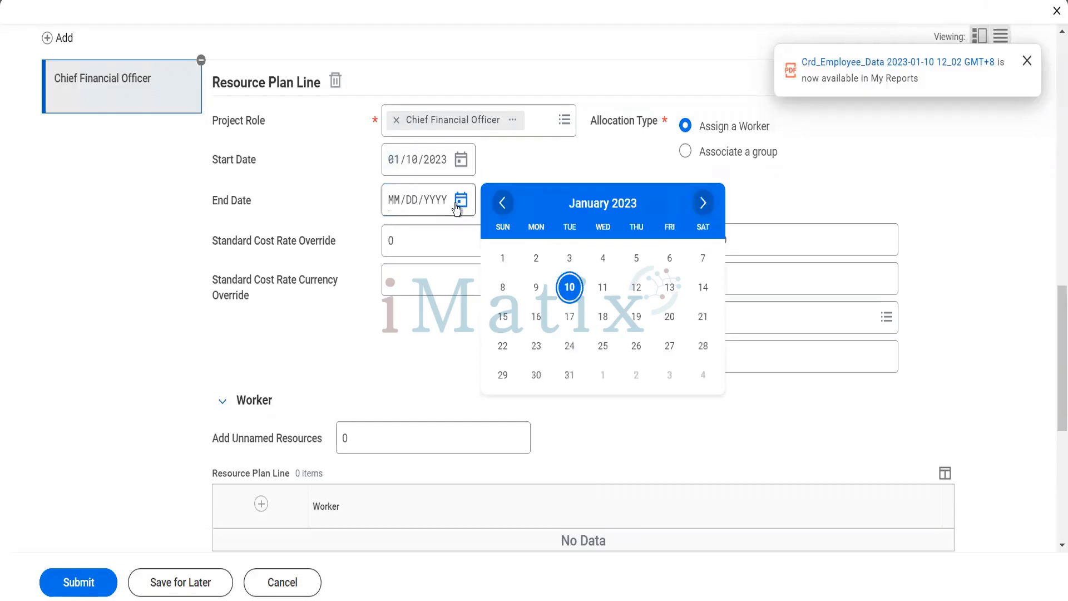
{"action": "left_click", "coordinate": [569, 347]}
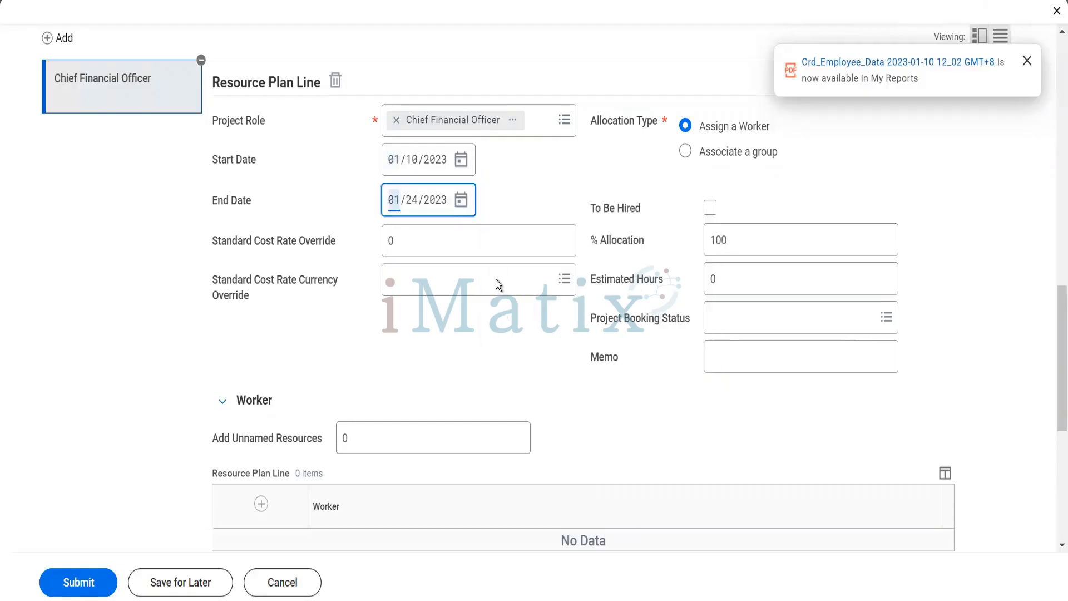
{"action": "left_click", "coordinate": [435, 201]}
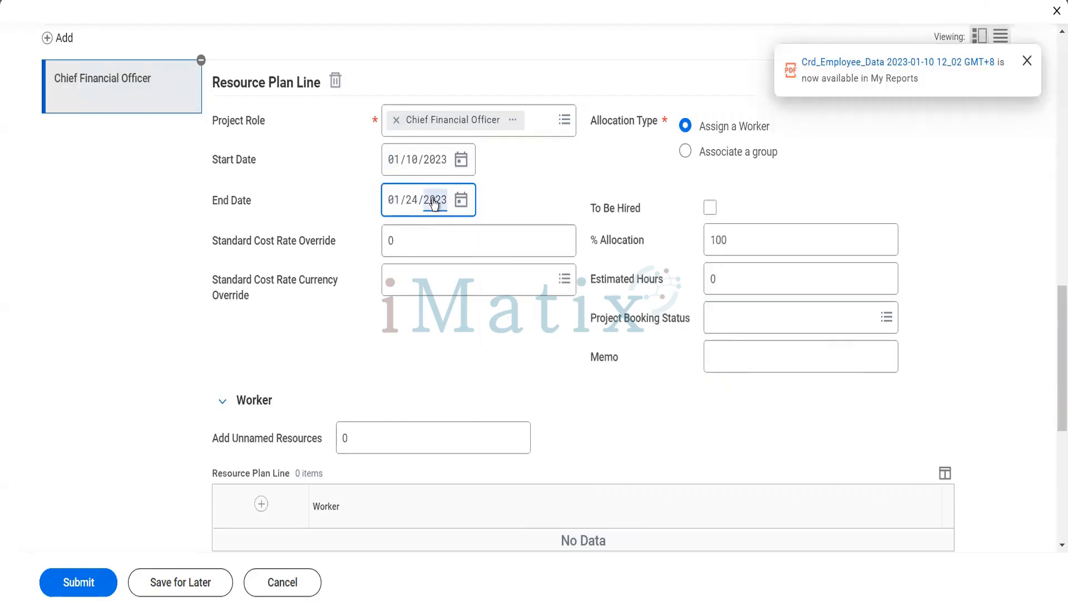
{"action": "type", "text": "2024"}
{"action": "left_click", "coordinate": [518, 208]}
Override the line's standard cost rate with 450 and set the override currency to USD
{"action": "left_click", "coordinate": [443, 241]}
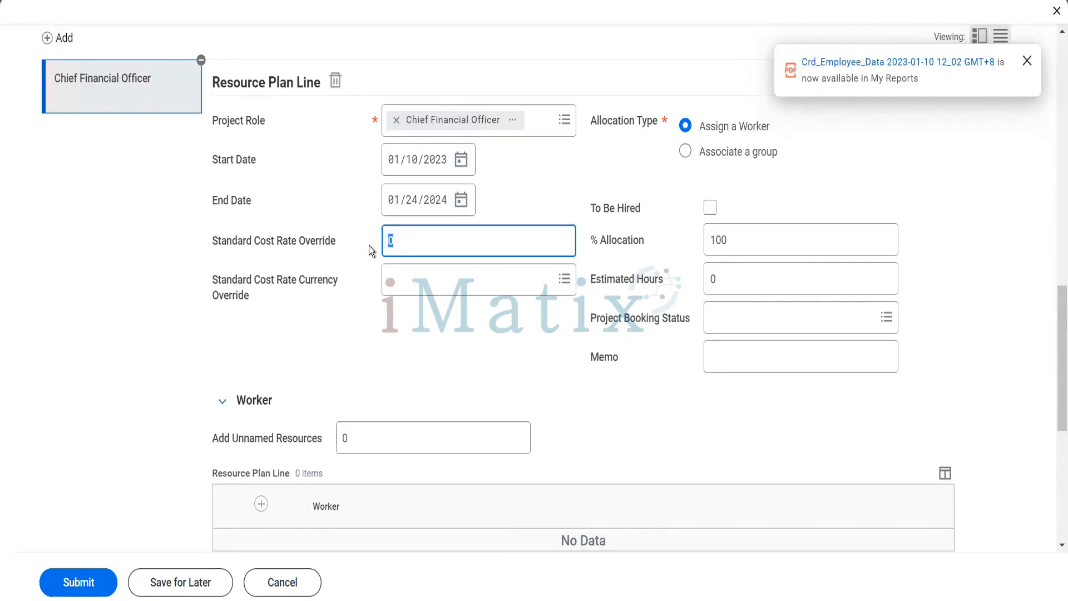
{"action": "type", "text": "450"}
{"action": "key", "text": "Tab"}
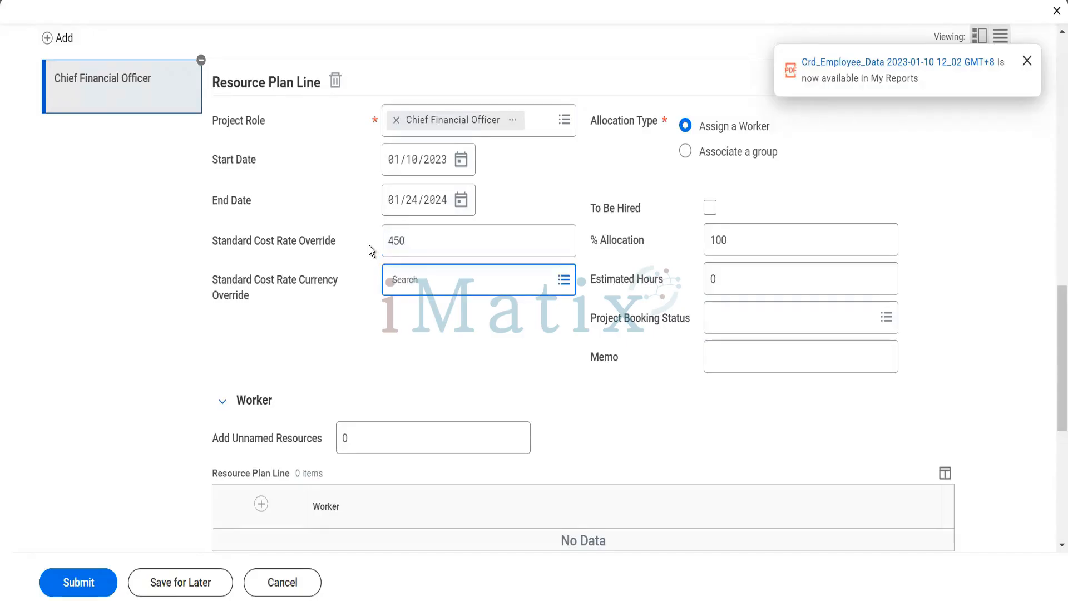
{"action": "type", "text": "ud"}
{"action": "key", "text": "BackSpace"}
{"action": "type", "text": "sd"}
{"action": "key", "text": "Return"}
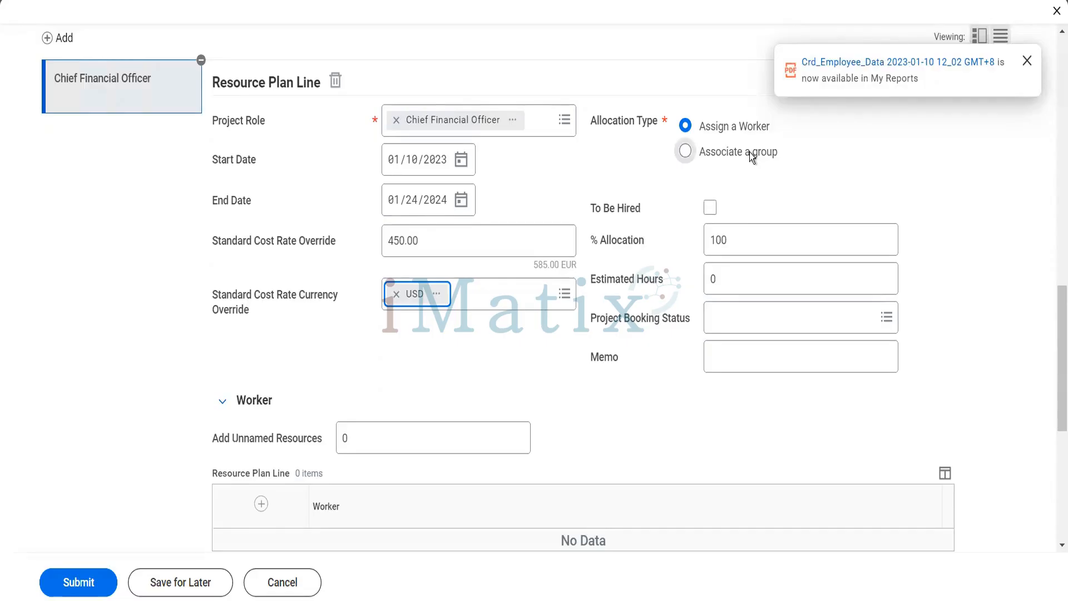
Set the line's estimated hours to 520, leaving the project booking status and memo empty
{"action": "left_click", "coordinate": [746, 288]}
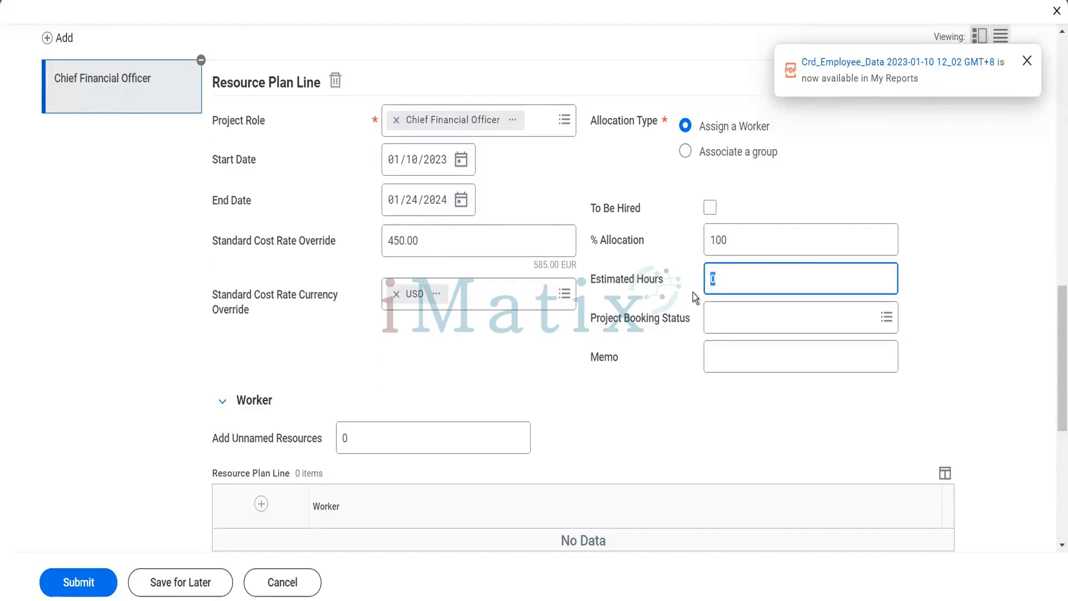
{"action": "type", "text": "450"}
{"action": "key", "text": "BackSpace"}
{"action": "key", "text": "BackSpace"}
{"action": "key", "text": "BackSpace"}
{"action": "key", "text": "Tab"}
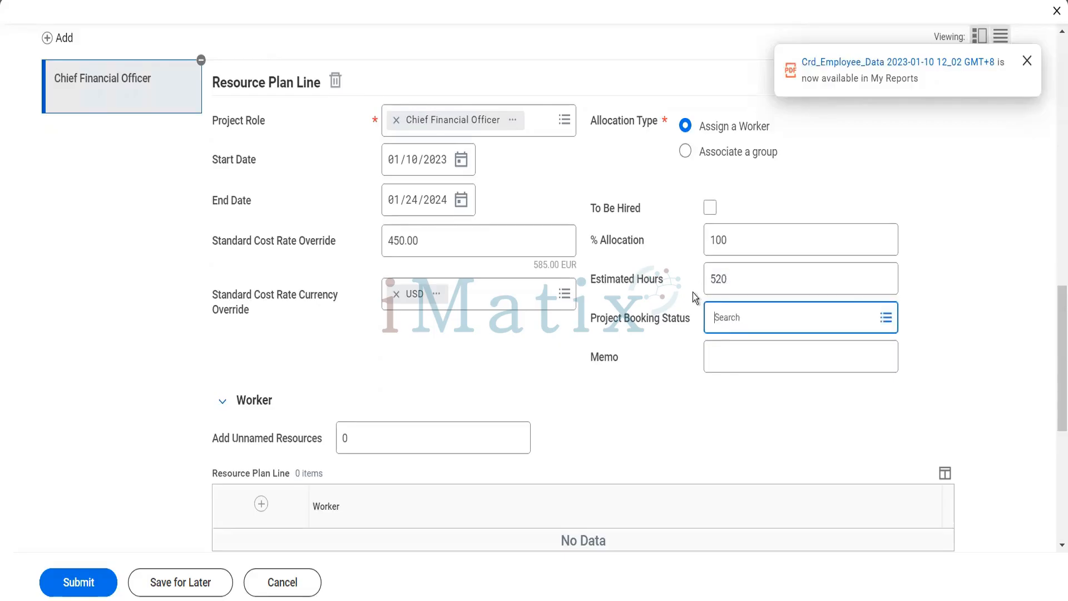
{"action": "left_click", "coordinate": [714, 319]}
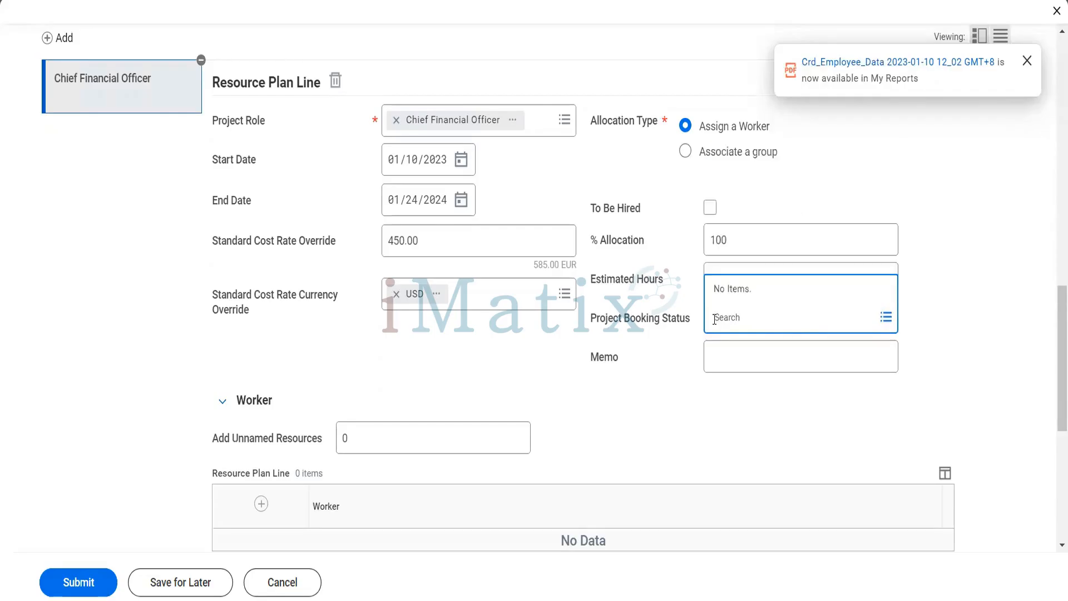
{"action": "left_click", "coordinate": [724, 354]}
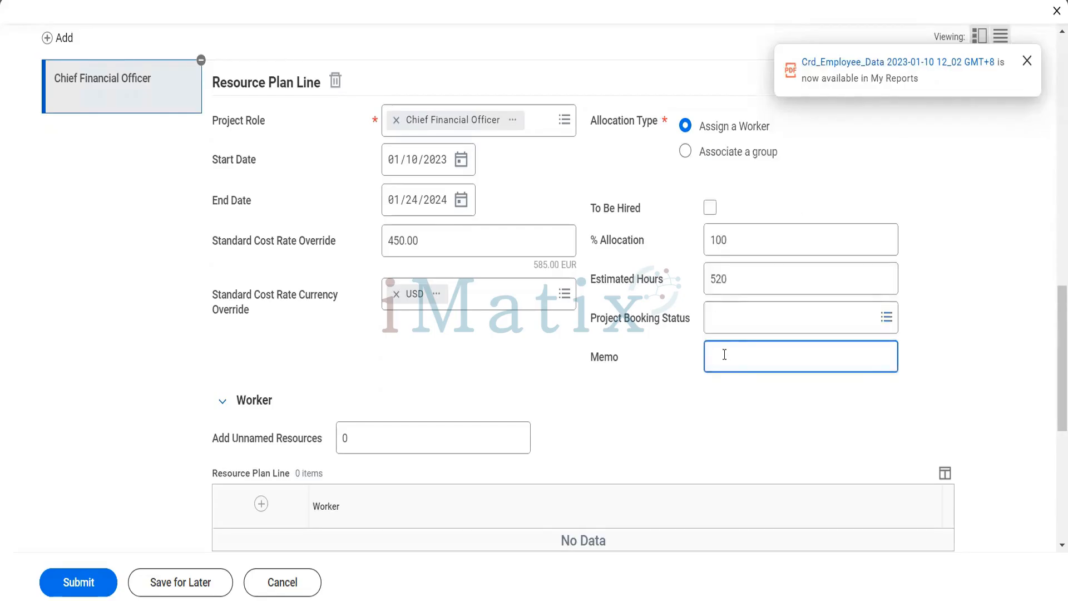
Add a worker row to the Chief Financial Officer line and assign the worker by full name
{"action": "scroll", "coordinate": [725, 354], "scroll_direction": "down", "scroll_amount": 1}
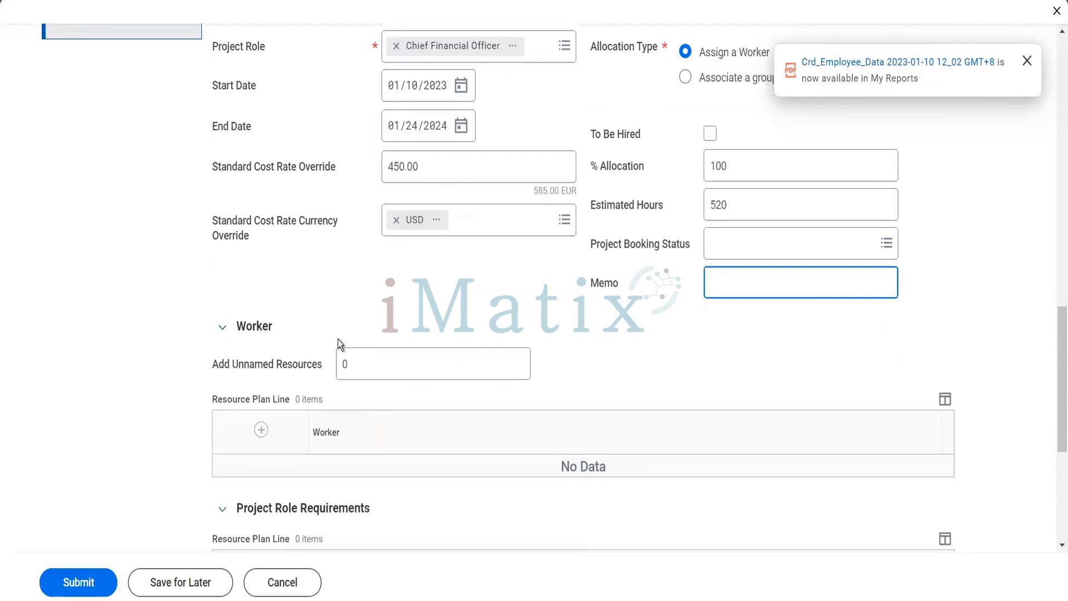
{"action": "left_click", "coordinate": [261, 429]}
{"action": "scroll", "coordinate": [652, 425], "scroll_direction": "down", "scroll_amount": 1}
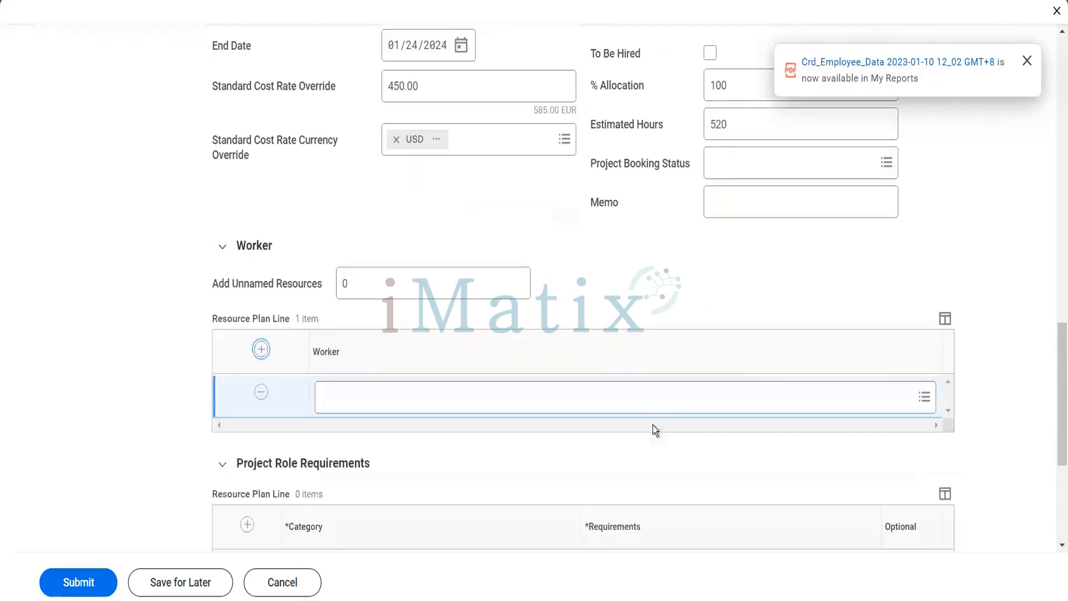
{"action": "left_click", "coordinate": [593, 403]}
{"action": "type", "text": "r"}
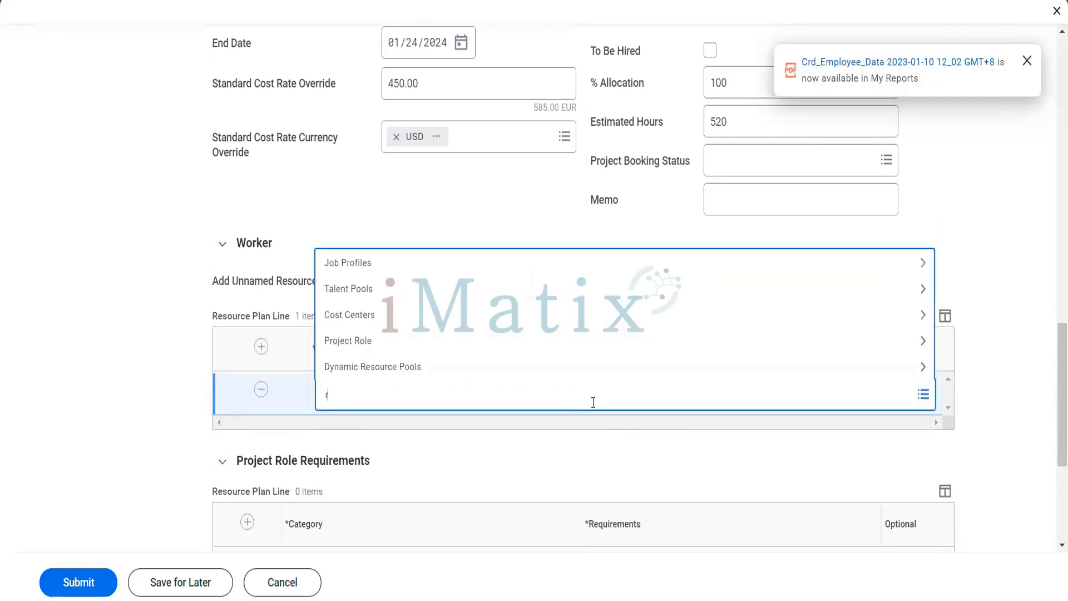
{"action": "type", "text": "ichard hoe"}
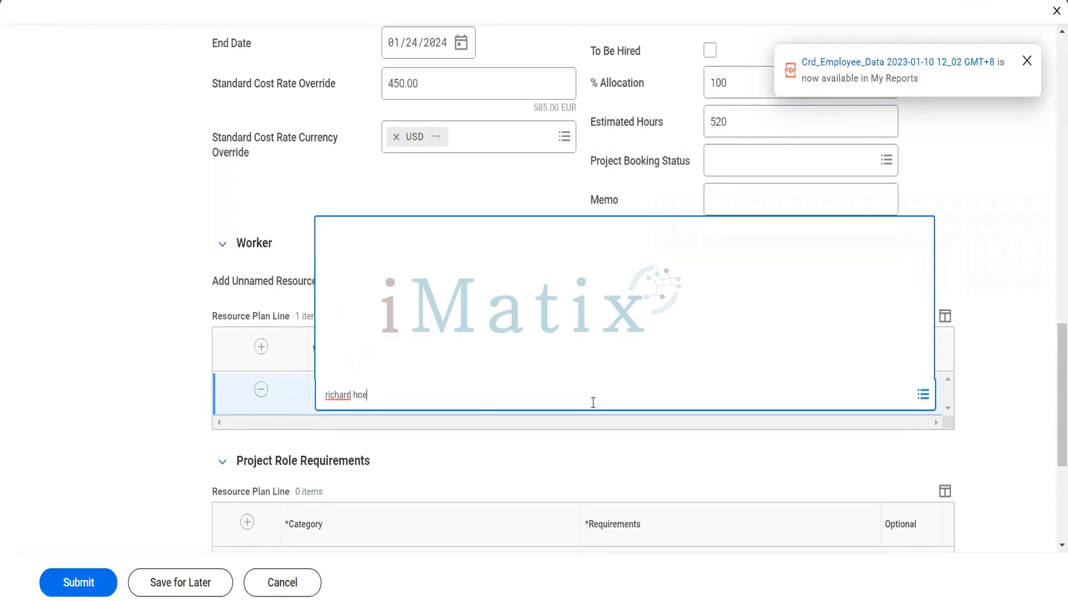
{"action": "key", "text": "Return"}
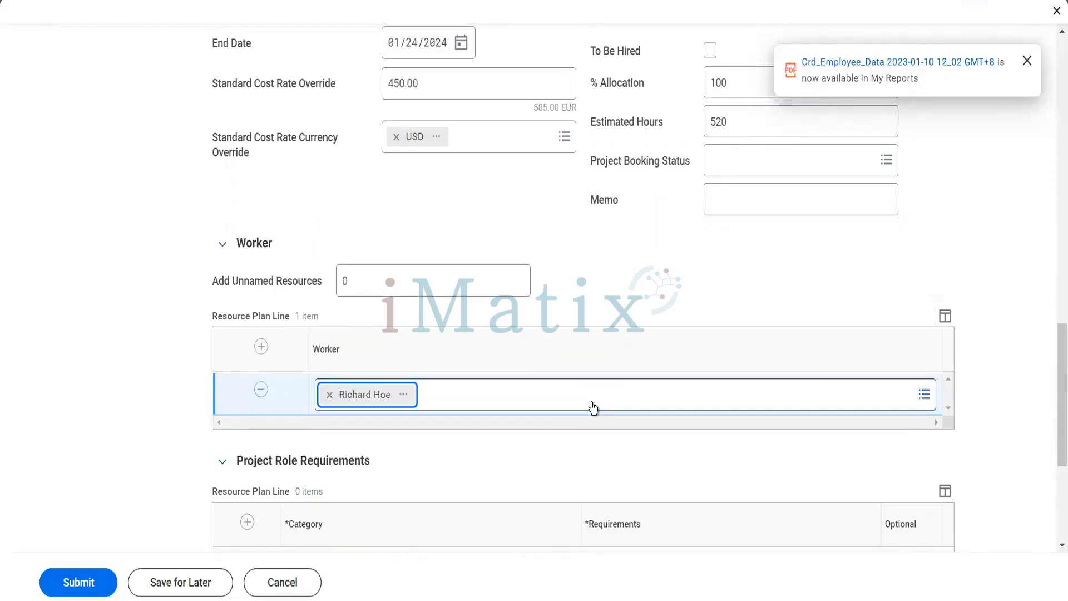
Add a project role requirement row and set its category to Certification
{"action": "scroll", "coordinate": [593, 407], "scroll_direction": "down", "scroll_amount": 5}
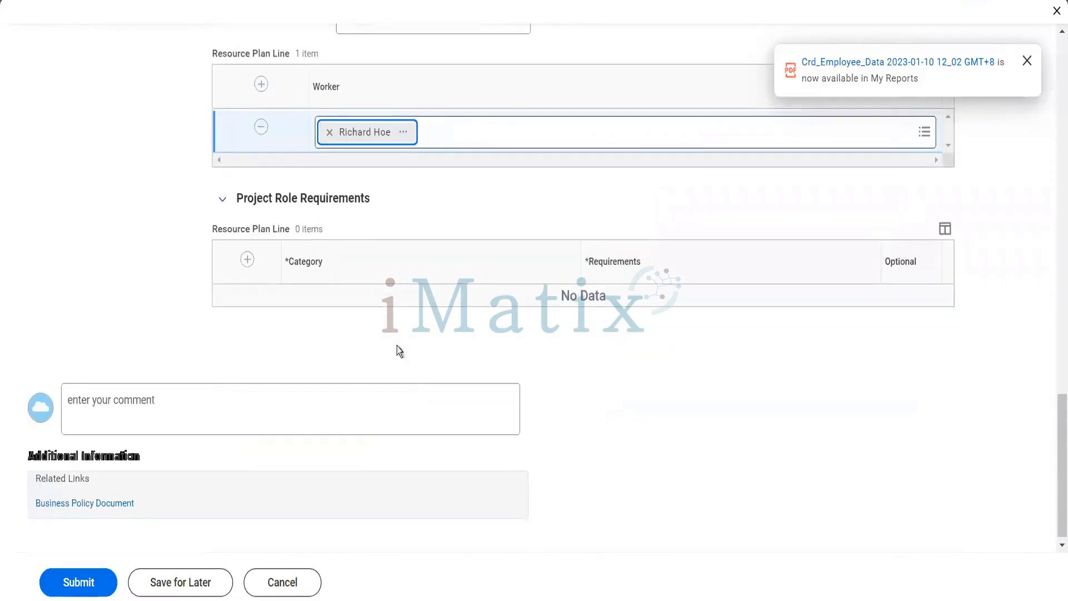
{"action": "left_click", "coordinate": [245, 258]}
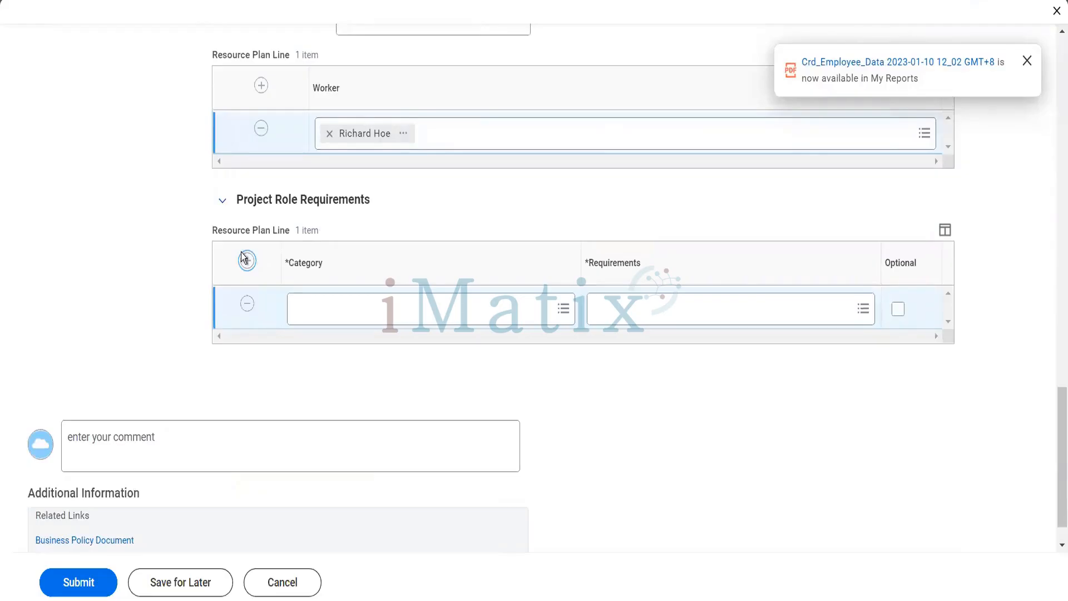
{"action": "left_click", "coordinate": [376, 316]}
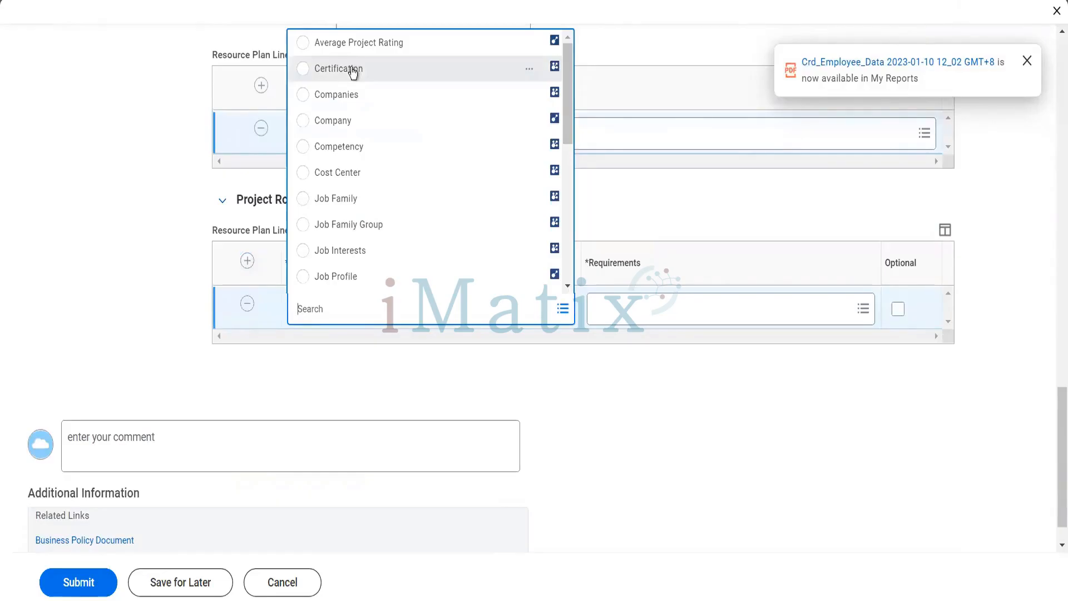
{"action": "left_click", "coordinate": [352, 69]}
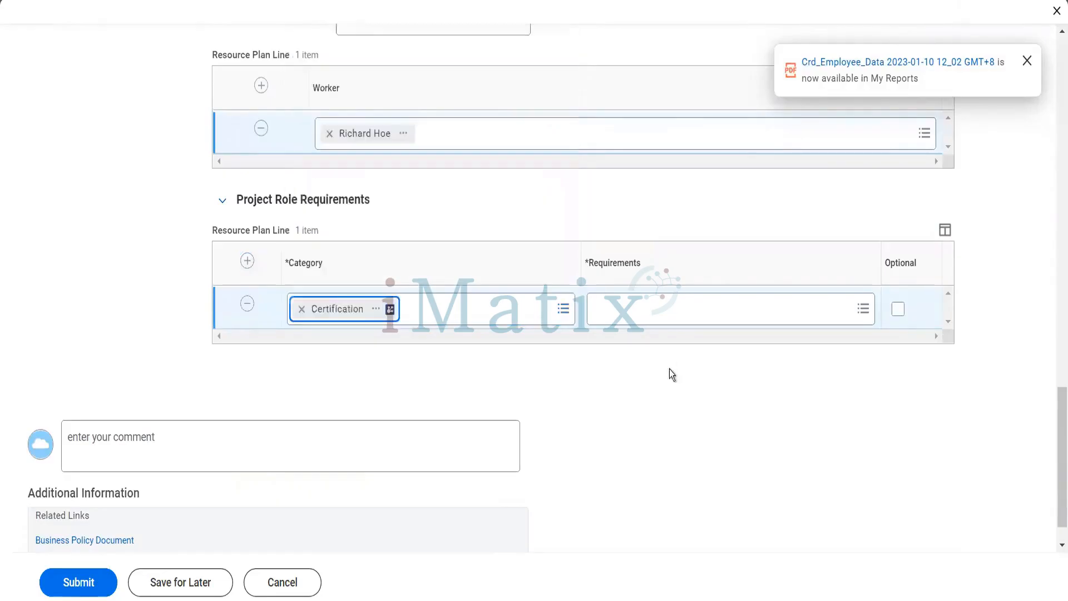
Choose Certified Management Accountant (CMA) - Institute of Management Accountants as the required certification
{"action": "left_click", "coordinate": [665, 310]}
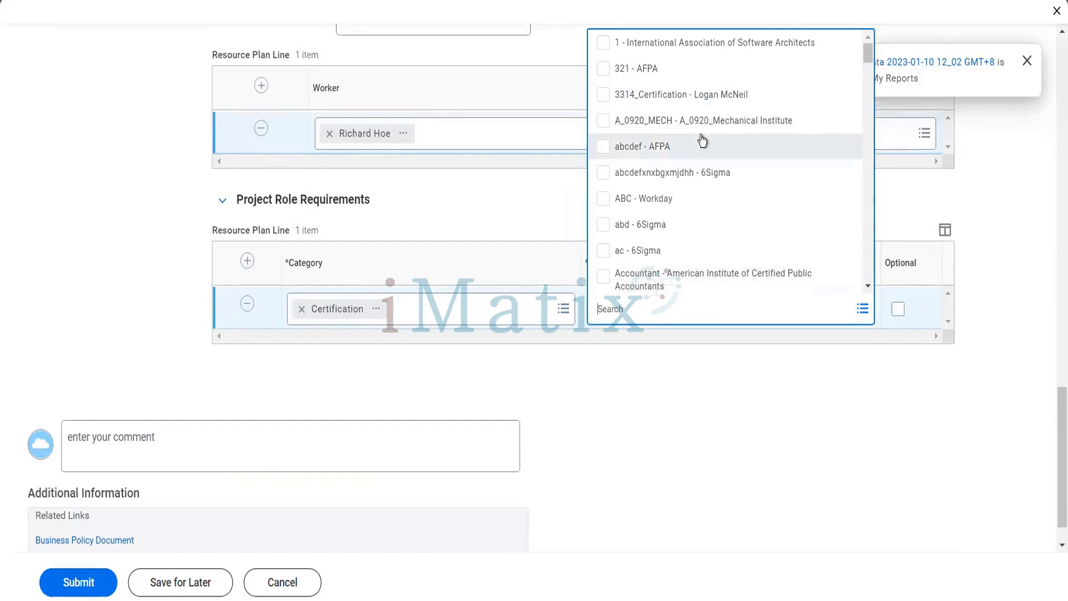
{"action": "scroll", "coordinate": [702, 139], "scroll_direction": "down", "scroll_amount": 5}
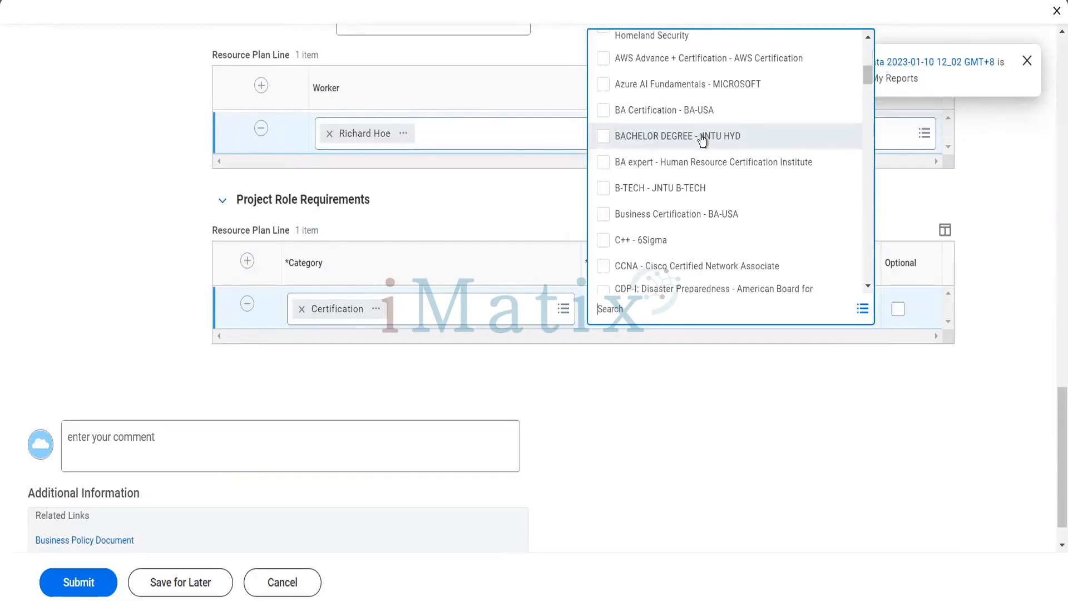
{"action": "scroll", "coordinate": [702, 139], "scroll_direction": "down", "scroll_amount": 3}
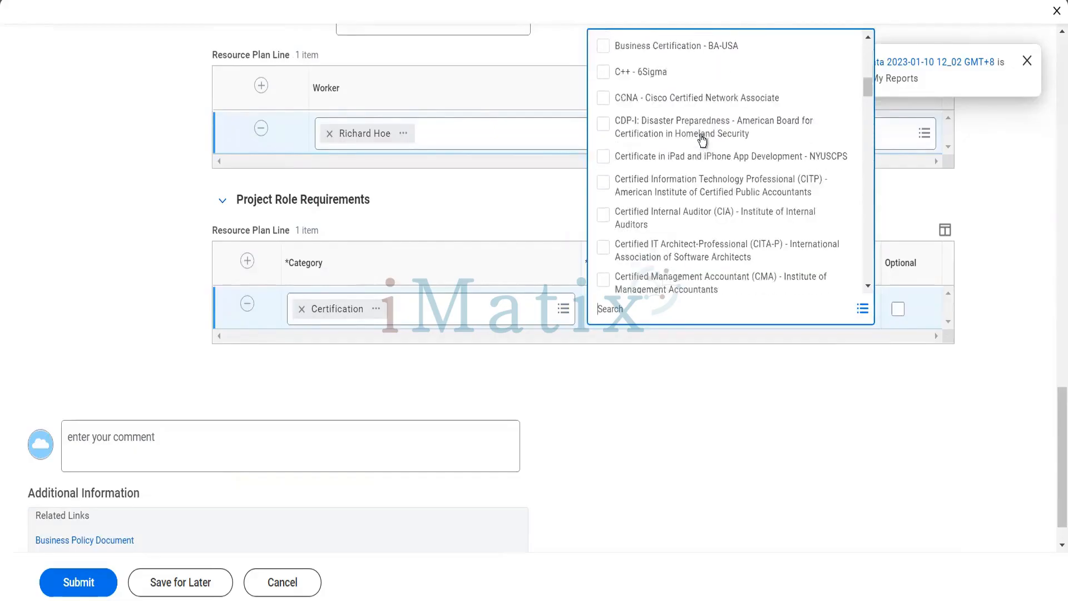
{"action": "scroll", "coordinate": [702, 140], "scroll_direction": "down", "scroll_amount": 1}
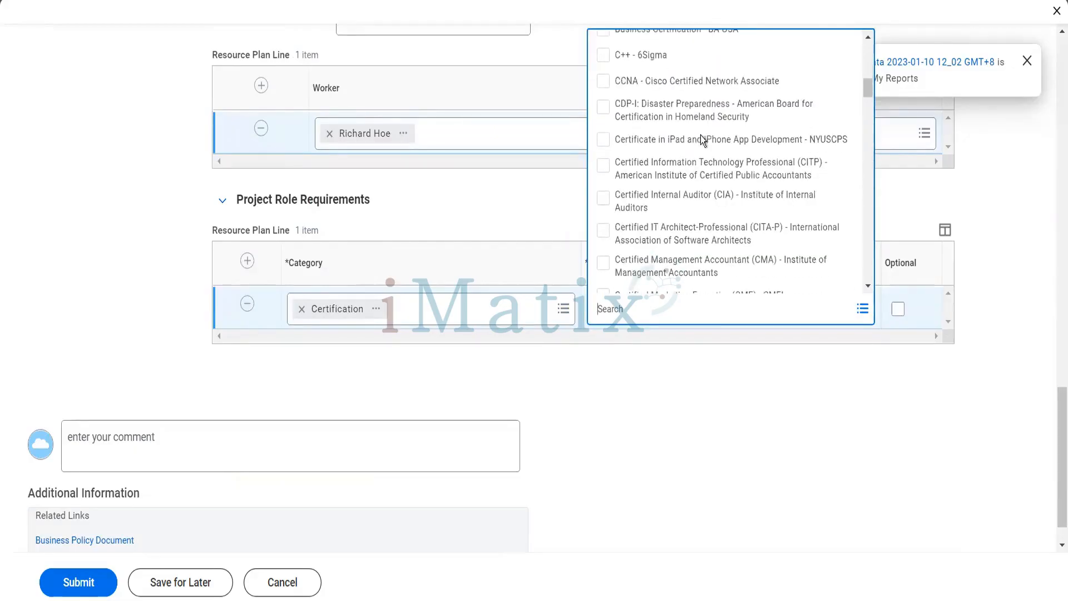
{"action": "scroll", "coordinate": [702, 139], "scroll_direction": "down", "scroll_amount": 3}
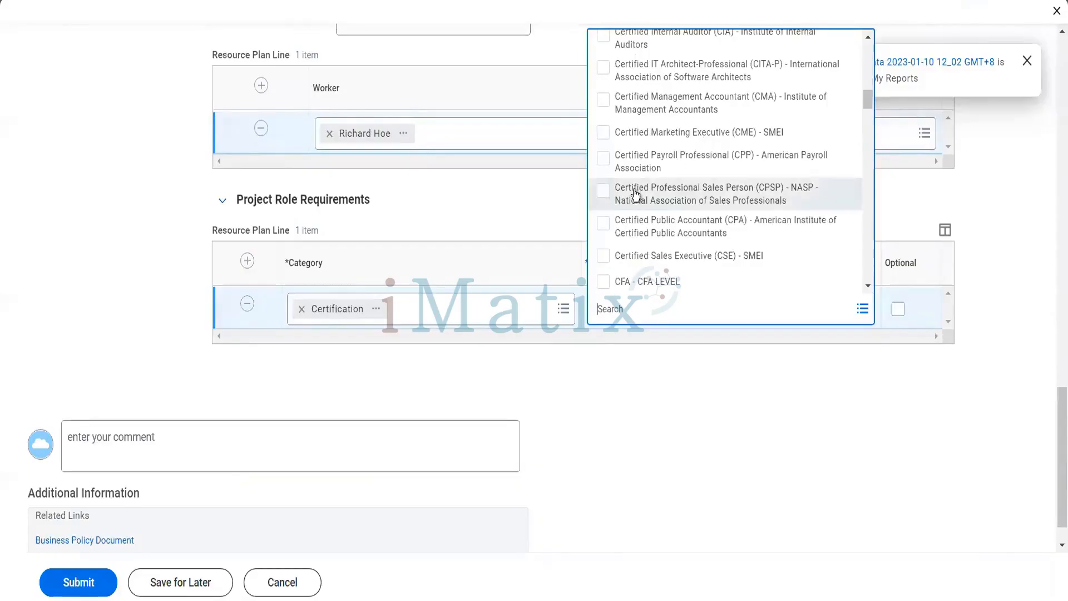
{"action": "left_click", "coordinate": [610, 109]}
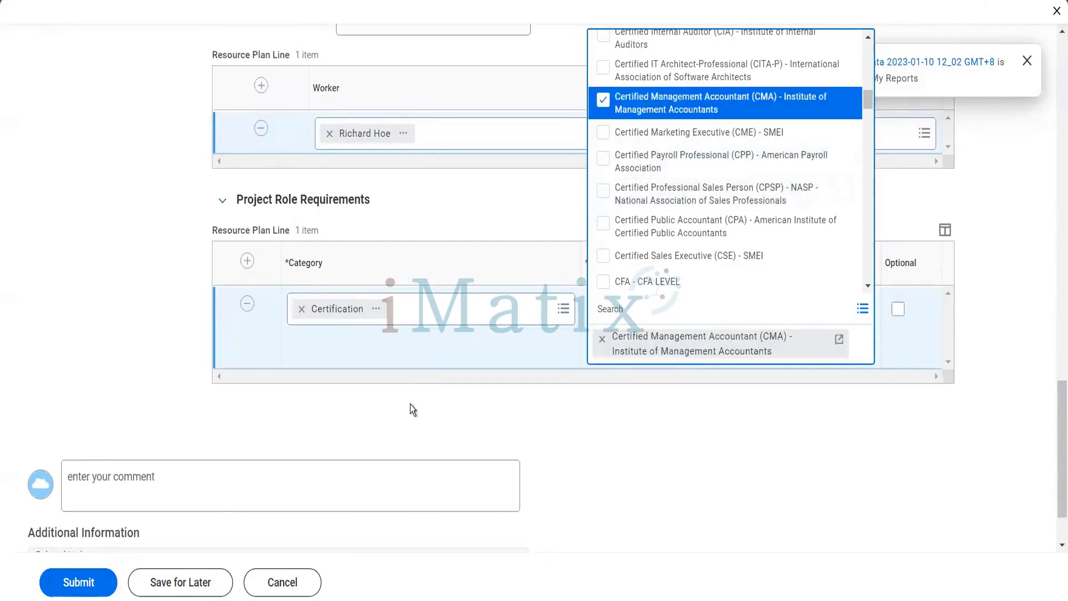
{"action": "left_click", "coordinate": [411, 404]}
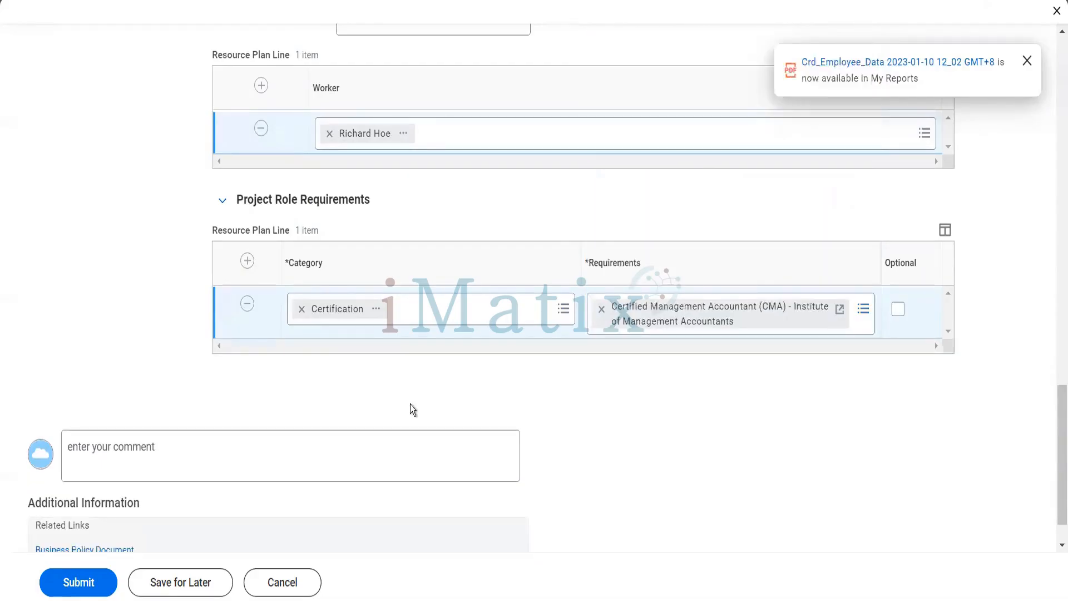
{"action": "scroll", "coordinate": [409, 404], "scroll_direction": "up", "scroll_amount": 10}
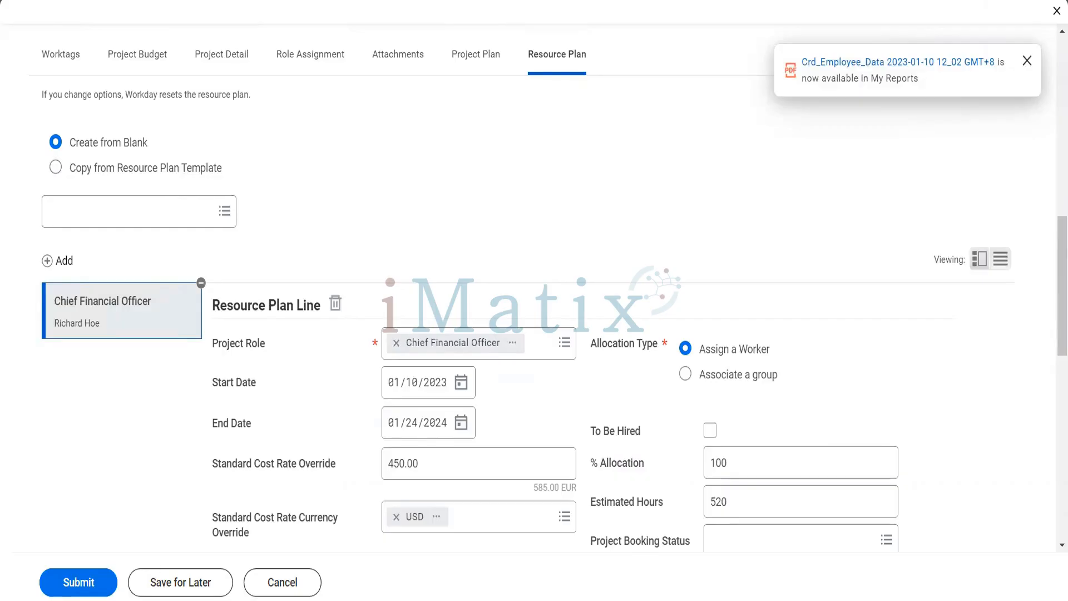
Submit the Blinkit Chennai project and show the details of the submitted process
{"action": "left_click", "coordinate": [97, 593]}
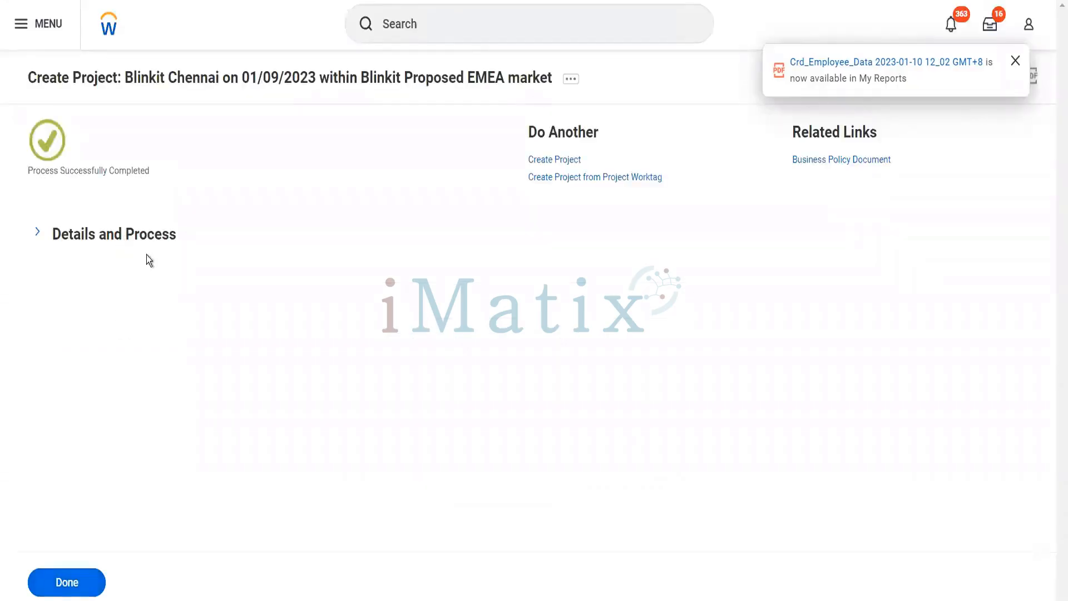
{"action": "left_click", "coordinate": [113, 240]}
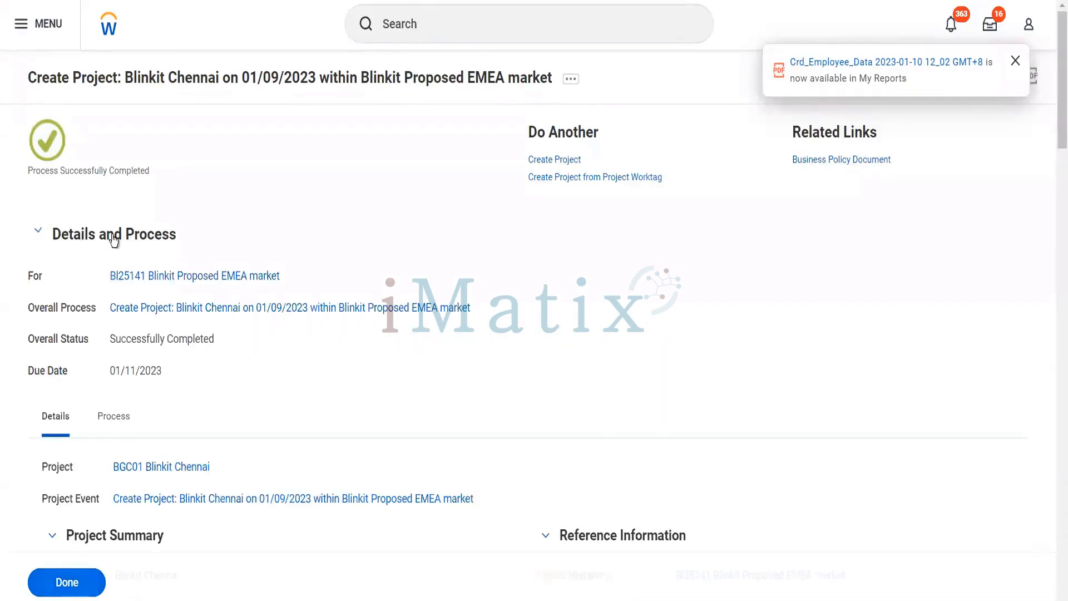
Open the Blinkit Proposed EMEA market project hierarchy and examine its projects, project budget configuration and worktag rule configuration
{"action": "left_click", "coordinate": [134, 277]}
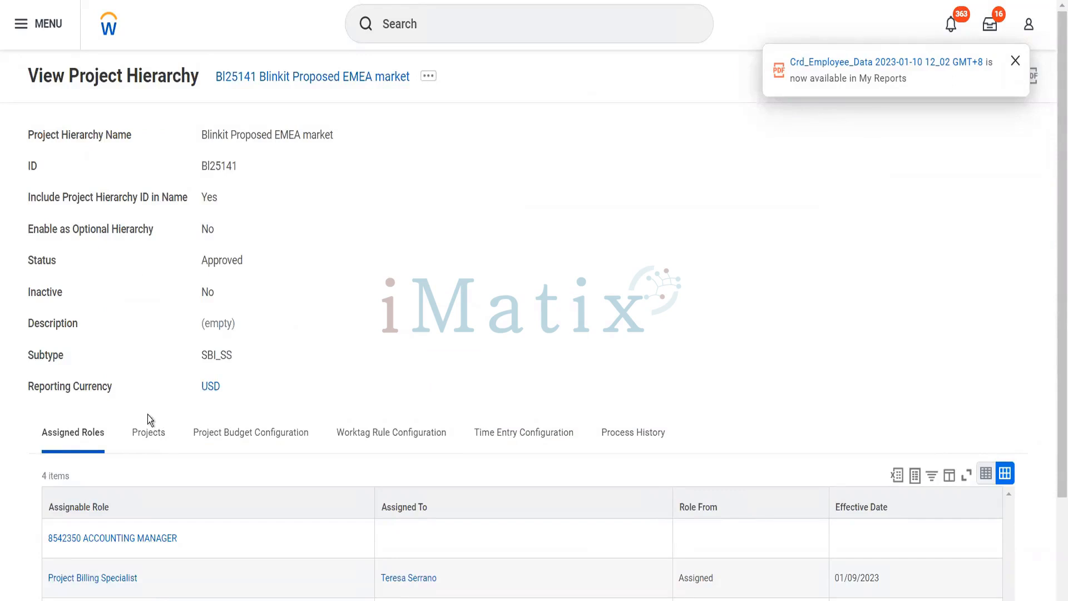
{"action": "left_click", "coordinate": [148, 433]}
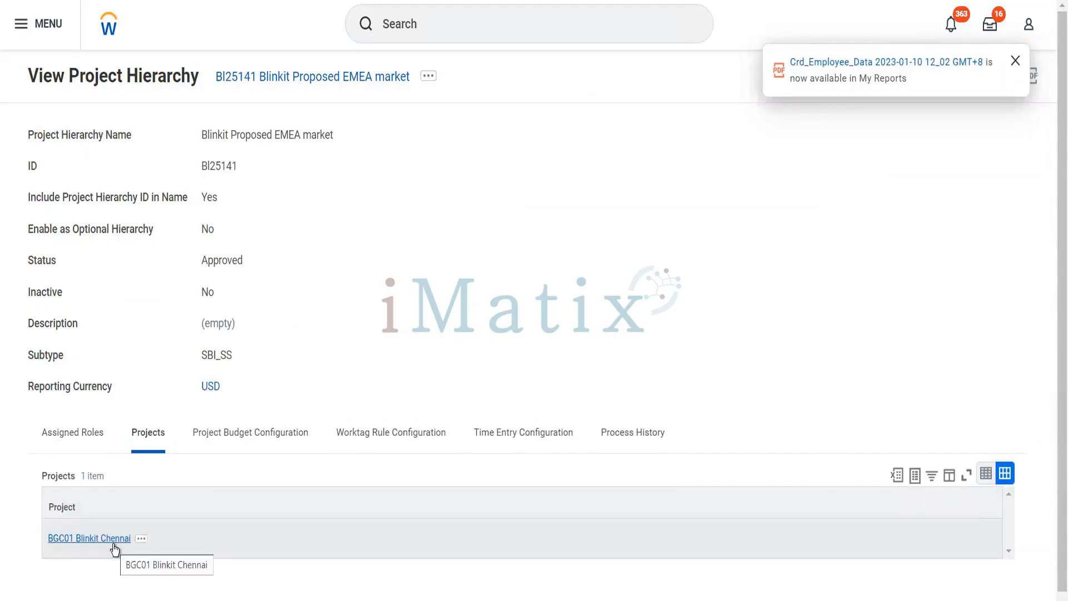
{"action": "left_click", "coordinate": [228, 433]}
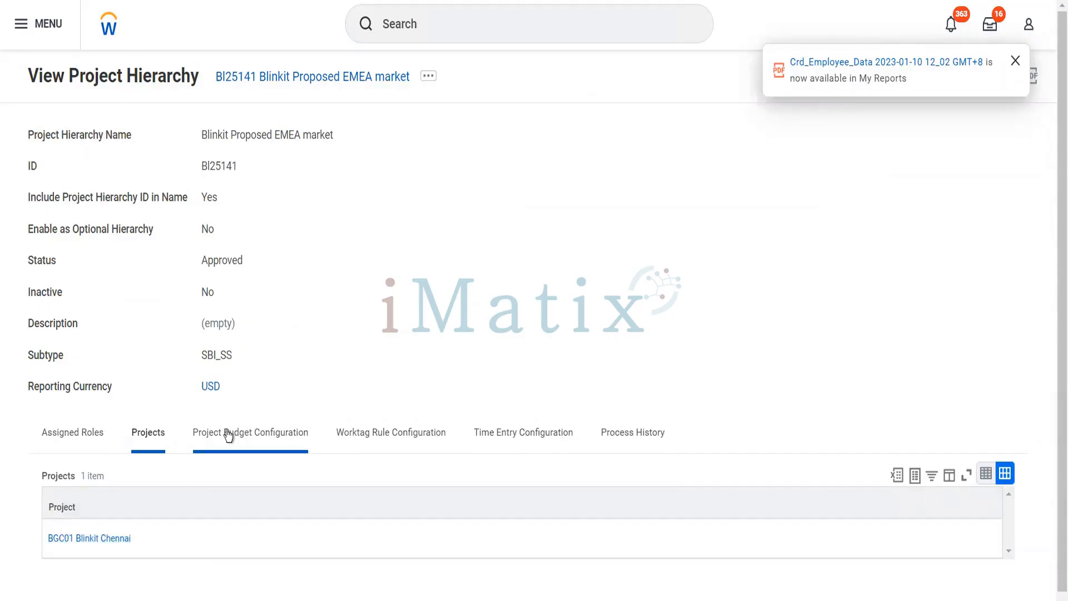
{"action": "left_click", "coordinate": [340, 441]}
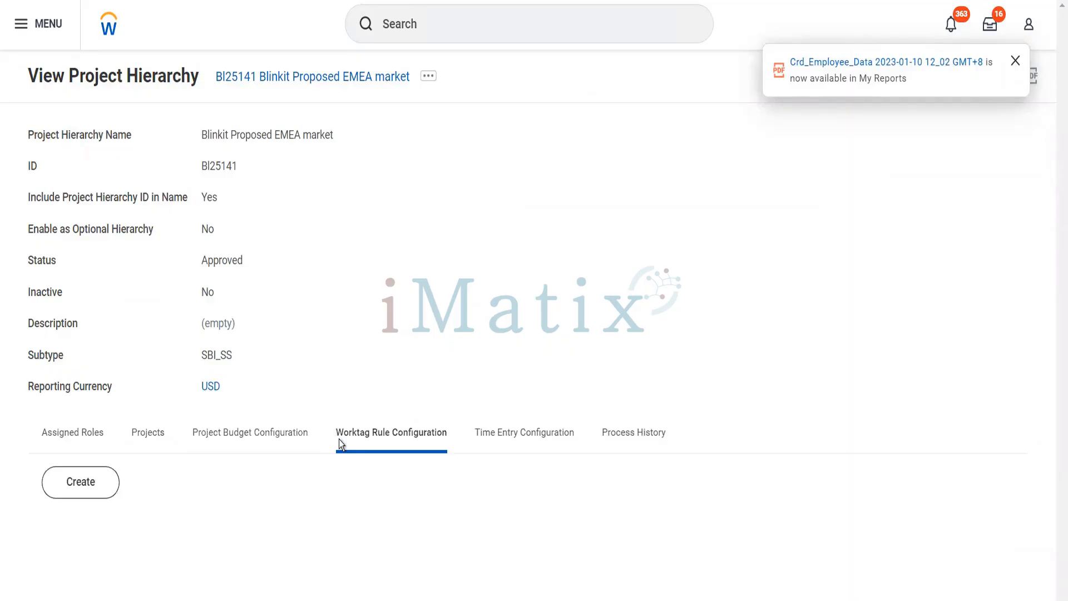
{"action": "left_click", "coordinate": [163, 435]}
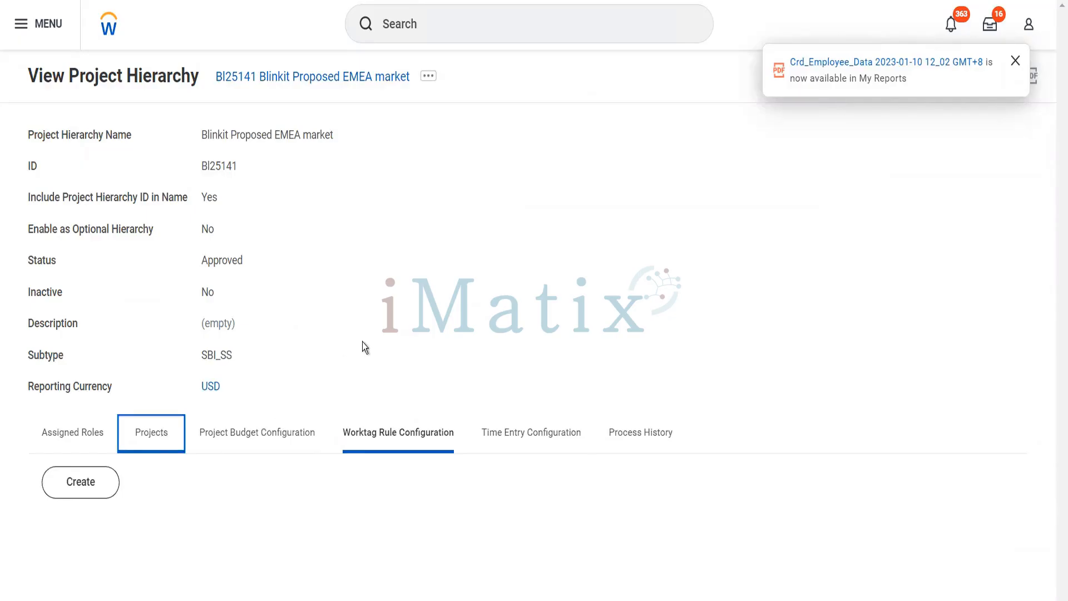
Start the Create Project task under the Blinkit Proposed EMEA market hierarchy without using any templates
{"action": "left_click", "coordinate": [449, 25]}
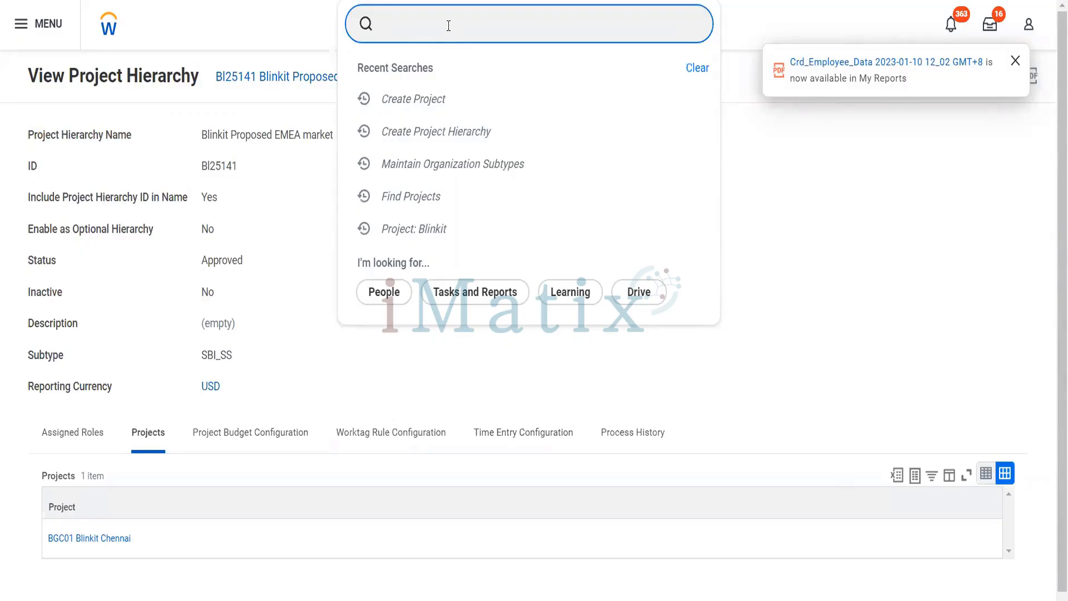
{"action": "type", "text": "cr project"}
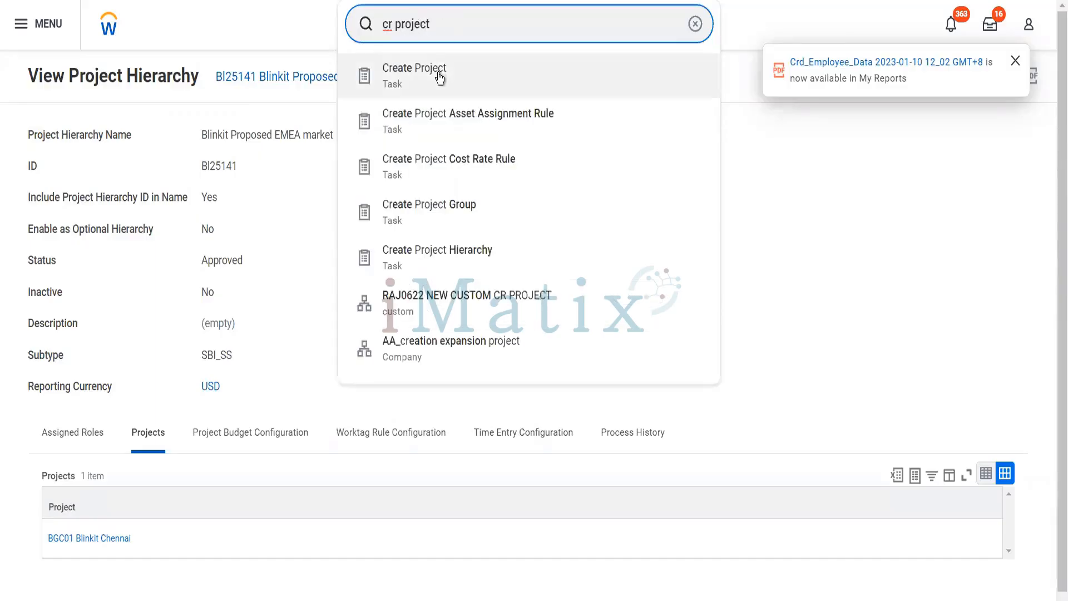
{"action": "left_click", "coordinate": [441, 66]}
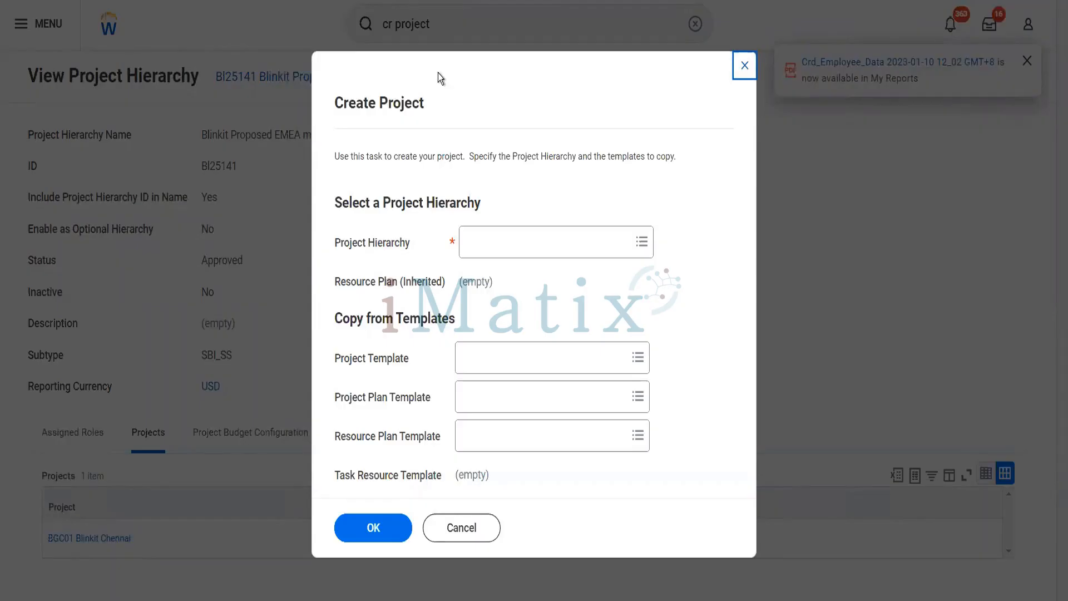
{"action": "left_click", "coordinate": [484, 239]}
{"action": "type", "text": "blinkit"}
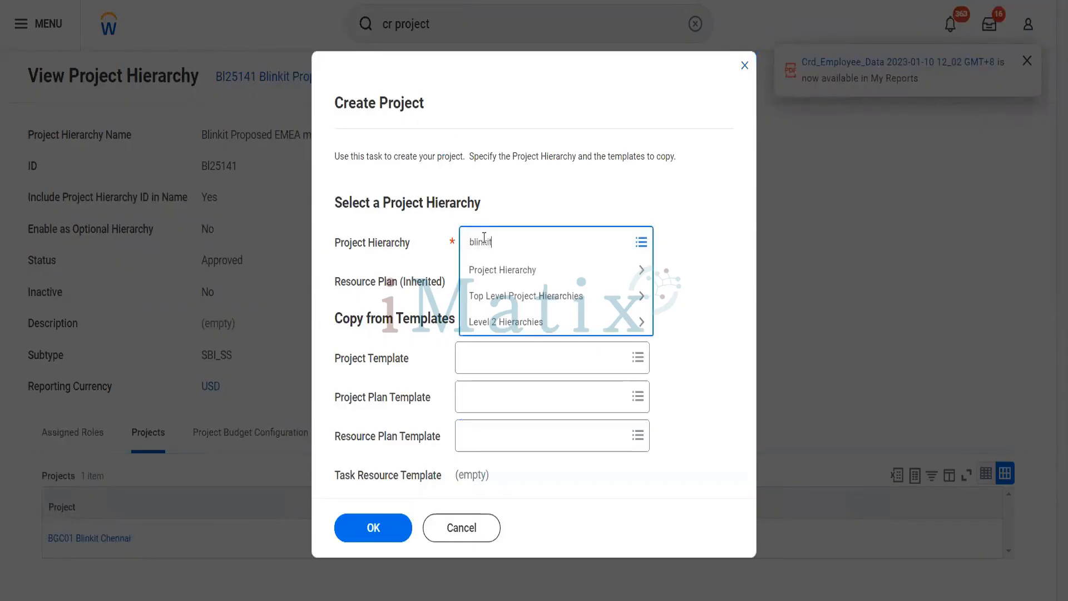
{"action": "key", "text": "Return"}
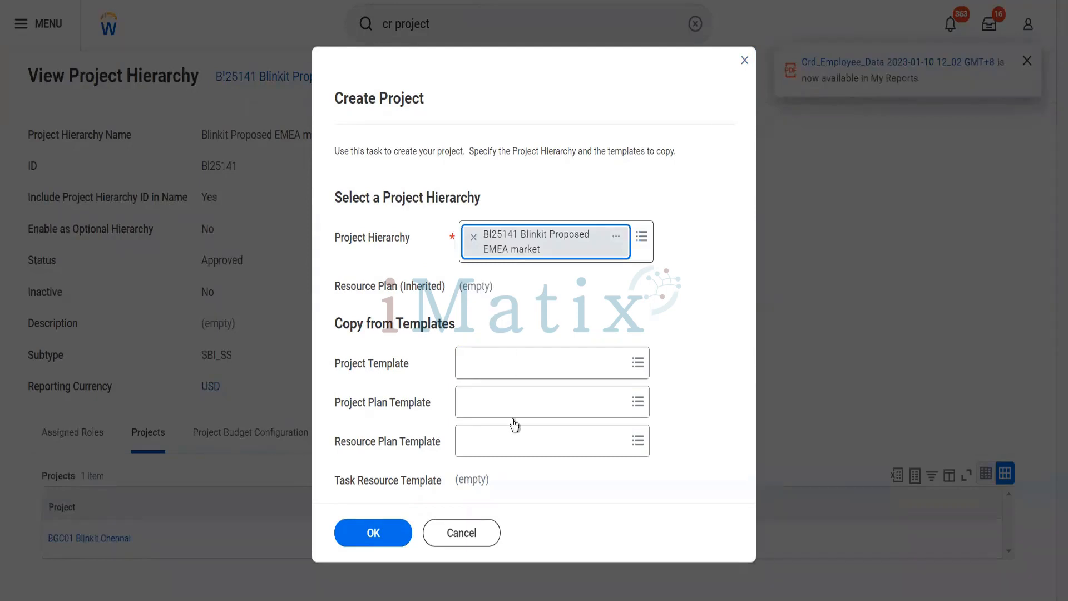
{"action": "left_click", "coordinate": [387, 531]}
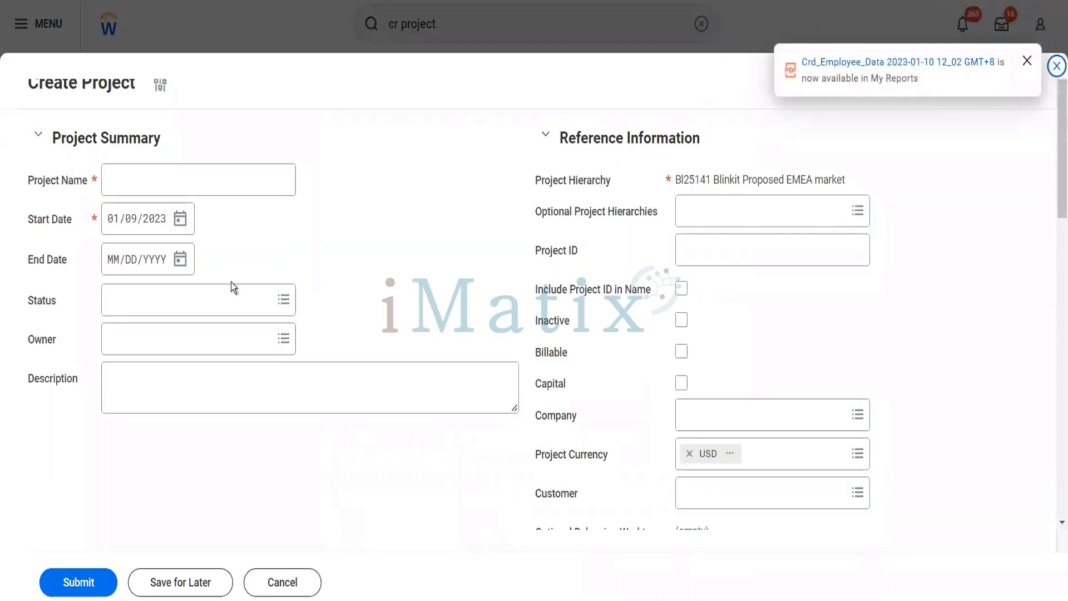
Name the new project Blinkit Billable Project and set its status to Approved
{"action": "left_click", "coordinate": [165, 168]}
{"action": "type", "text": "Blink"}
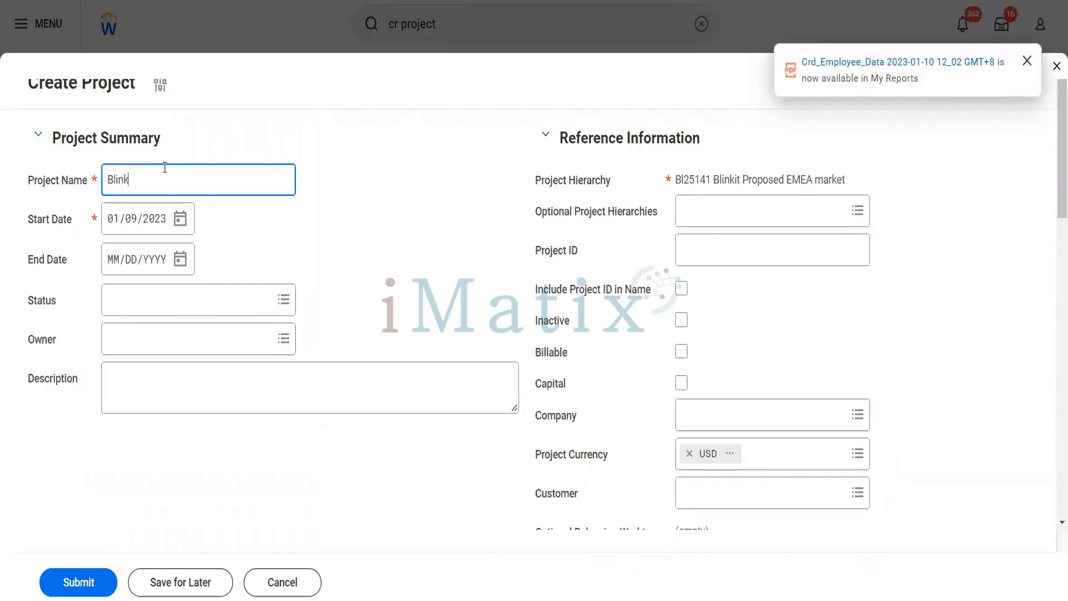
{"action": "type", "text": "it Billable Project"}
{"action": "left_click", "coordinate": [226, 317]}
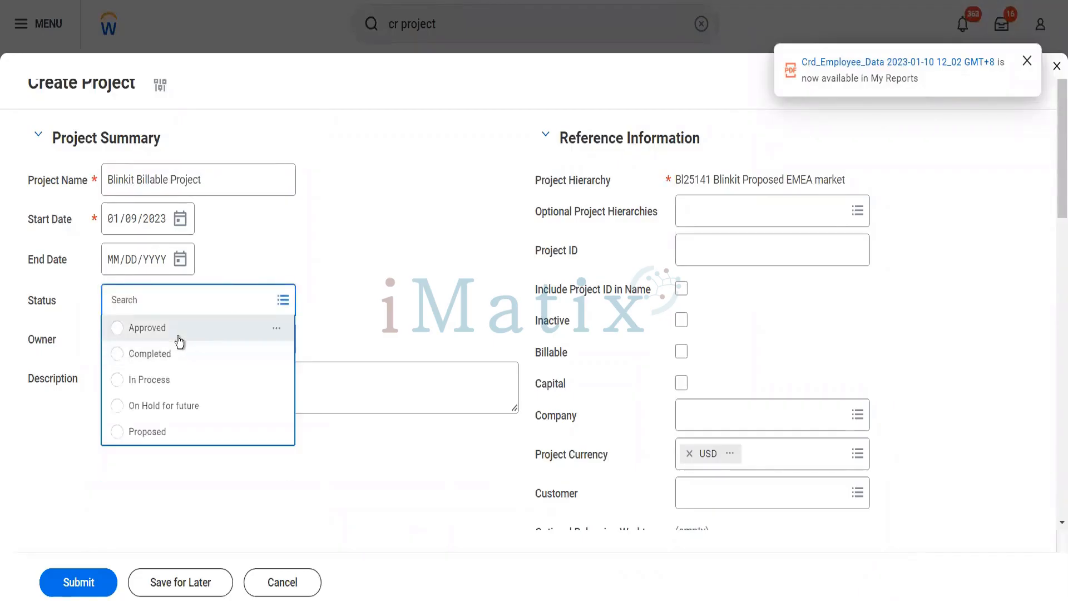
{"action": "left_click", "coordinate": [179, 337]}
Assign the project owner by searching for the worker's name
{"action": "left_click", "coordinate": [179, 337]}
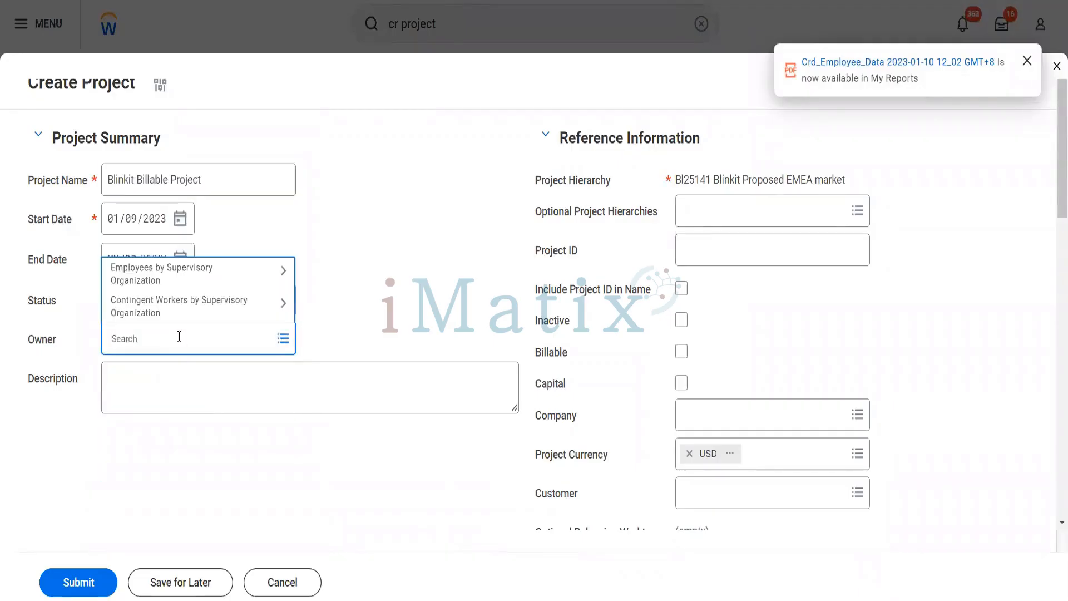
{"action": "type", "text": "ter ser"}
{"action": "key", "text": "Return"}
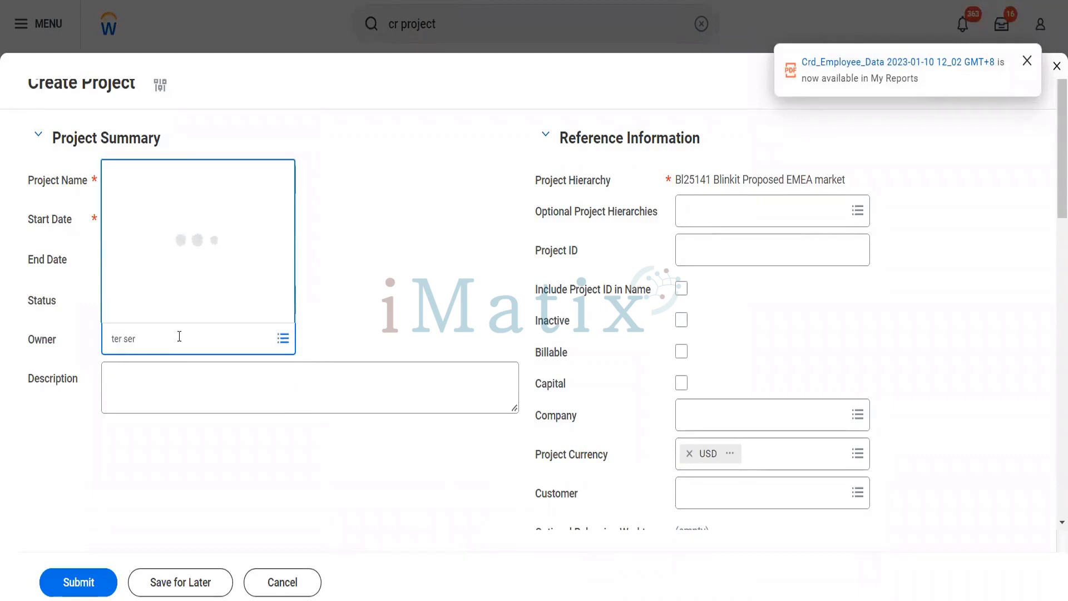
{"action": "left_click", "coordinate": [184, 249]}
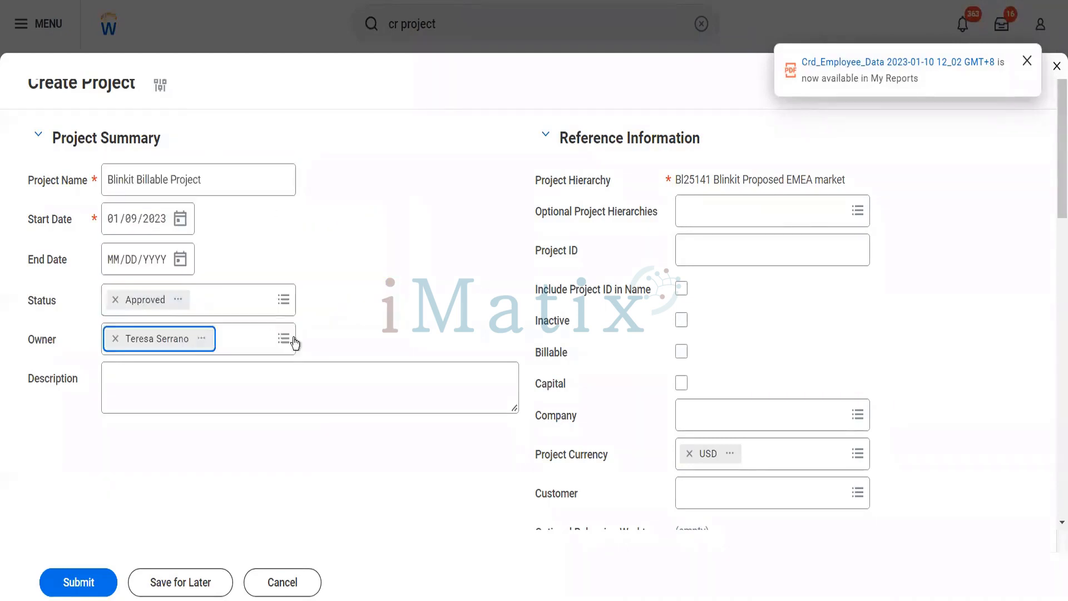
Mark the project as billable and set its project ID to BBill01
{"action": "left_click", "coordinate": [679, 353]}
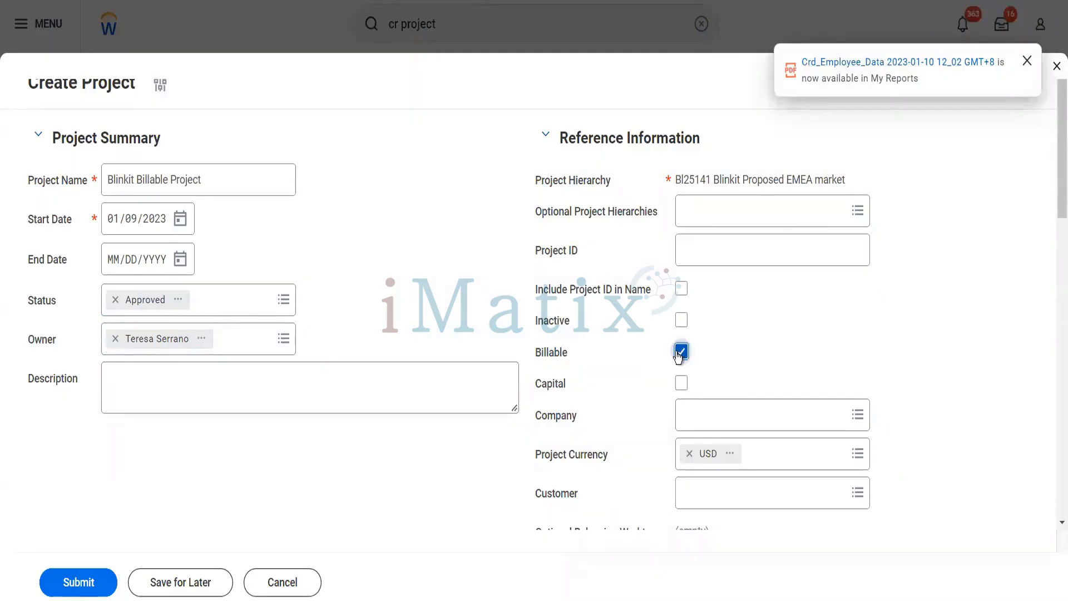
{"action": "right_click", "coordinate": [699, 224]}
{"action": "left_click", "coordinate": [639, 243]}
{"action": "left_click", "coordinate": [701, 254]}
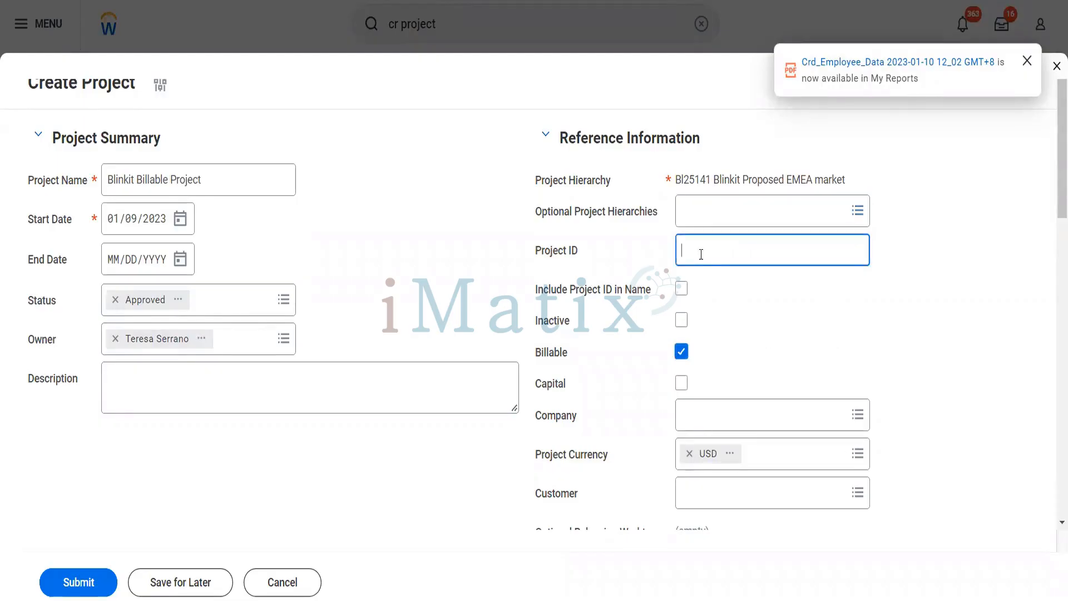
{"action": "type", "text": "BP"}
{"action": "key", "text": "BackSpace"}
{"action": "type", "text": "Bl"}
{"action": "type", "text": "i"}
{"action": "type", "text": "01"}
{"action": "key", "text": "Tab"}
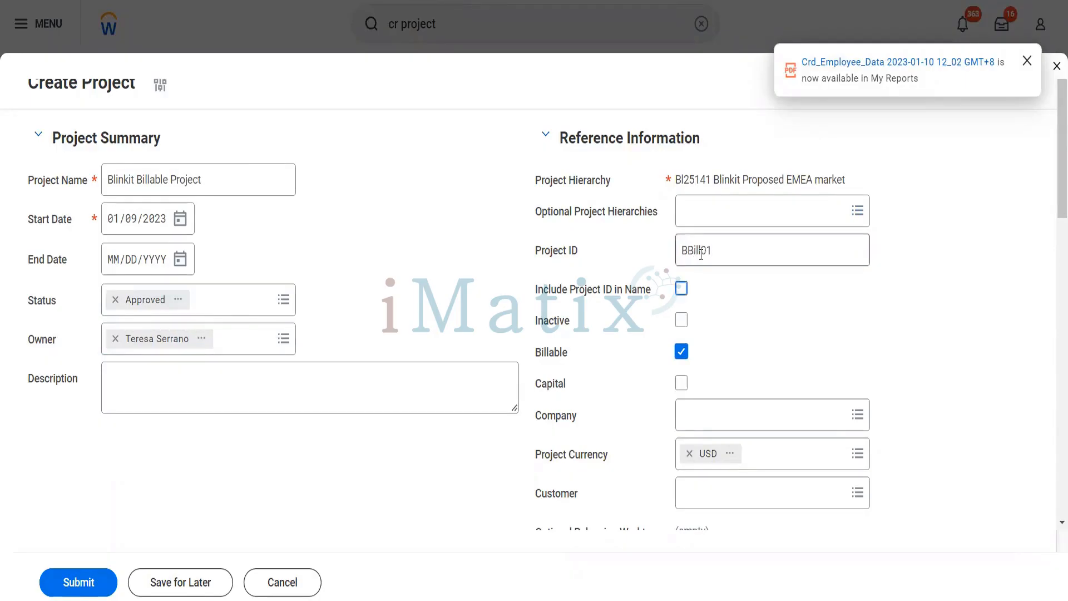
{"action": "key", "text": "Tab"}
{"action": "key", "text": "Tab"}
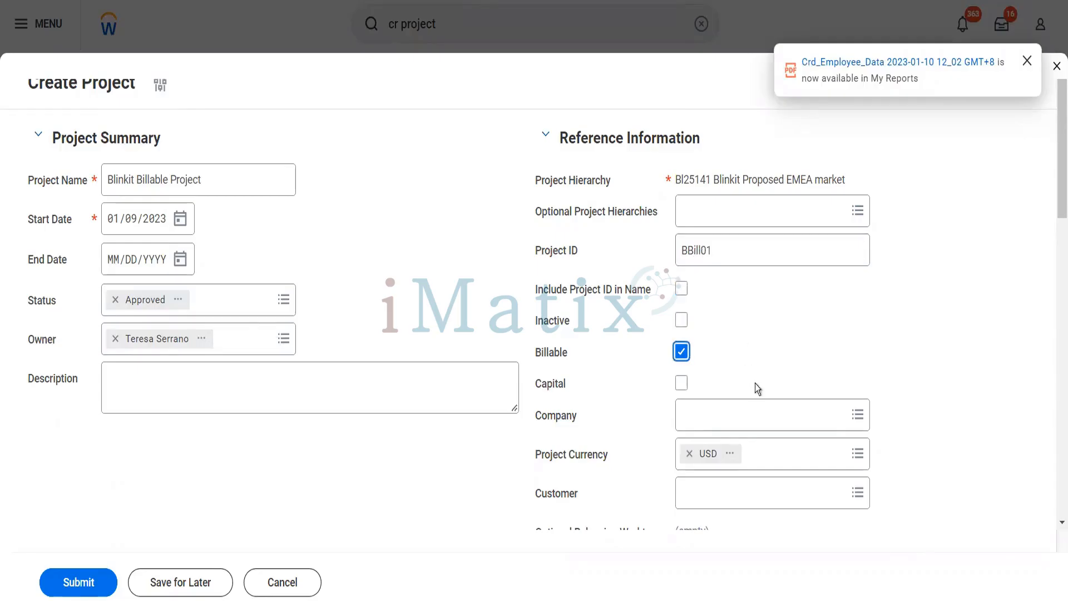
Set the project's company to BGC Blinkit Grocery Delivery and its customer to Reliance Hotels
{"action": "scroll", "coordinate": [755, 384], "scroll_direction": "down", "scroll_amount": 3}
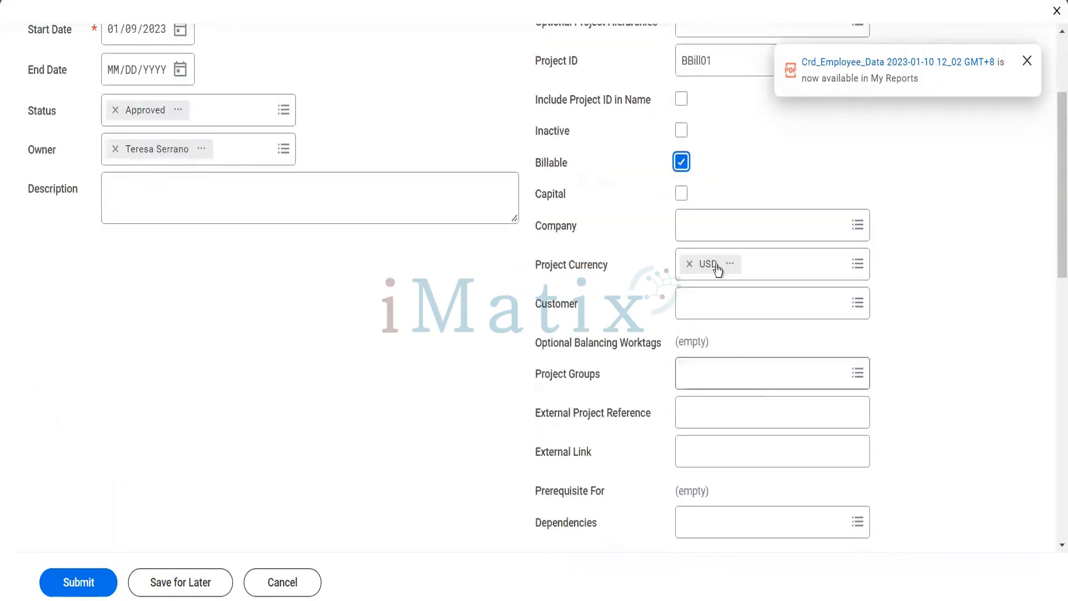
{"action": "left_click", "coordinate": [714, 233]}
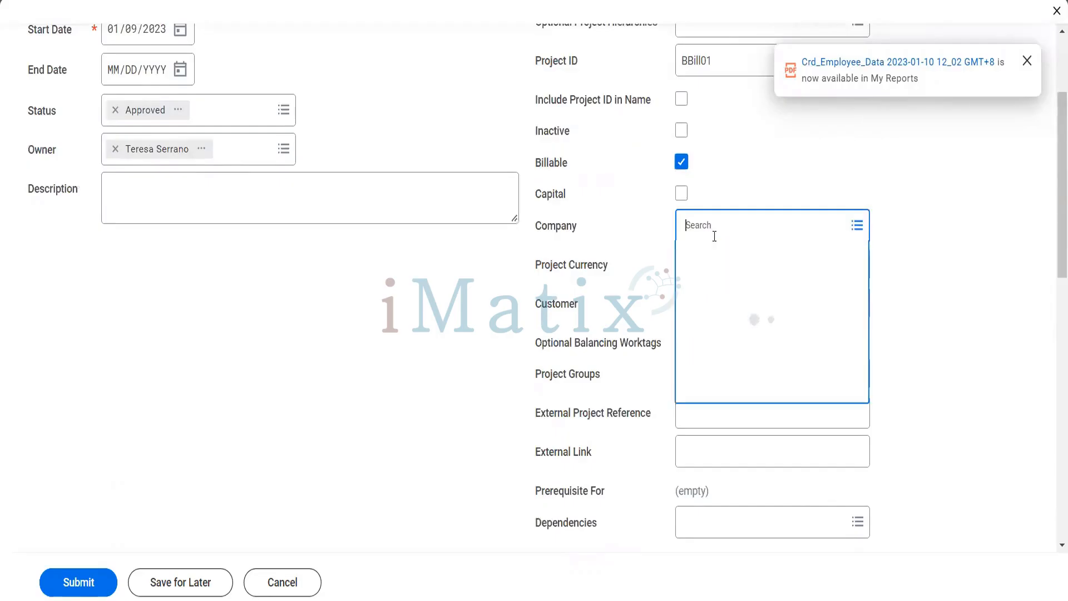
{"action": "type", "text": "bgc"}
{"action": "key", "text": "Return"}
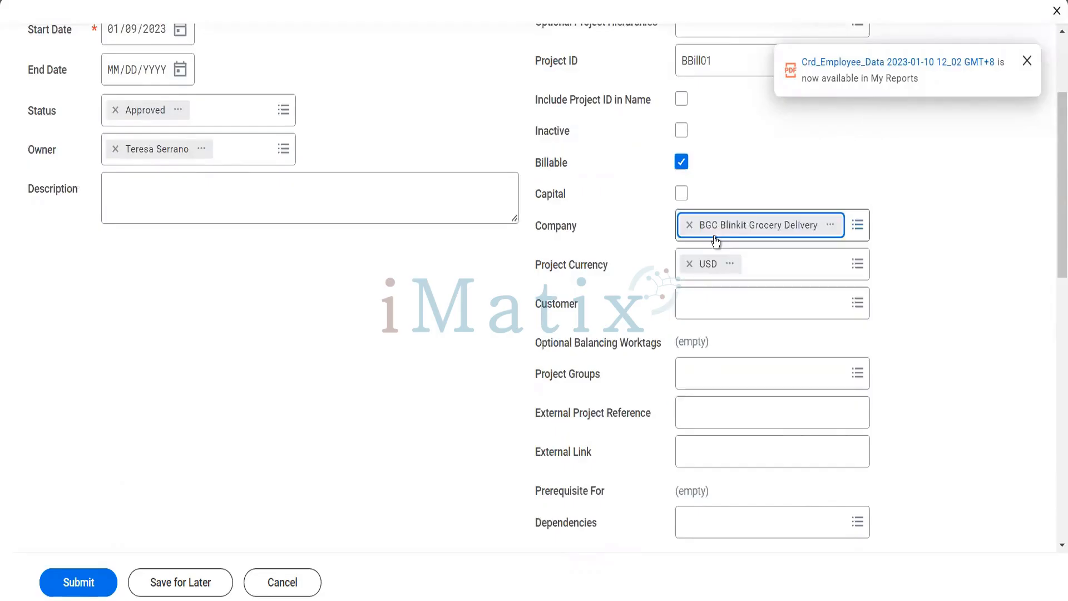
{"action": "left_click", "coordinate": [704, 301]}
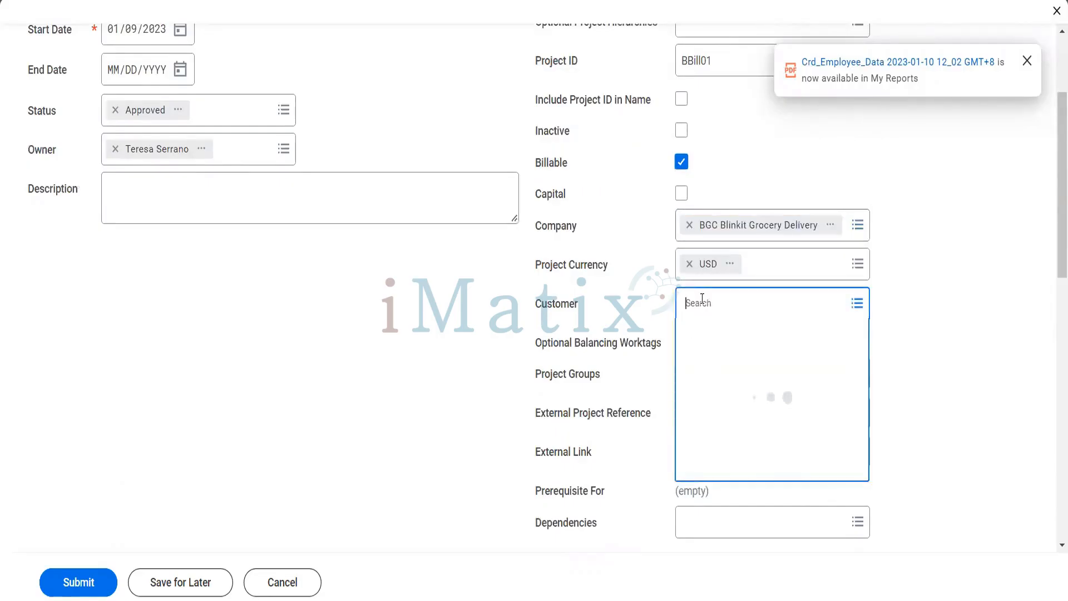
{"action": "type", "text": "rel hotel"}
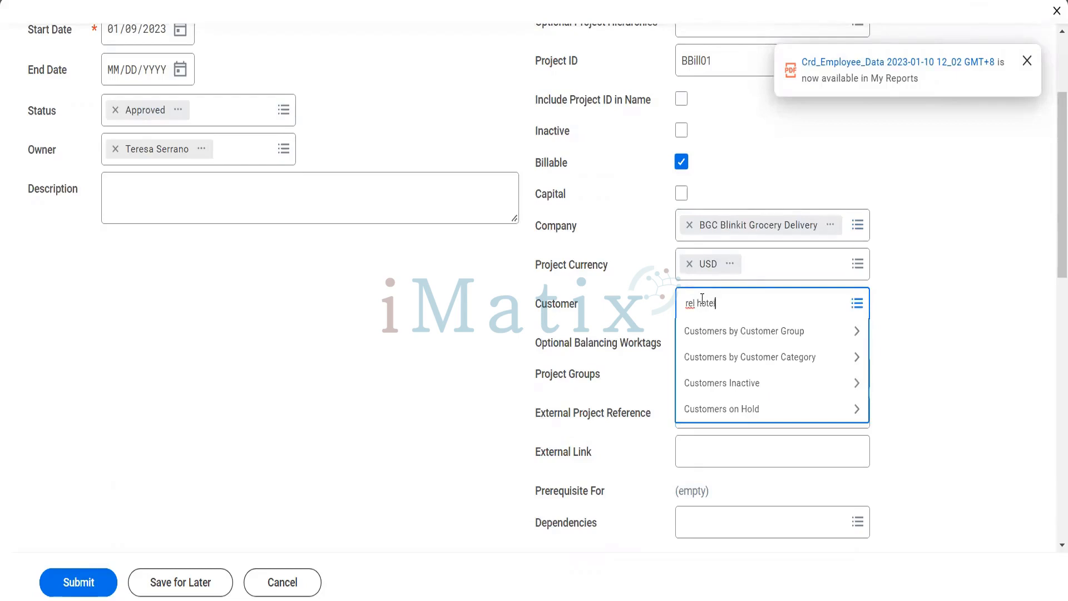
{"action": "key", "text": "Return"}
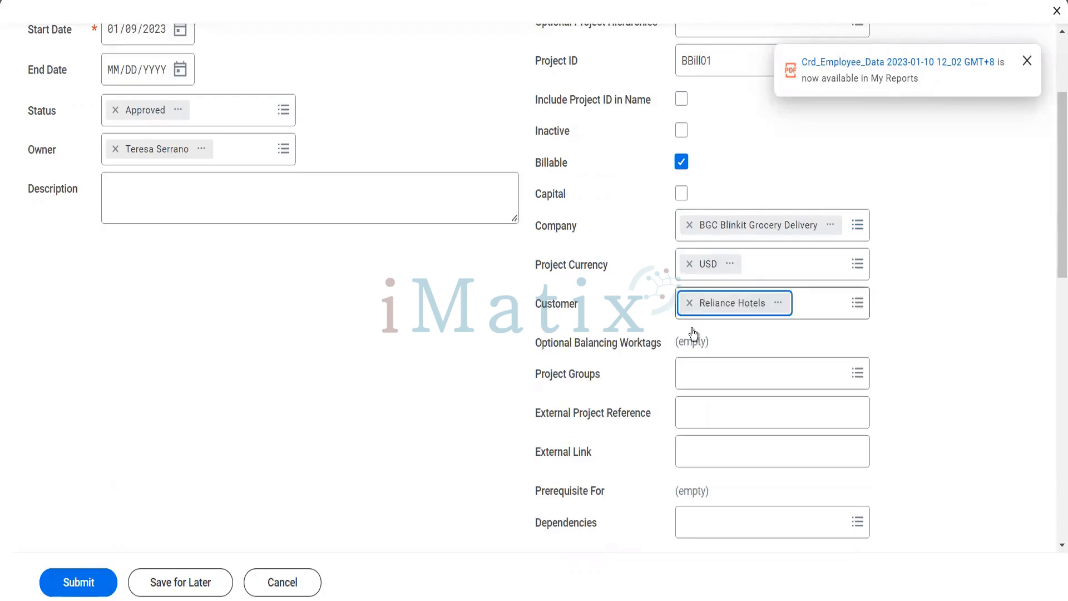
Set the estimated budget in the project's cost details to 24,000
{"action": "scroll", "coordinate": [684, 437], "scroll_direction": "down", "scroll_amount": 5}
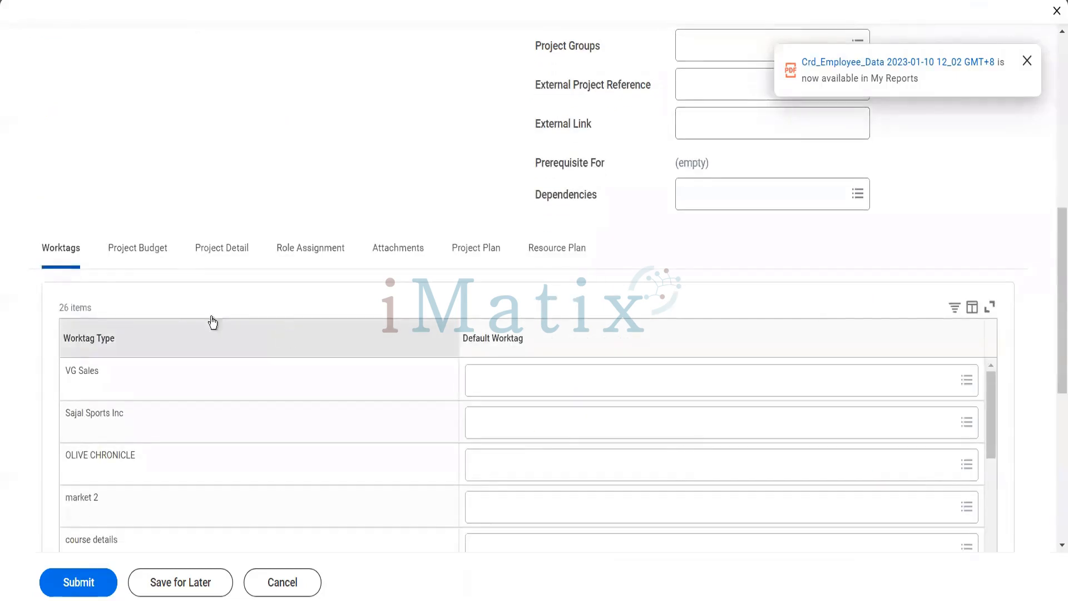
{"action": "left_click", "coordinate": [142, 260]}
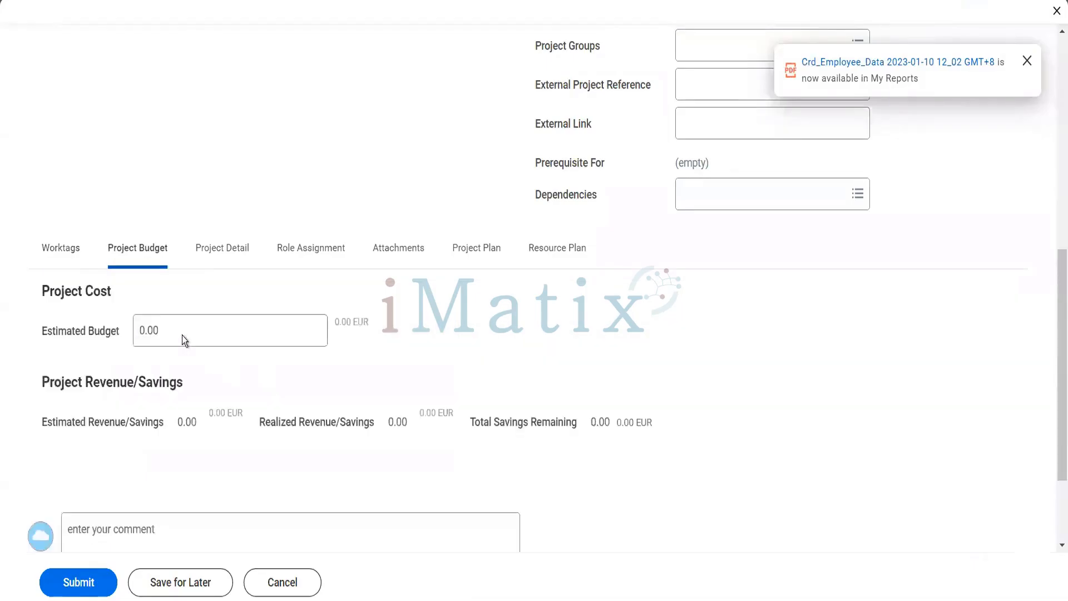
{"action": "left_click", "coordinate": [121, 334]}
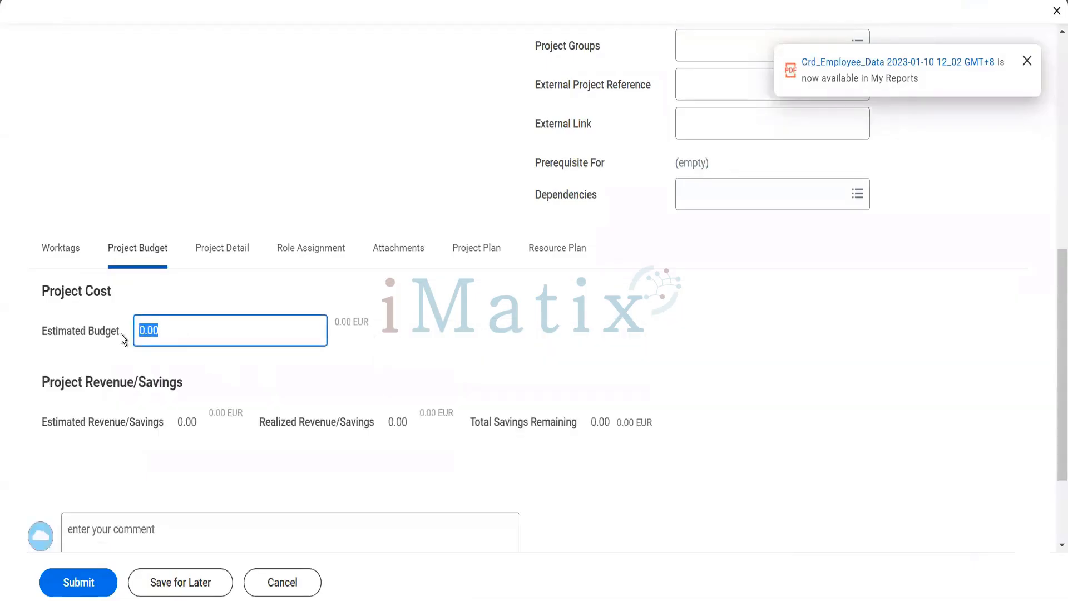
{"action": "type", "text": "24000"}
{"action": "key", "text": "Tab"}
{"action": "mouse_move", "coordinate": [214, 412]}
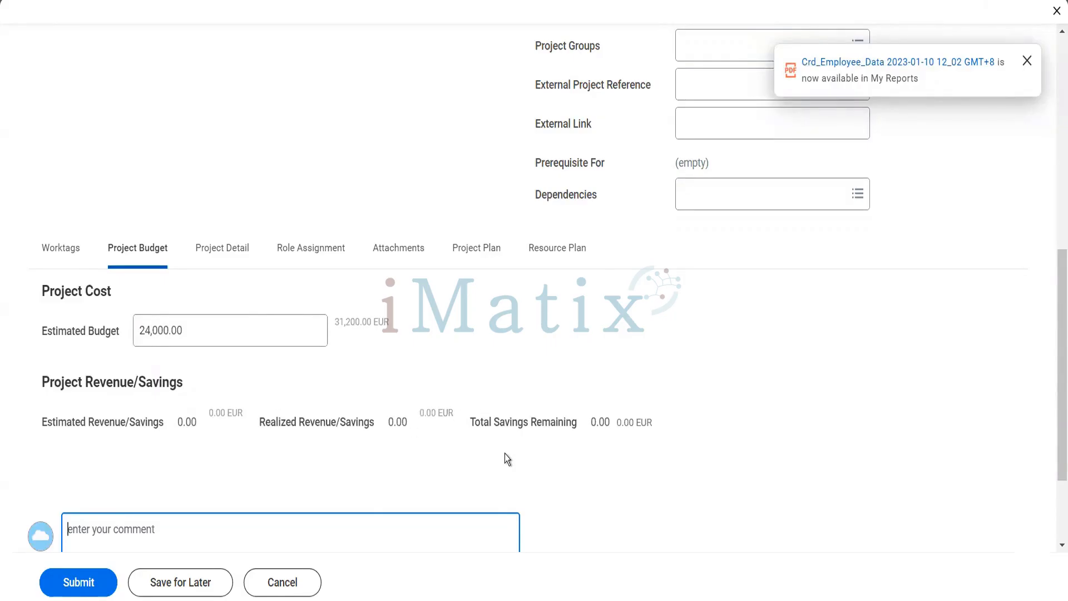
Set the percent complete in the project details to 20
{"action": "left_click", "coordinate": [228, 249]}
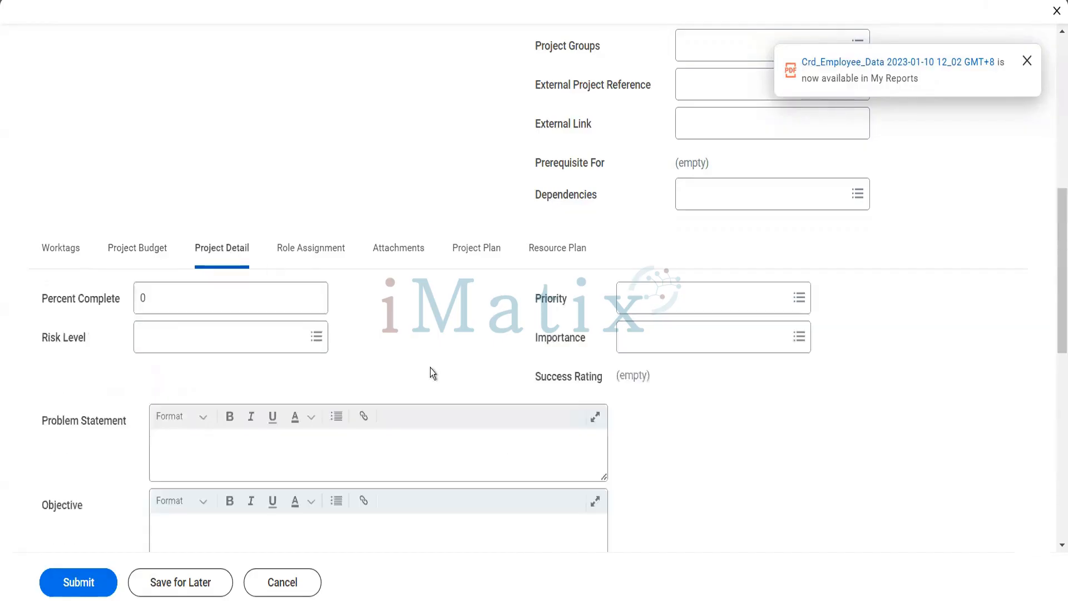
{"action": "left_click_drag", "start_coordinate": [164, 301], "coordinate": [132, 293]}
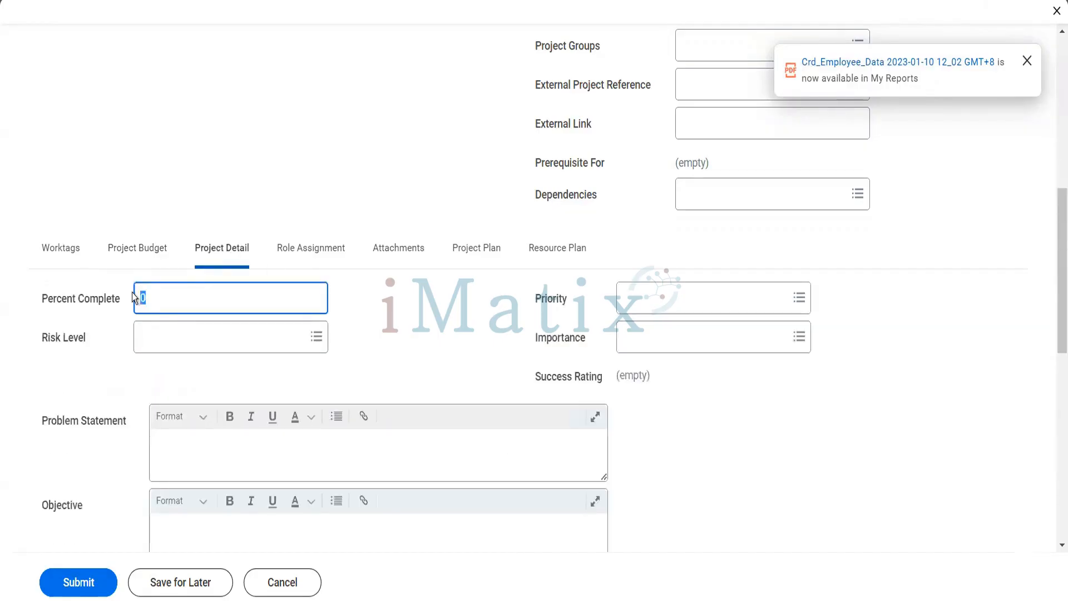
{"action": "key", "text": "Tab"}
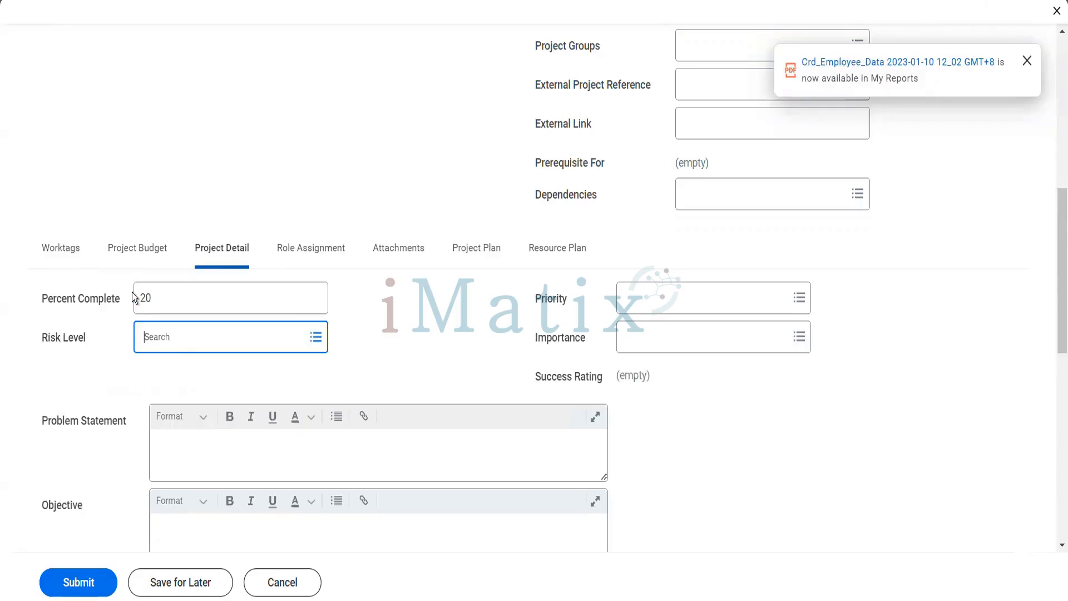
Set the project's risk level to High, priority to A-High and importance to 1 - Critical
{"action": "left_click", "coordinate": [192, 348]}
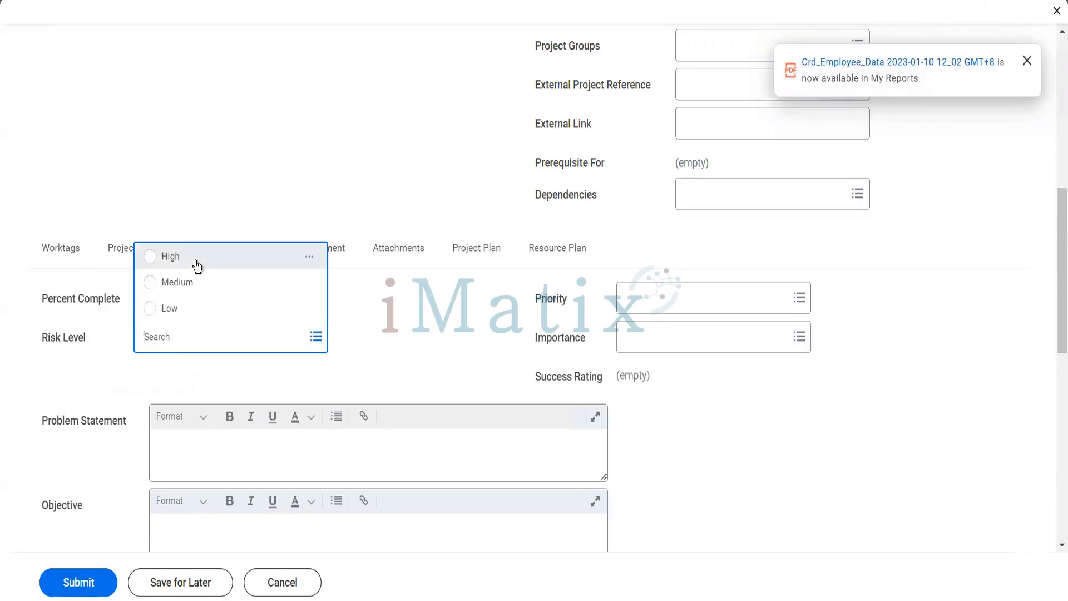
{"action": "left_click", "coordinate": [198, 266]}
{"action": "left_click", "coordinate": [654, 302]}
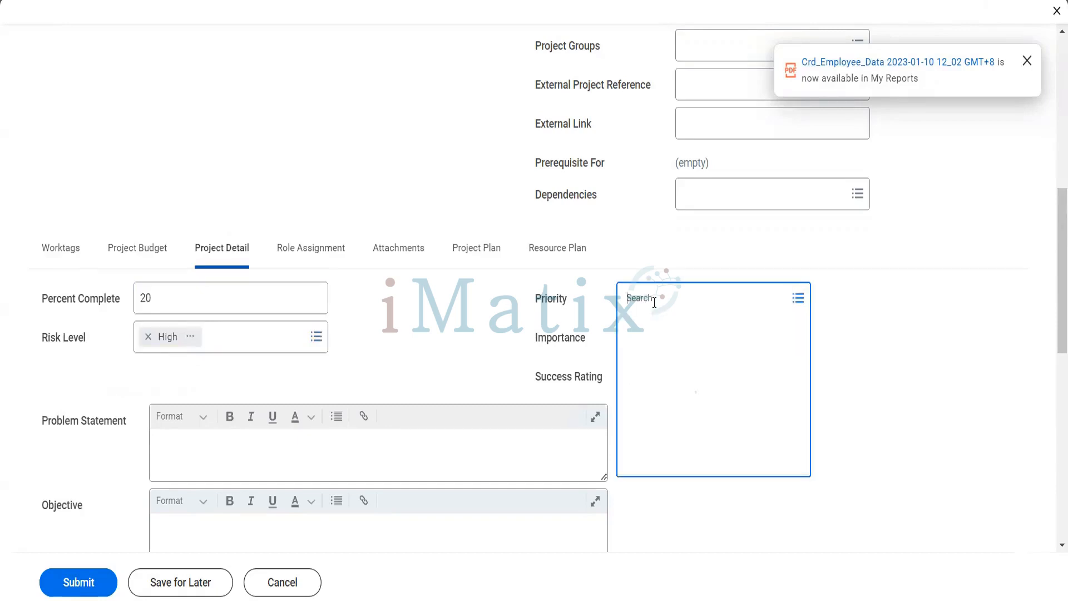
{"action": "left_click", "coordinate": [654, 326]}
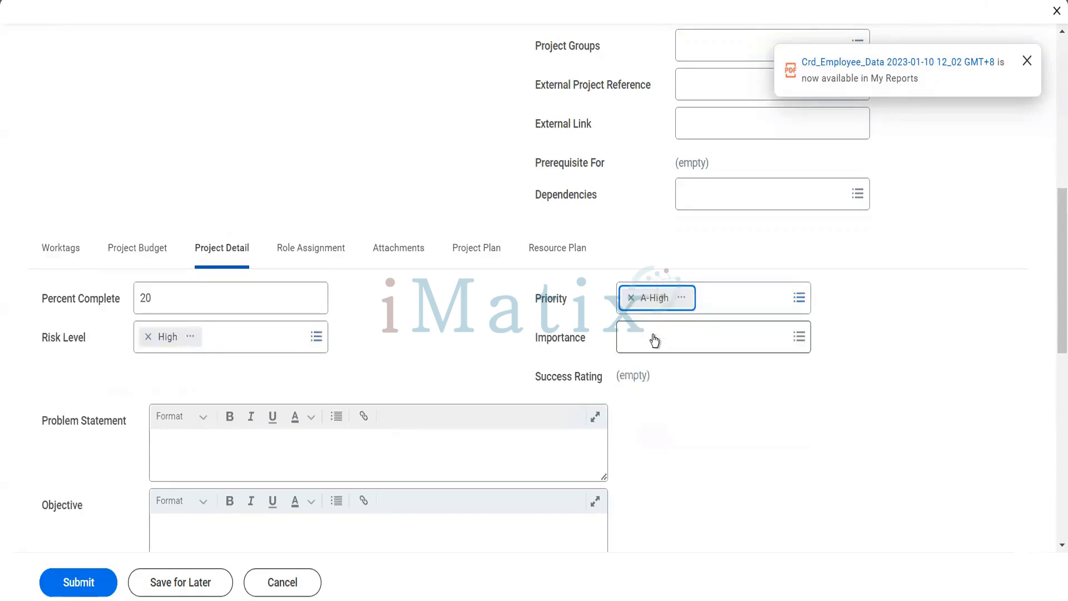
{"action": "left_click", "coordinate": [655, 337]}
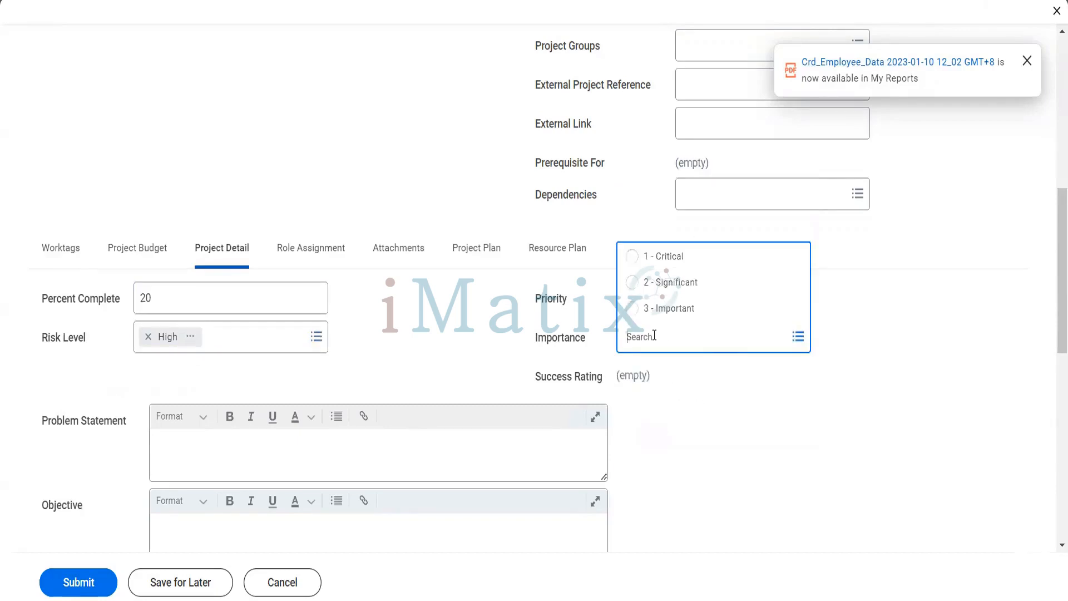
{"action": "key", "text": "Return"}
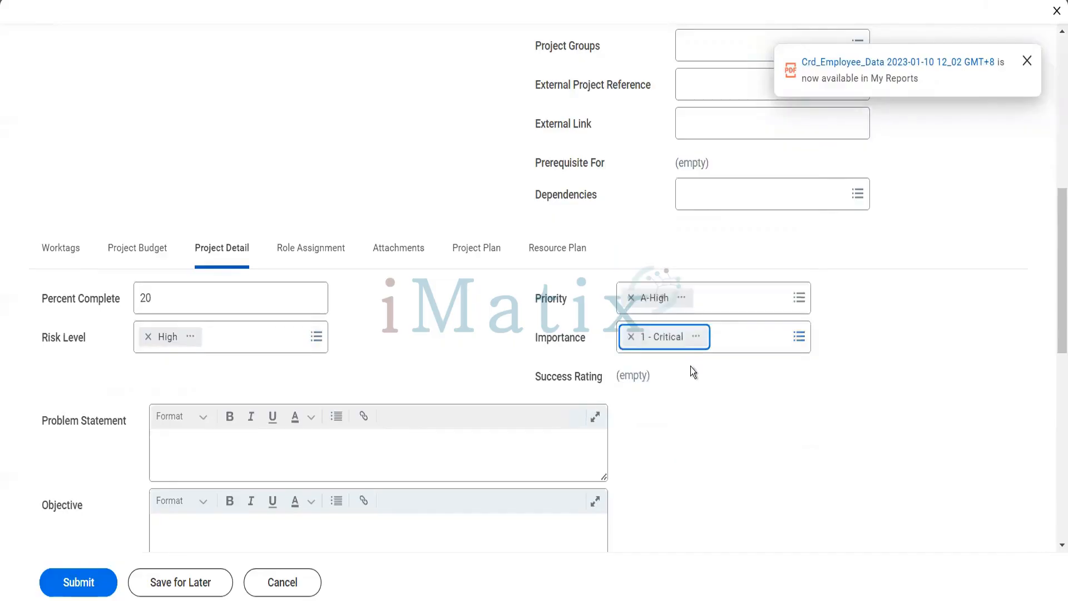
Check the project plan and worktags of the billable project, and submit the project
{"action": "scroll", "coordinate": [693, 372], "scroll_direction": "down", "scroll_amount": 8}
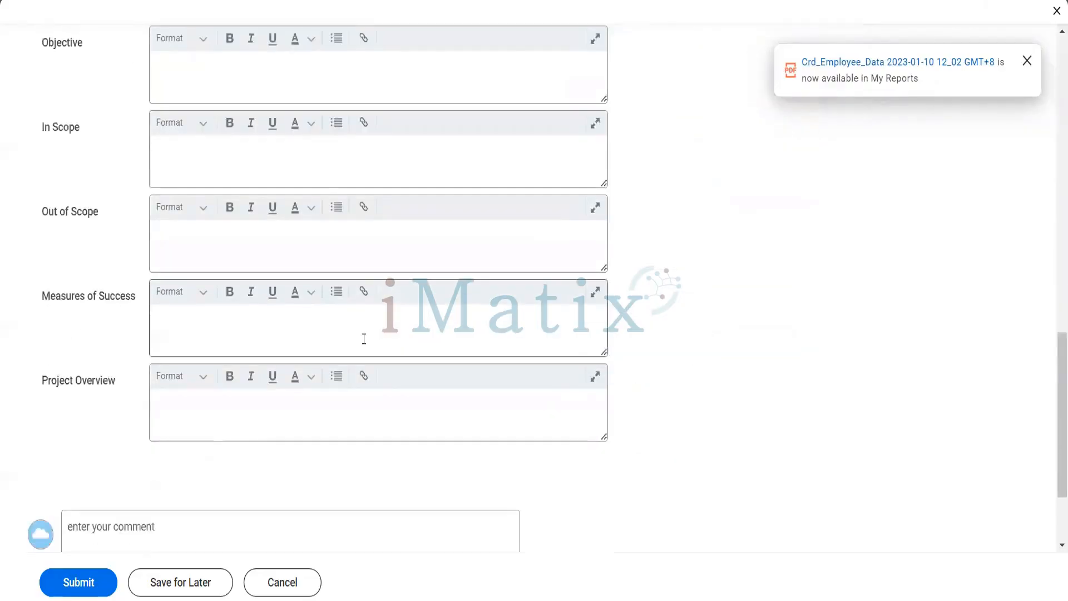
{"action": "scroll", "coordinate": [363, 338], "scroll_direction": "up", "scroll_amount": 6}
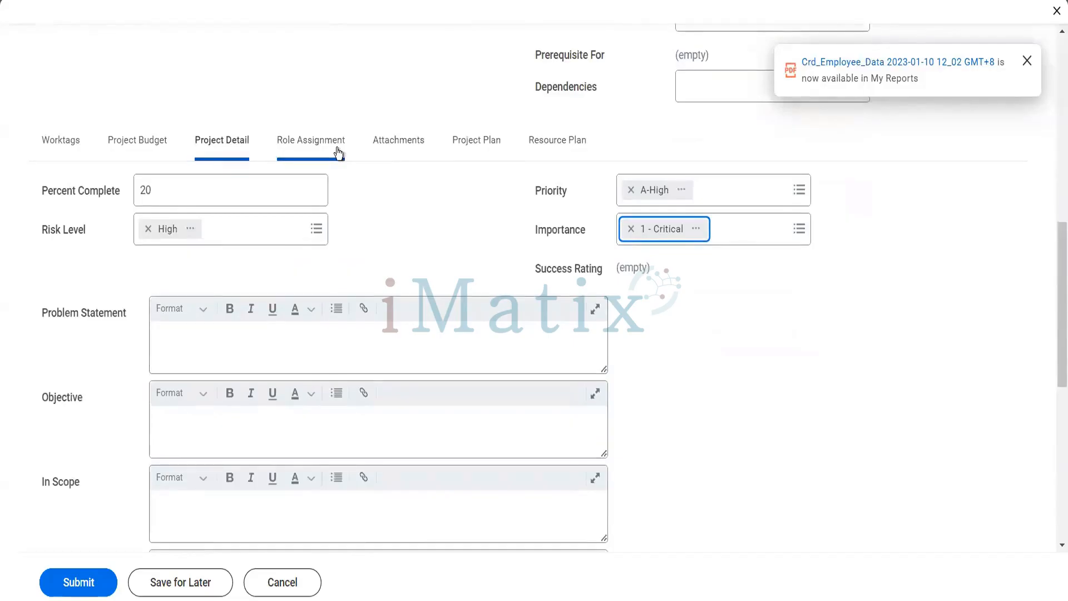
{"action": "left_click", "coordinate": [472, 150]}
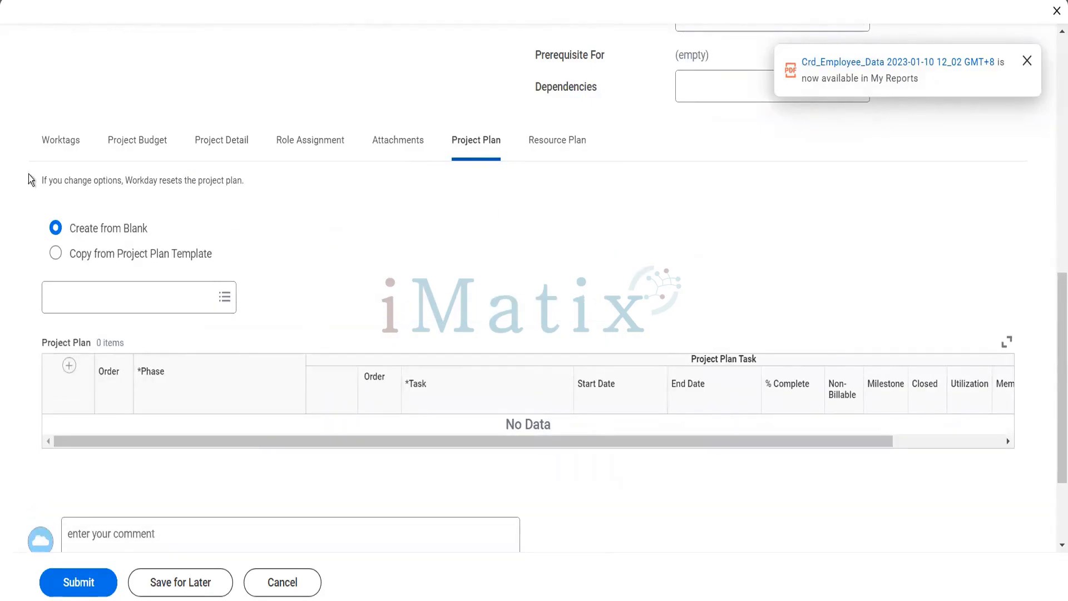
{"action": "left_click", "coordinate": [56, 155]}
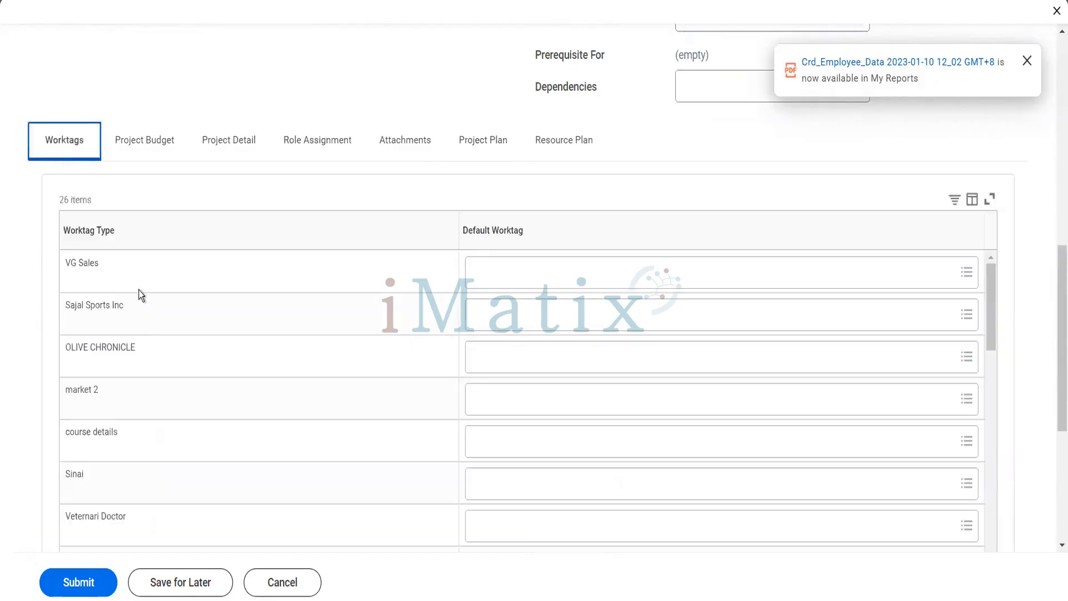
{"action": "left_click", "coordinate": [67, 583]}
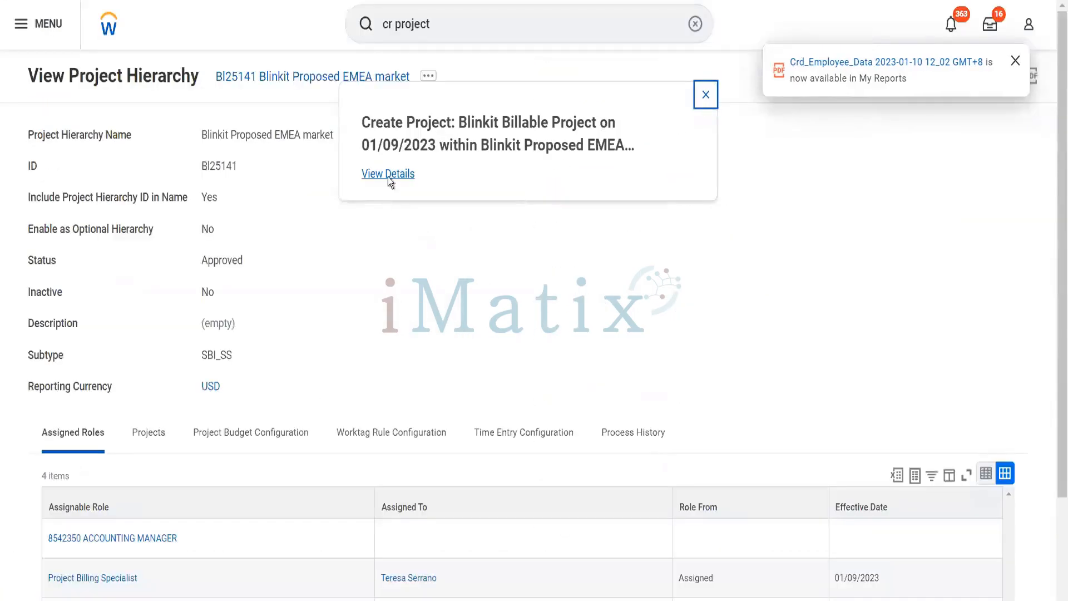
Open the submitted project's process details and view the projects under the Blinkit Proposed EMEA market hierarchy
{"action": "left_click", "coordinate": [388, 175]}
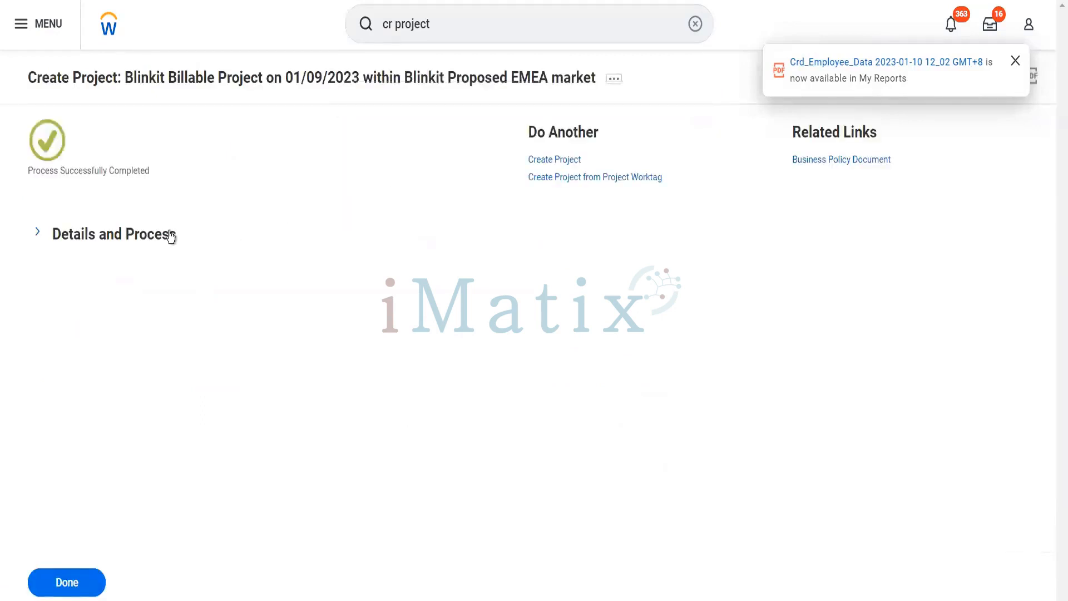
{"action": "left_click", "coordinate": [170, 236]}
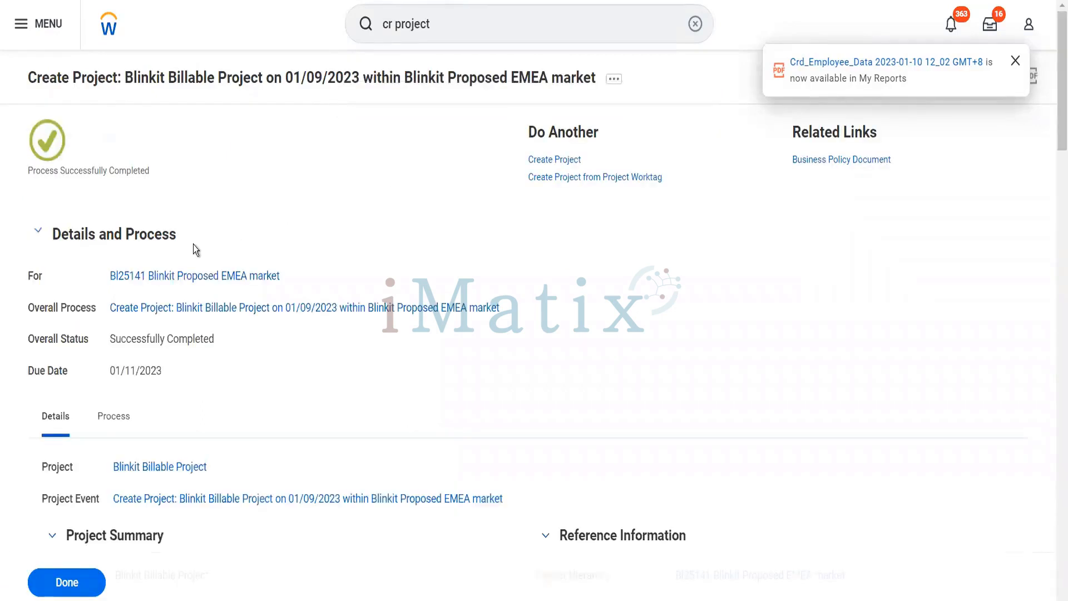
{"action": "left_click", "coordinate": [249, 279]}
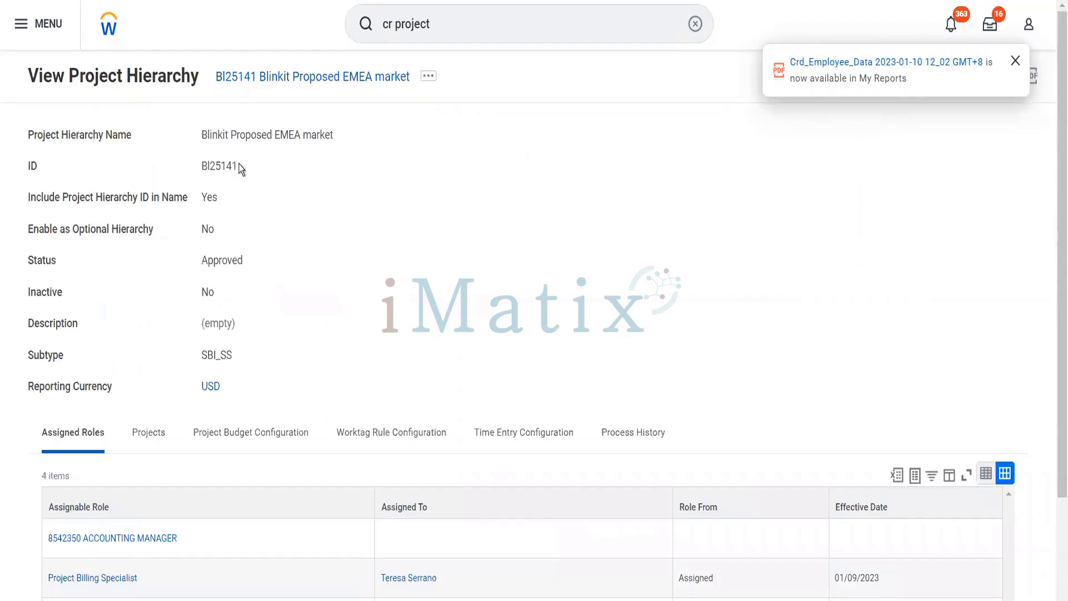
{"action": "left_click_drag", "start_coordinate": [238, 166], "coordinate": [226, 166]}
{"action": "scroll", "coordinate": [334, 281], "scroll_direction": "down", "scroll_amount": 1}
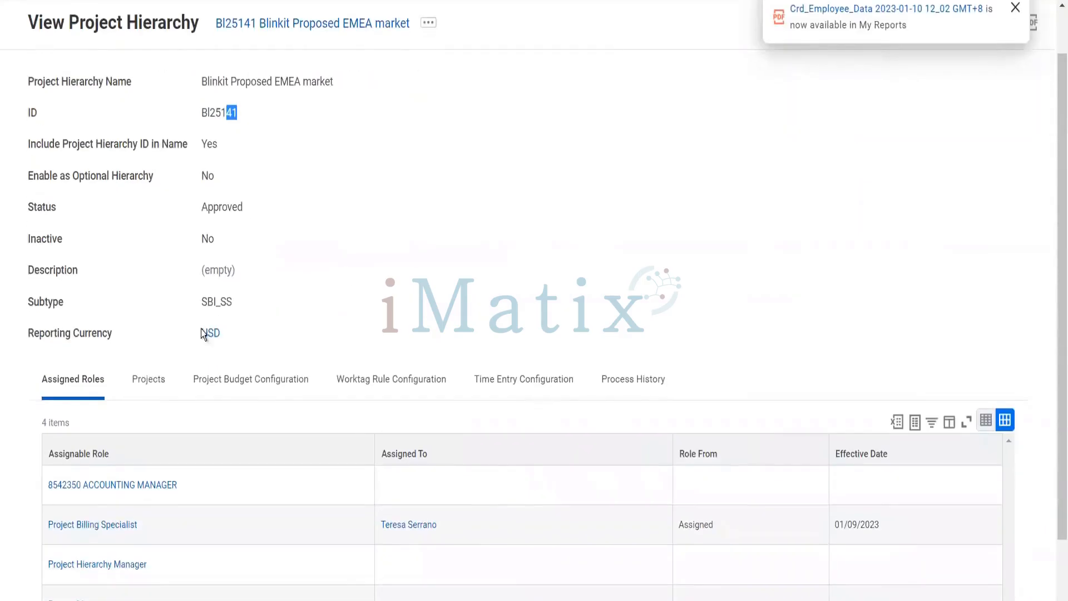
{"action": "left_click", "coordinate": [146, 379]}
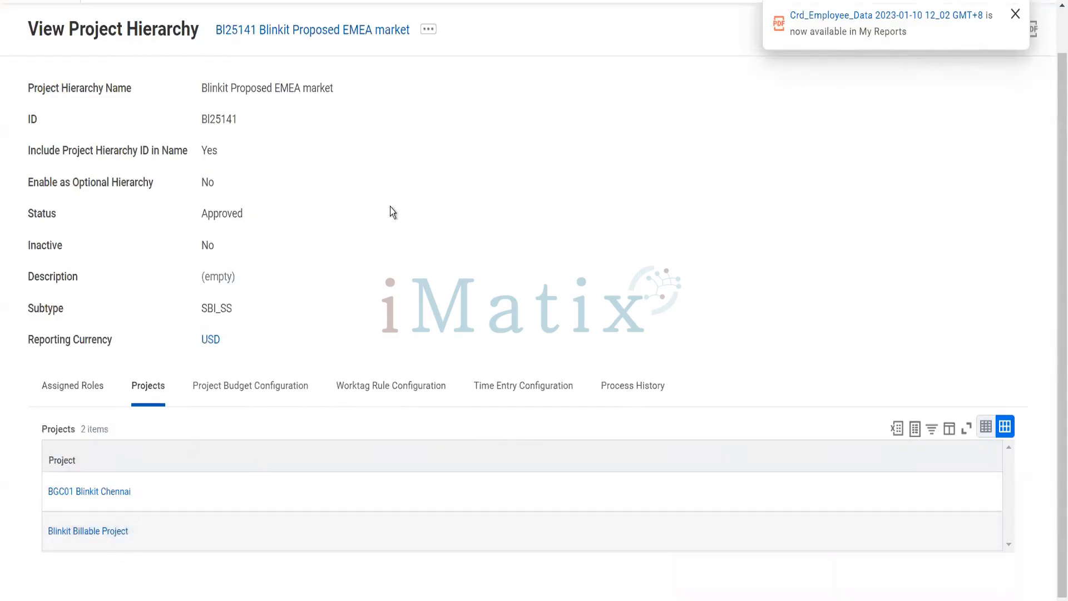
{"action": "scroll", "coordinate": [390, 207], "scroll_direction": "up", "scroll_amount": 1}
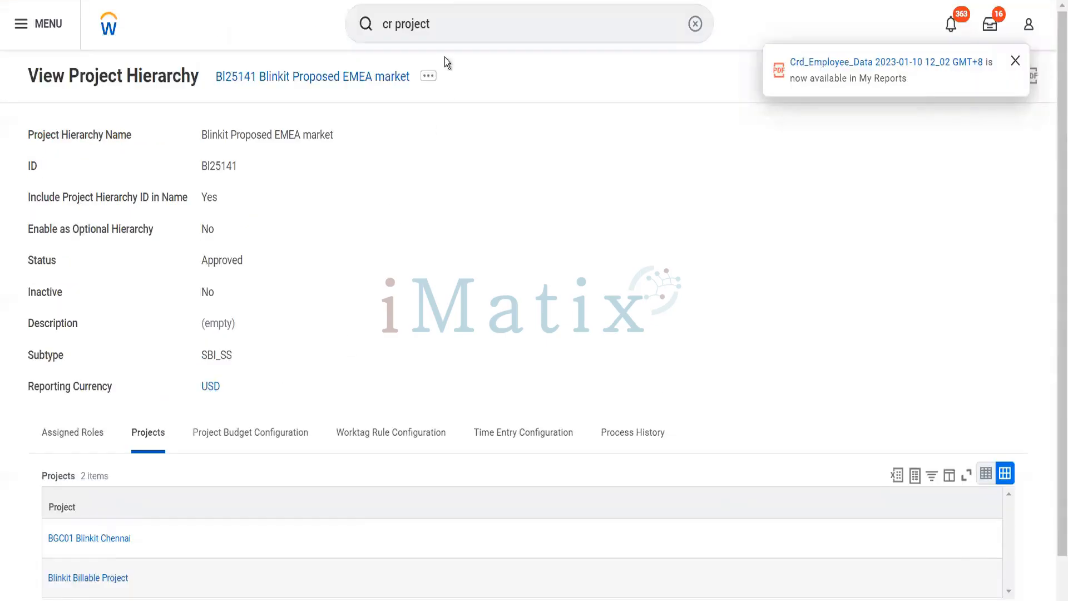
Search for "cr cust inv" and start the Create Customer Invoice task
{"action": "left_click", "coordinate": [444, 10]}
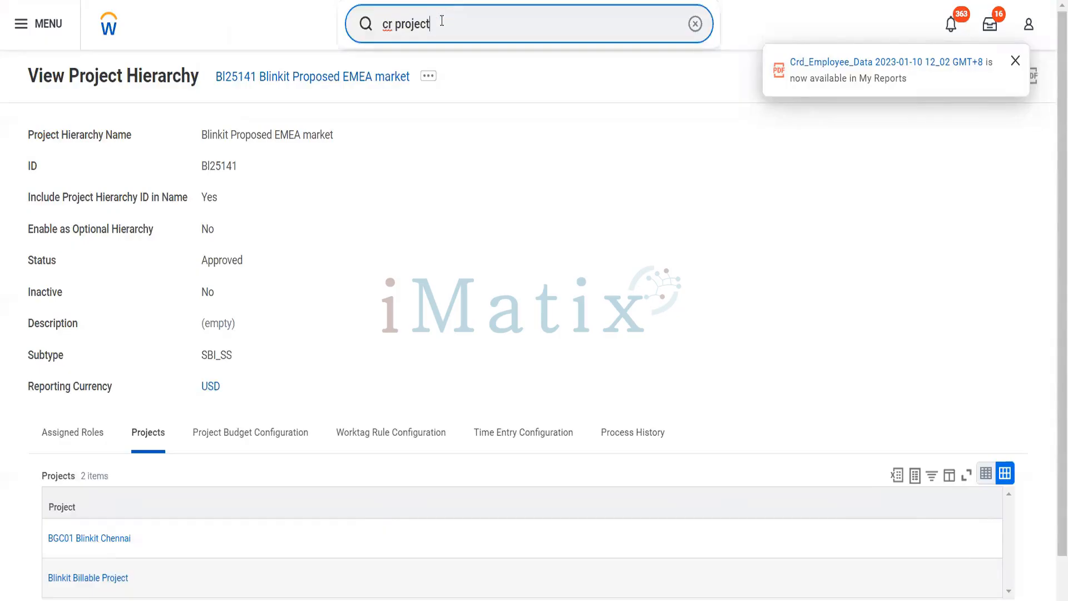
{"action": "left_click_drag", "start_coordinate": [442, 22], "coordinate": [397, 25]}
{"action": "type", "text": "cust inv"}
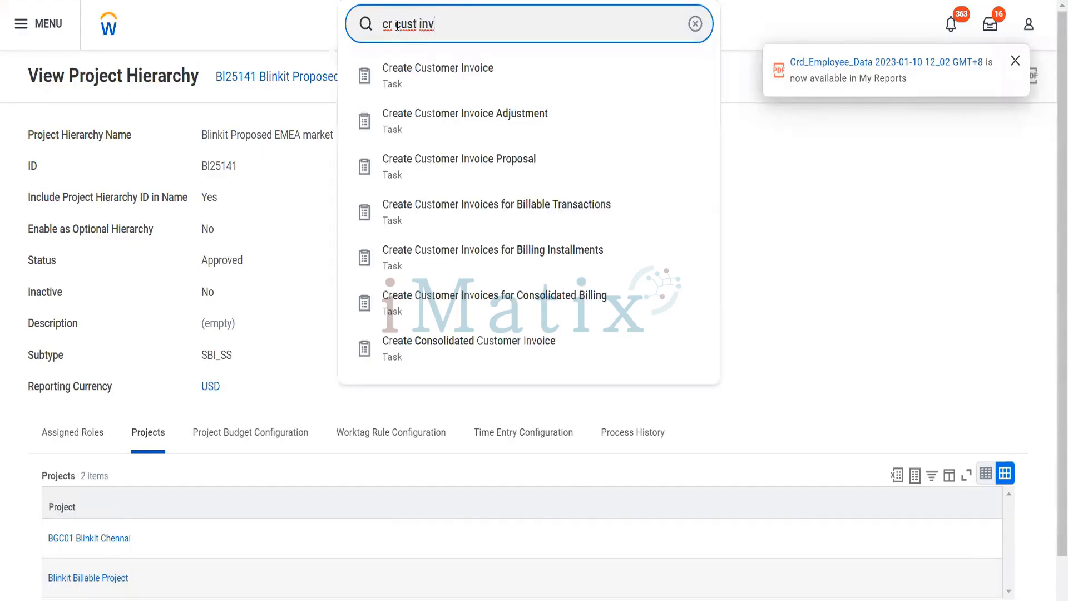
{"action": "left_click", "coordinate": [437, 78]}
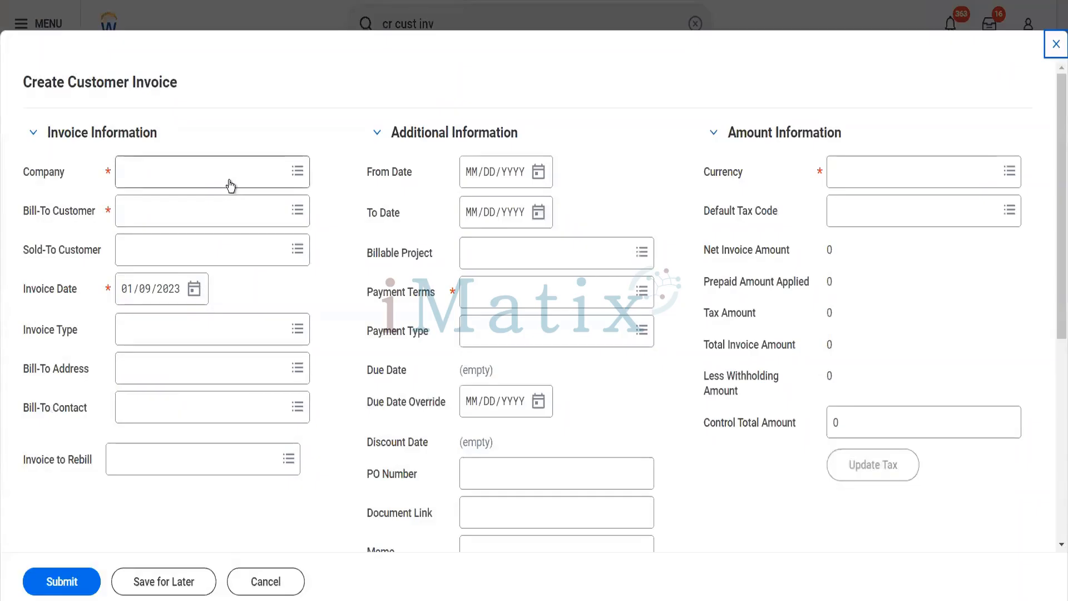
Set the invoice's company to BGC Blinkit Grocery Delivery and its bill-to customer to Reliance Hotels
{"action": "left_click", "coordinate": [229, 178]}
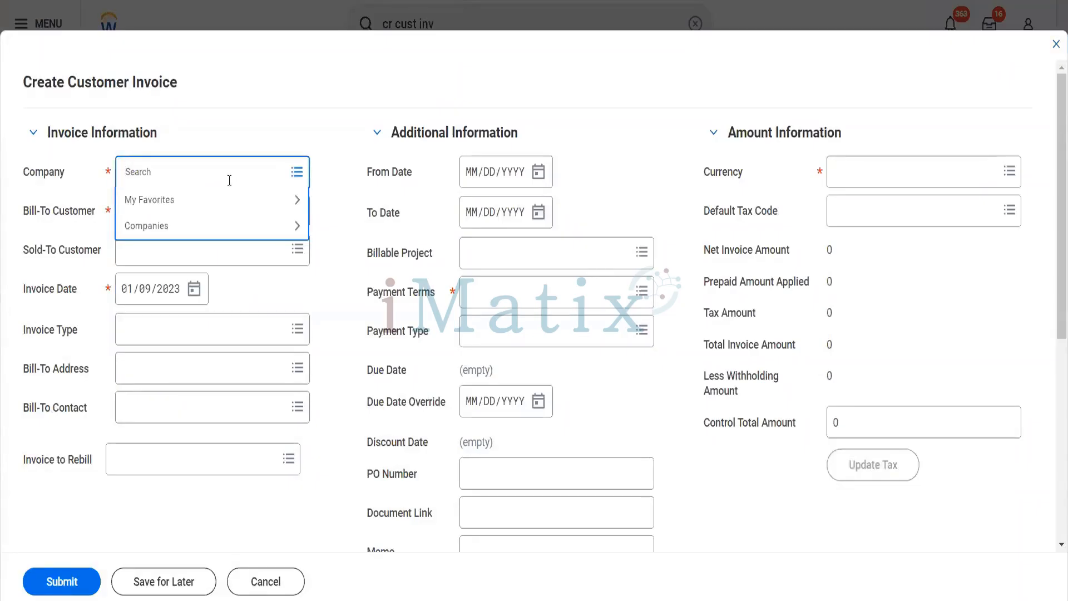
{"action": "type", "text": "bgc"}
{"action": "key", "text": "Return"}
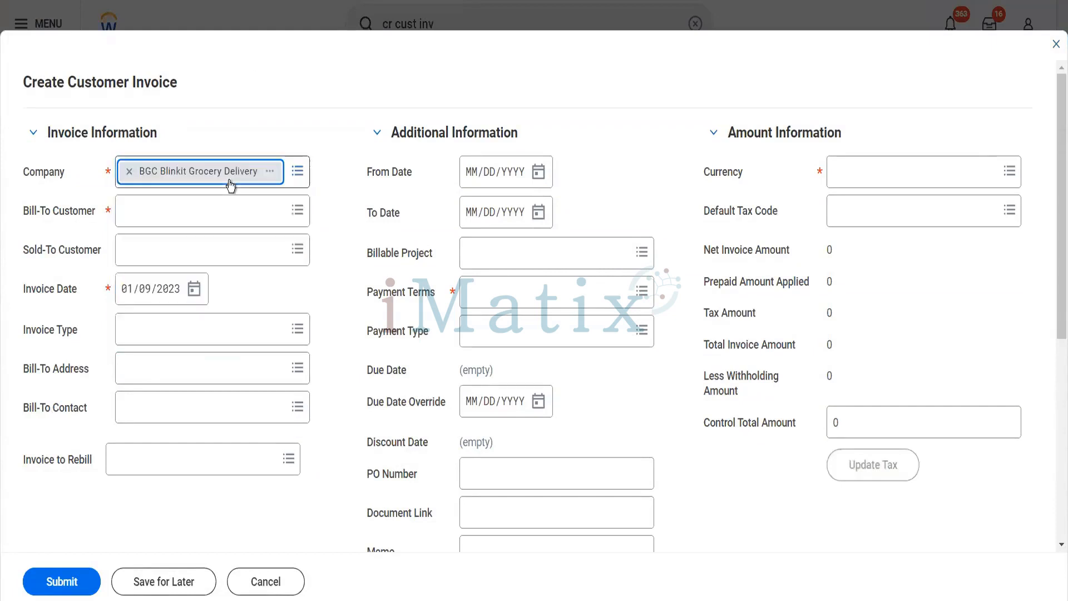
{"action": "left_click", "coordinate": [83, 215]}
{"action": "left_click", "coordinate": [165, 222]}
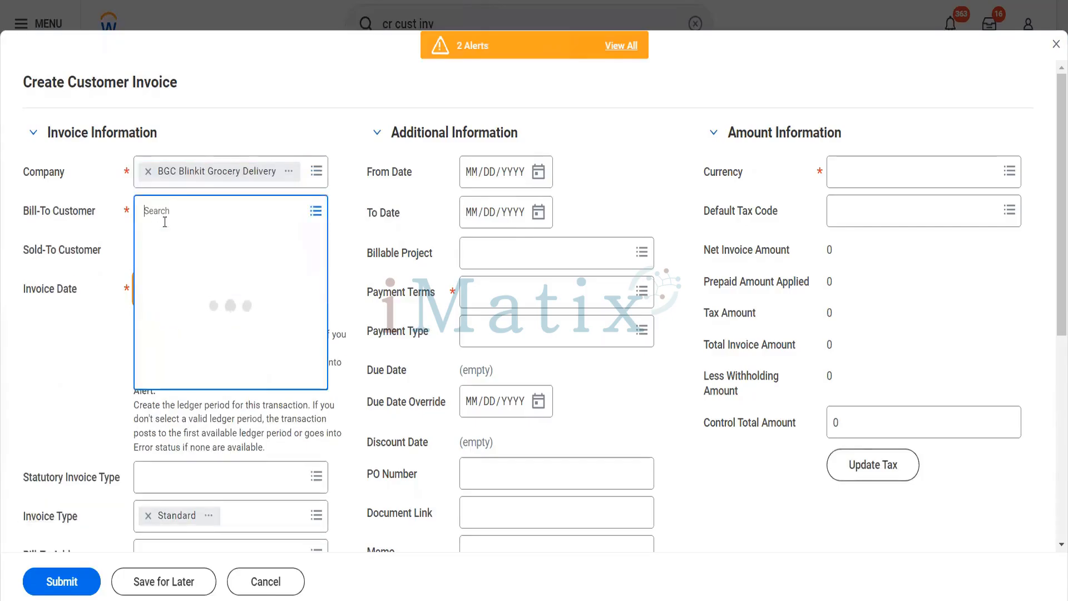
{"action": "type", "text": "rel hotel"}
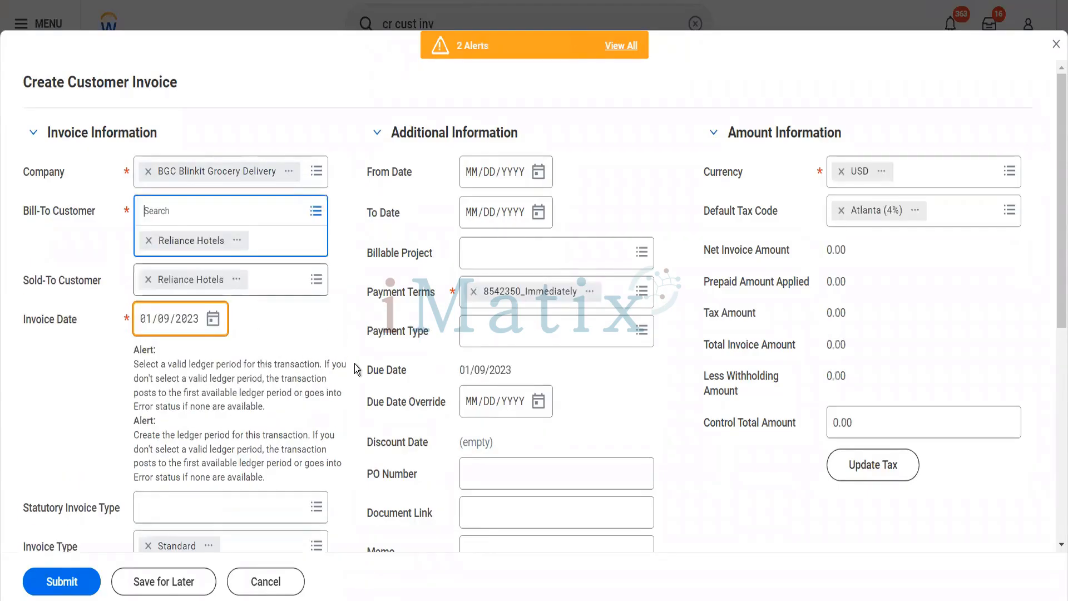
Clear the invoice's default tax code and assign Blinkit Billable Project as its billable project
{"action": "left_click", "coordinate": [841, 210]}
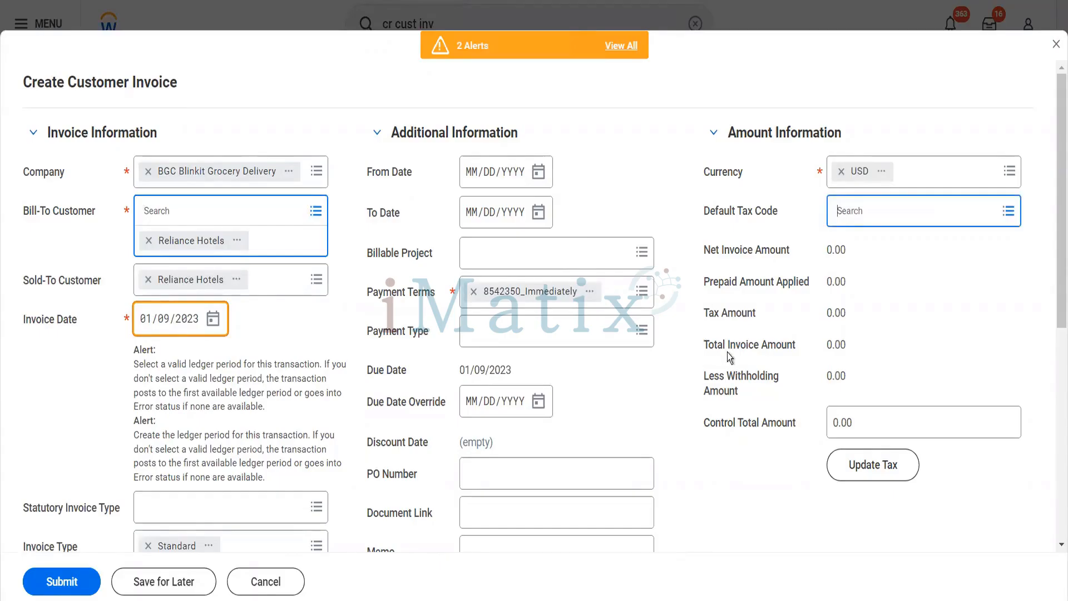
{"action": "left_click", "coordinate": [497, 256]}
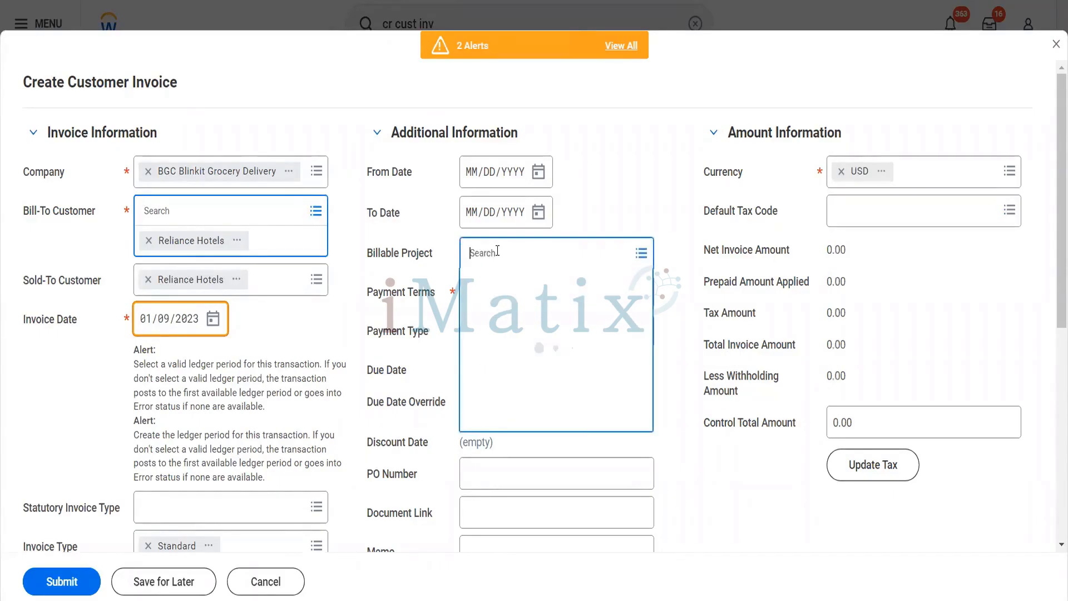
{"action": "type", "text": "blinkit"}
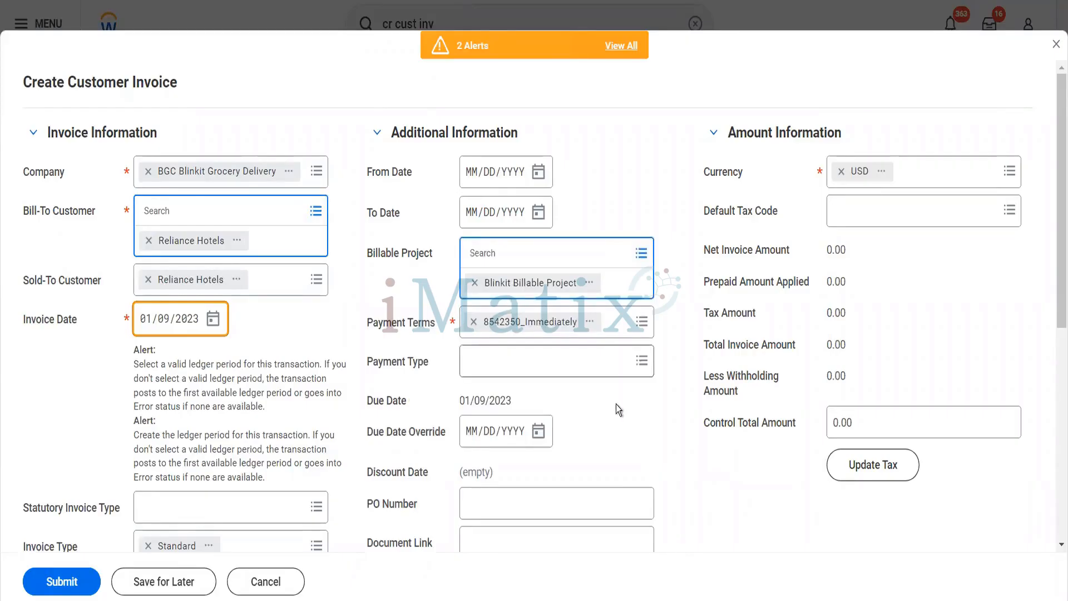
Set the sales item of the first invoice line to Pack of Biscuits
{"action": "scroll", "coordinate": [614, 412], "scroll_direction": "down", "scroll_amount": 2}
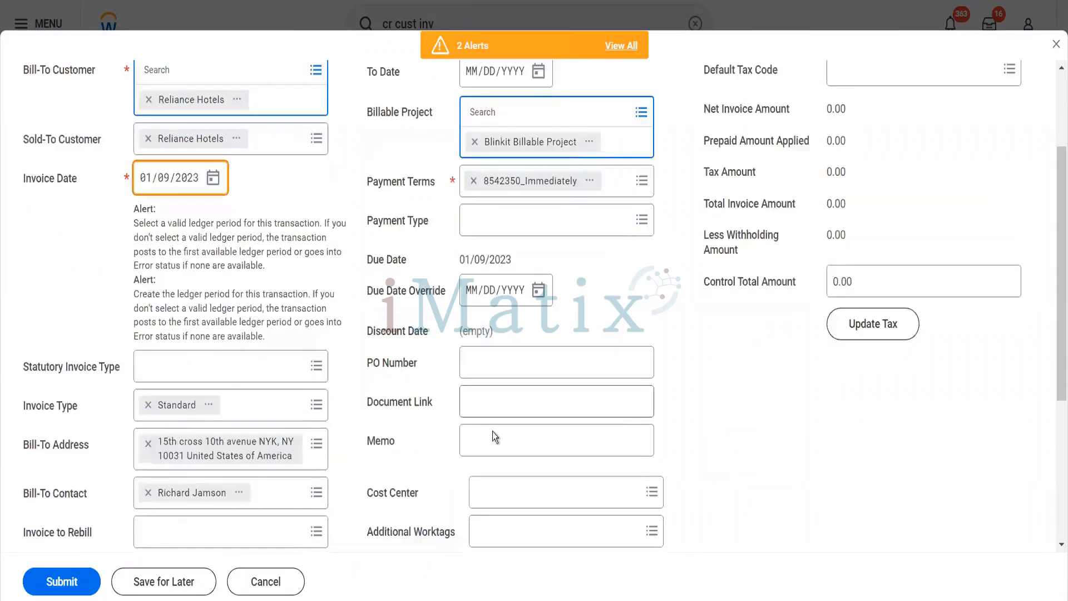
{"action": "scroll", "coordinate": [493, 433], "scroll_direction": "down", "scroll_amount": 3}
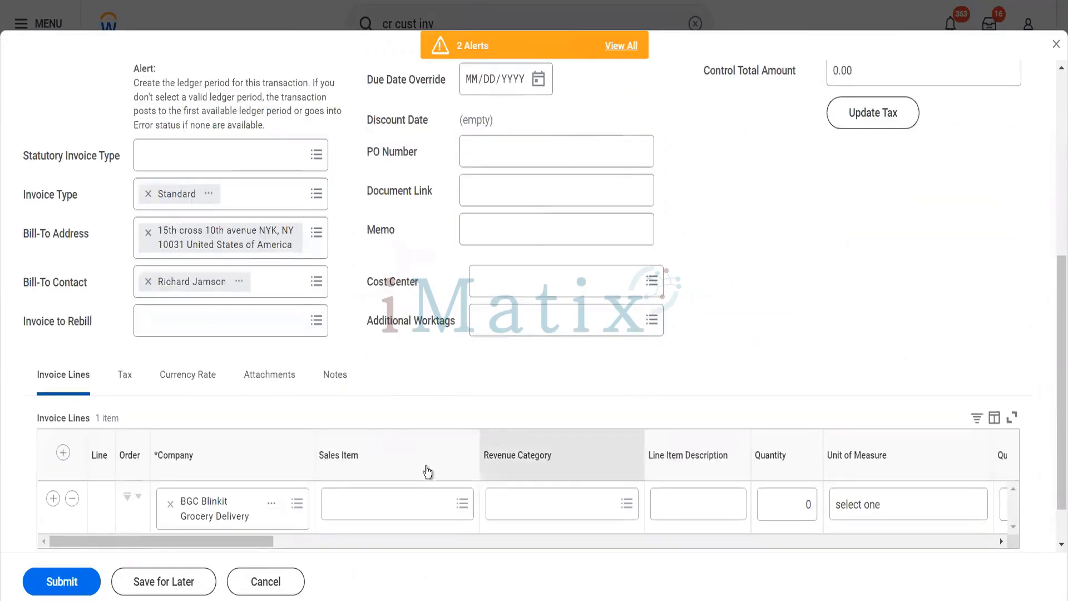
{"action": "left_click", "coordinate": [401, 519]}
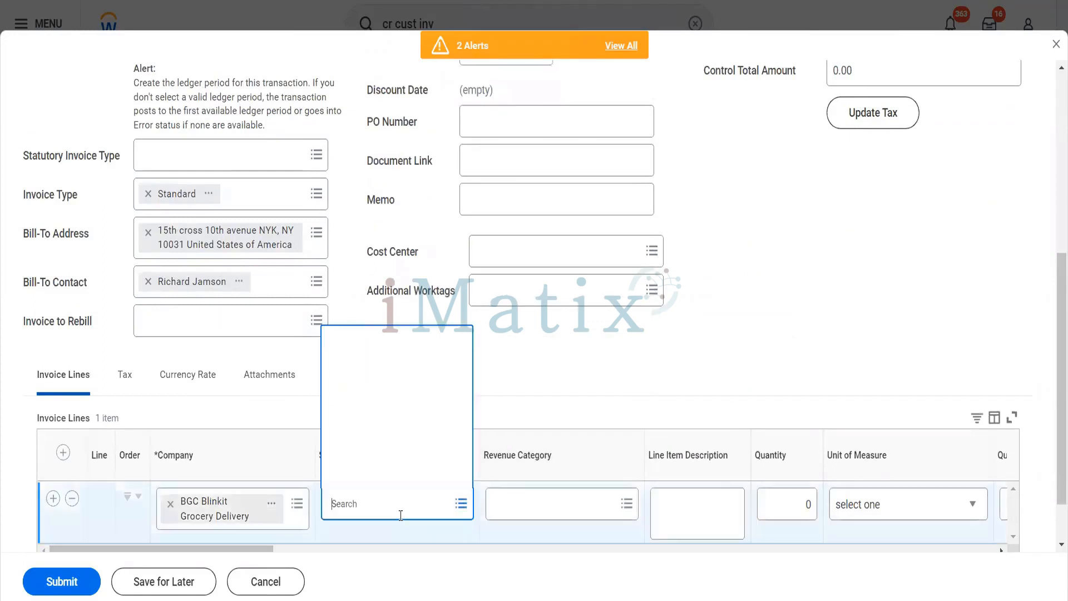
{"action": "type", "text": "biscuit"}
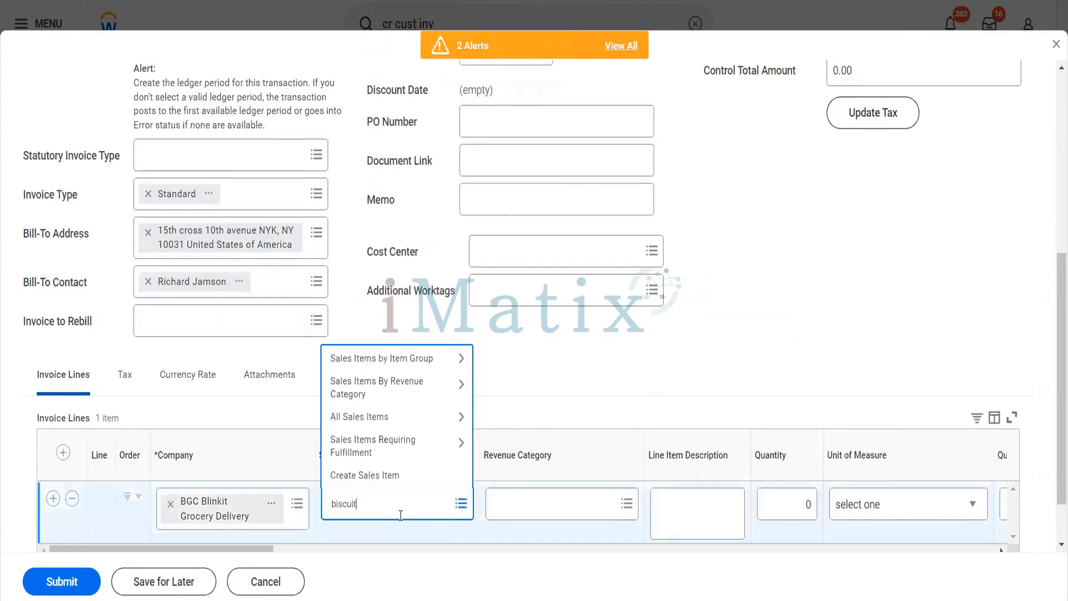
{"action": "key", "text": "Return"}
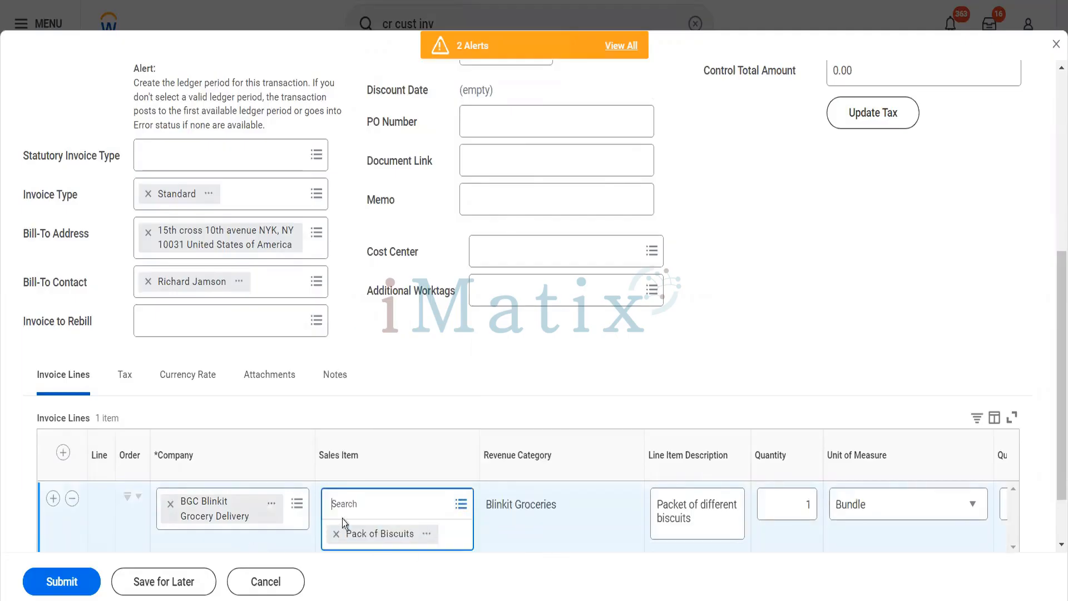
{"action": "left_click", "coordinate": [552, 342]}
Set the biscuit line's quantity to 10 and review its cost center, worktags and billable project
{"action": "scroll", "coordinate": [612, 378], "scroll_direction": "down", "scroll_amount": 1}
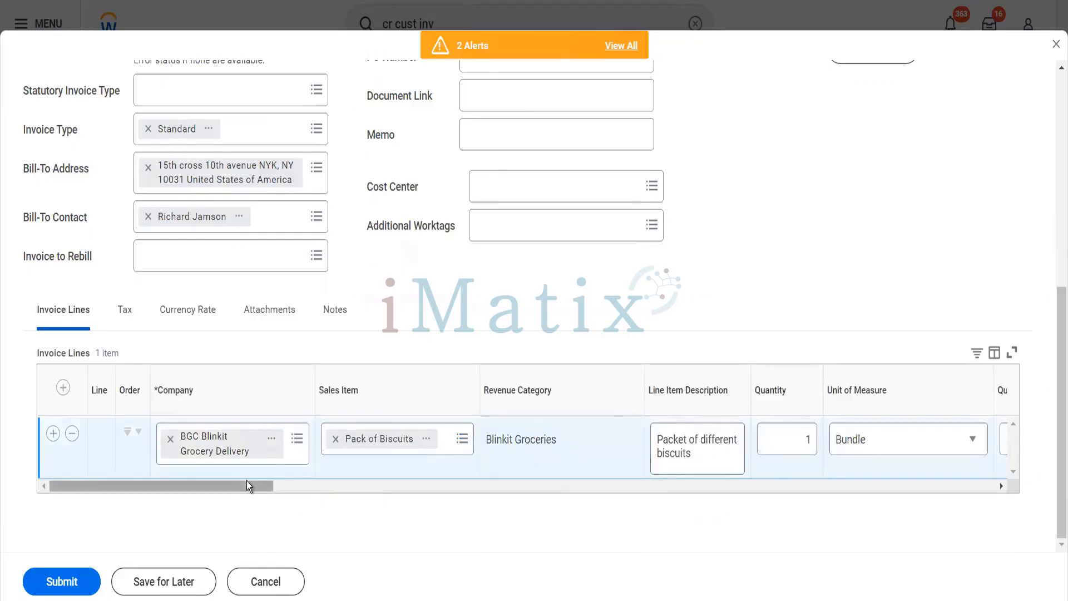
{"action": "left_click_drag", "start_coordinate": [246, 483], "coordinate": [298, 492]}
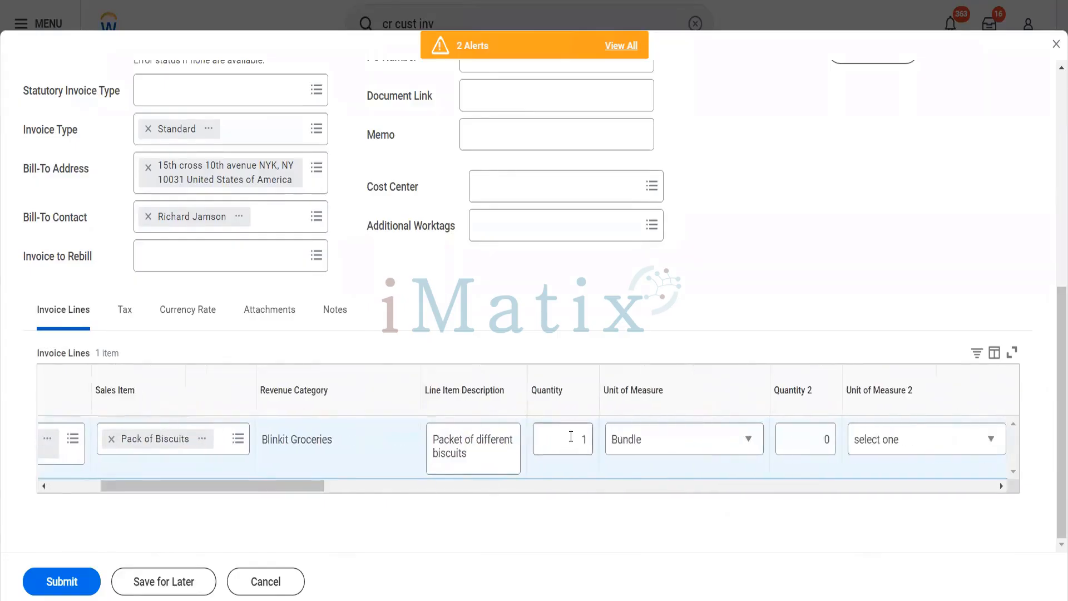
{"action": "left_click", "coordinate": [571, 436]}
{"action": "key", "text": "Tab"}
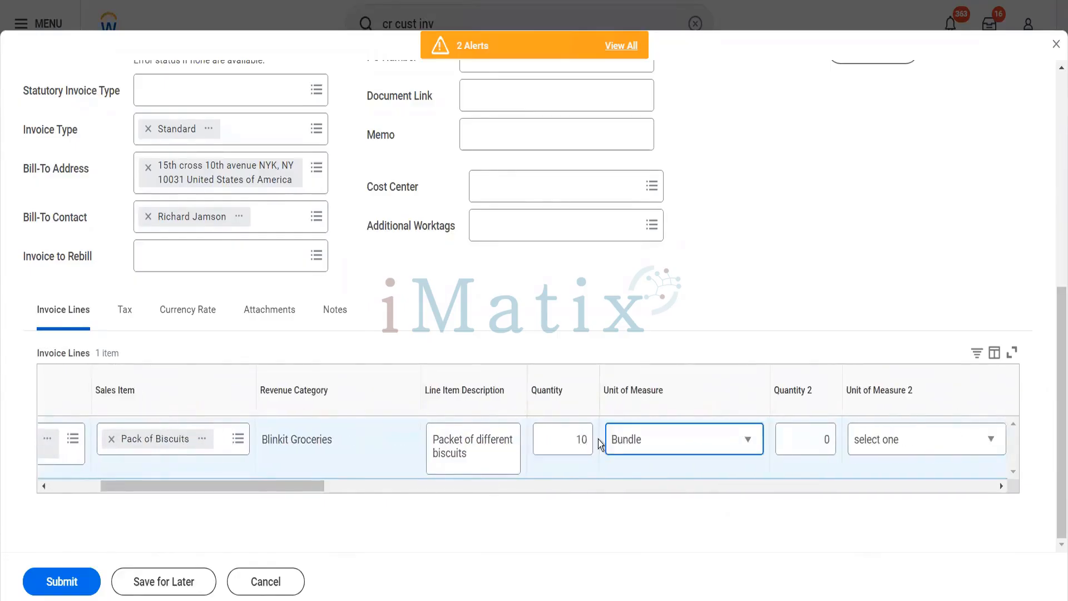
{"action": "left_click_drag", "start_coordinate": [315, 488], "coordinate": [893, 469]}
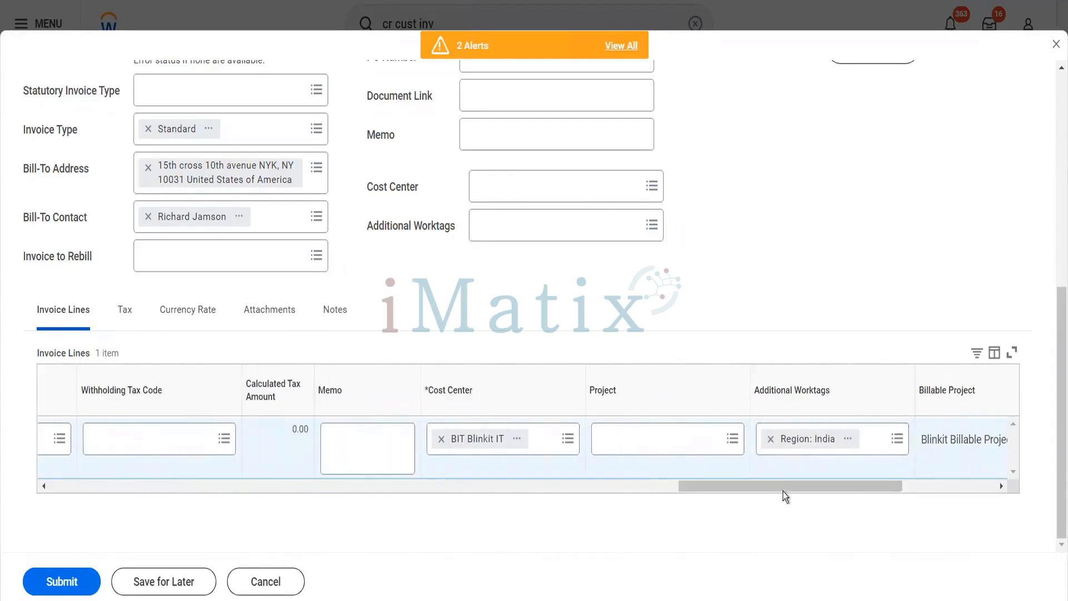
Check the biscuit line's available phases and open its Blinkit Billable Project in a new tab
{"action": "left_click_drag", "start_coordinate": [800, 485], "coordinate": [880, 474]}
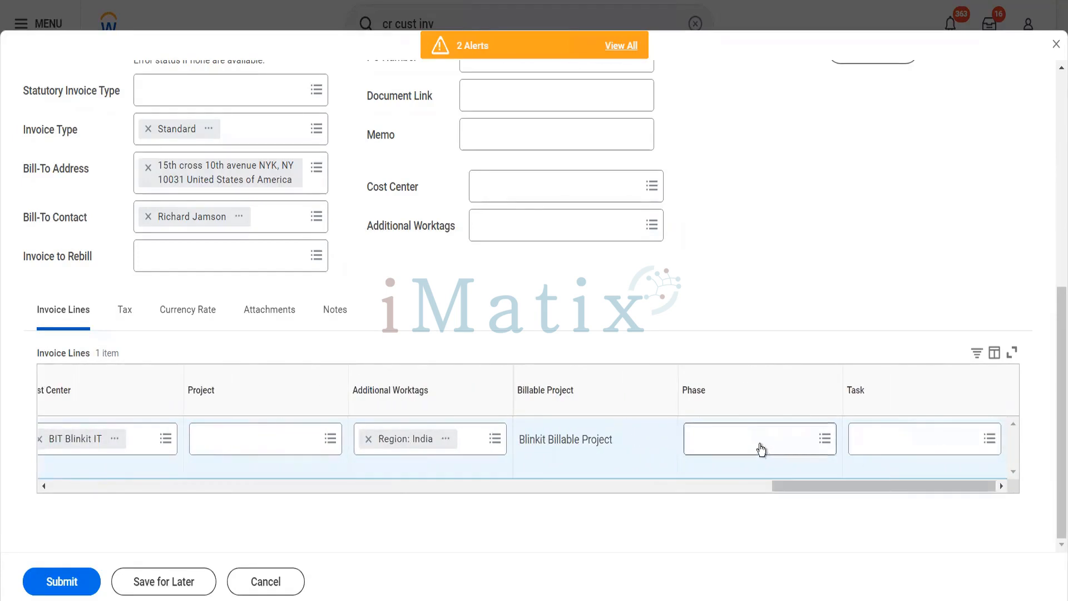
{"action": "left_click", "coordinate": [761, 448]}
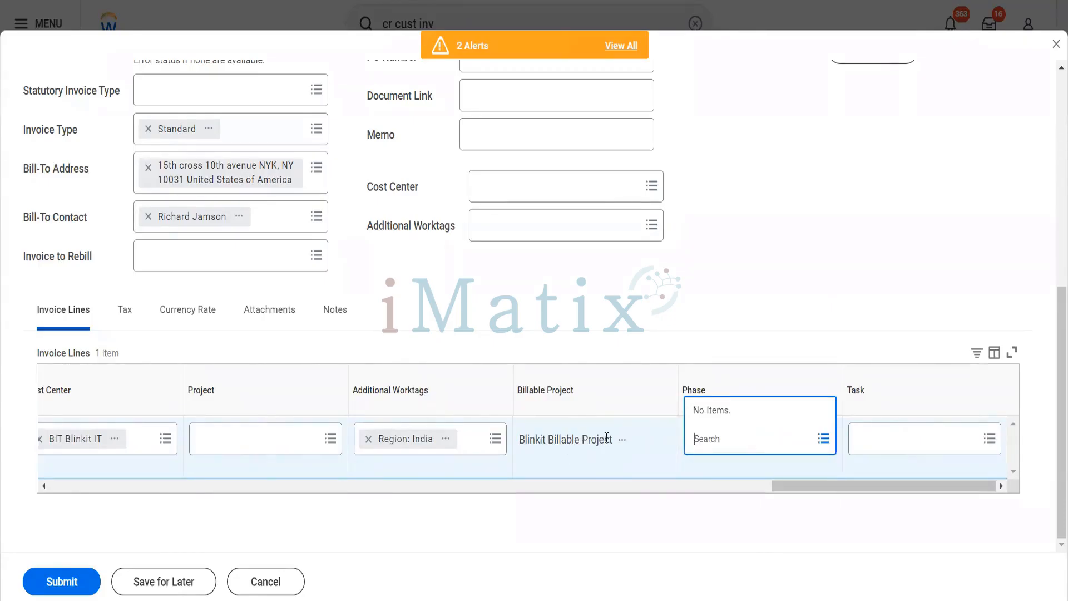
{"action": "left_click", "coordinate": [623, 440]}
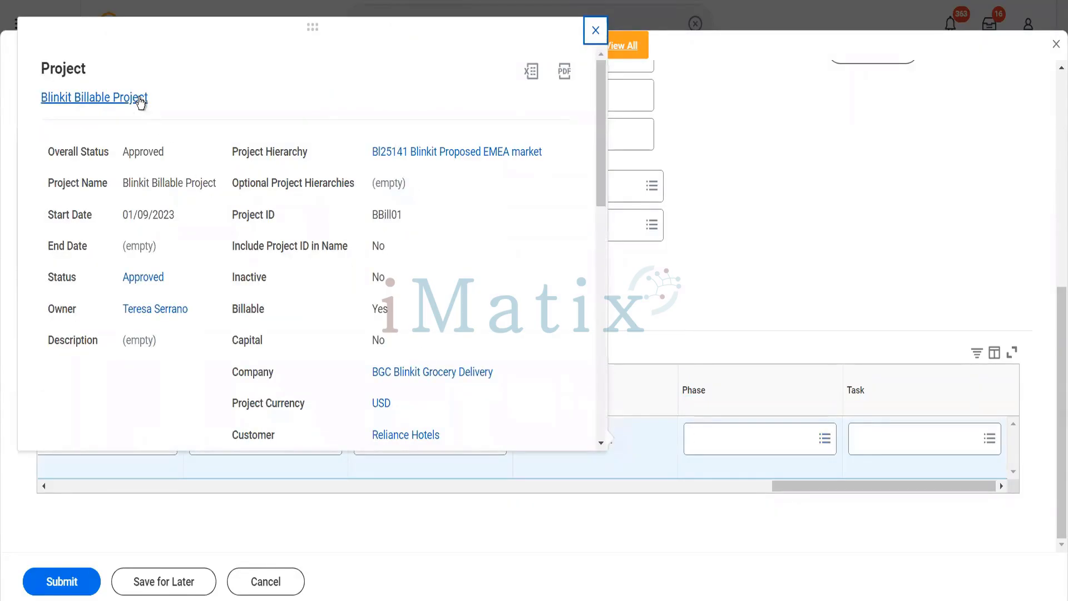
{"action": "right_click", "coordinate": [148, 111]}
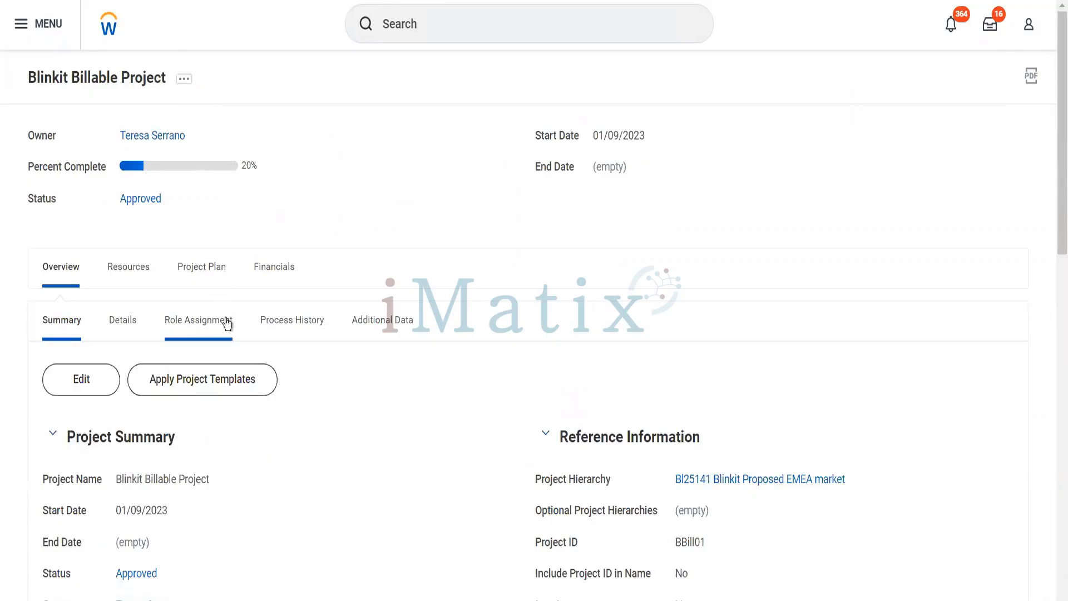
Create a project plan for Blinkit Billable Project without a template and add the phase 1 - Plan and Strategize
{"action": "left_click", "coordinate": [184, 78]}
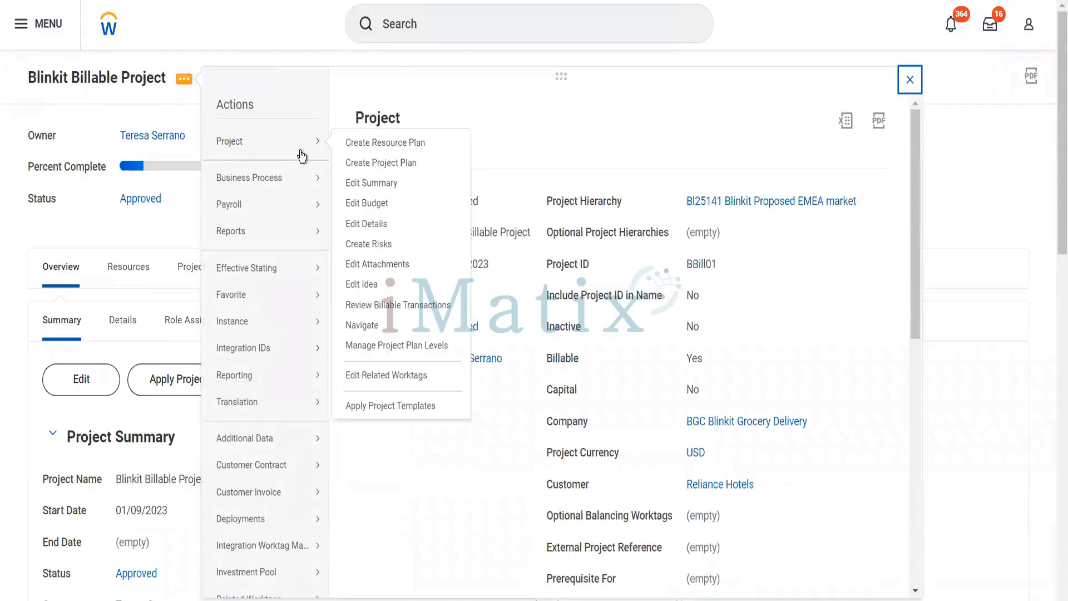
{"action": "left_click", "coordinate": [409, 163]}
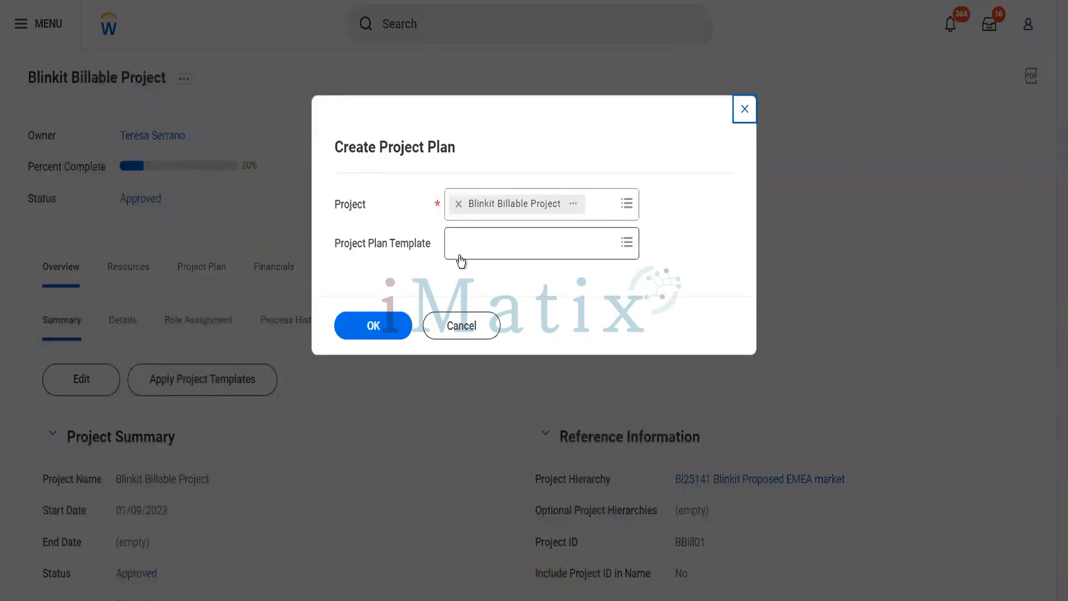
{"action": "left_click", "coordinate": [388, 318]}
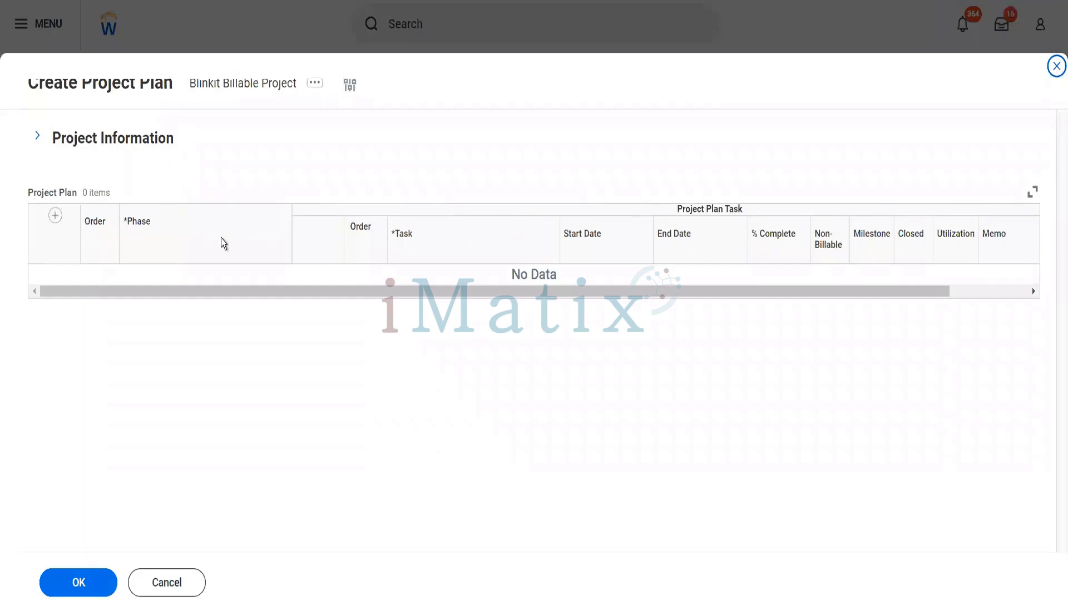
{"action": "left_click", "coordinate": [54, 217]}
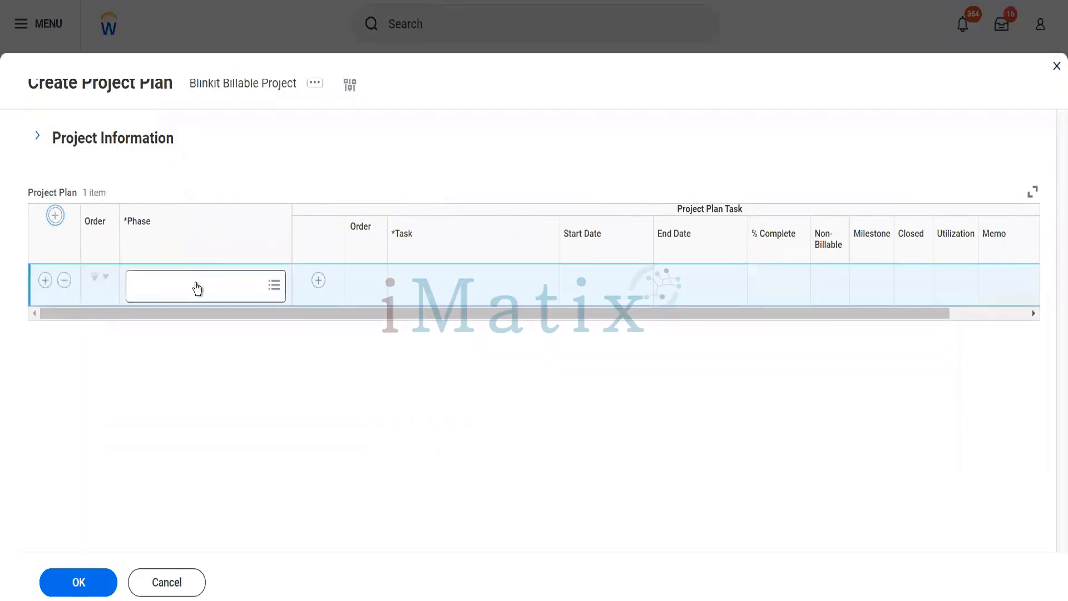
{"action": "left_click", "coordinate": [197, 288]}
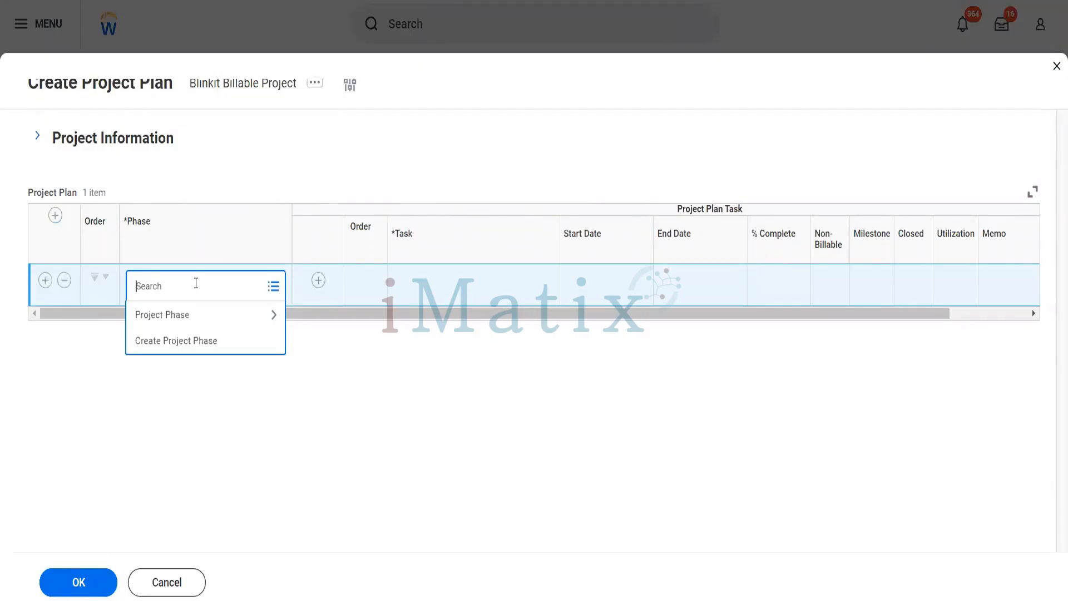
{"action": "left_click", "coordinate": [185, 315]}
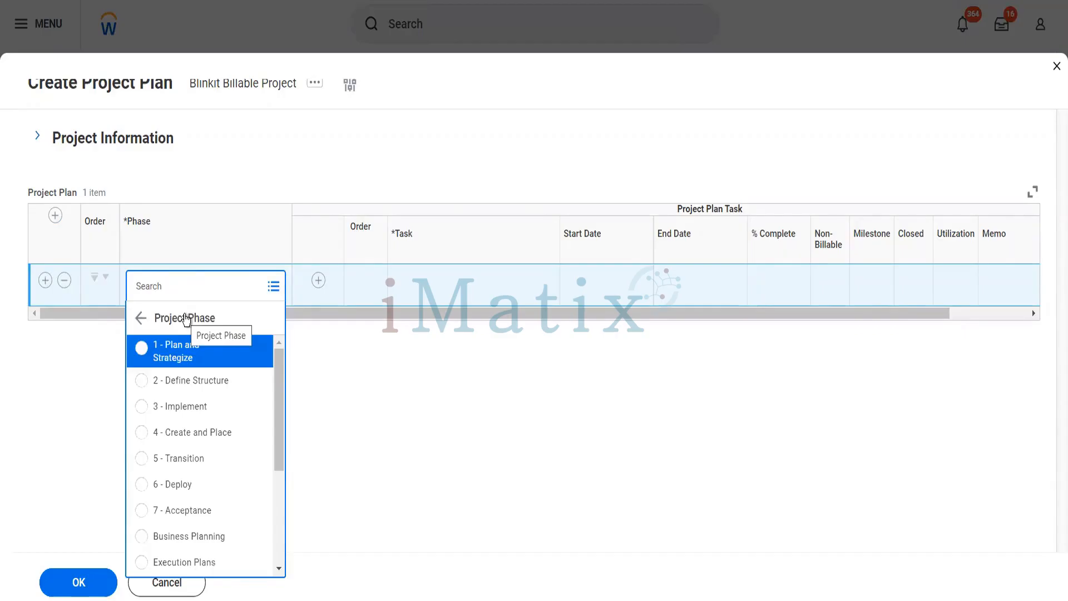
{"action": "left_click", "coordinate": [161, 350]}
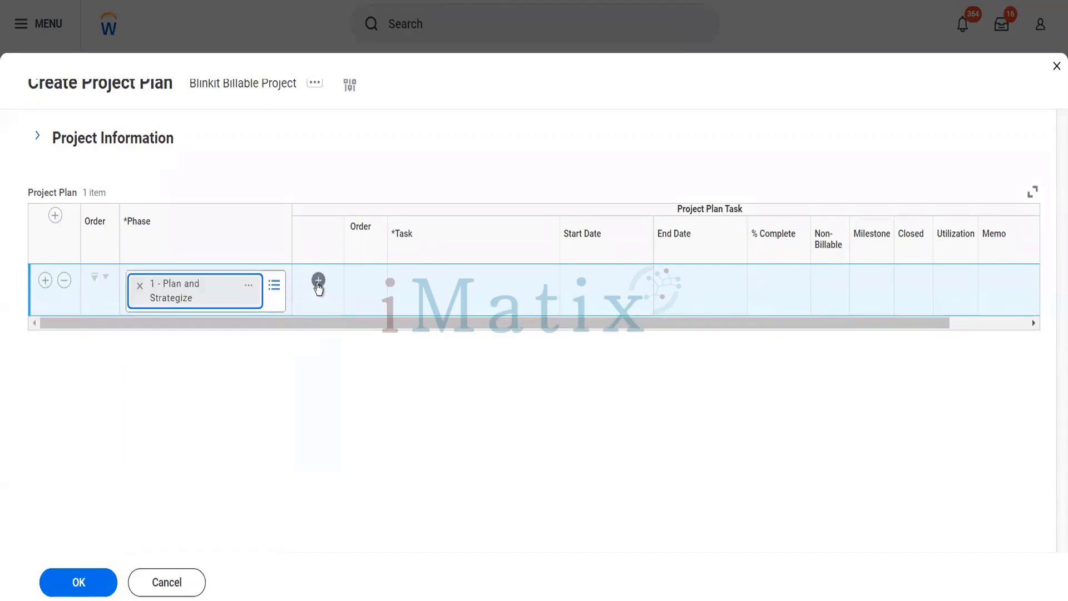
Add the task Build Out Content to the phase at 20% complete and save the project plan
{"action": "left_click", "coordinate": [319, 282]}
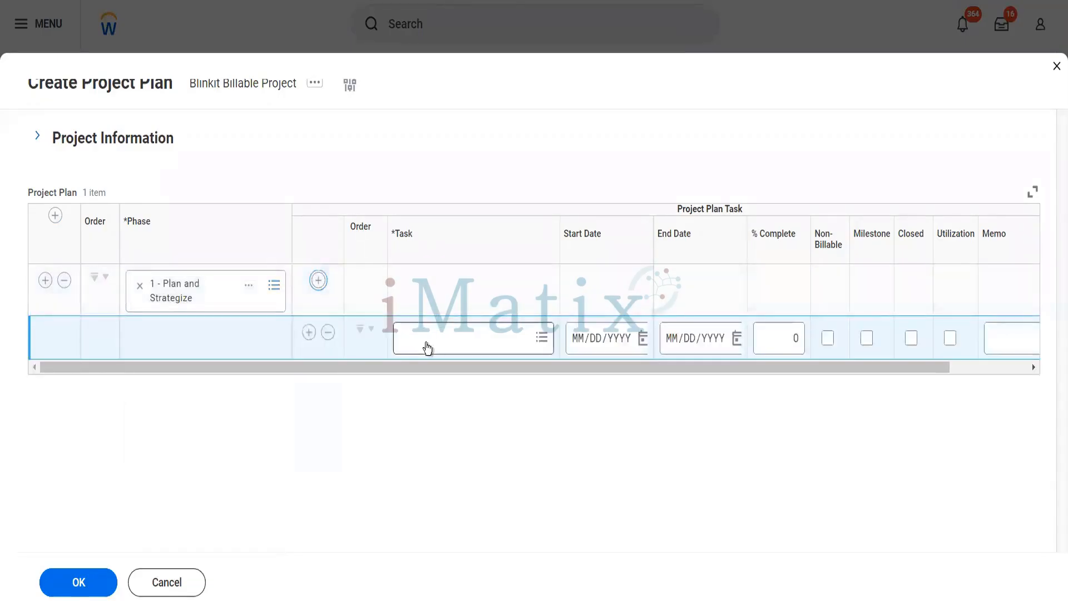
{"action": "left_click", "coordinate": [427, 348]}
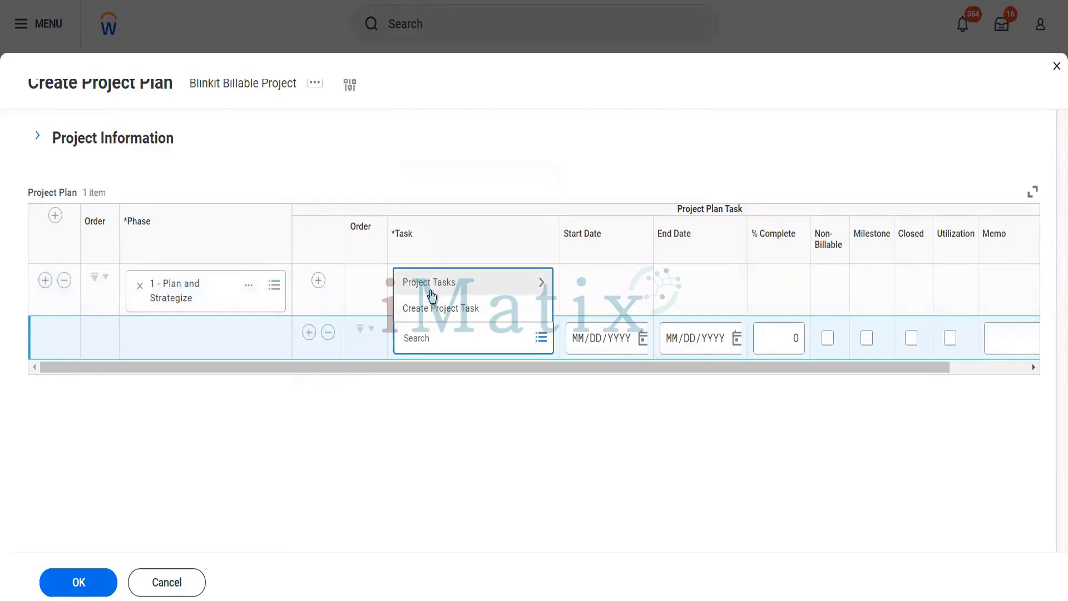
{"action": "left_click", "coordinate": [431, 288]}
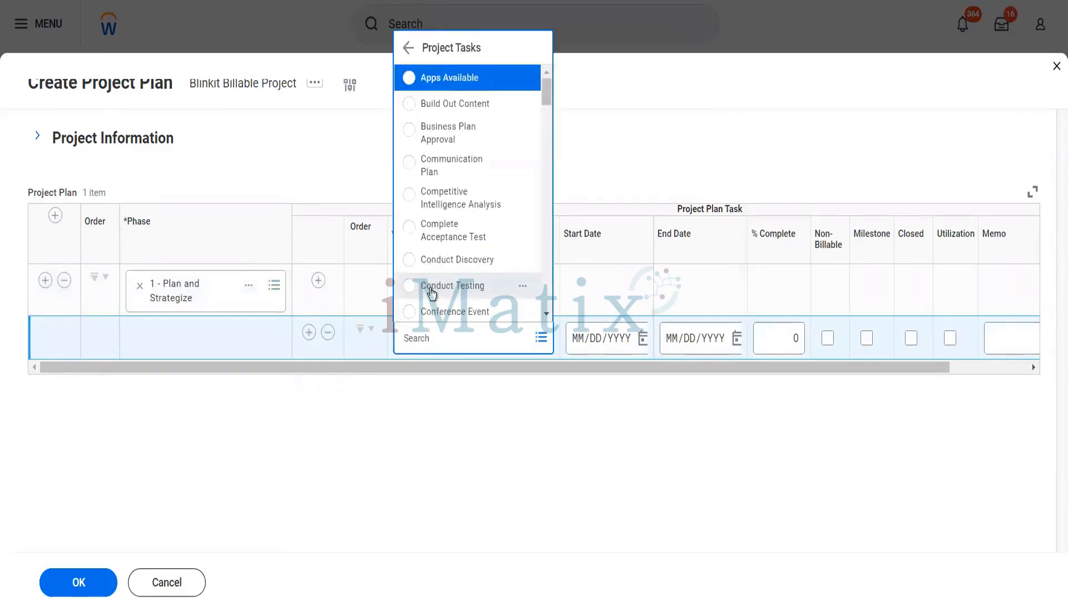
{"action": "left_click", "coordinate": [457, 105]}
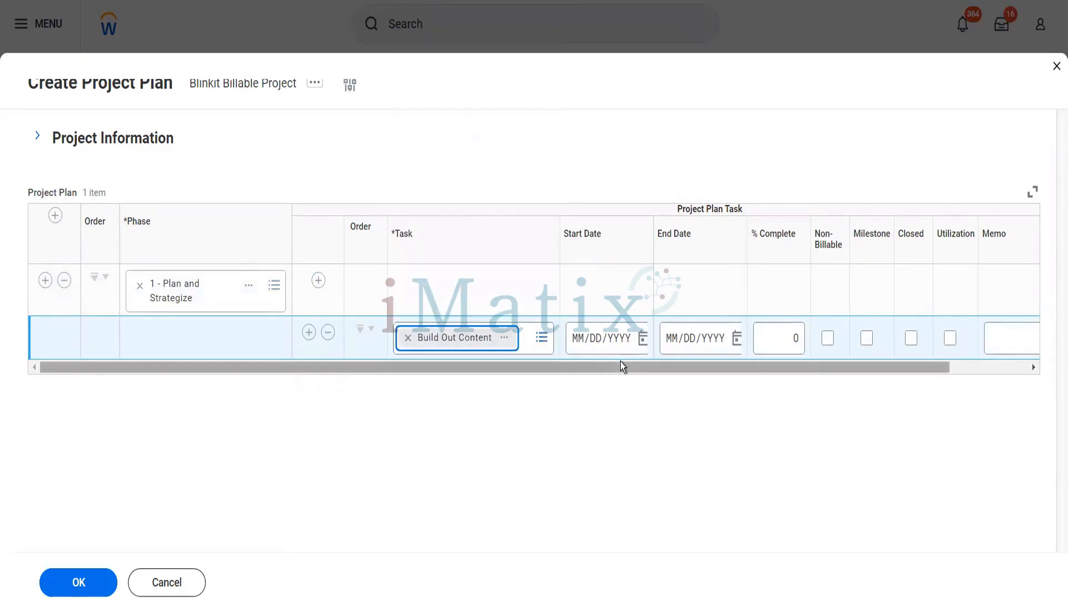
{"action": "left_click", "coordinate": [793, 334]}
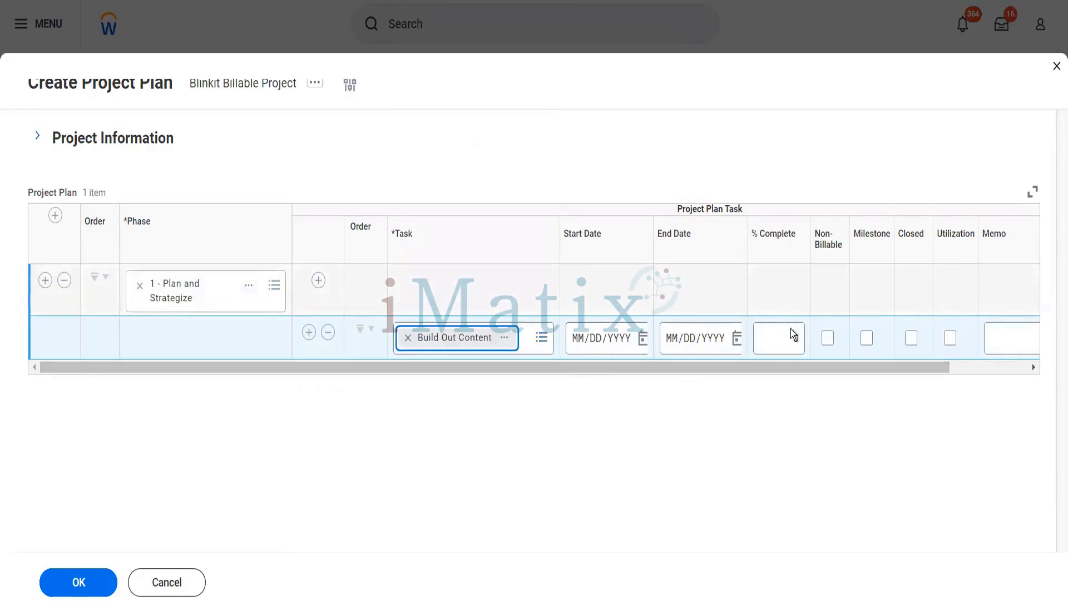
{"action": "left_click", "coordinate": [793, 334]}
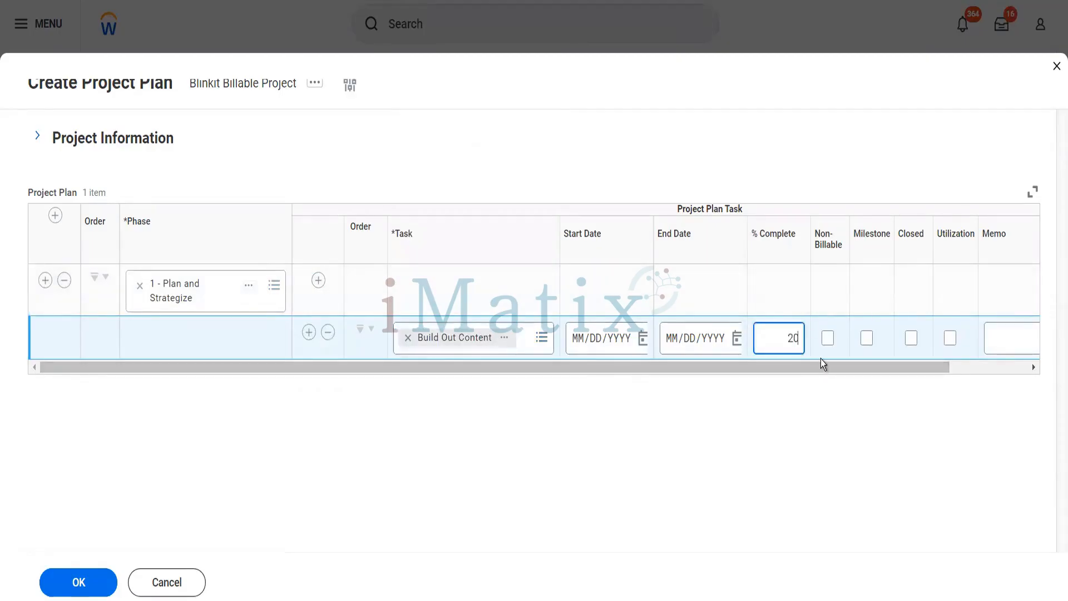
{"action": "key", "text": "Tab"}
{"action": "left_click", "coordinate": [81, 585]}
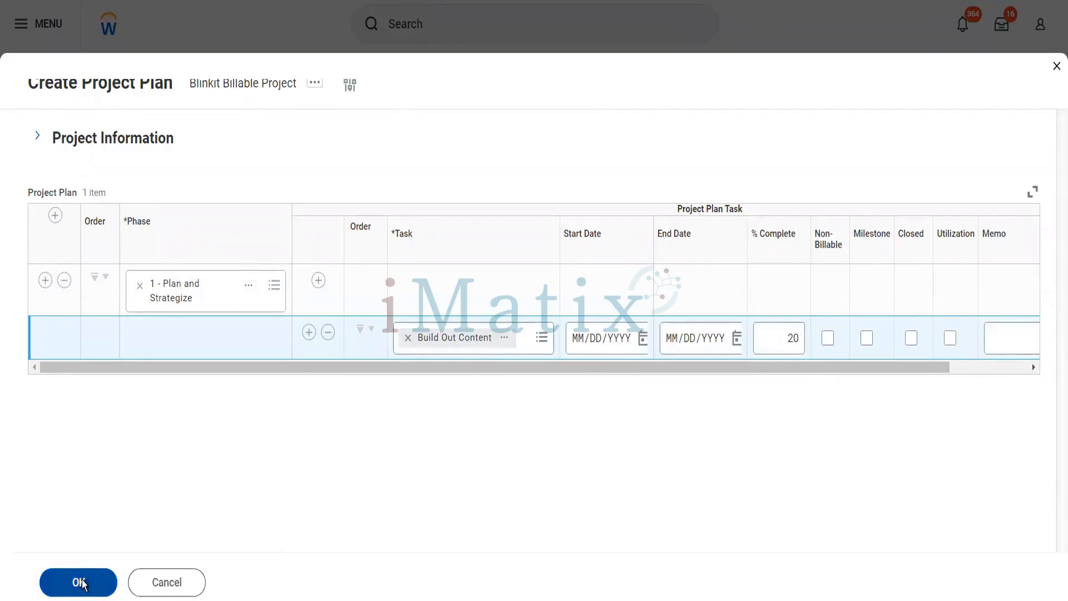
{"action": "left_click", "coordinate": [81, 583]}
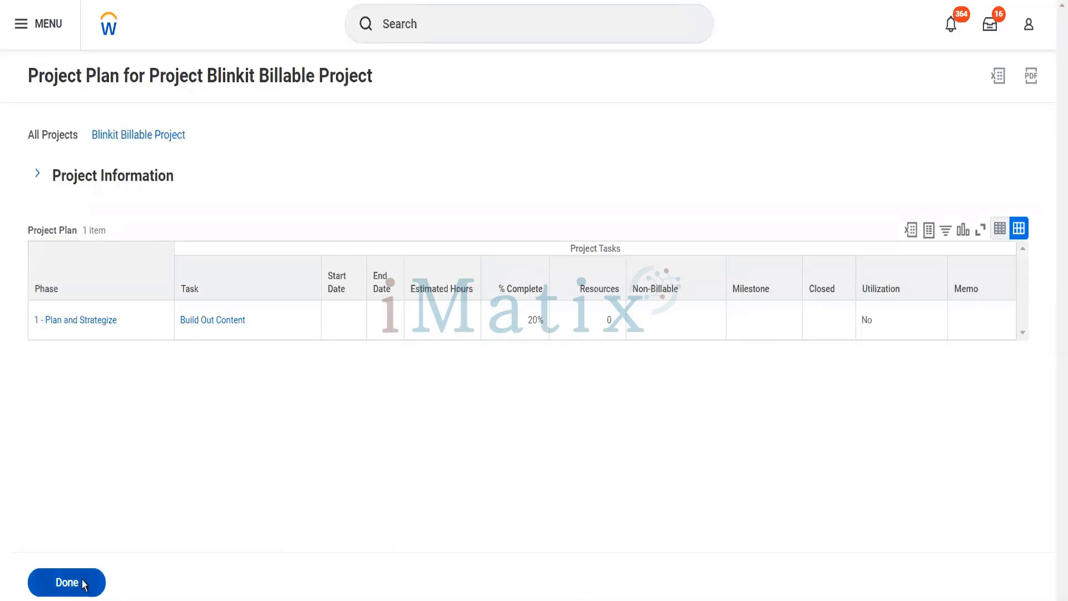
{"action": "left_click", "coordinate": [83, 583]}
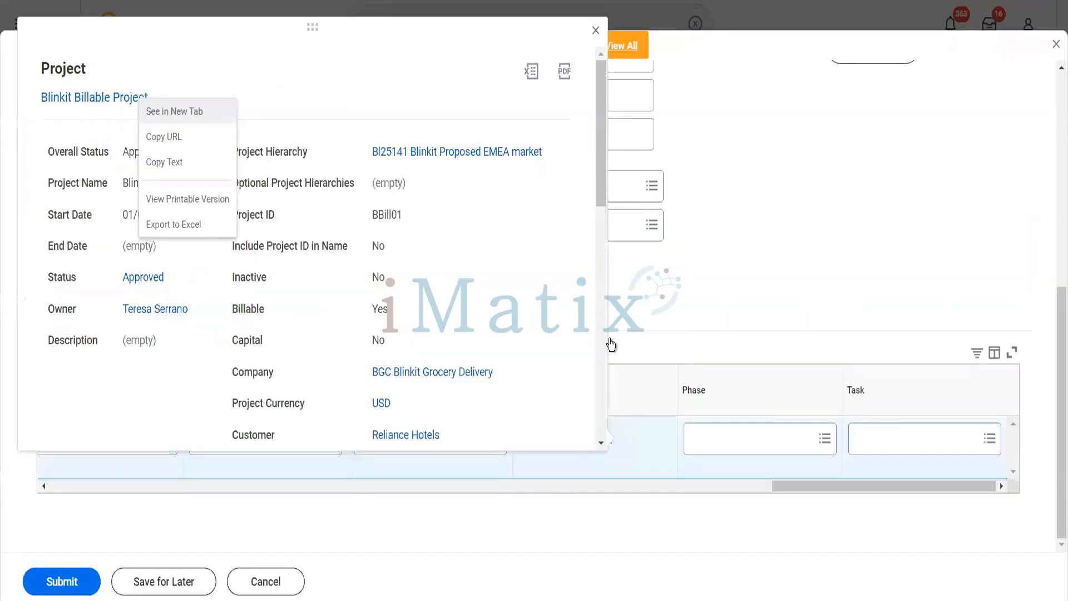
On the customer invoice's biscuit line, set the phase to 1 - Plan and Strategize and the task to Build Out Content
{"action": "left_click", "coordinate": [763, 430]}
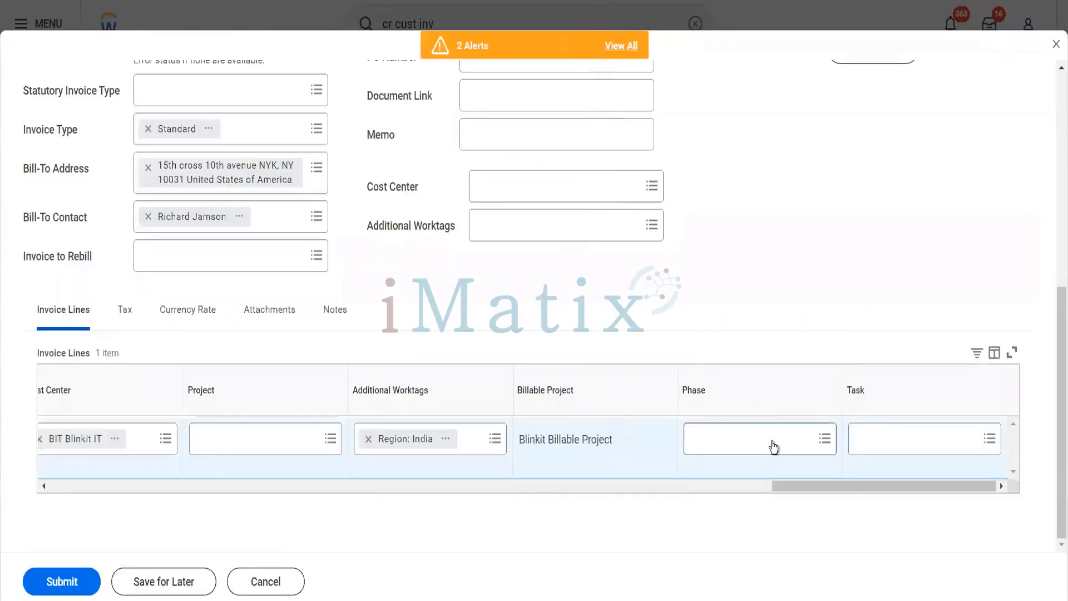
{"action": "left_click", "coordinate": [771, 441]}
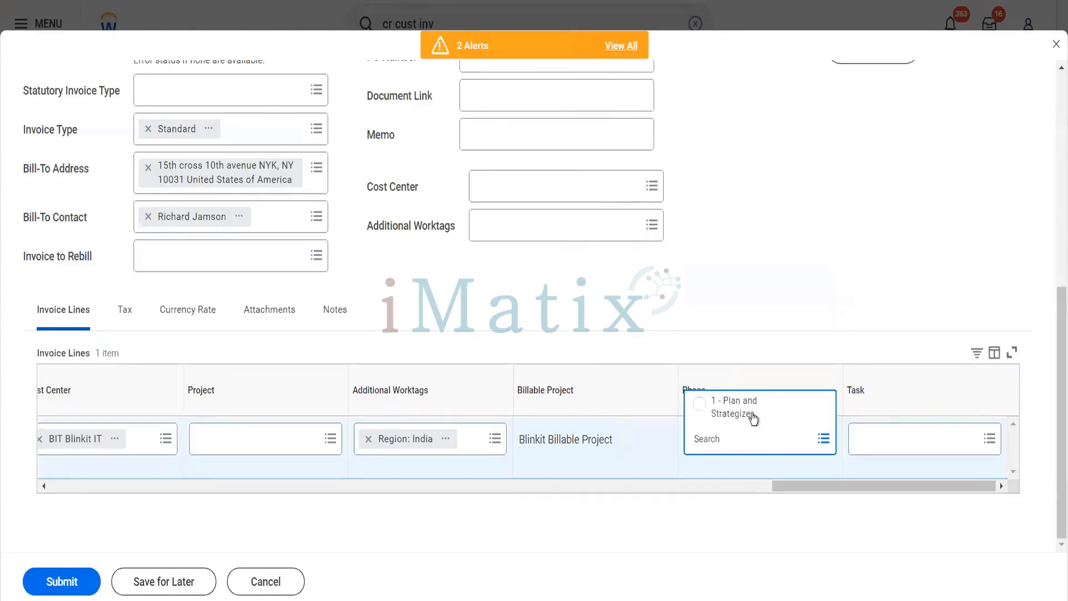
{"action": "left_click", "coordinate": [752, 416]}
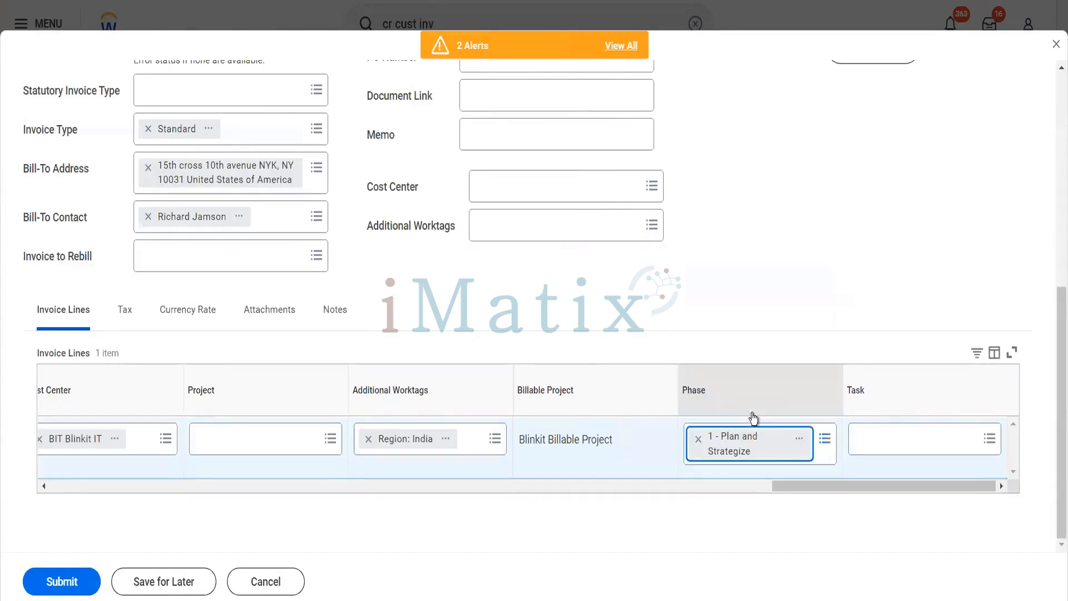
{"action": "left_click", "coordinate": [882, 433]}
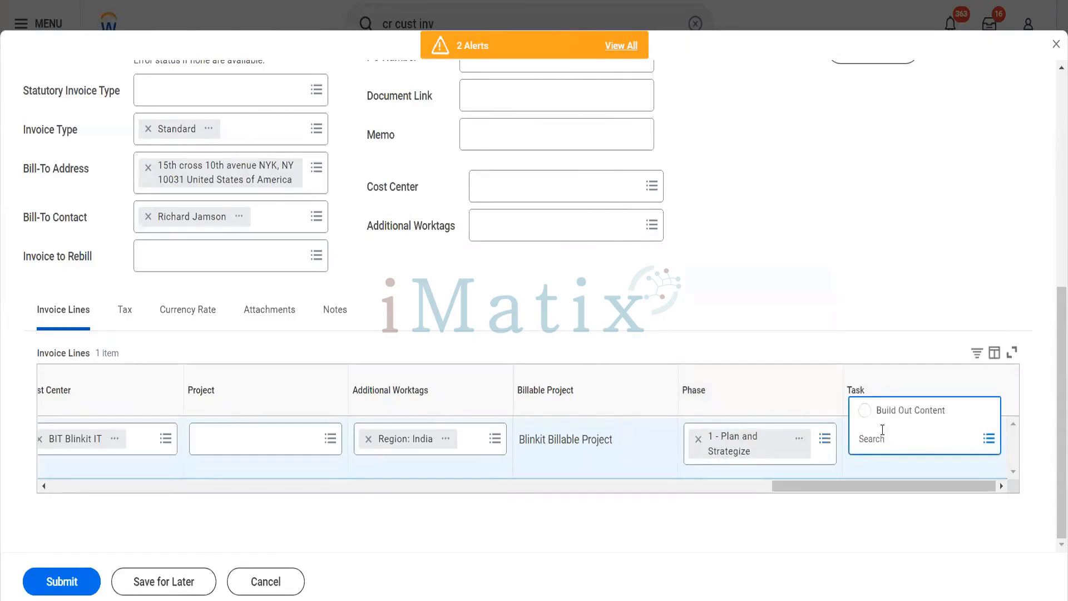
{"action": "left_click", "coordinate": [902, 413]}
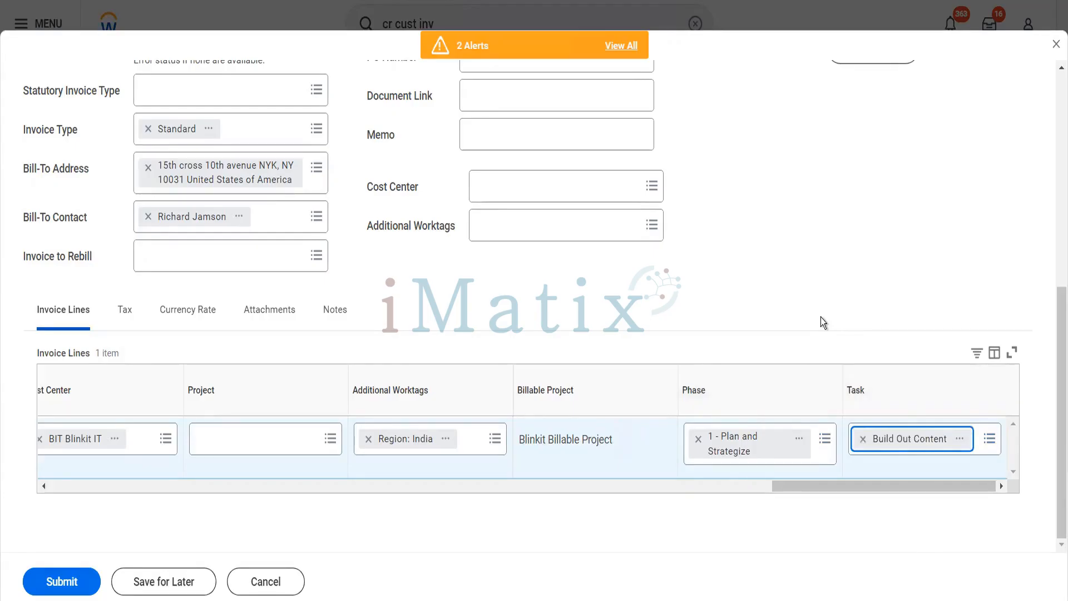
Submit the customer invoice and examine its process history for the pending approver
{"action": "left_click", "coordinate": [71, 590]}
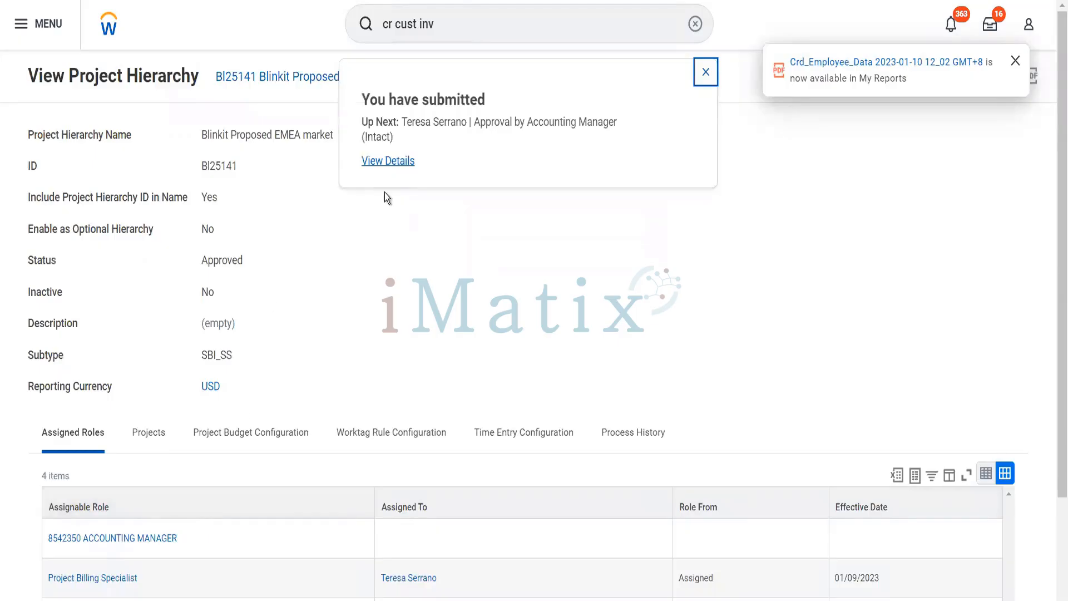
{"action": "left_click", "coordinate": [396, 164]}
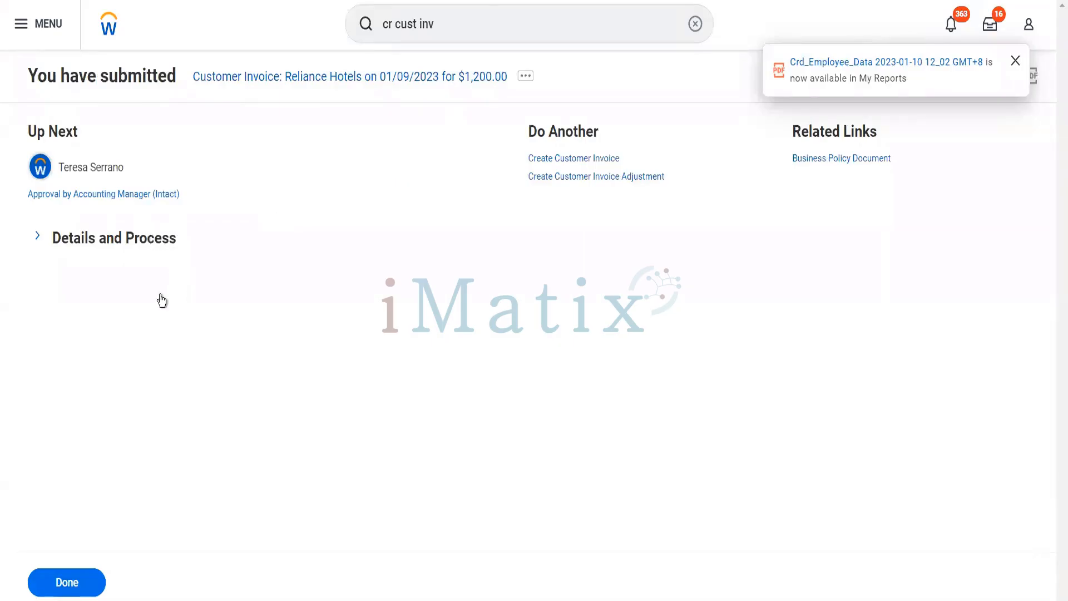
{"action": "left_click", "coordinate": [150, 245]}
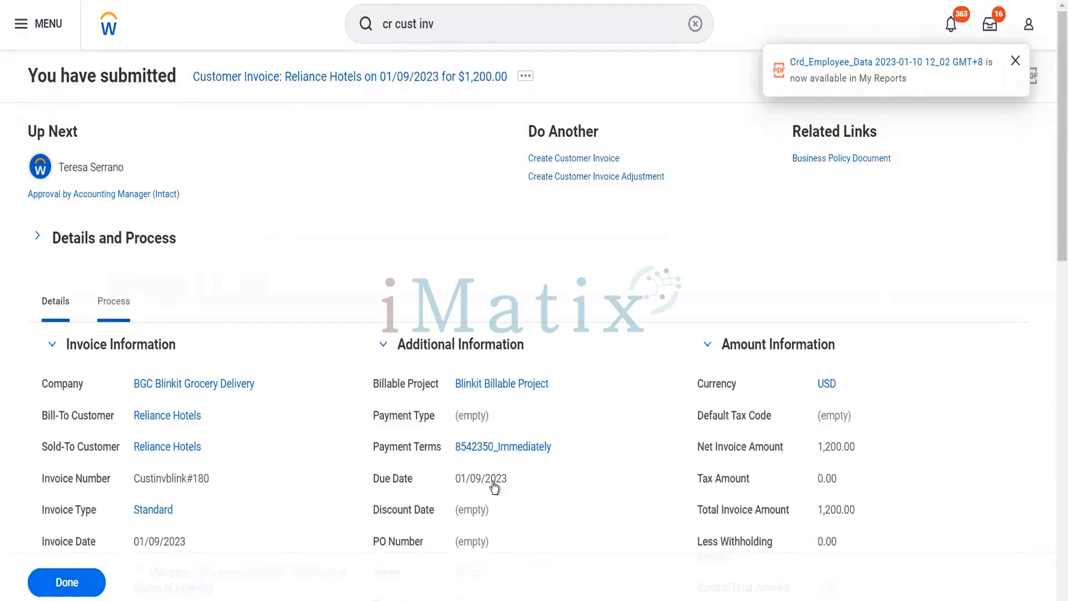
{"action": "scroll", "coordinate": [573, 456], "scroll_direction": "down", "scroll_amount": 2}
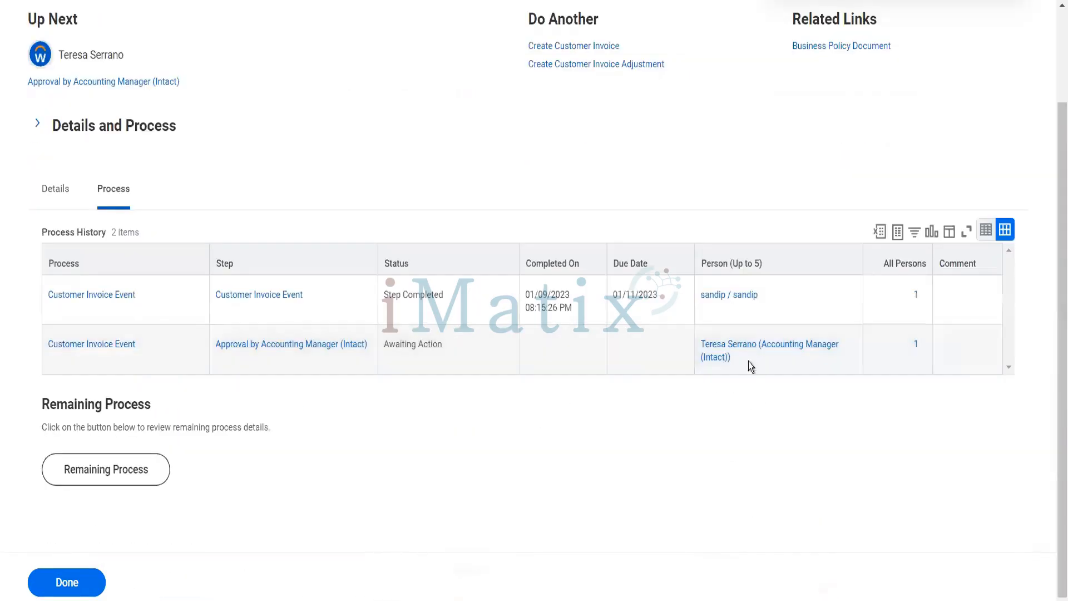
Start a proxy session as the accounting manager whose approval of the invoice is pending
{"action": "left_click", "coordinate": [741, 359]}
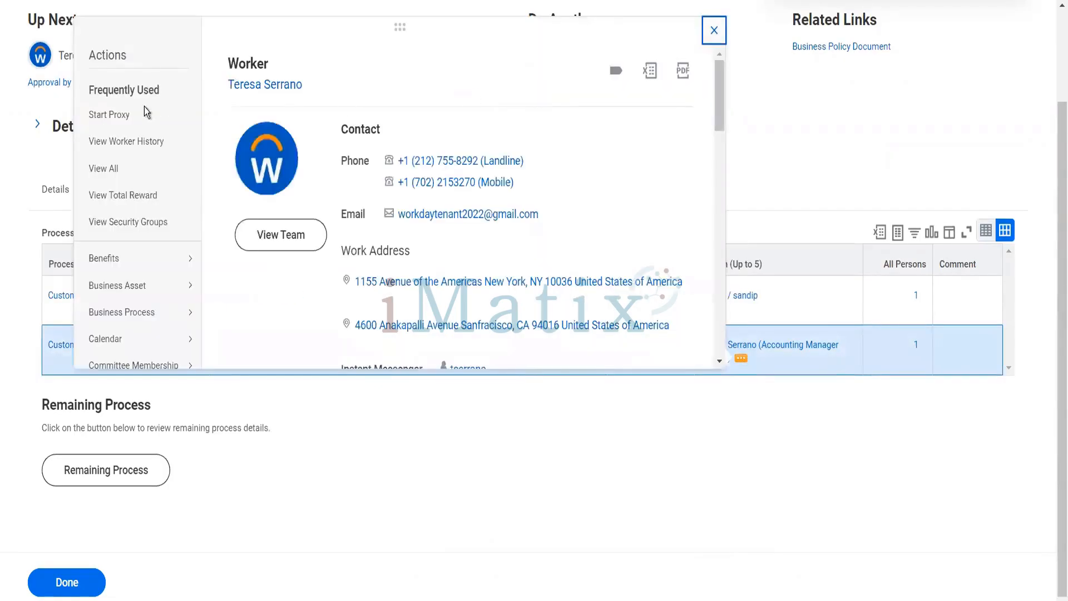
{"action": "left_click", "coordinate": [139, 117]}
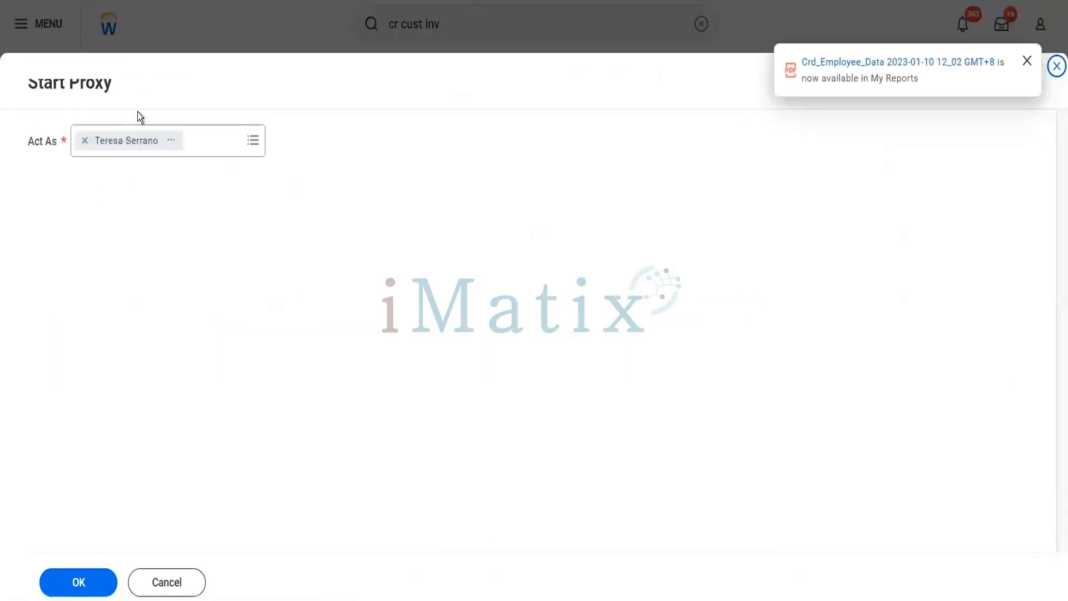
{"action": "left_click", "coordinate": [92, 583]}
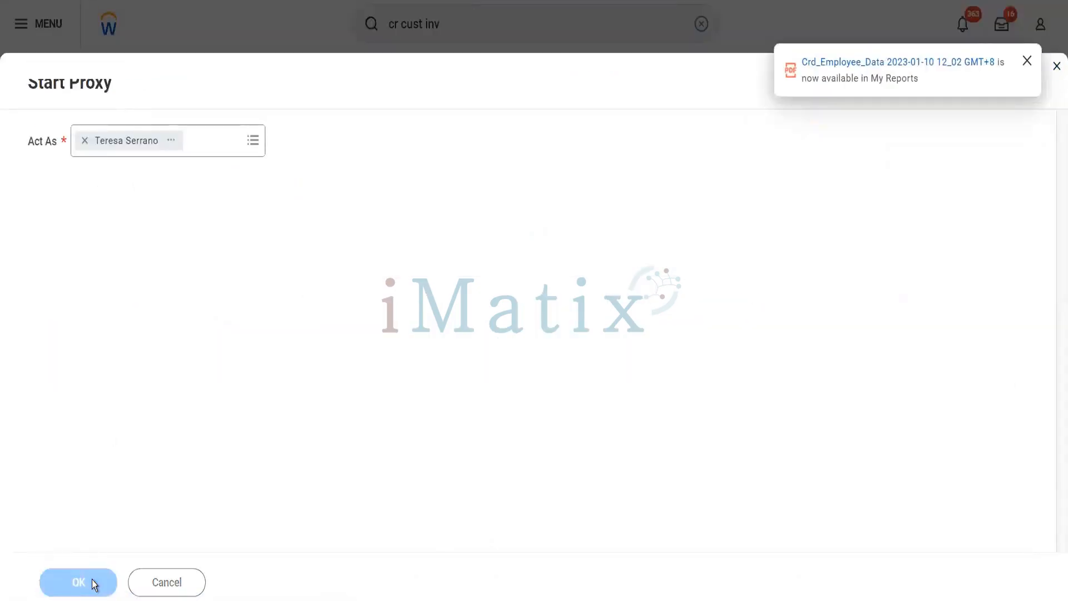
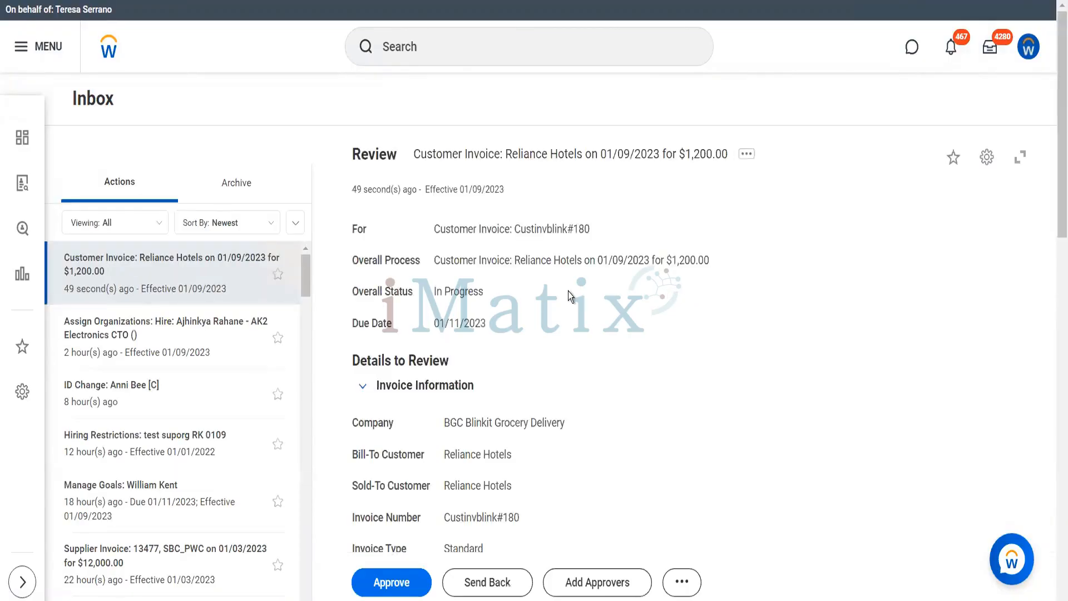
Approve the Reliance Hotels customer invoice dated 01/09/2023 for $1,200.00 and open its approval details
{"action": "left_click", "coordinate": [407, 589]}
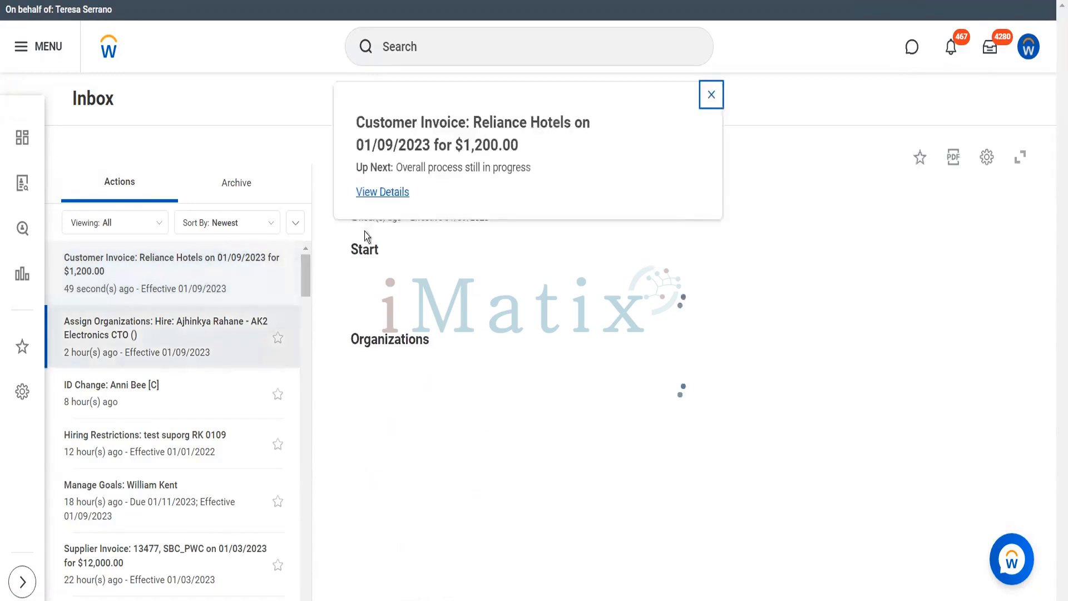
{"action": "left_click", "coordinate": [377, 196]}
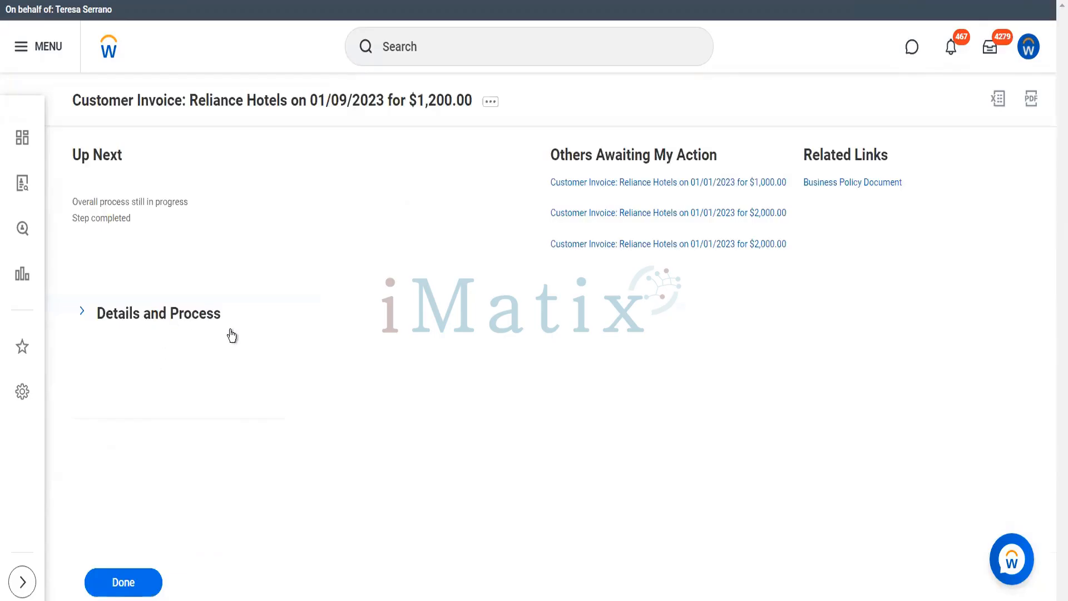
Open the approved Reliance Hotels customer invoice and review its header information, billable project and invoice lines
{"action": "left_click", "coordinate": [232, 334]}
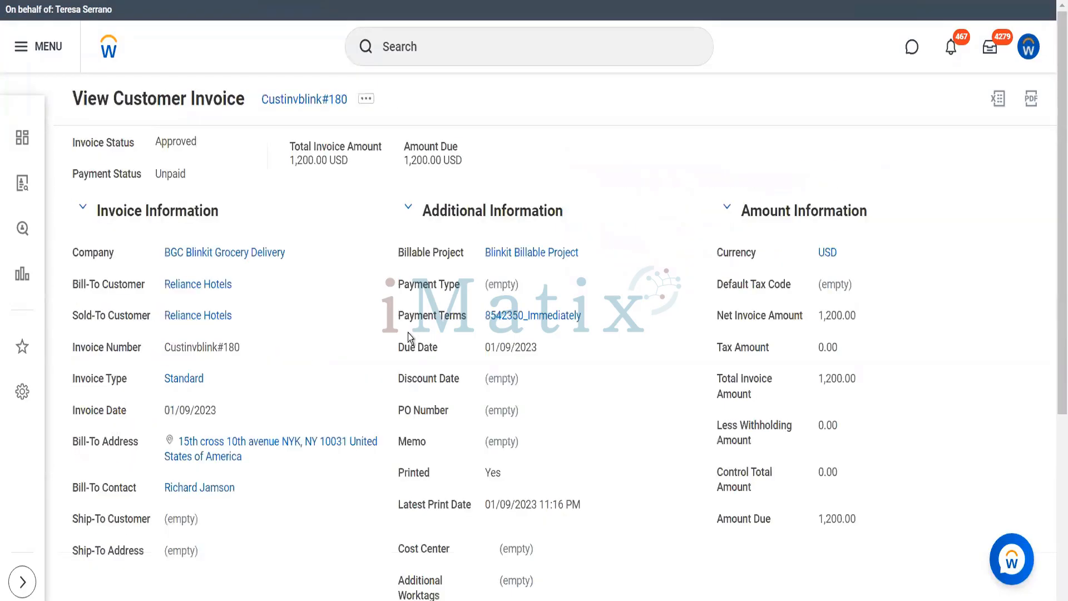
{"action": "scroll", "coordinate": [409, 333], "scroll_direction": "down", "scroll_amount": 4}
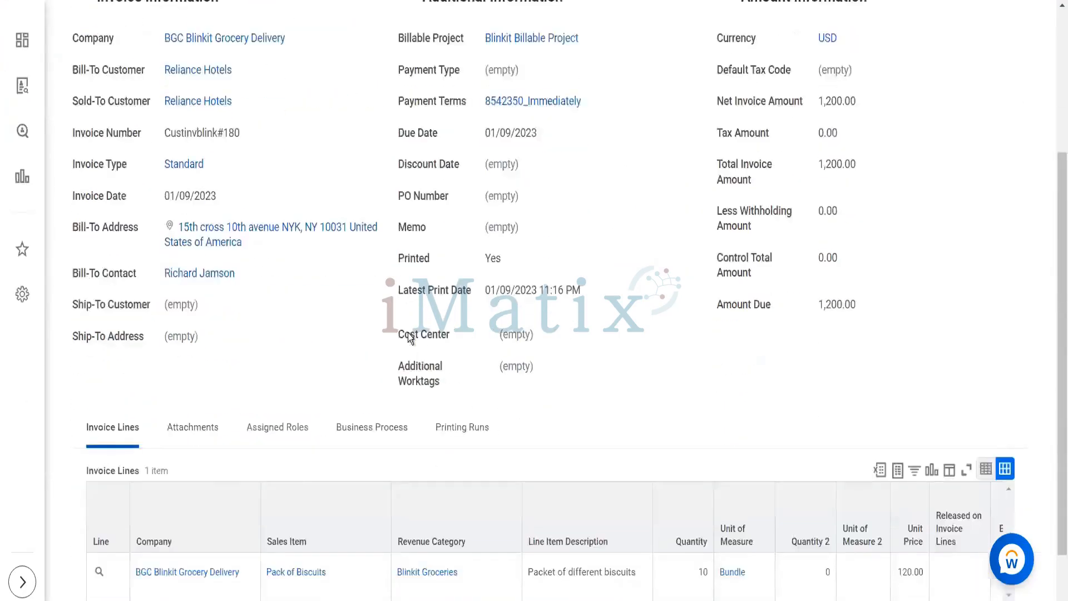
{"action": "scroll", "coordinate": [409, 332], "scroll_direction": "up", "scroll_amount": 4}
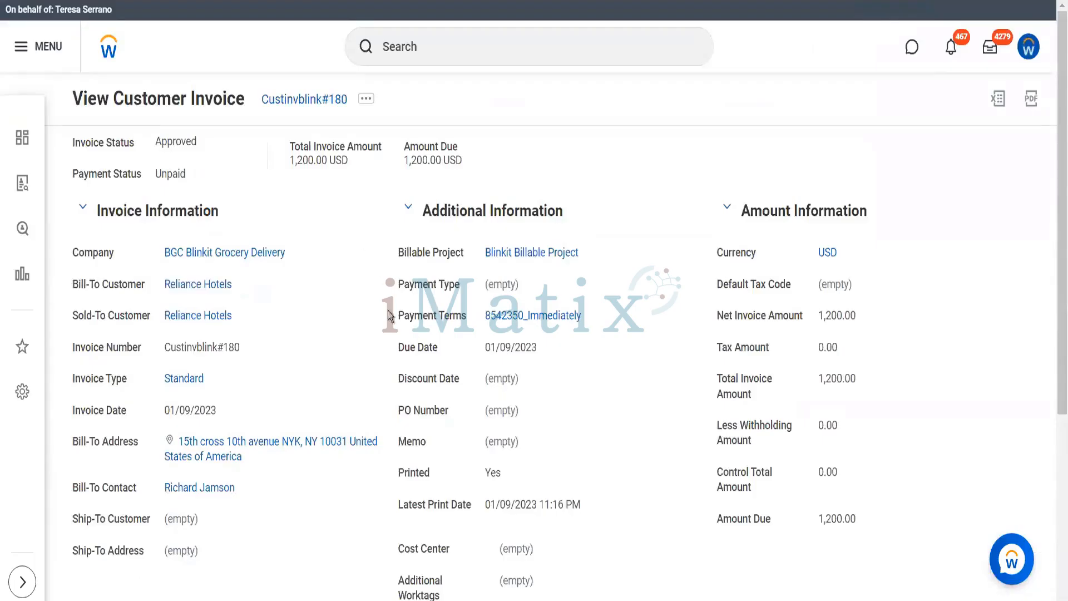
{"action": "scroll", "coordinate": [583, 443], "scroll_direction": "down", "scroll_amount": 5}
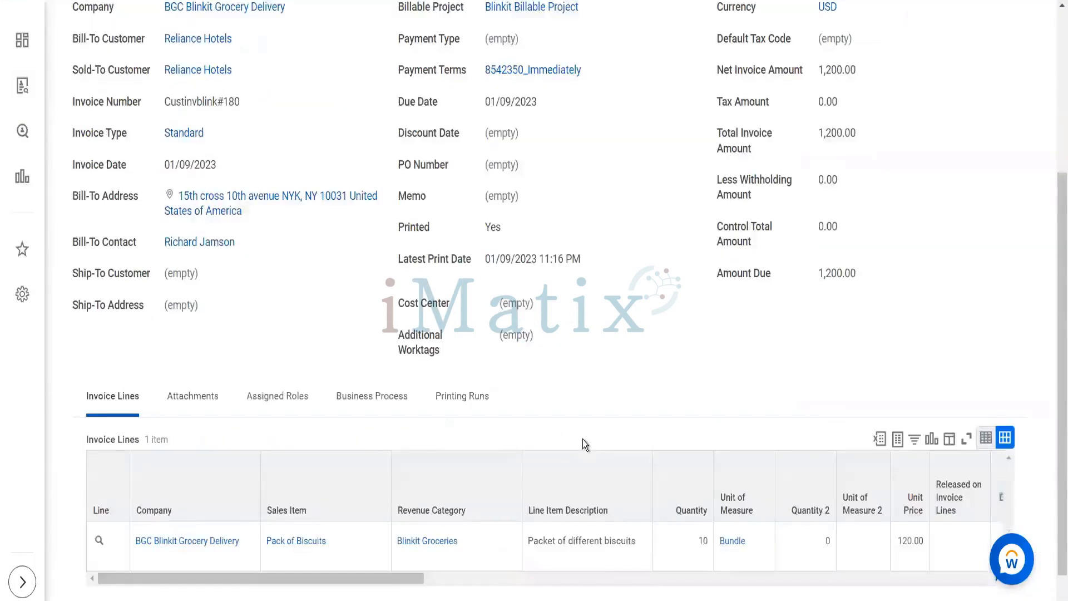
{"action": "scroll", "coordinate": [529, 176], "scroll_direction": "up", "scroll_amount": 5}
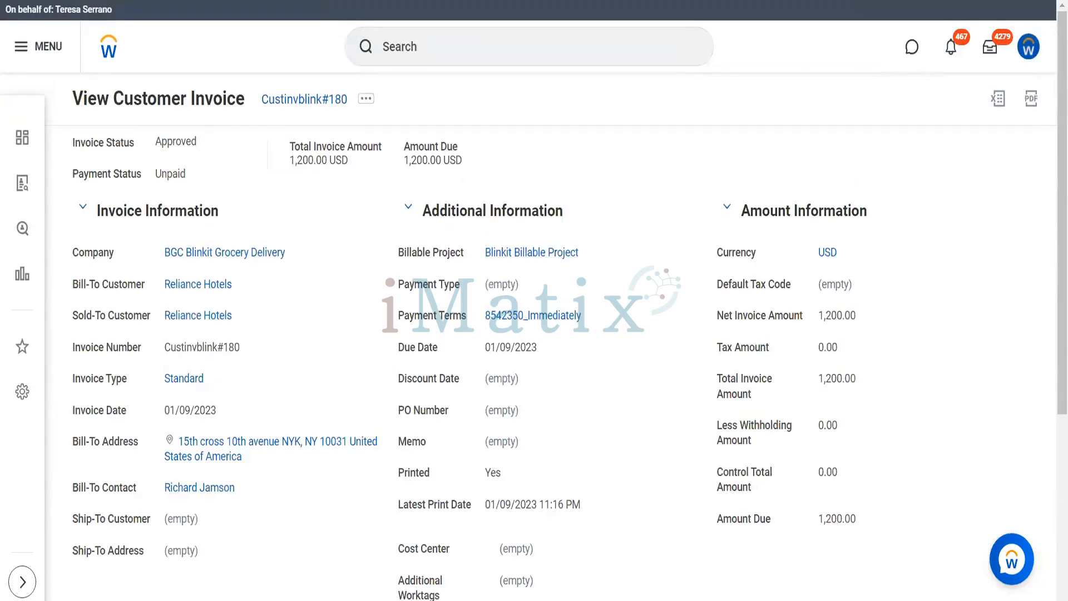
Bring forward the browser window showing Blinkit Billable Project, maximize it and reload the project page
{"action": "left_click_drag", "start_coordinate": [502, 193], "coordinate": [483, 240]}
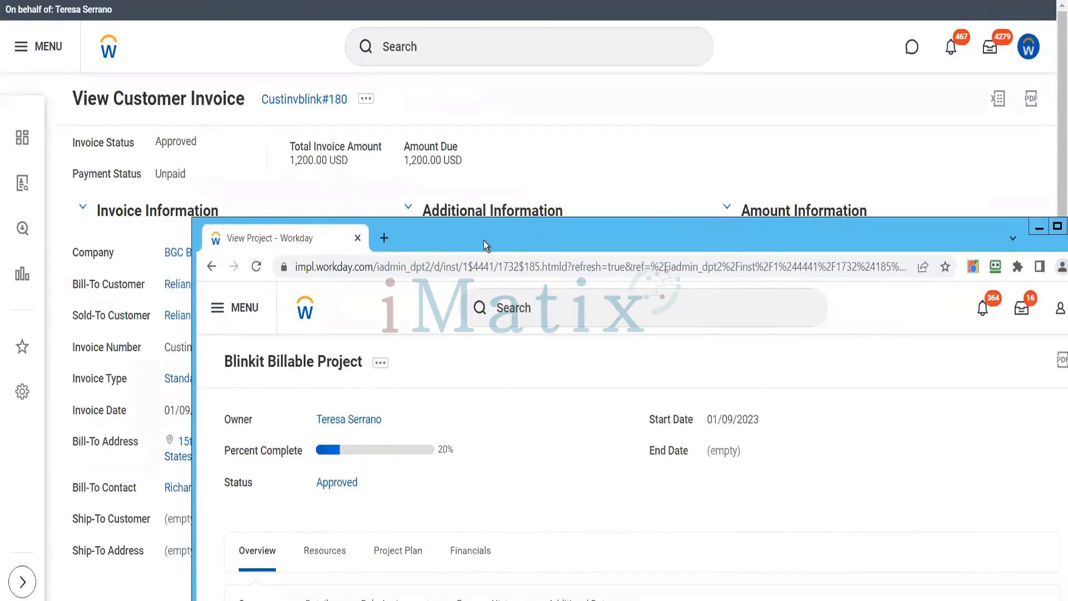
{"action": "double_click", "coordinate": [483, 241]}
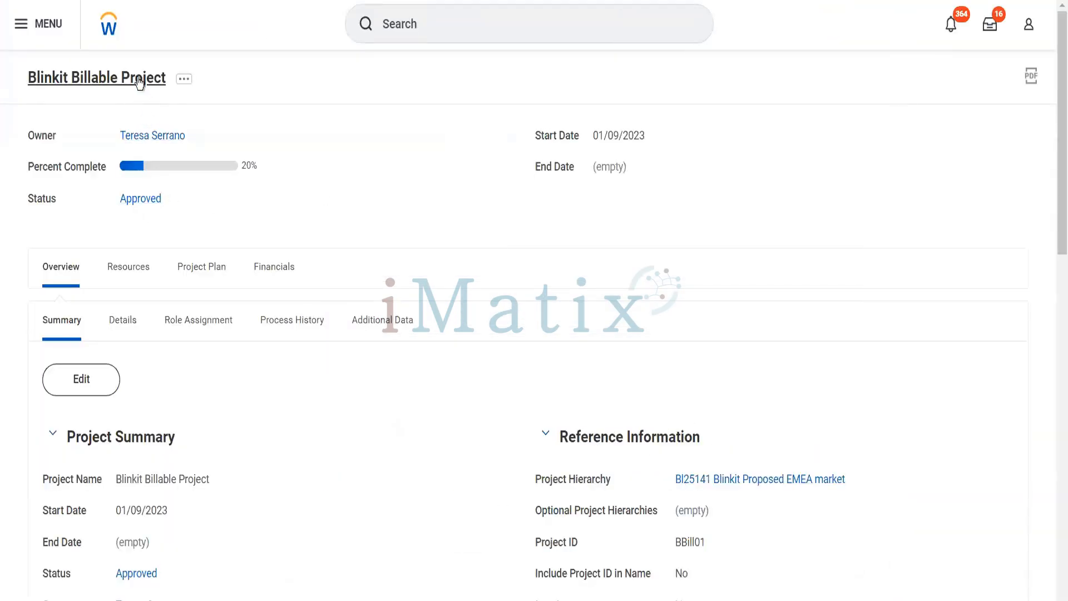
{"action": "key", "text": "F5"}
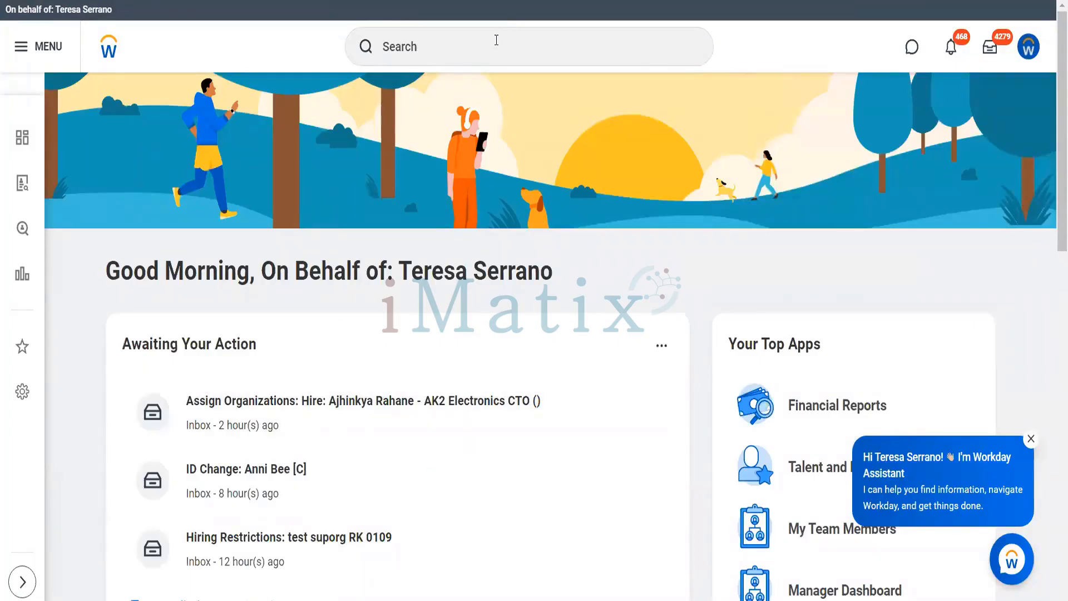
In the proxy session, search for "project: blinkit" and open Blinkit Billable Project
{"action": "left_click", "coordinate": [496, 40]}
{"action": "type", "text": "proj"}
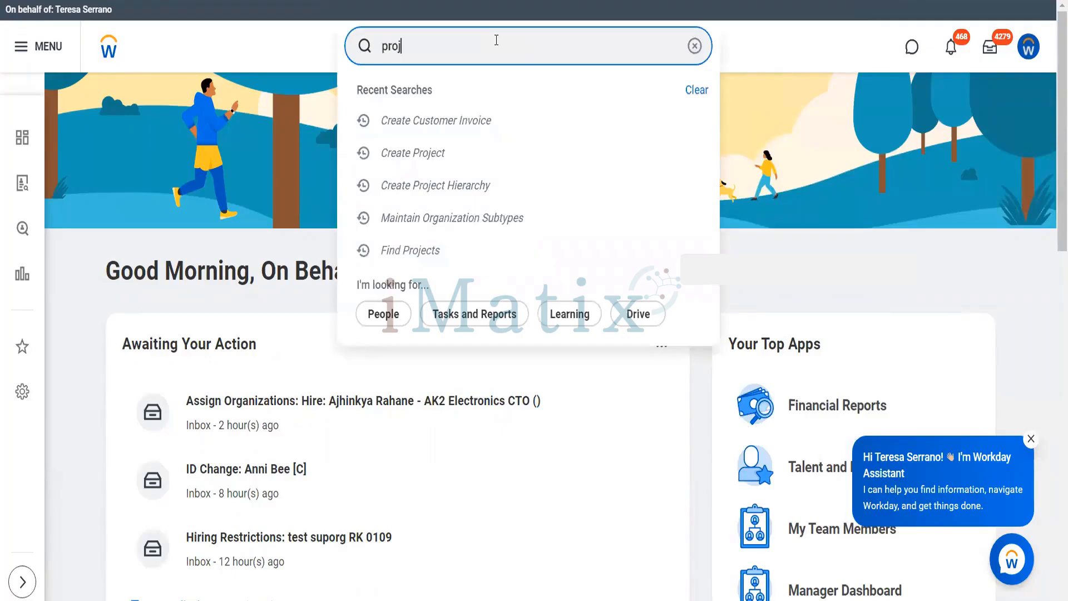
{"action": "type", "text": "ect: blinkit"}
{"action": "key", "text": "Return"}
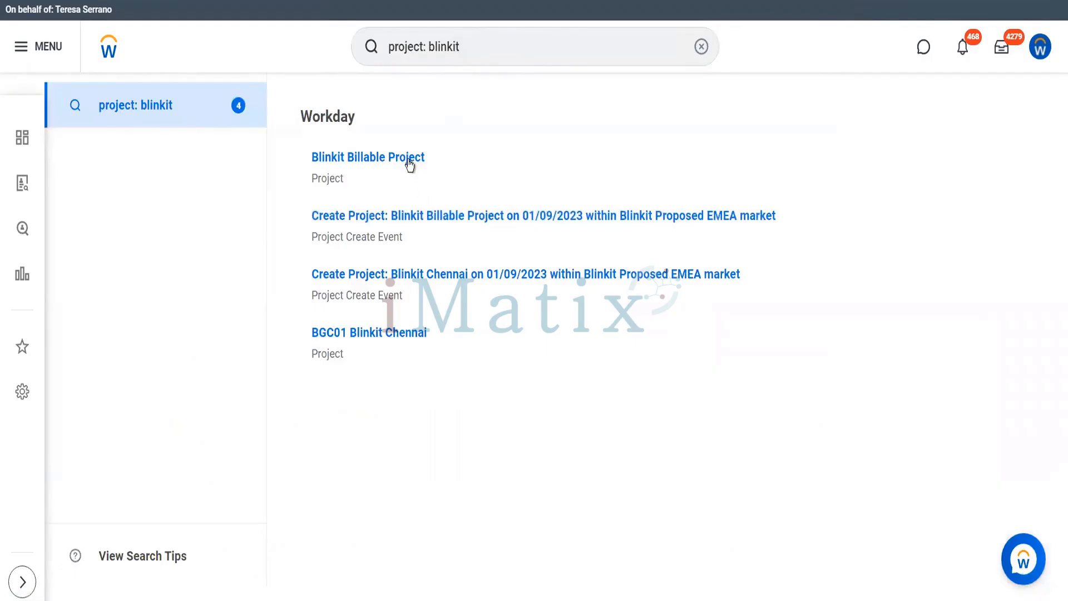
{"action": "left_click", "coordinate": [410, 158]}
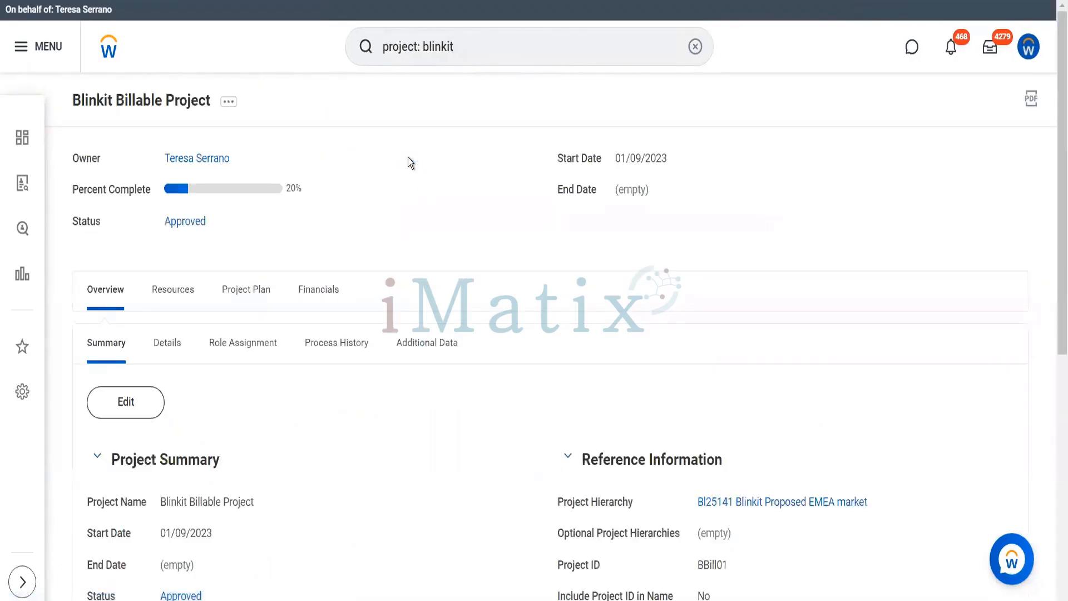
Examine the project's financials, including contract and billing, and check the amounts of its linked customer invoice
{"action": "left_click", "coordinate": [325, 300]}
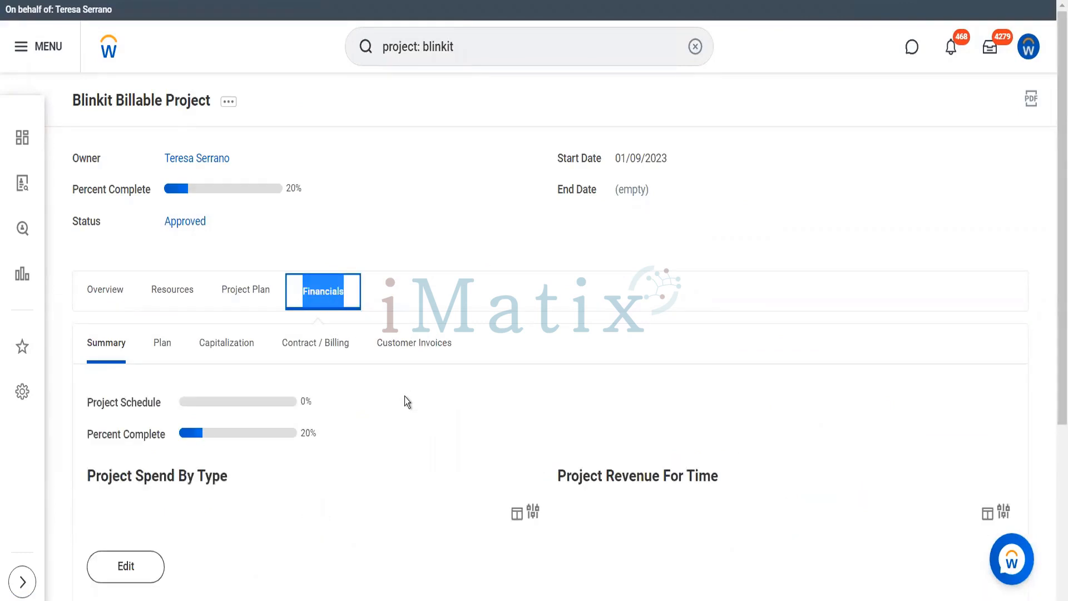
{"action": "scroll", "coordinate": [365, 436], "scroll_direction": "down", "scroll_amount": 5}
{"action": "scroll", "coordinate": [493, 443], "scroll_direction": "up", "scroll_amount": 2}
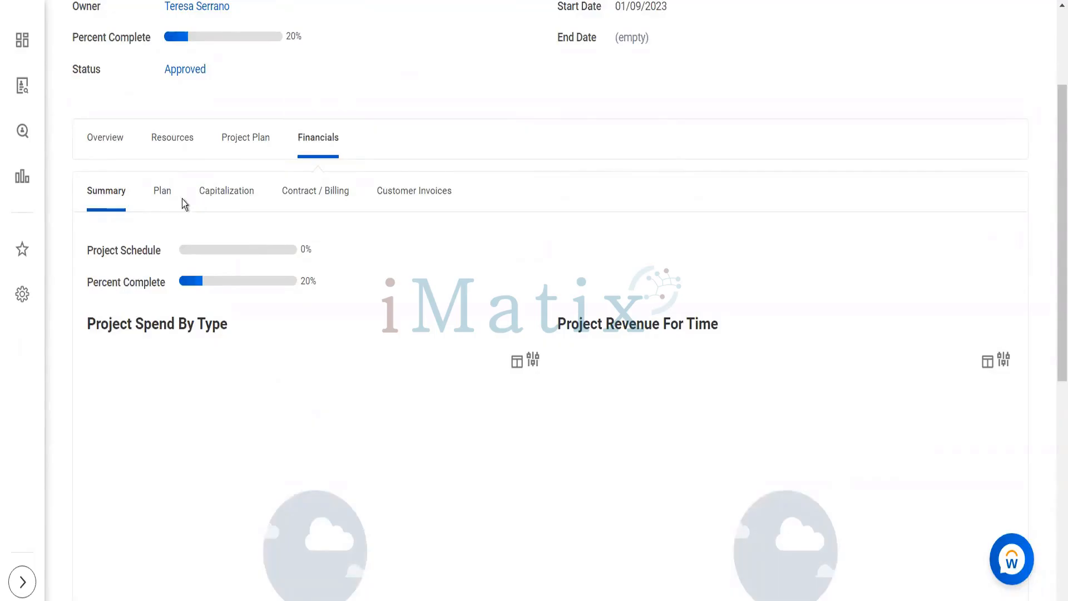
{"action": "left_click", "coordinate": [316, 196]}
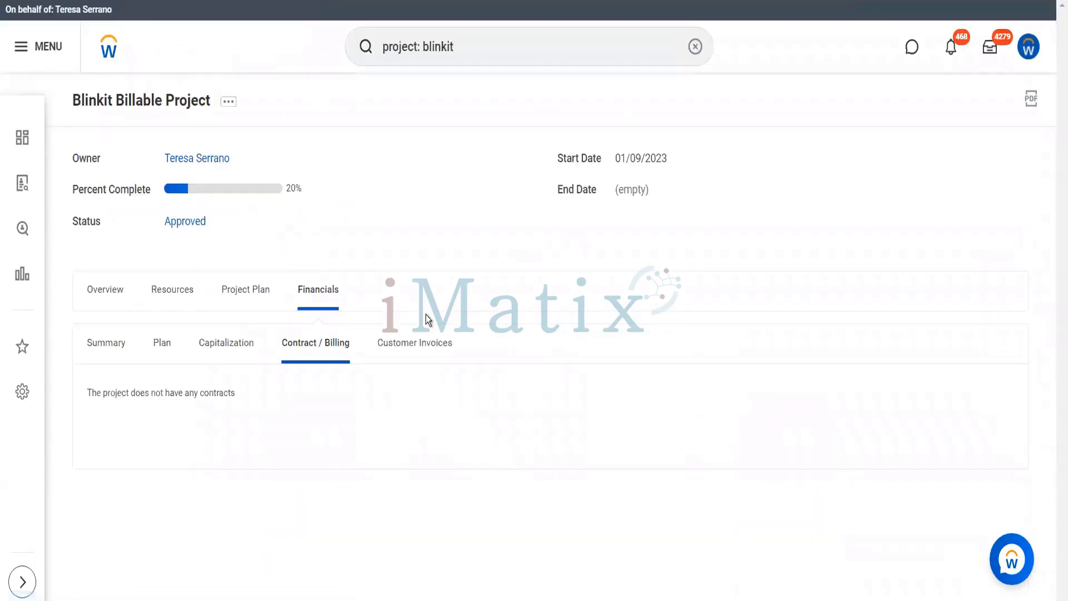
{"action": "left_click", "coordinate": [418, 344]}
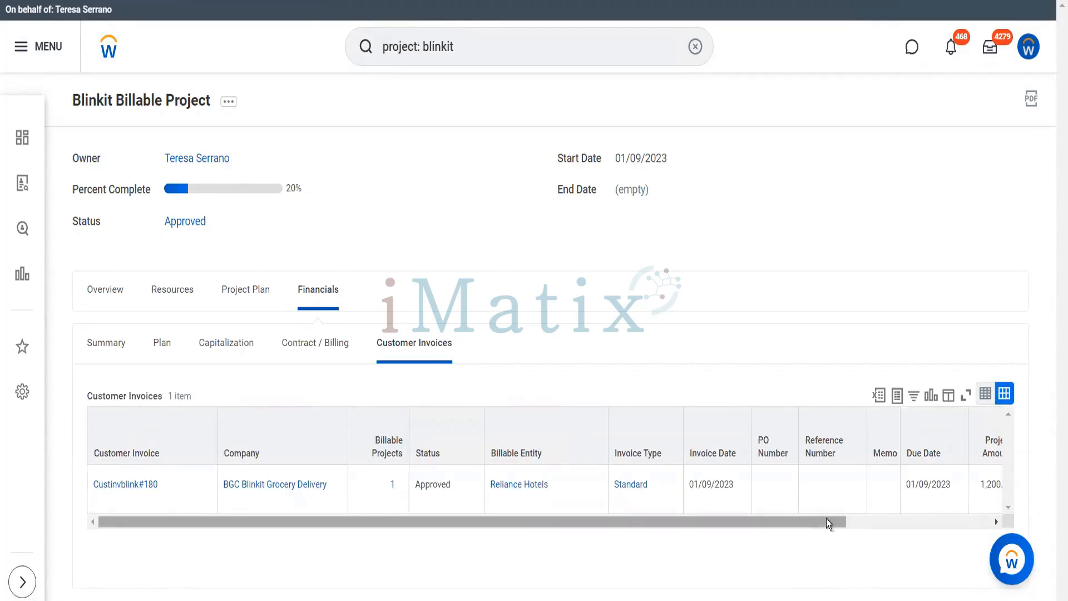
{"action": "left_click", "coordinate": [853, 521]}
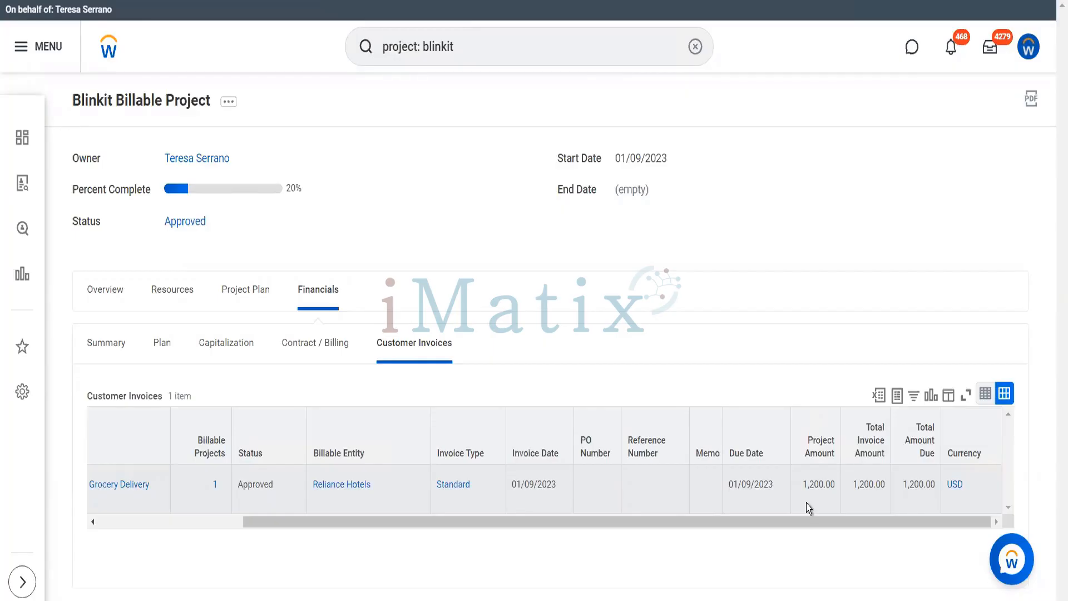
Search for "cr proj plan" and start the Create Project Plan Template task
{"action": "left_click", "coordinate": [451, 54]}
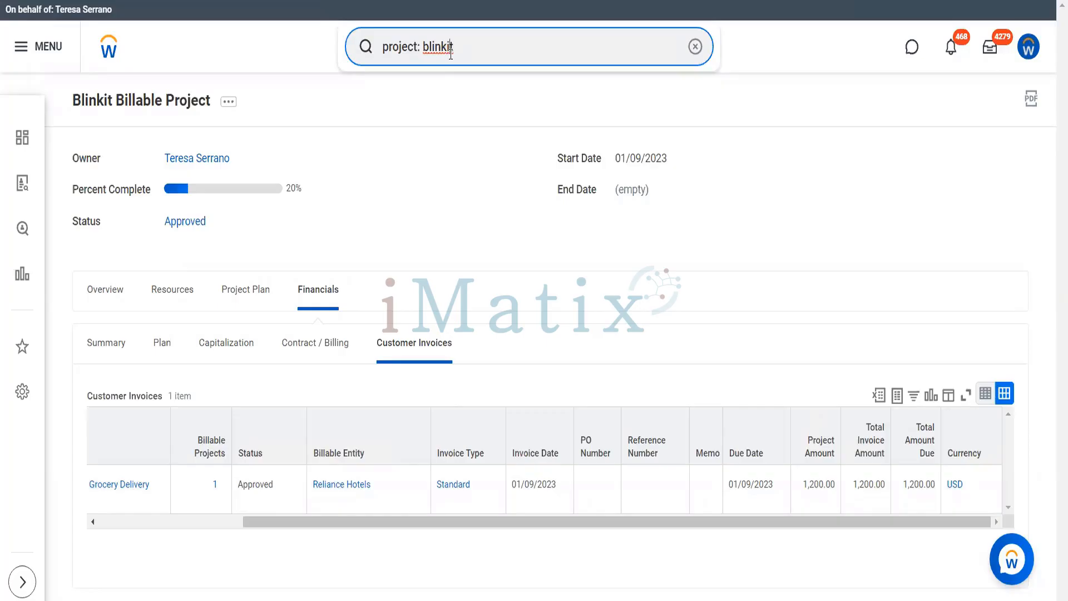
{"action": "left_click_drag", "start_coordinate": [451, 53], "coordinate": [364, 68]}
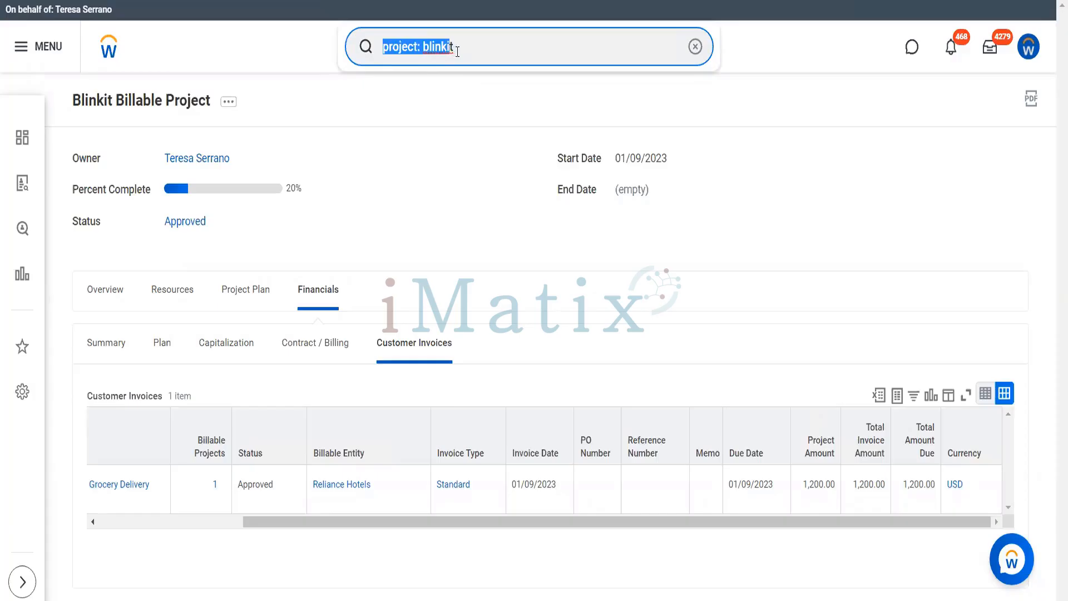
{"action": "left_click_drag", "start_coordinate": [455, 52], "coordinate": [376, 67]}
{"action": "type", "text": "cr"}
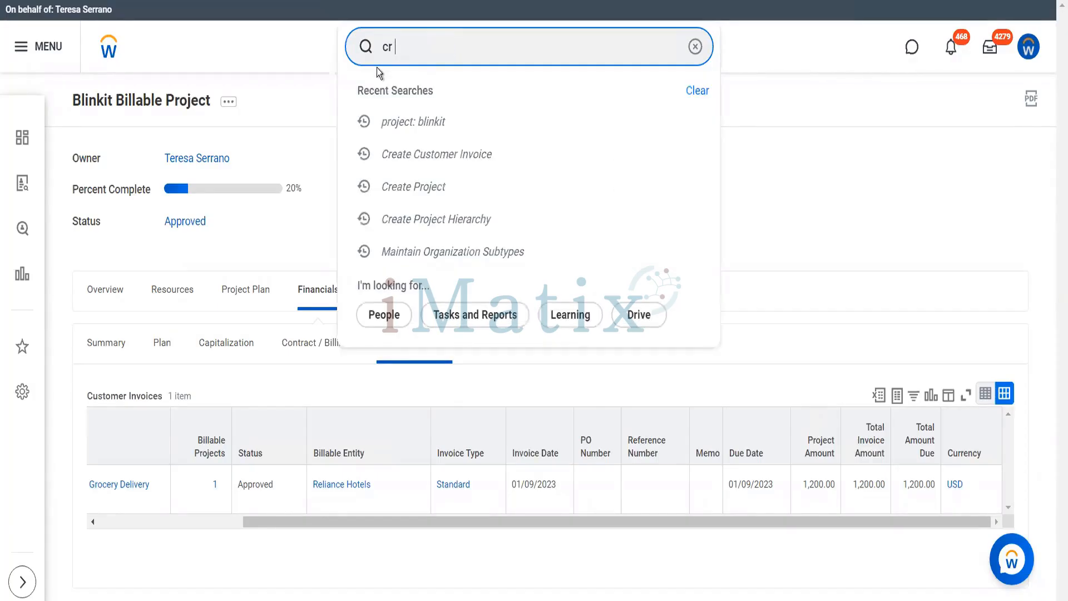
{"action": "type", "text": " proj plan"}
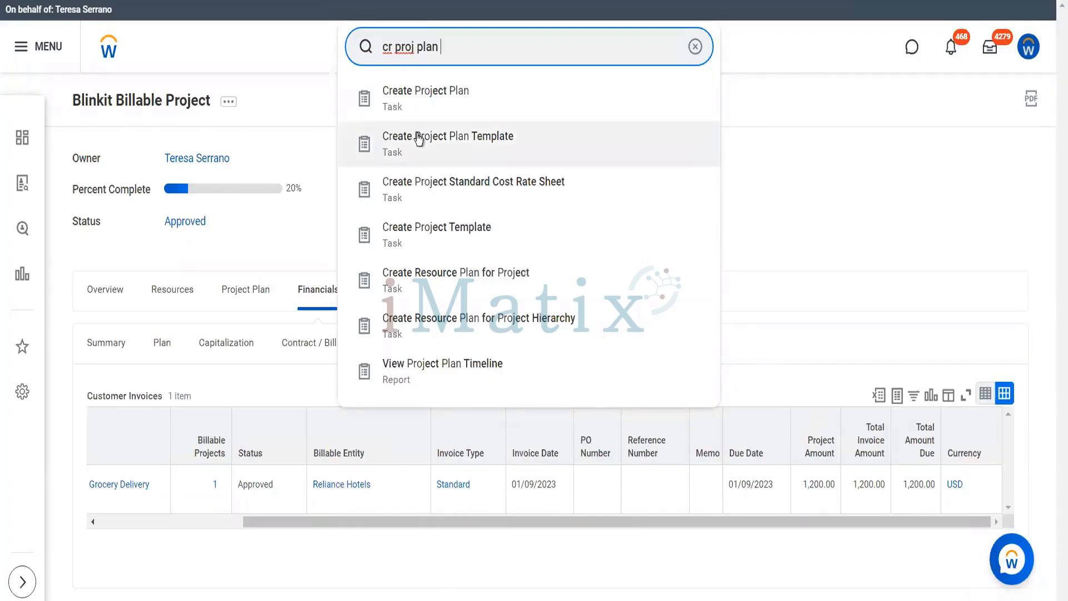
{"action": "left_click", "coordinate": [419, 139]}
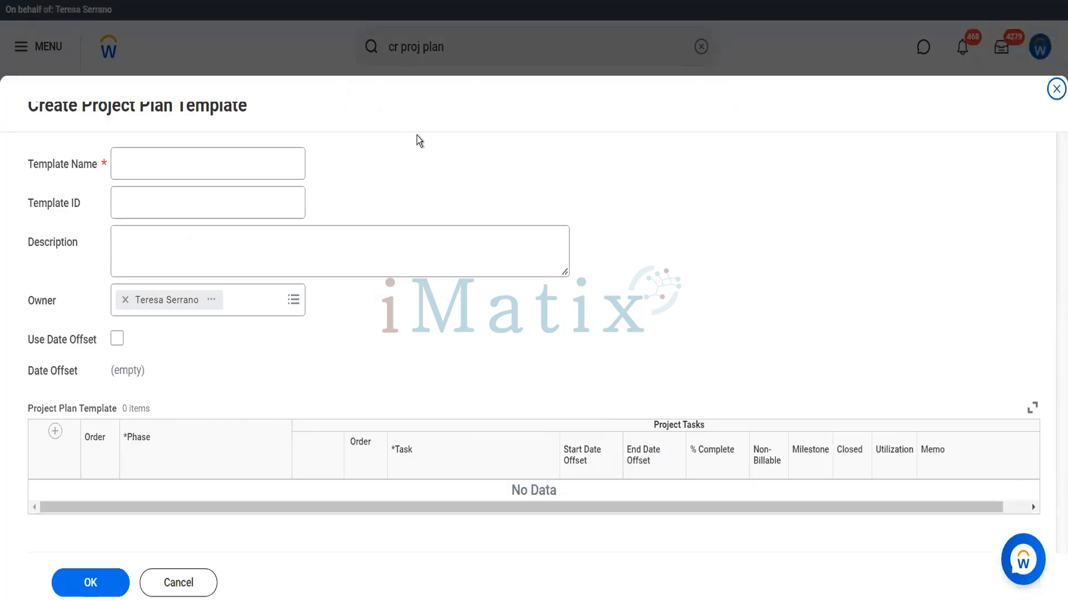
Name the project plan template "Blinkit Project Plan template"
{"action": "left_click", "coordinate": [256, 154]}
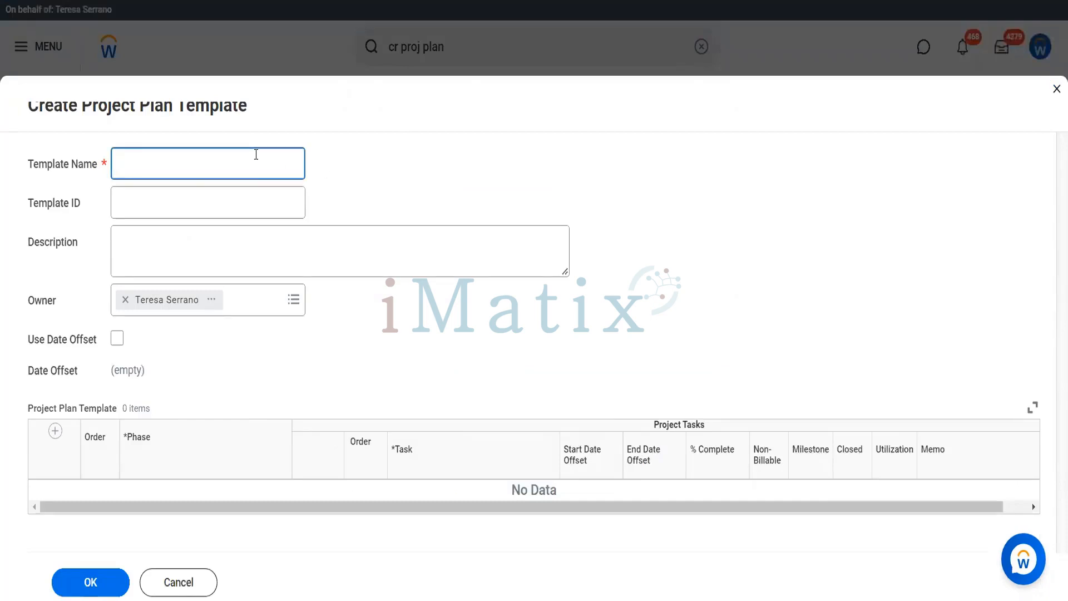
{"action": "type", "text": "Blinkit Project Plan "}
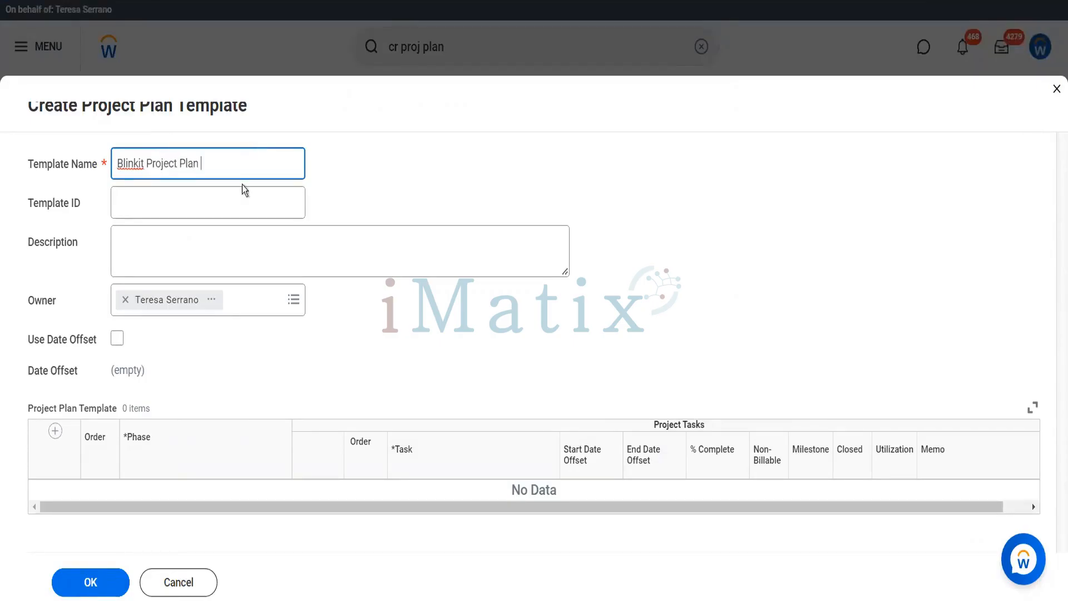
{"action": "type", "text": "template"}
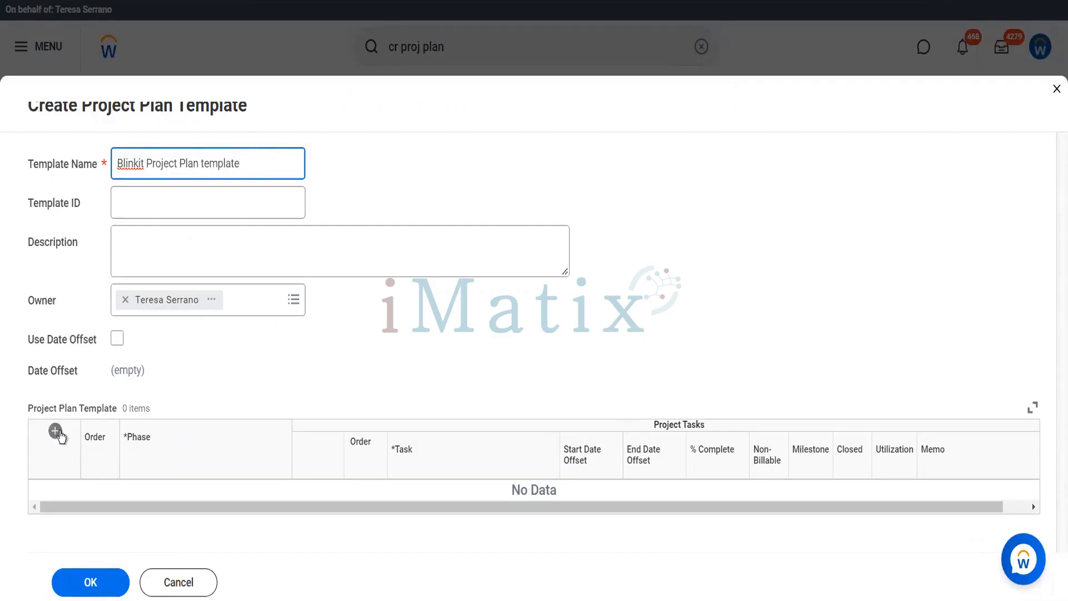
Add a phase row to the project plan template and set its phase to 5 - Transition
{"action": "left_click", "coordinate": [55, 431]}
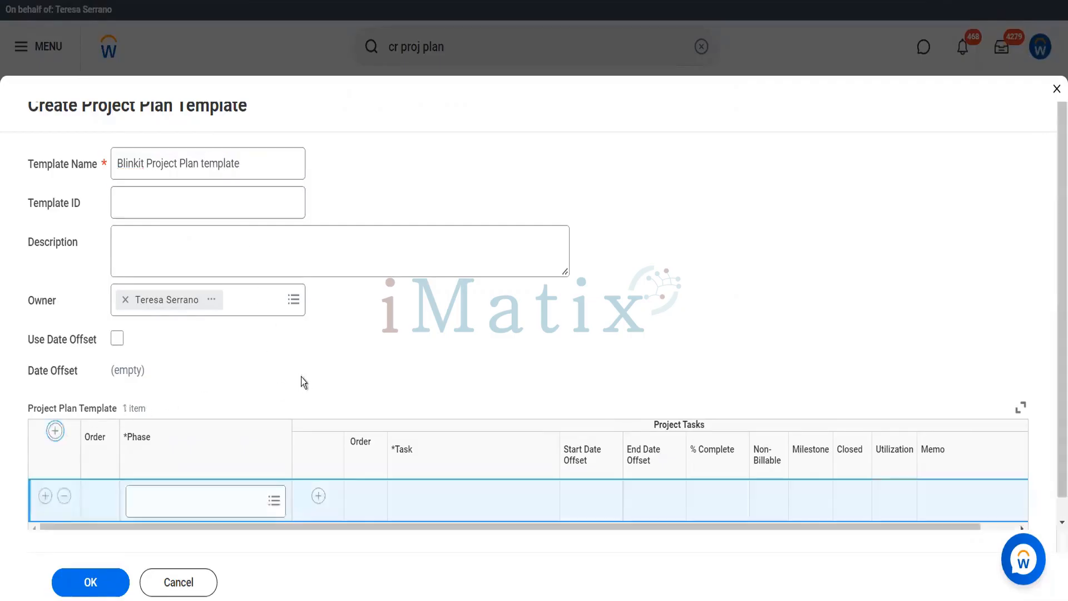
{"action": "scroll", "coordinate": [302, 376], "scroll_direction": "down", "scroll_amount": 1}
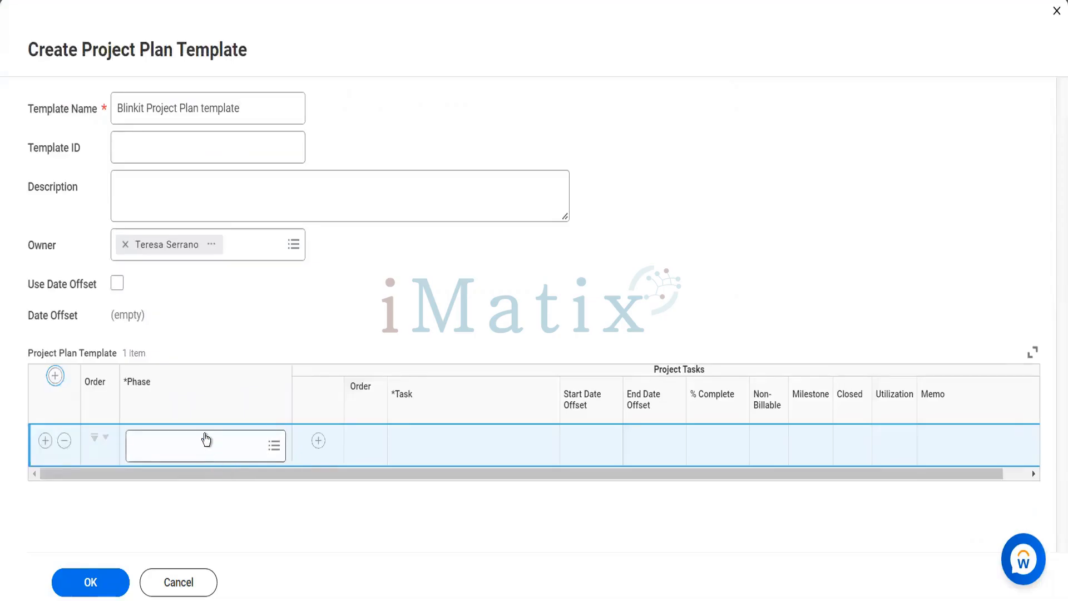
{"action": "left_click", "coordinate": [205, 440]}
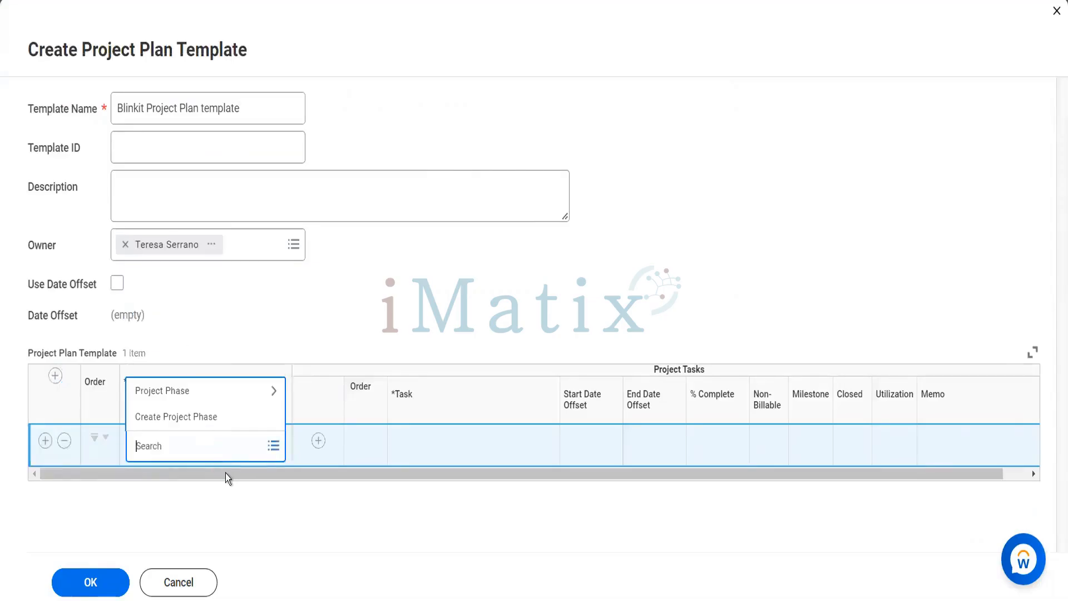
{"action": "left_click", "coordinate": [199, 399]}
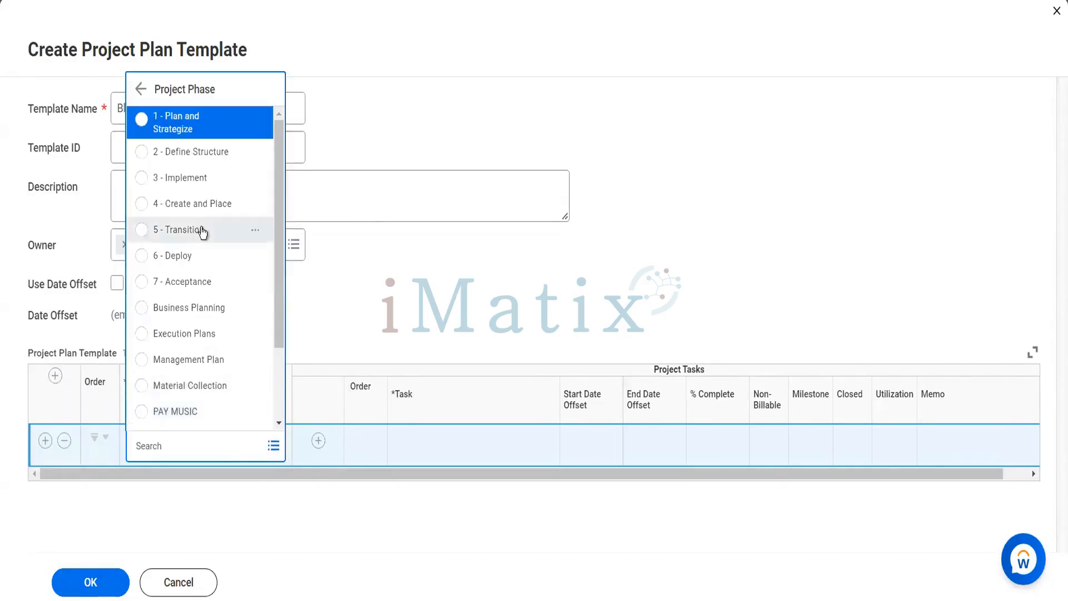
{"action": "left_click", "coordinate": [202, 233]}
{"action": "left_click", "coordinate": [192, 182]}
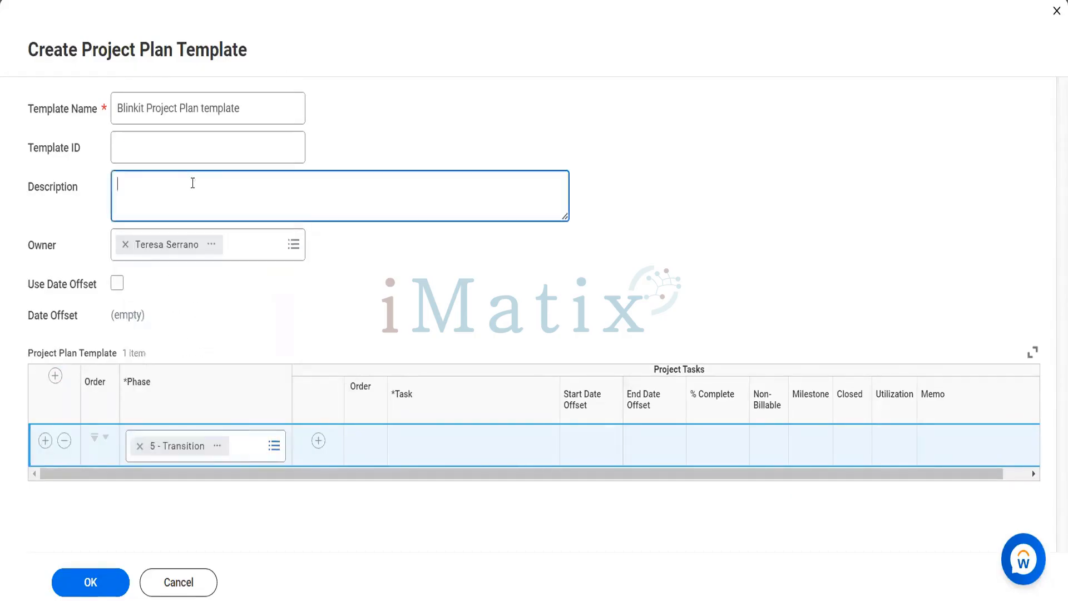
Add a project task under the 5 - Transition phase and set it to Conduct Testing
{"action": "left_click", "coordinate": [325, 441]}
{"action": "left_click", "coordinate": [430, 488]}
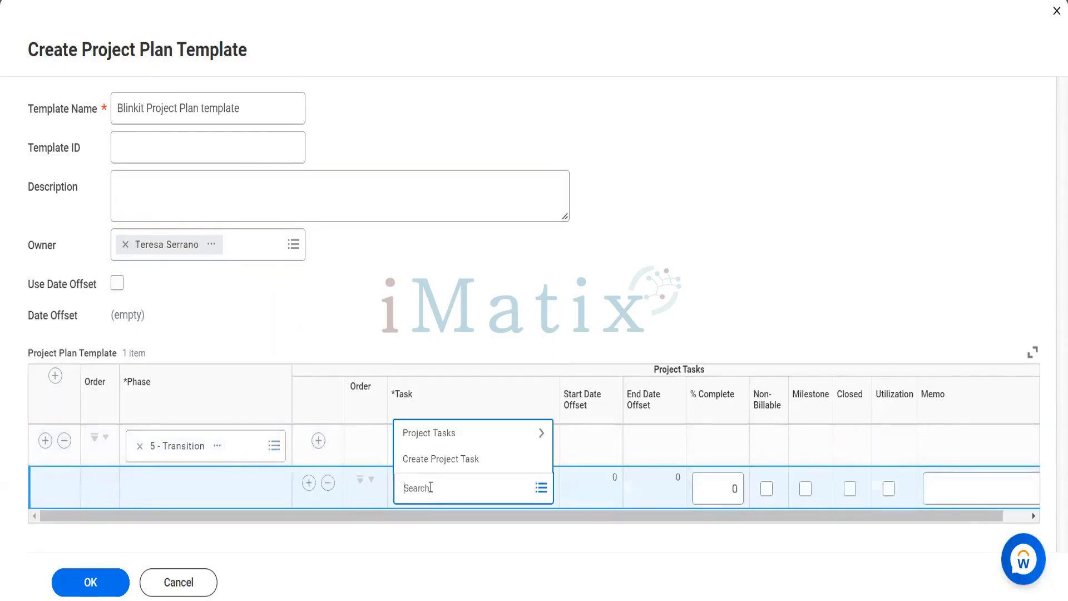
{"action": "left_click", "coordinate": [429, 432]}
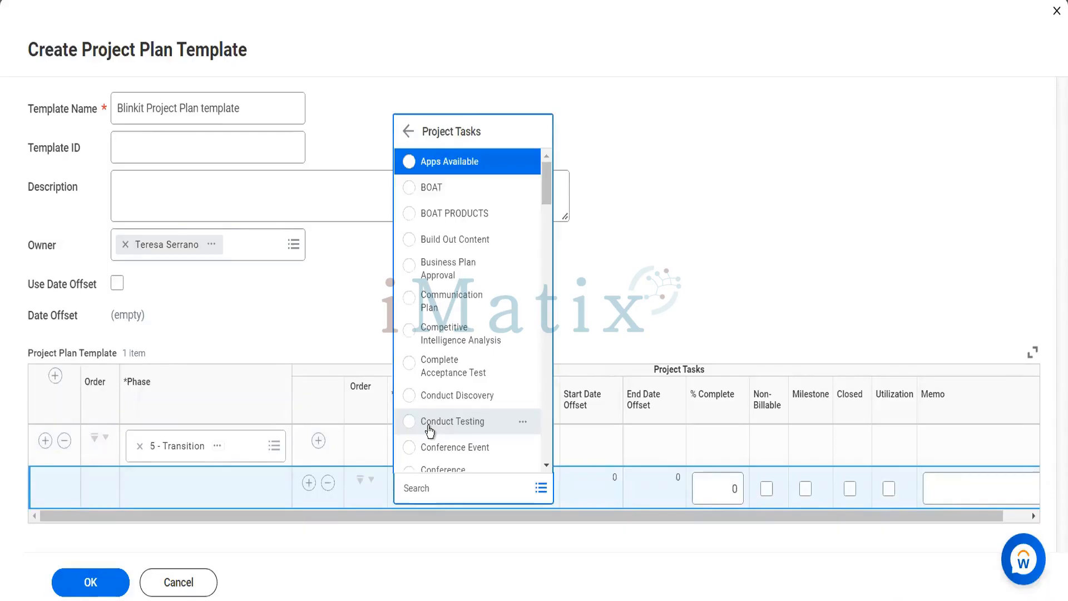
{"action": "left_click", "coordinate": [428, 424]}
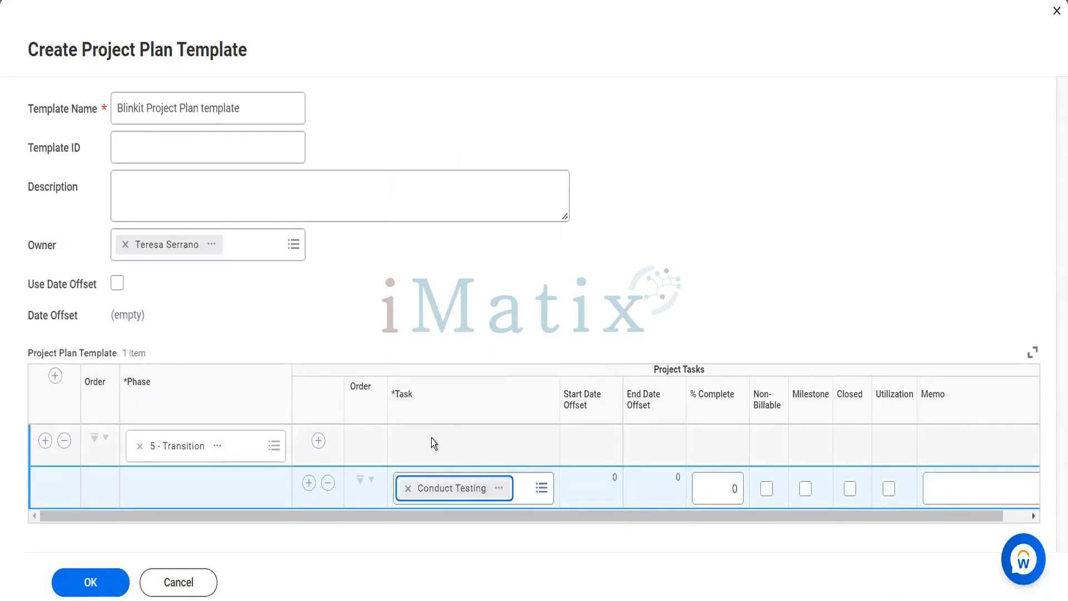
Add a second project task, Competitive Intelligence Analysis, under the 5 - Transition phase and save the project plan template
{"action": "left_click", "coordinate": [309, 482]}
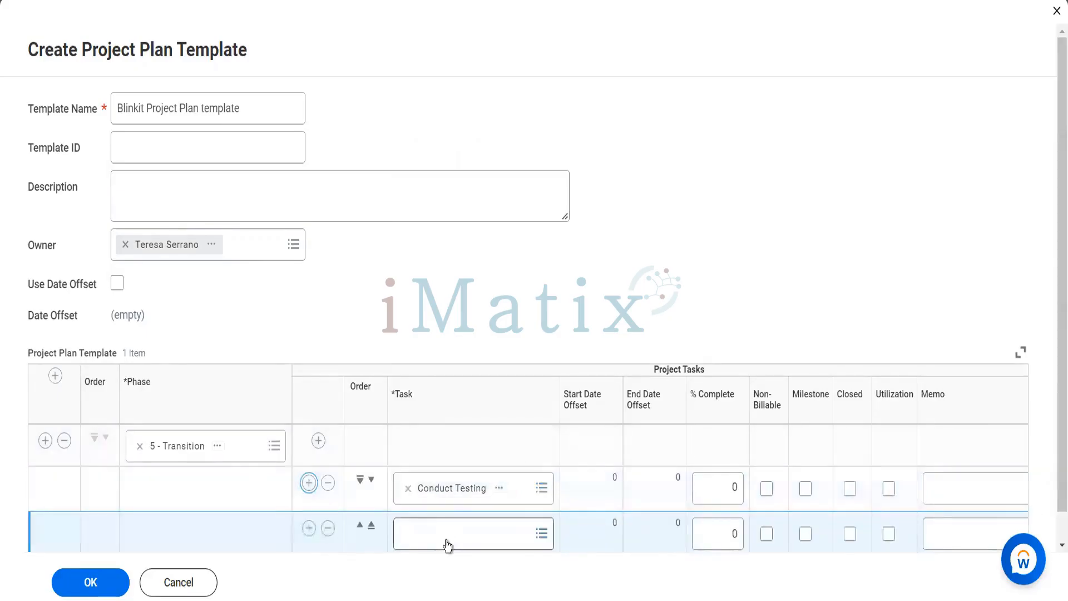
{"action": "left_click", "coordinate": [448, 545]}
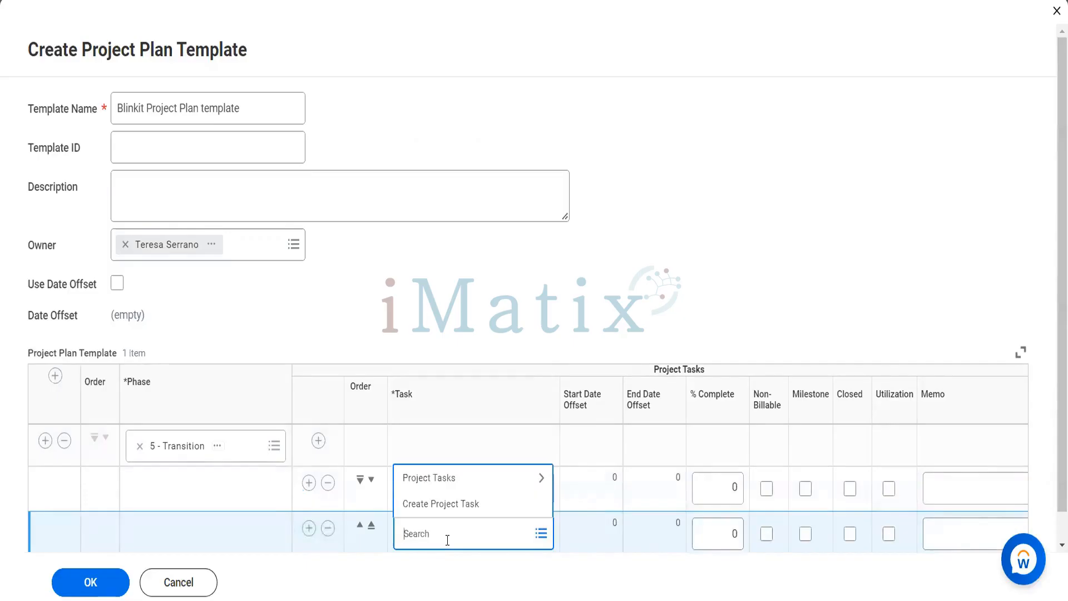
{"action": "left_click", "coordinate": [433, 477]}
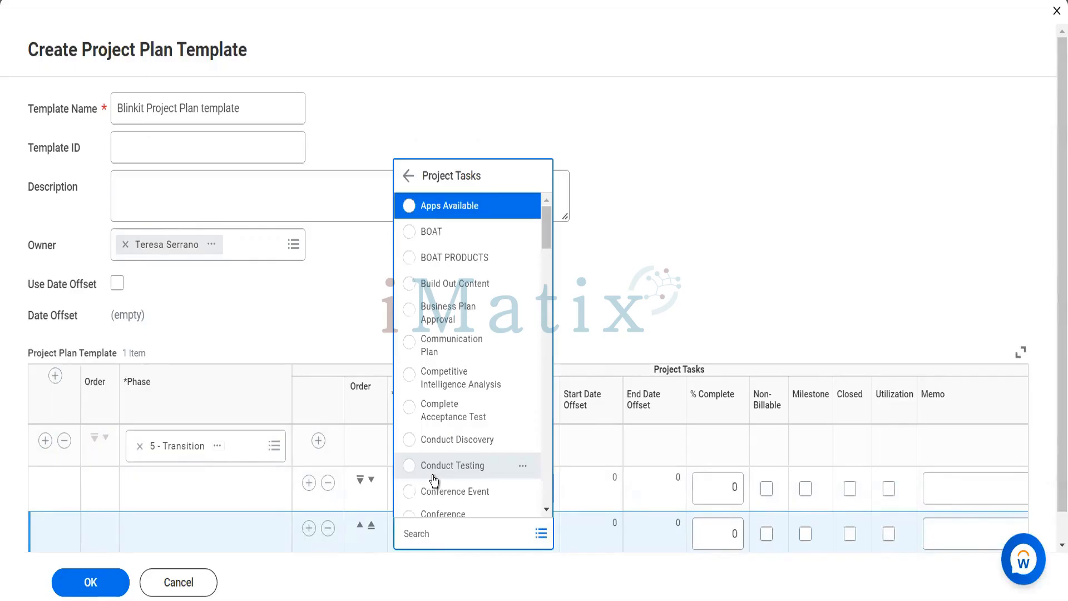
{"action": "left_click", "coordinate": [456, 378]}
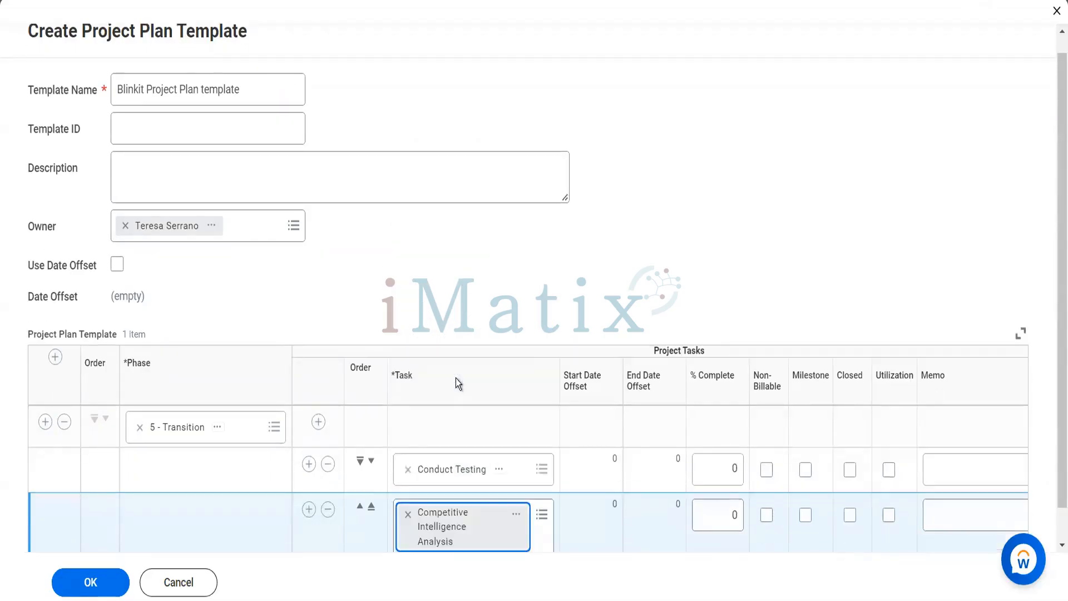
{"action": "left_click", "coordinate": [86, 578]}
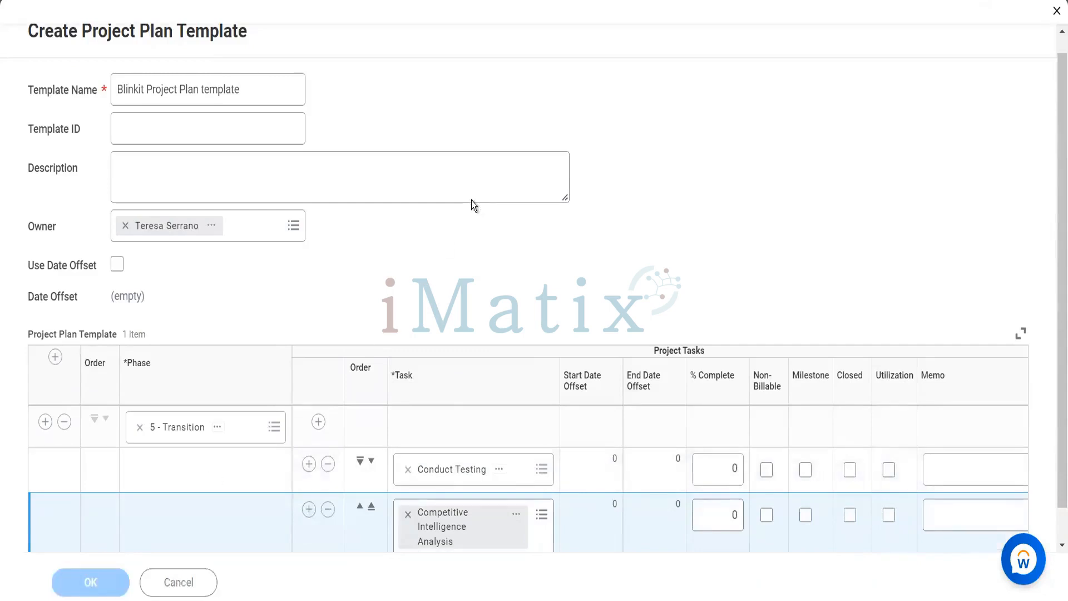
Search for "cr res plan templ" and start the Create Resource Plan Template task
{"action": "left_click", "coordinate": [462, 54]}
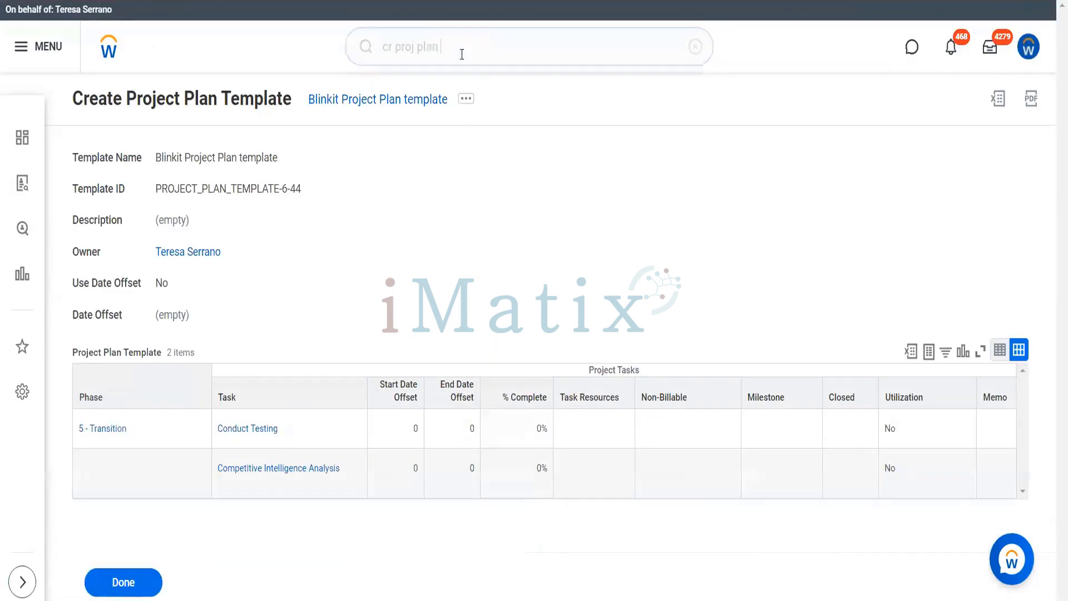
{"action": "left_click_drag", "start_coordinate": [462, 54], "coordinate": [398, 44]}
{"action": "type", "text": "res"}
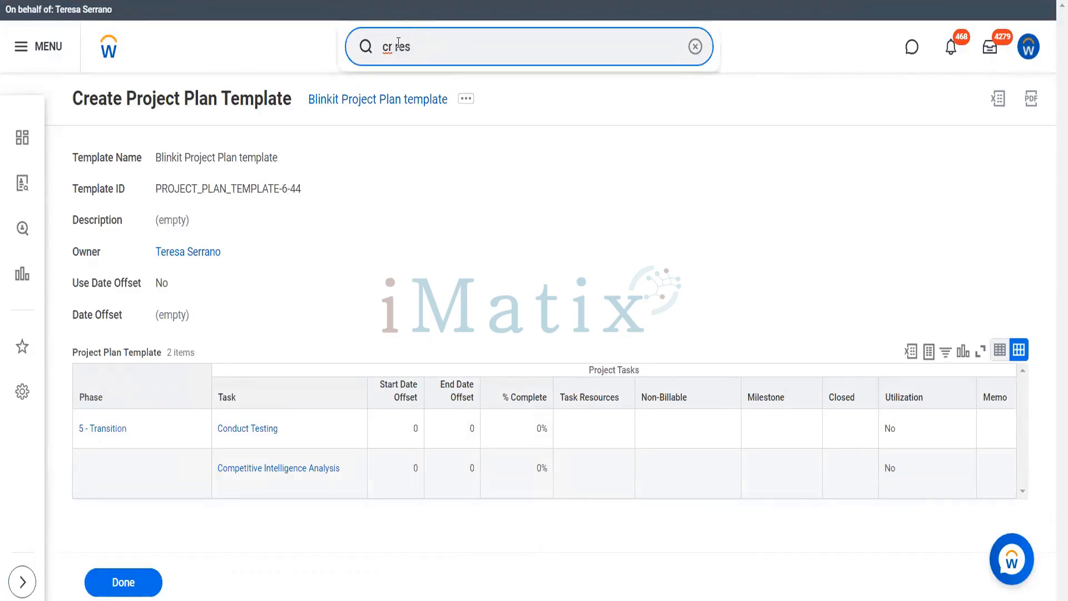
{"action": "type", "text": " plan templ"}
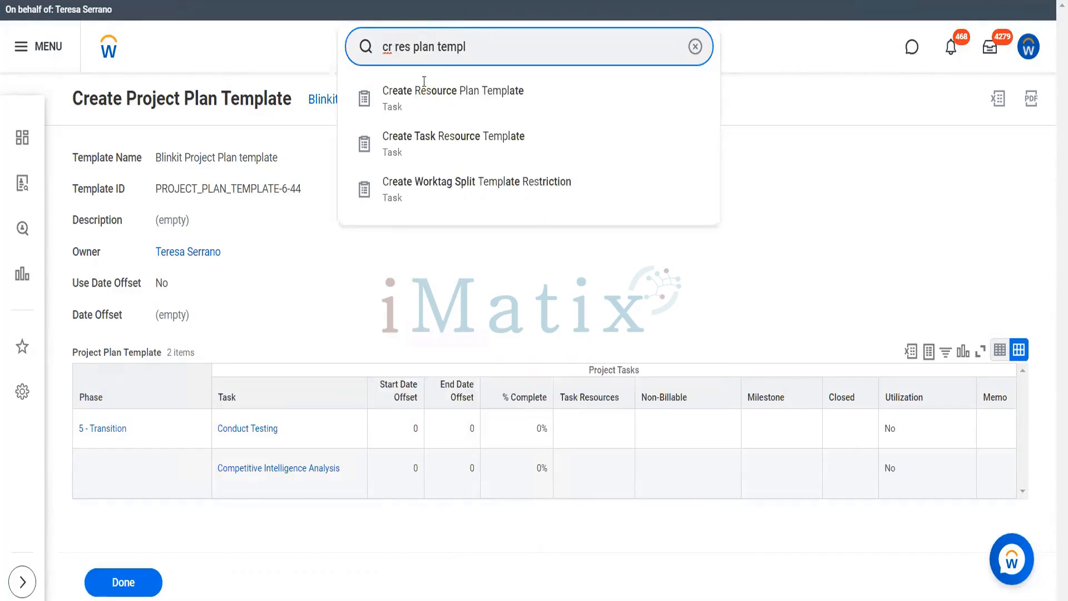
{"action": "left_click", "coordinate": [432, 101]}
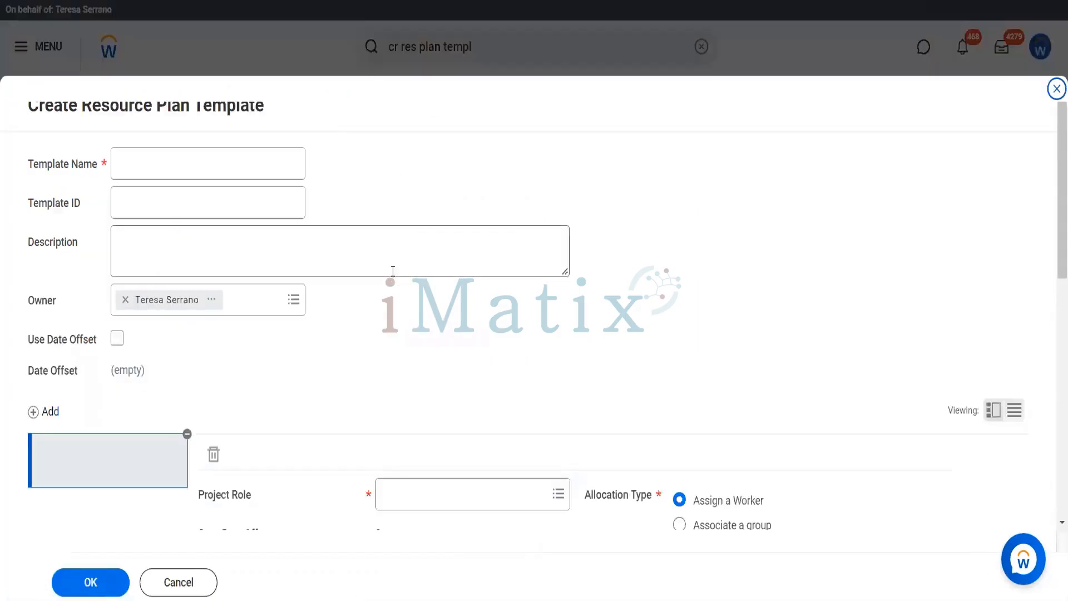
Name the resource plan template "Blinkit Resource"
{"action": "left_click", "coordinate": [222, 166]}
{"action": "type", "text": "B"}
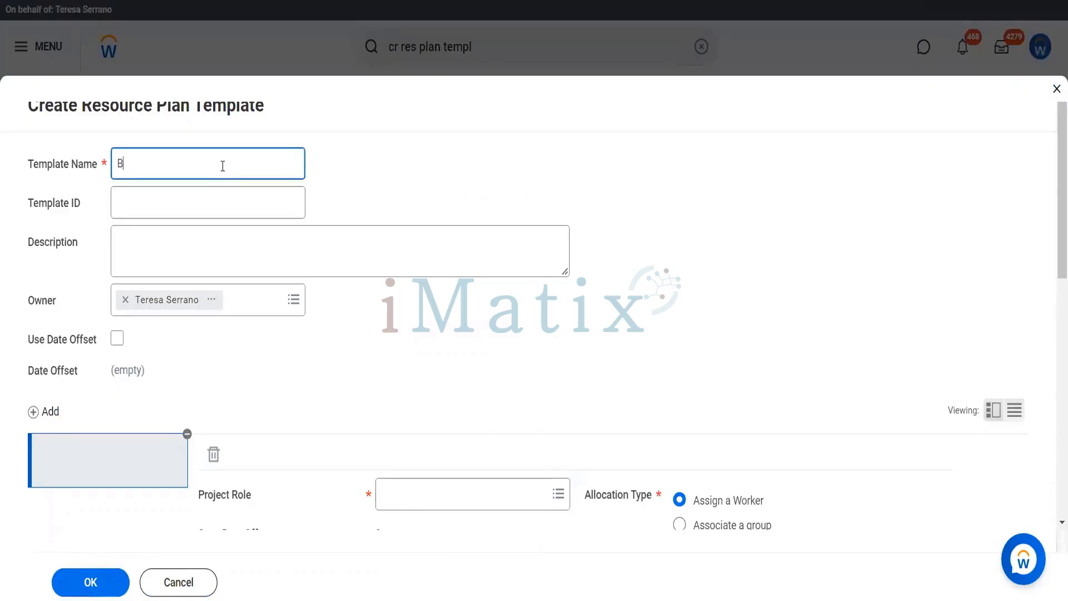
{"action": "type", "text": "linkit tes"}
{"action": "key", "text": "BackSpace"}
{"action": "key", "text": "BackSpace"}
{"action": "key", "text": "BackSpace"}
{"action": "type", "text": "Resource"}
Set the project role of the first resource entry to Associate Consultant
{"action": "scroll", "coordinate": [269, 310], "scroll_direction": "down", "scroll_amount": 4}
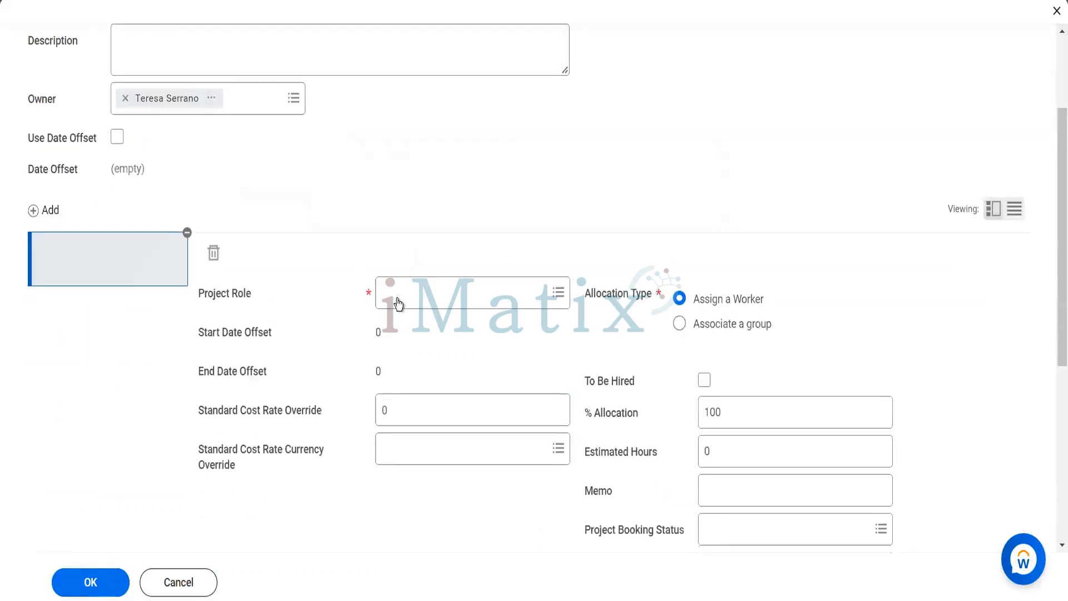
{"action": "left_click", "coordinate": [413, 293]}
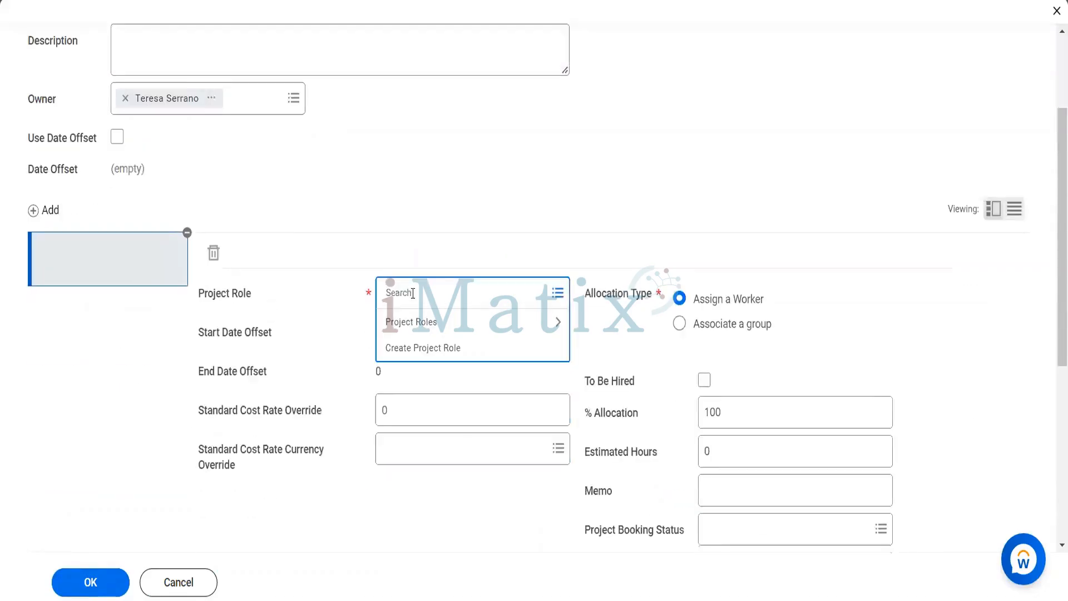
{"action": "left_click", "coordinate": [412, 319]}
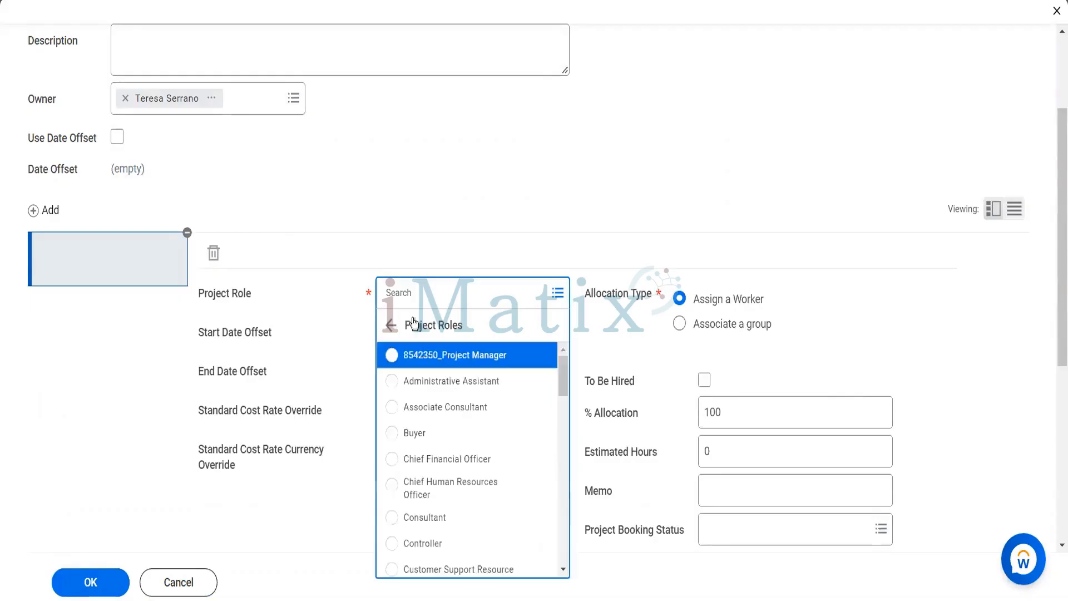
{"action": "left_click", "coordinate": [434, 407]}
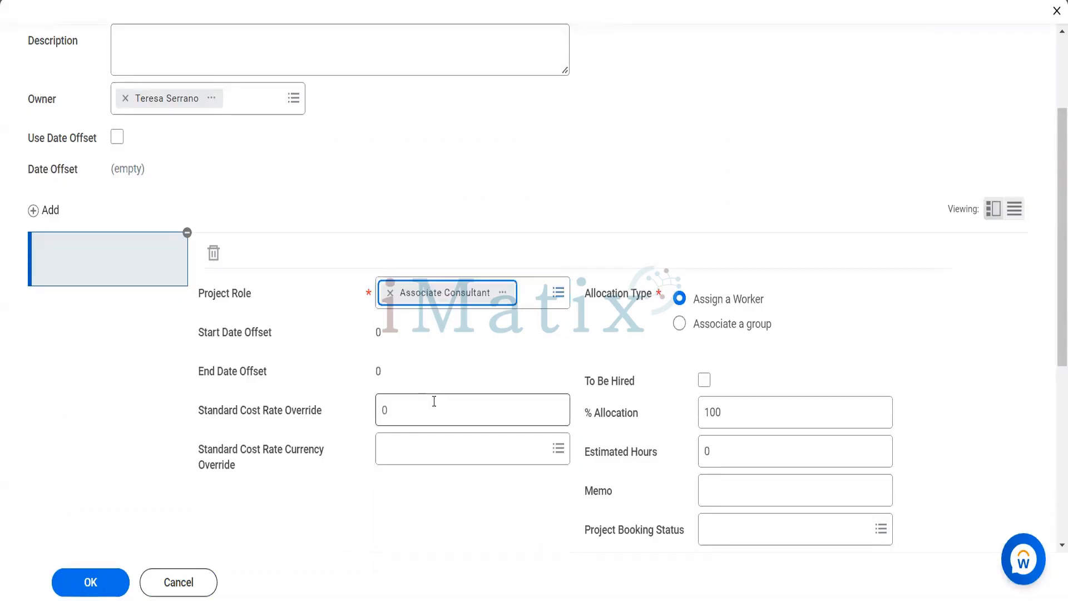
Set the Associate Consultant's standard cost rate override to 250 with USD as the override currency
{"action": "left_click", "coordinate": [407, 408]}
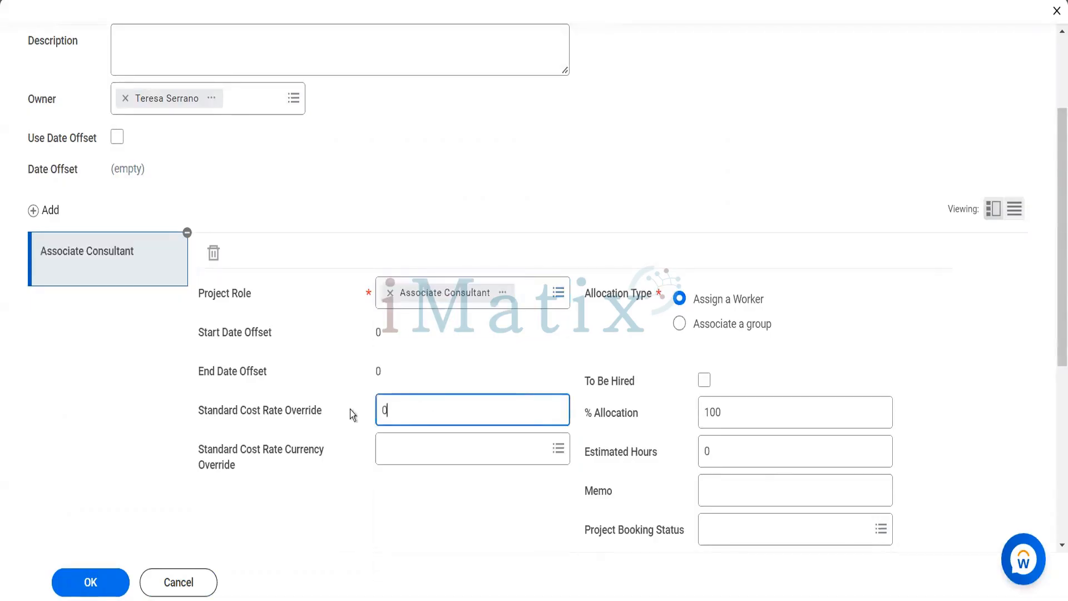
{"action": "type", "text": "250"}
{"action": "key", "text": "Tab"}
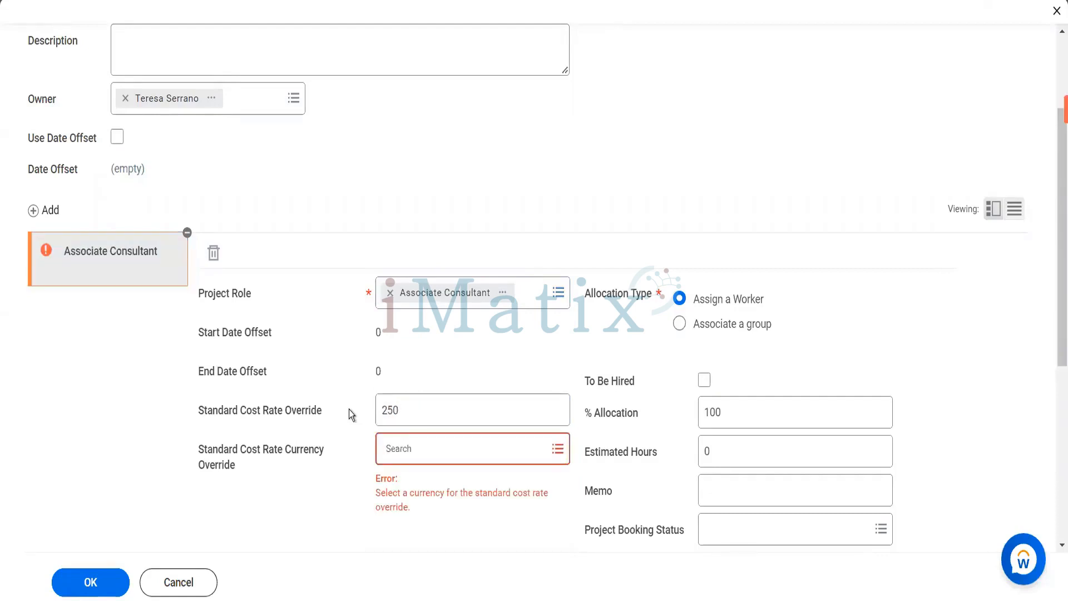
{"action": "type", "text": "usd"}
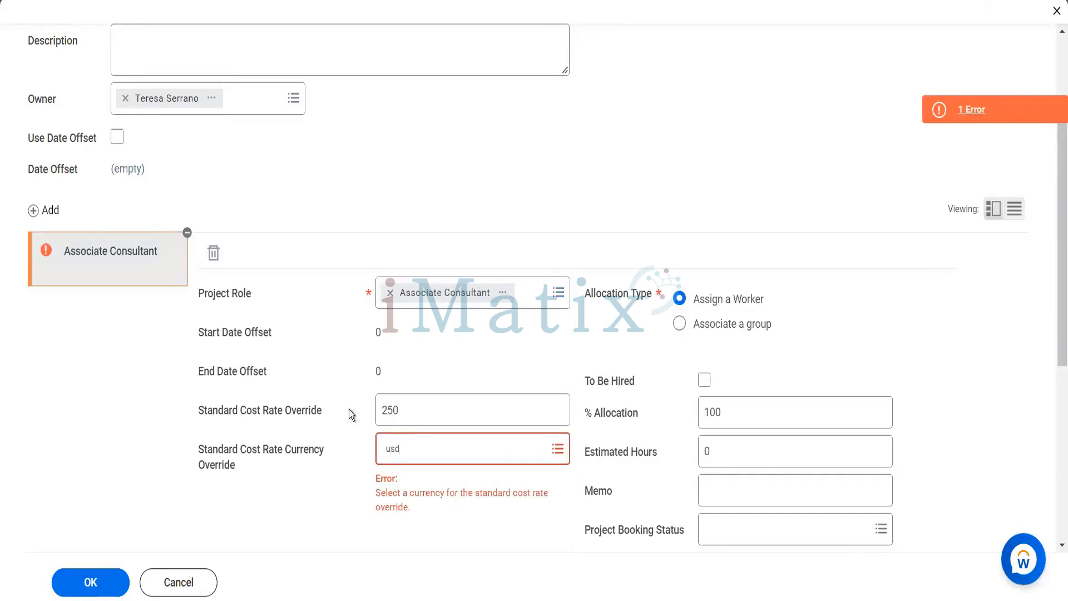
{"action": "key", "text": "Return"}
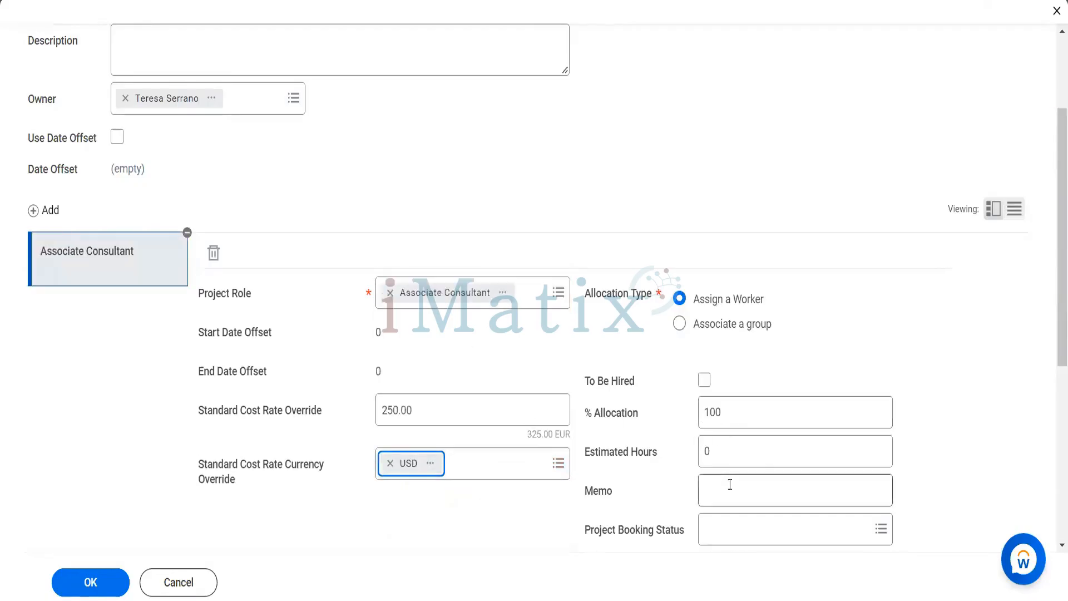
Set the Associate Consultant's estimated hours to 1000 and save the resource plan template
{"action": "left_click", "coordinate": [678, 456]}
{"action": "type", "text": "1000"}
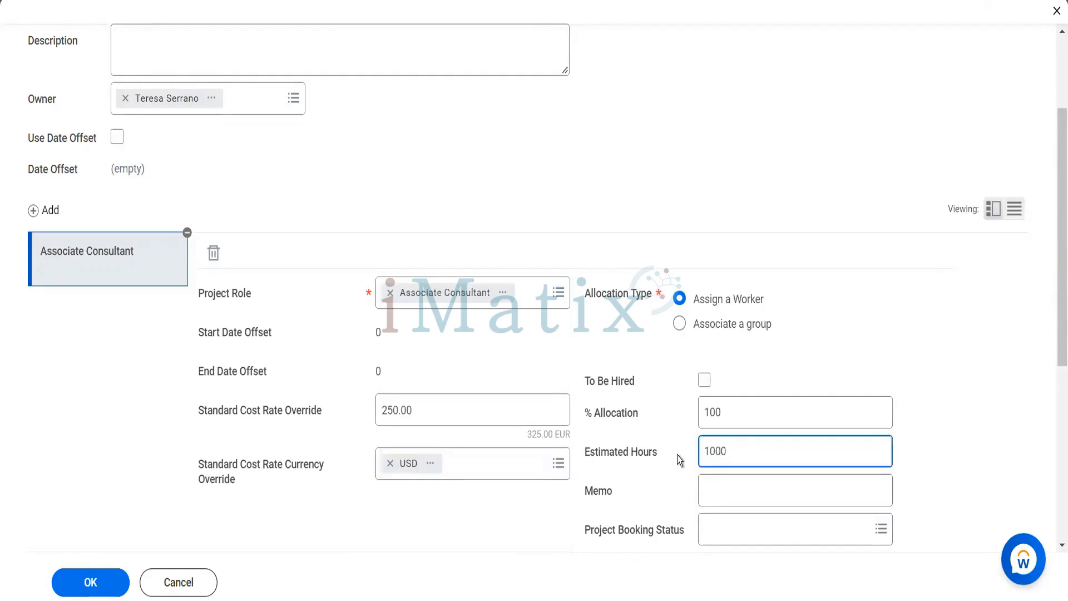
{"action": "scroll", "coordinate": [676, 455], "scroll_direction": "down", "scroll_amount": 4}
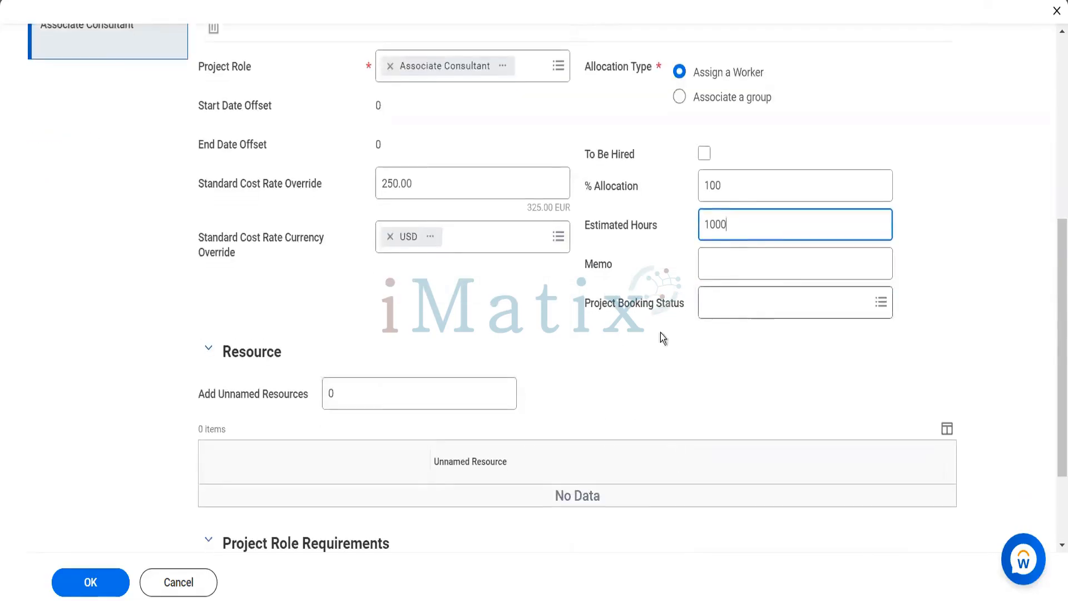
{"action": "left_click", "coordinate": [100, 588]}
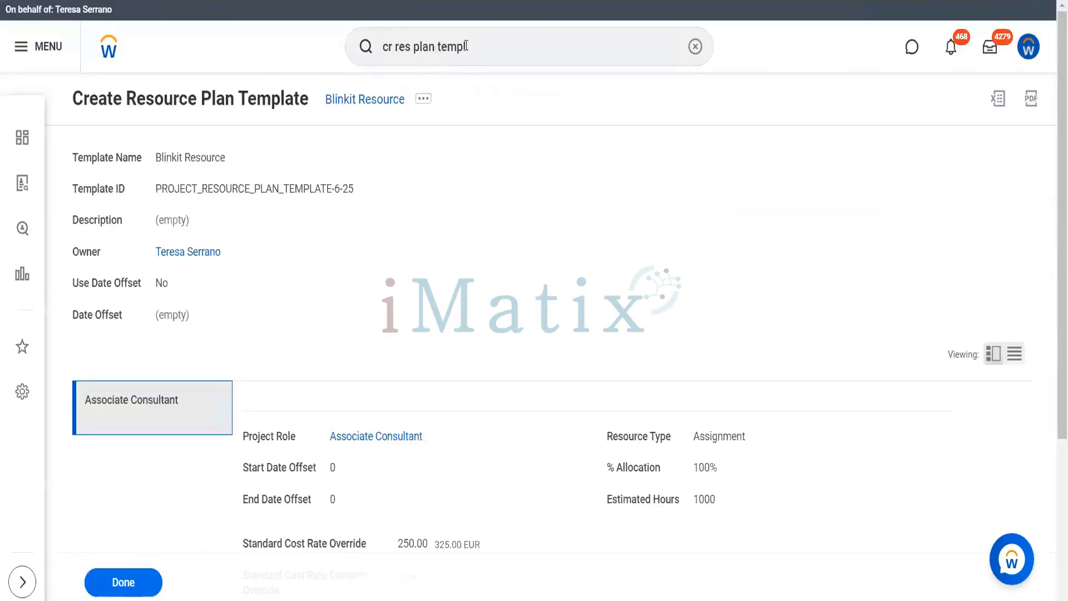
Search for "cr project" and start the Create Project task
{"action": "left_click", "coordinate": [469, 46]}
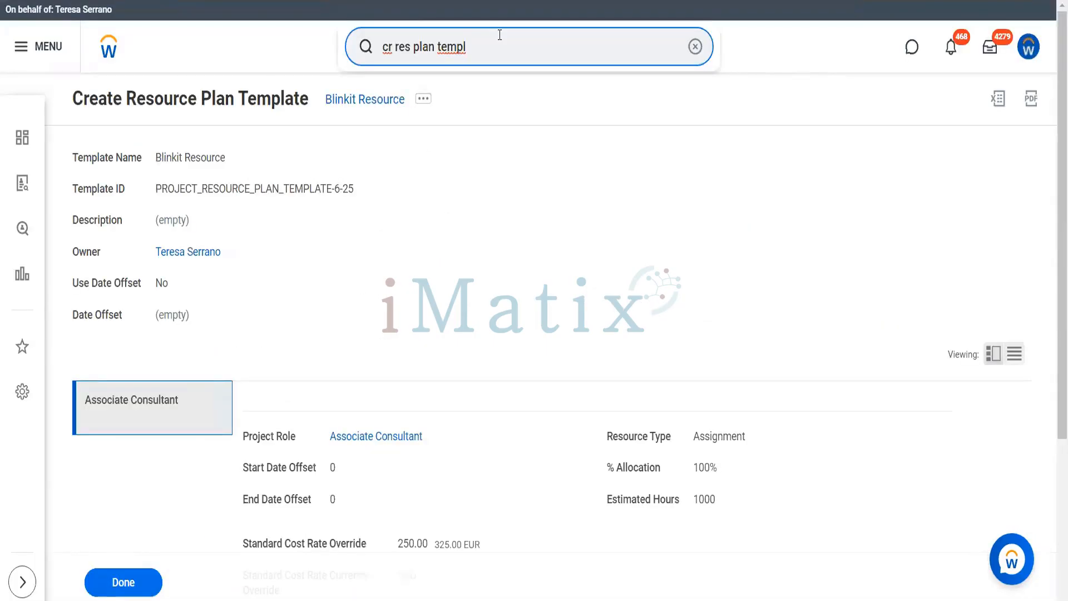
{"action": "triple_click", "coordinate": [388, 53]}
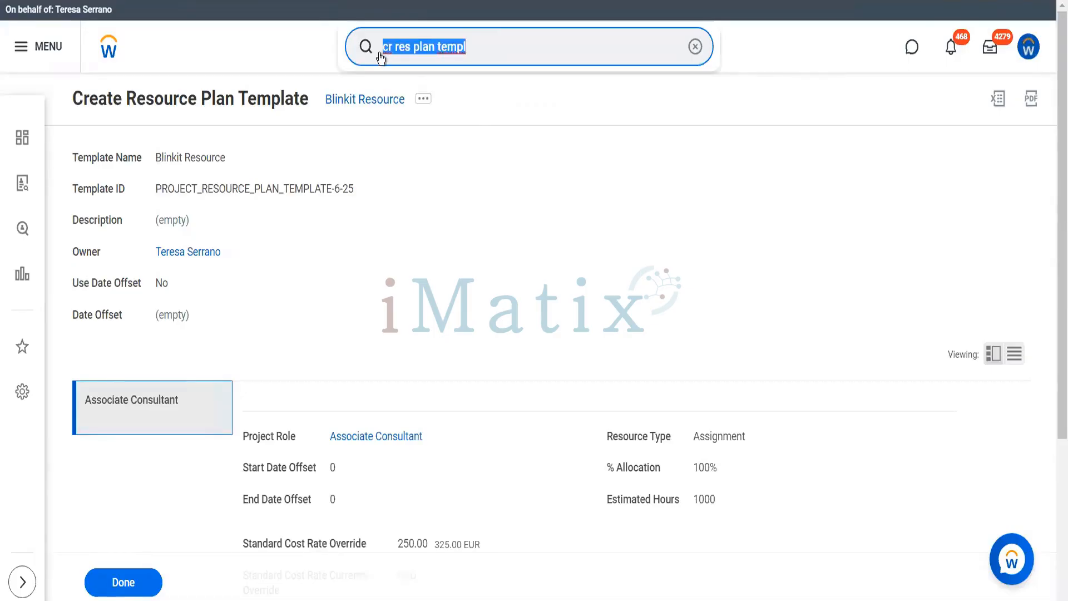
{"action": "type", "text": "cr project"}
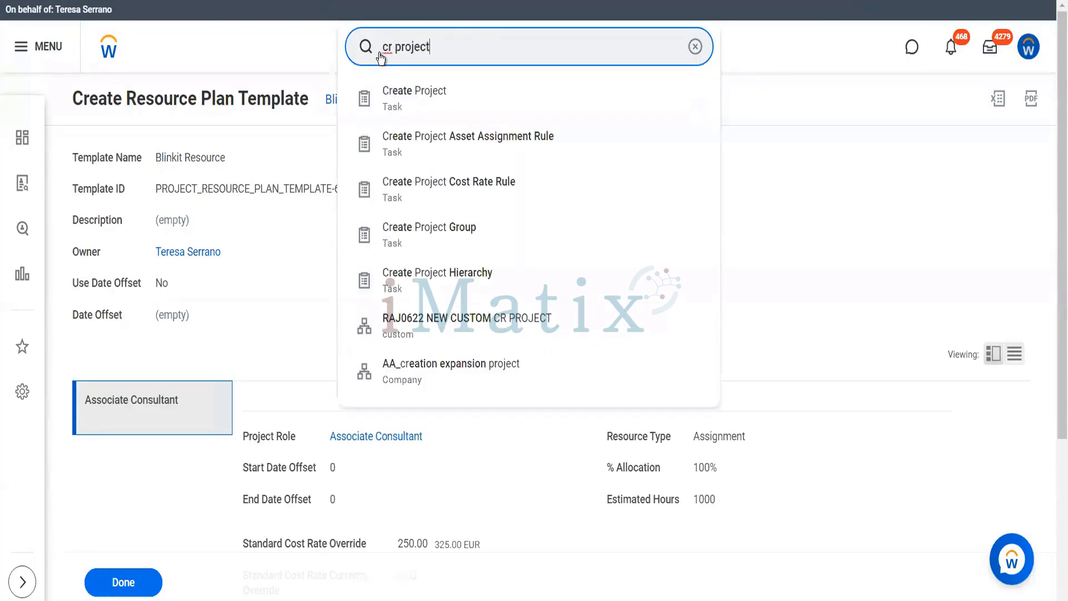
{"action": "key", "text": "Down"}
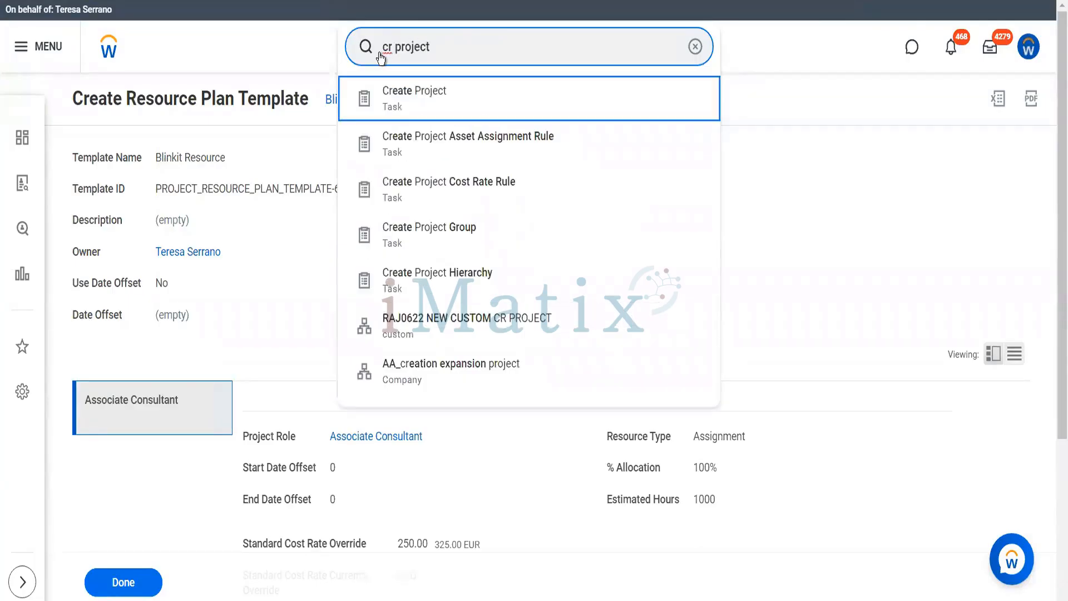
{"action": "key", "text": "Return"}
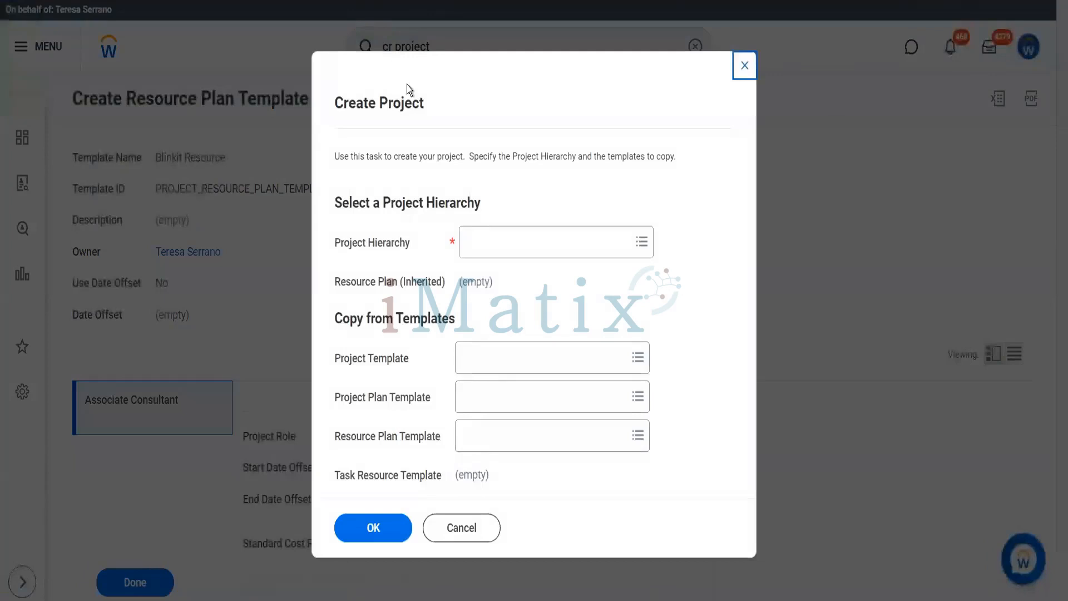
Set the new project's hierarchy to Blinkit Proposed EMEA market
{"action": "left_click", "coordinate": [510, 243]}
{"action": "type", "text": "blinkit"}
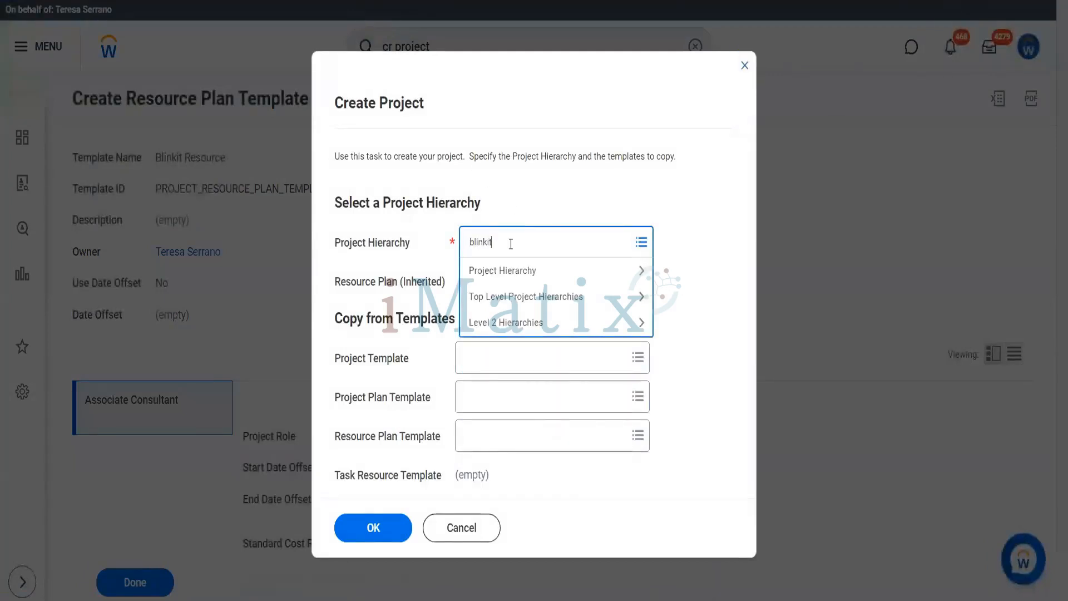
{"action": "key", "text": "Return"}
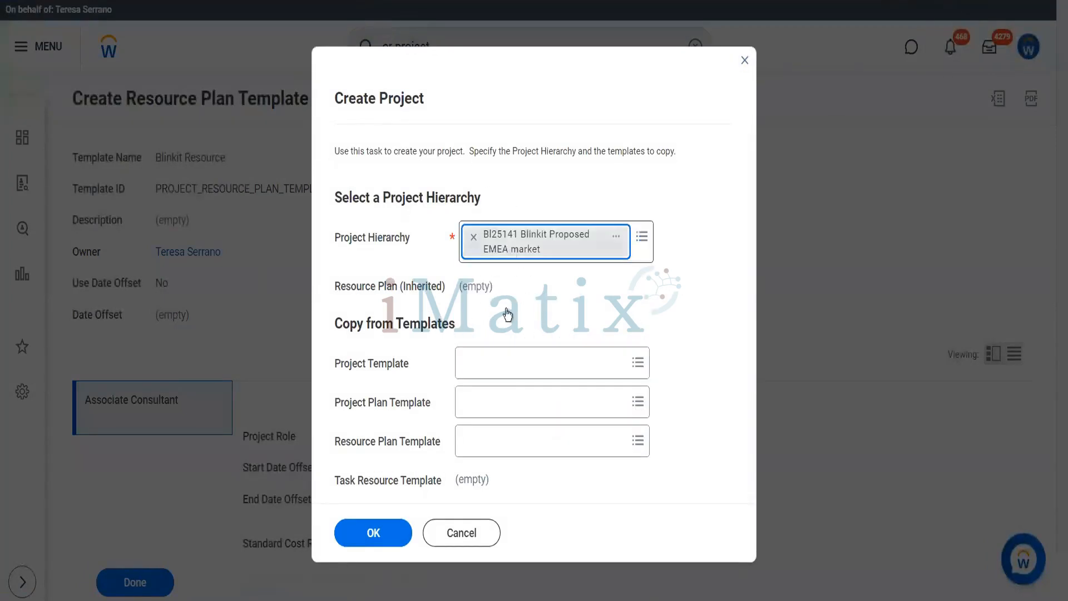
Copy from the Blinkit Project Plan template and the Blinkit Resource resource plan template, and continue to the project details
{"action": "left_click", "coordinate": [505, 393]}
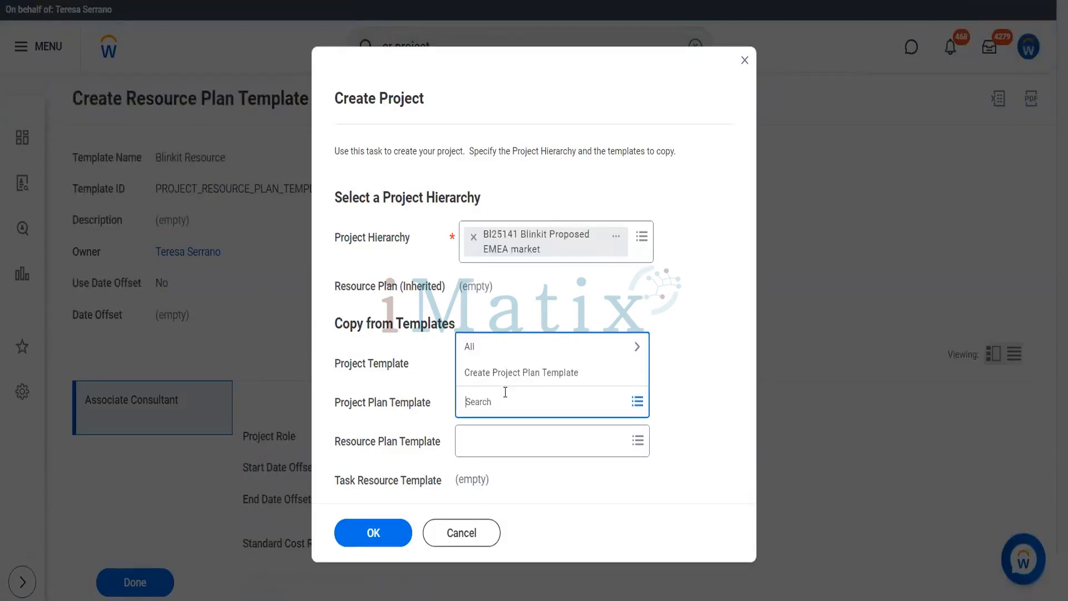
{"action": "type", "text": "blinkit"}
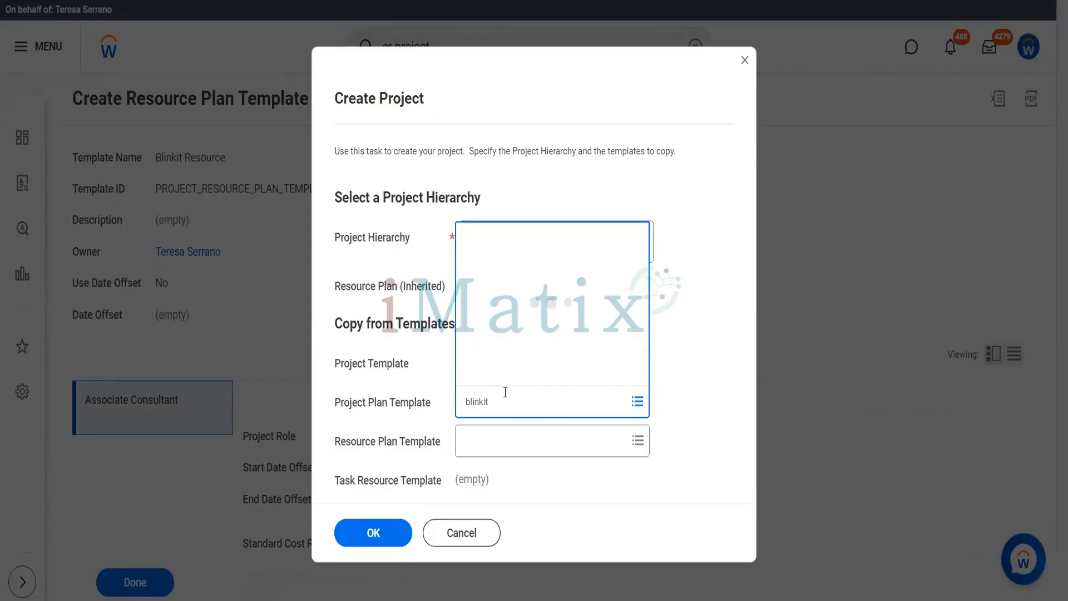
{"action": "left_click", "coordinate": [493, 445]}
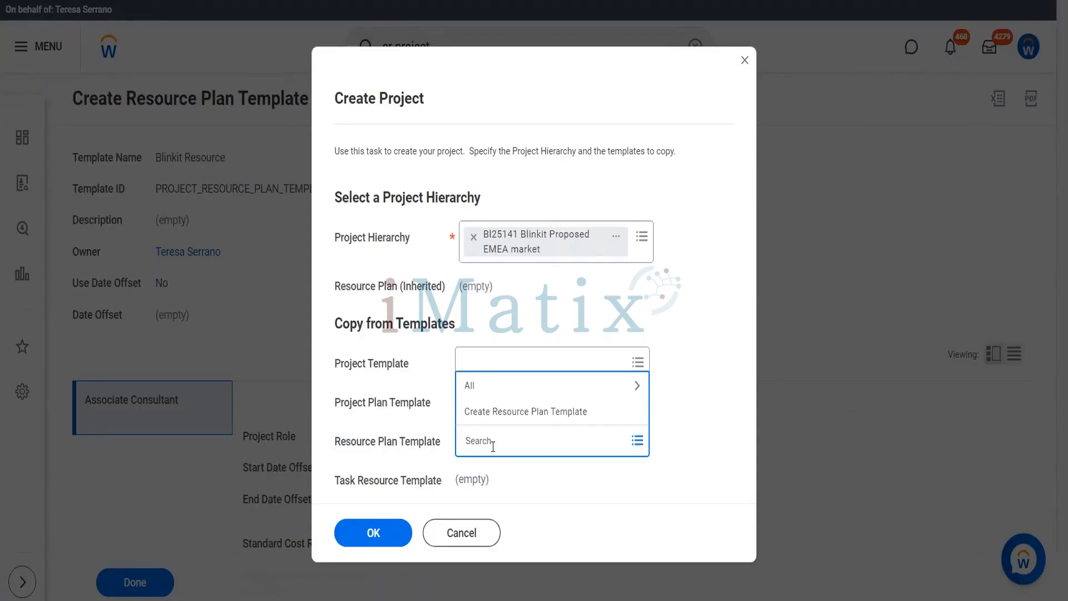
{"action": "type", "text": "blinkit"}
{"action": "key", "text": "Return"}
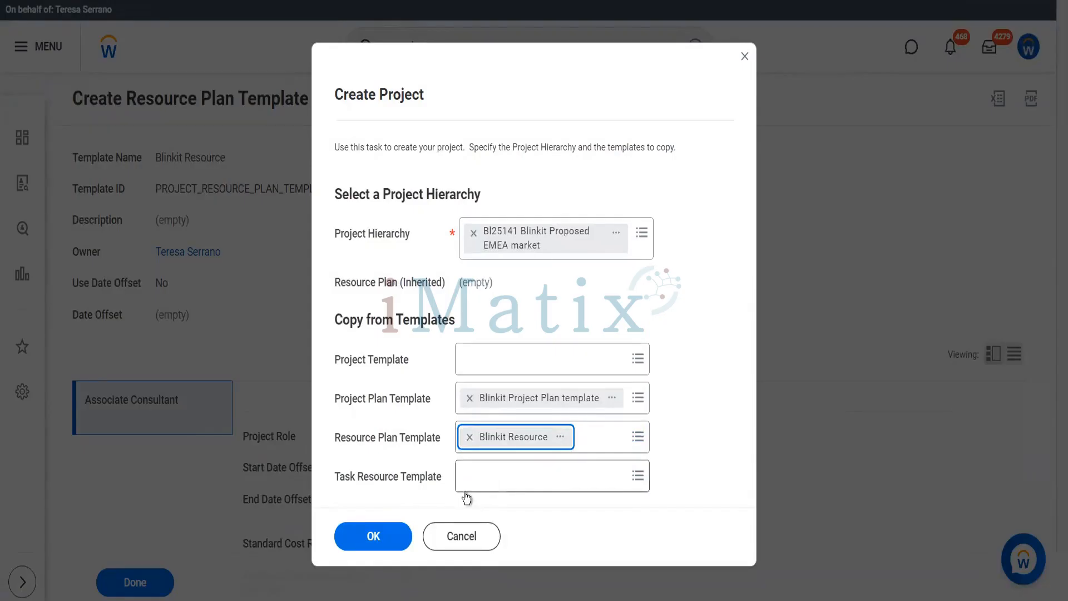
{"action": "left_click", "coordinate": [376, 533]}
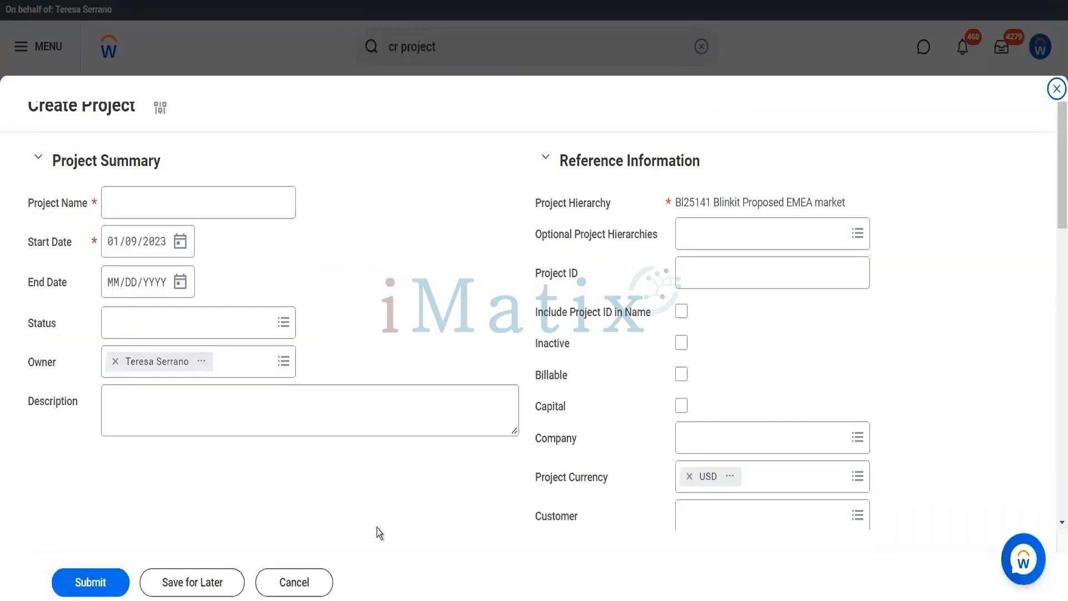
Review the project plan and resource plan copied from the templates into the new project
{"action": "scroll", "coordinate": [376, 527], "scroll_direction": "down", "scroll_amount": 10}
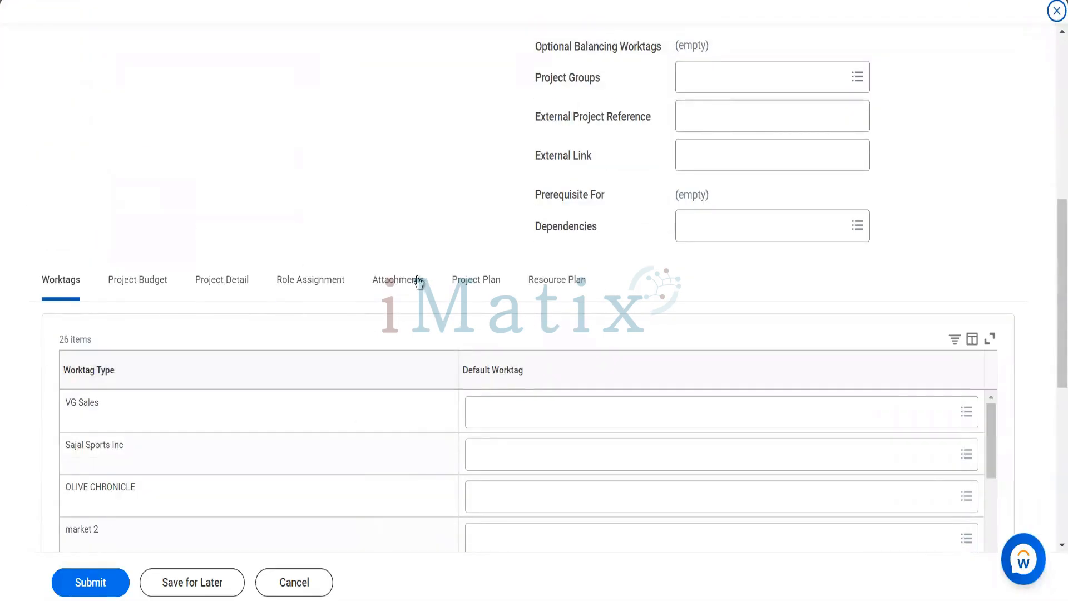
{"action": "left_click", "coordinate": [475, 286]}
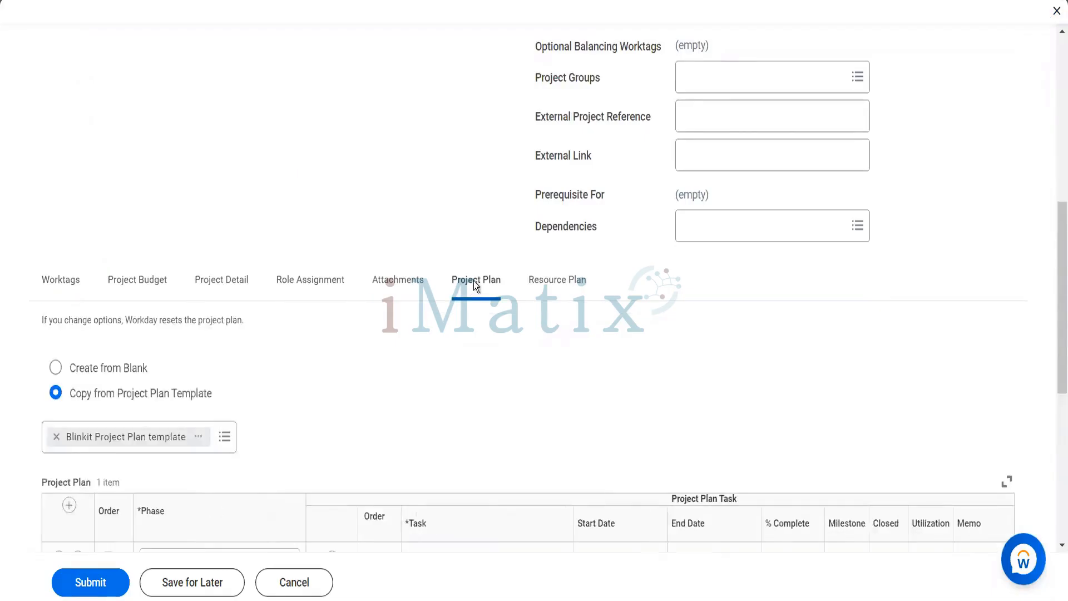
{"action": "scroll", "coordinate": [522, 359], "scroll_direction": "down", "scroll_amount": 3}
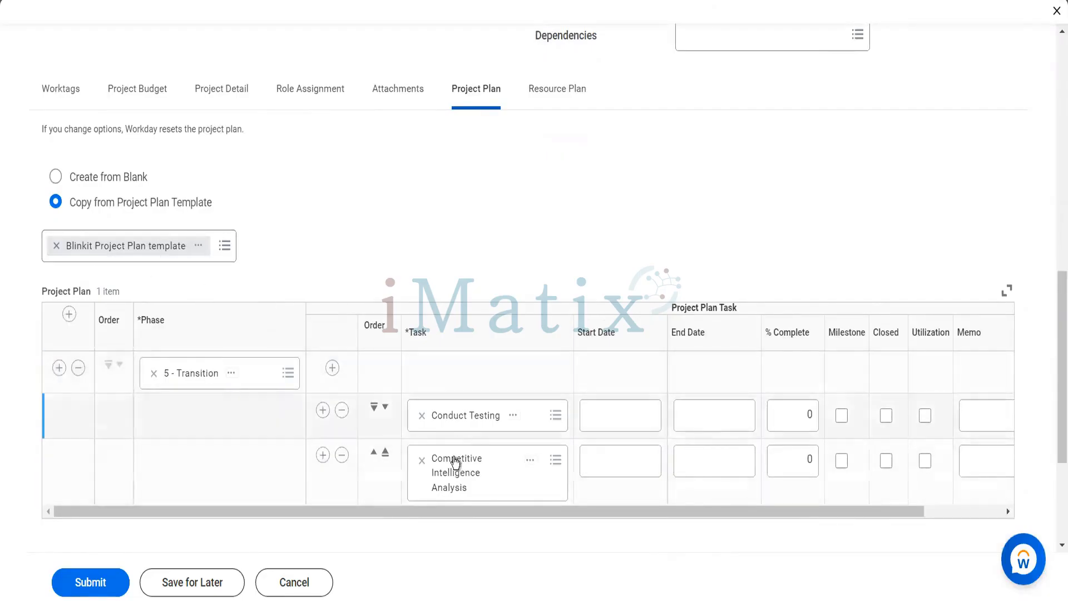
{"action": "left_click", "coordinate": [552, 107]}
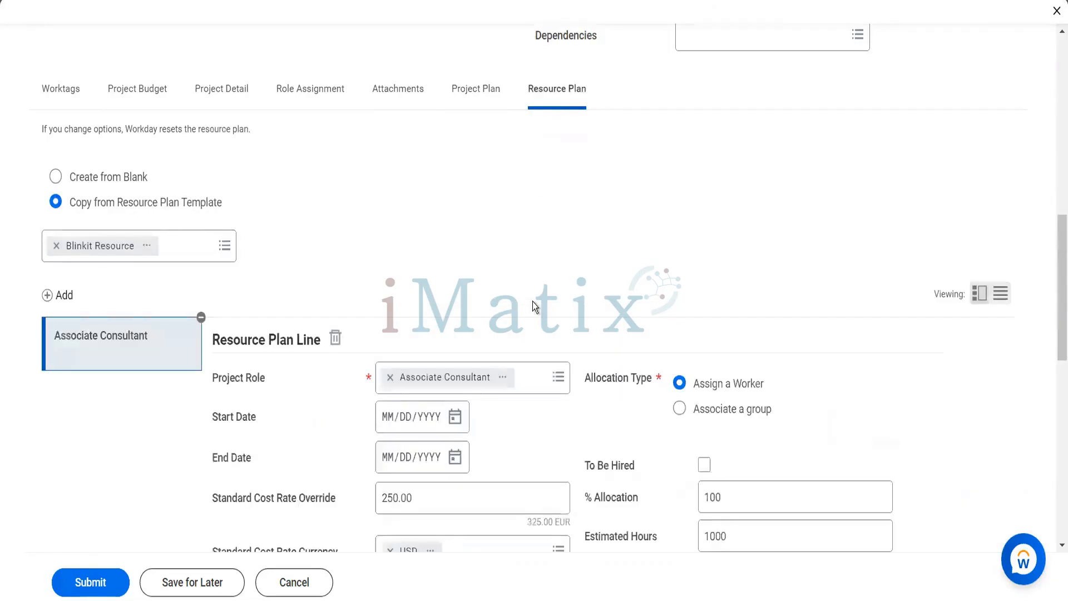
{"action": "scroll", "coordinate": [533, 302], "scroll_direction": "down", "scroll_amount": 5}
{"action": "scroll", "coordinate": [532, 301], "scroll_direction": "up", "scroll_amount": 2}
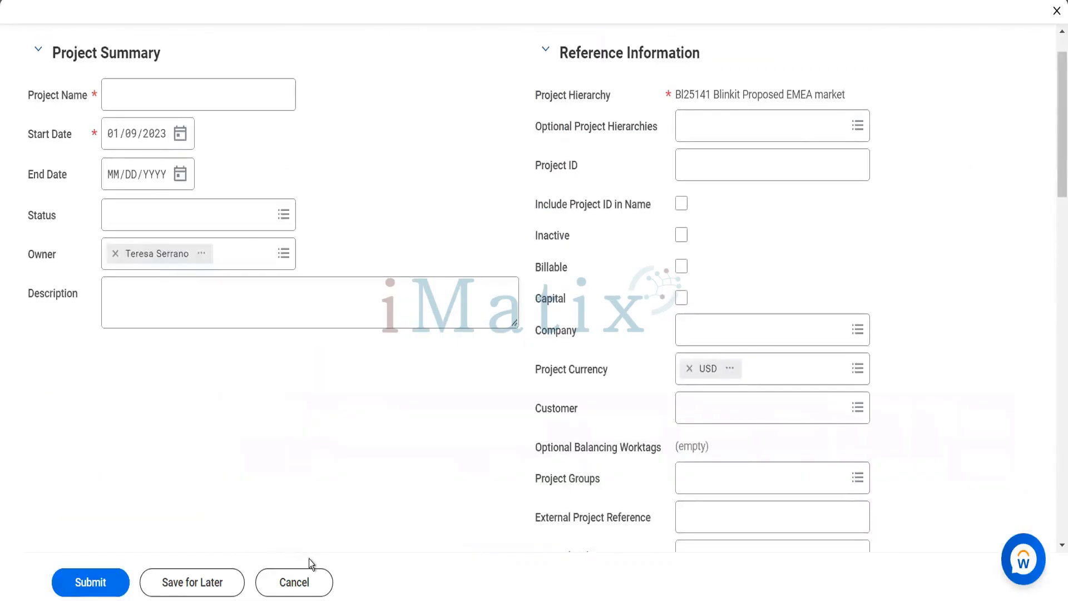
Mark the new project as capital and name it Blinkit Capital Project
{"action": "left_click", "coordinate": [682, 298]}
{"action": "left_click", "coordinate": [256, 93]}
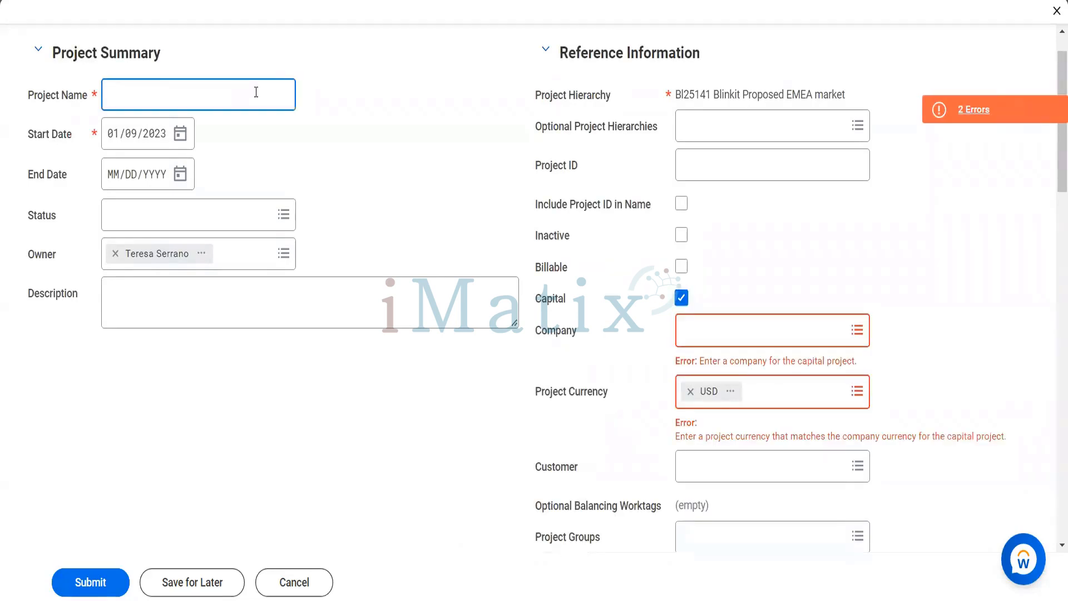
{"action": "type", "text": "Bgc"}
{"action": "double_click", "coordinate": [105, 79]}
{"action": "type", "text": "Blinkit Capital Project"}
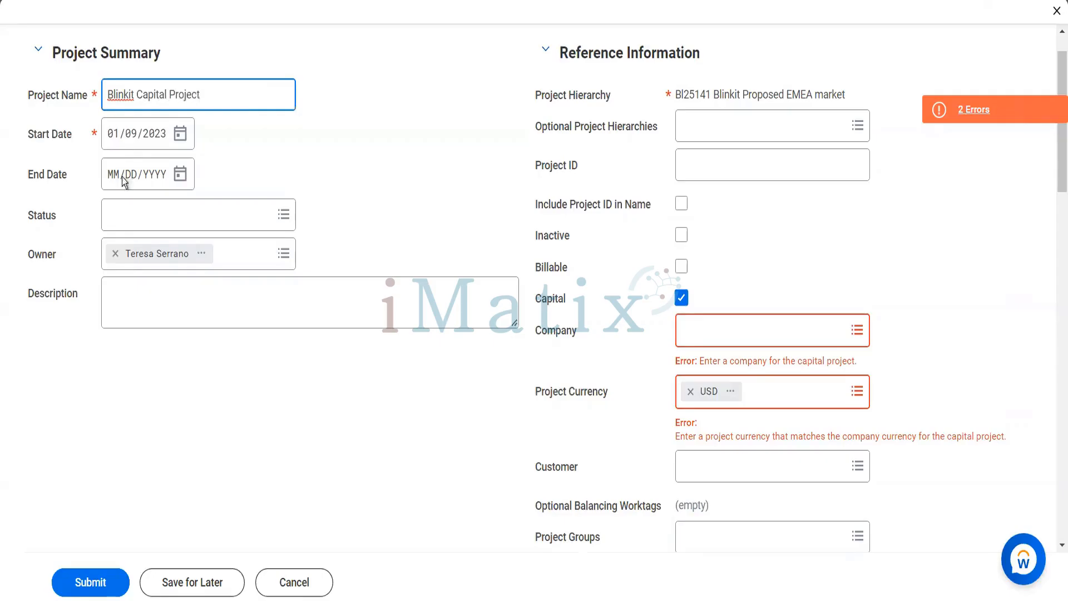
Set the project's status to Approved and mark the project as billable
{"action": "left_click", "coordinate": [111, 215]}
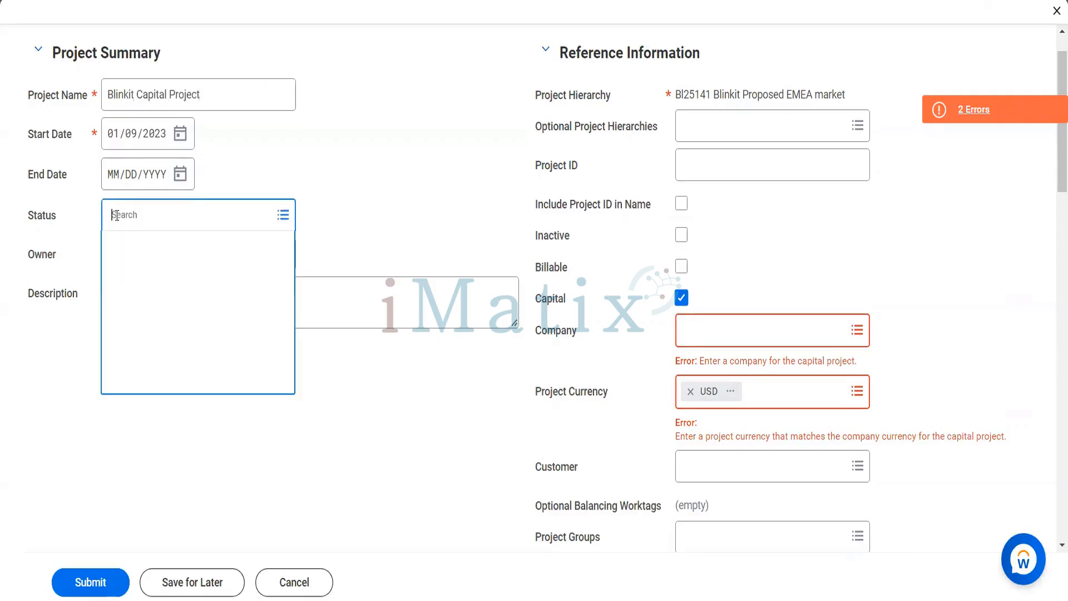
{"action": "left_click", "coordinate": [136, 245]}
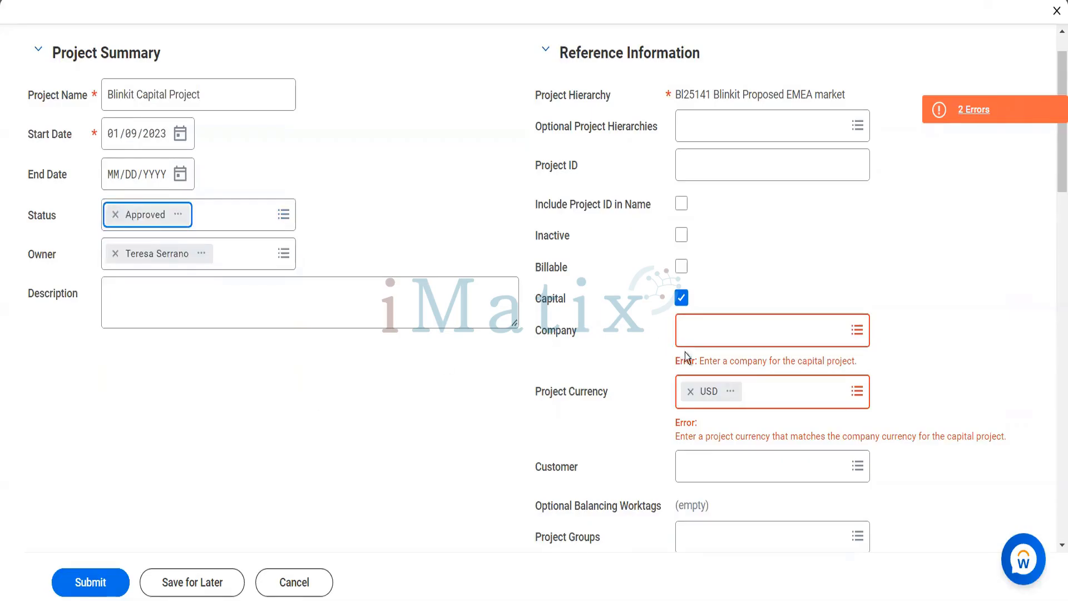
{"action": "left_click", "coordinate": [682, 266]}
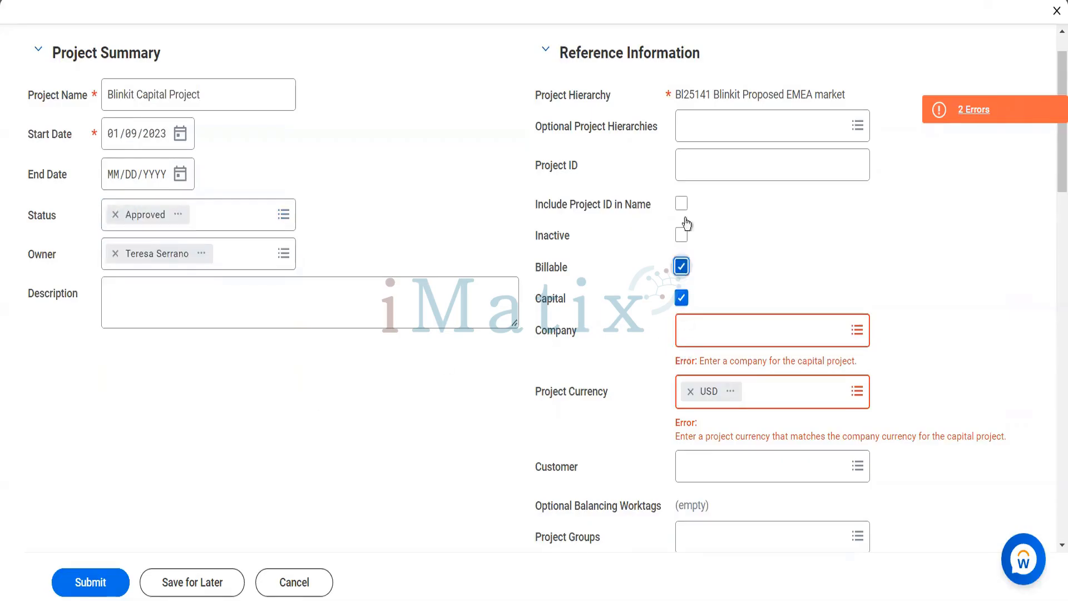
Set the project ID to BGC Capital and the company to BGC Blinkit Grocery Delivery
{"action": "left_click", "coordinate": [703, 163]}
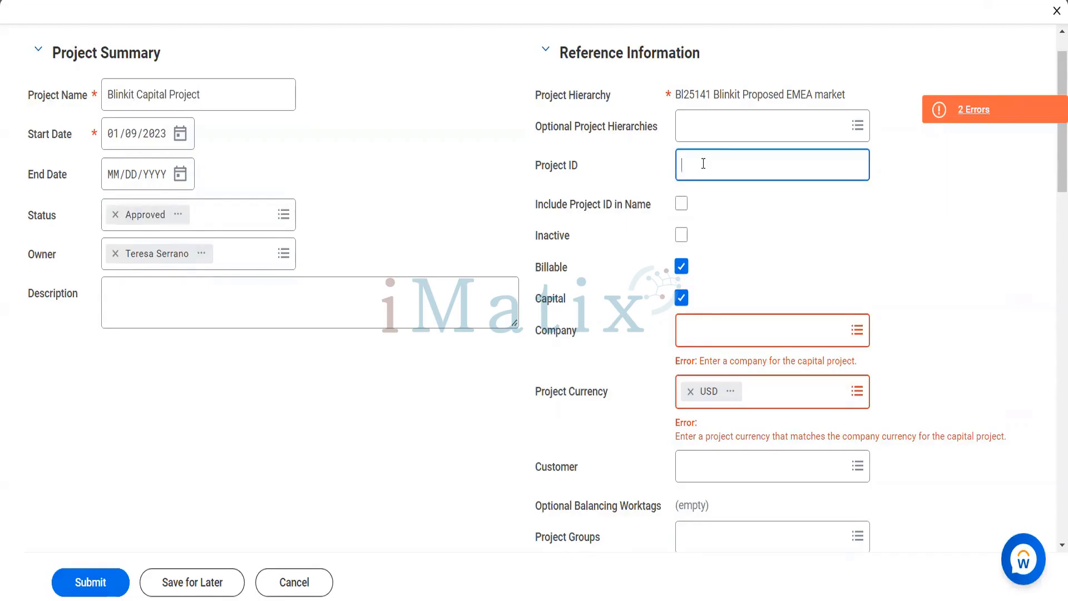
{"action": "type", "text": "BGCCapital"}
{"action": "key", "text": "Tab"}
{"action": "key", "text": "Tab"}
{"action": "key", "text": "Tab"}
{"action": "key", "text": "Tab"}
{"action": "key", "text": "Tab"}
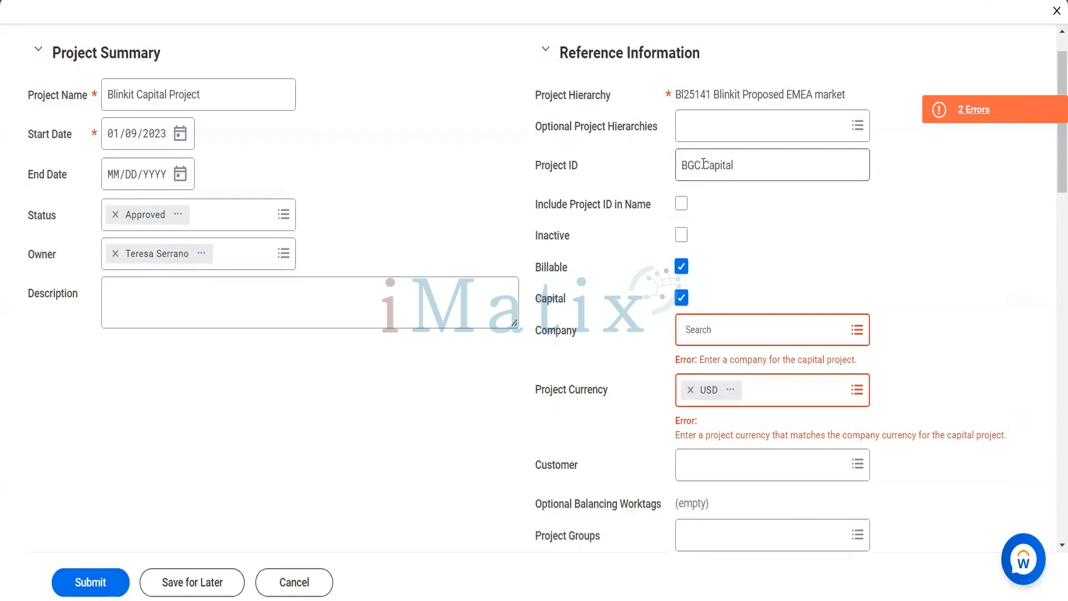
{"action": "type", "text": "bgc"}
{"action": "key", "text": "Return"}
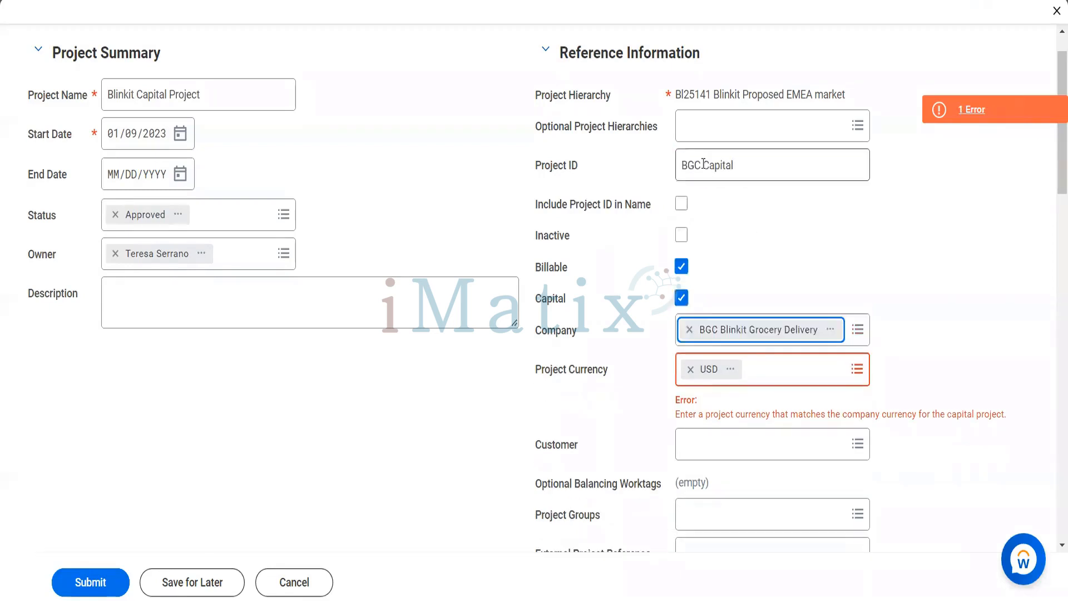
Set the project's customer to Reliance Hotels
{"action": "key", "text": "Tab"}
{"action": "key", "text": "Tab"}
{"action": "key", "text": "Tab"}
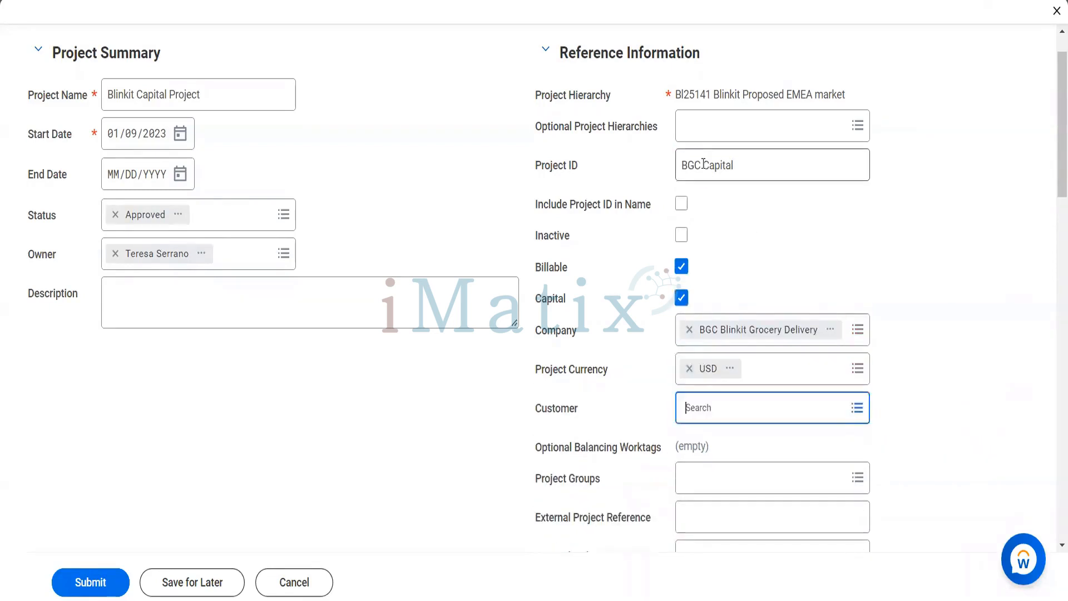
{"action": "left_click", "coordinate": [744, 417]}
{"action": "type", "text": "rel"}
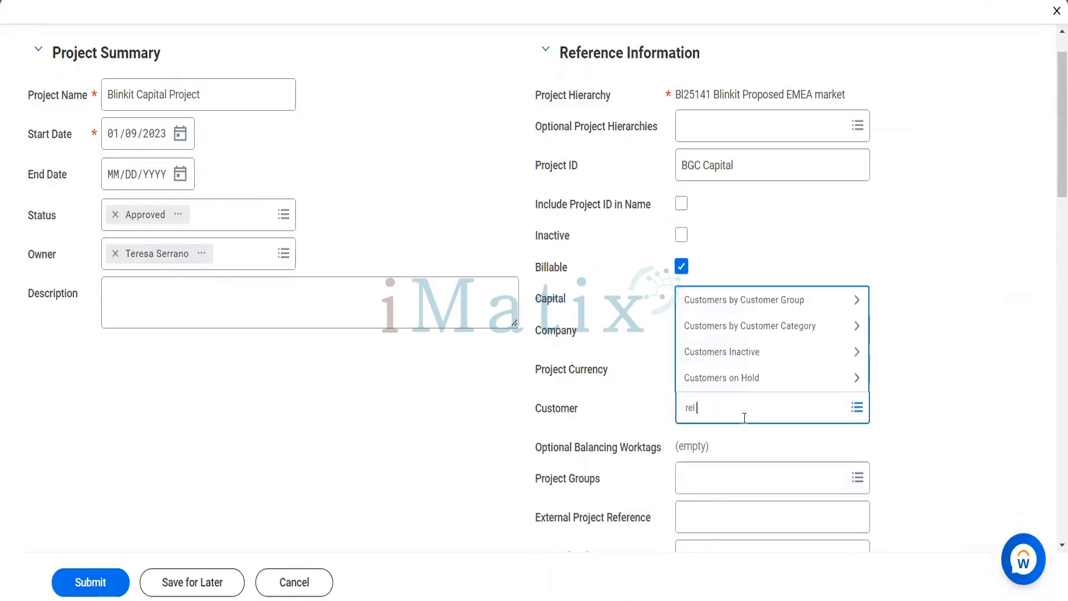
{"action": "key", "text": "Return"}
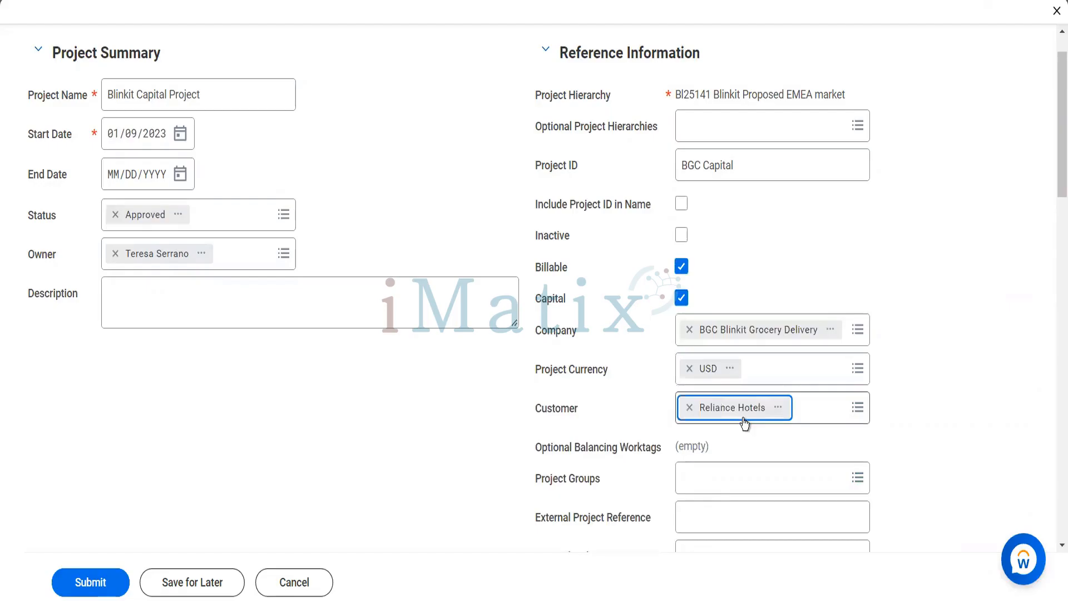
Set the estimated budget in the project budget to 24000
{"action": "scroll", "coordinate": [496, 423], "scroll_direction": "down", "scroll_amount": 3}
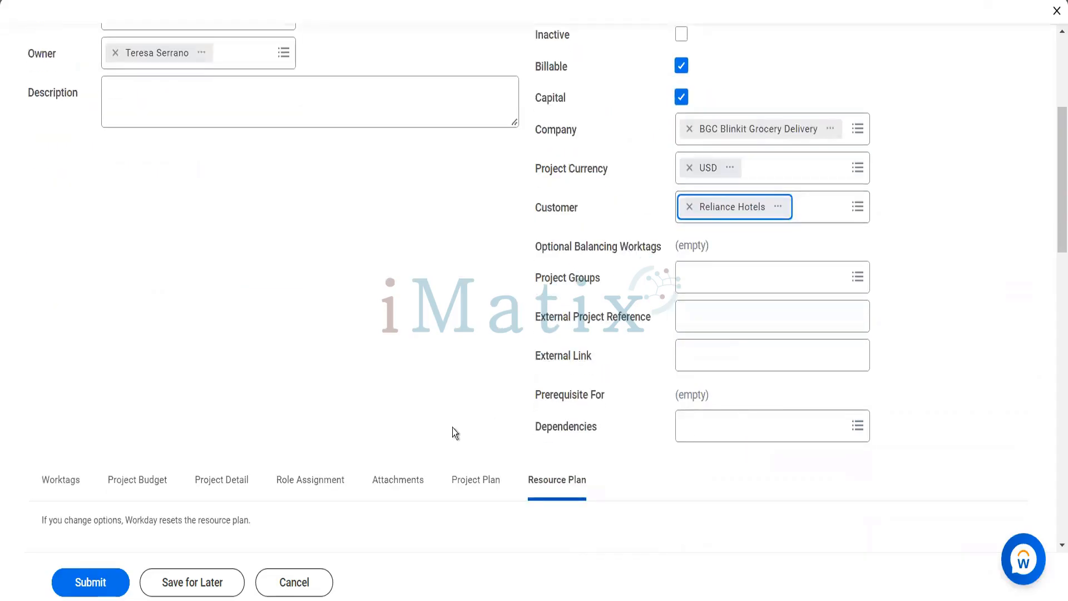
{"action": "scroll", "coordinate": [278, 421], "scroll_direction": "down", "scroll_amount": 3}
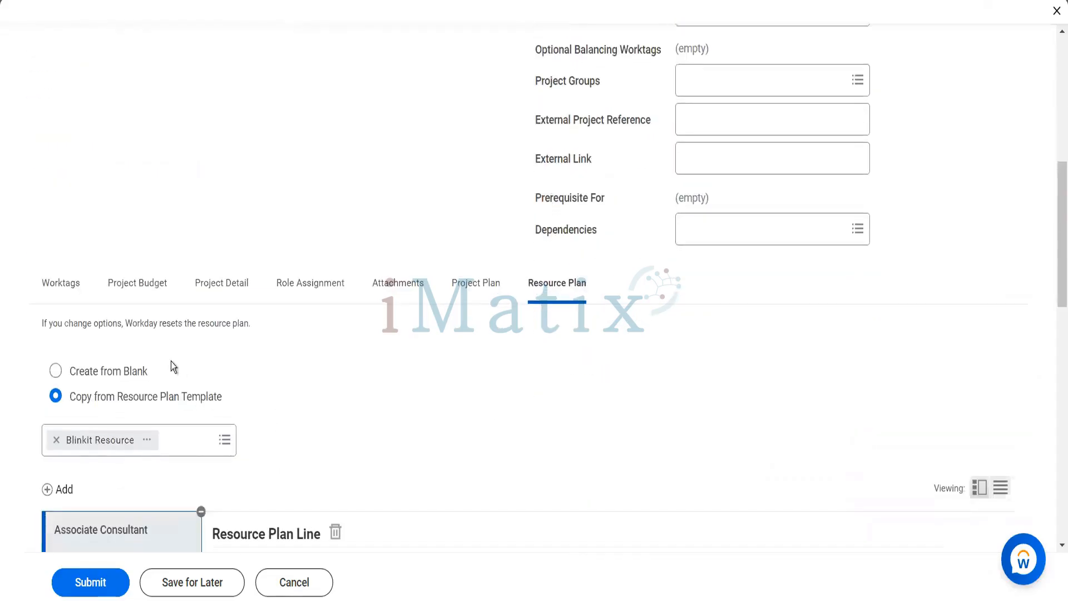
{"action": "left_click", "coordinate": [146, 282]}
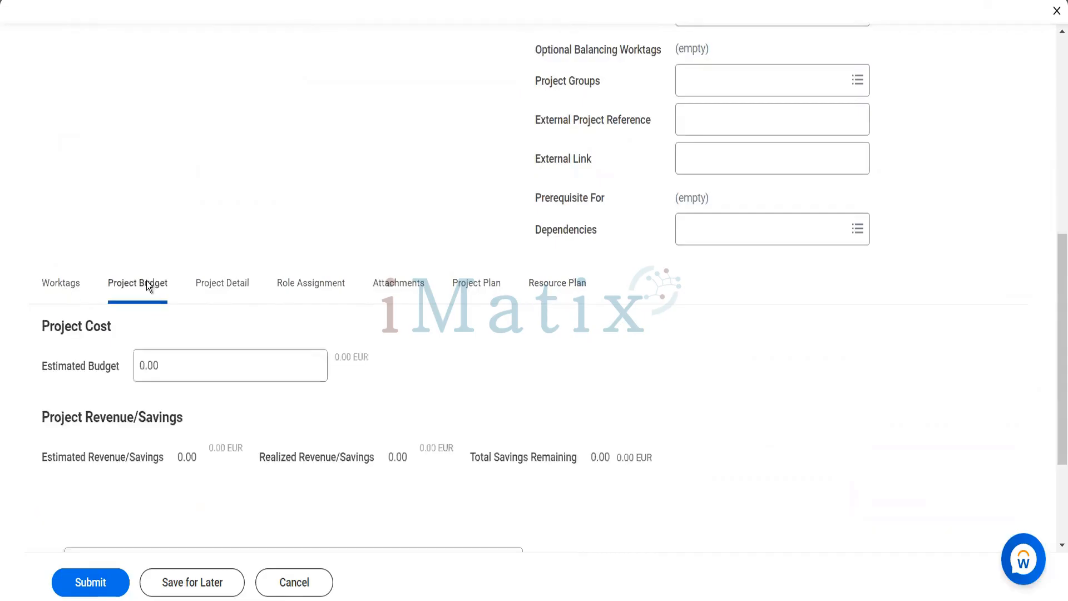
{"action": "left_click", "coordinate": [149, 365]}
{"action": "type", "text": "24000"}
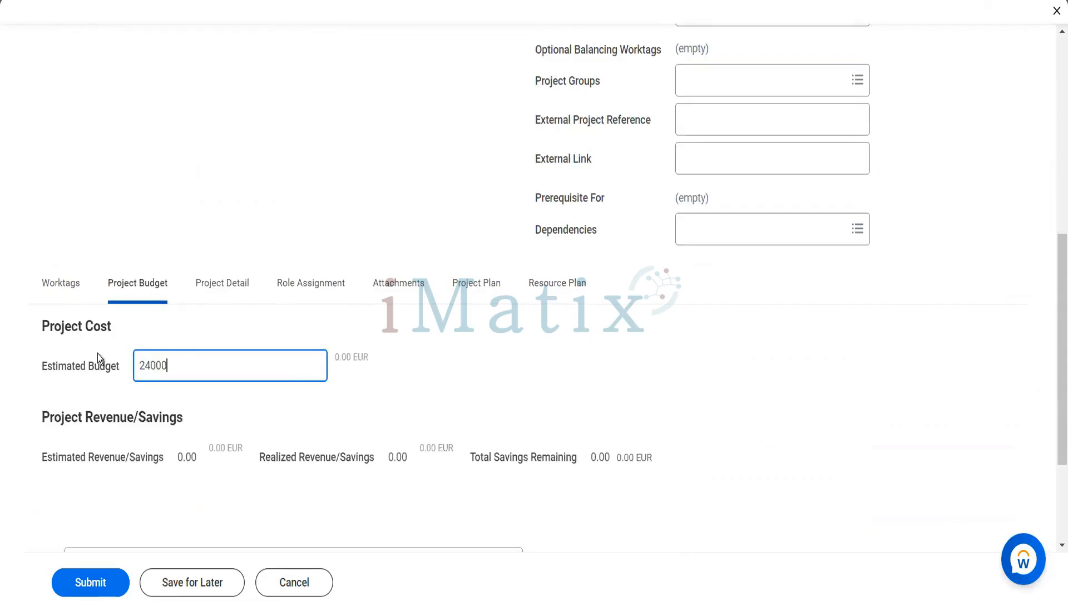
{"action": "key", "text": "Tab"}
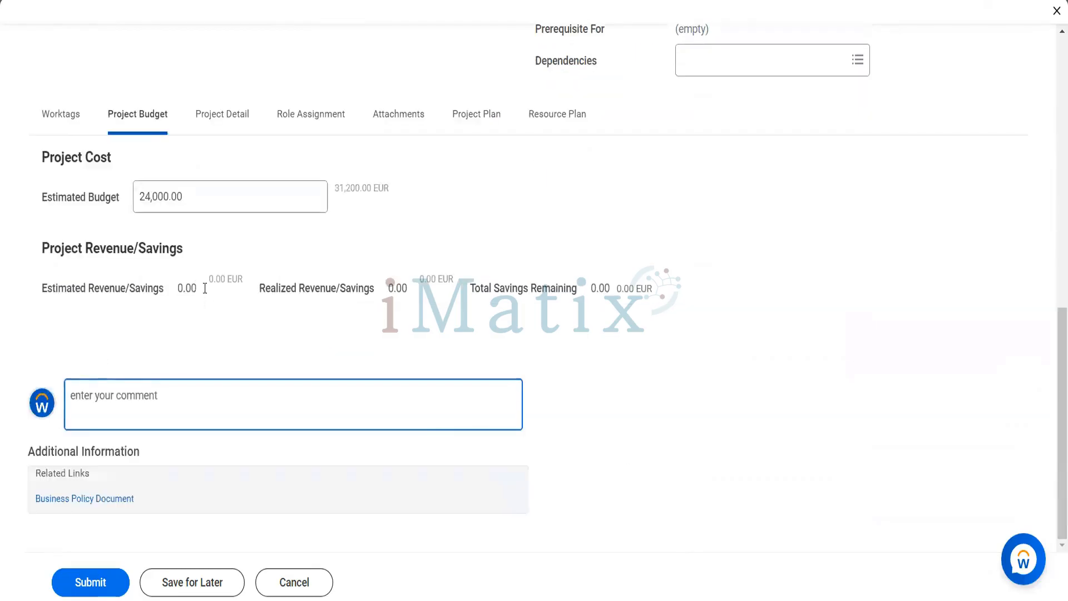
Clear the project's Billable option, leaving Capital selected
{"action": "scroll", "coordinate": [428, 312], "scroll_direction": "up", "scroll_amount": 3}
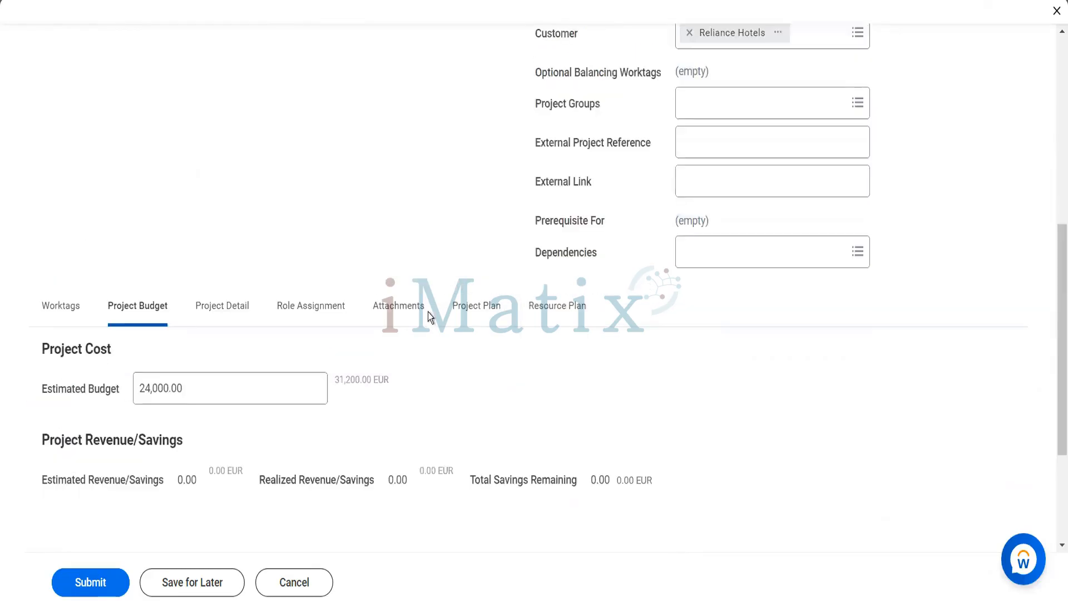
{"action": "scroll", "coordinate": [429, 312], "scroll_direction": "up", "scroll_amount": 2}
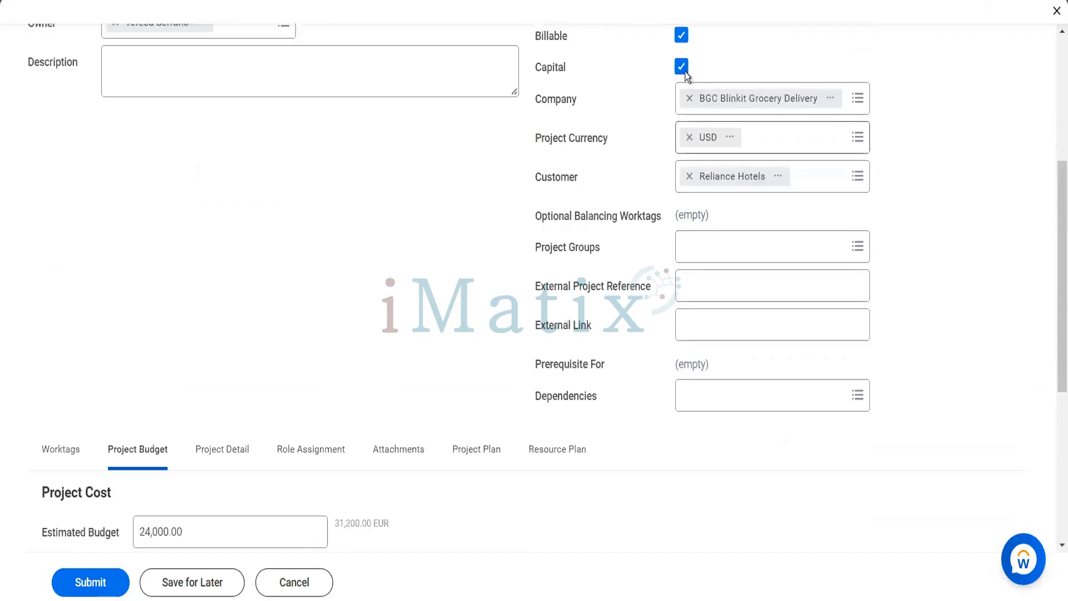
{"action": "left_click", "coordinate": [682, 39]}
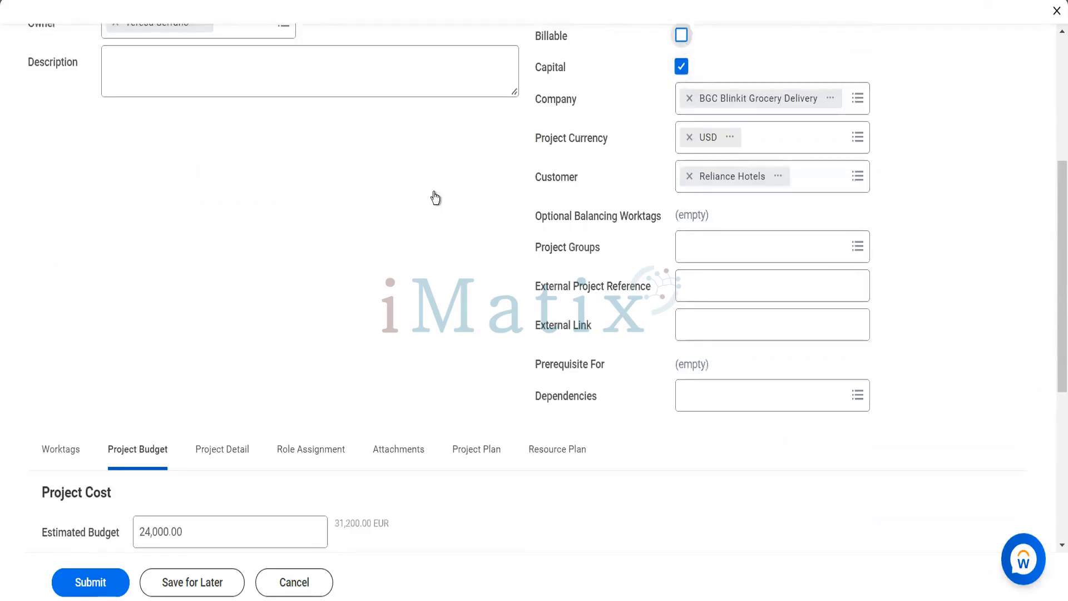
Set the project budget's estimated revenue/savings to 2500 and realized revenue/savings to 500
{"action": "scroll", "coordinate": [307, 362], "scroll_direction": "down", "scroll_amount": 5}
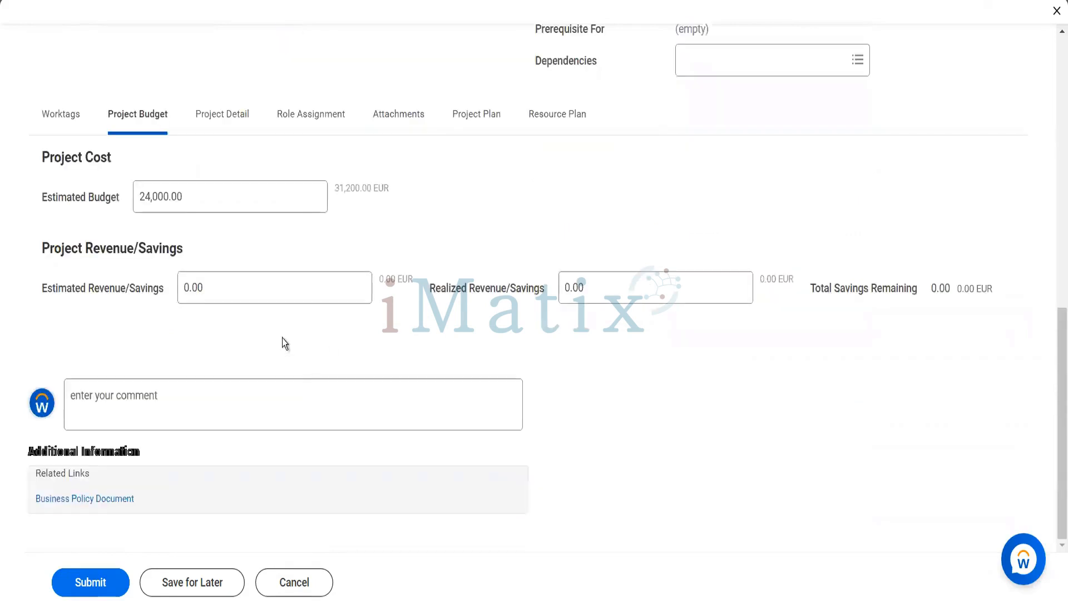
{"action": "left_click", "coordinate": [212, 290]}
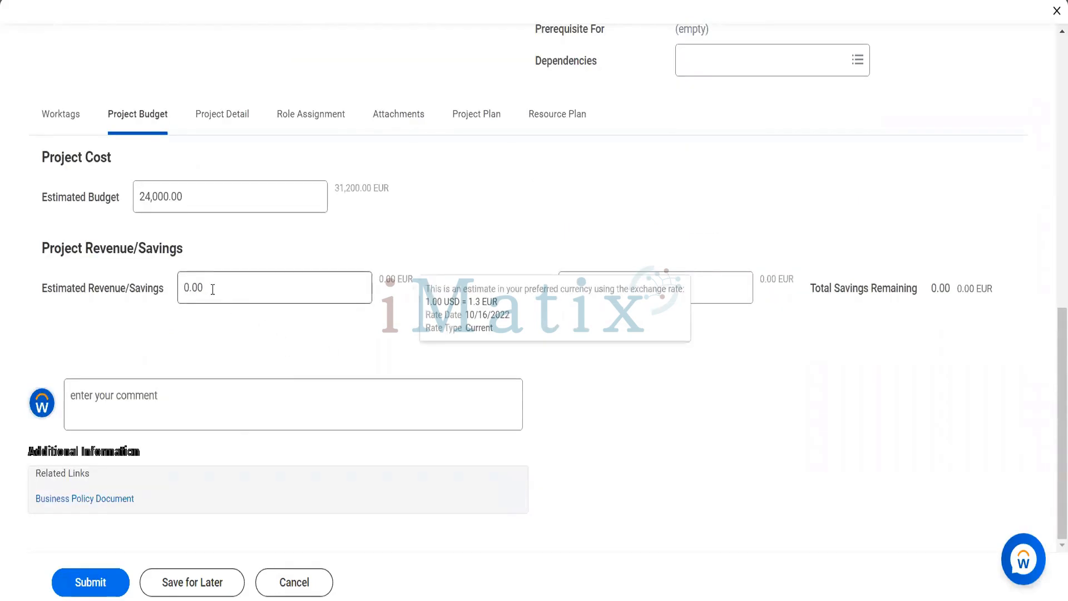
{"action": "left_click", "coordinate": [213, 290]}
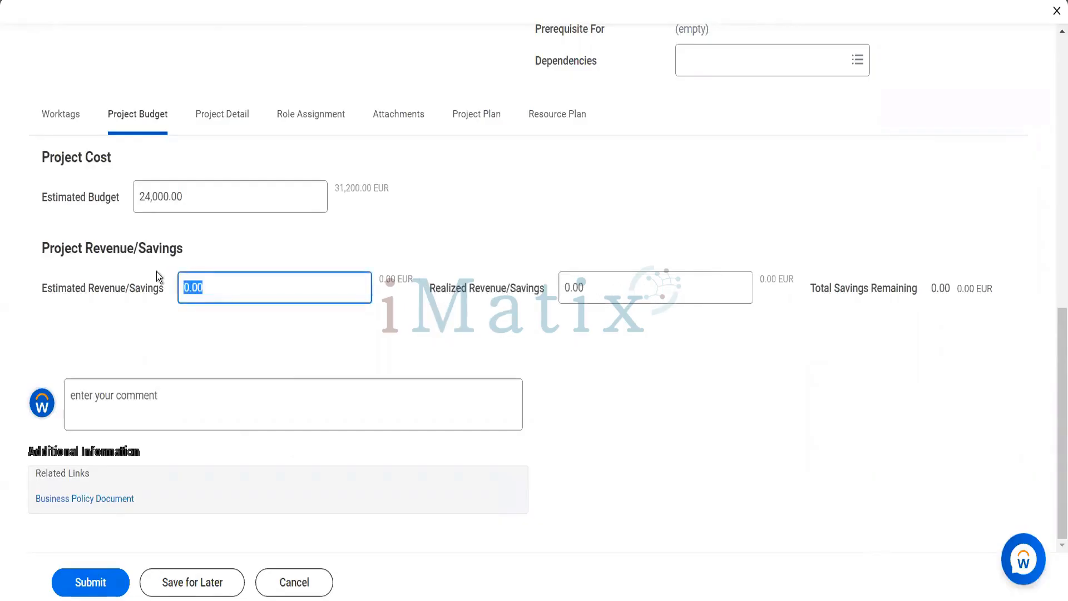
{"action": "type", "text": "2500"}
{"action": "key", "text": "Tab"}
{"action": "type", "text": "500"}
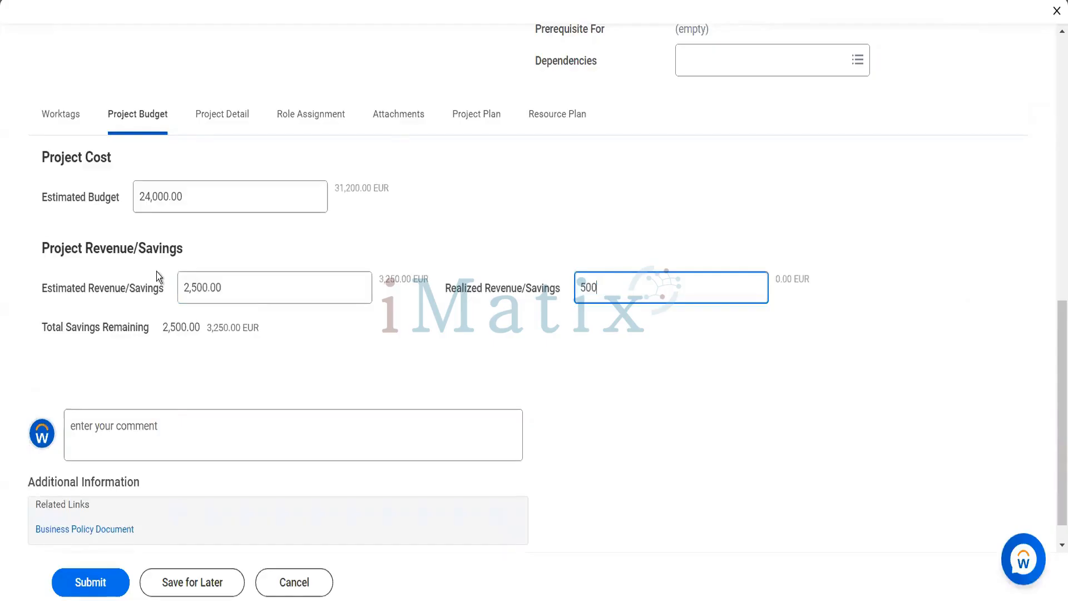
{"action": "key", "text": "Tab"}
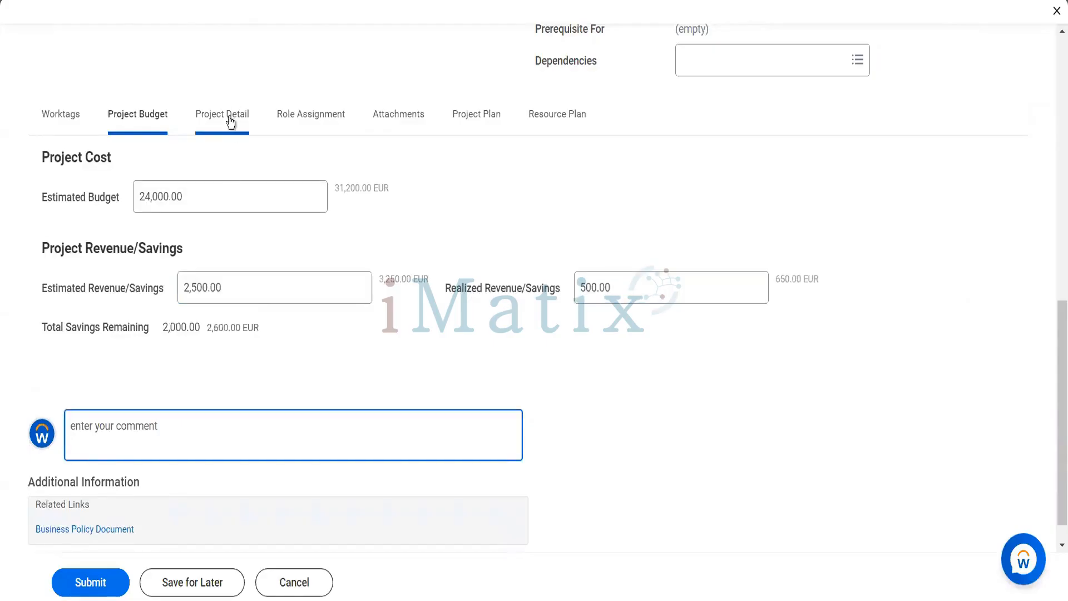
Check the project detail and worktags sections, and submit Blinkit Capital Project
{"action": "left_click", "coordinate": [230, 115]}
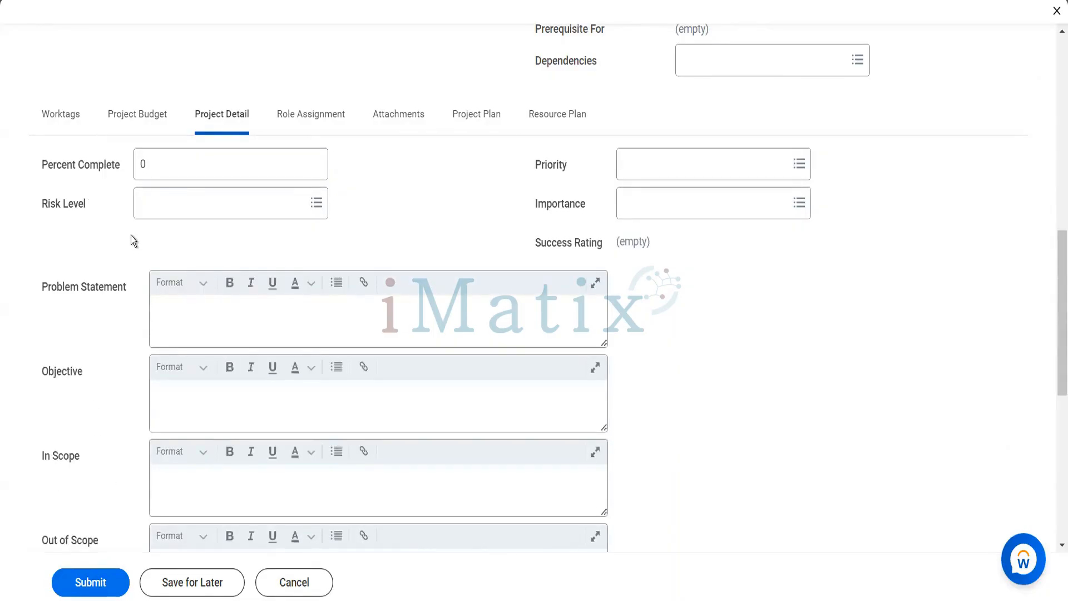
{"action": "left_click", "coordinate": [62, 120]}
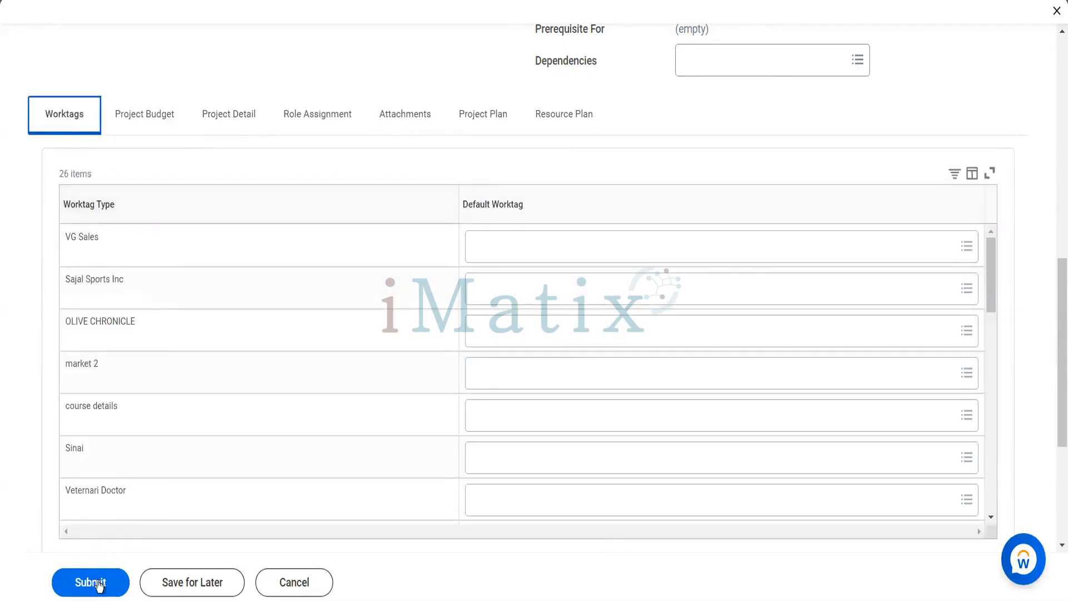
{"action": "left_click", "coordinate": [98, 589]}
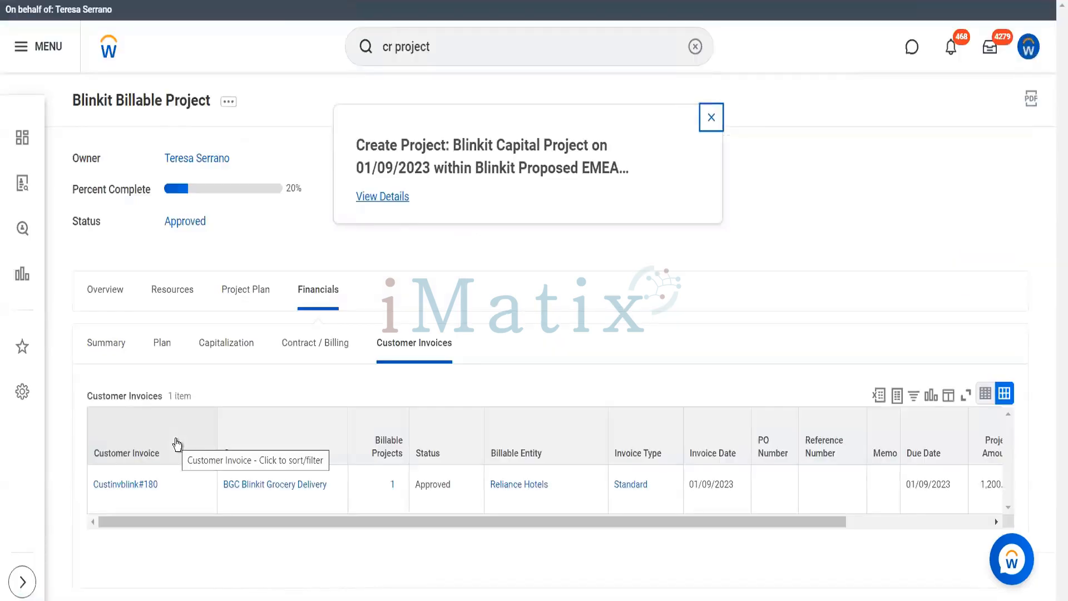
Open the Blinkit Proposed EMEA market hierarchy from the submitted project's details and list the hierarchy's projects
{"action": "left_click", "coordinate": [392, 202]}
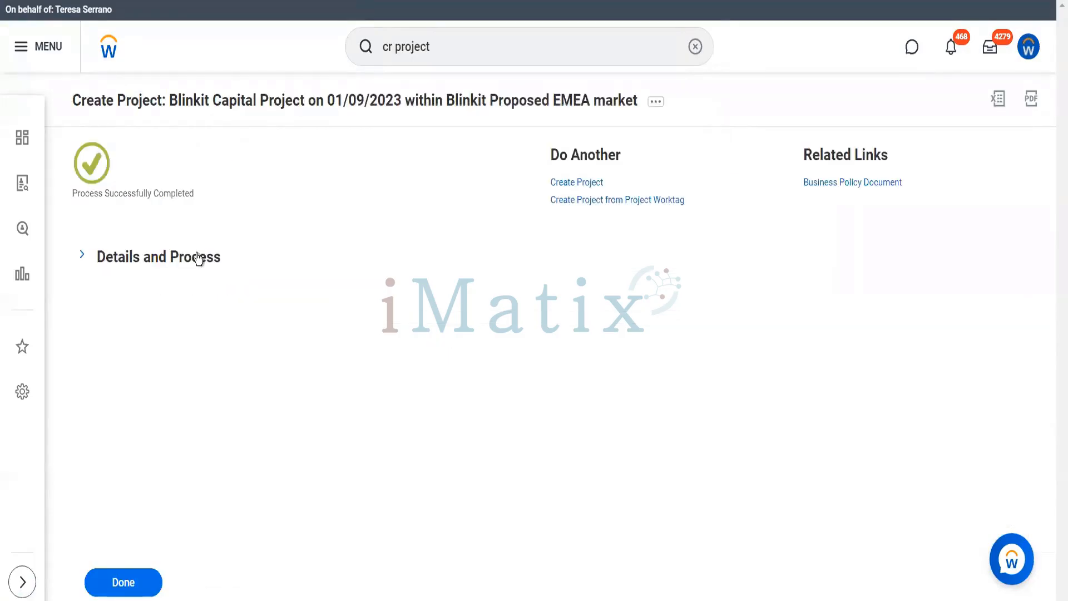
{"action": "left_click", "coordinate": [198, 262]}
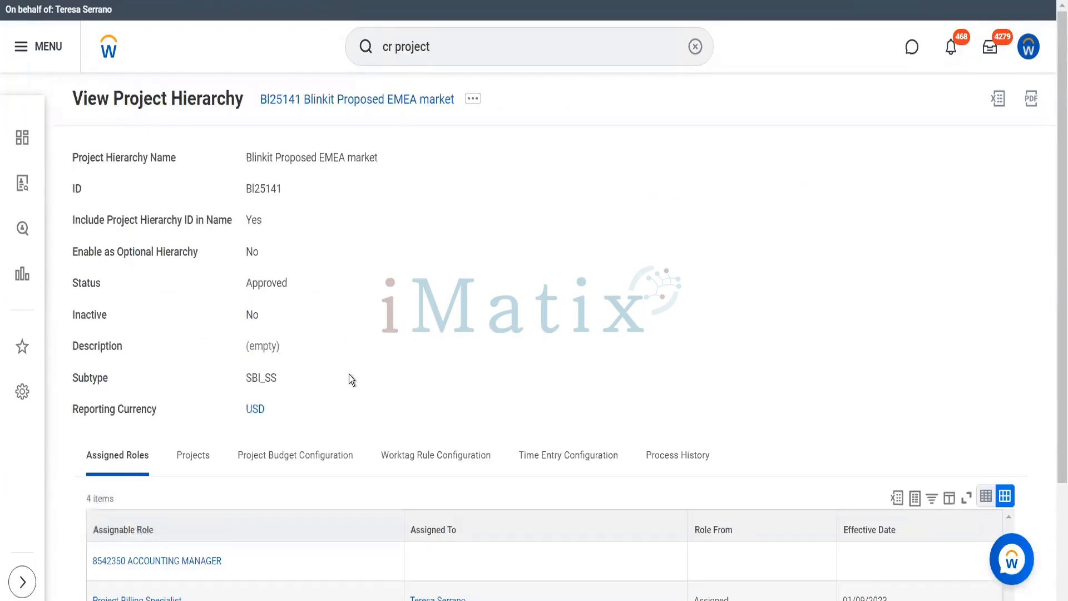
{"action": "left_click", "coordinate": [210, 465]}
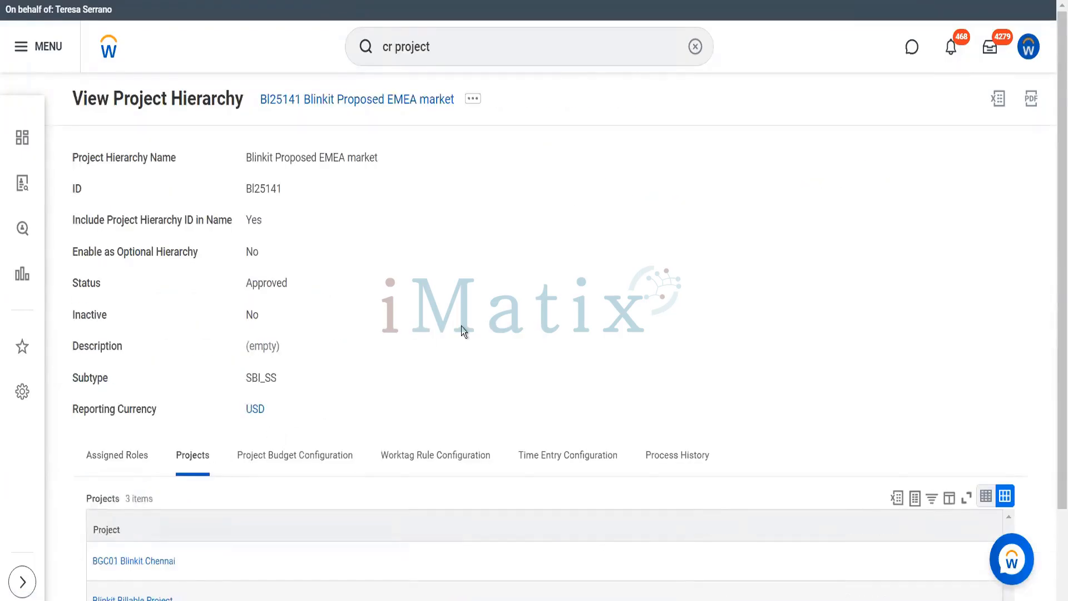
Open Blinkit Capital Project from the hierarchy's project list and view the capitalization section of its financials
{"action": "scroll", "coordinate": [461, 329], "scroll_direction": "down", "scroll_amount": 2}
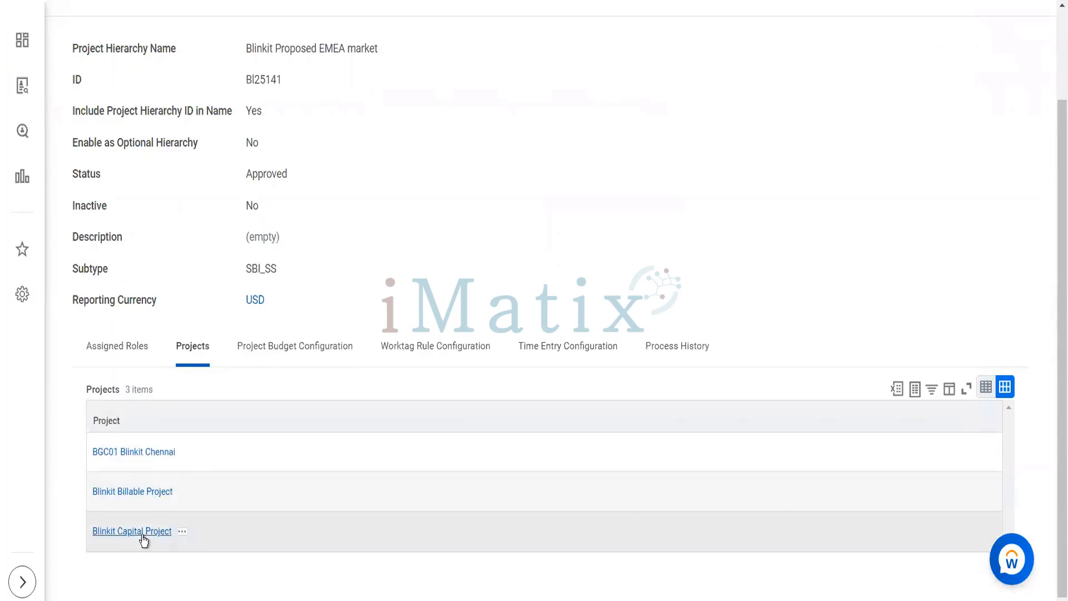
{"action": "left_click", "coordinate": [143, 536]}
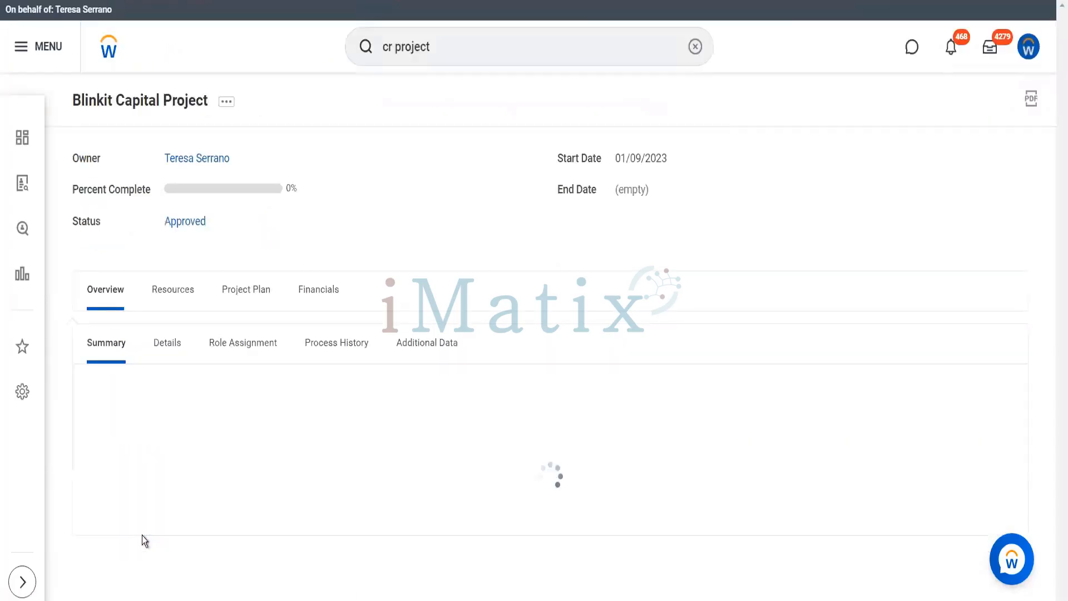
{"action": "left_click", "coordinate": [328, 301]}
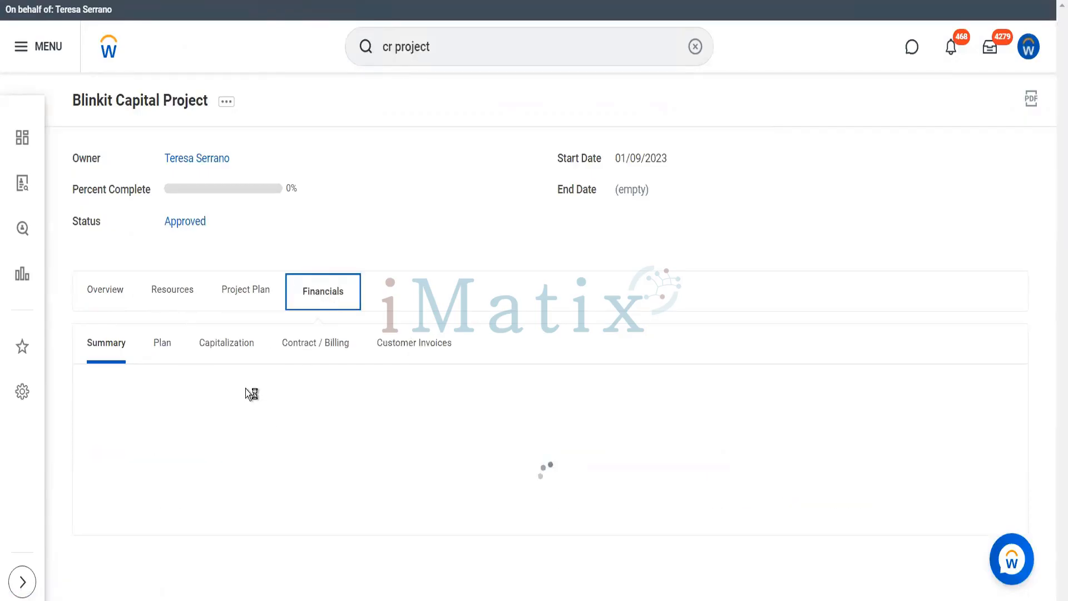
{"action": "left_click", "coordinate": [230, 344]}
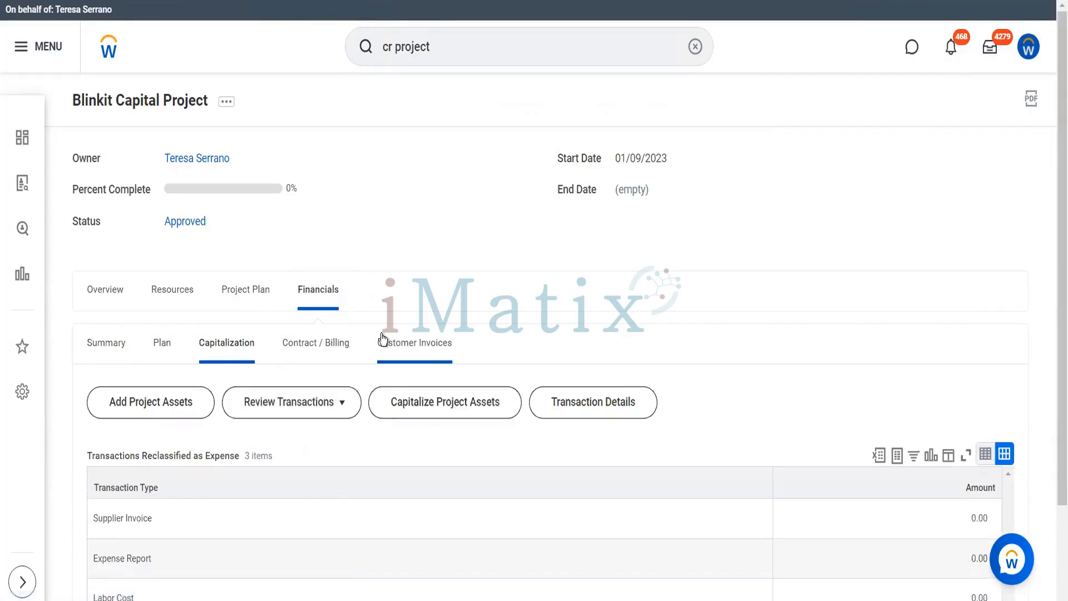
{"action": "scroll", "coordinate": [382, 338], "scroll_direction": "down", "scroll_amount": 2}
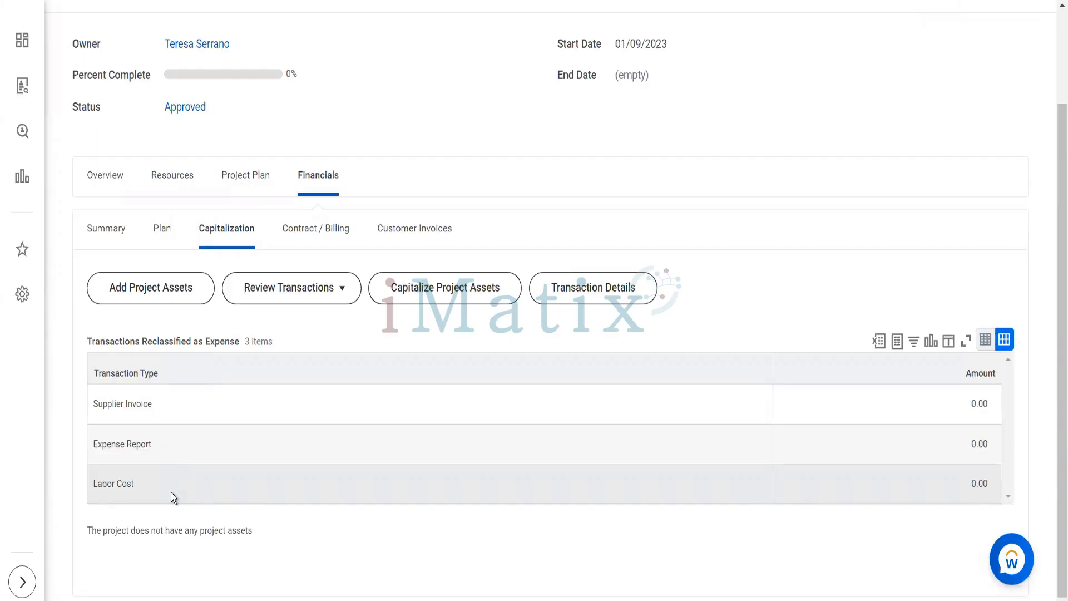
Examine the project asset entry fields, including spend category, assignment rule and the cost and date columns, and return to the capitalization section without adding an asset
{"action": "left_click", "coordinate": [176, 291]}
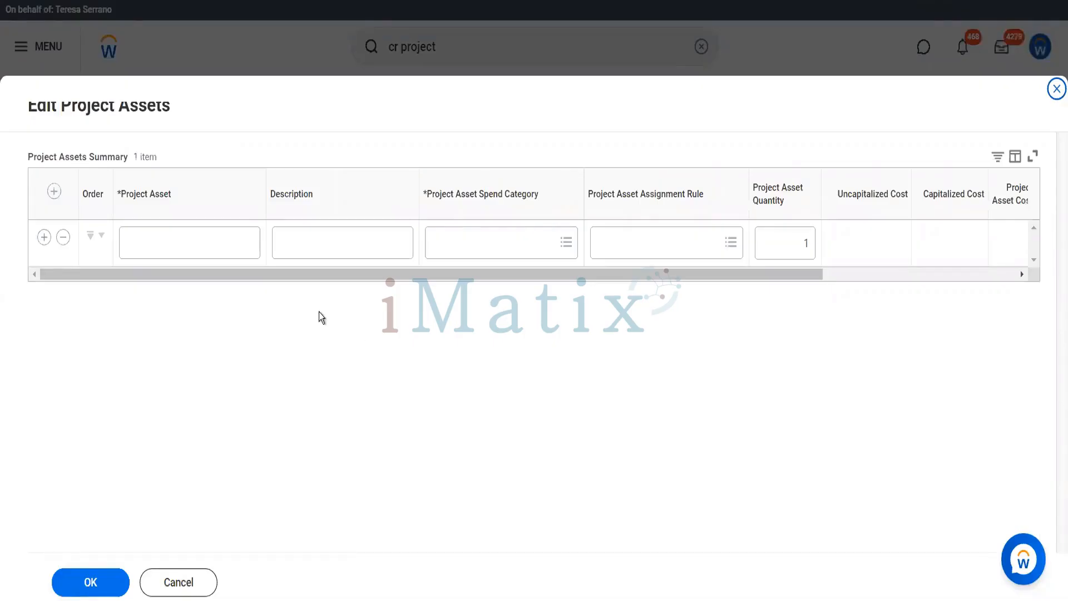
{"action": "left_click", "coordinate": [236, 244]}
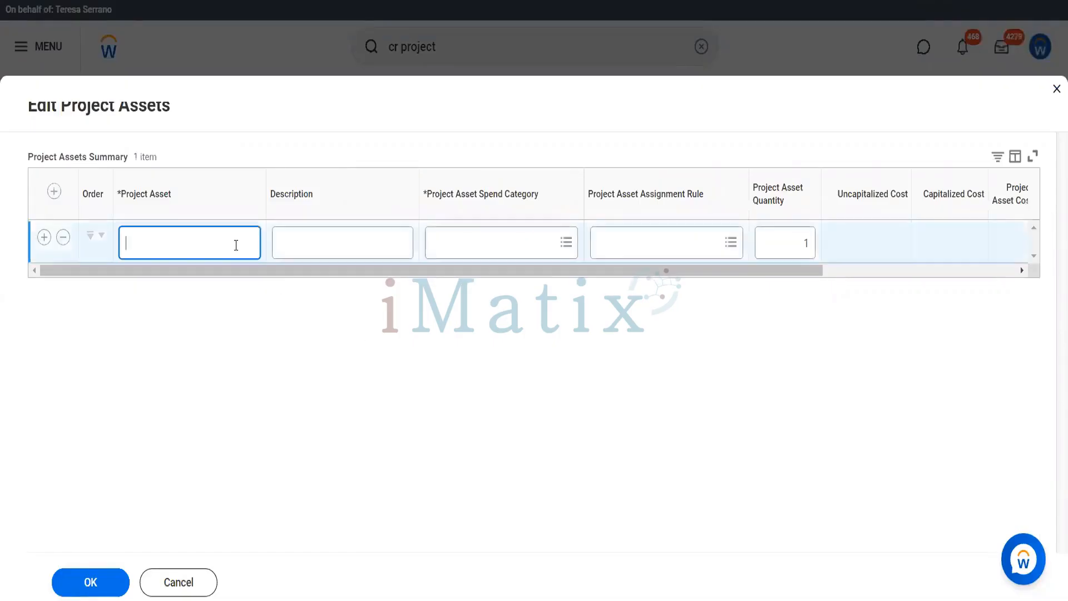
{"action": "left_click", "coordinate": [330, 249]}
{"action": "left_click", "coordinate": [460, 243]}
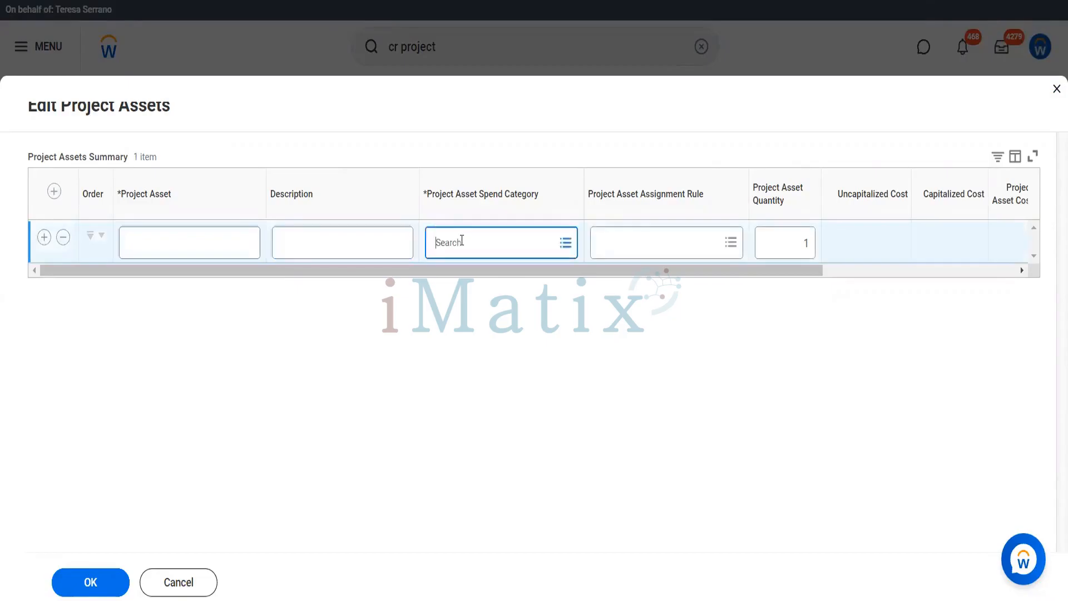
{"action": "left_click", "coordinate": [613, 237]}
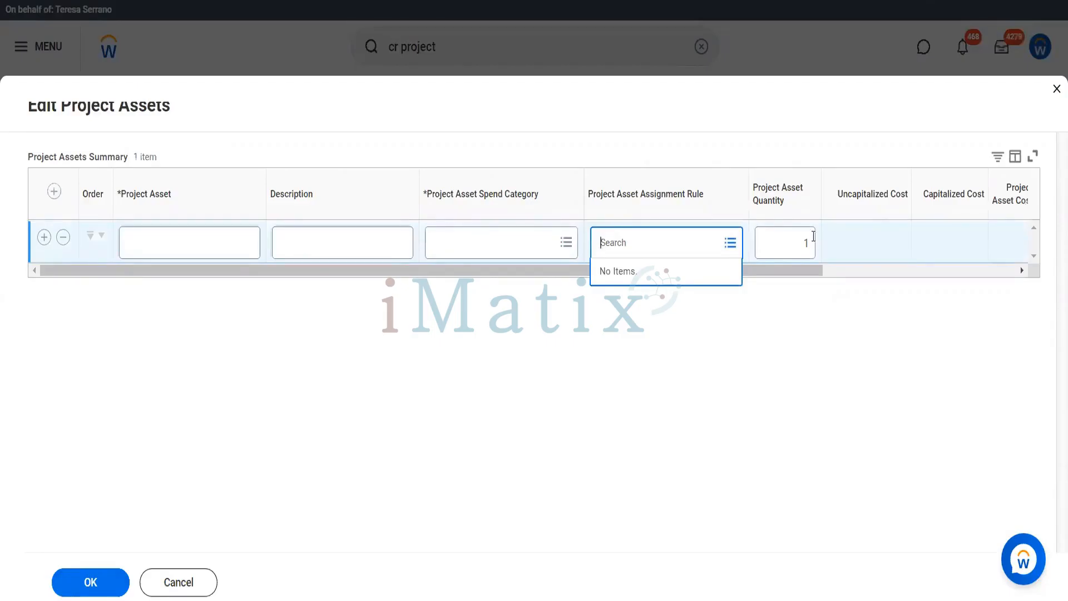
{"action": "left_click", "coordinate": [849, 272]}
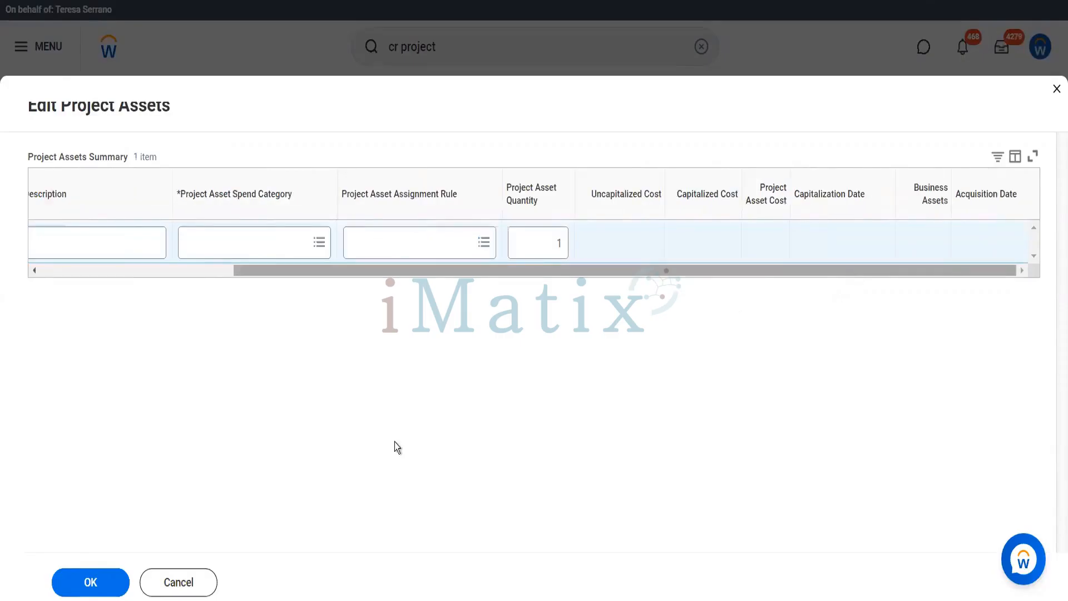
{"action": "left_click", "coordinate": [166, 594]}
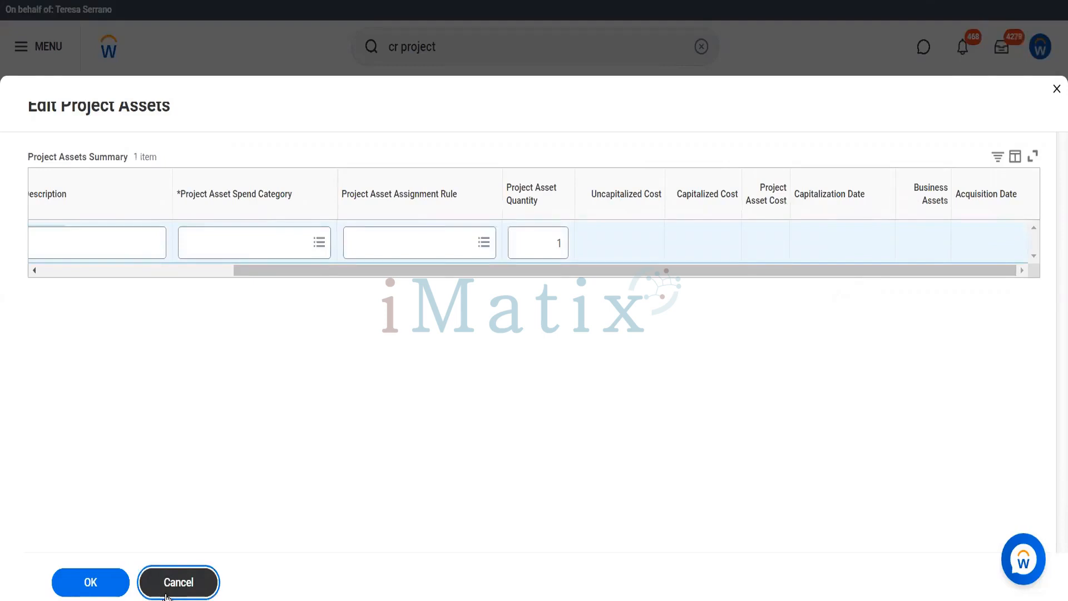
{"action": "left_click", "coordinate": [166, 594]}
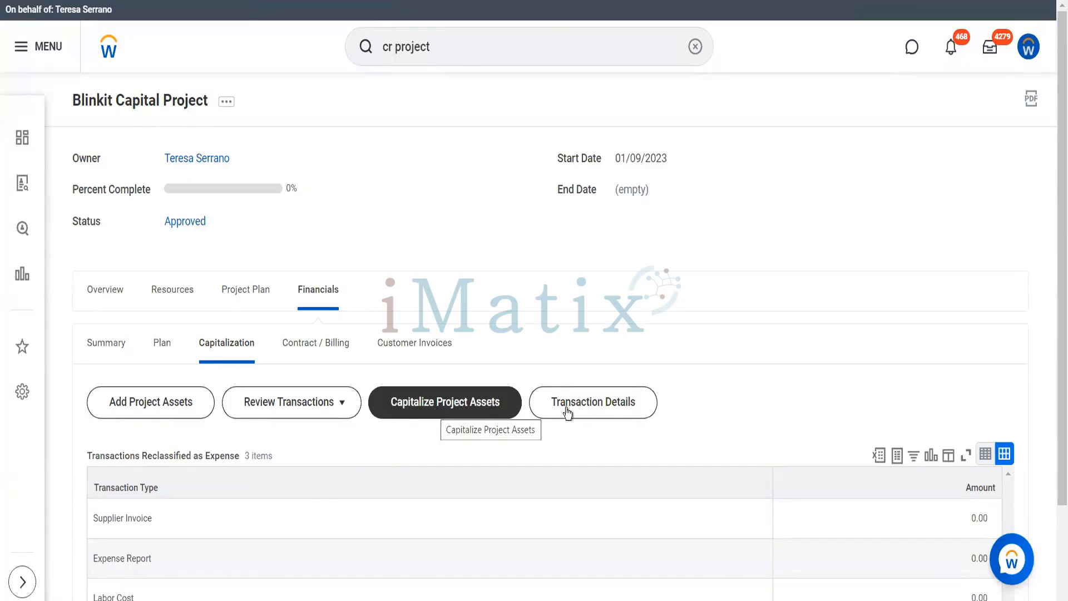
{"action": "scroll", "coordinate": [570, 409], "scroll_direction": "down", "scroll_amount": 2}
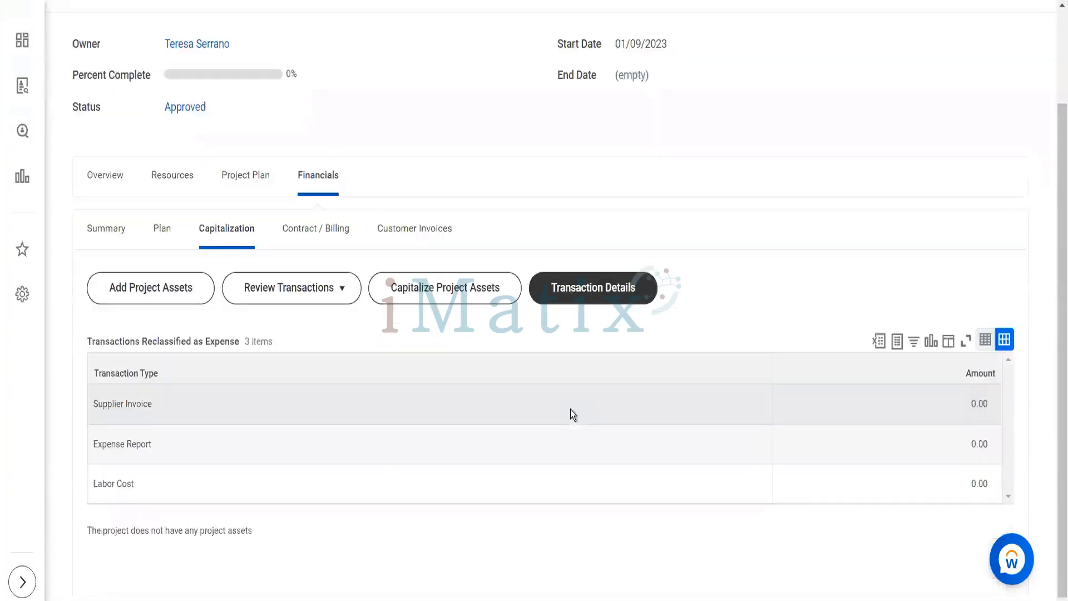